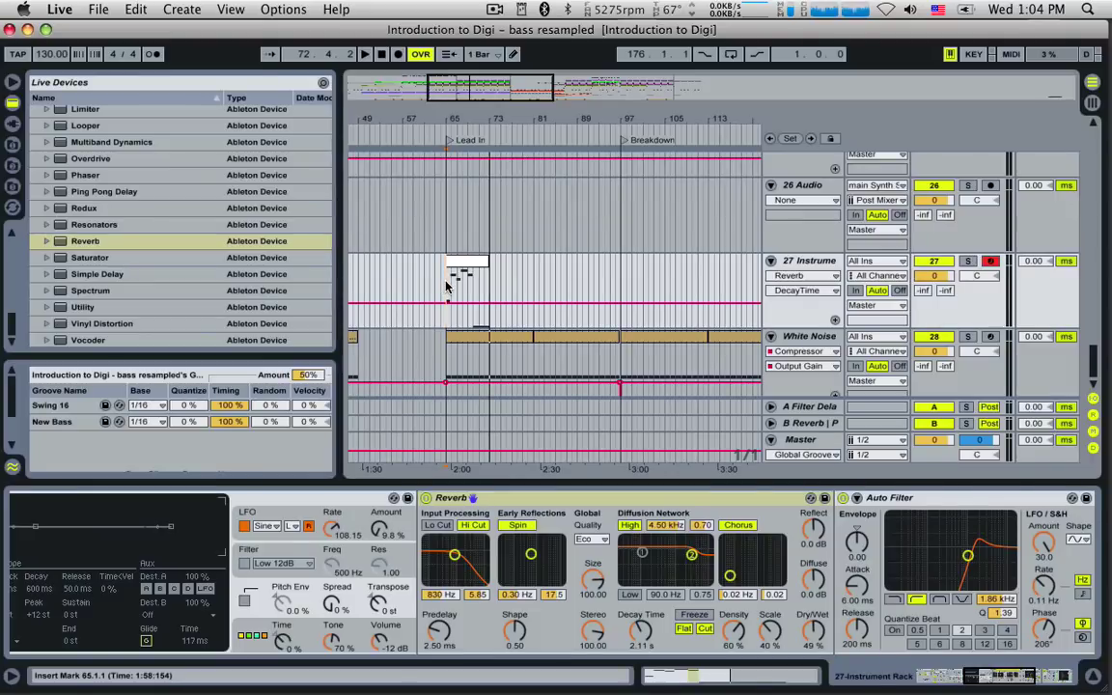
Play back the arrangement from the Lead In at bar 65 to hear the instrument track's clip.
key("space")
left_click_drag(447, 280, 618, 265)
left_click(618, 265)
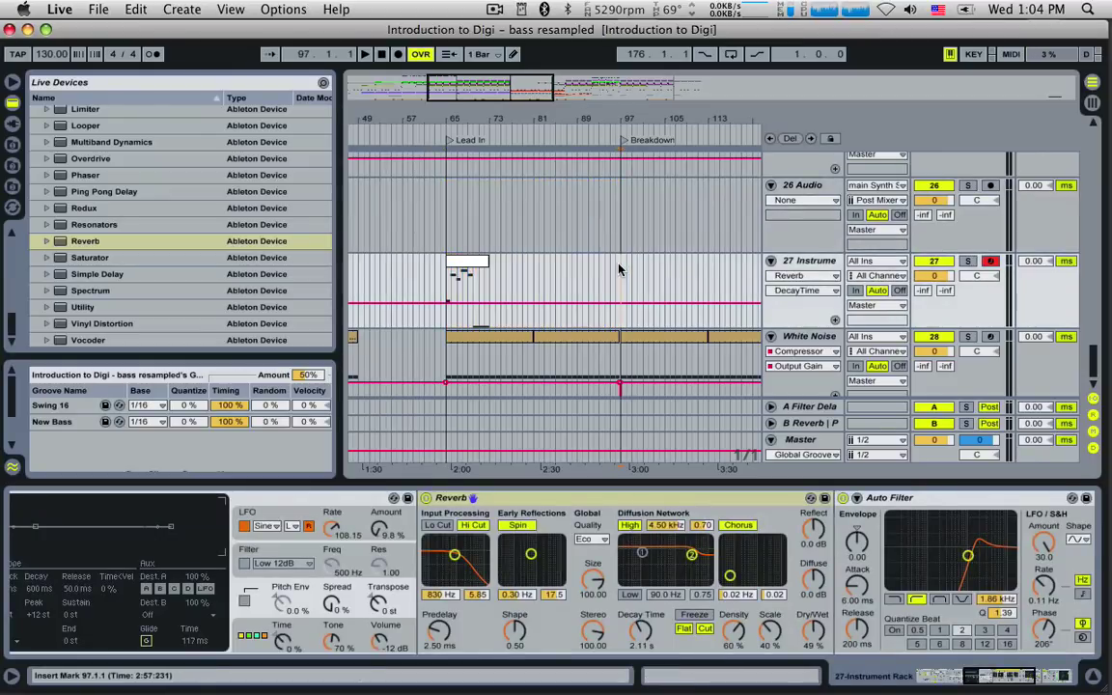
left_click(452, 278)
key("space")
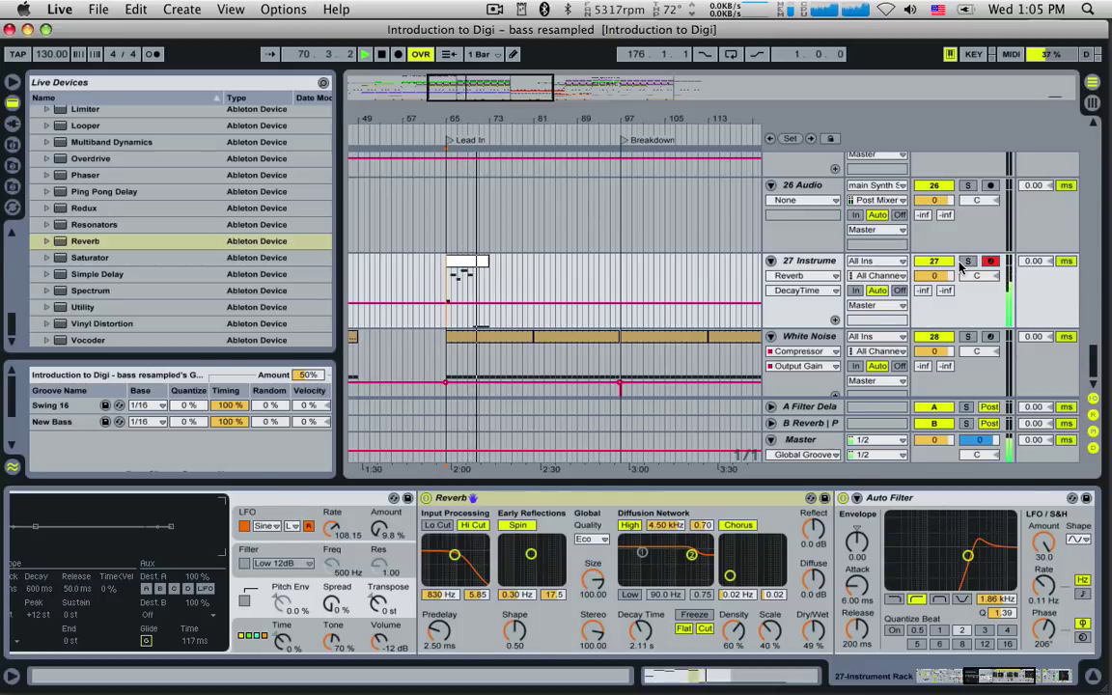
Delete the Hi B Impulse clips from bar 65 to bar 97.
scroll(1033, 338, "up", 2)
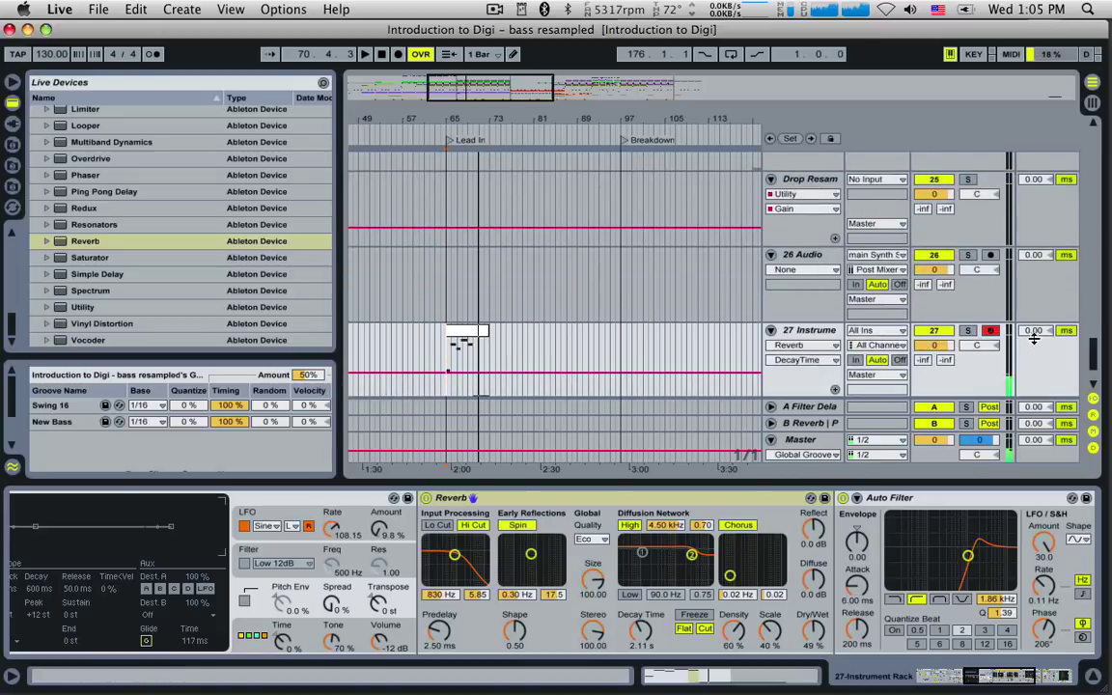
left_click_drag(1098, 353, 1102, 193)
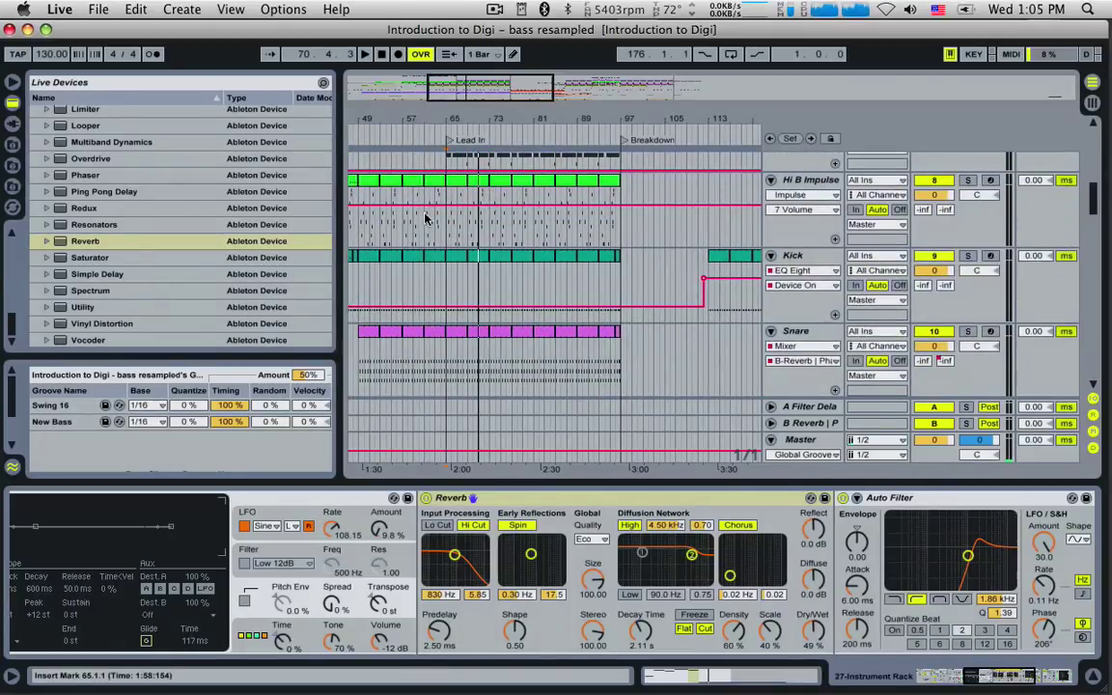
left_click_drag(441, 224, 623, 224)
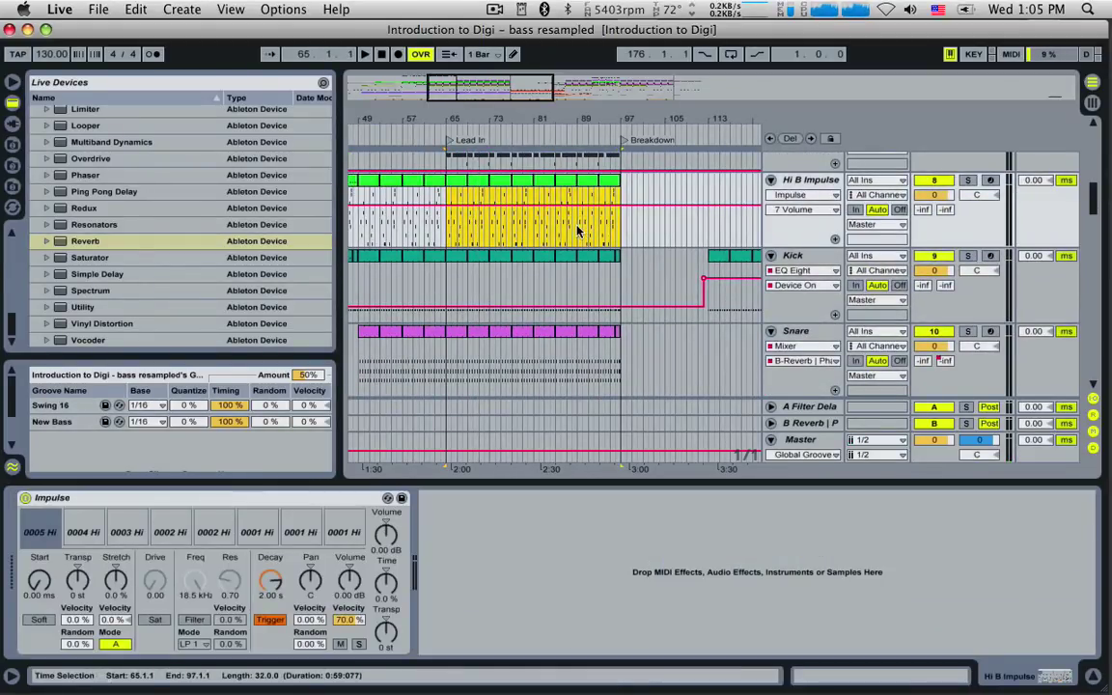
scroll(575, 229, "up", 1)
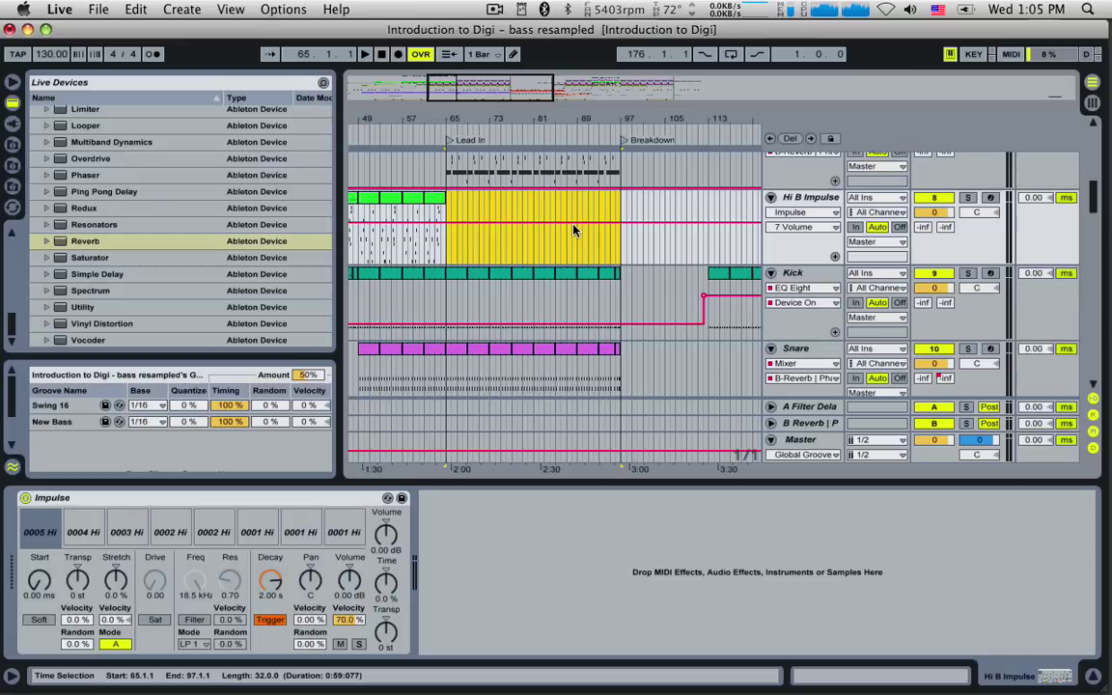
Audition the New Sub and New High tracks in solo from bar 65, with solo turned off again after playback.
scroll(575, 230, "up", 6)
left_click(446, 244)
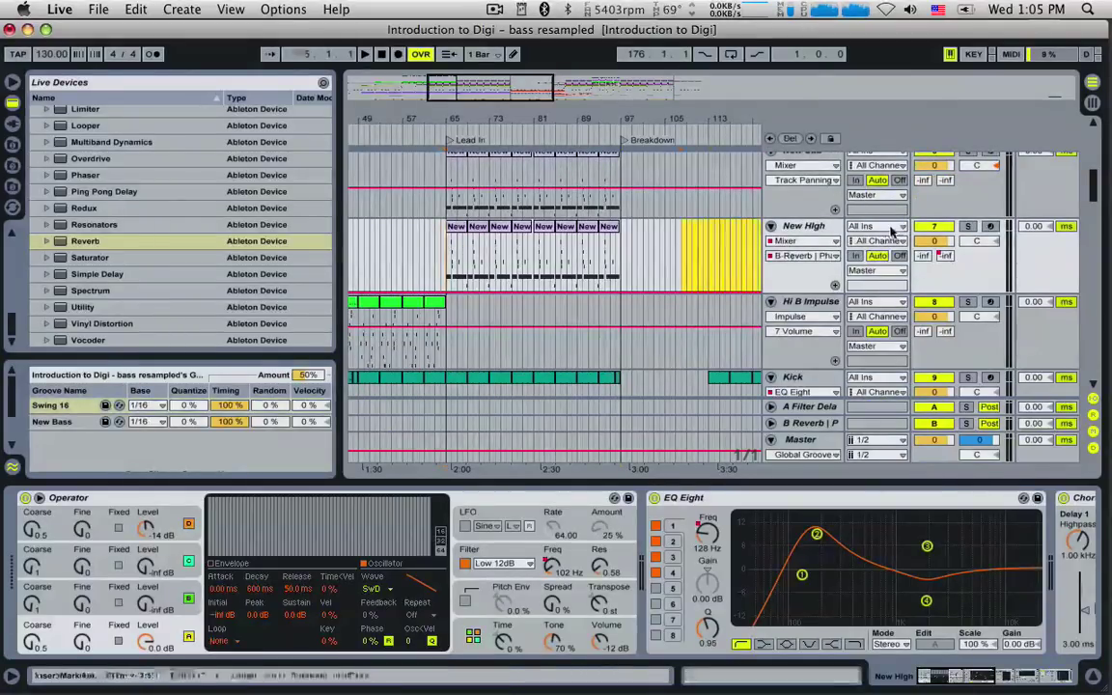
left_click(446, 254)
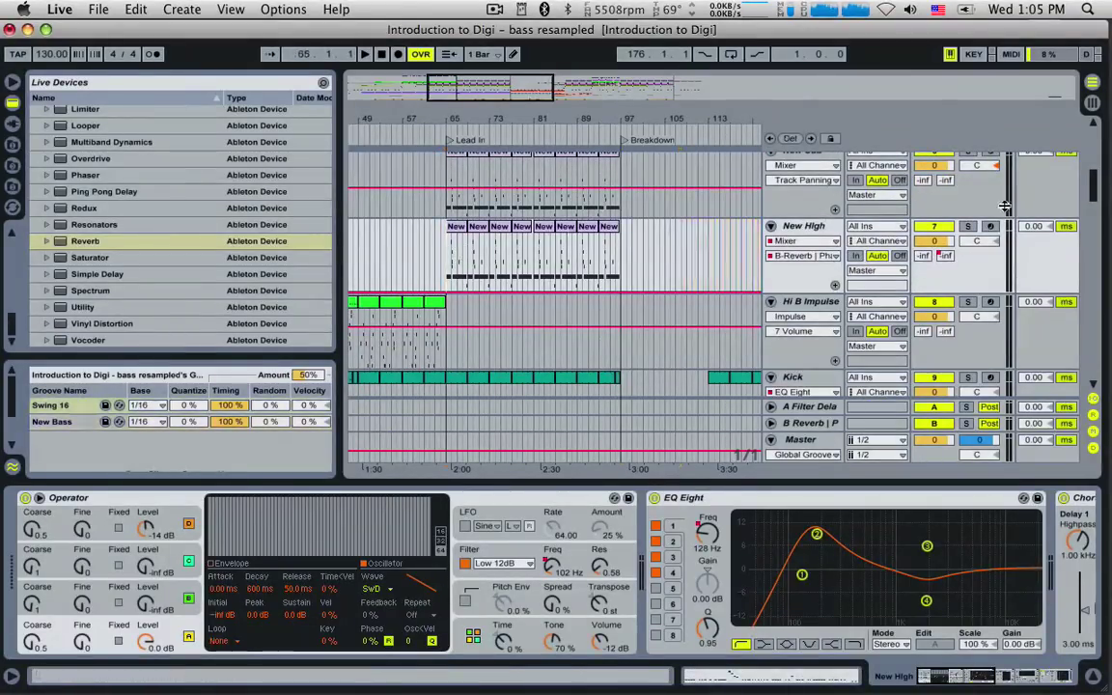
key("space")
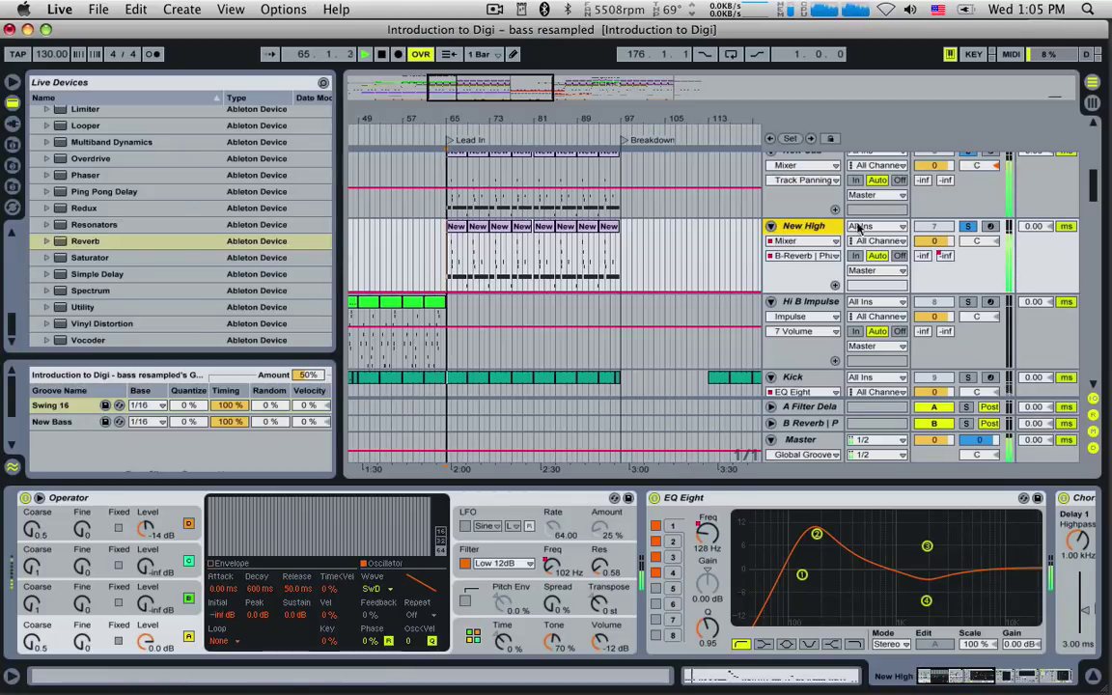
left_click(803, 226)
scroll(782, 228, "up", 1)
scroll(782, 228, "up", 1)
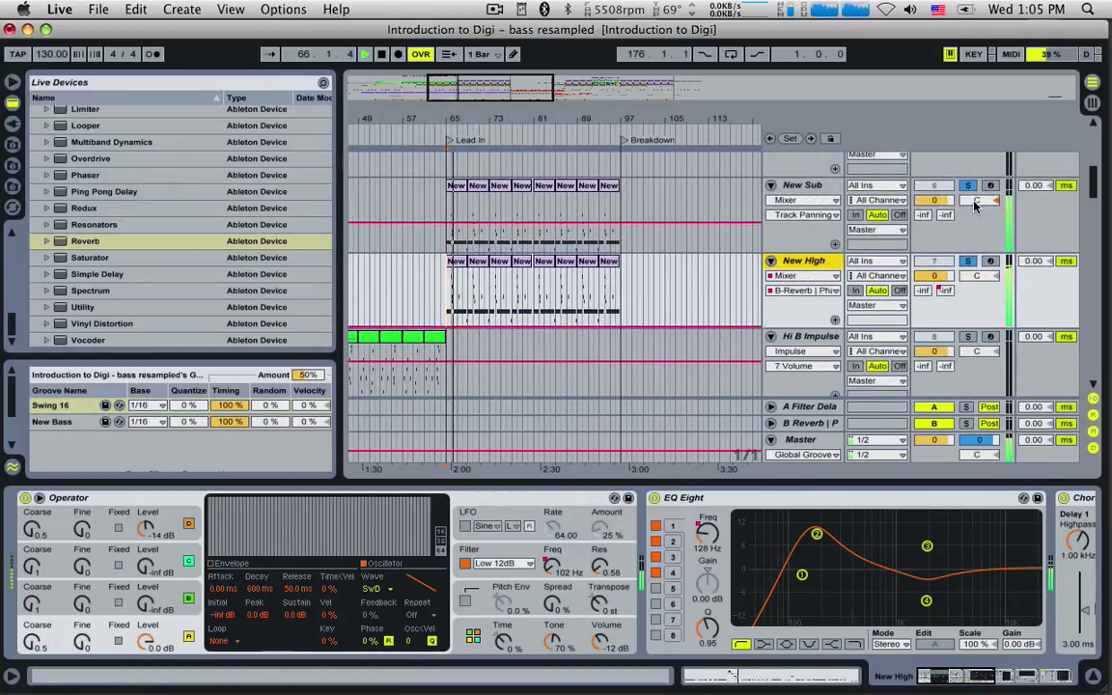
key("space")
left_click(968, 186)
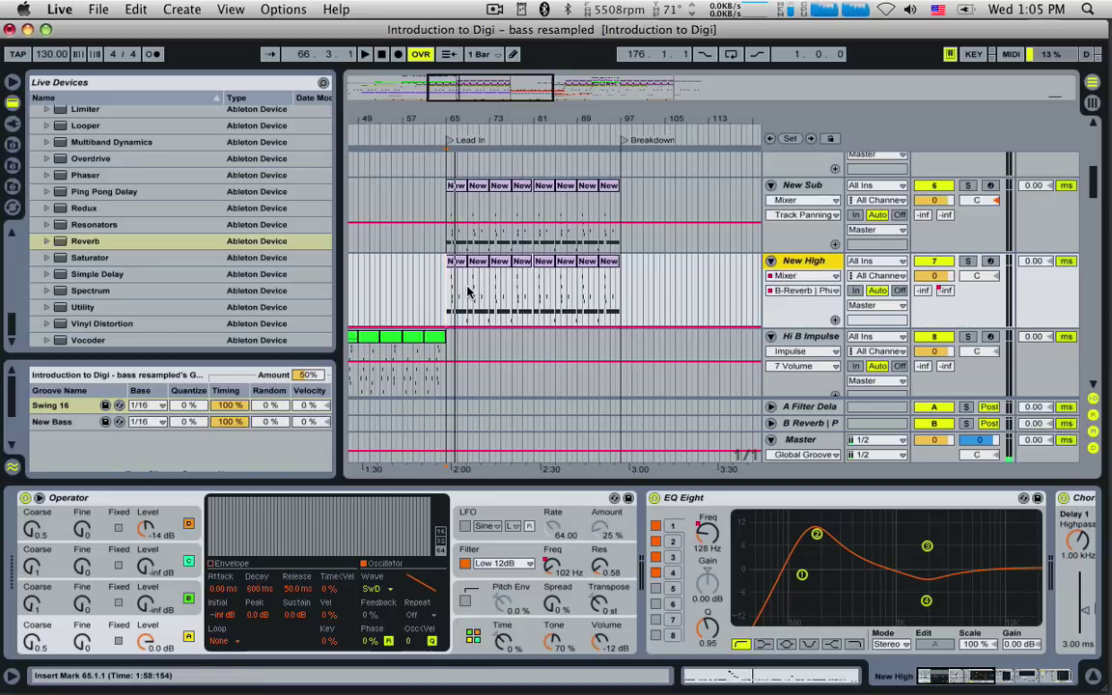
Delete the Pads track's content from bar 65 to bar 82.
scroll(482, 309, "down", 10)
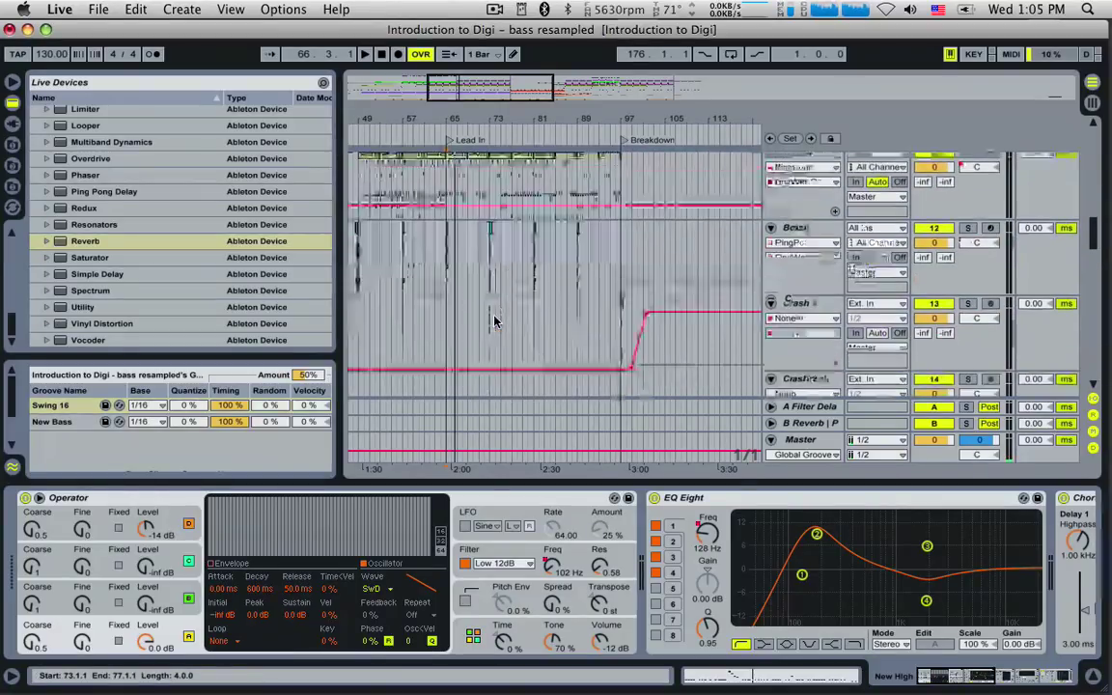
scroll(494, 321, "down", 3)
key("space")
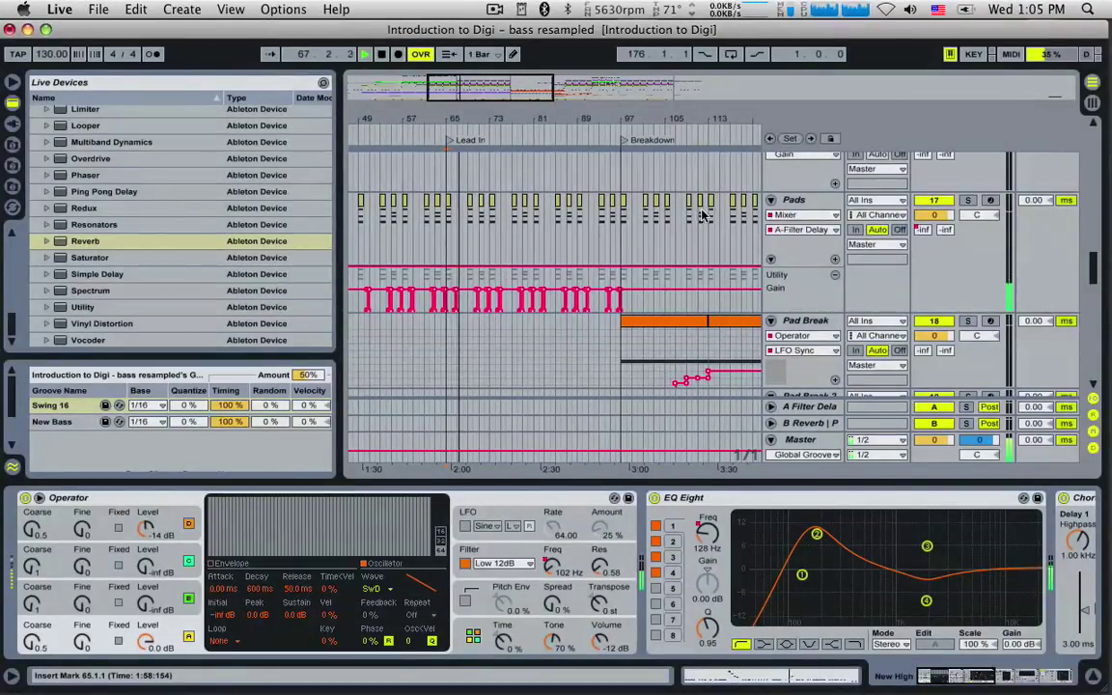
key("space")
left_click(458, 232)
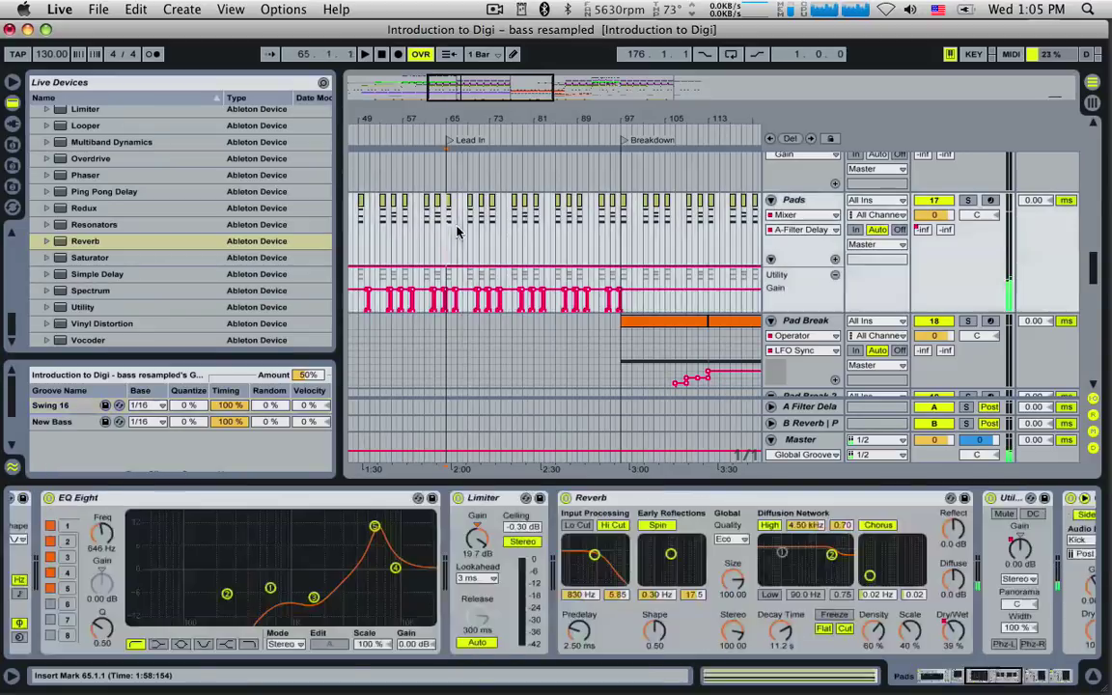
left_click_drag(458, 232, 538, 225)
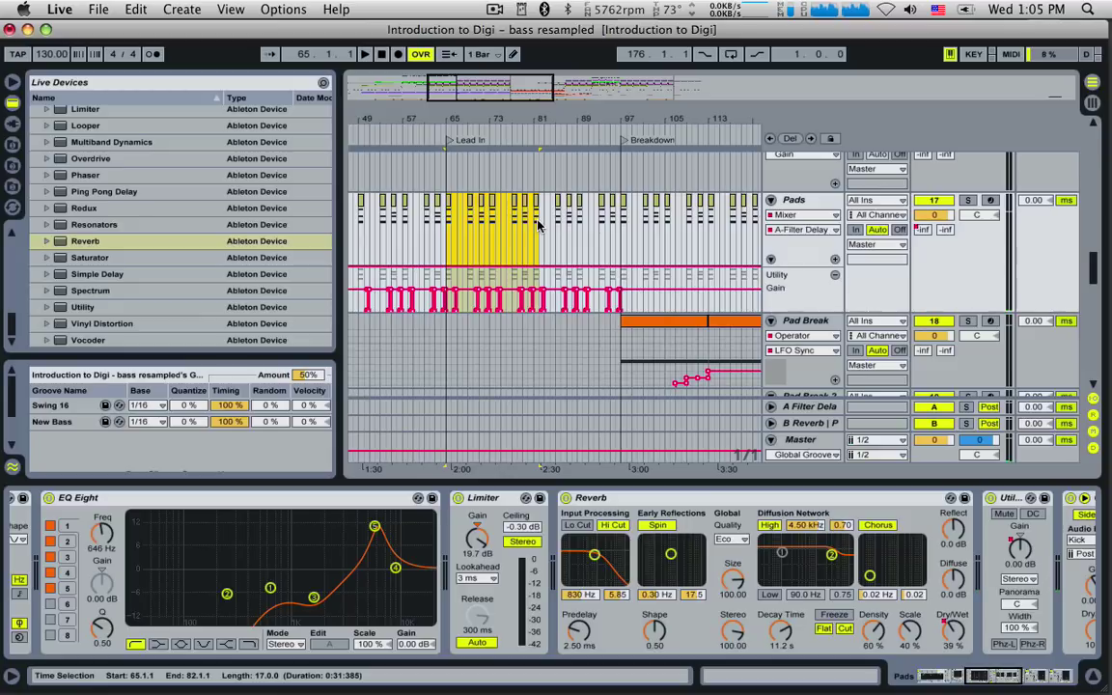
key("Delete")
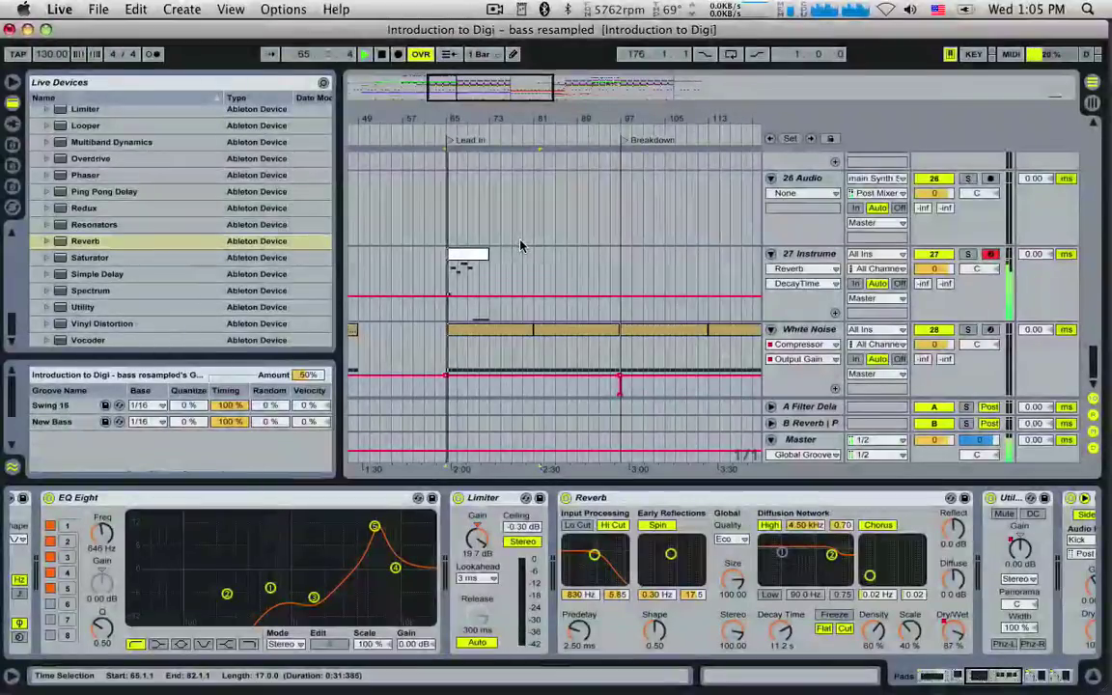
Play the Lead In section and rename instrument track 27 as Lead.
key("space")
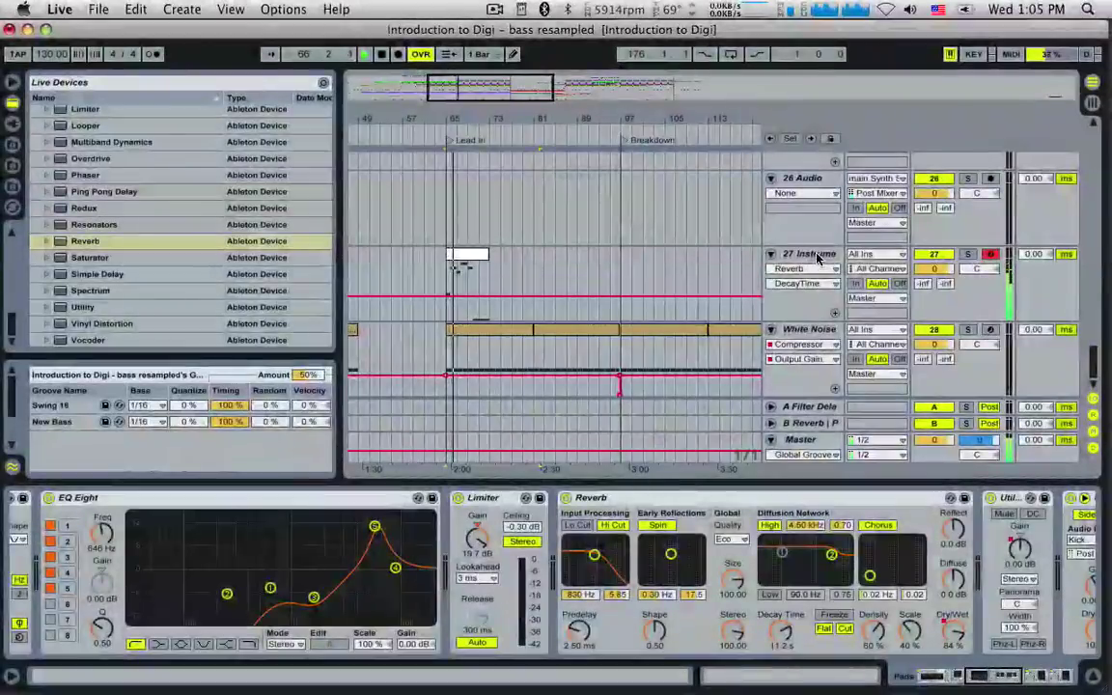
left_click(815, 255)
key("super+r")
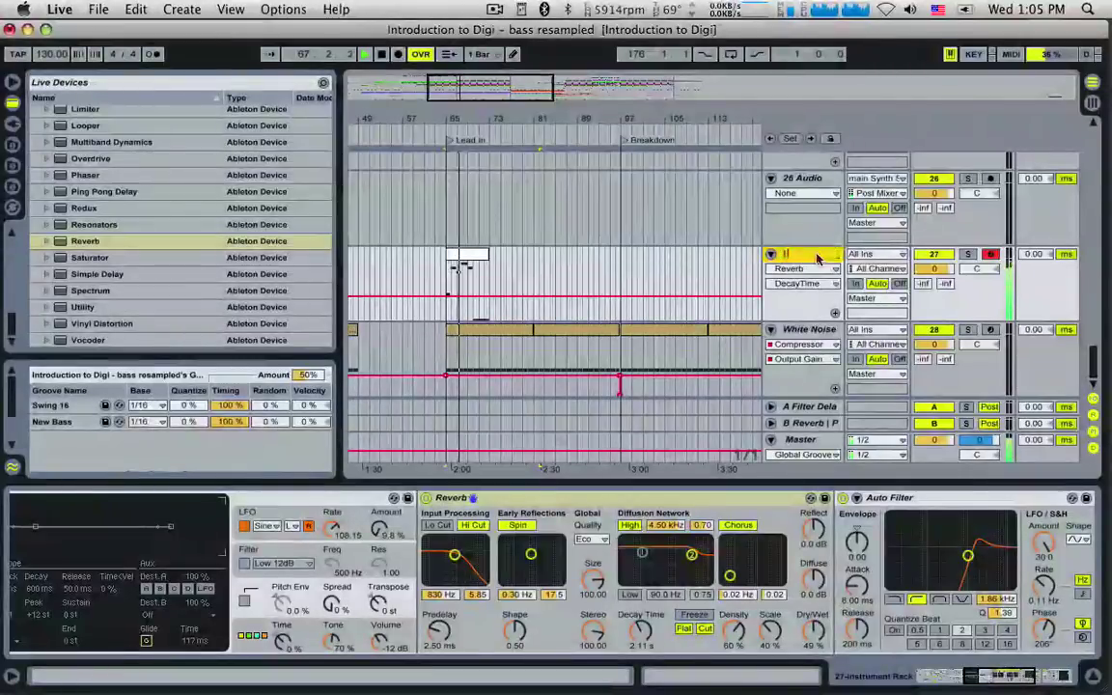
type("Lead")
key("Return")
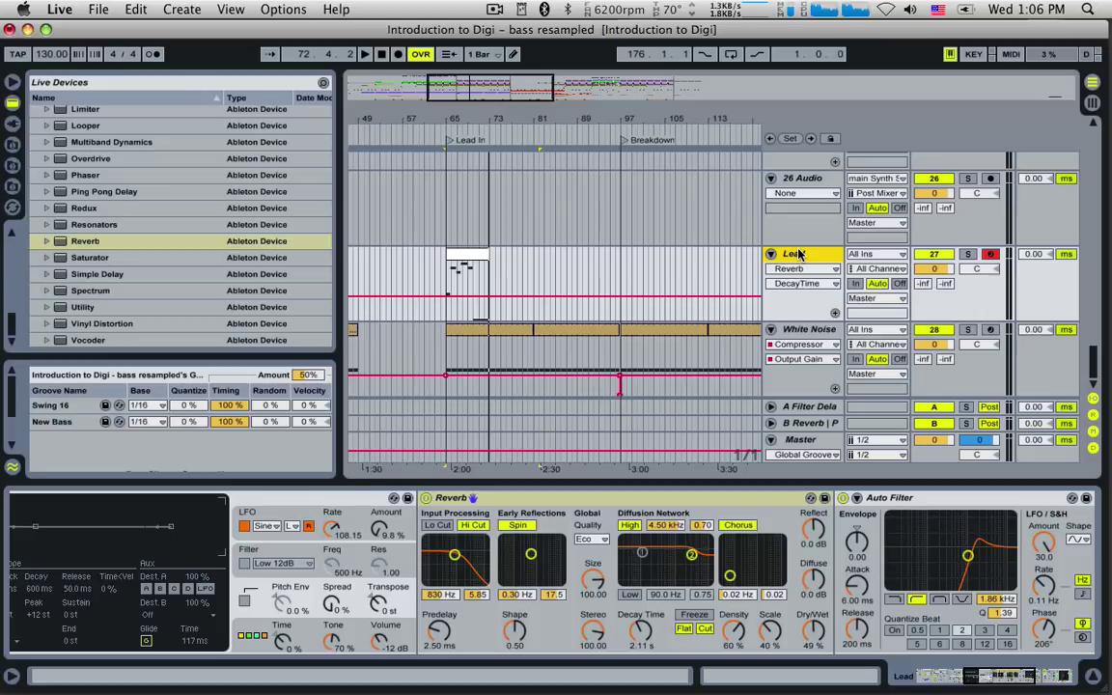
Duplicate the Lead track and move the clip on the duplicate to start at bar 73.
right_click(798, 253)
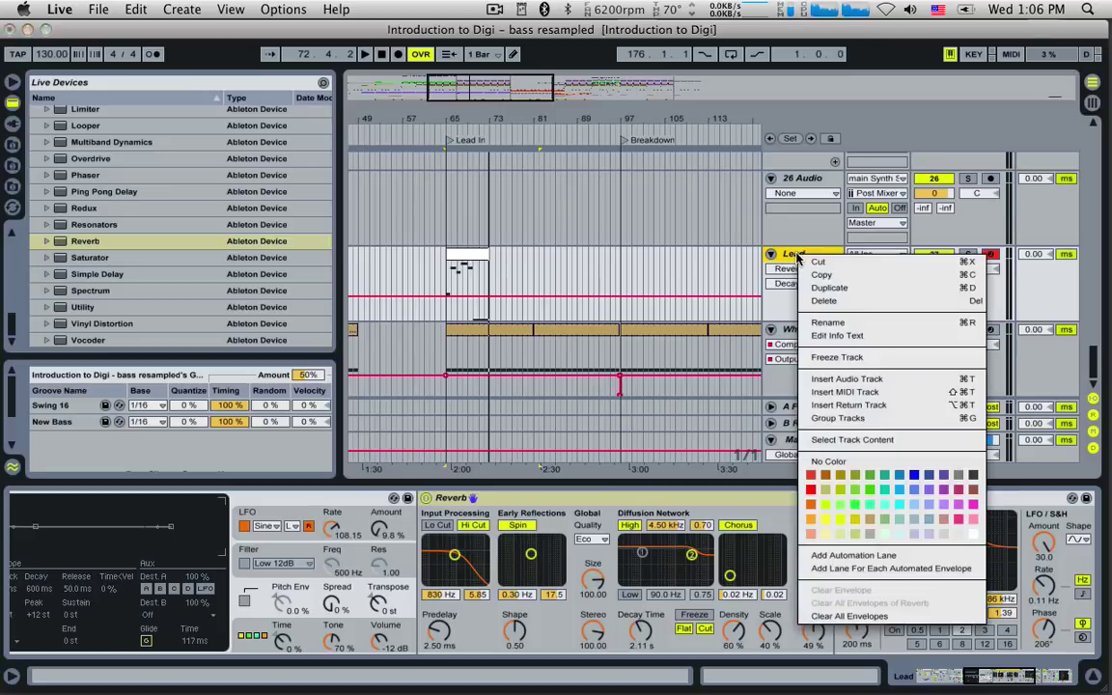
left_click(835, 290)
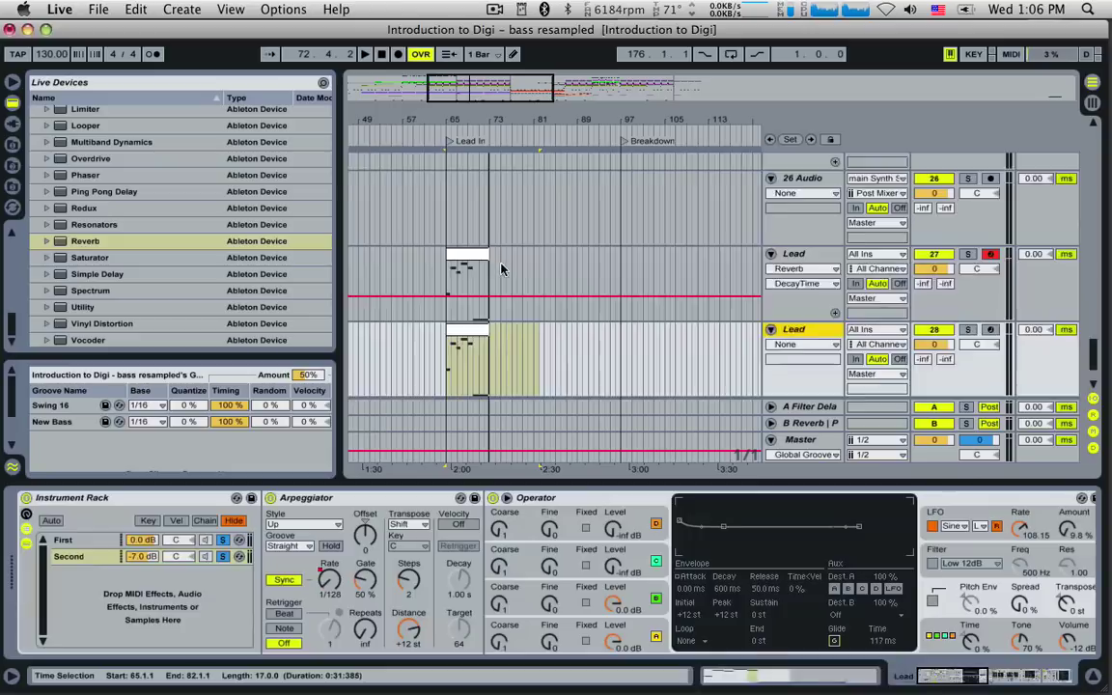
left_click_drag(450, 261, 513, 264)
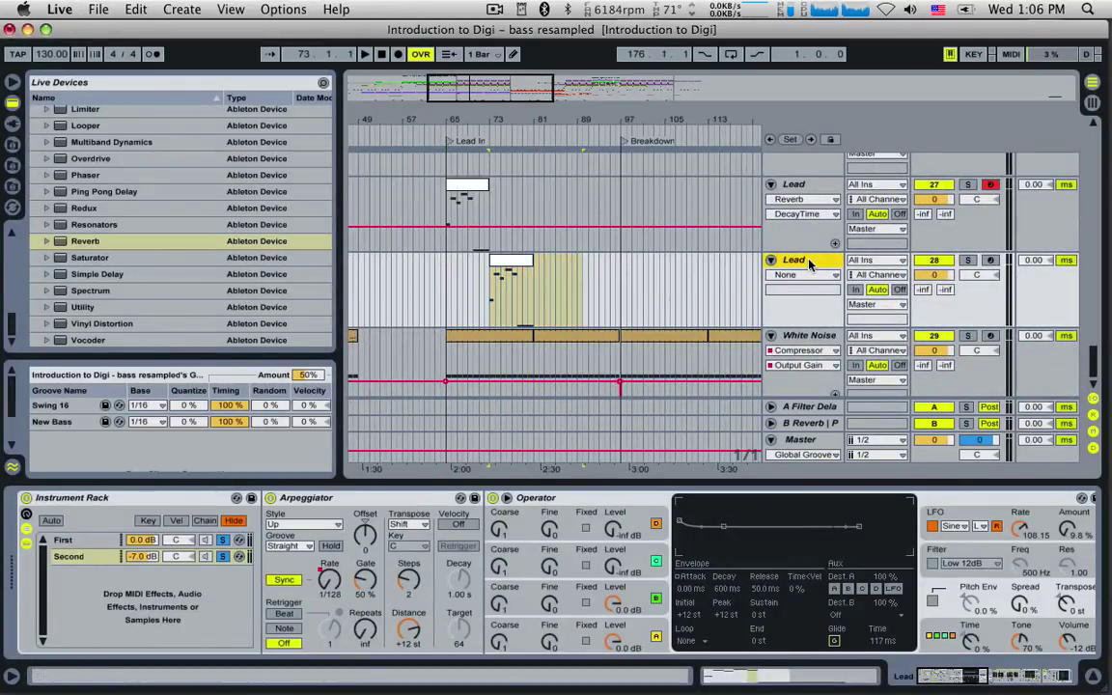
Rename the duplicated lead track as Lead 2.
type("2")
key("Return")
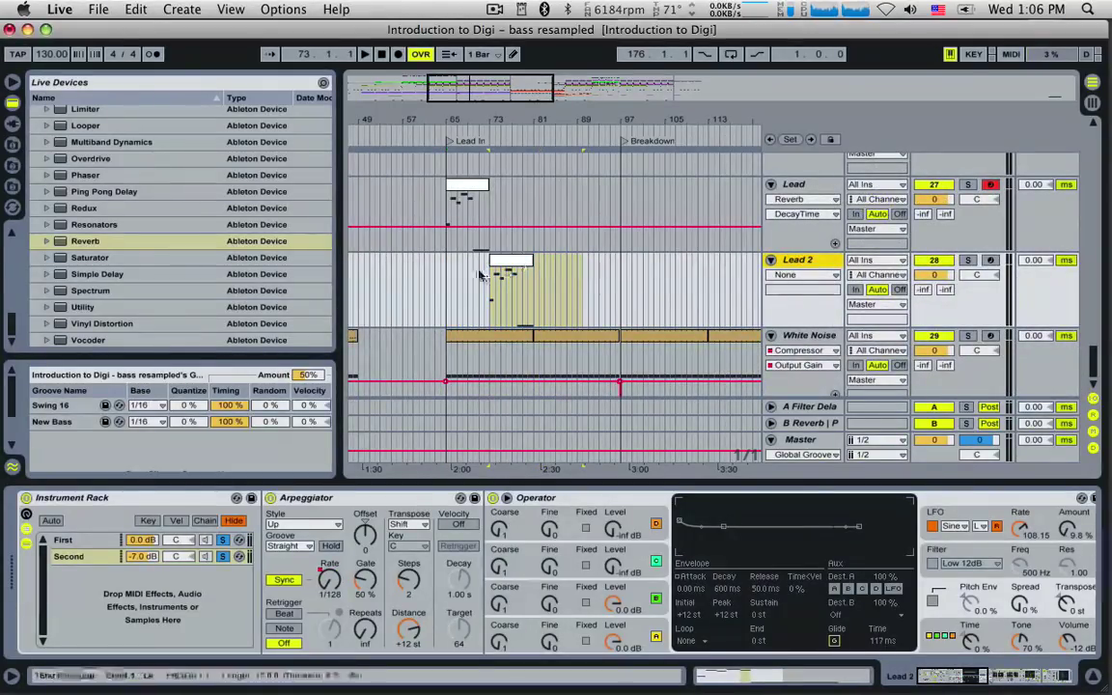
left_click(492, 280)
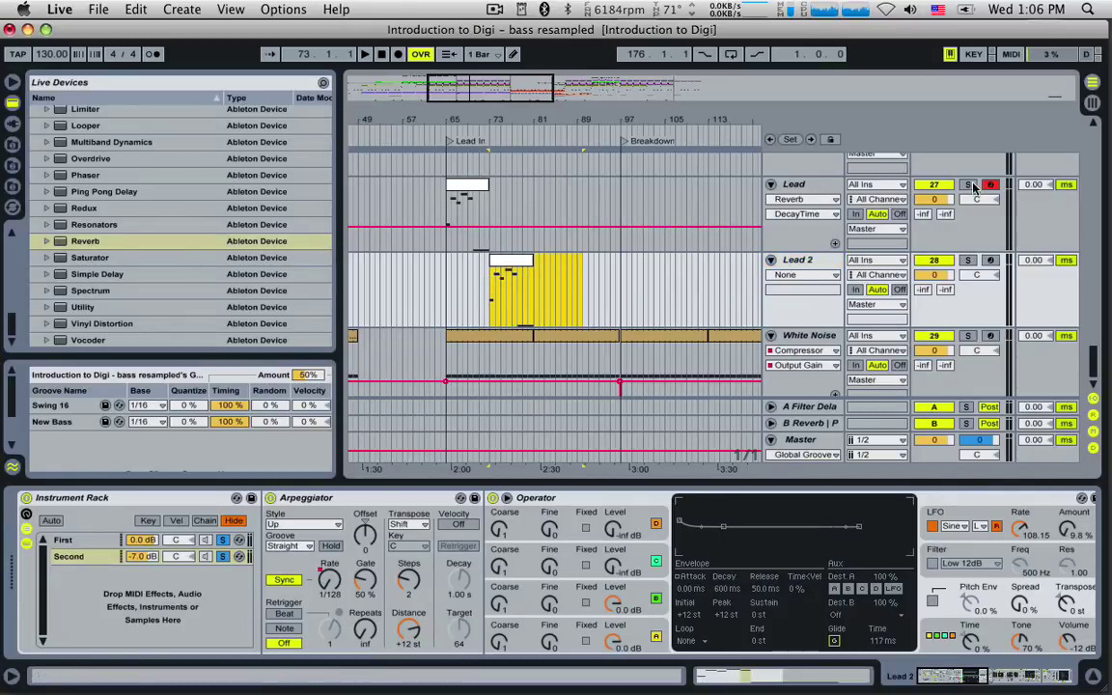
Solo both lead tracks and rename the first as Call Lead and the second as Respond Lead.
left_click(968, 185)
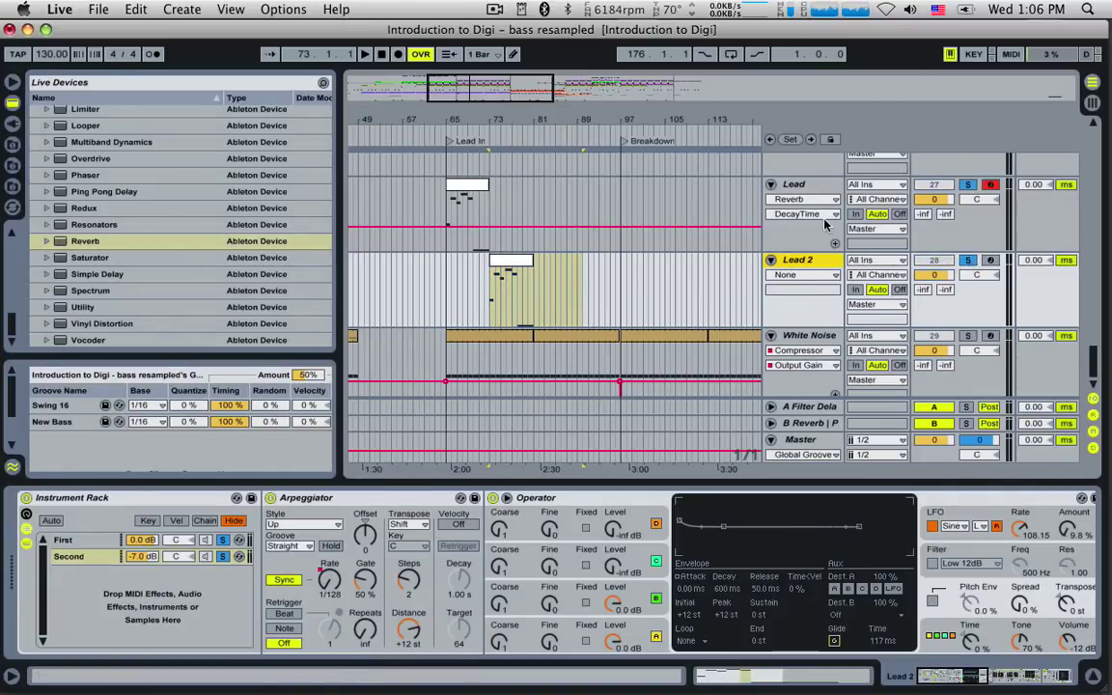
left_click(790, 186)
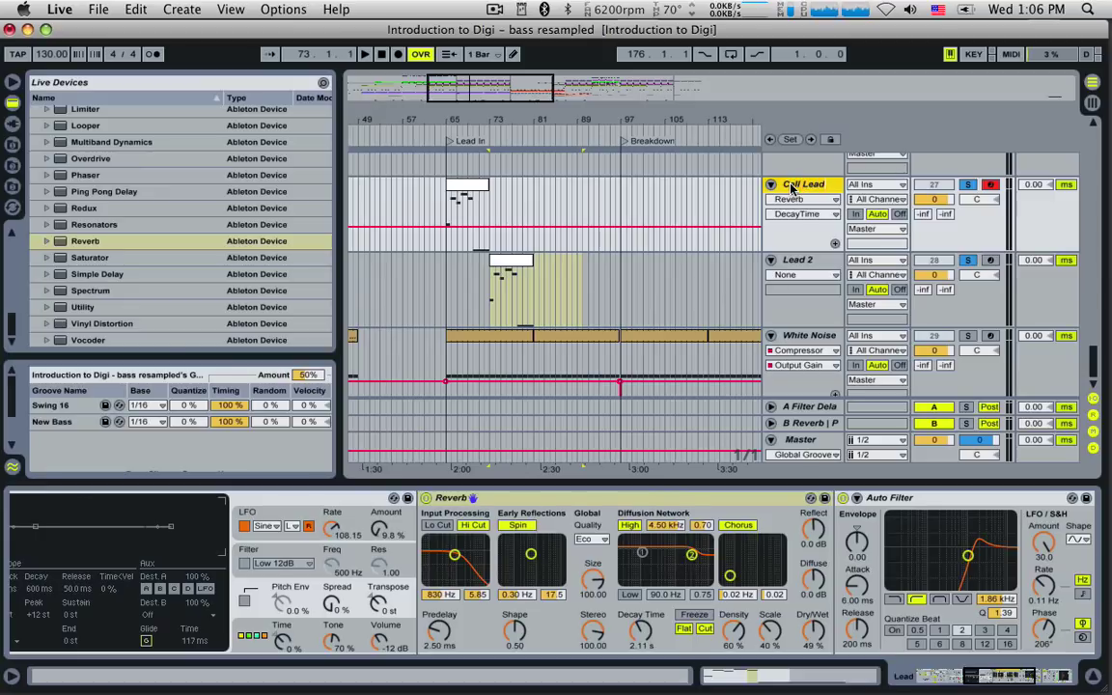
left_click(794, 261)
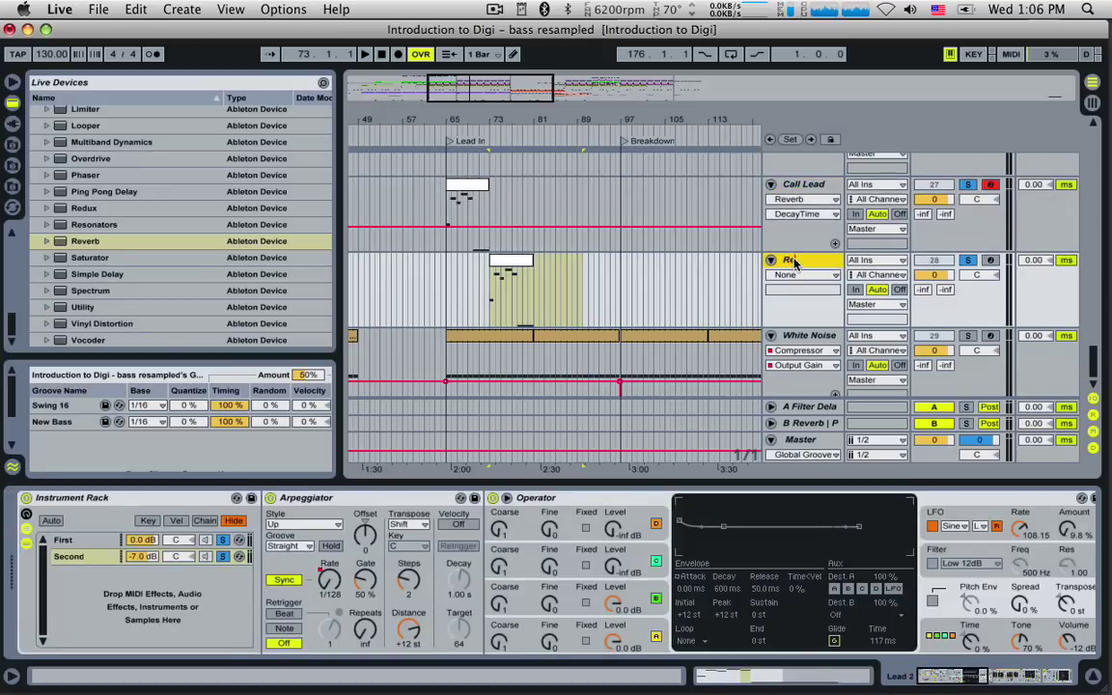
type("Respond Lead")
key("Return")
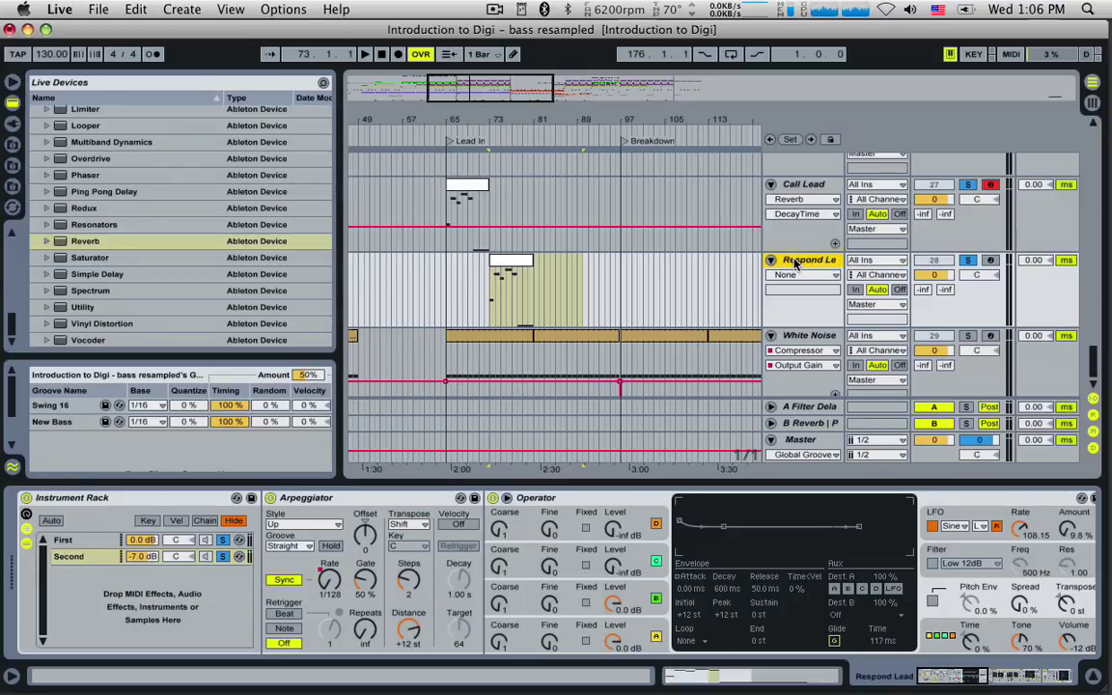
Play the Respond Lead clip from bar 73 and look over the track's devices.
left_click(439, 265)
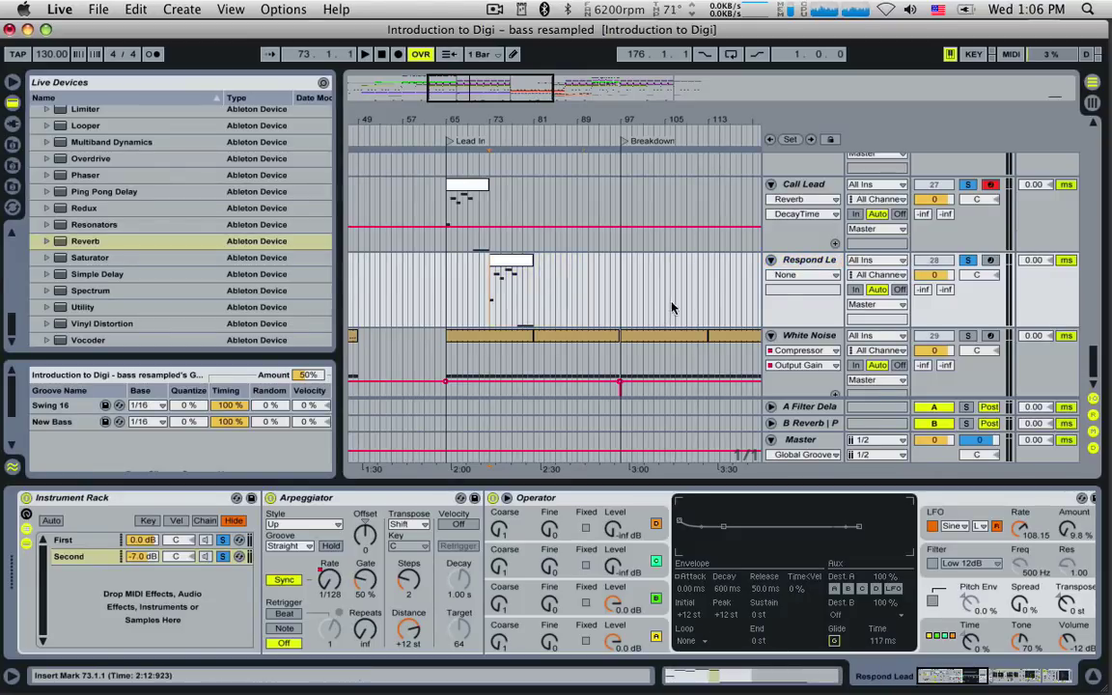
left_click(824, 262)
key("space")
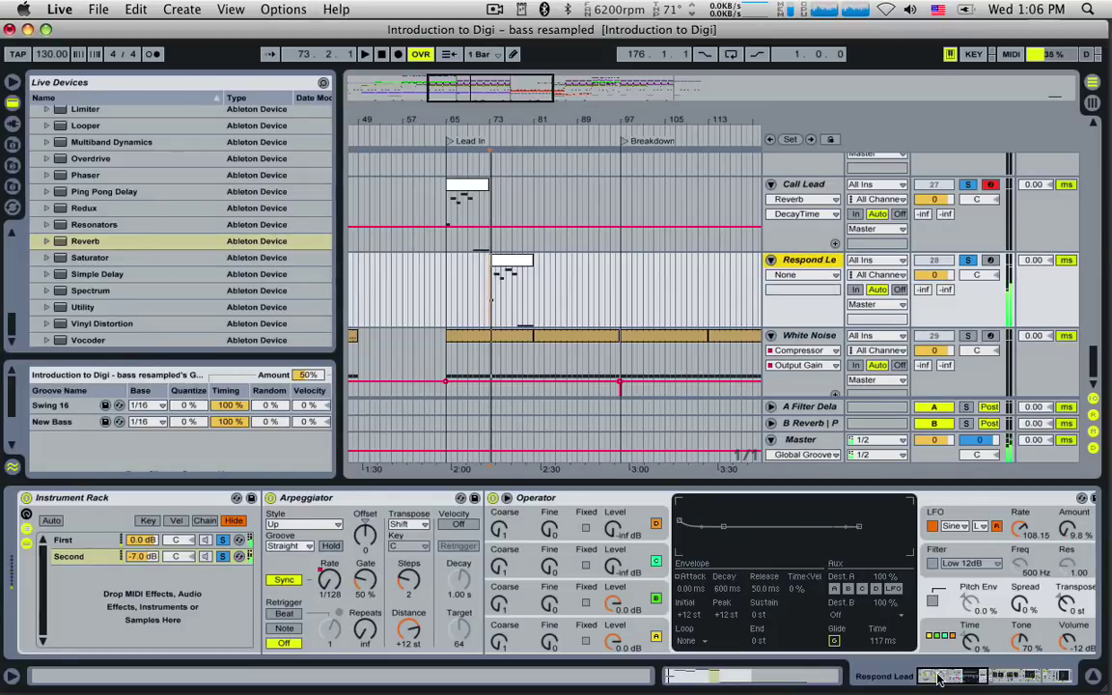
left_click(682, 633)
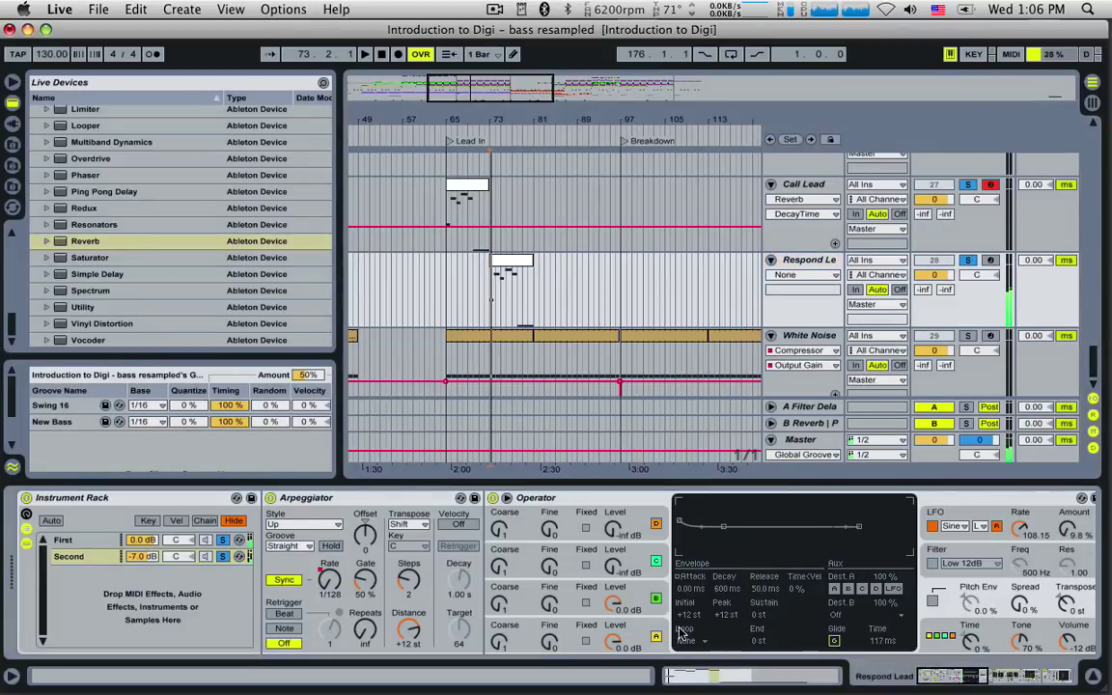
Transpose all notes in the Respond Lead clip down one octave and audition the result.
double_click(526, 259)
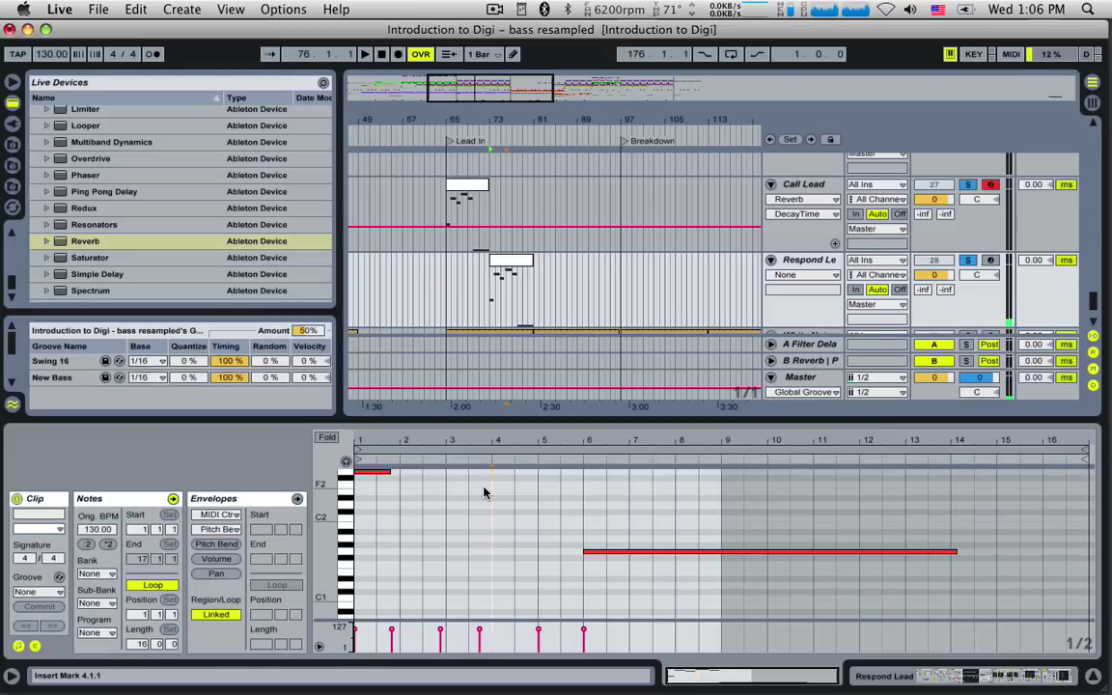
key("super+a")
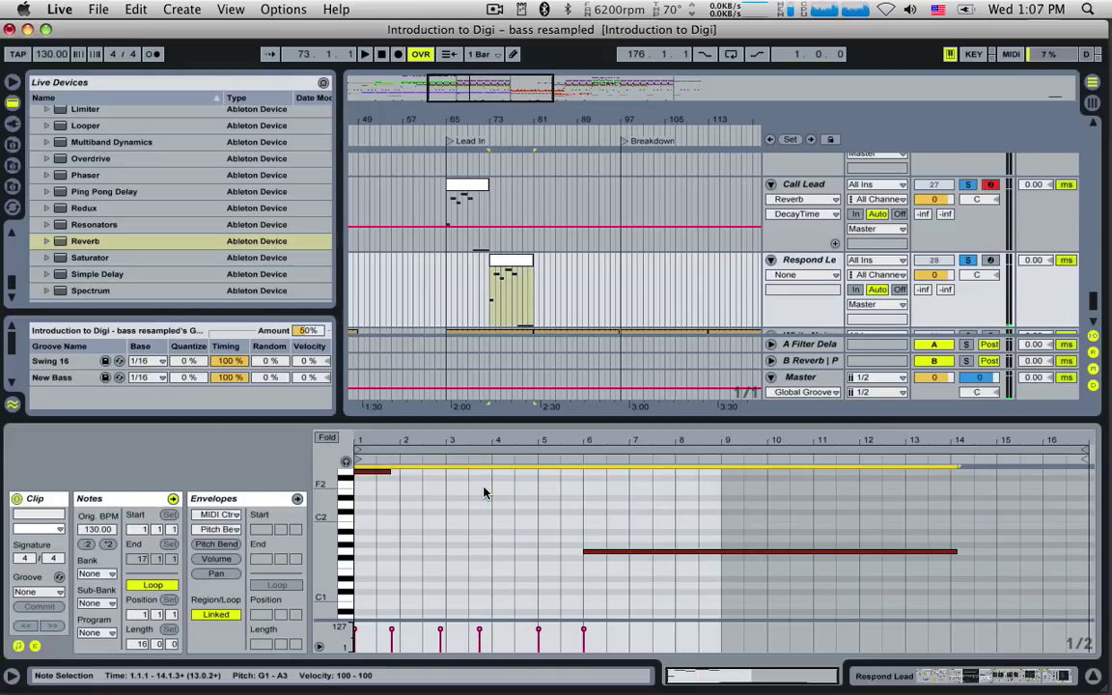
key("shift+Down")
key("space")
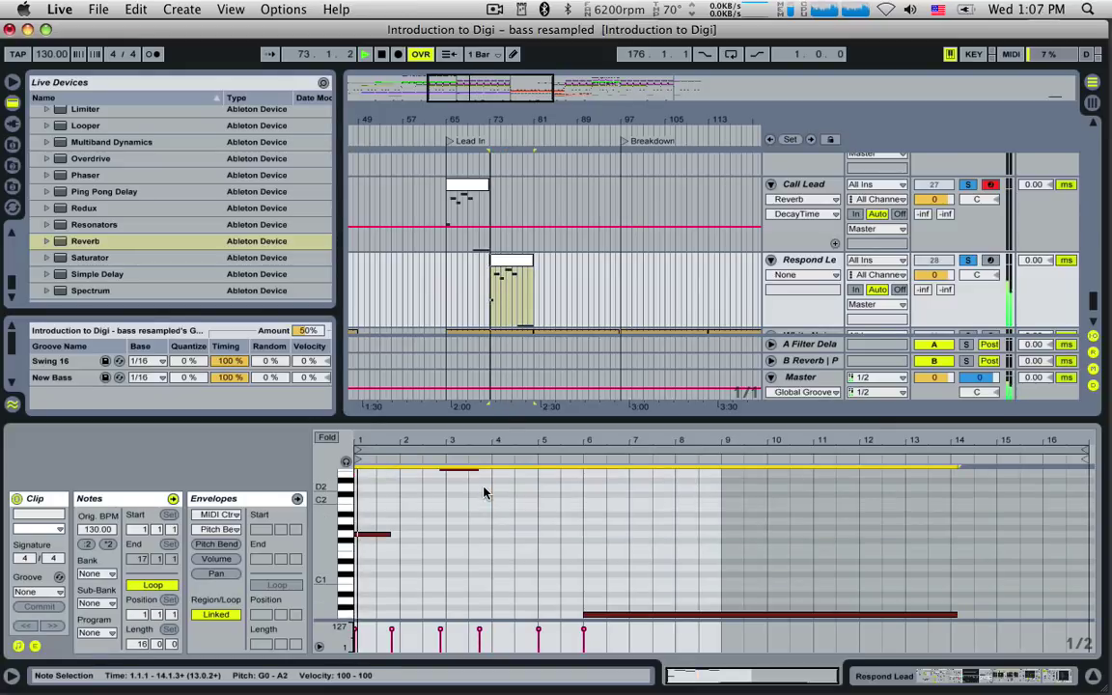
key("space")
Solo the First chain in the Respond Lead's instrument rack, audition it, and show that chain's devices.
left_click(817, 261)
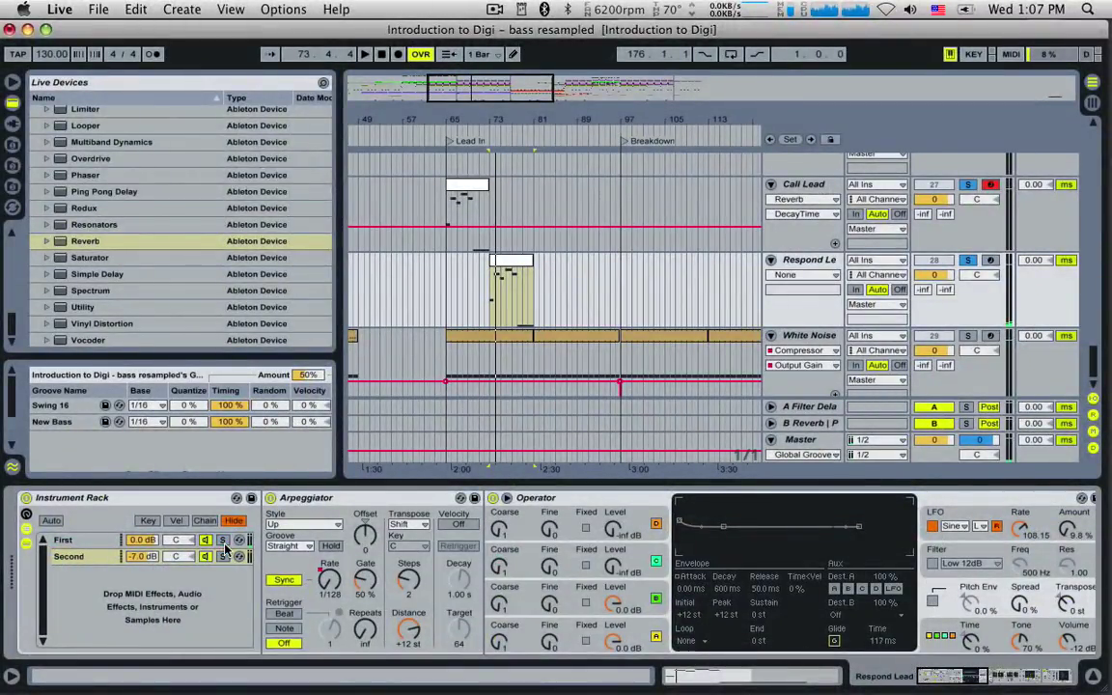
key("space")
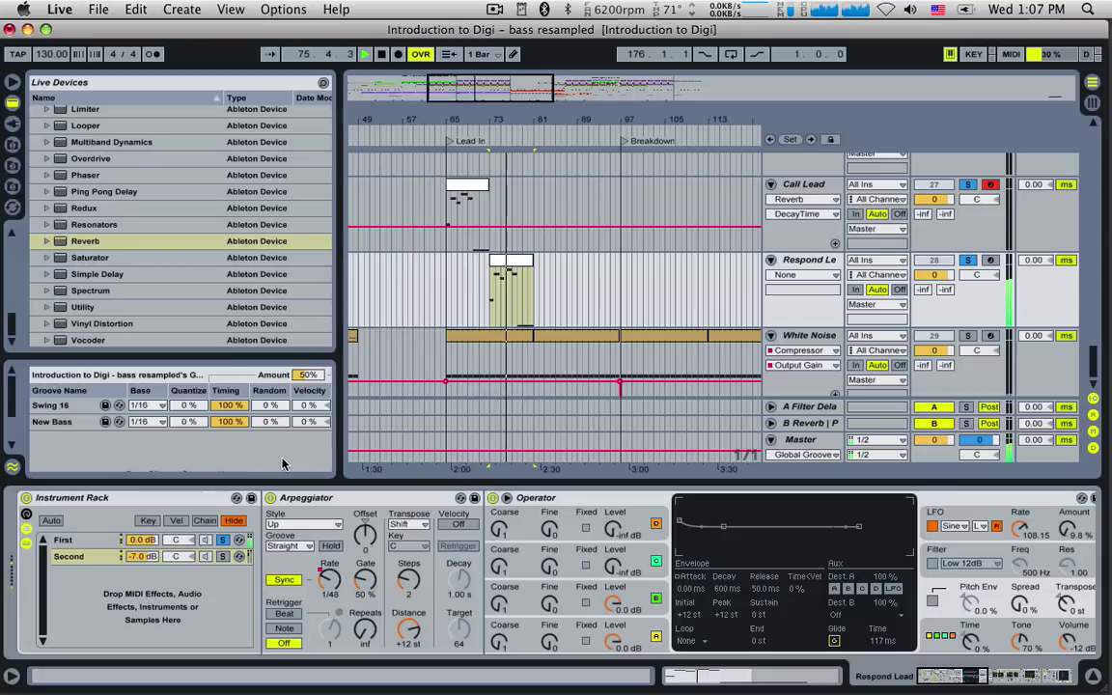
left_click(93, 544)
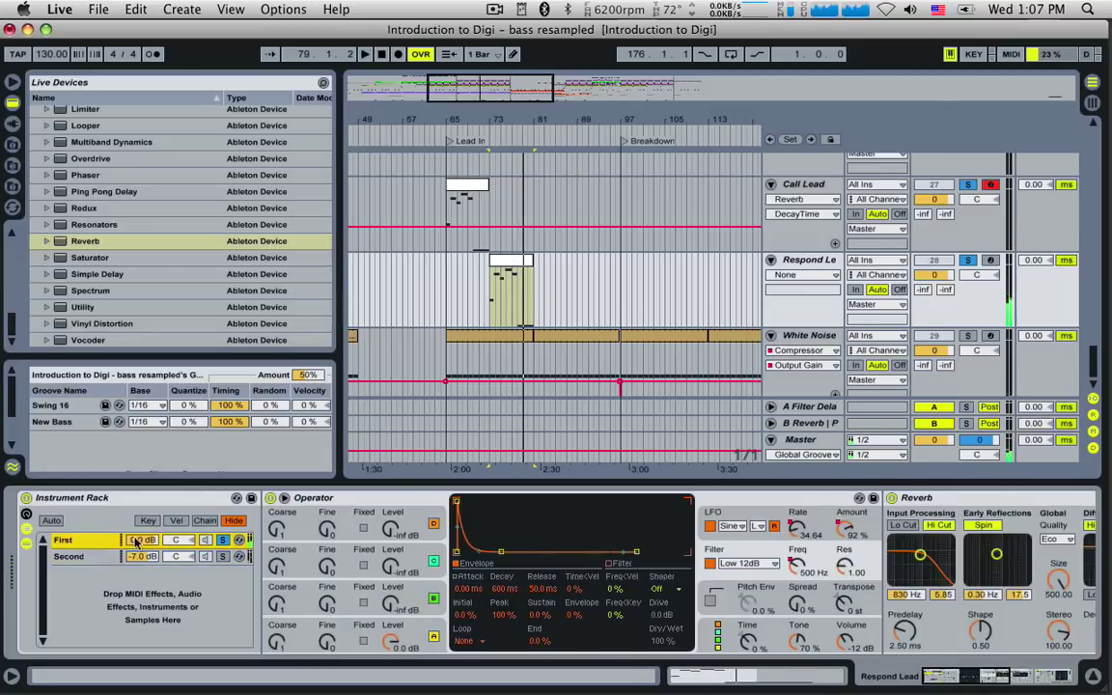
Set oscillator A's waveform to Square D in the First chain's Operator.
left_click(319, 628)
left_click(645, 589)
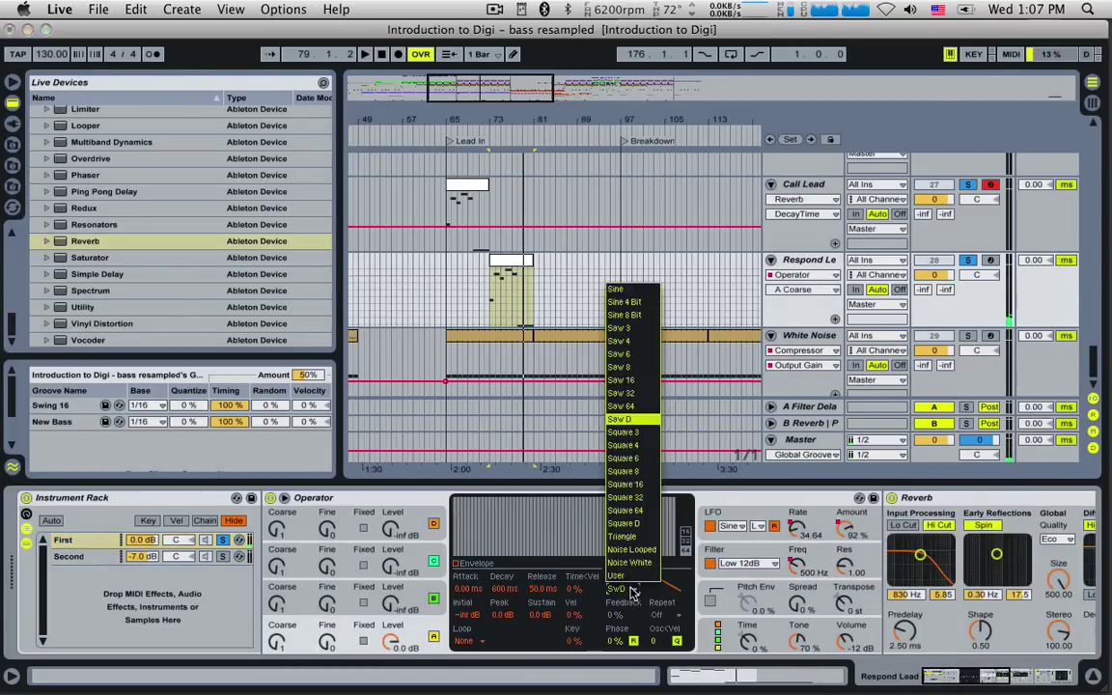
left_click(640, 510)
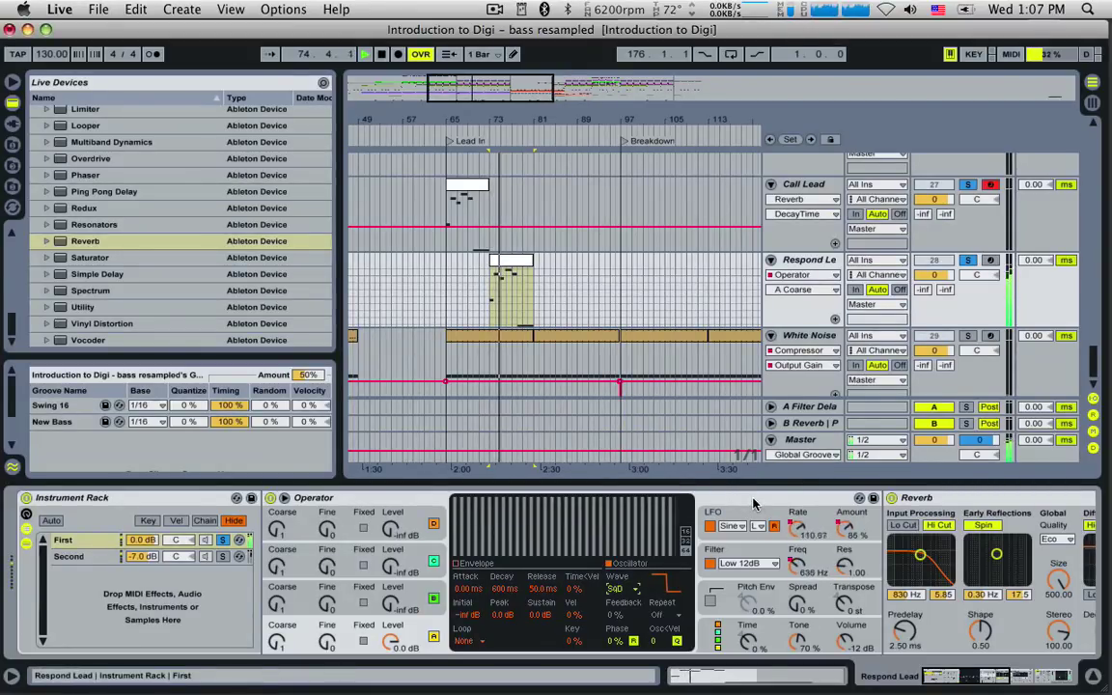
Set the decay time of the First chain's Reverb to 3.16 s while auditioning the clip.
left_click(938, 676)
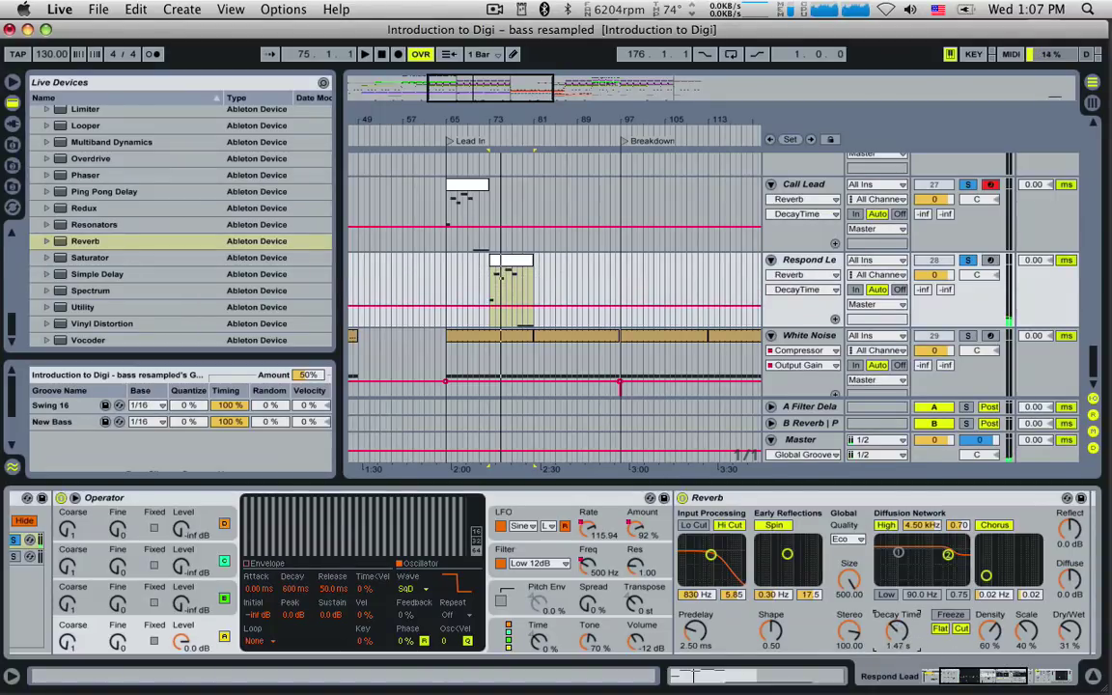
key("space")
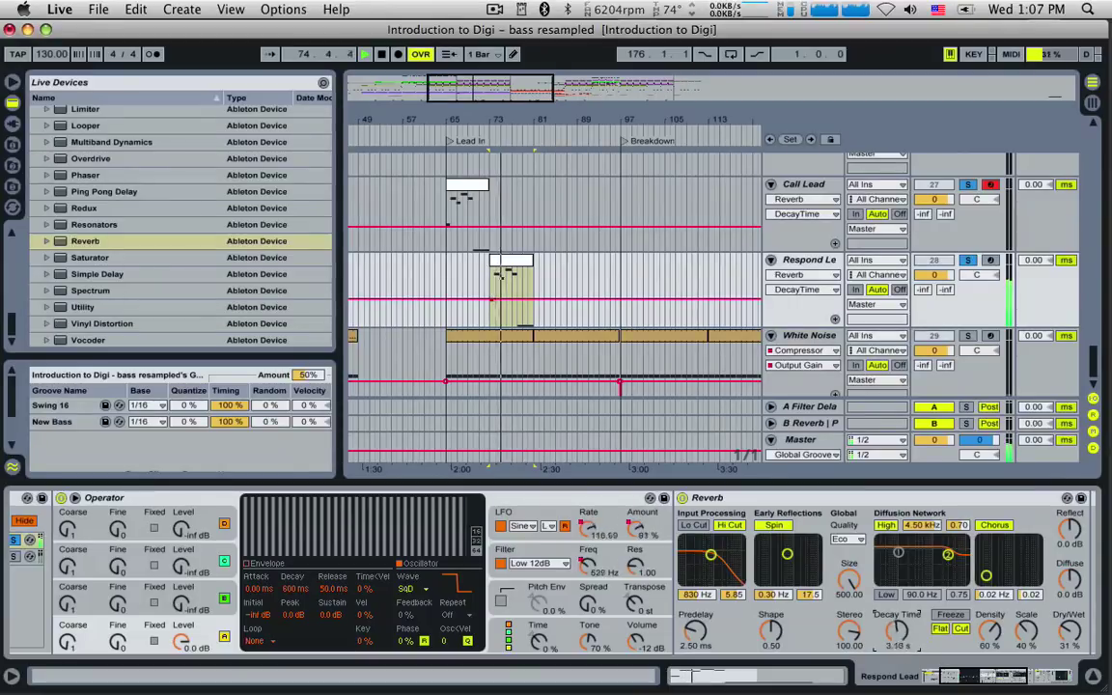
Set Operator's oscillator B level to -46 dB and audition the Respond Lead clip from bar 73.
left_click(985, 680)
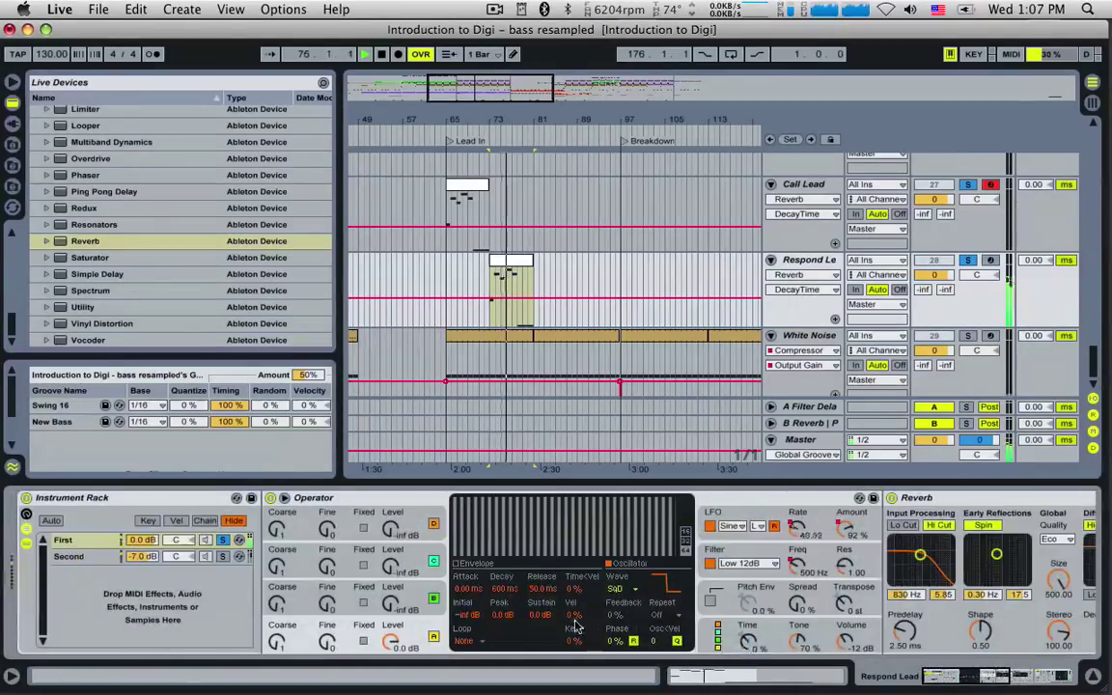
left_click(347, 588)
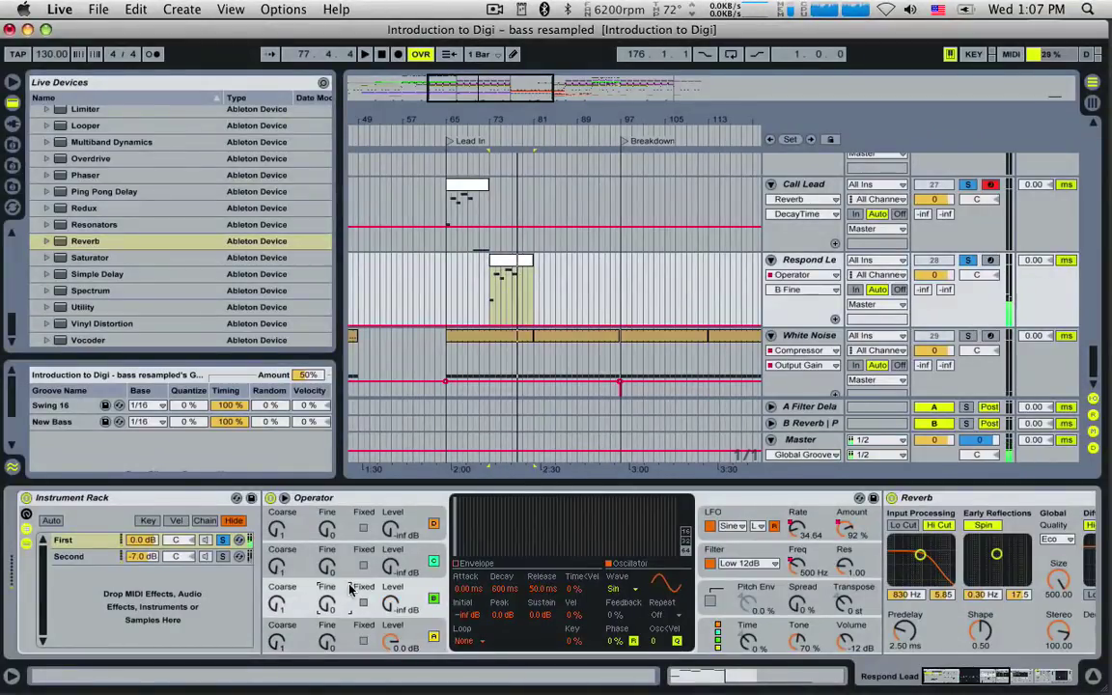
mouse_move(397, 602)
left_mouse_down()
mouse_move(397, 579)
mouse_move(391, 605)
left_mouse_up()
key("space")
left_click(491, 112)
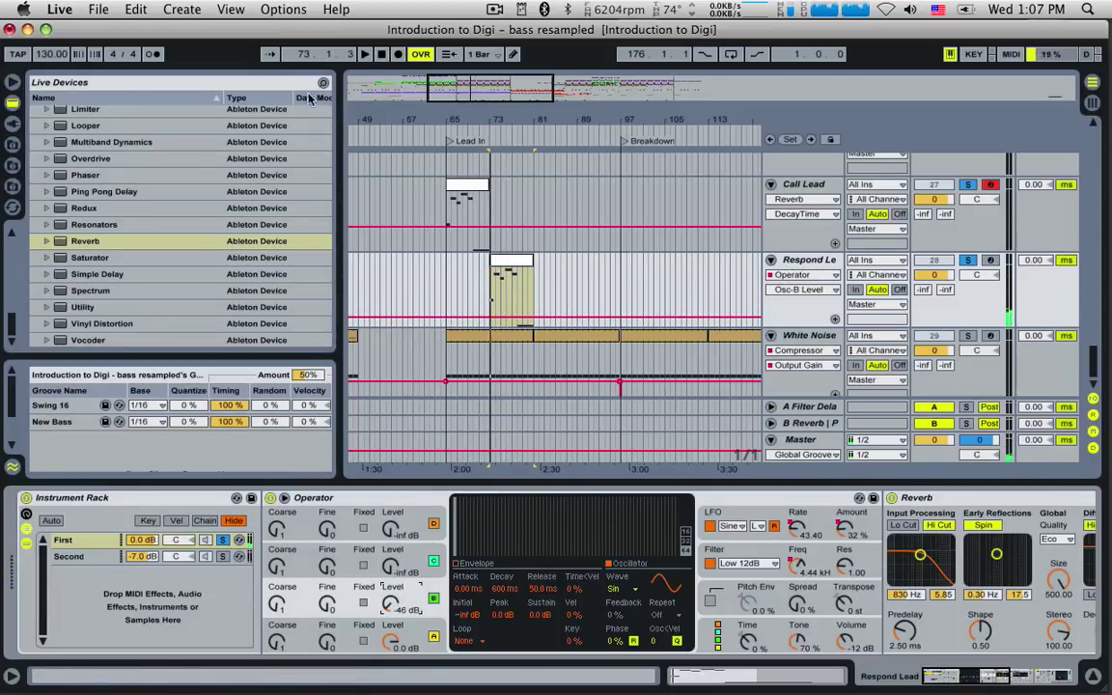
Set the song tempo to 60 BPM and play the Respond Lead clip at the slower speed.
left_click(50, 55)
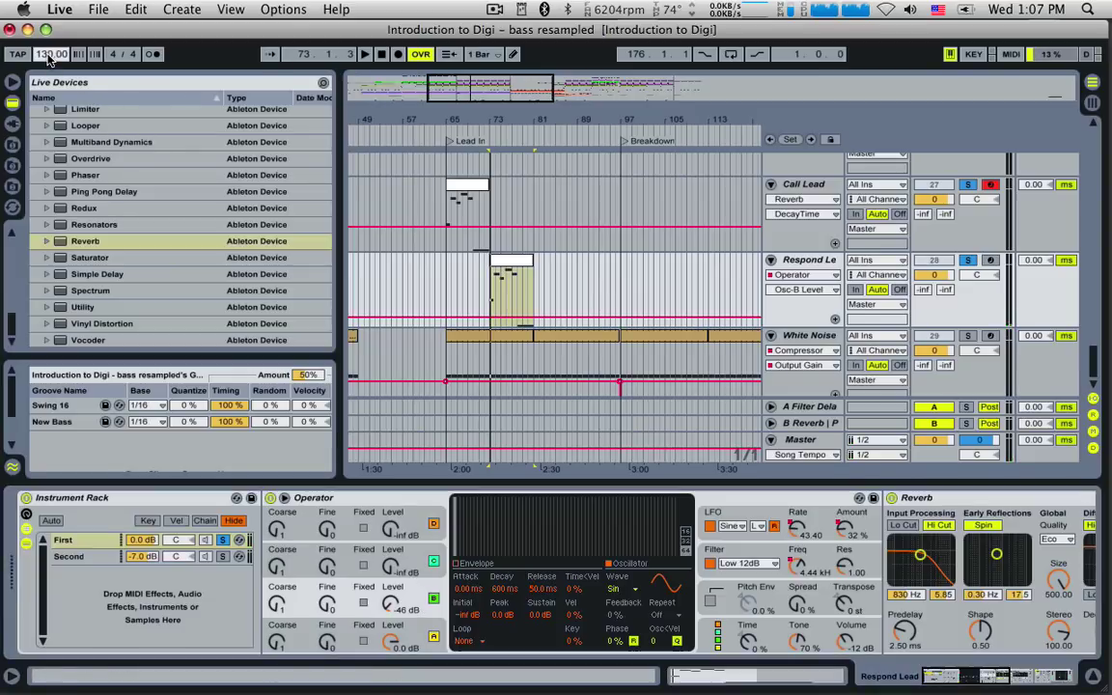
type("6")
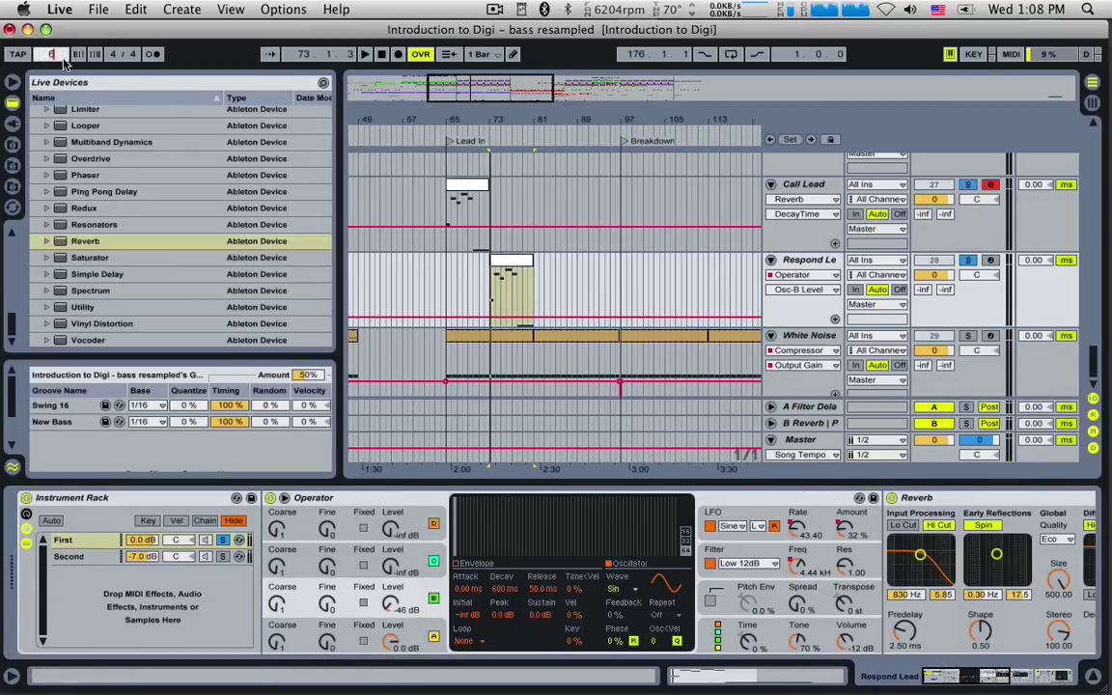
type("0")
key("Return")
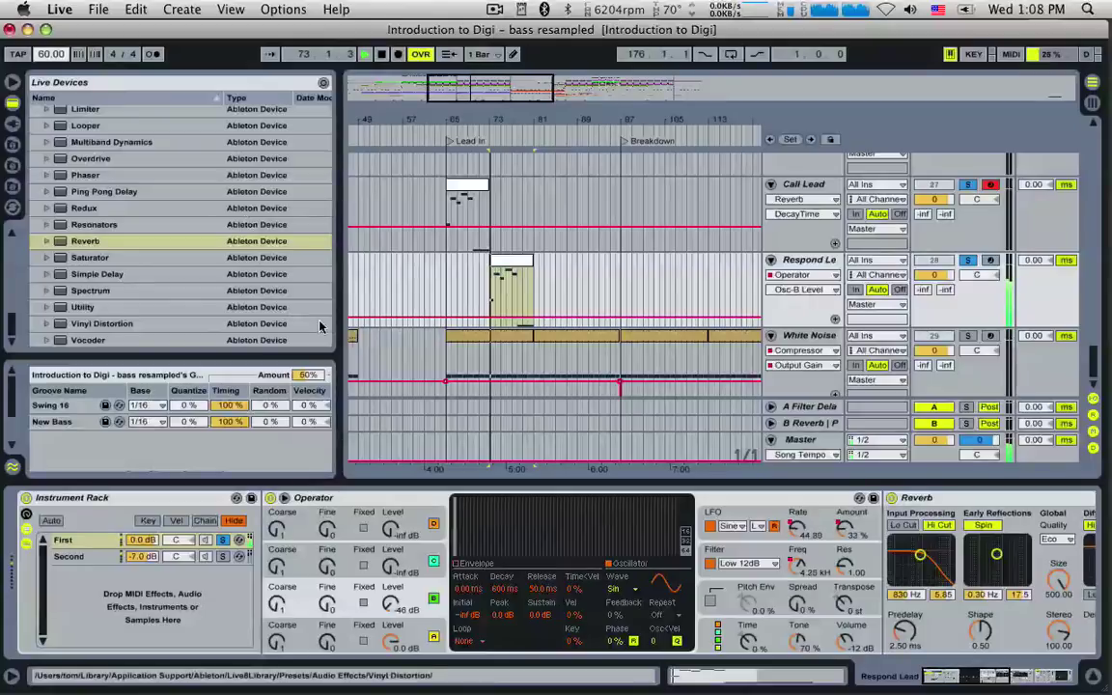
key("space")
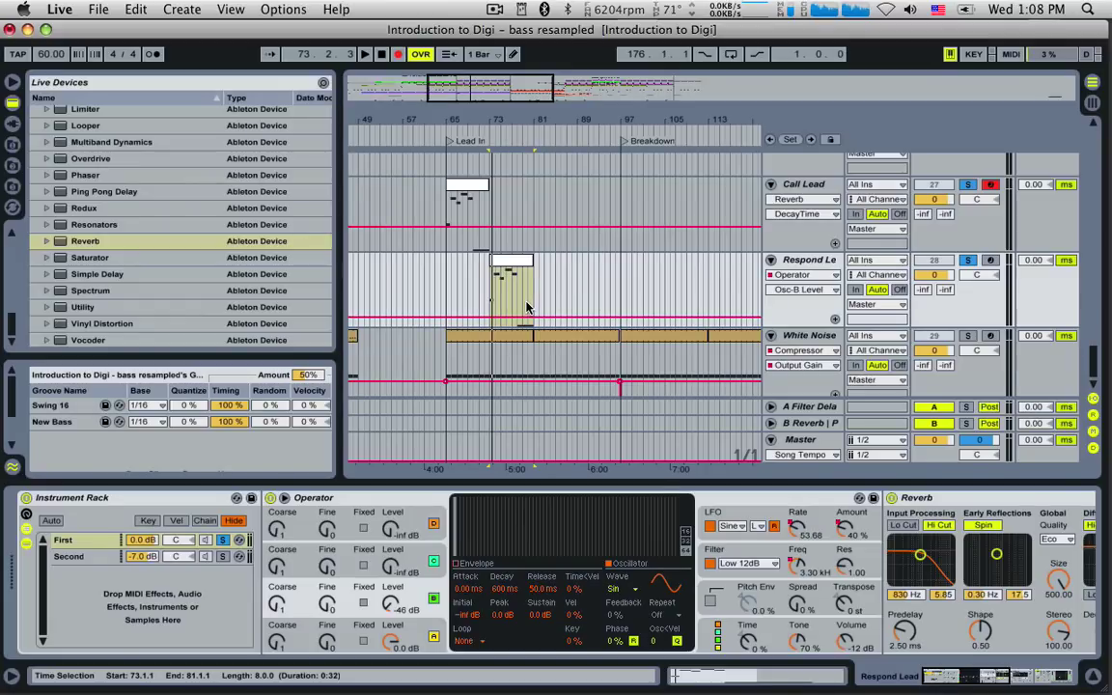
Disarm the Call Lead track for recording in the Session mixer and return to the arrangement.
key("Tab")
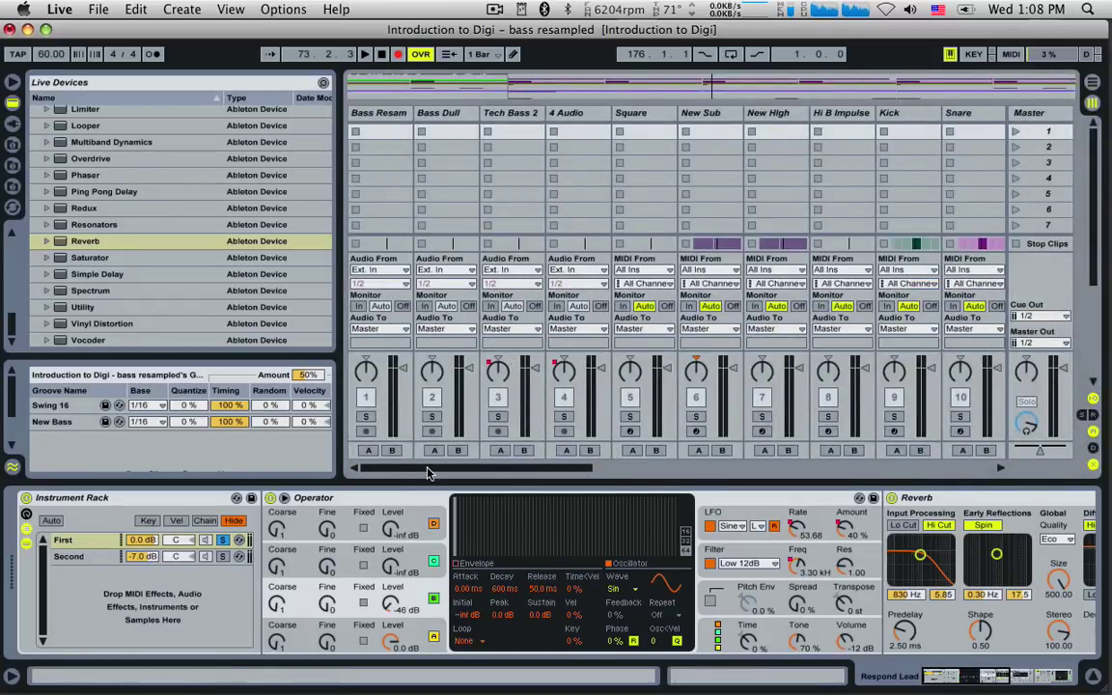
left_click_drag(421, 470, 840, 470)
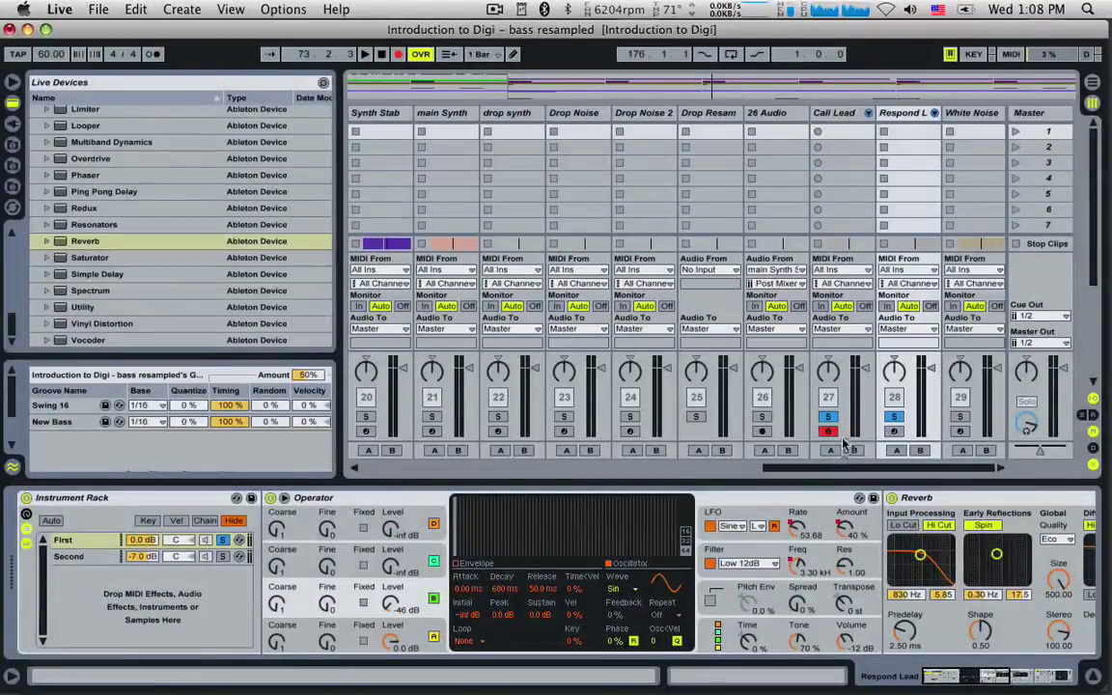
left_click(829, 431)
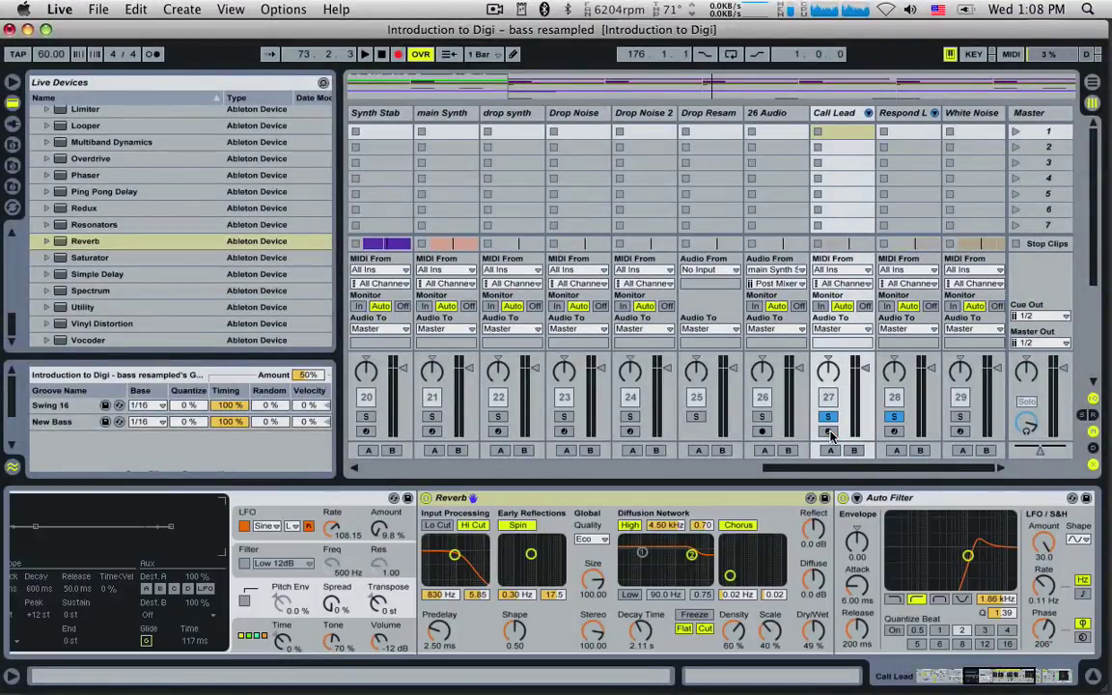
key("Tab")
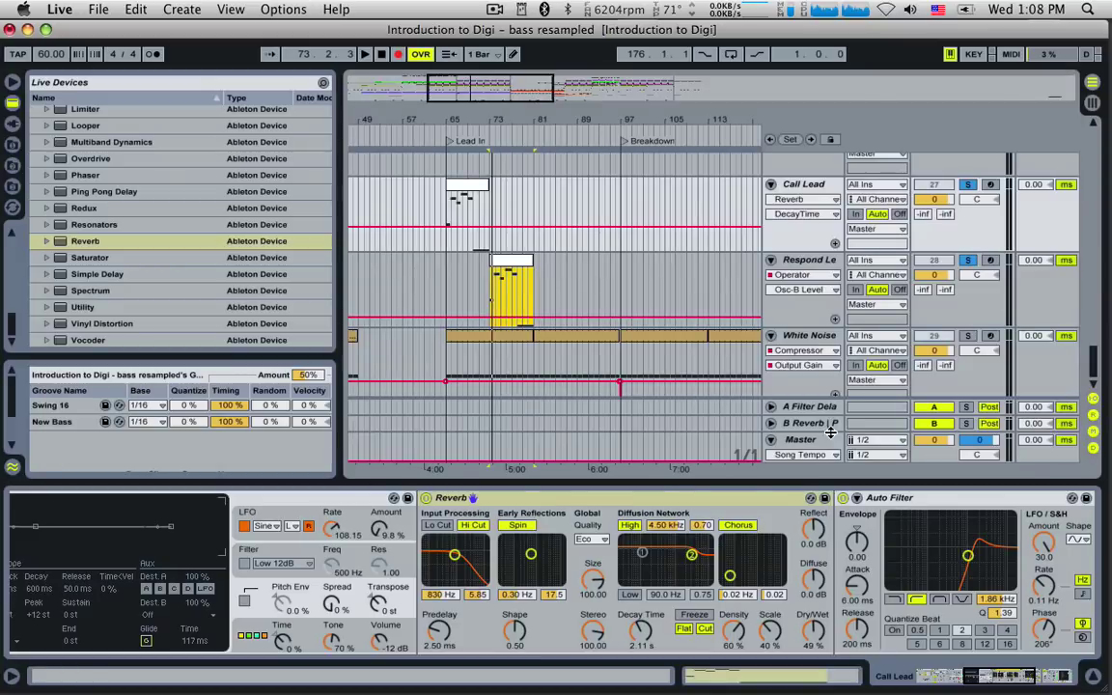
Record varying oscillator B level automation across the Respond Lead clip from bar 73 to 81, starting from -19 dB.
left_click(490, 282)
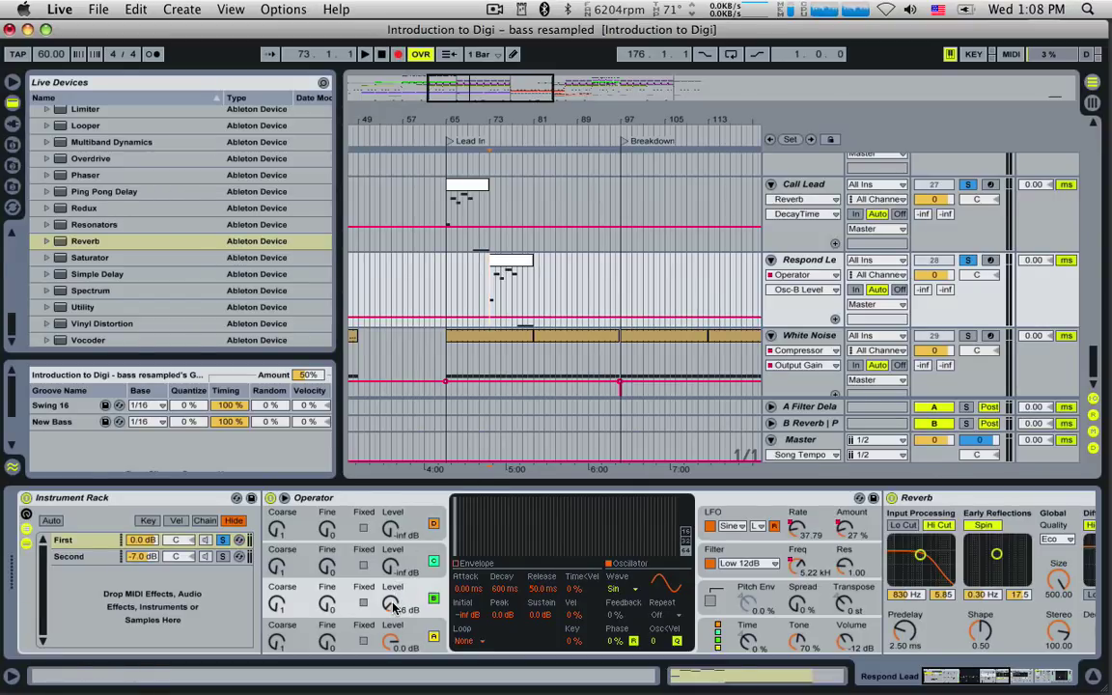
key("space")
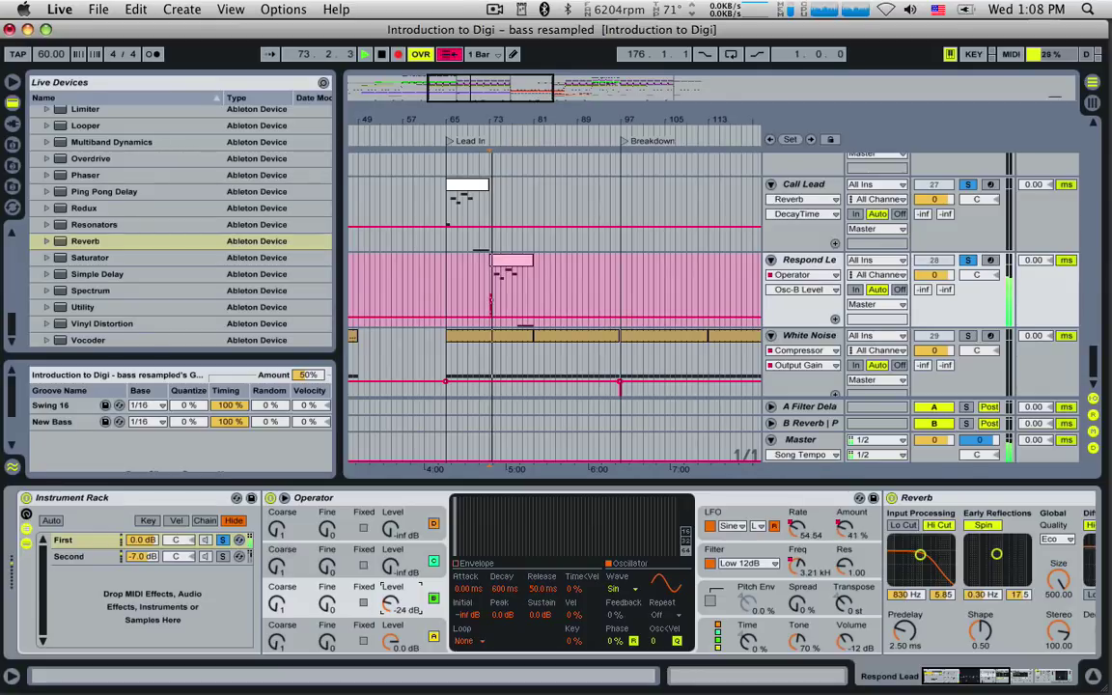
key("space")
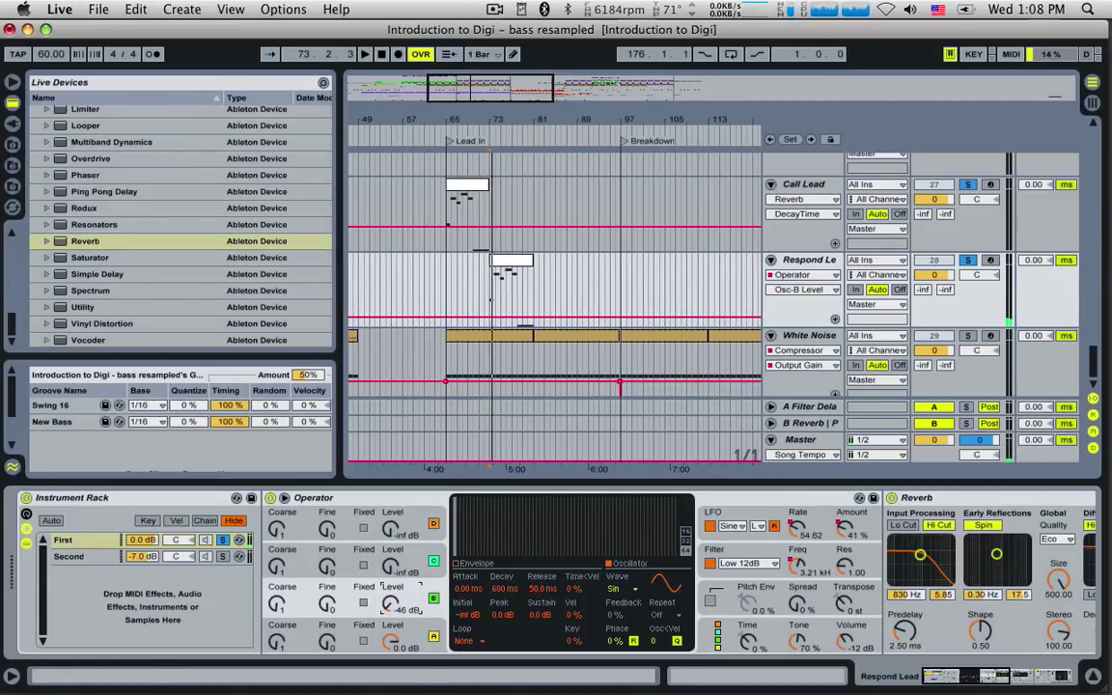
left_click_drag(392, 606, 392, 587)
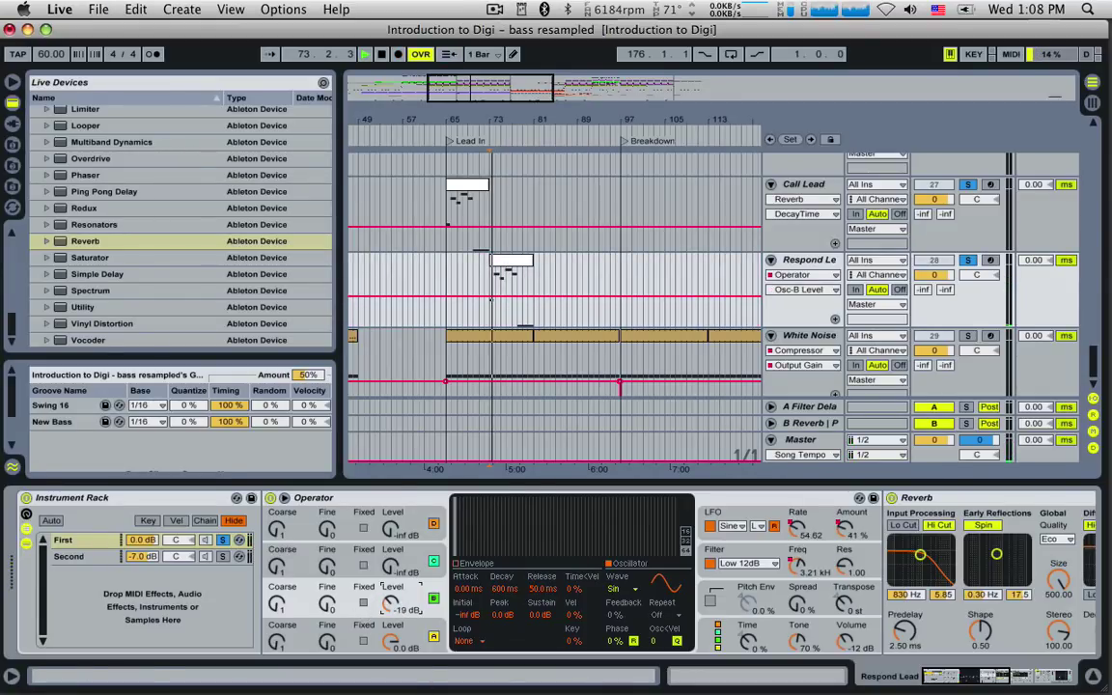
left_click(398, 53)
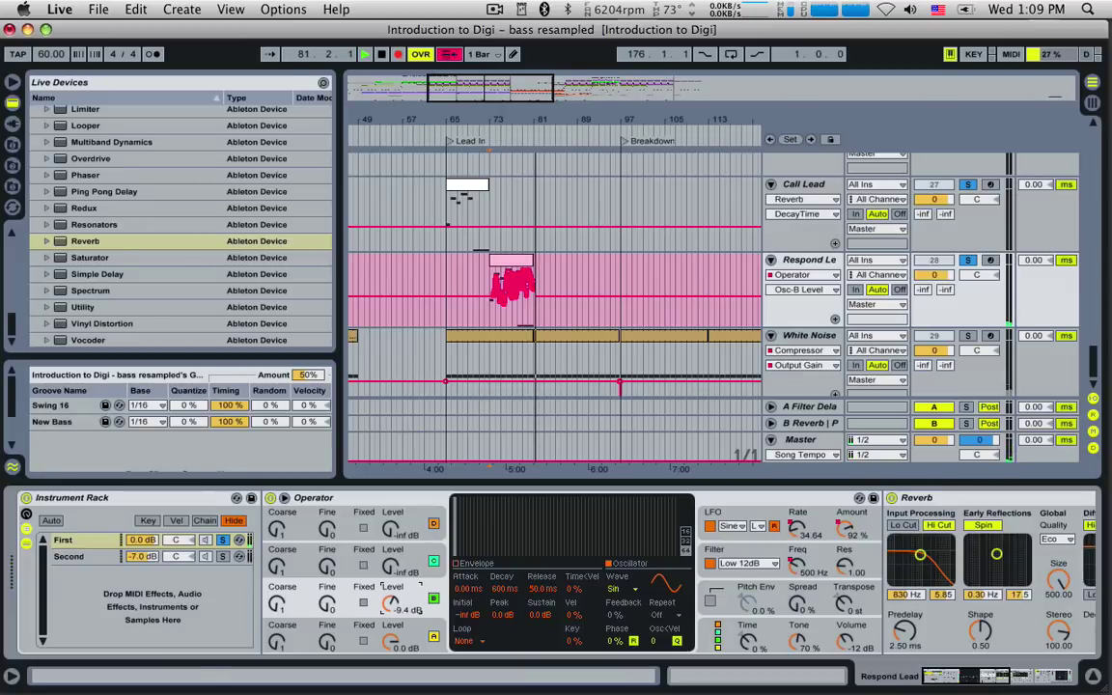
key("space")
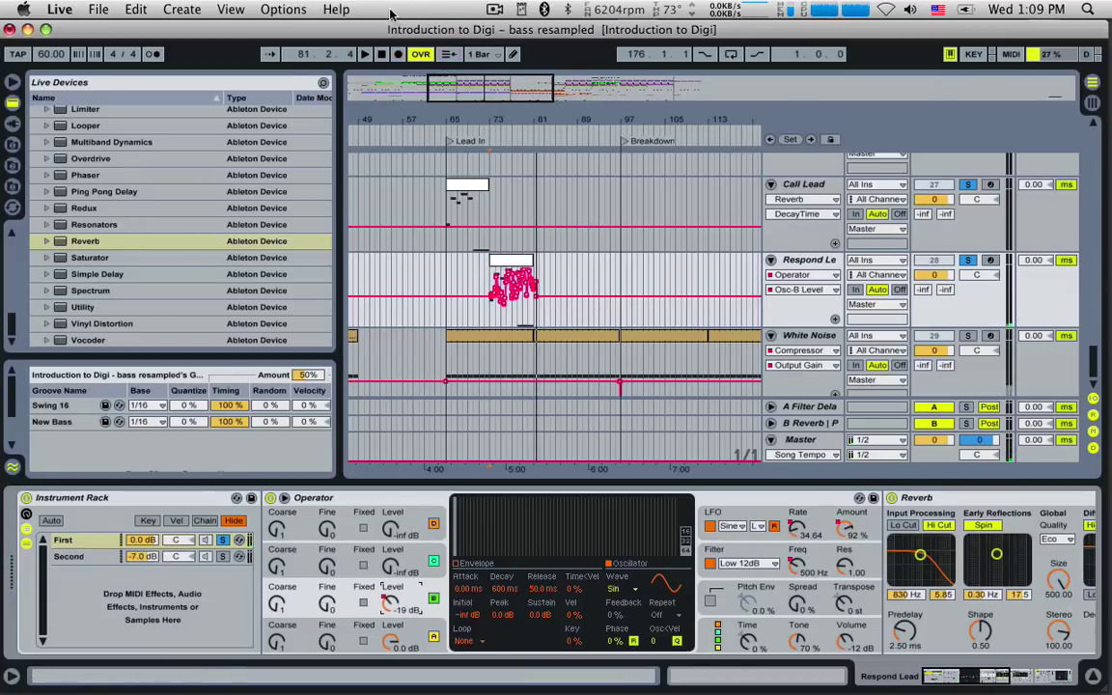
Set the song tempo to 130 BPM and audition the automated Respond Lead clip.
left_click(56, 55)
type("130")
key("Return")
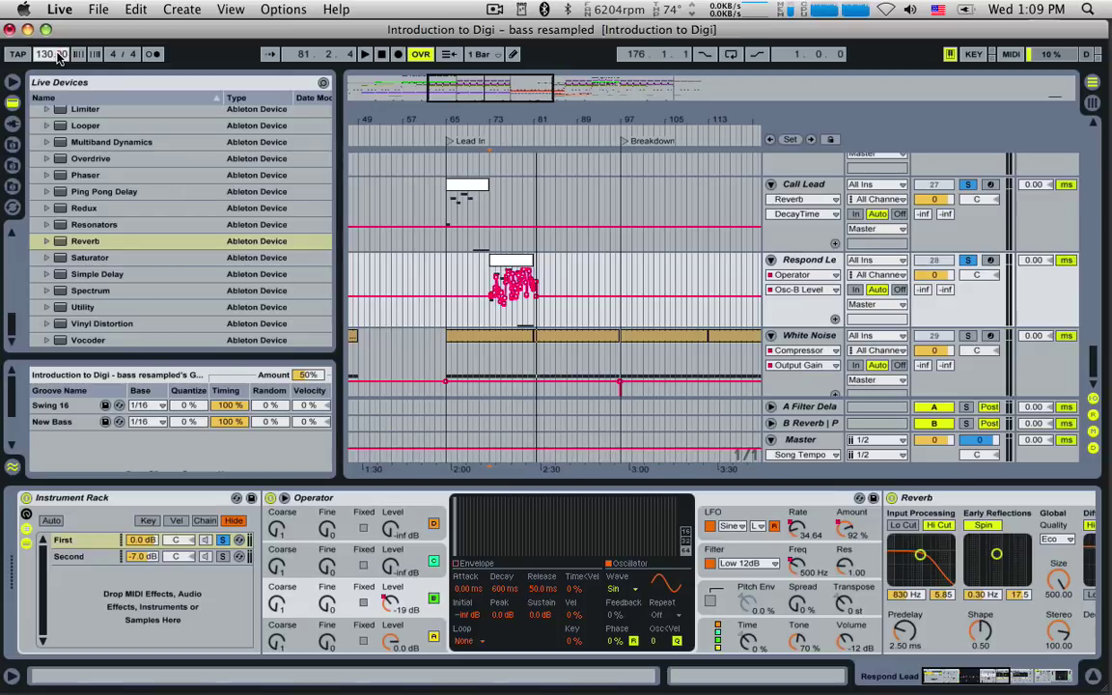
left_click_drag(442, 83, 431, 322)
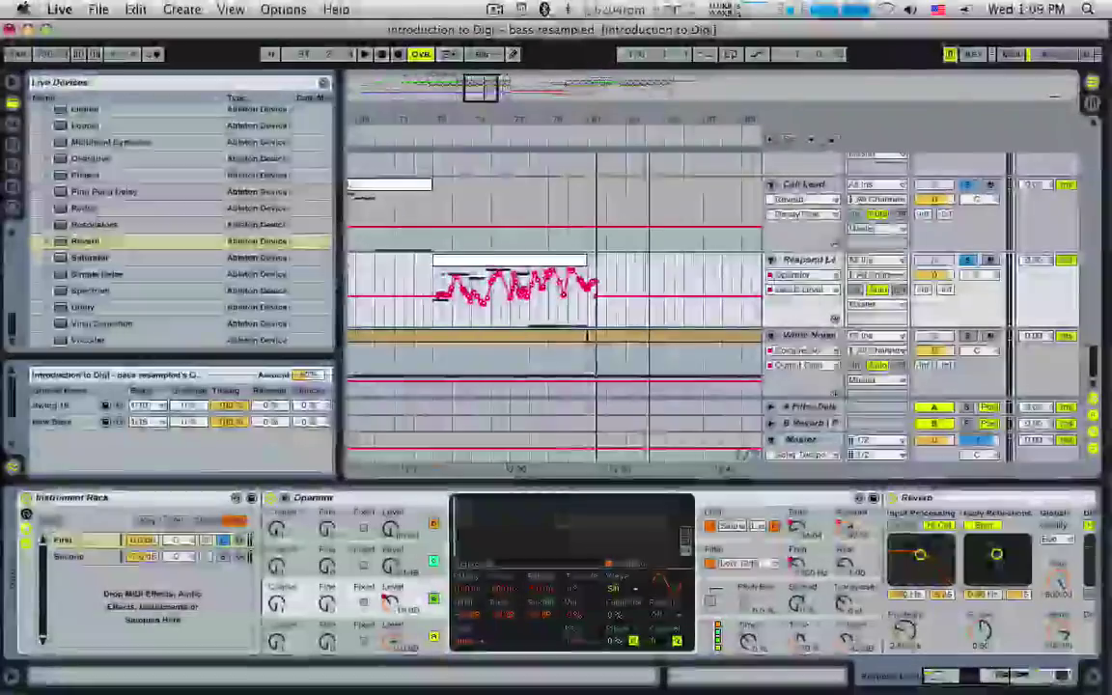
key("space")
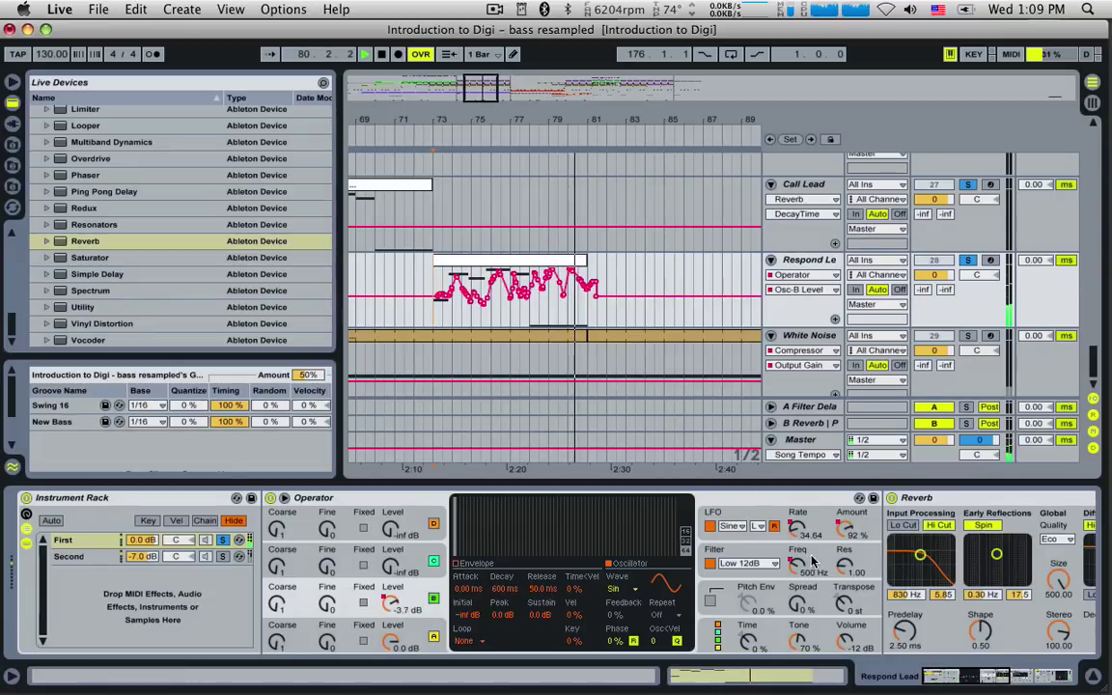
Insert an EQ Eight before the First chain's Reverb and make band 1 a low-cut filter at 125 Hz with a Q of 0.91.
left_click(982, 678)
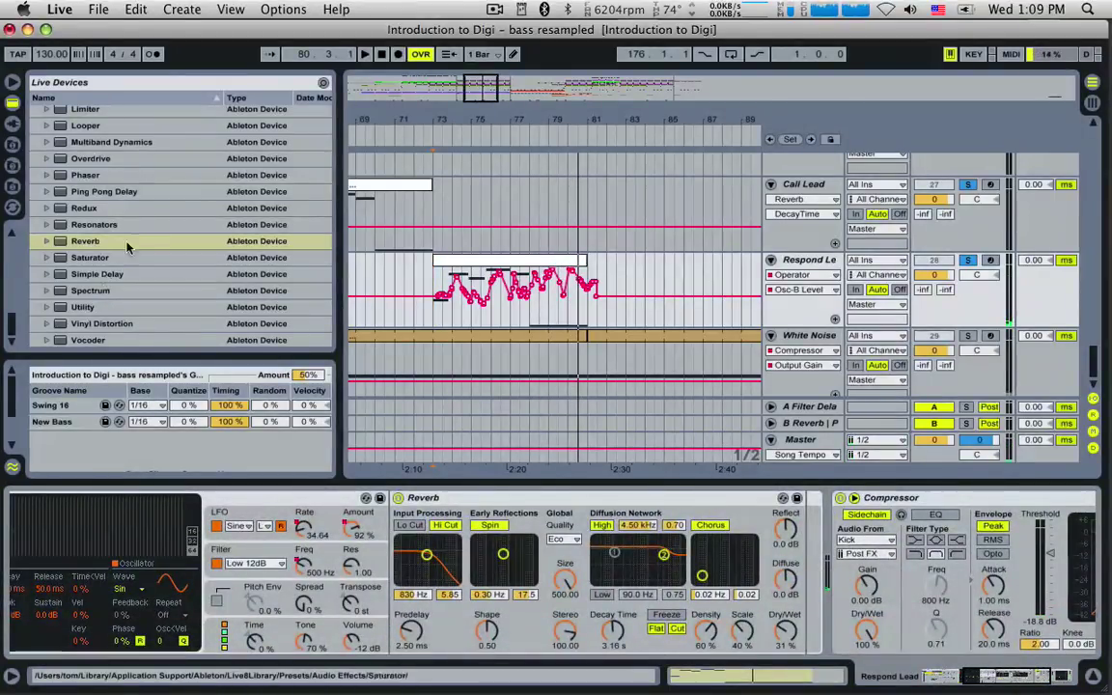
scroll(102, 259, "up", 5)
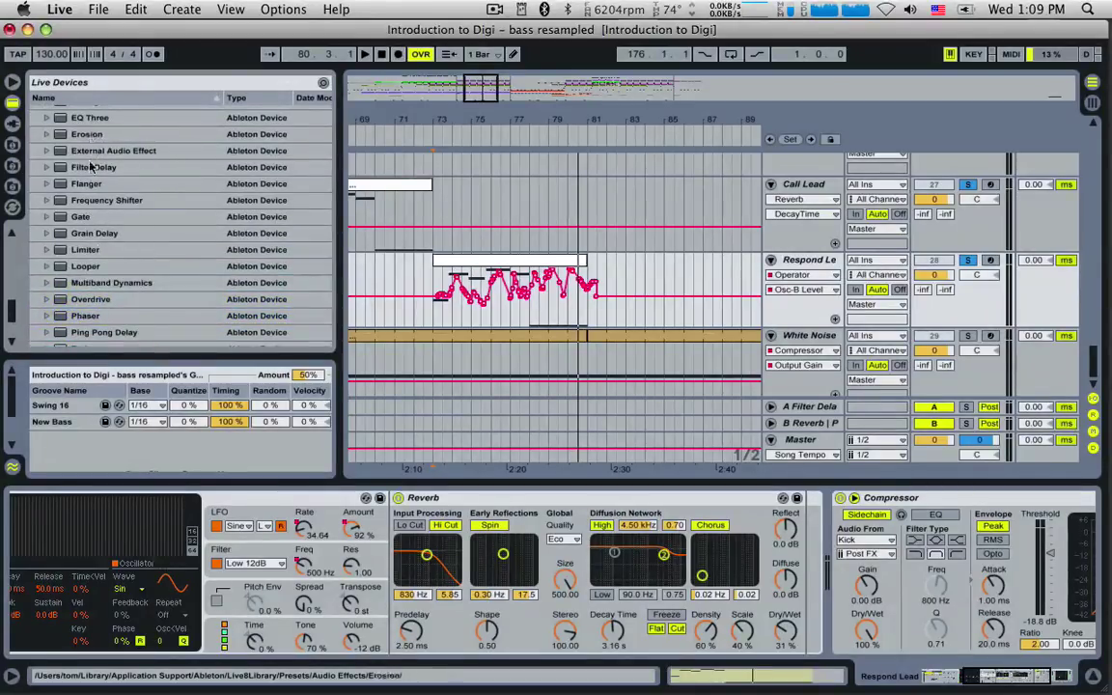
scroll(92, 166, "up", 1)
left_click(87, 116)
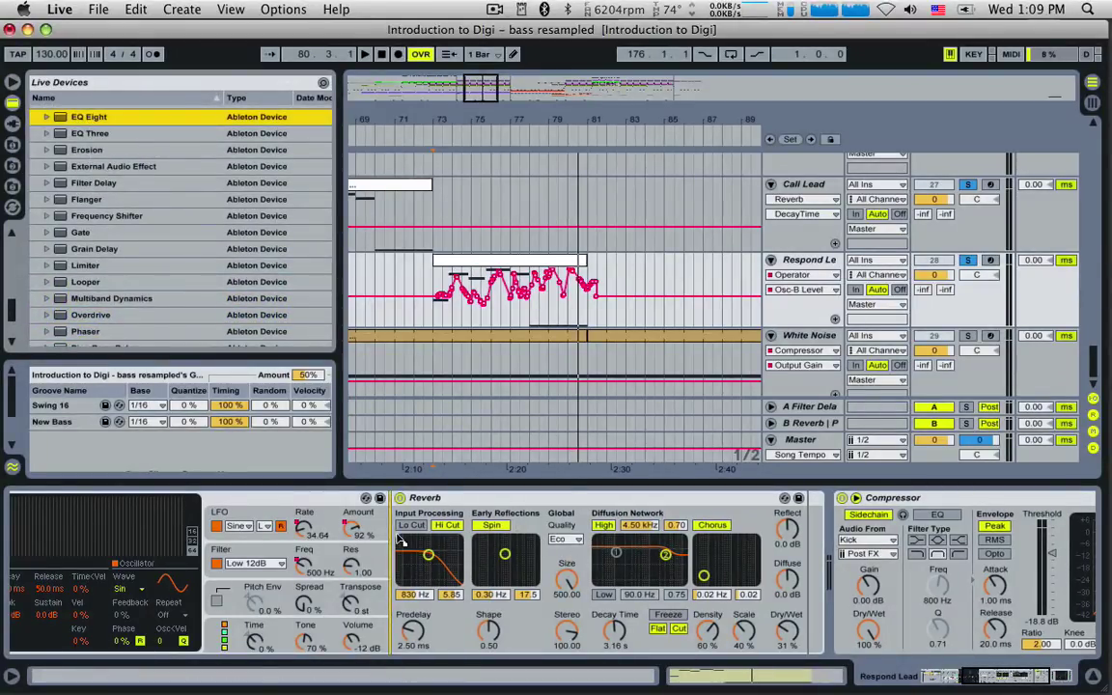
key("Return")
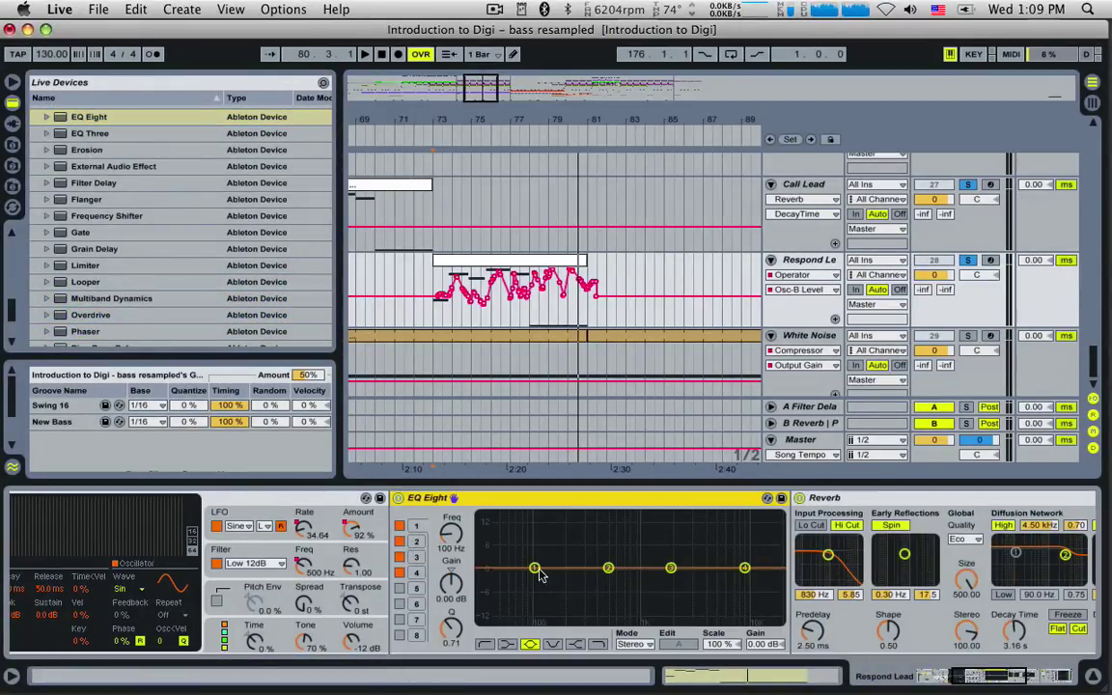
left_click(484, 645)
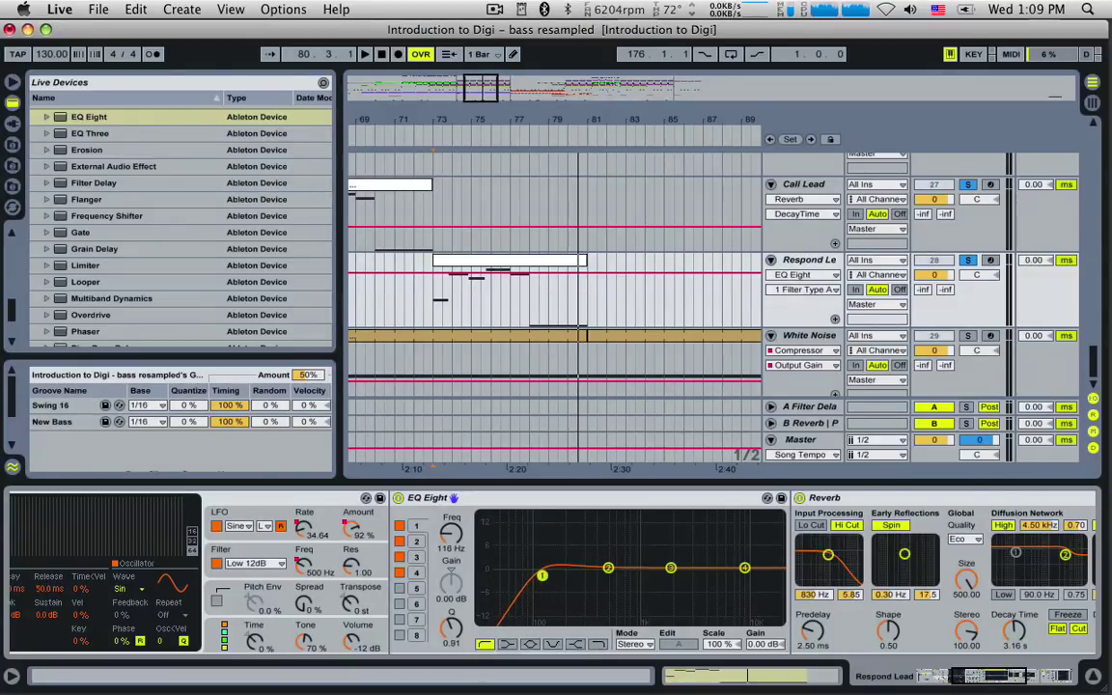
key("space")
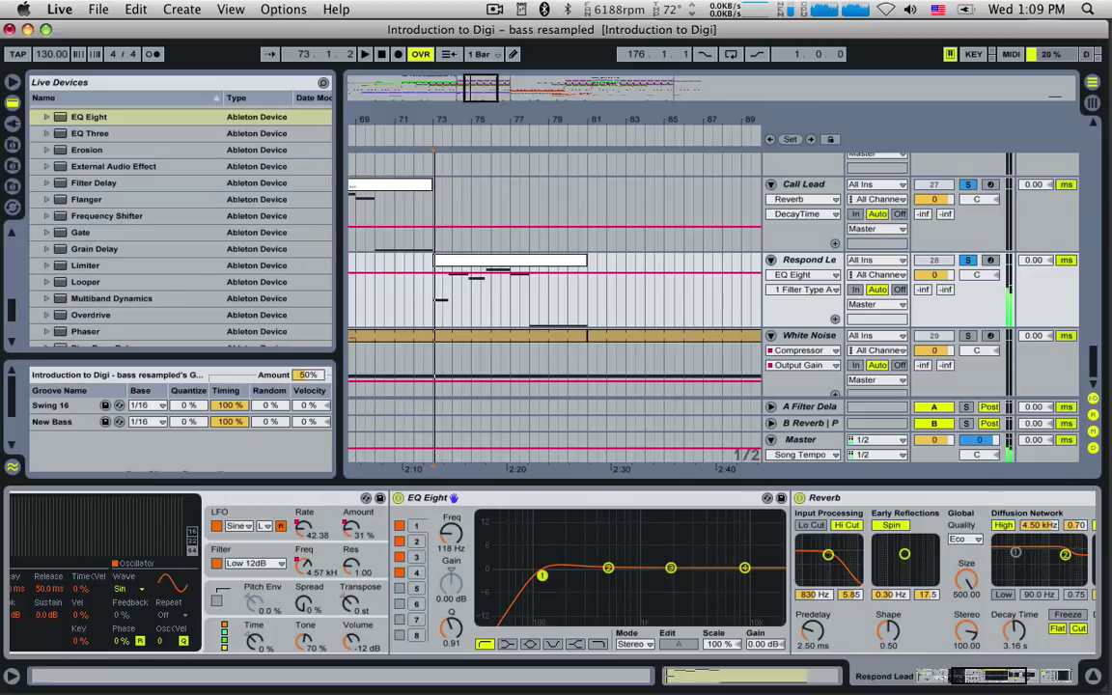
Set the Reverb's predelay to 250 ms and audition the Respond Lead clip.
left_click_drag(813, 630, 813, 564)
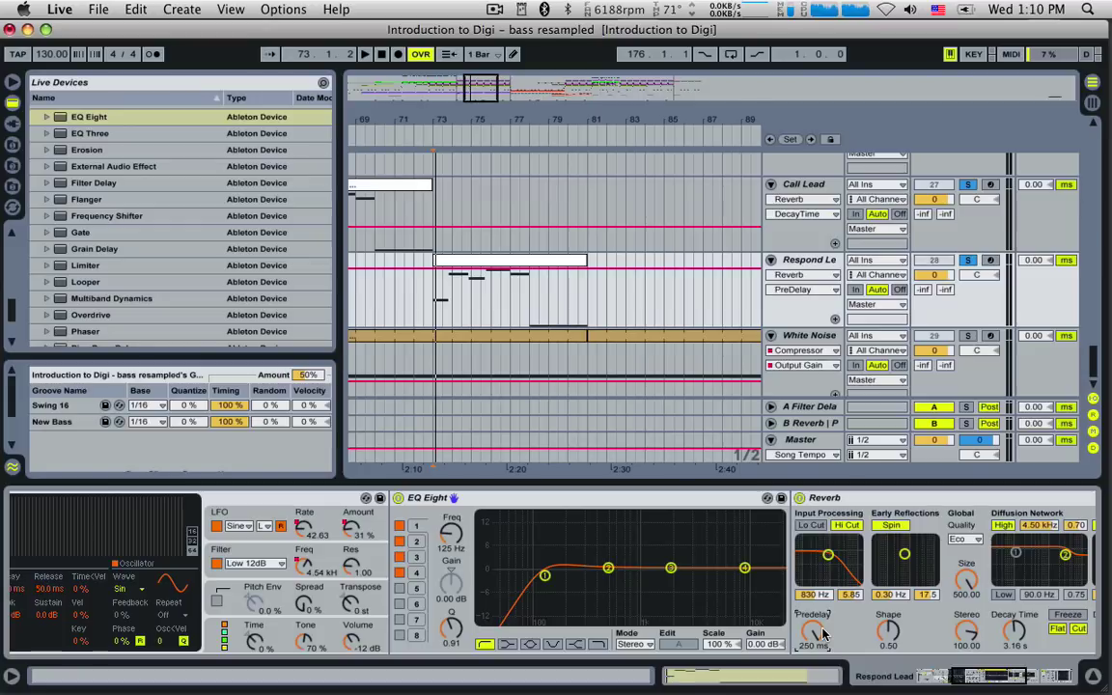
key("space")
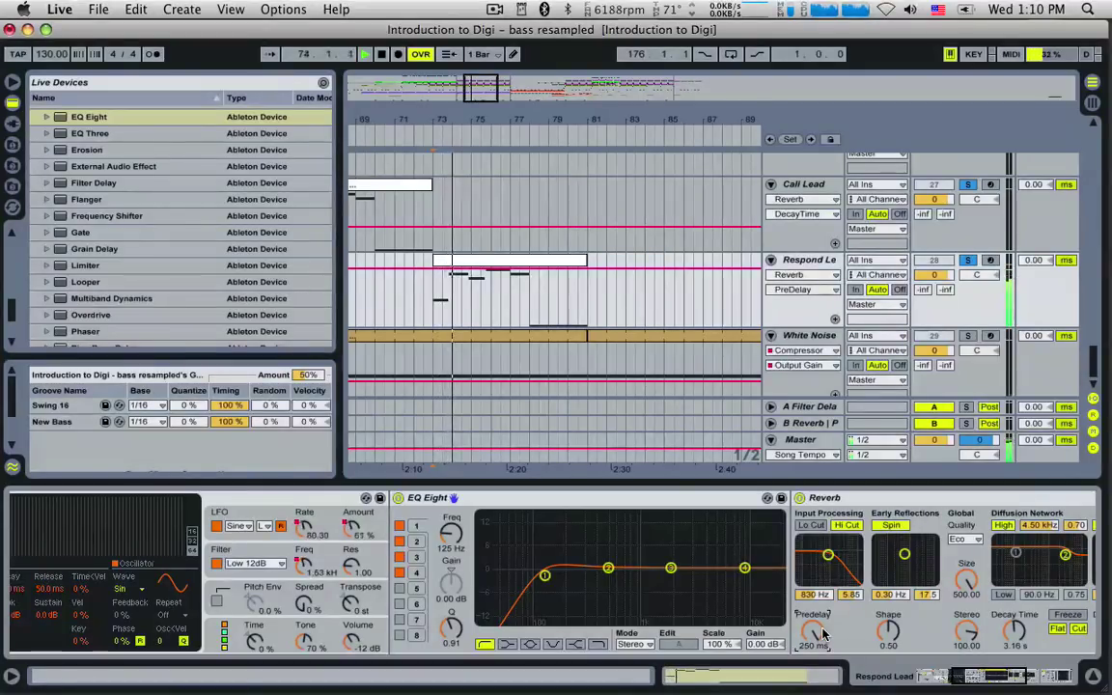
Shape the First chain's EQ Eight: boost band 2 by 4.67 dB at 1.41 kHz, cut band 3 about 4 dB, boost band 4 about 7 dB.
left_click_drag(608, 569, 678, 537)
left_click_drag(632, 589, 622, 561)
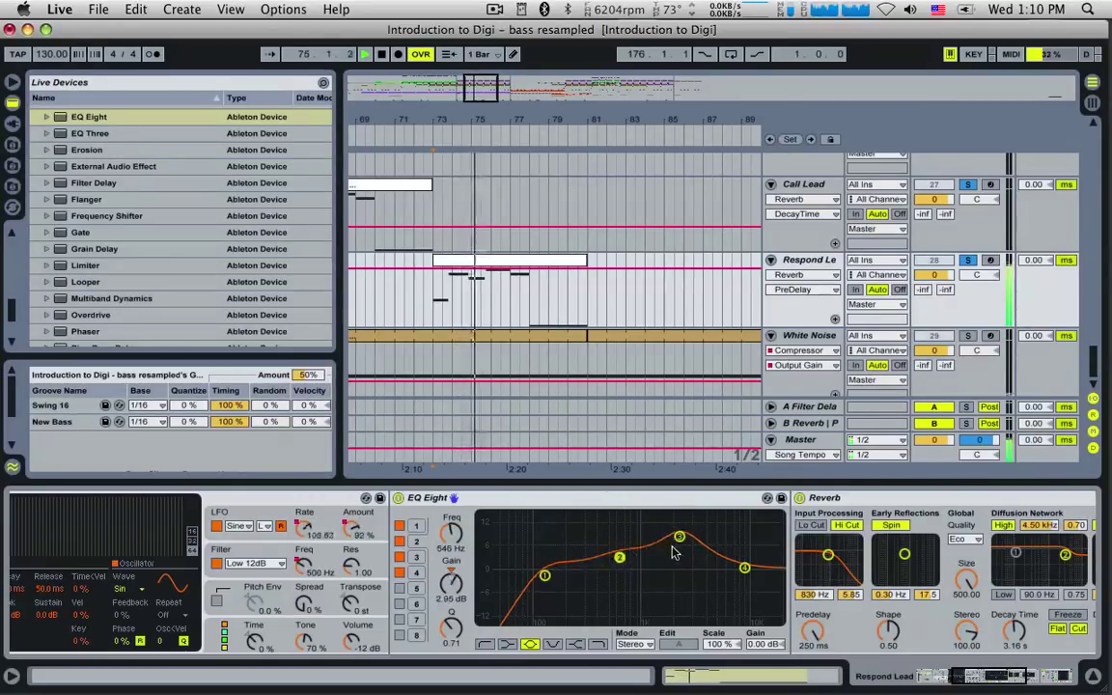
left_click_drag(678, 538, 685, 575)
left_click_drag(745, 568, 726, 540)
left_click_drag(618, 558, 655, 551)
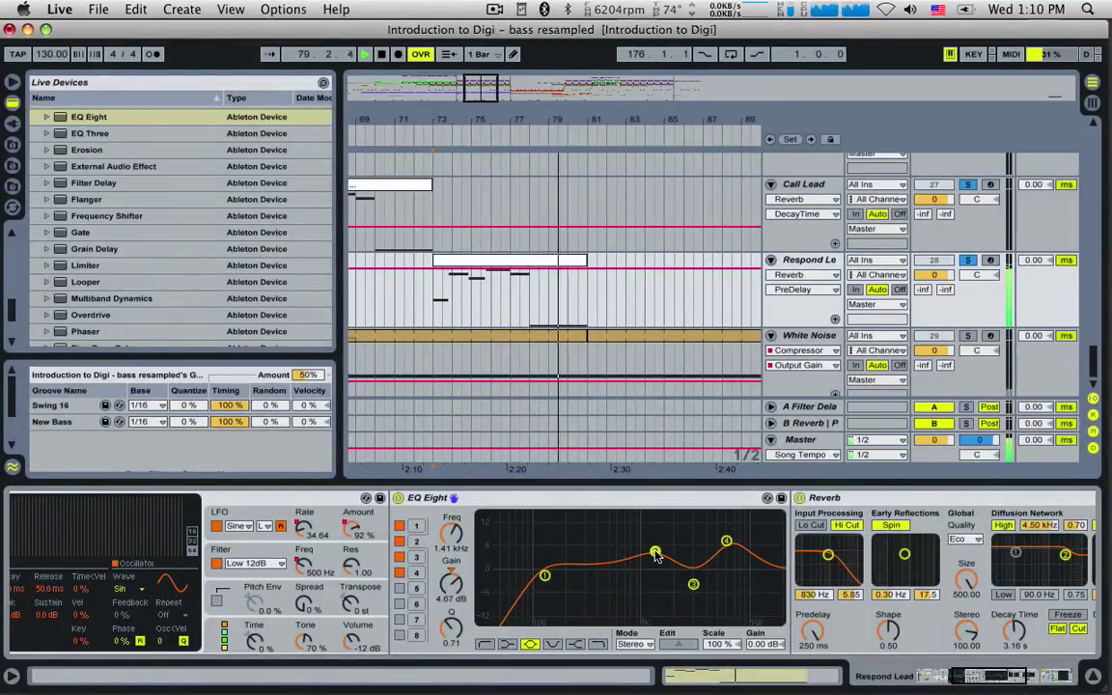
key("space")
Raise the Respond Lead's filter frequency automation from bar 75 onward to 1.62 kHz and audition the clip.
left_click(305, 566)
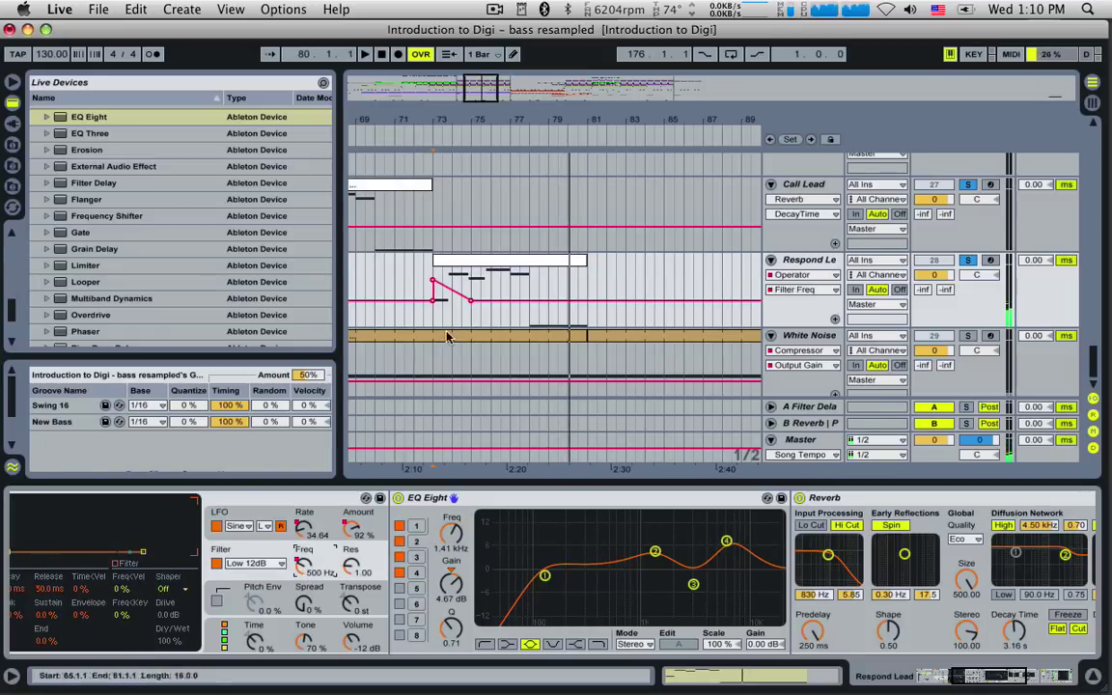
left_click_drag(471, 305, 473, 294)
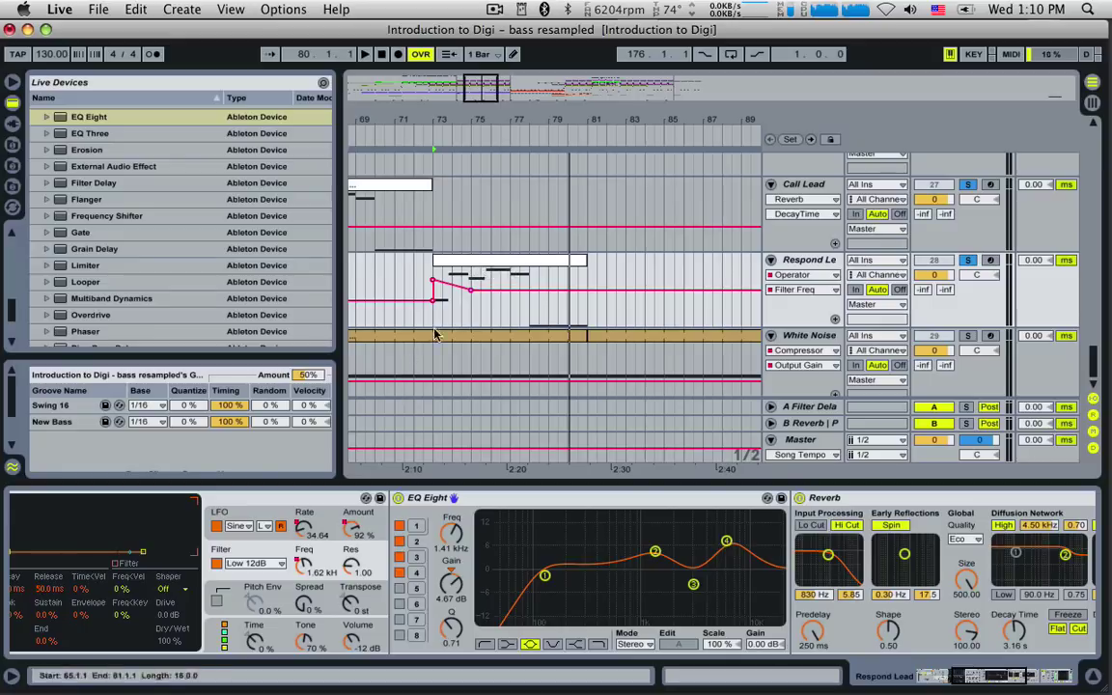
left_click(434, 320)
key("space")
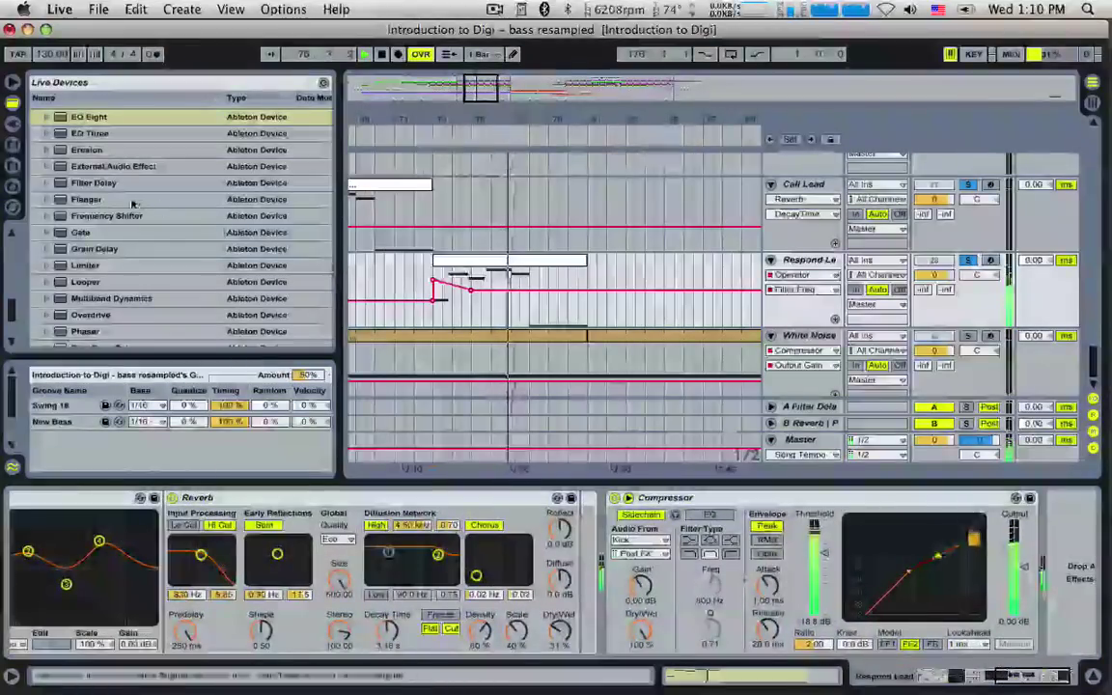
Insert a Chorus after the Reverb with amount 1.56 ms, rate 0.50 Hz, feedback 65% and dry/wet 37%.
scroll(128, 208, "up", 3)
left_click(129, 210)
left_click(85, 144)
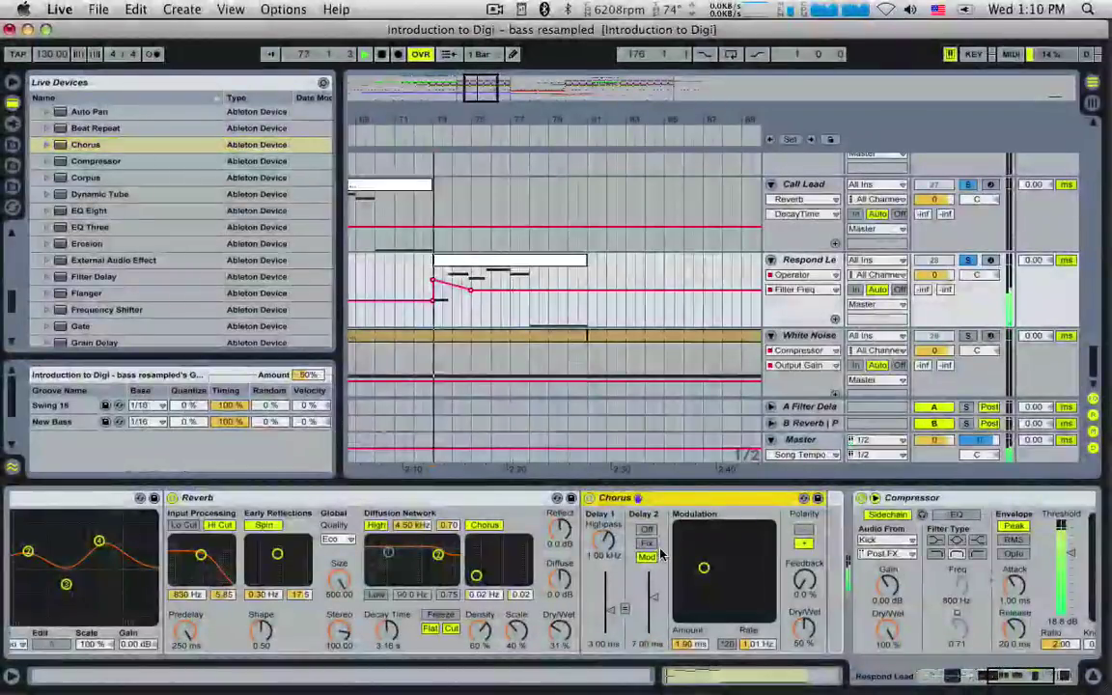
mouse_move(704, 567)
left_mouse_down()
mouse_move(735, 566)
mouse_move(725, 576)
mouse_move(736, 578)
mouse_move(695, 551)
mouse_move(694, 573)
left_mouse_up()
mouse_move(804, 630)
left_mouse_down()
mouse_move(803, 643)
mouse_move(803, 631)
left_mouse_up()
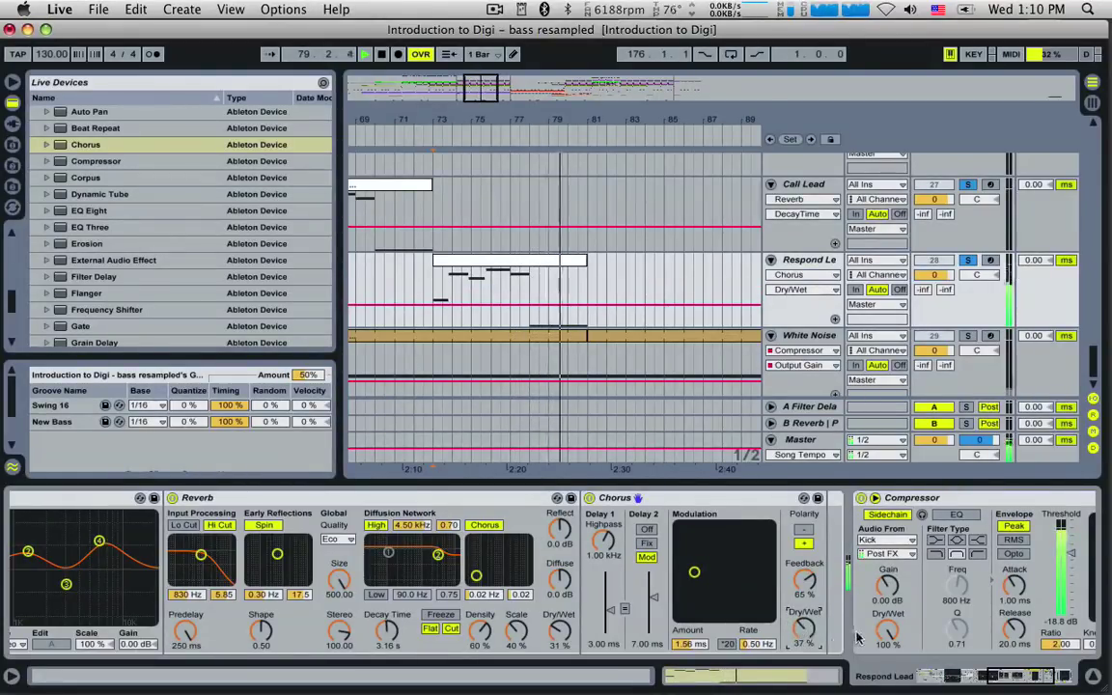
Audition the Respond Lead from bar 73 and the Call Lead from bar 65 in the full mix.
left_click(444, 290)
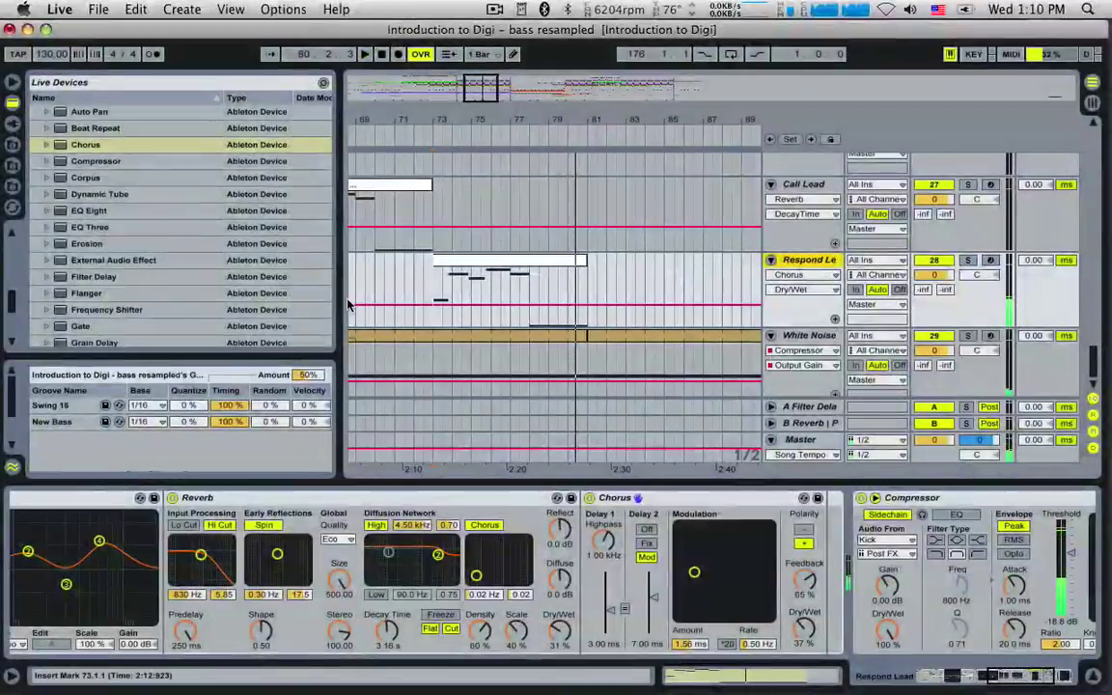
key("space")
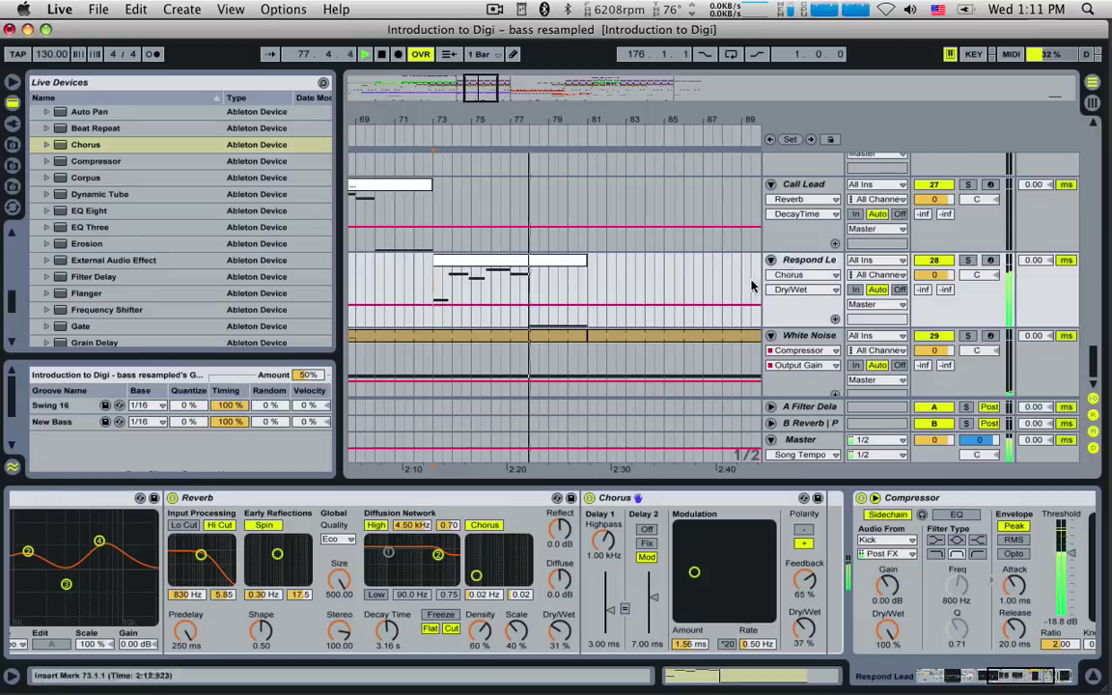
left_click(591, 503)
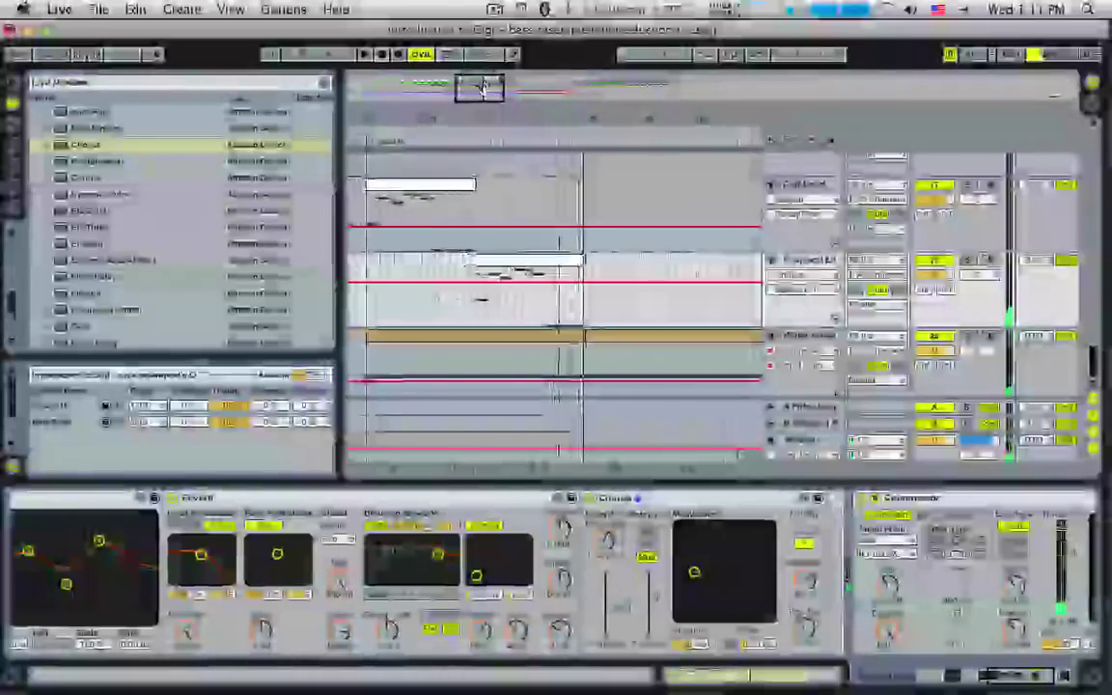
left_click(368, 219)
key("space")
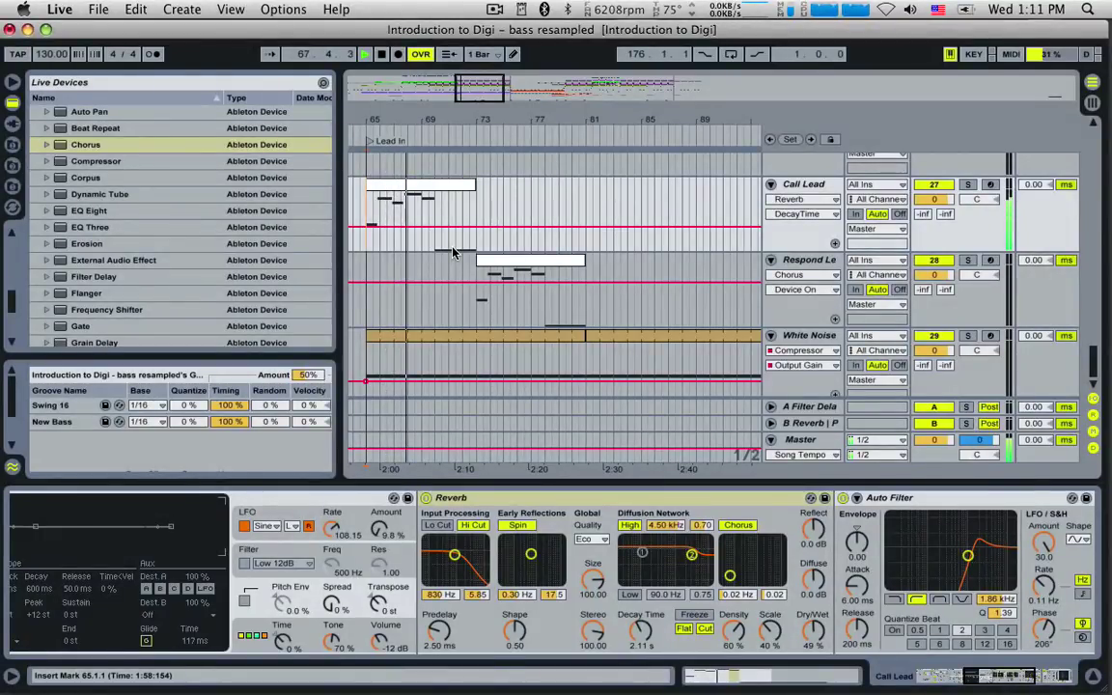
key("space")
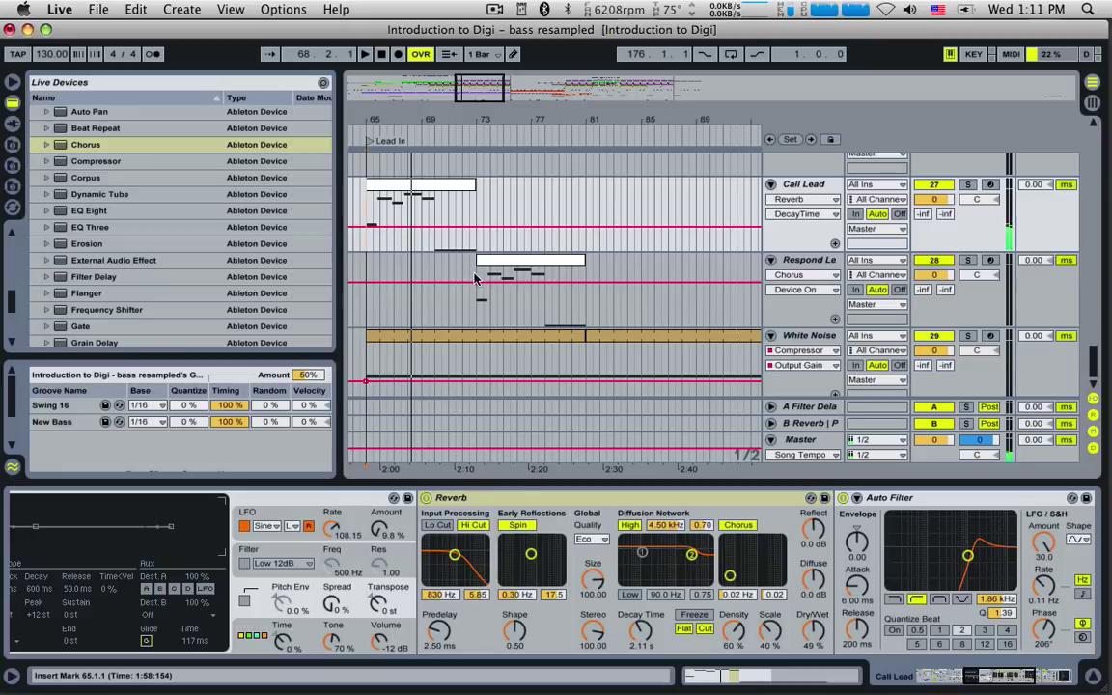
Show the Second chain of the Respond Lead's Instrument Rack and audition the track soloed from bar 73.
left_click(480, 282)
left_click(948, 687)
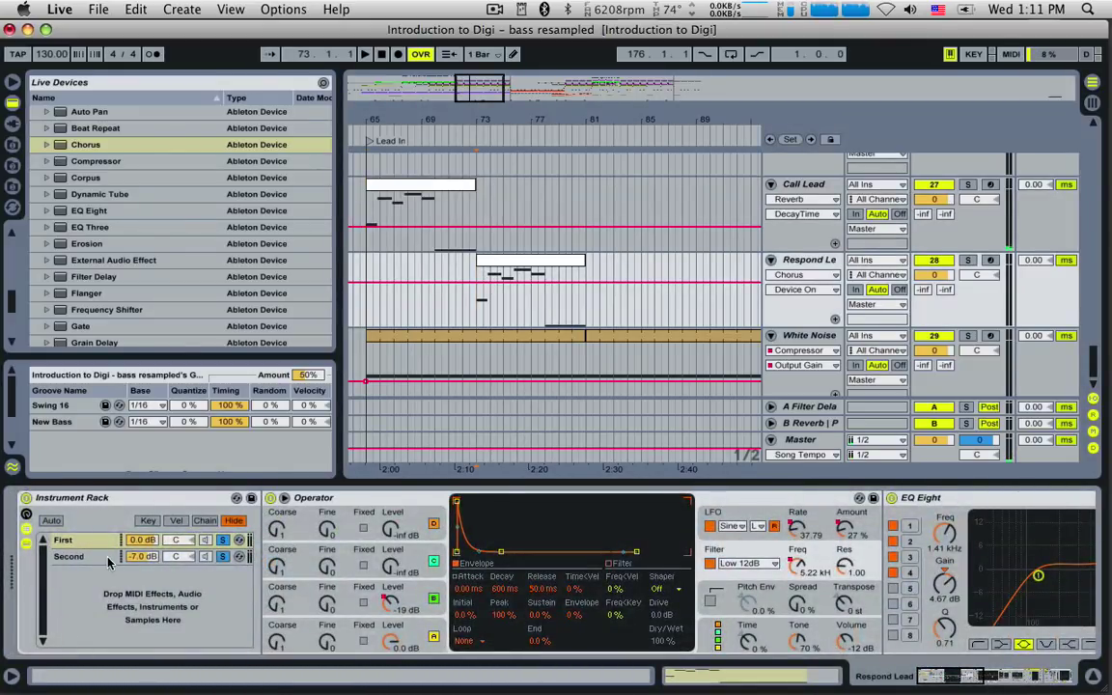
left_click(78, 557)
key("space")
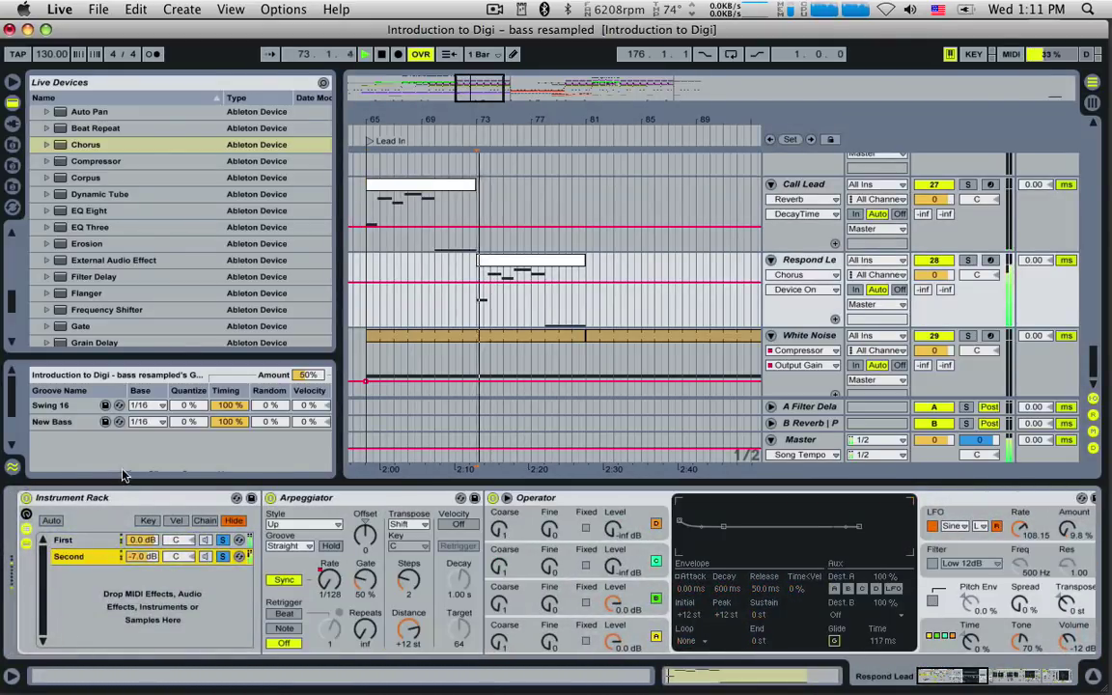
left_click(972, 258)
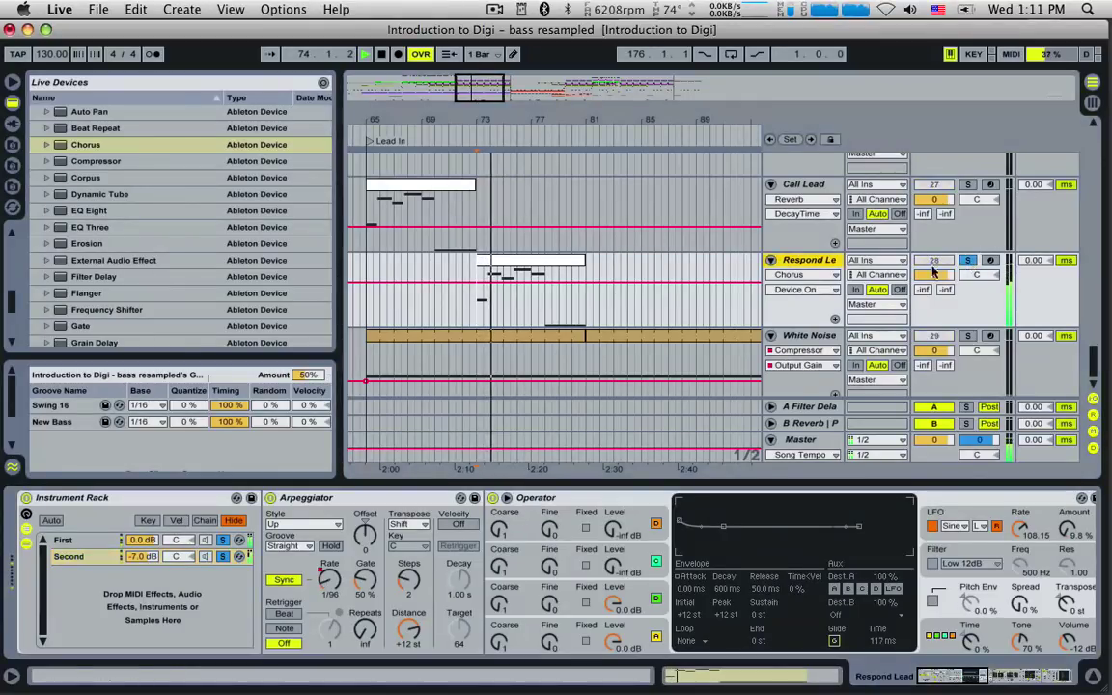
Delete the Arpeggiator from the Second chain and audition the Respond Lead without it.
left_click(86, 559)
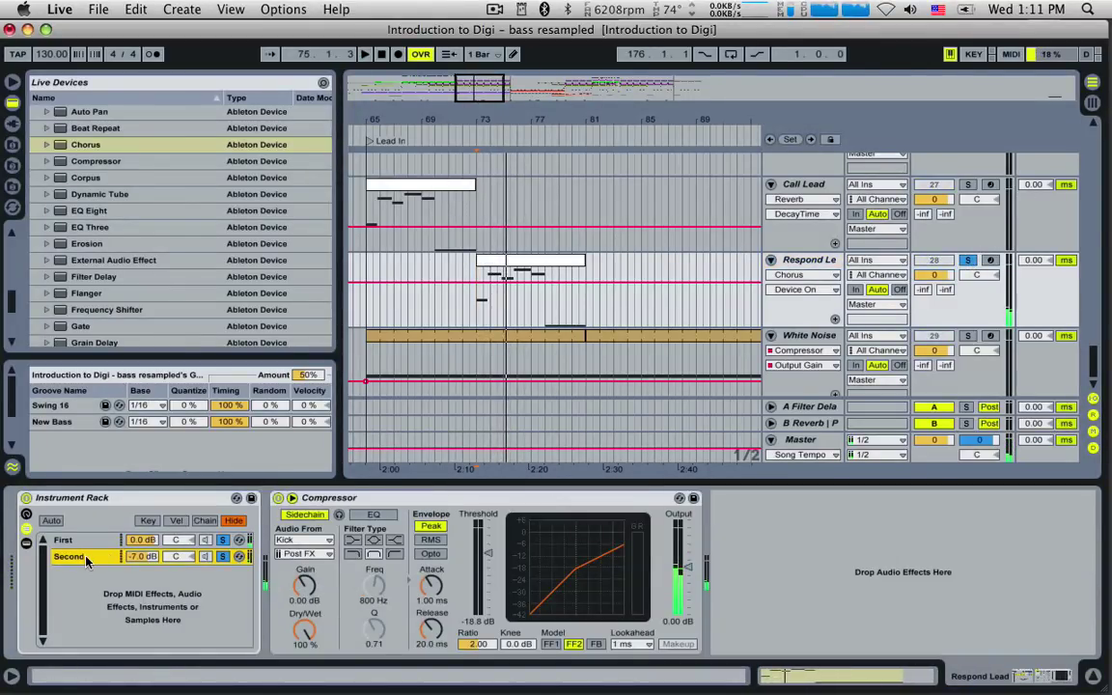
left_click(86, 559)
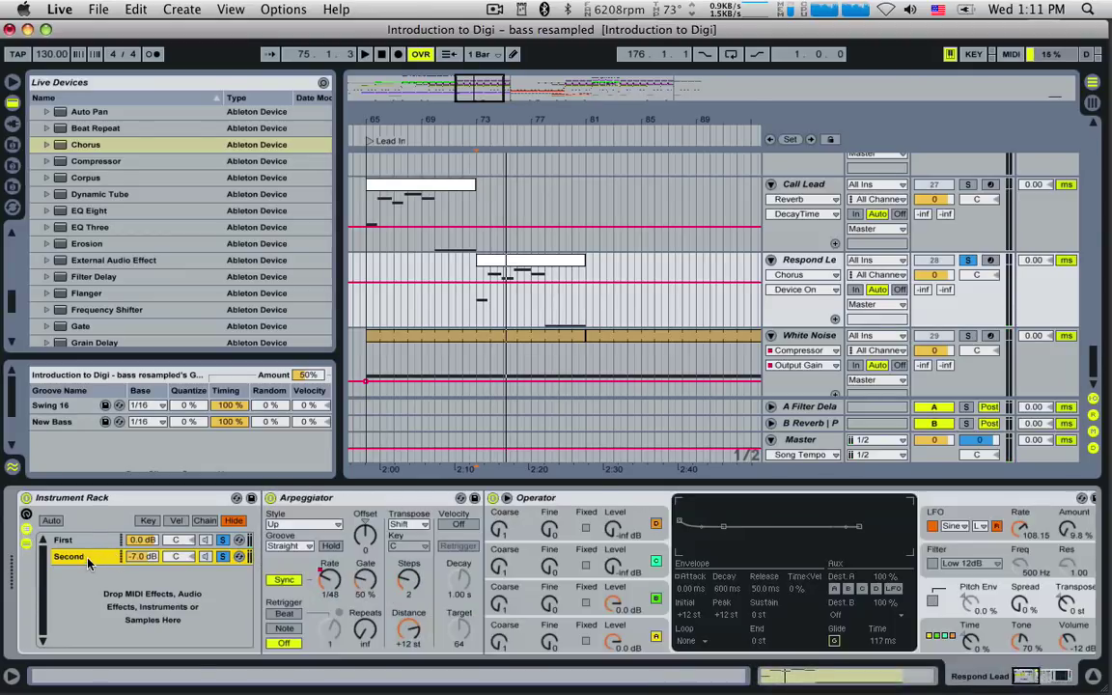
left_click(309, 498)
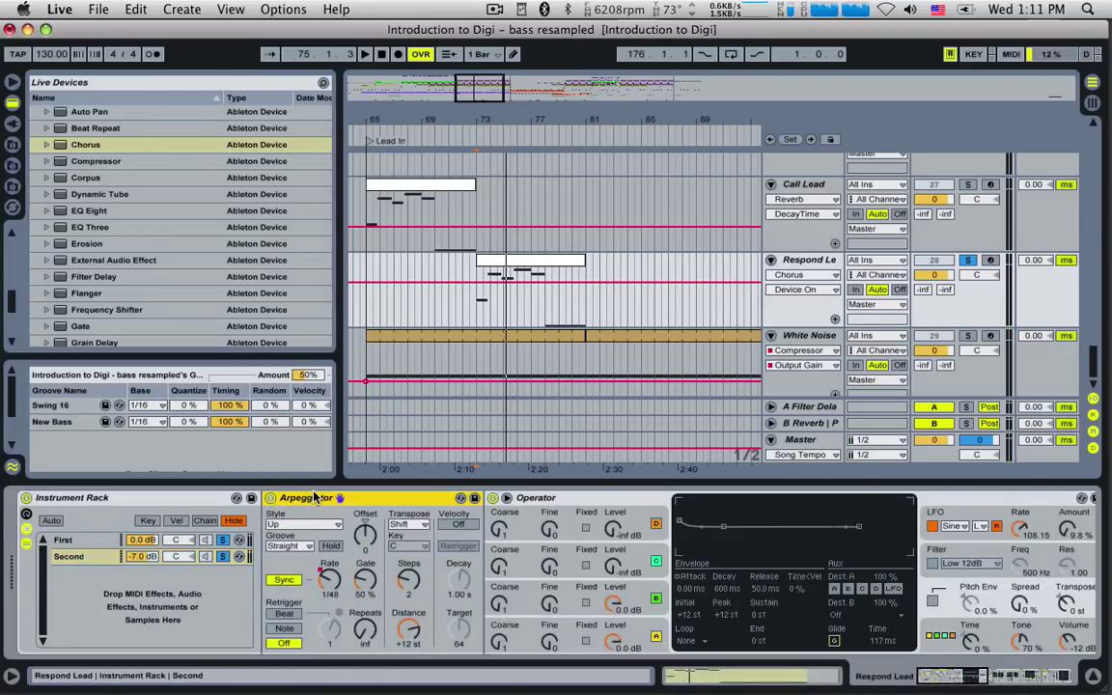
key("Delete")
key("space")
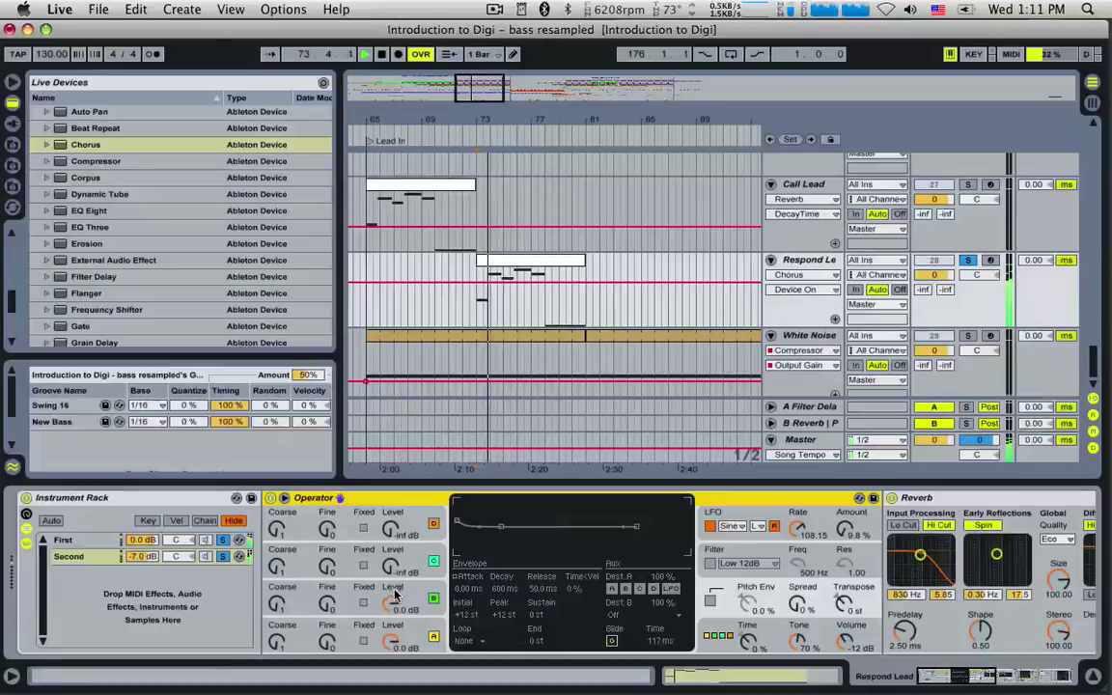
In the Second chain's Operator, lower oscillator B to -inf dB, set oscillator A's waveform to Noise White and audition it.
left_click_drag(394, 597, 392, 599)
left_click(344, 631)
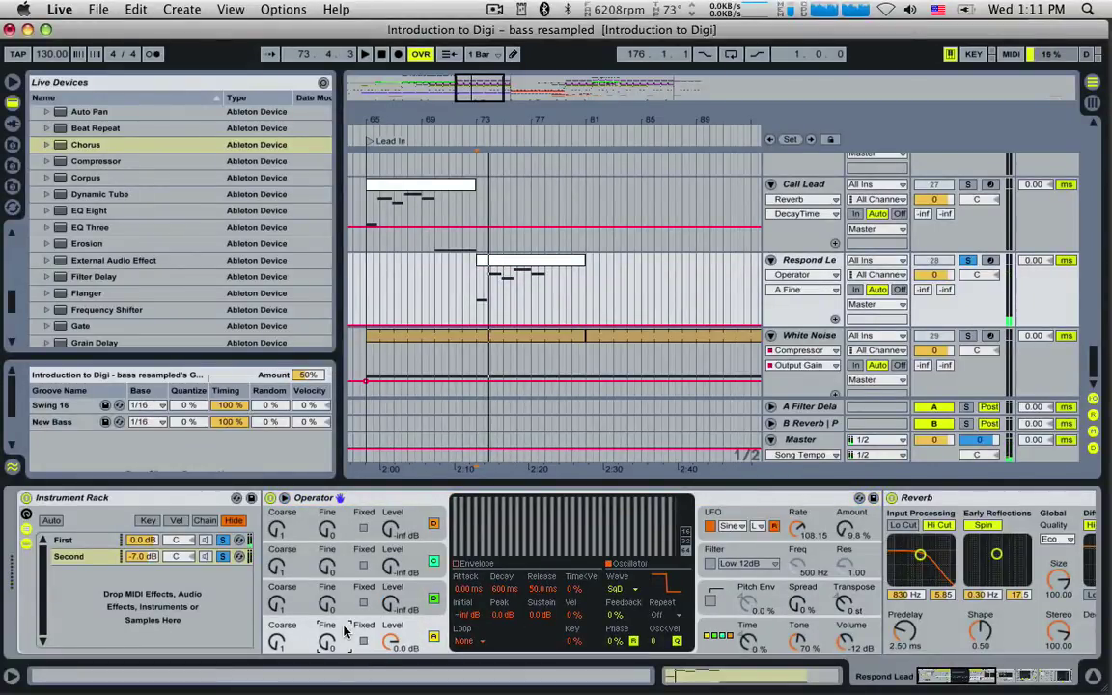
left_click(615, 589)
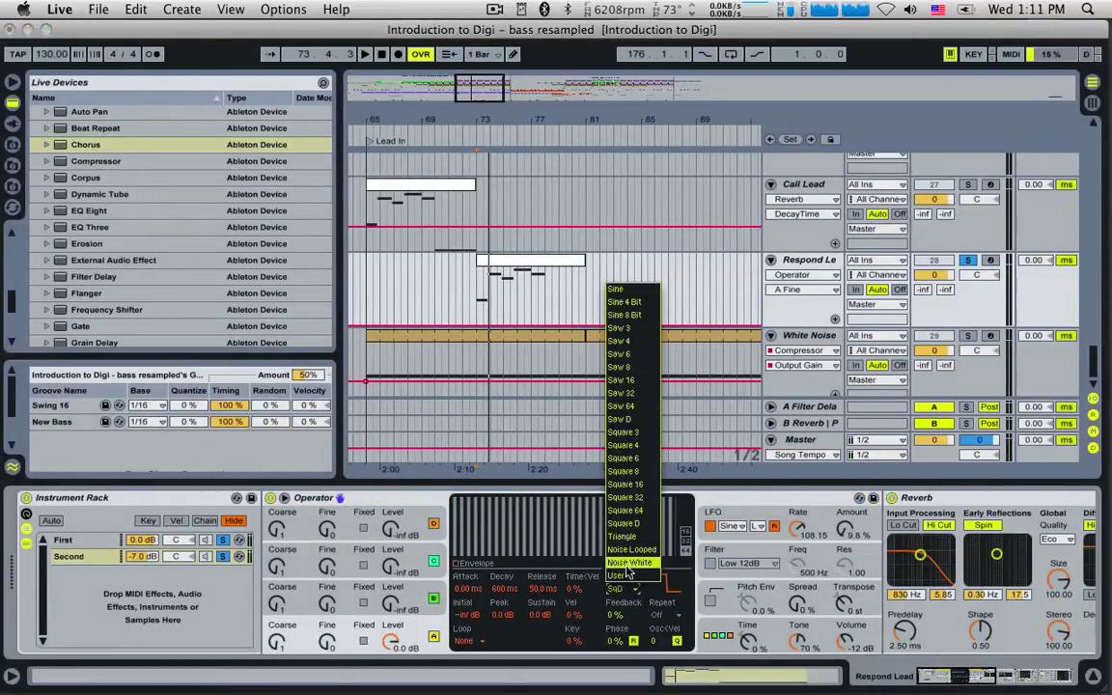
left_click(629, 562)
key("space")
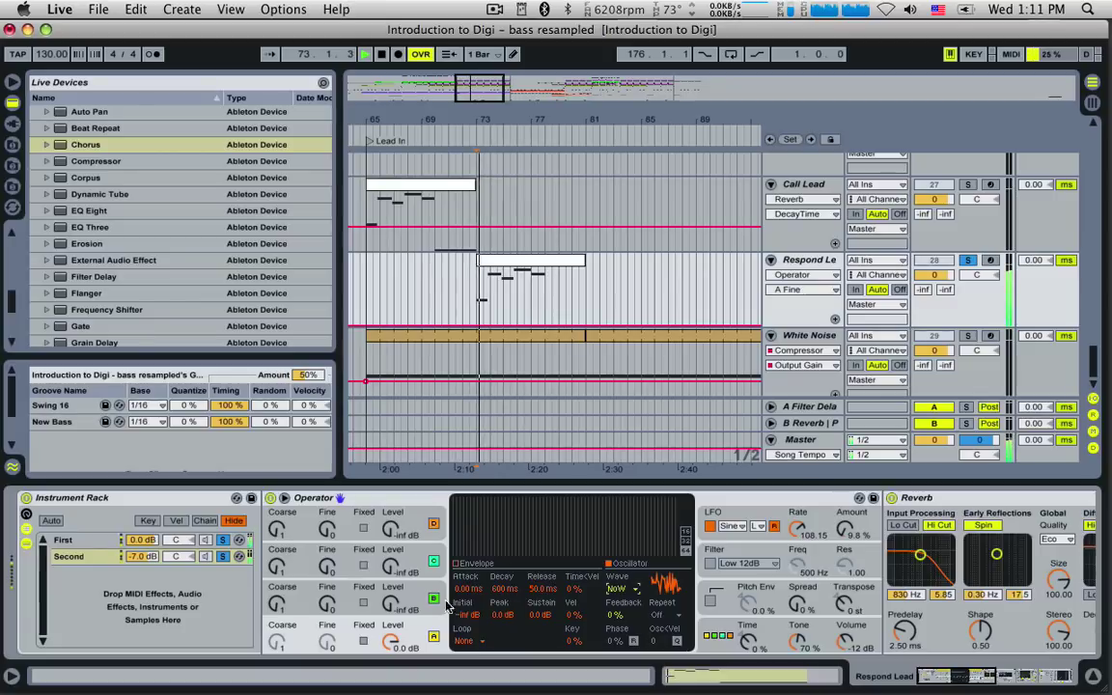
Change oscillator A's waveform to Noise Looped and raise its coarse tuning to 4.
left_click(387, 634)
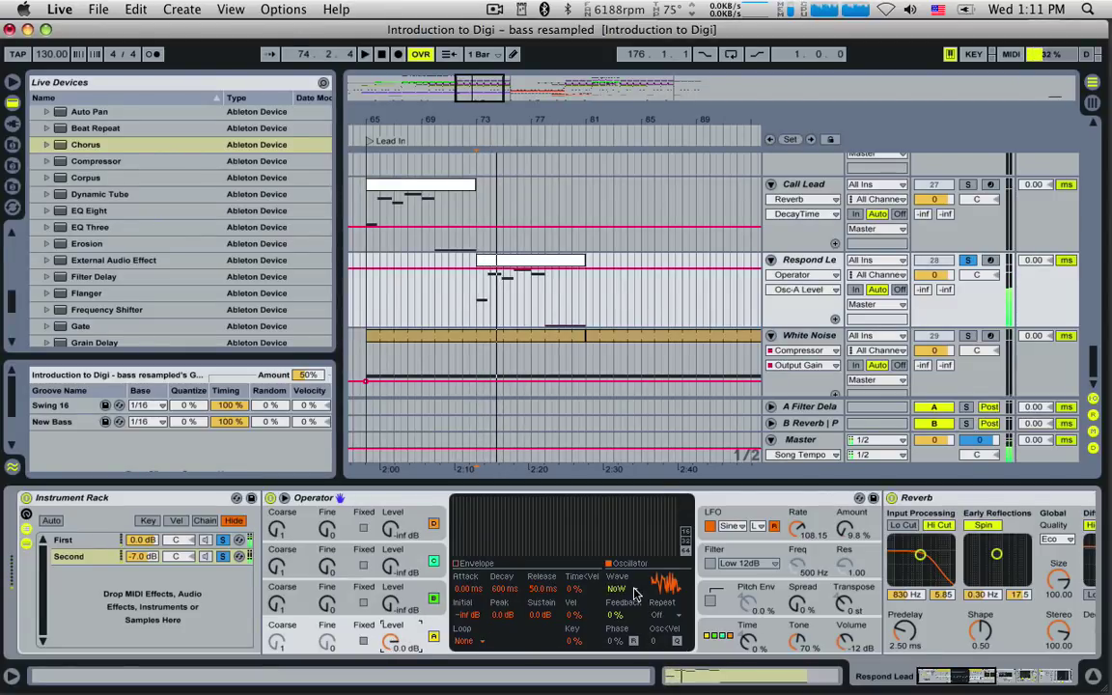
left_click(623, 589)
left_click(637, 549)
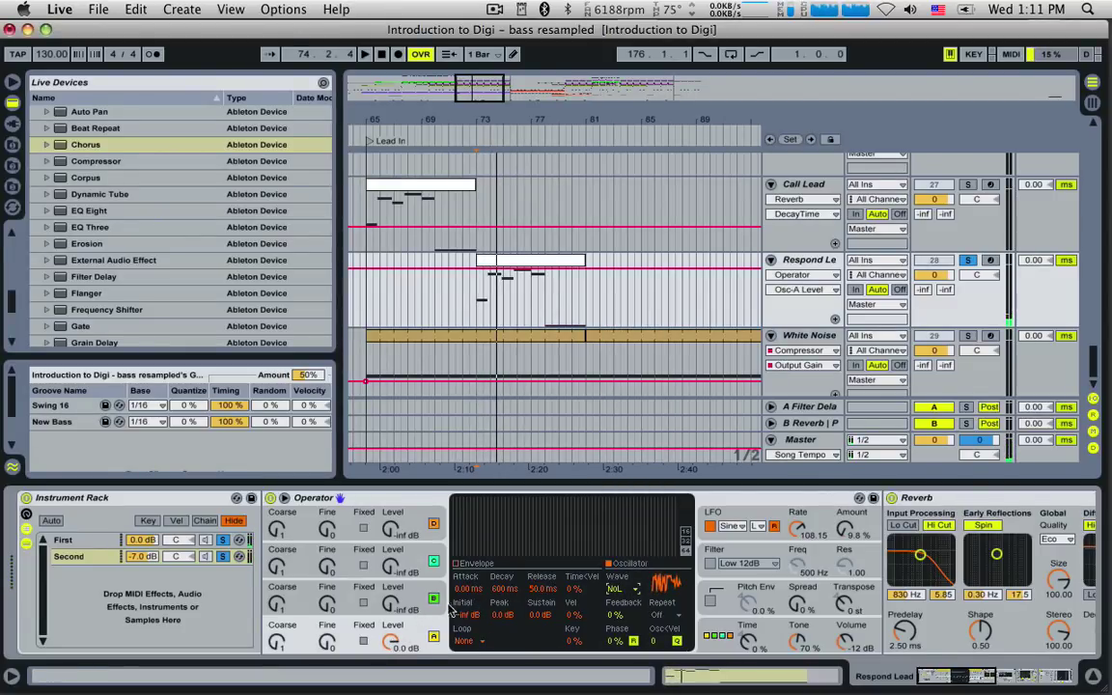
left_click_drag(278, 641, 278, 603)
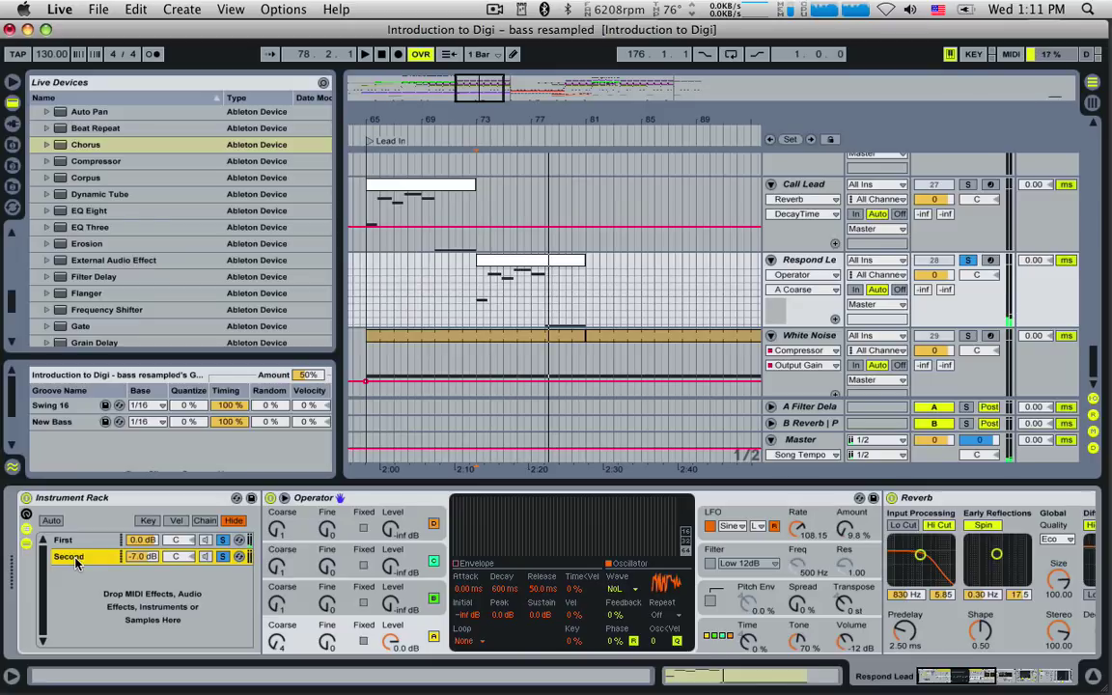
Delete the Second chain from the rack, unsolo the Respond Lead and play the Lead In section from bar 65.
key("Delete")
key("space")
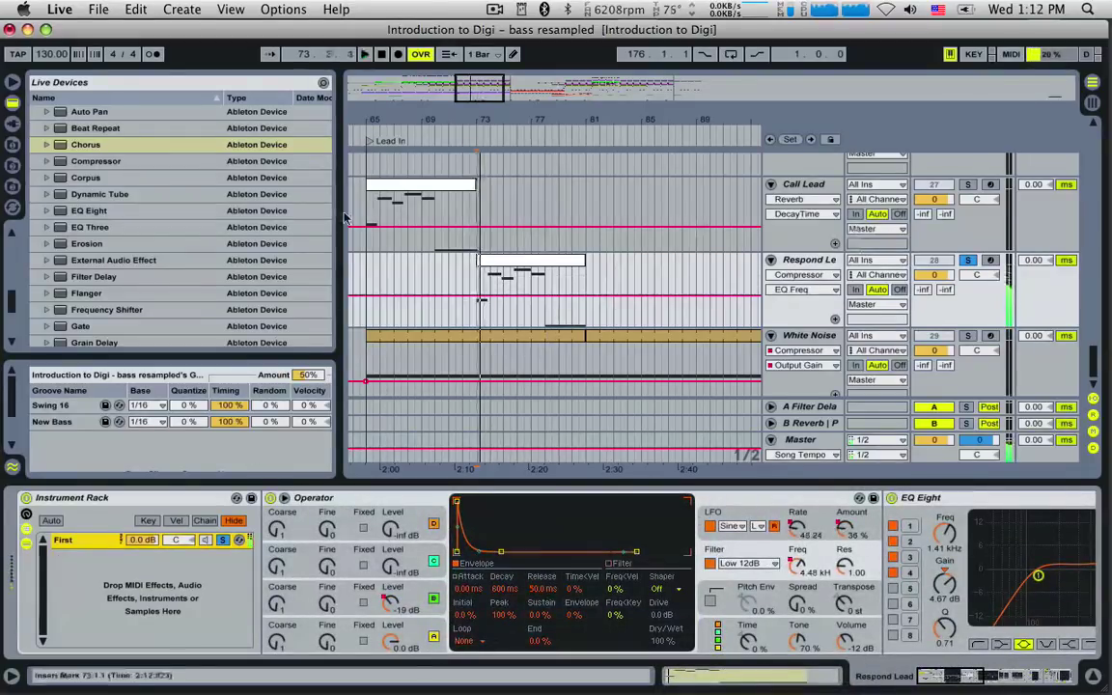
key("Home")
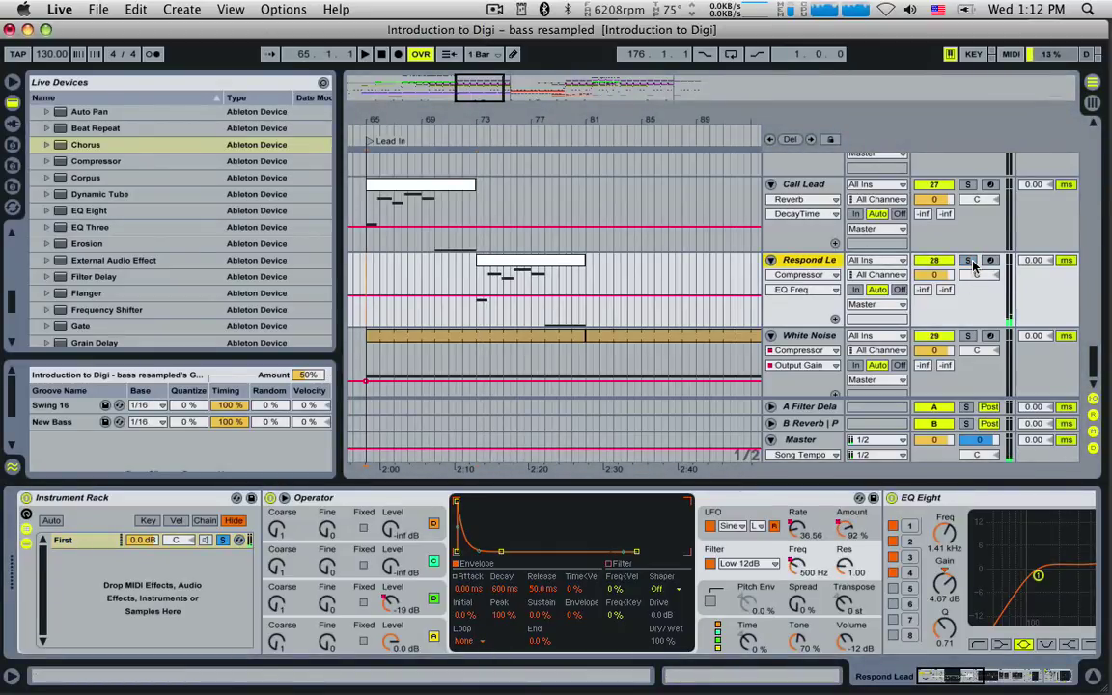
key("space")
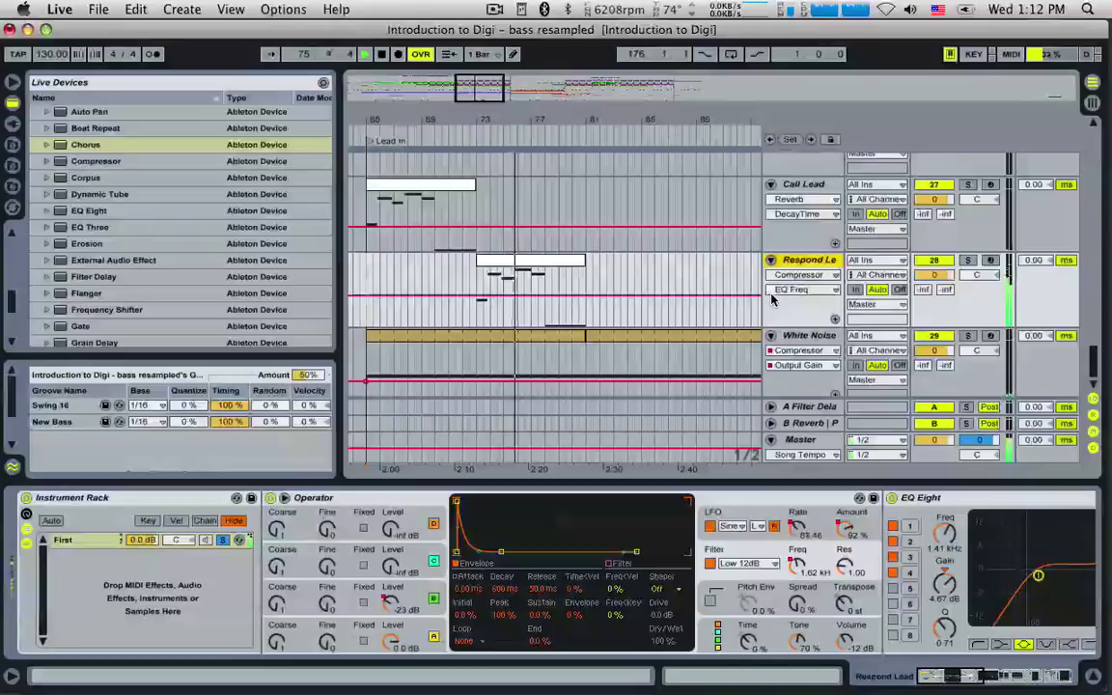
Stop playback and display the Synth Stab track's Auto Filter frequency automation.
scroll(712, 300, "down", 1)
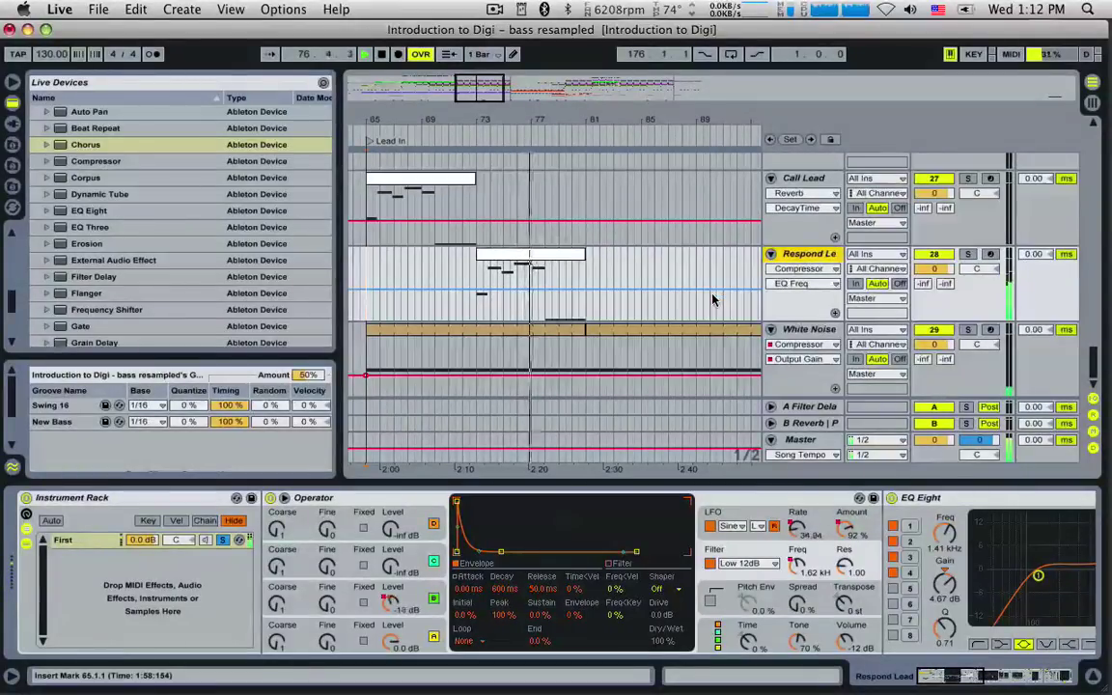
scroll(712, 299, "up", 10)
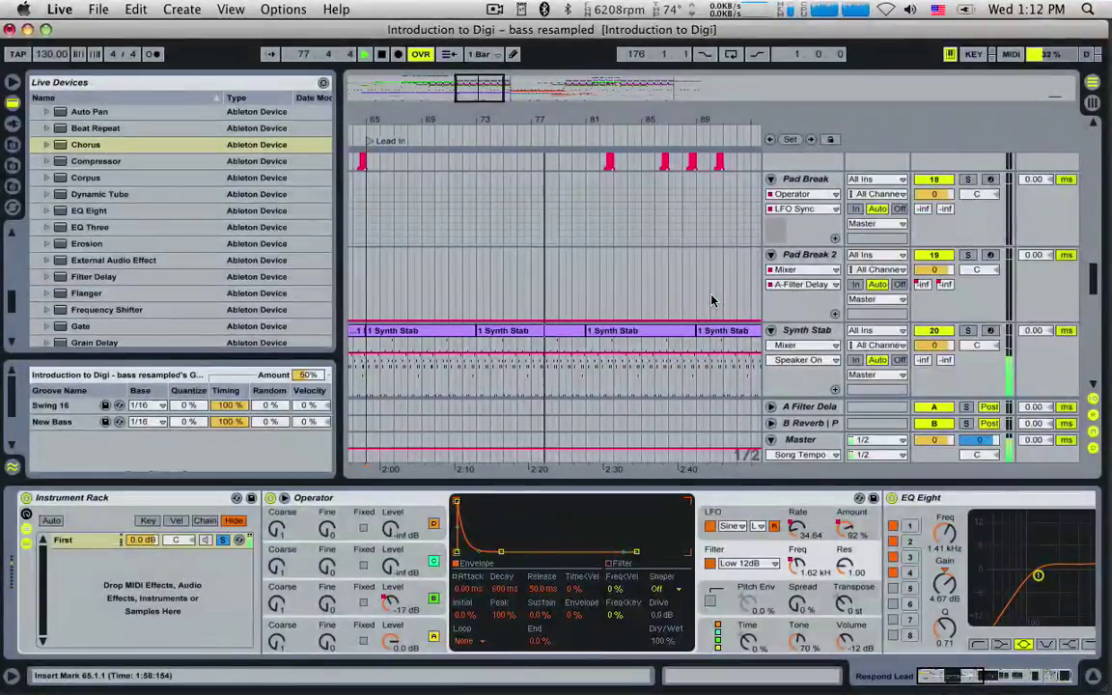
scroll(711, 300, "down", 5)
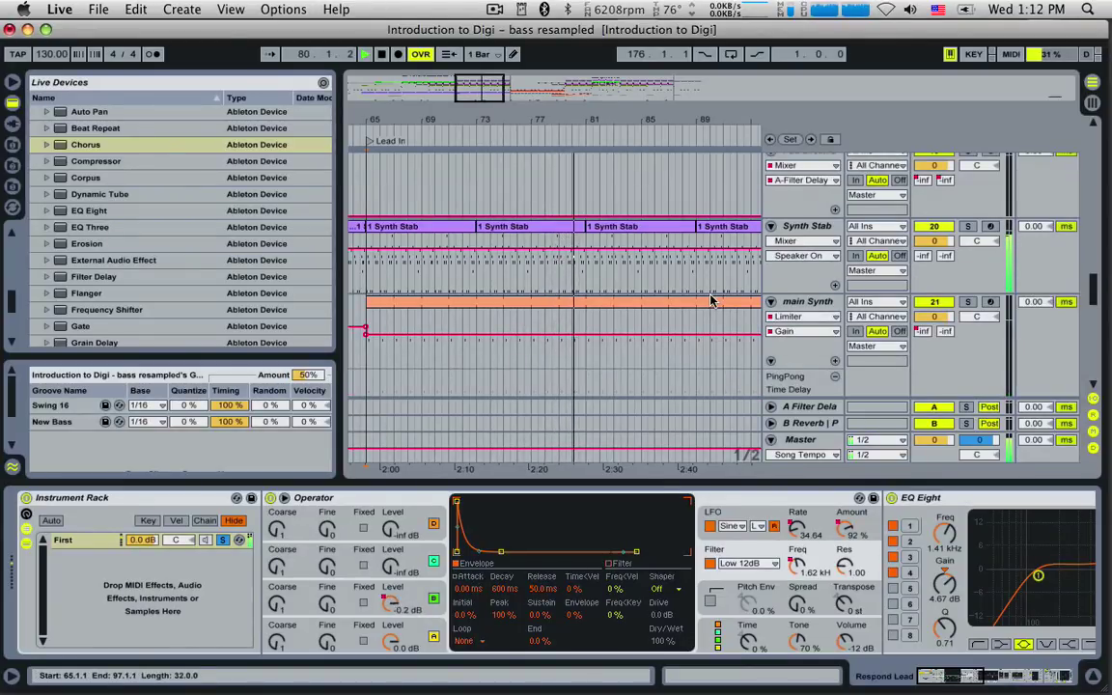
left_click(705, 294)
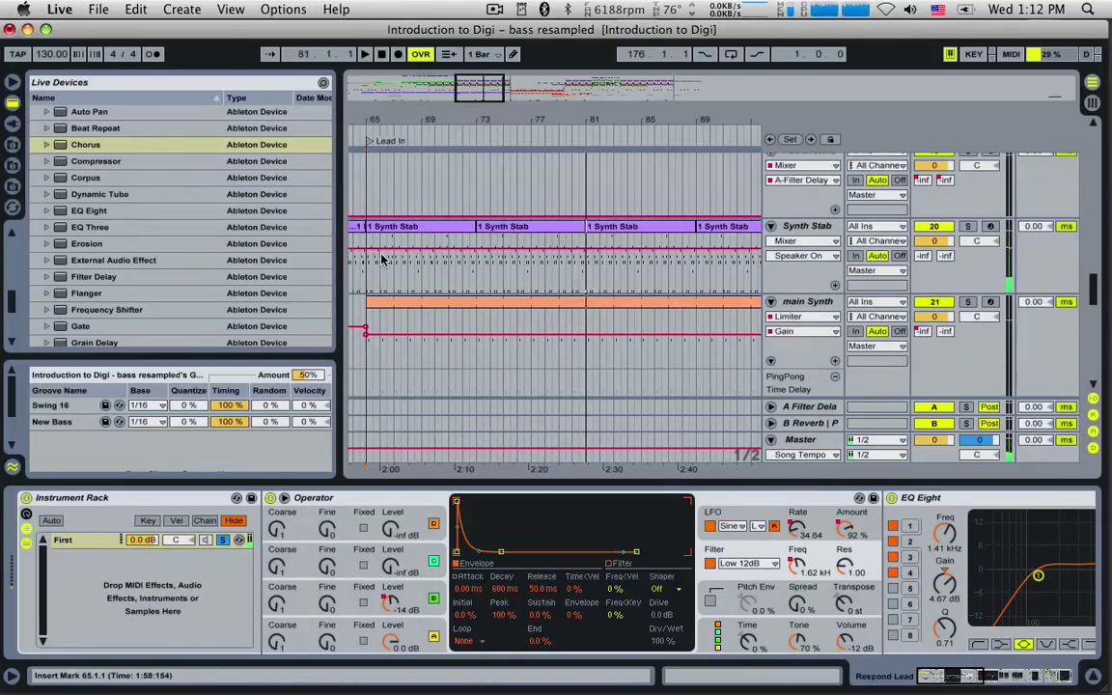
left_click(809, 227)
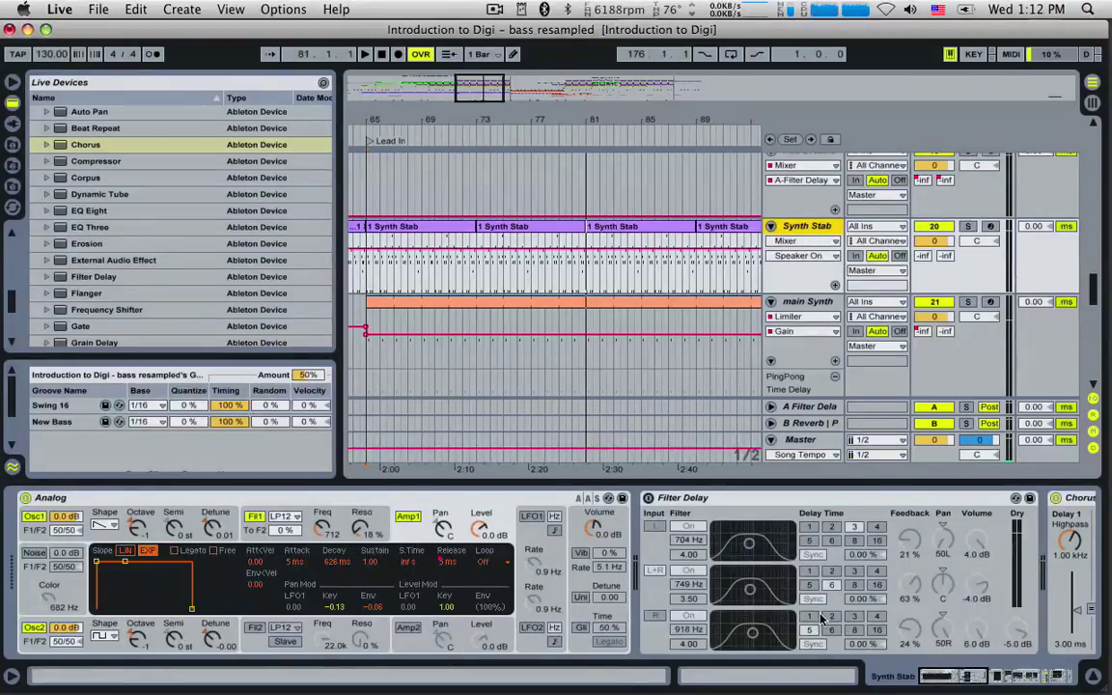
left_click_drag(966, 679, 1023, 678)
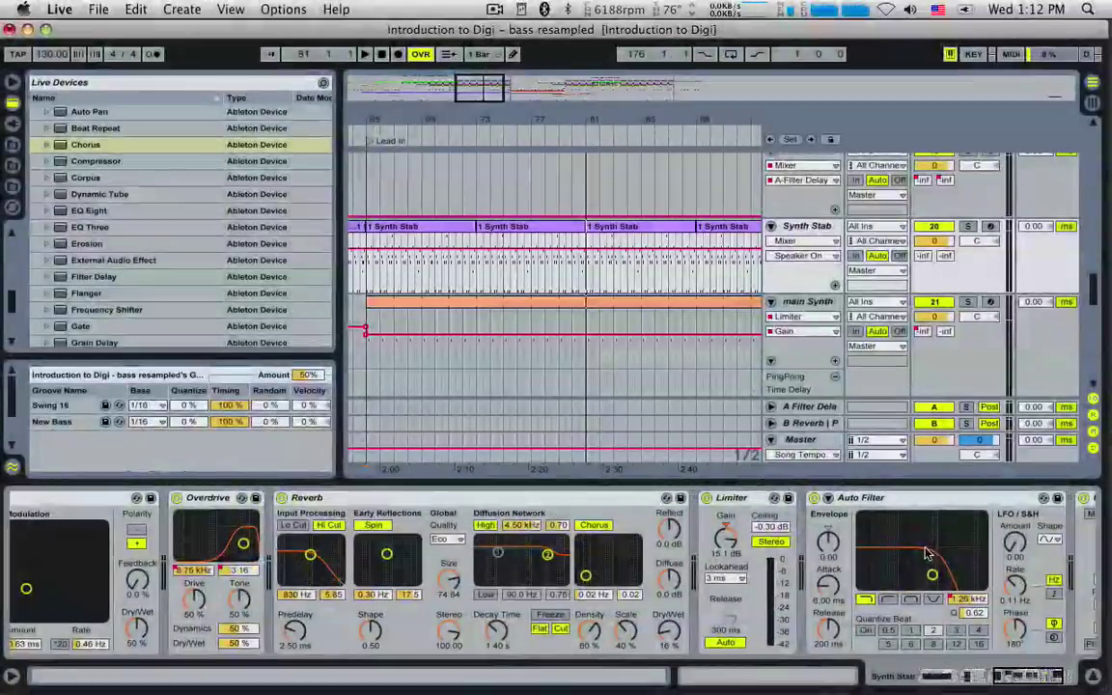
left_click(925, 553)
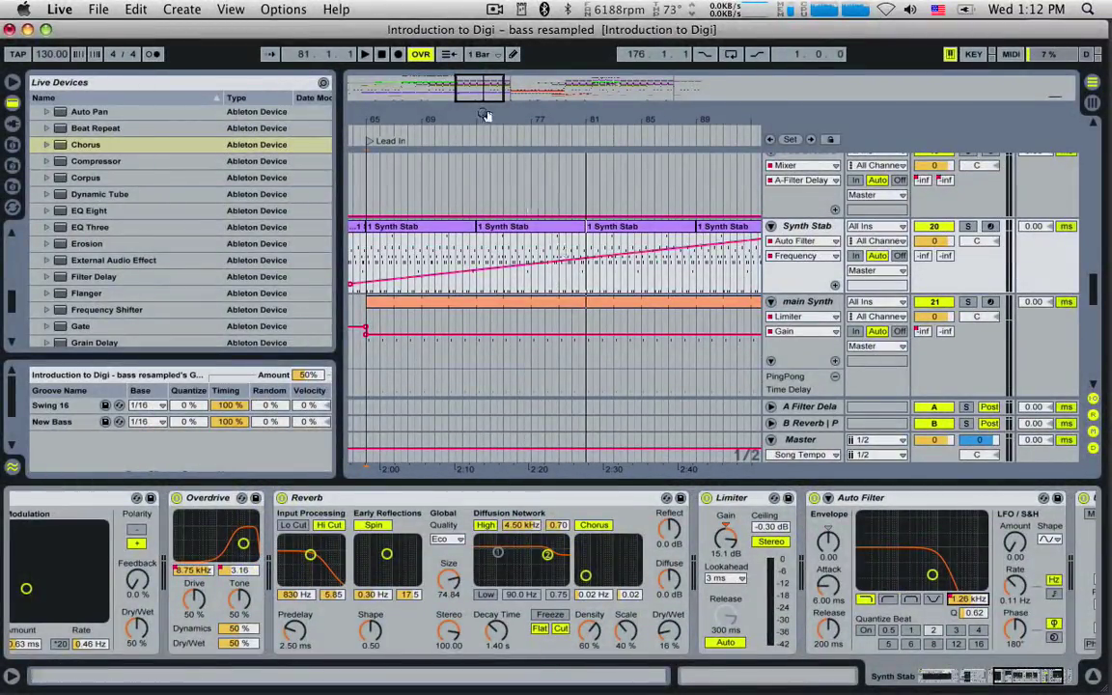
Add a breakpoint at bar 81 on the Synth Stab's filter frequency ramp, lower it near the starting level, and play from bar 65.
left_click_drag(486, 114, 484, 85)
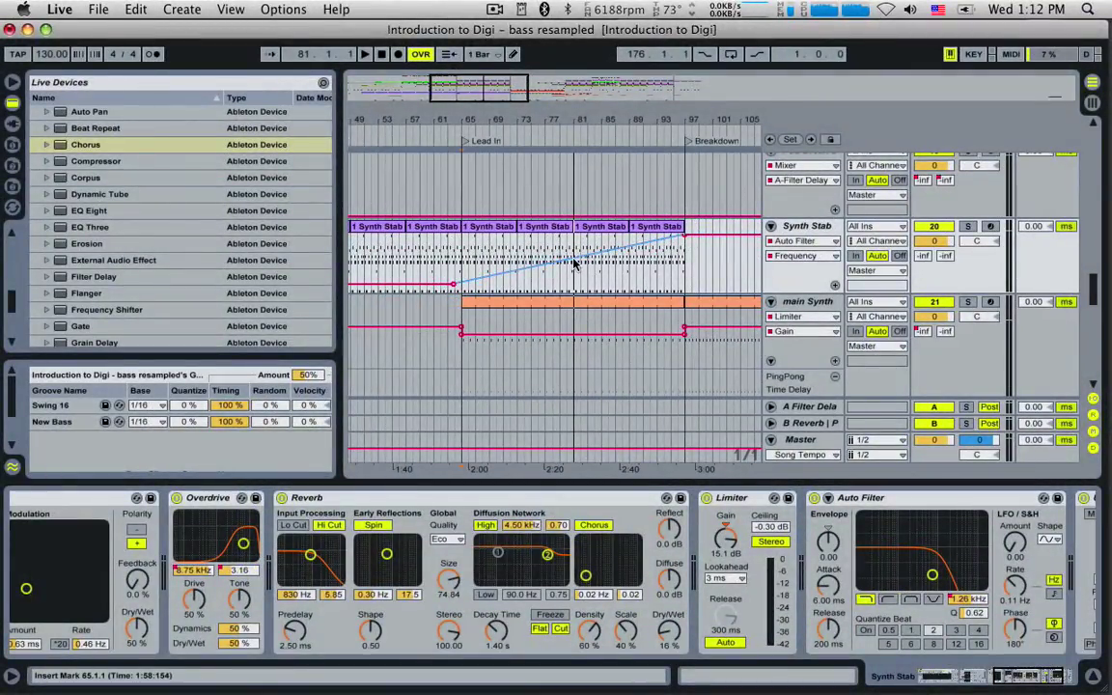
left_click_drag(575, 263, 575, 282)
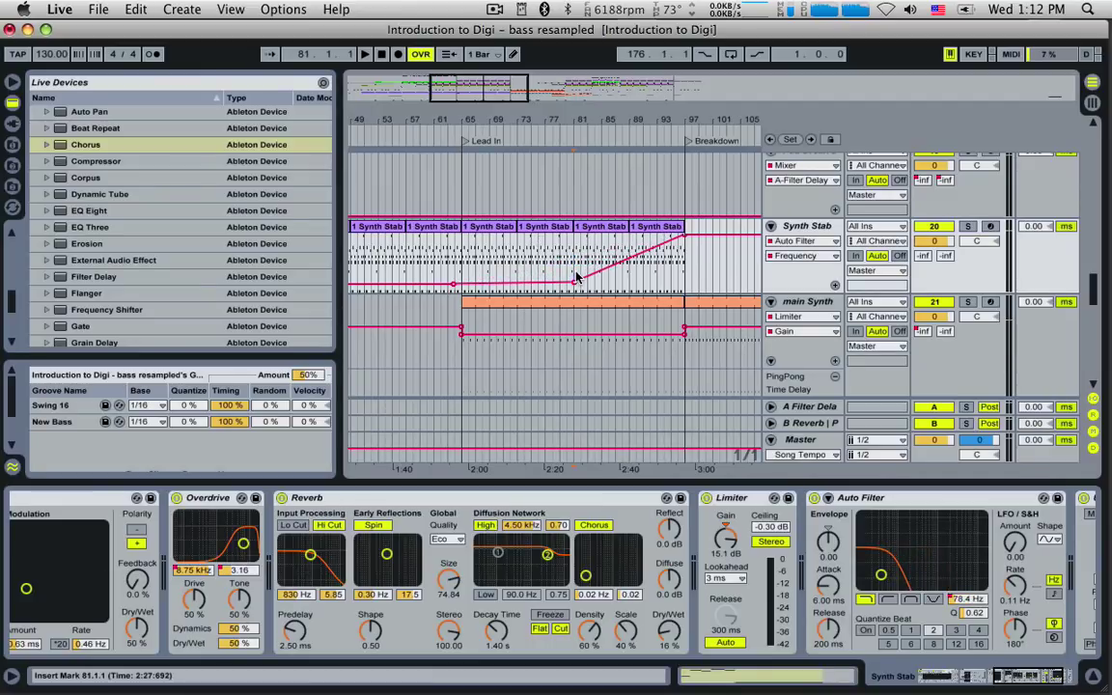
left_click(465, 253)
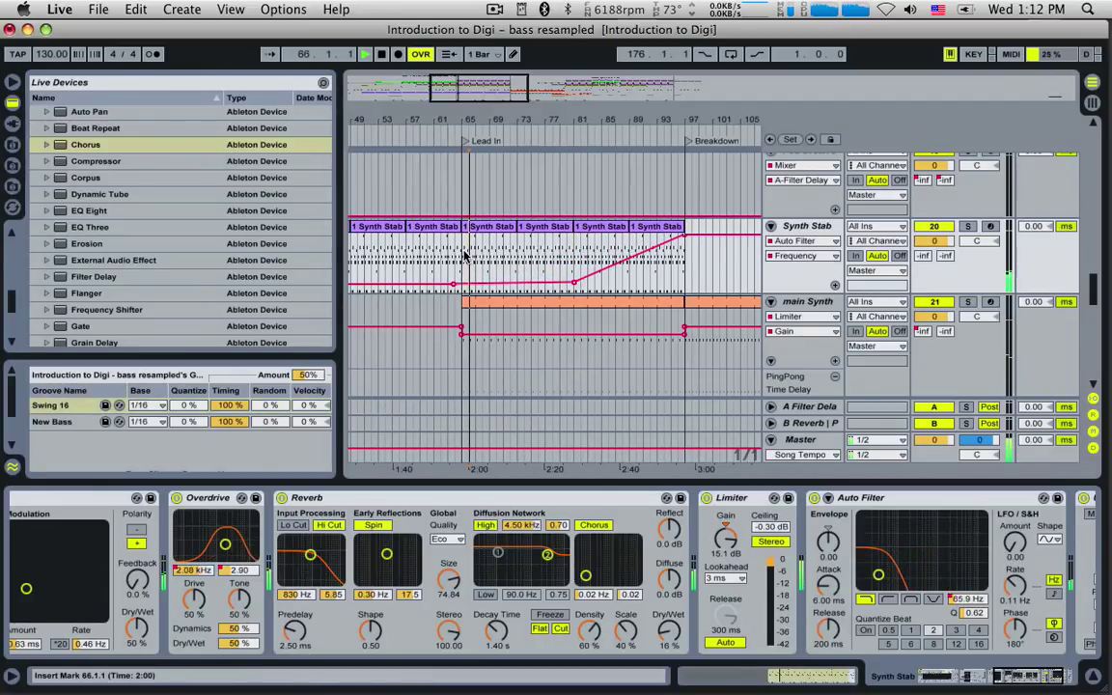
key("space")
Duplicate the Call Lead and Respond Lead clips from bars 65–81 into bars 81–97.
scroll(500, 259, "down", 3)
scroll(500, 259, "down", 3)
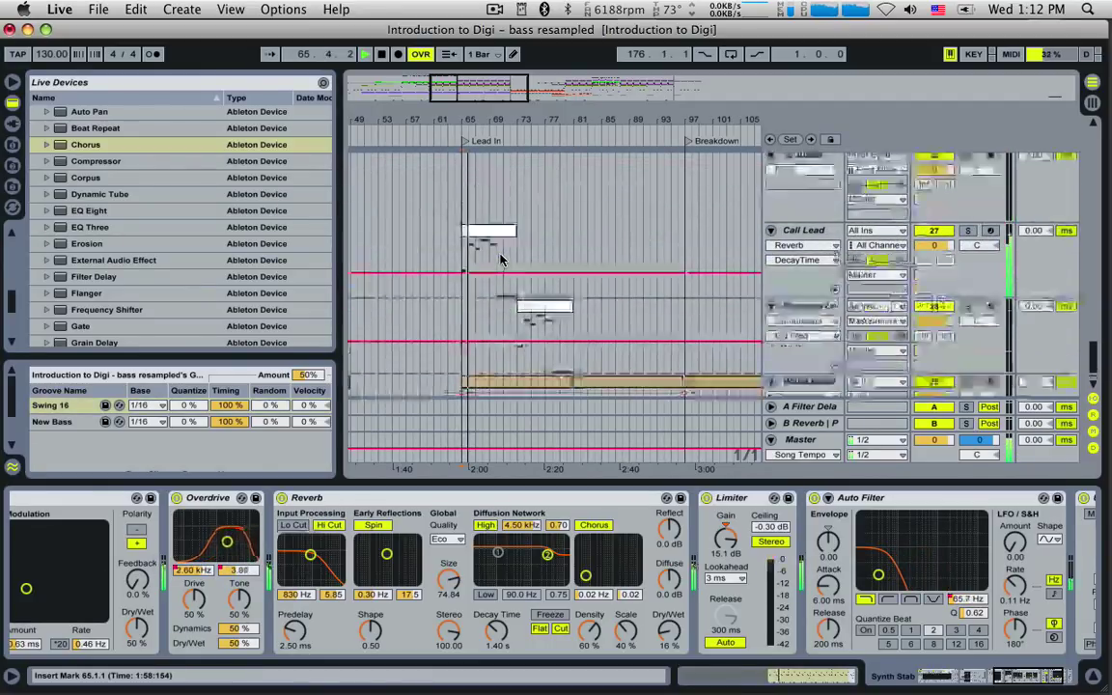
left_click(496, 227)
key("plus")
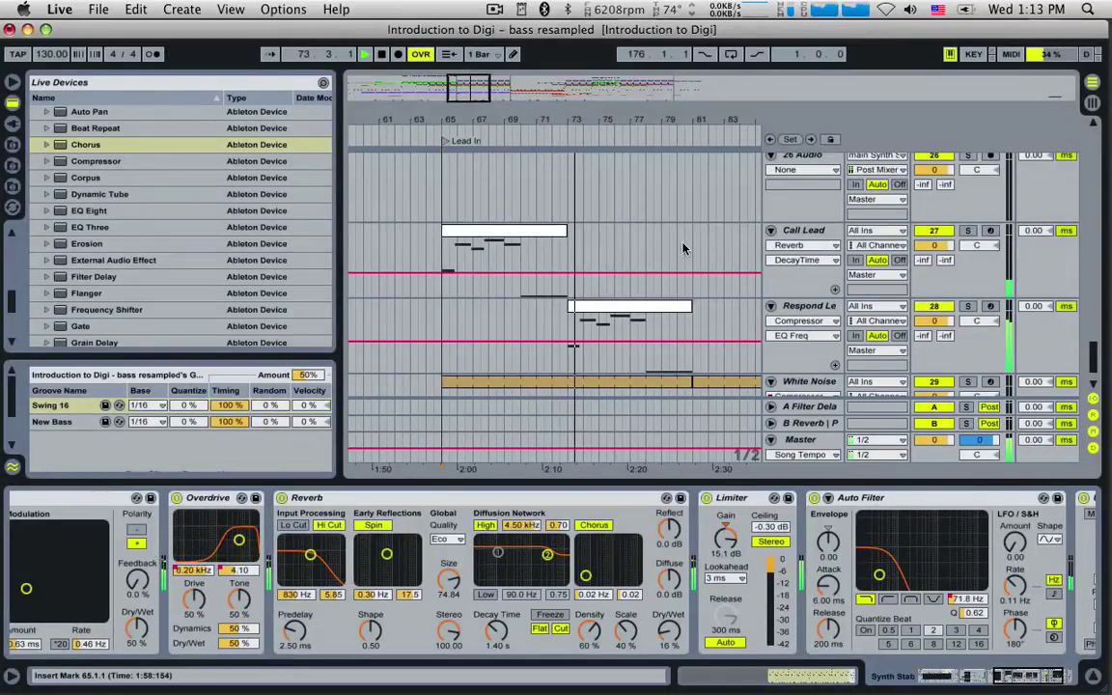
scroll(589, 392, "down", 2)
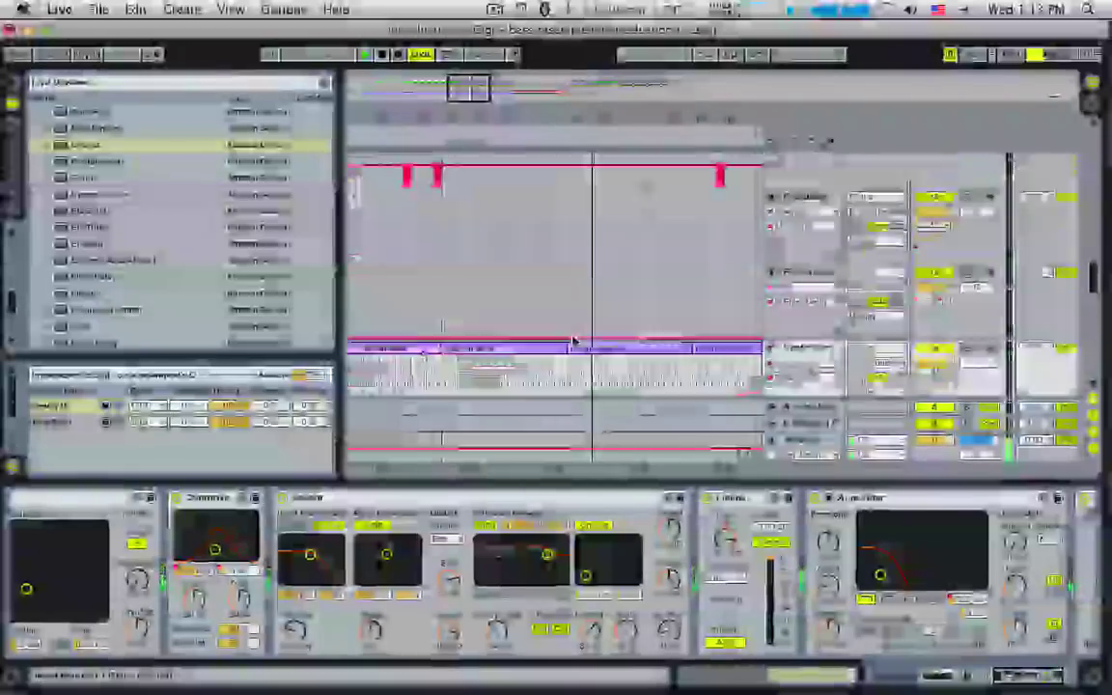
left_click(555, 259)
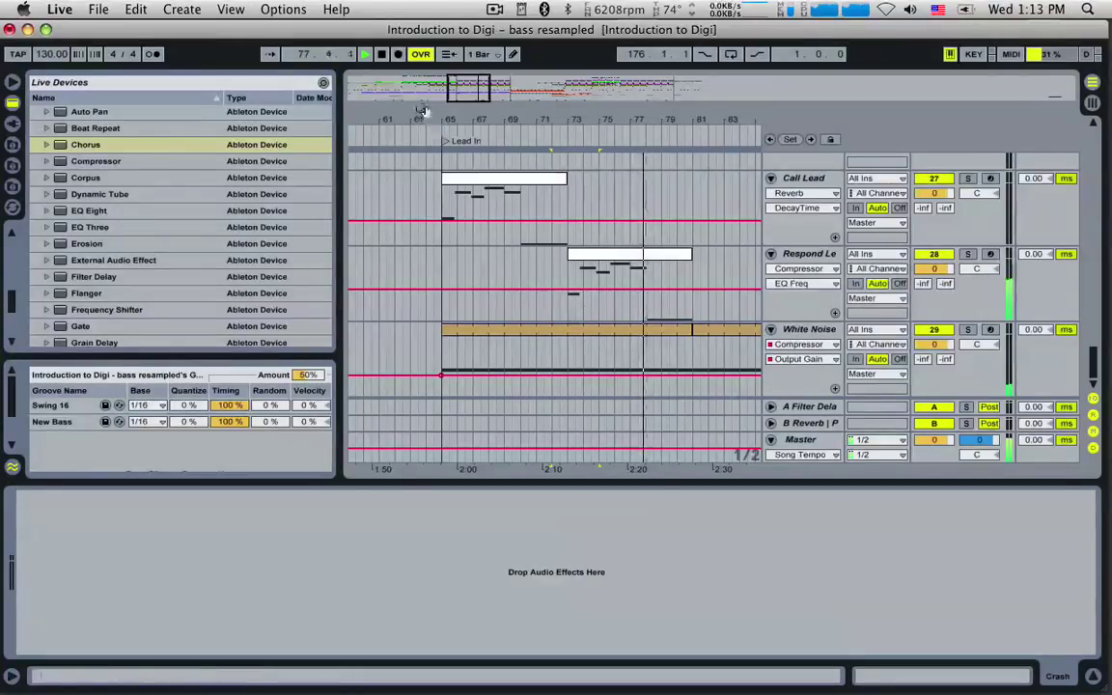
left_click_drag(476, 87, 484, 79)
left_click(601, 271)
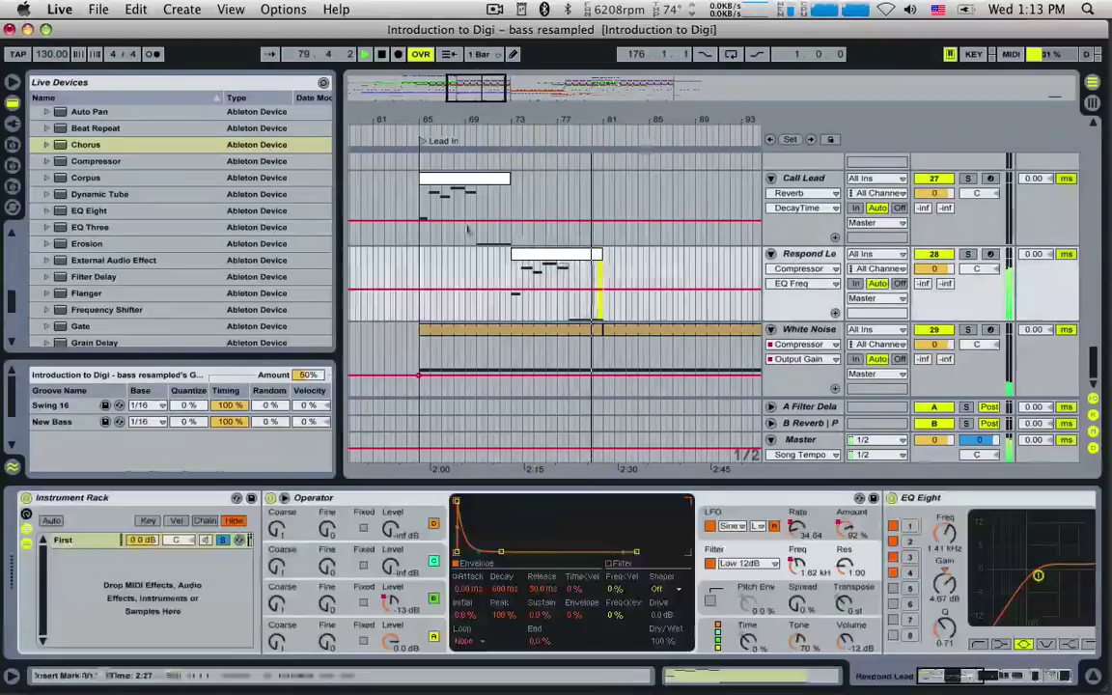
left_click_drag(611, 289, 422, 218)
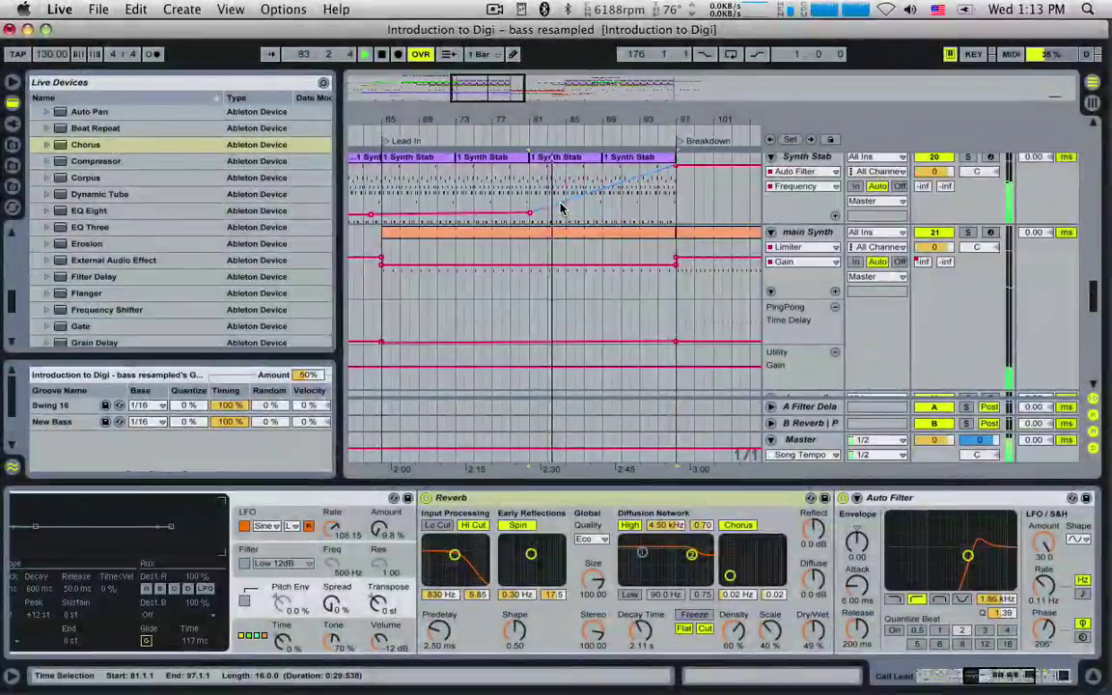
Add a breakpoint near bar 84 to the Synth Stab's filter frequency automation and raise it so the filter opens faster after bar 81.
left_click(559, 207)
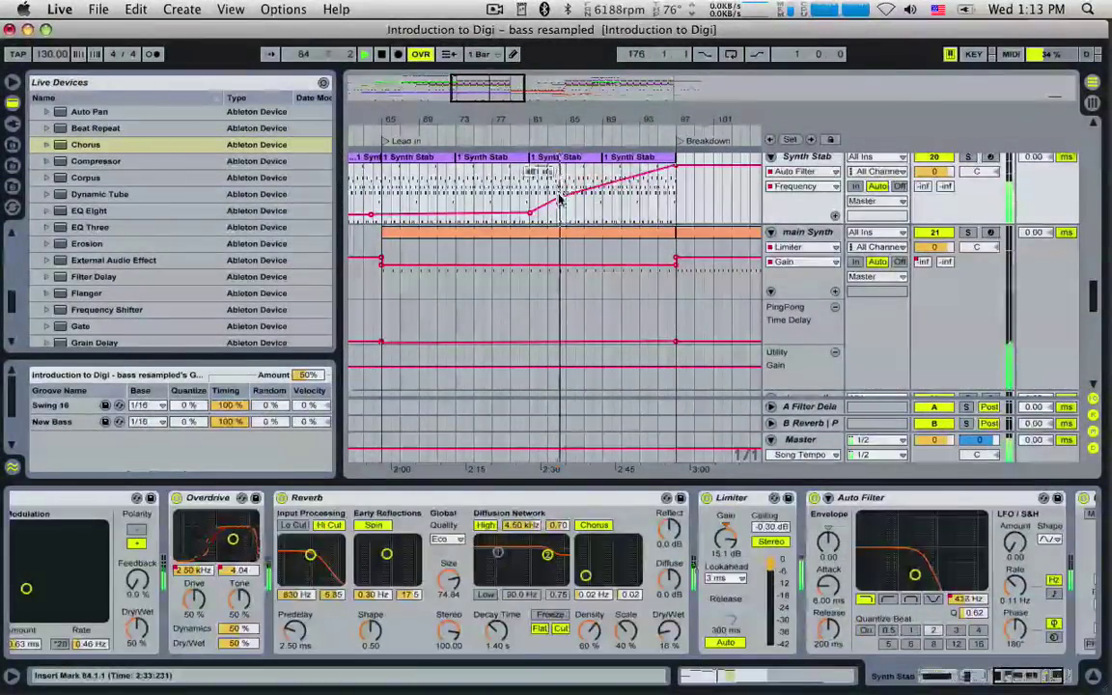
left_click_drag(559, 197, 556, 185)
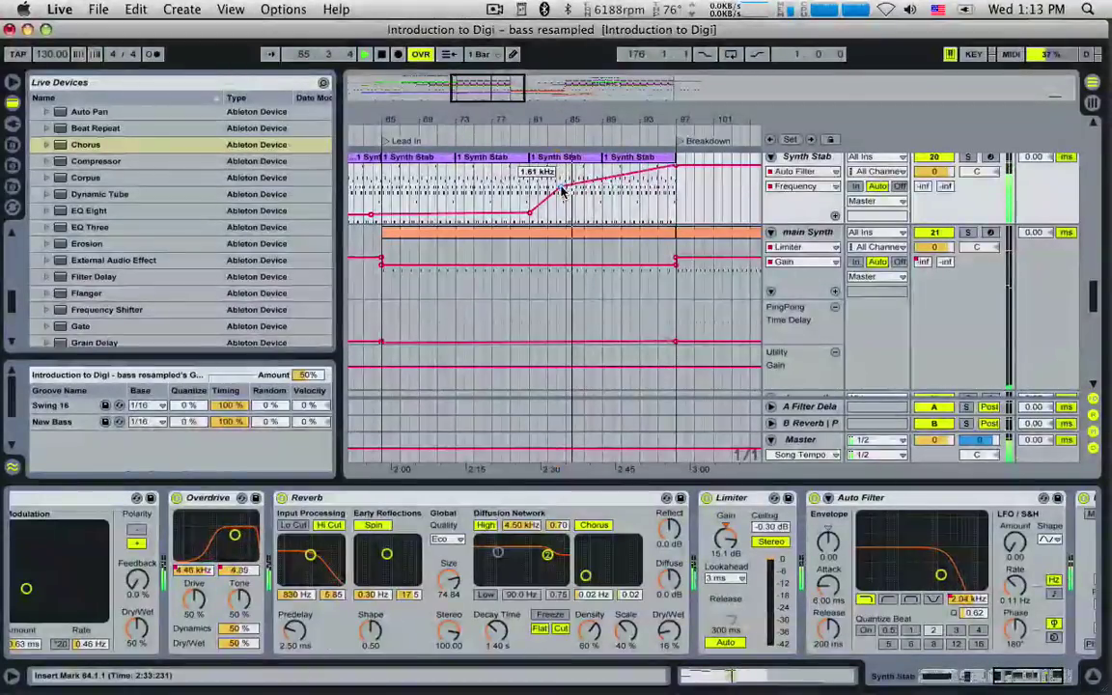
left_click_drag(560, 189, 537, 211)
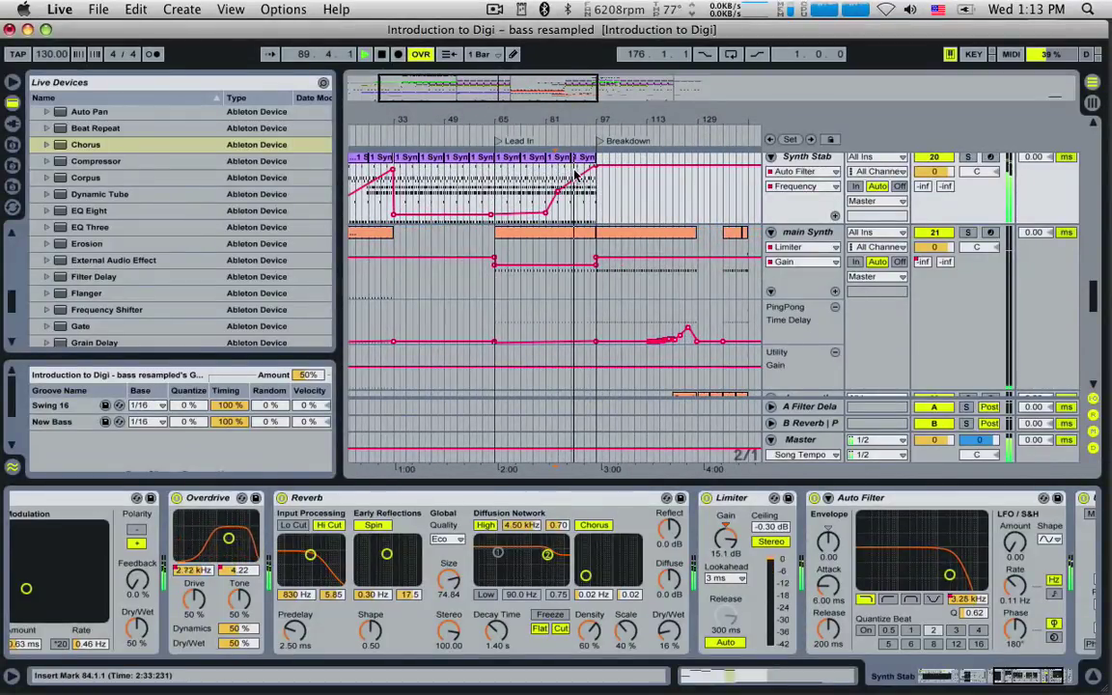
Stop playback and recolor the Respond Lead clip at bar 73 teal.
scroll(566, 228, "down", 10)
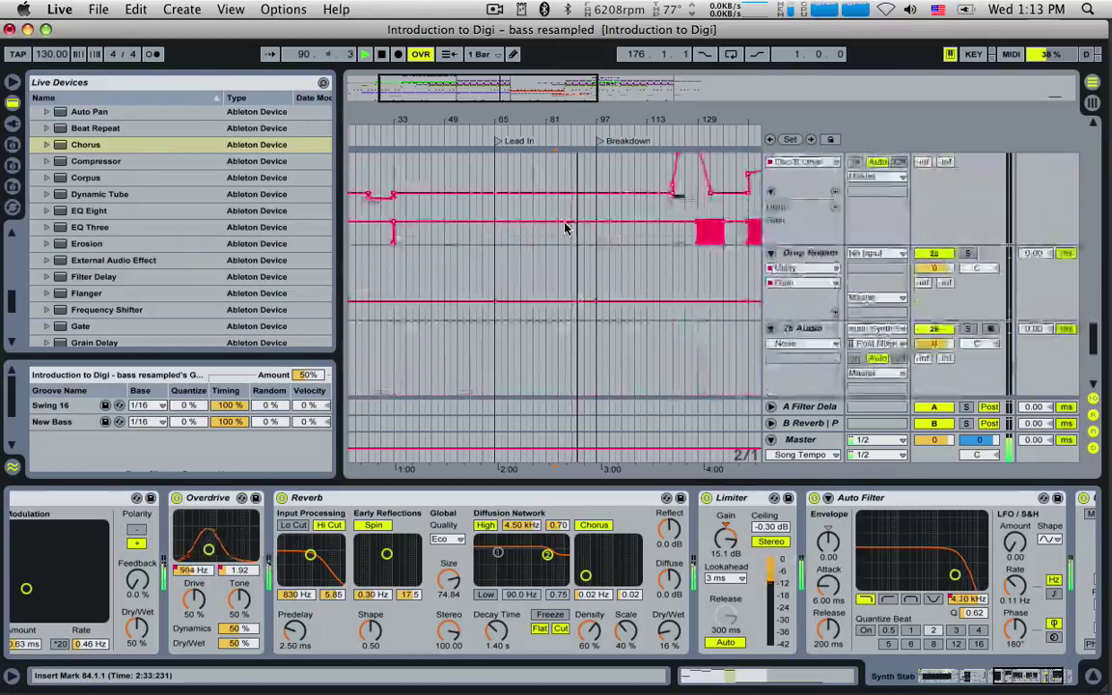
left_click(494, 210)
key("space")
left_click_drag(518, 81, 483, 126)
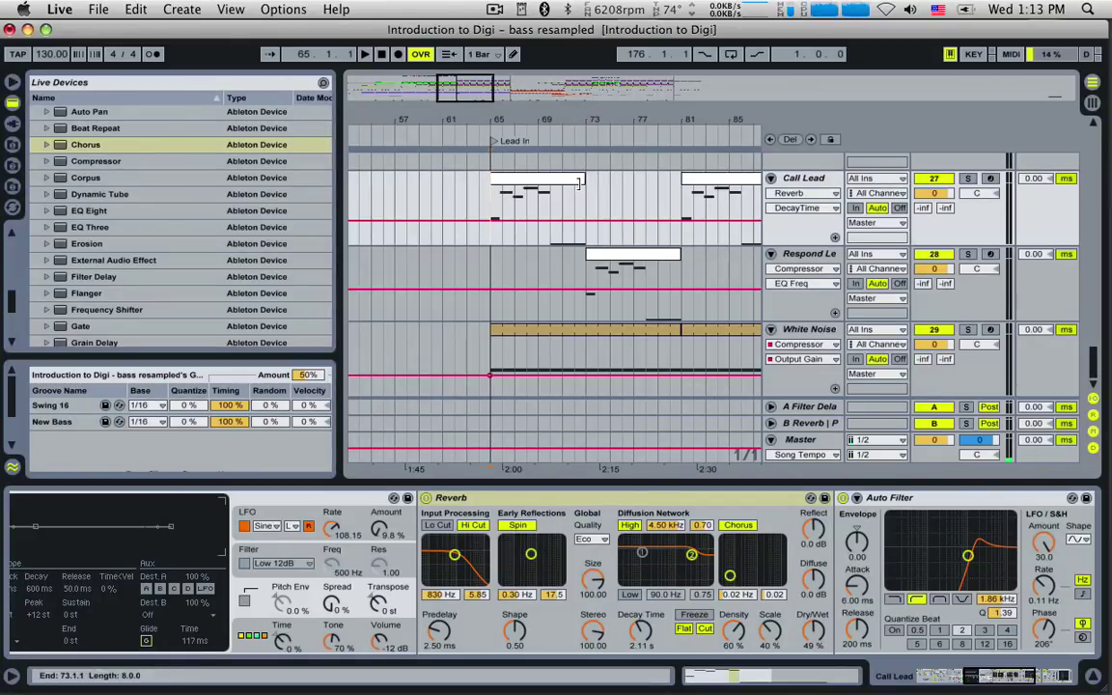
left_click(565, 197)
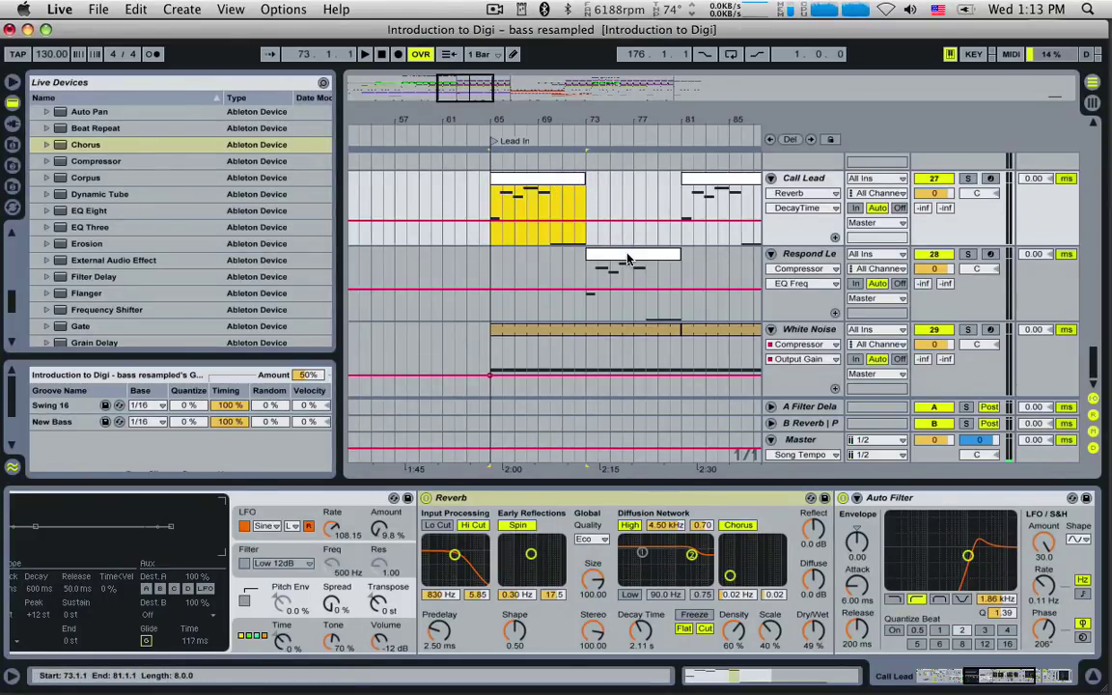
right_click(629, 257)
left_click(698, 321)
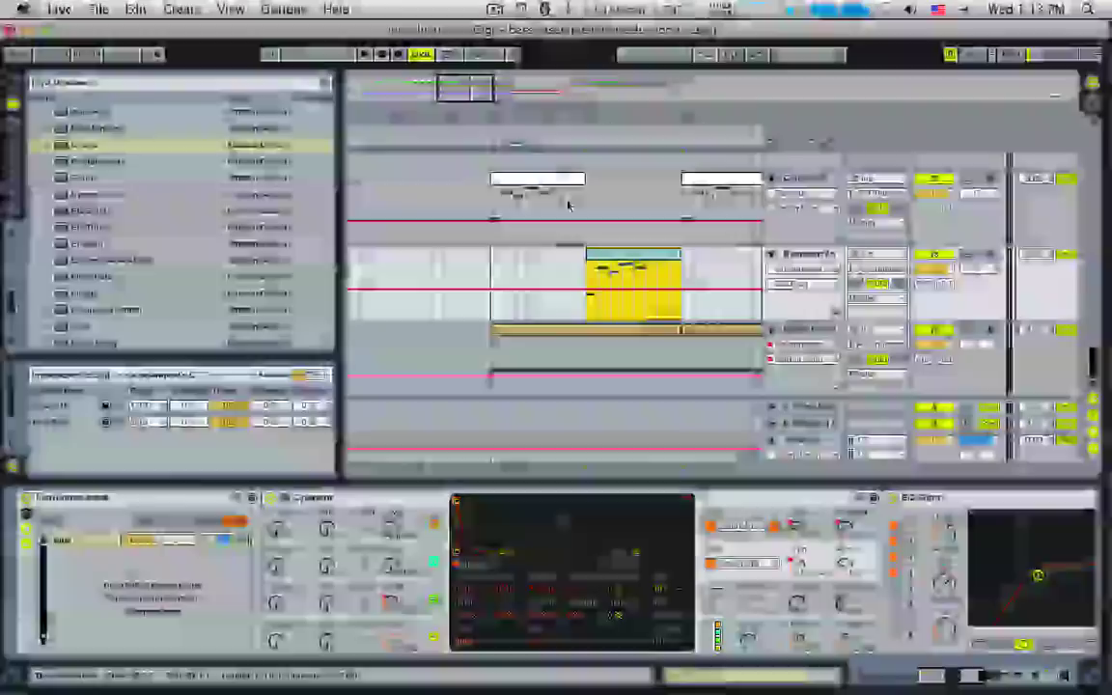
Insert a new MIDI track directly below the Respond Lead and name it Call 2.
left_click_drag(568, 204, 588, 206)
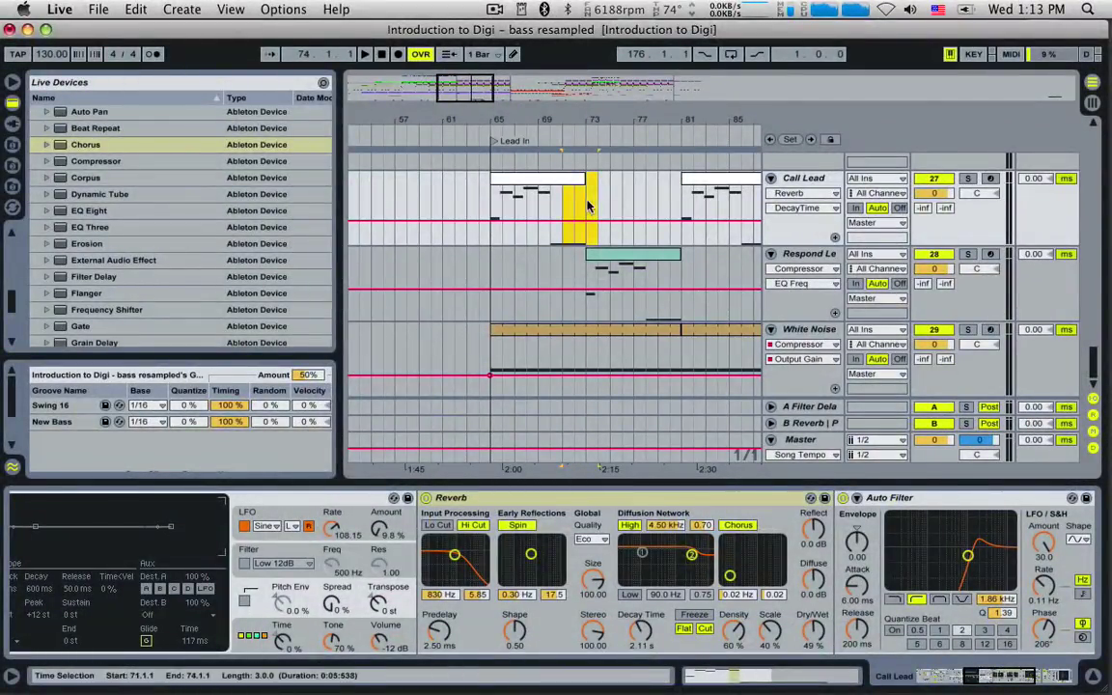
left_click(661, 279)
left_click(803, 255)
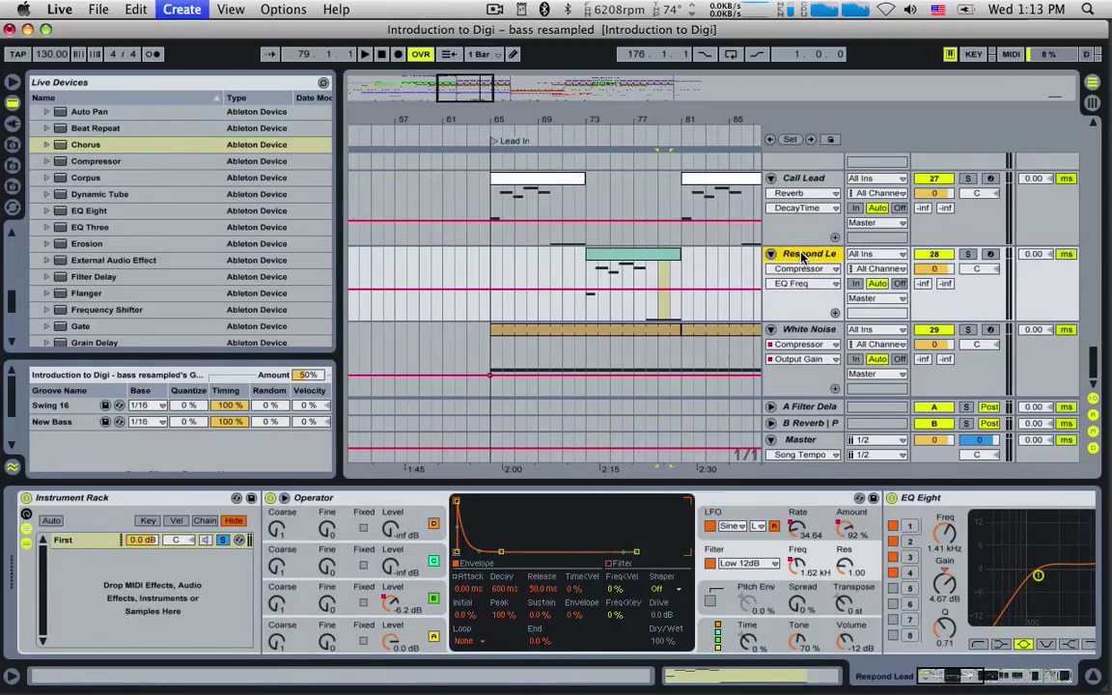
key("super+shift+t")
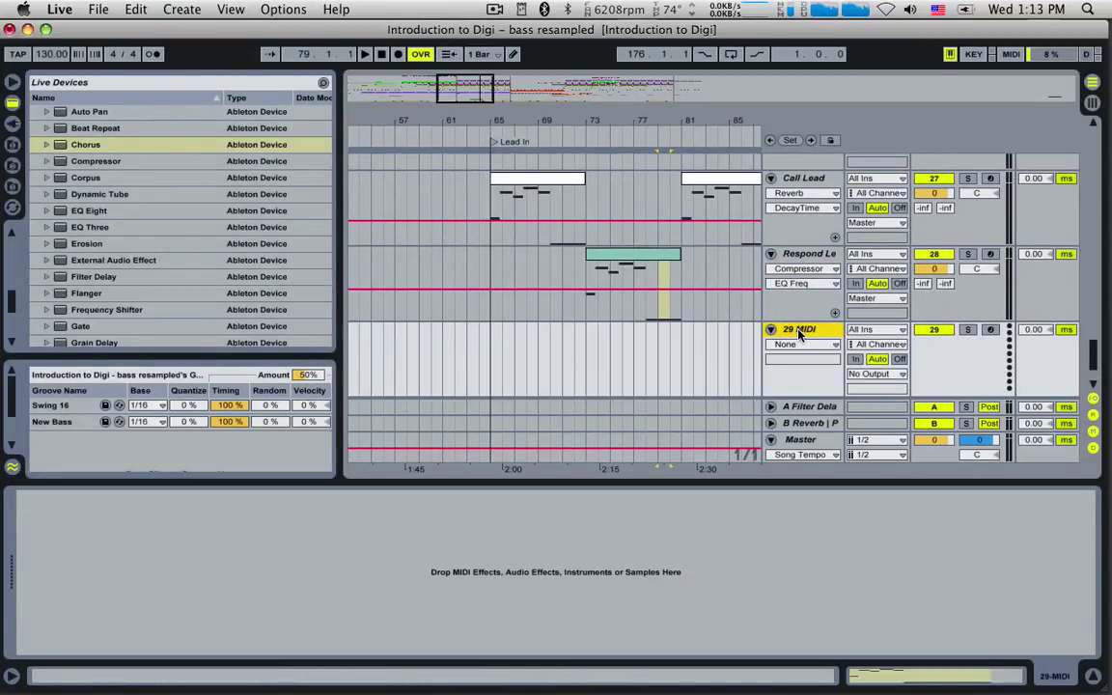
key("super+r")
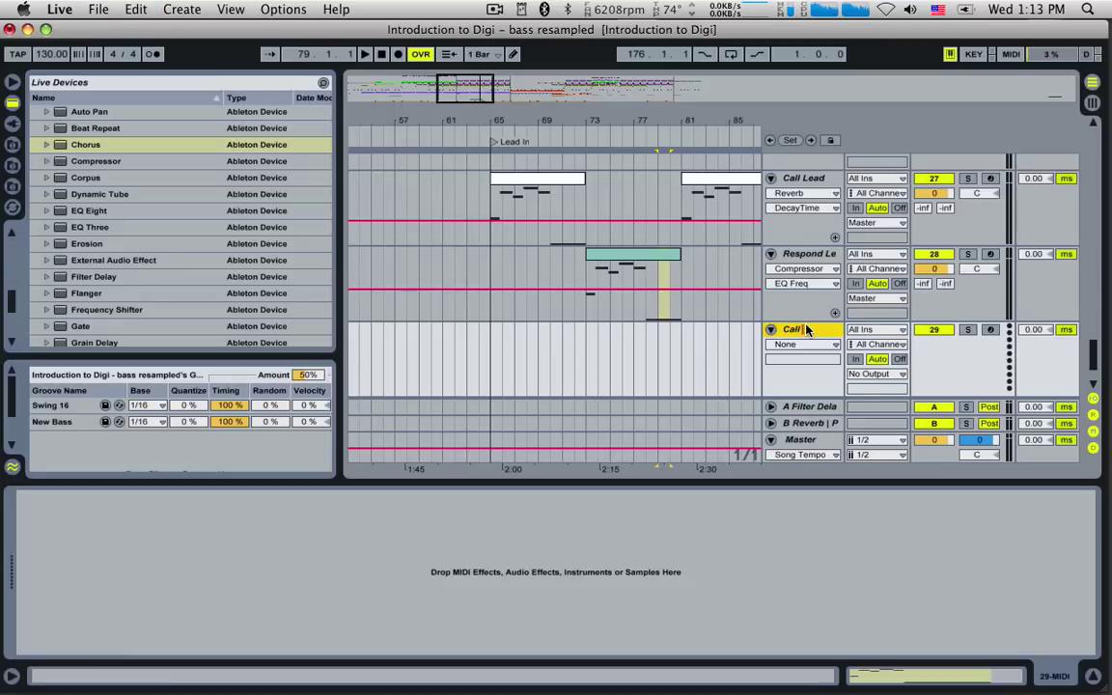
type("Call 2")
Play from bar 69 to find the spot, stop, and create an empty one-bar MIDI clip at bar 71 on the Call 2 track.
left_click(542, 349)
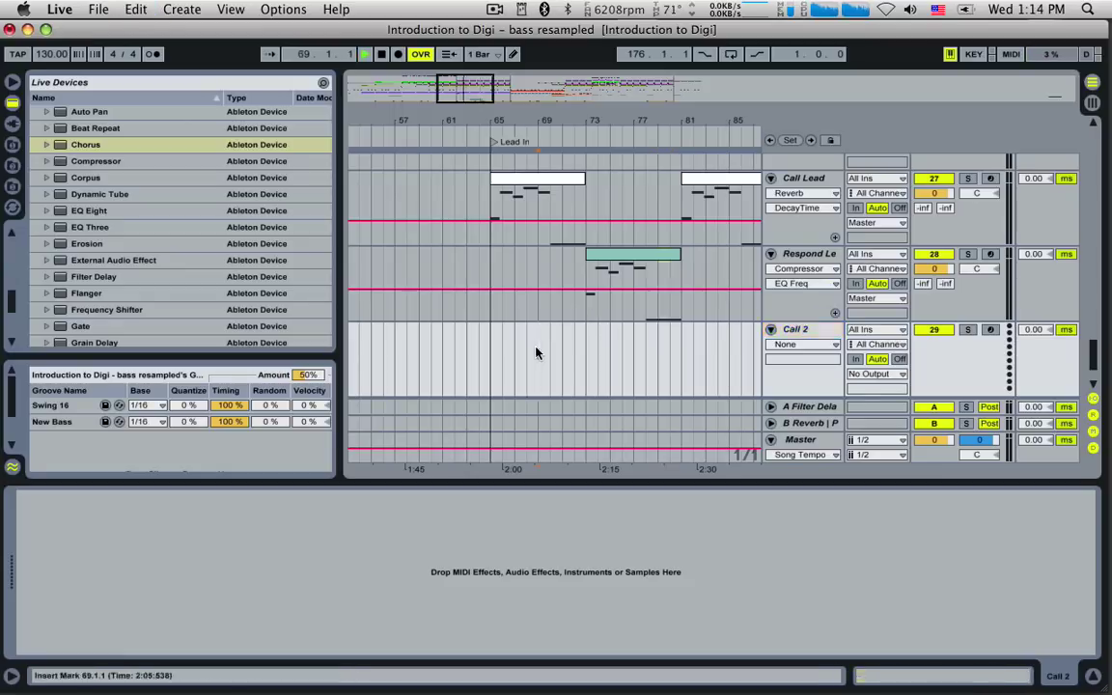
key("space")
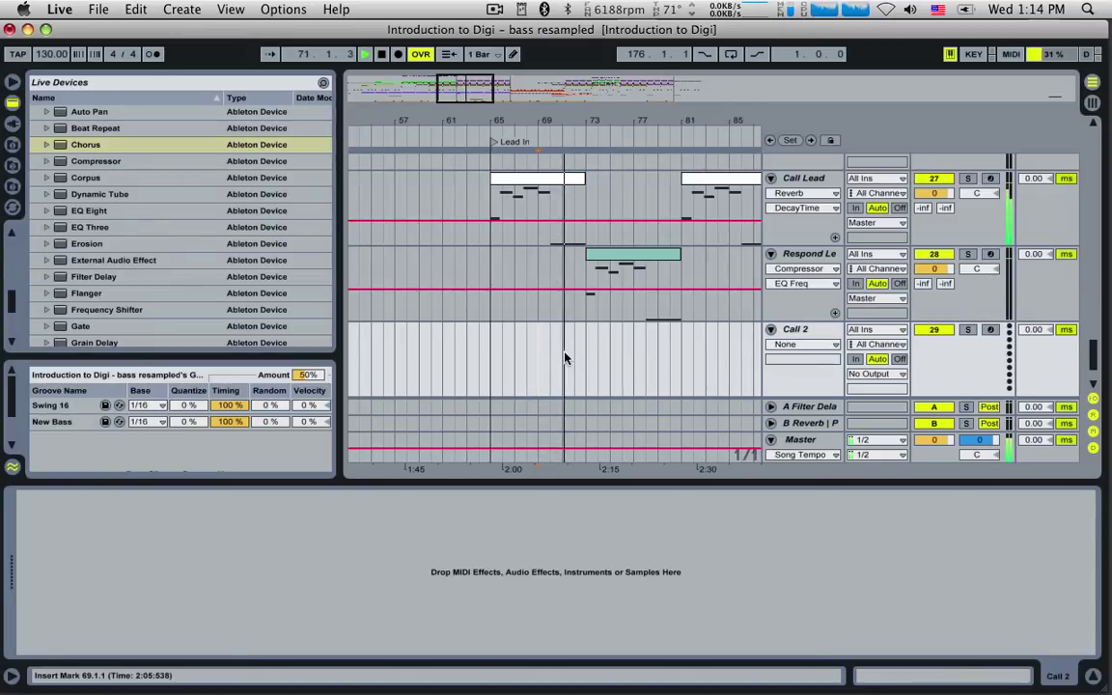
key("space")
left_click_drag(564, 358, 571, 356)
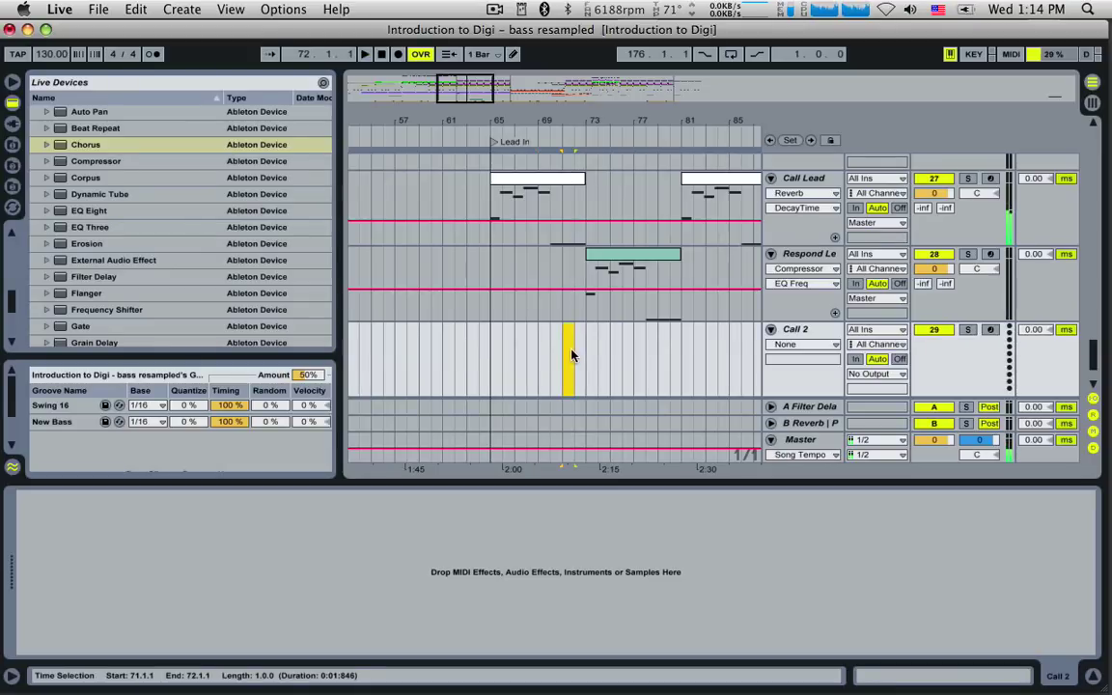
key("super+shift+m")
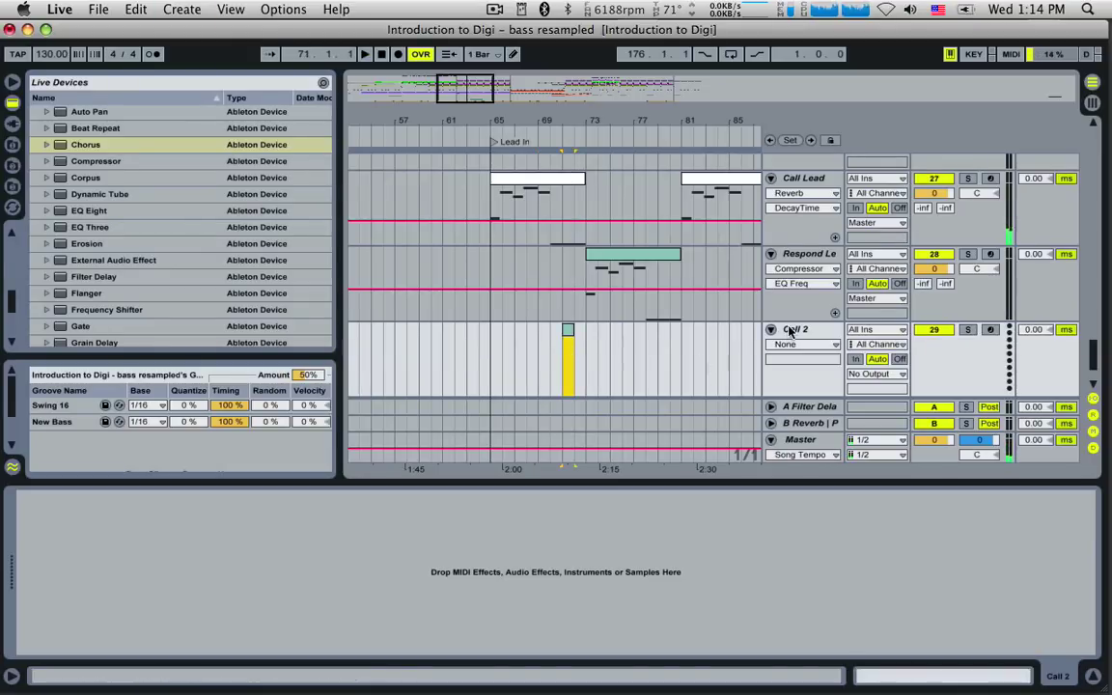
Load the Analog instrument onto the Call 2 track.
left_click(9, 114)
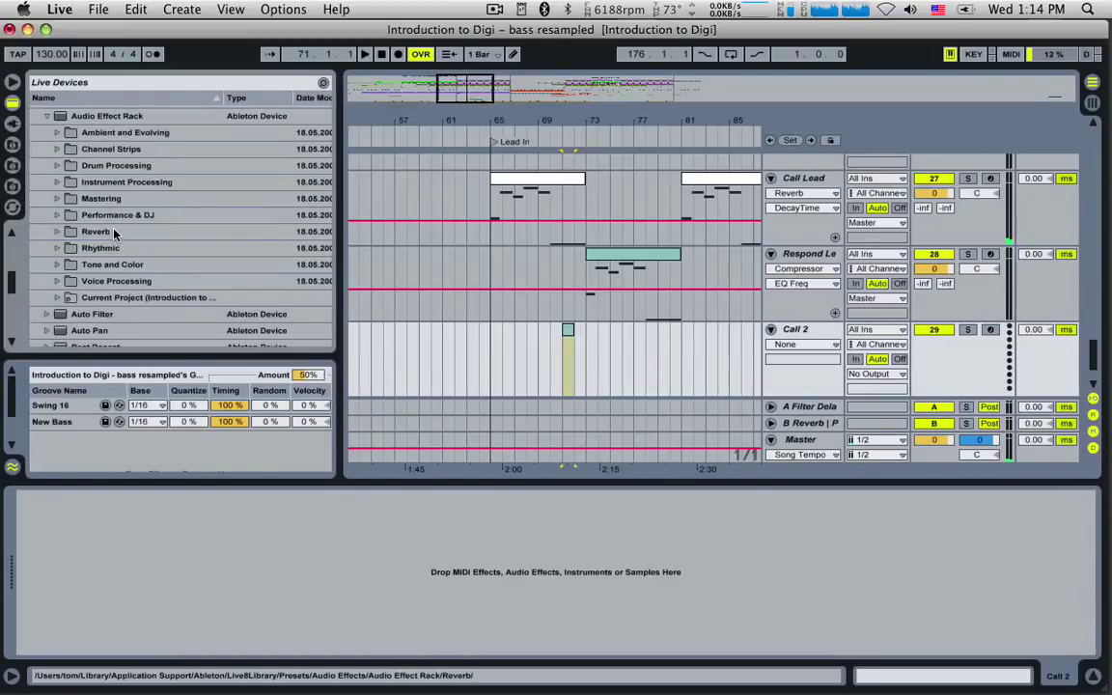
scroll(113, 234, "down", 5)
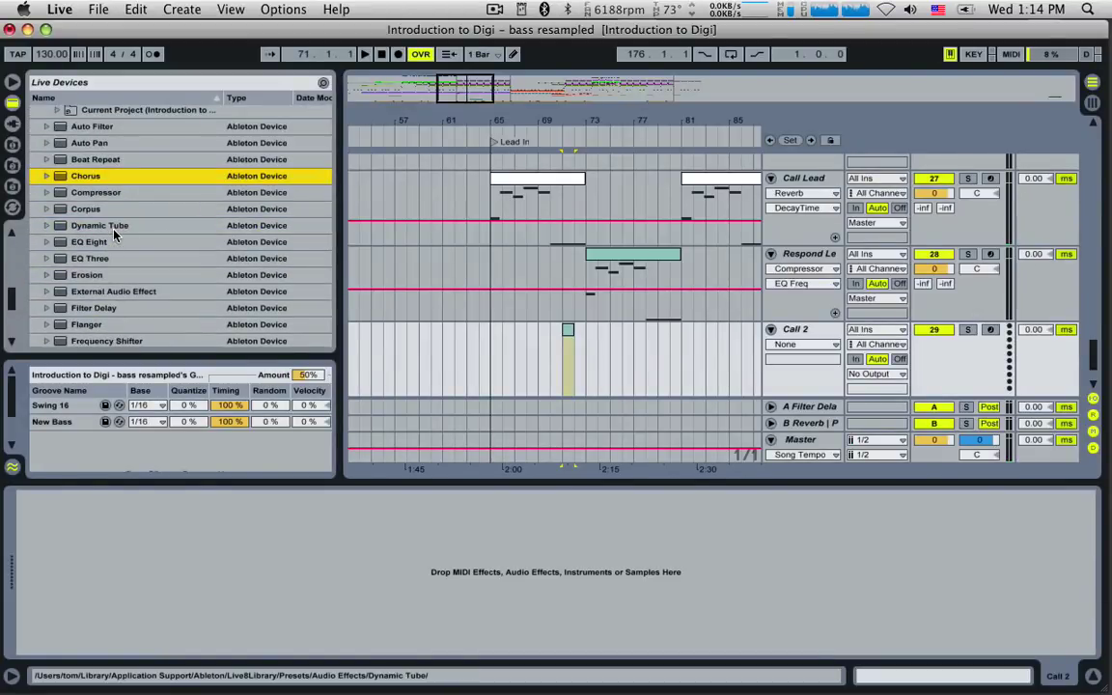
scroll(113, 234, "up", 10)
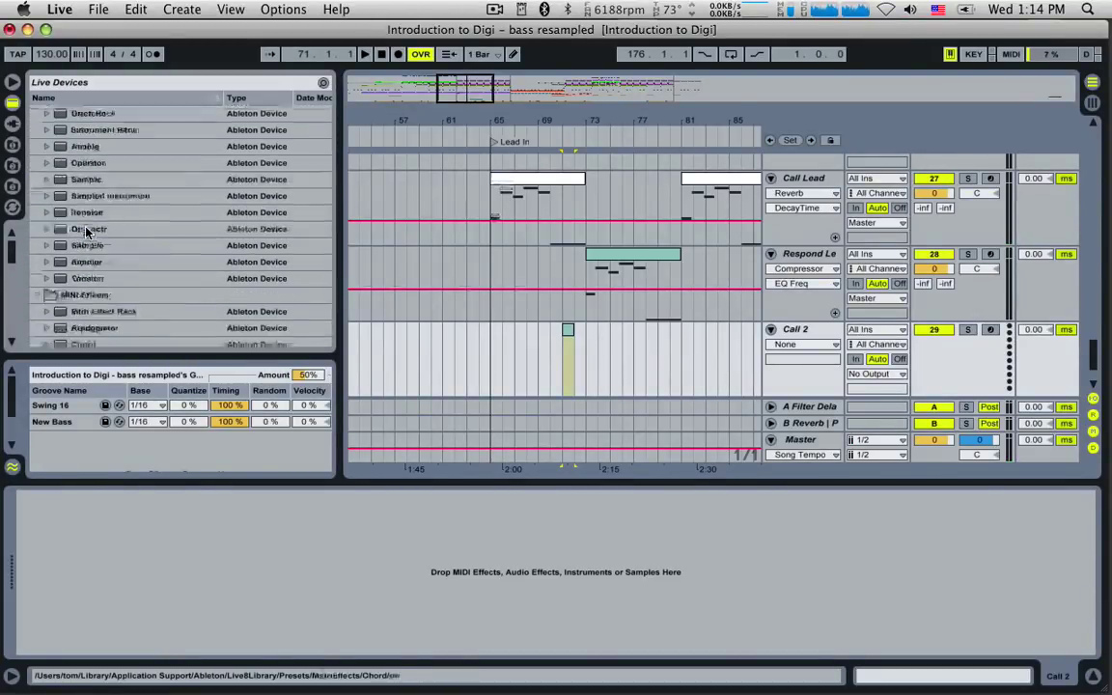
scroll(86, 232, "up", 1)
left_click(97, 164)
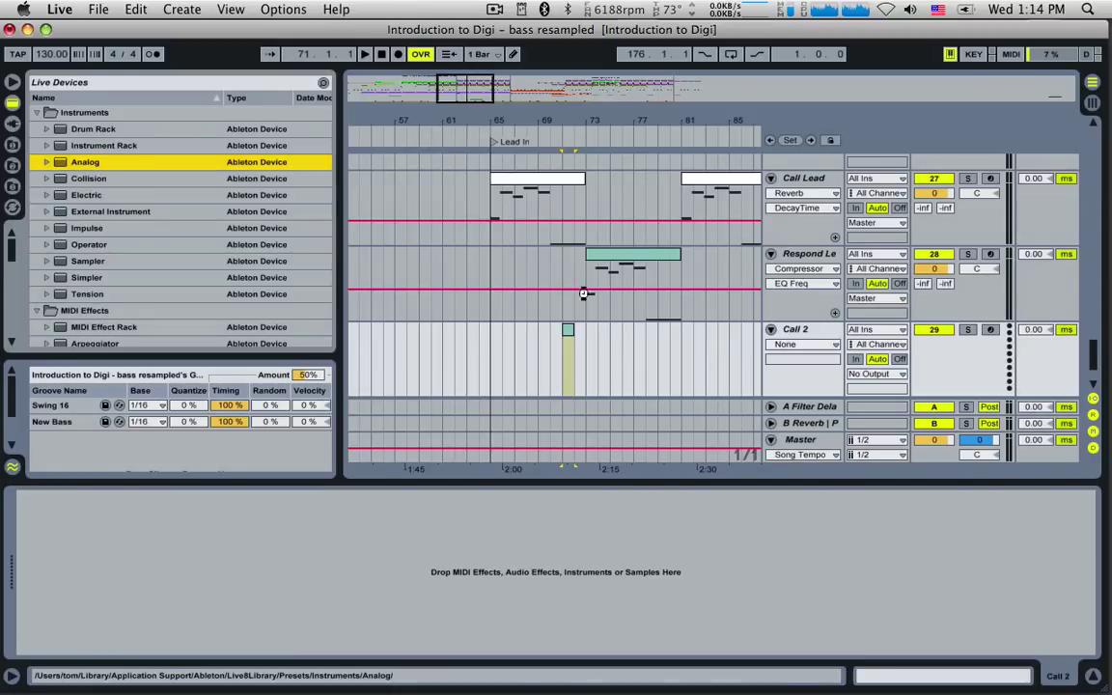
left_click_drag(583, 293, 569, 334)
Open the Call 2 clip and, during playback, draw two short notes of the same pitch at about 1.3.4 and 1.4.3.
left_click(569, 333)
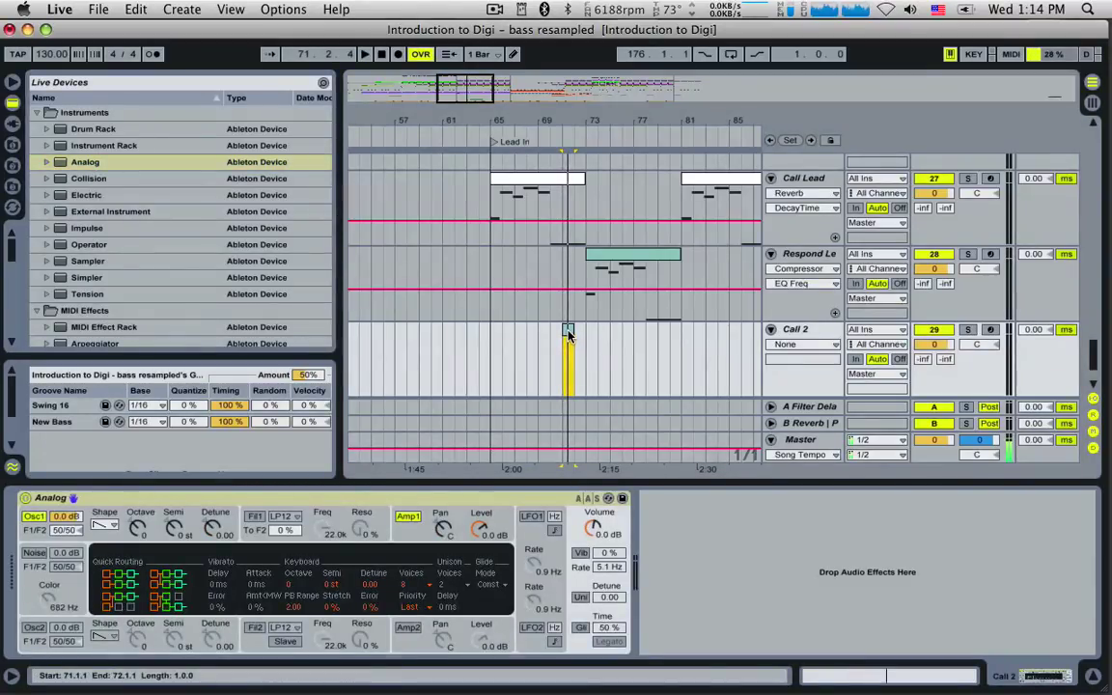
double_click(569, 333)
key("space")
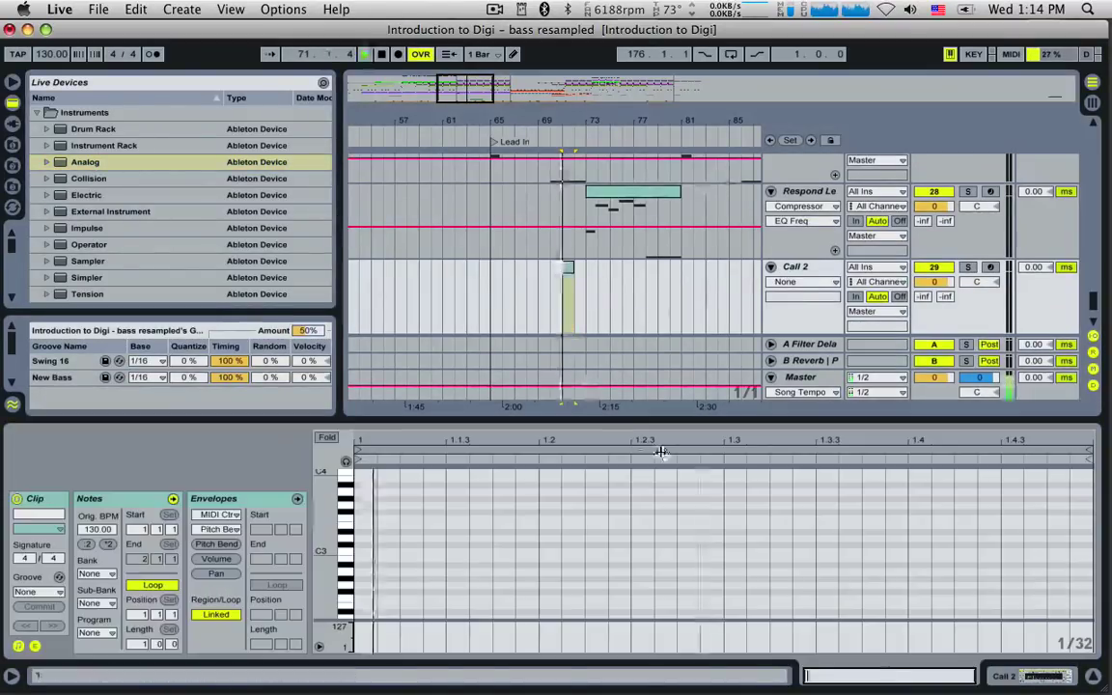
double_click(800, 591)
left_click_drag(802, 589, 831, 591)
double_click(968, 588)
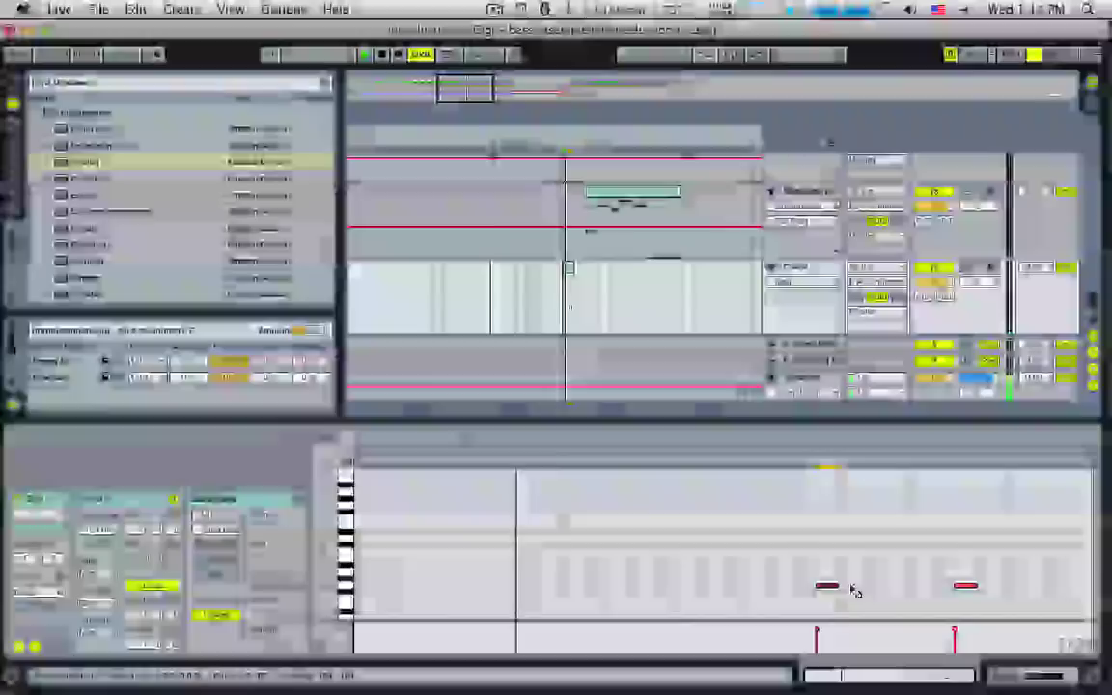
left_click_drag(831, 588, 874, 588)
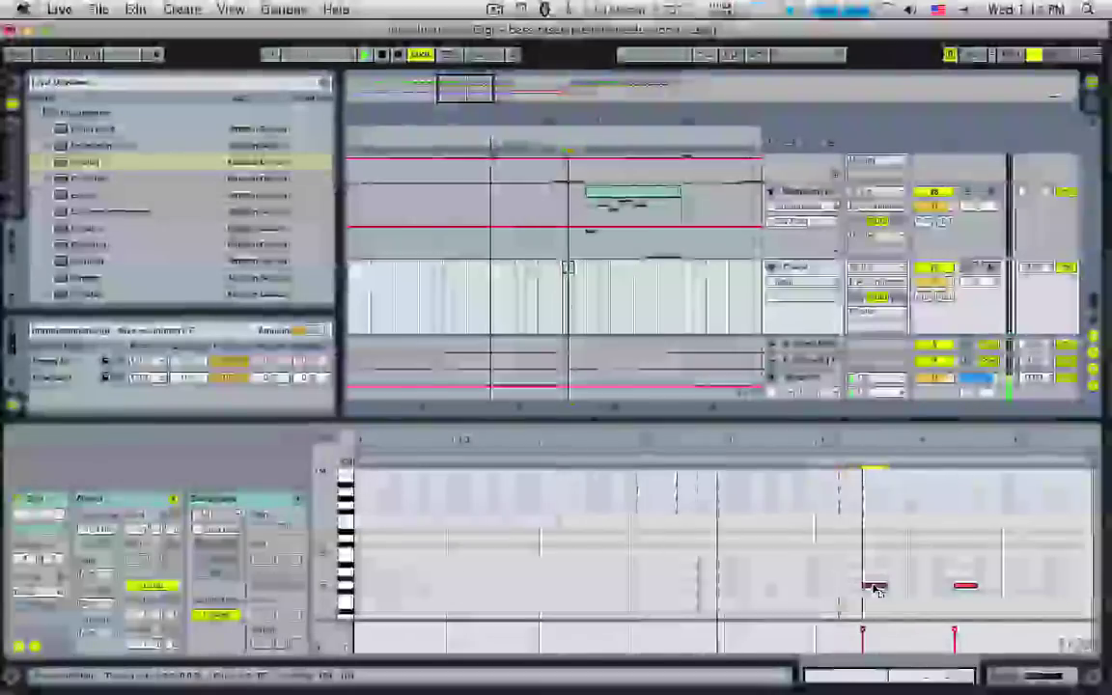
mouse_move(968, 589)
left_mouse_down()
mouse_move(1029, 579)
mouse_move(864, 596)
mouse_move(887, 598)
left_mouse_up()
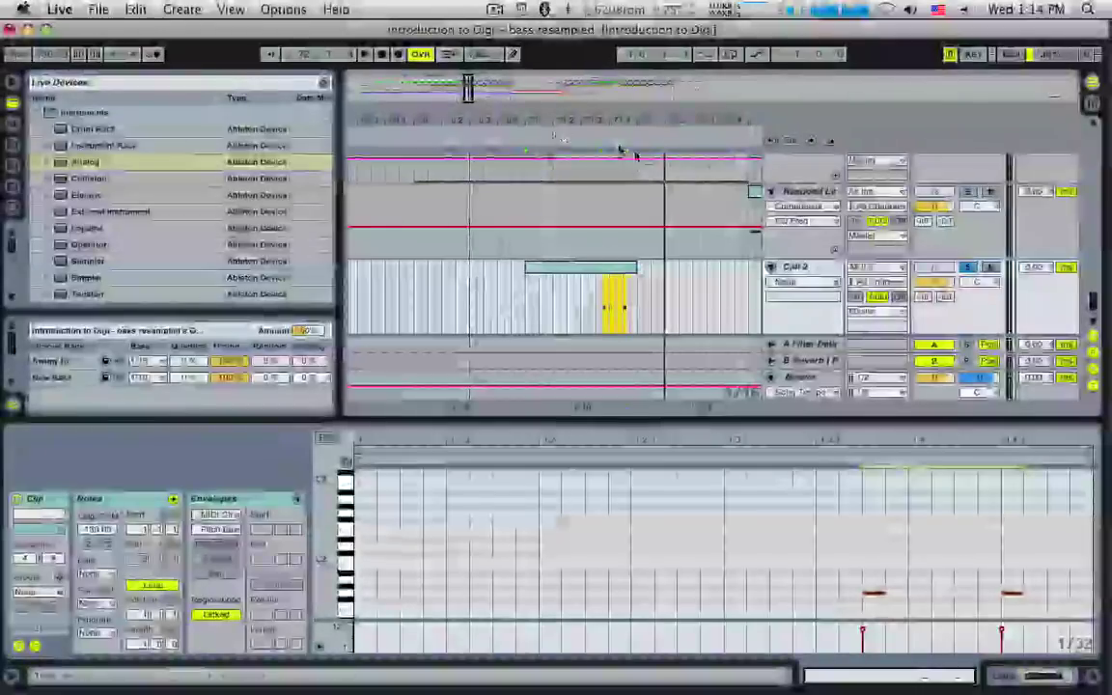
Set the arrangement loop to start at 71.3.1 with a length of 0.2.0, covering the Call 2 notes.
left_click(588, 131)
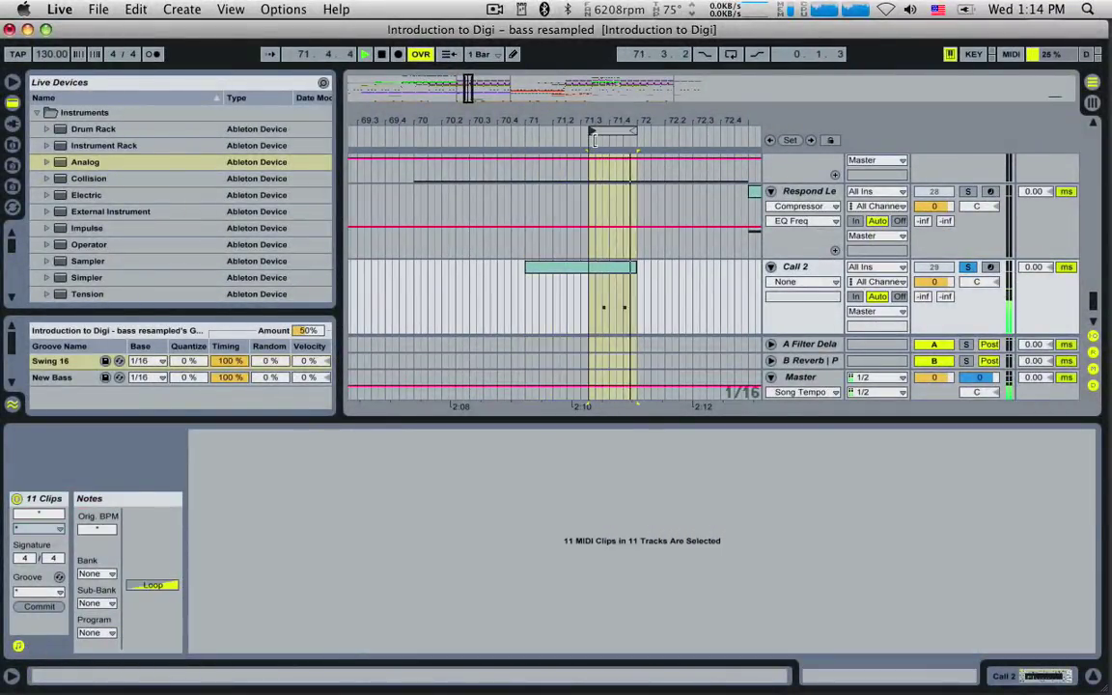
left_click_drag(592, 139, 583, 139)
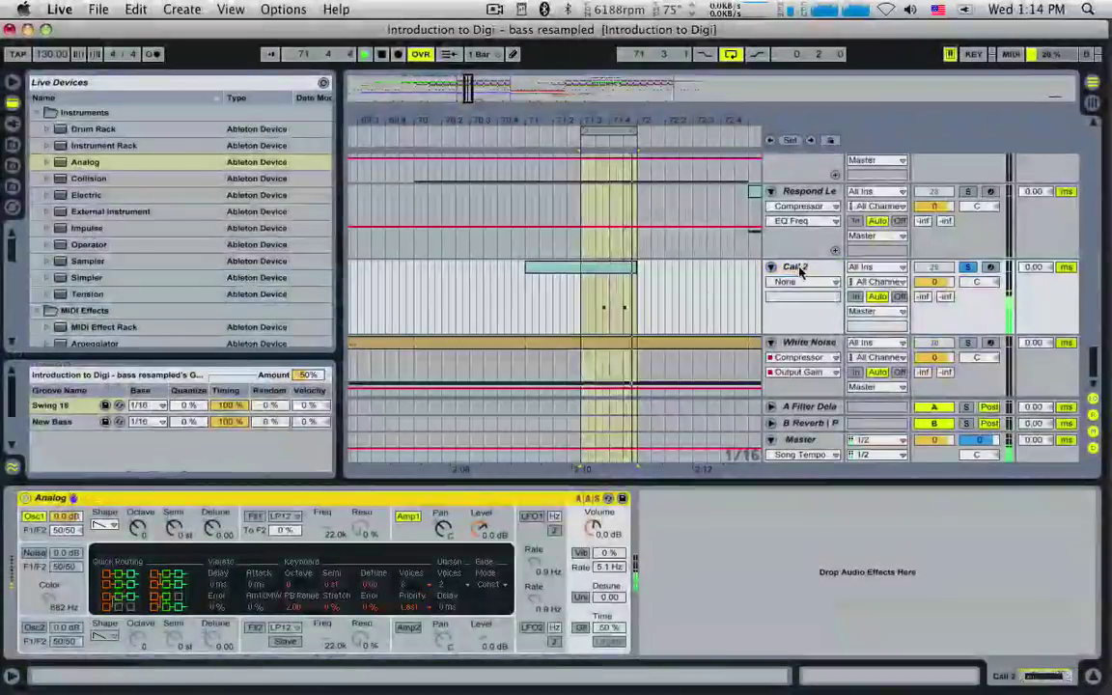
Set Analog's Osc1 to the rectangle wave and enable Filter 1 with its frequency at 1.6k.
left_click(108, 527)
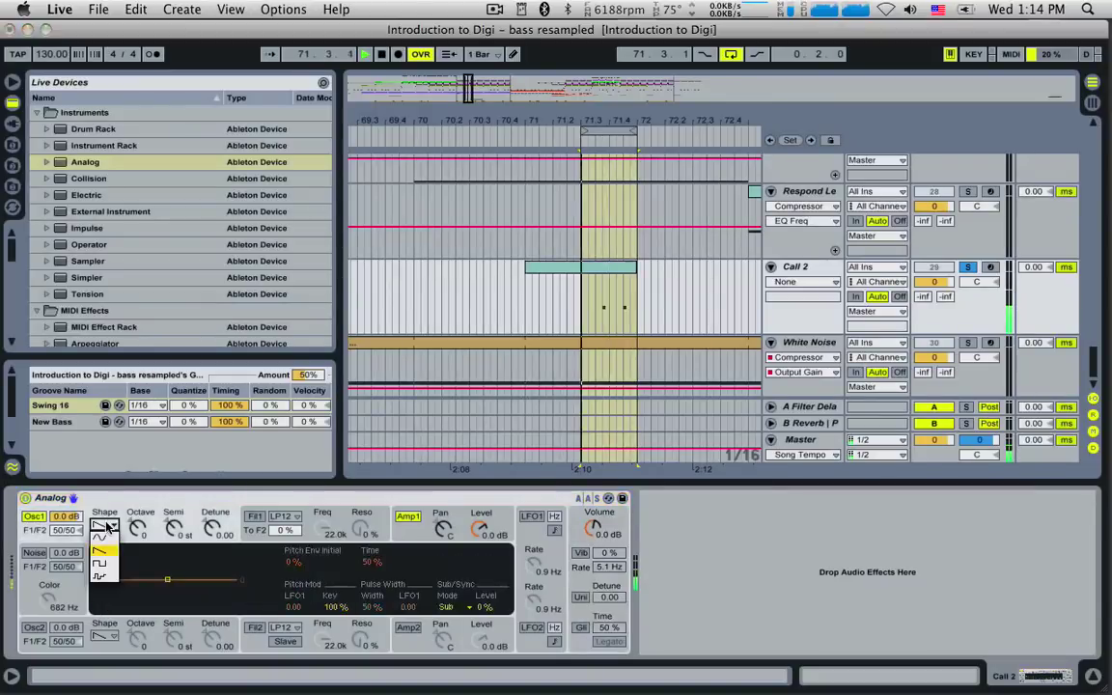
left_click(103, 564)
left_click(420, 538)
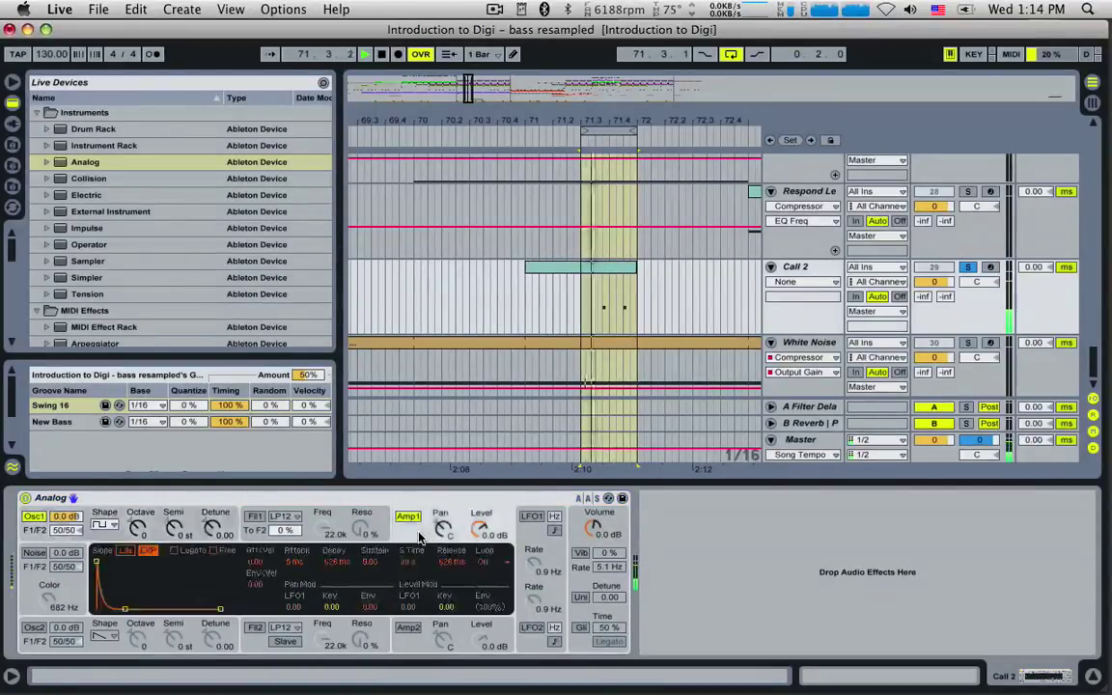
left_click(256, 517)
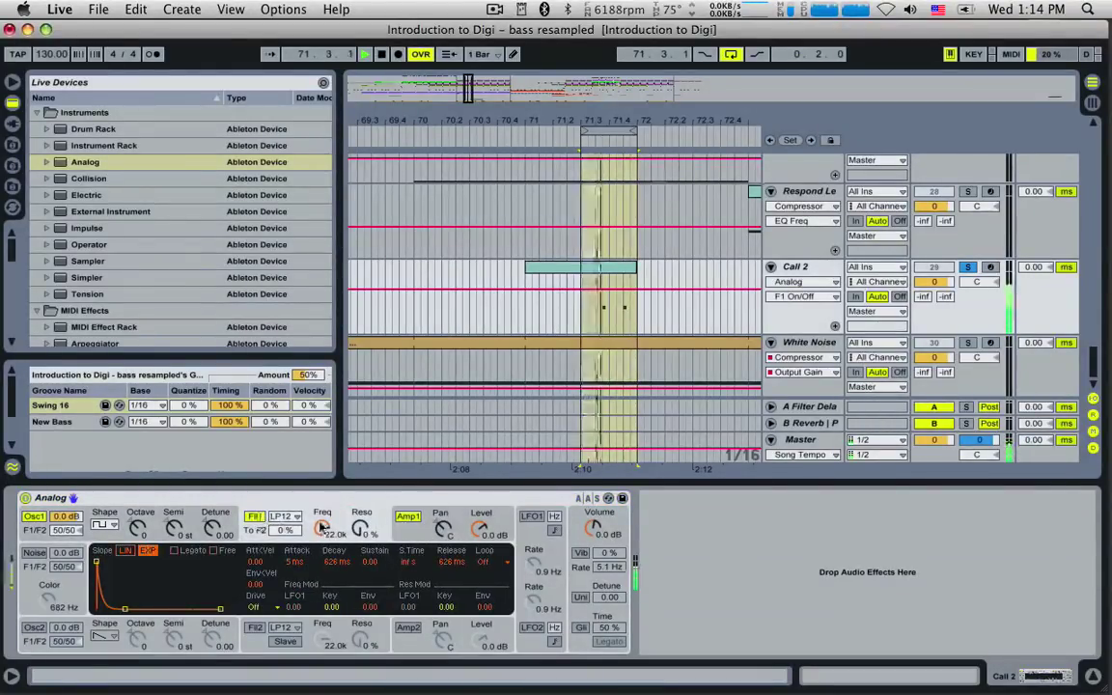
left_click_drag(322, 528, 322, 570)
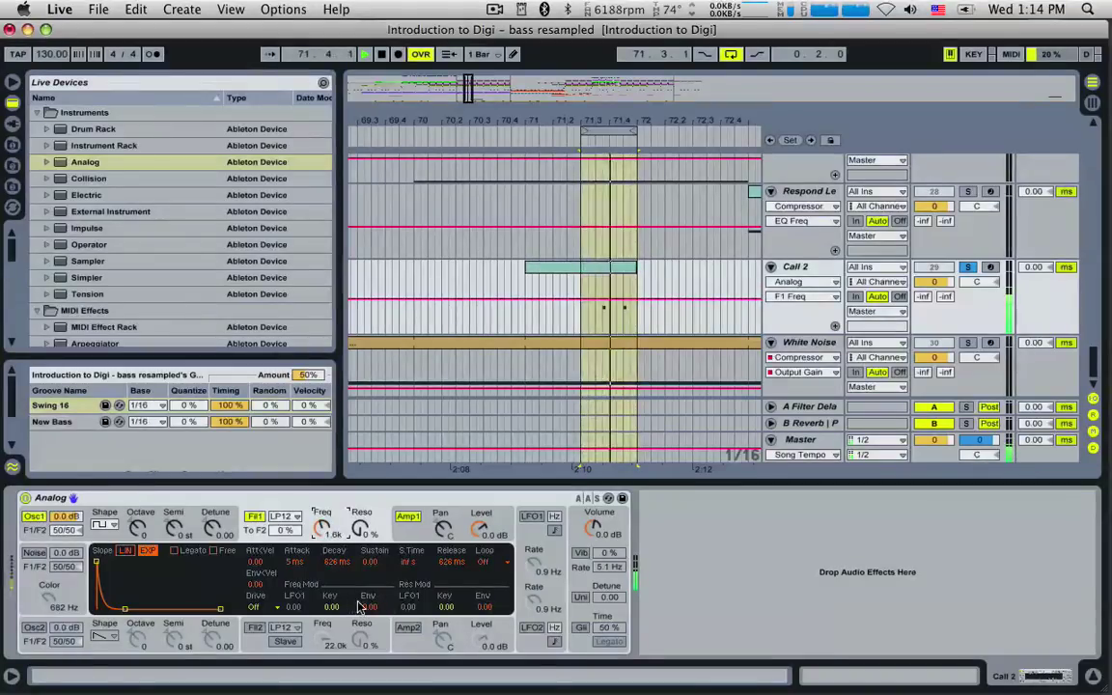
Set the Filter 1 envelope to a frequency modulation of 16.00 with 81 ms decay, and lower Osc1's octave to -1.
left_click_drag(359, 606, 359, 584)
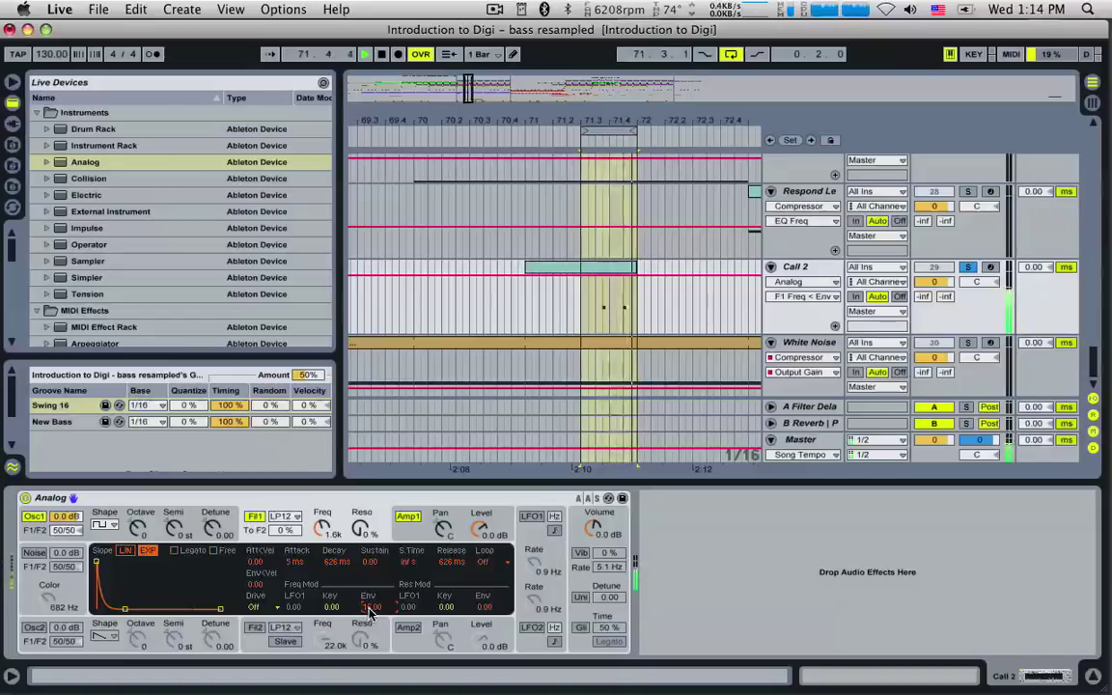
left_click_drag(370, 606, 370, 627)
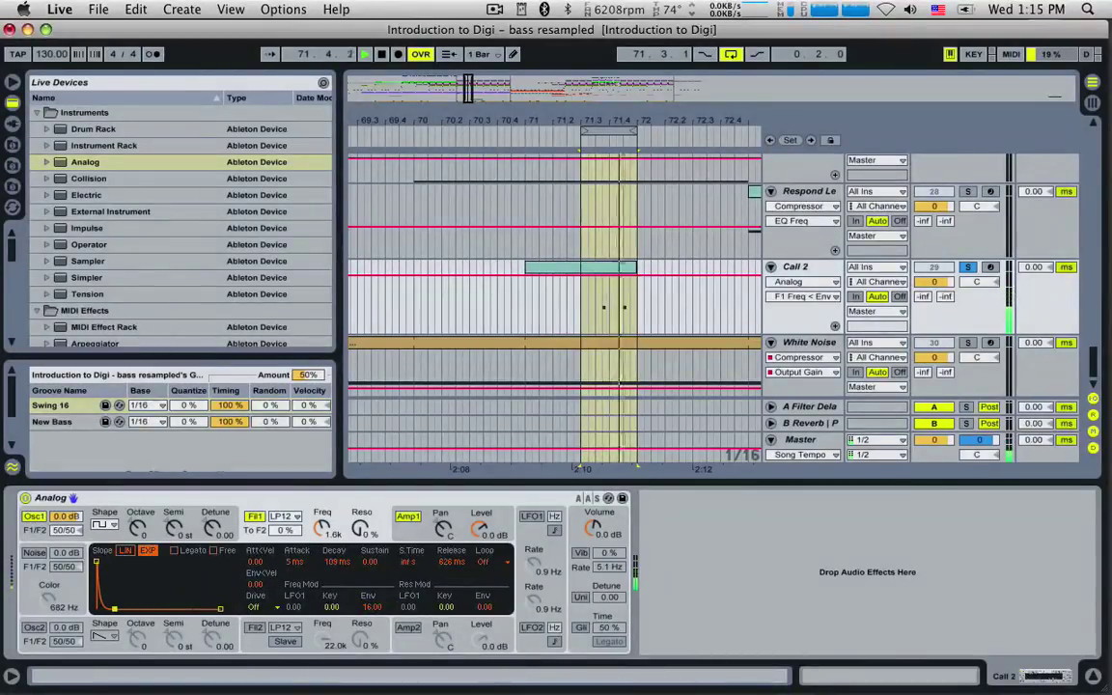
left_click(147, 552)
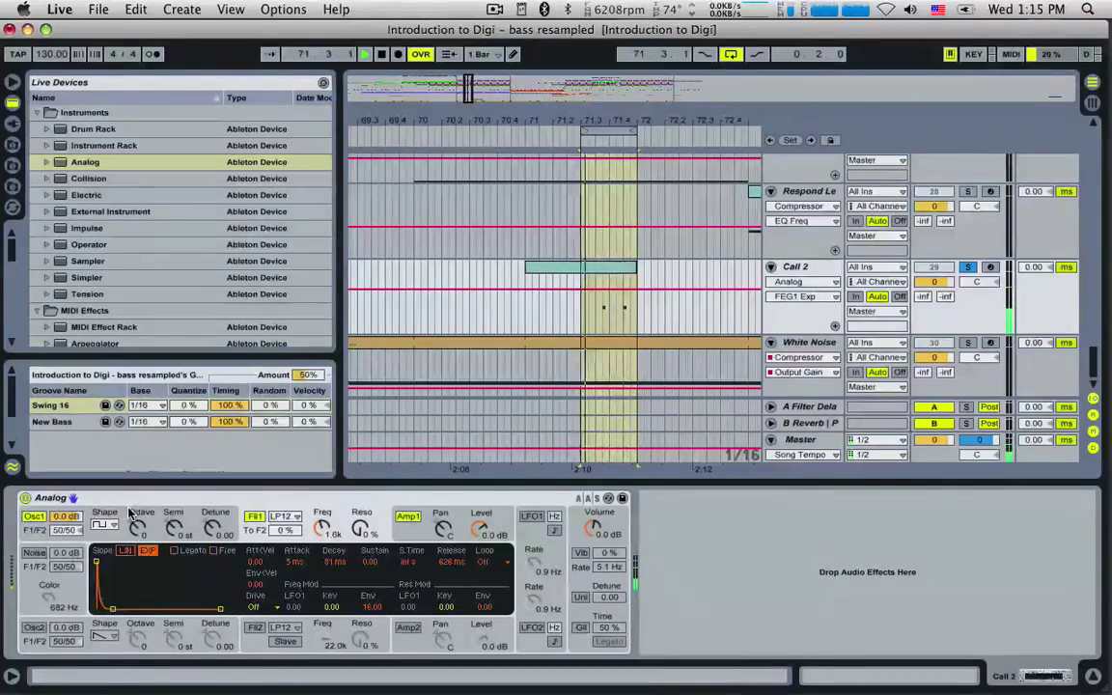
left_click_drag(138, 530, 138, 543)
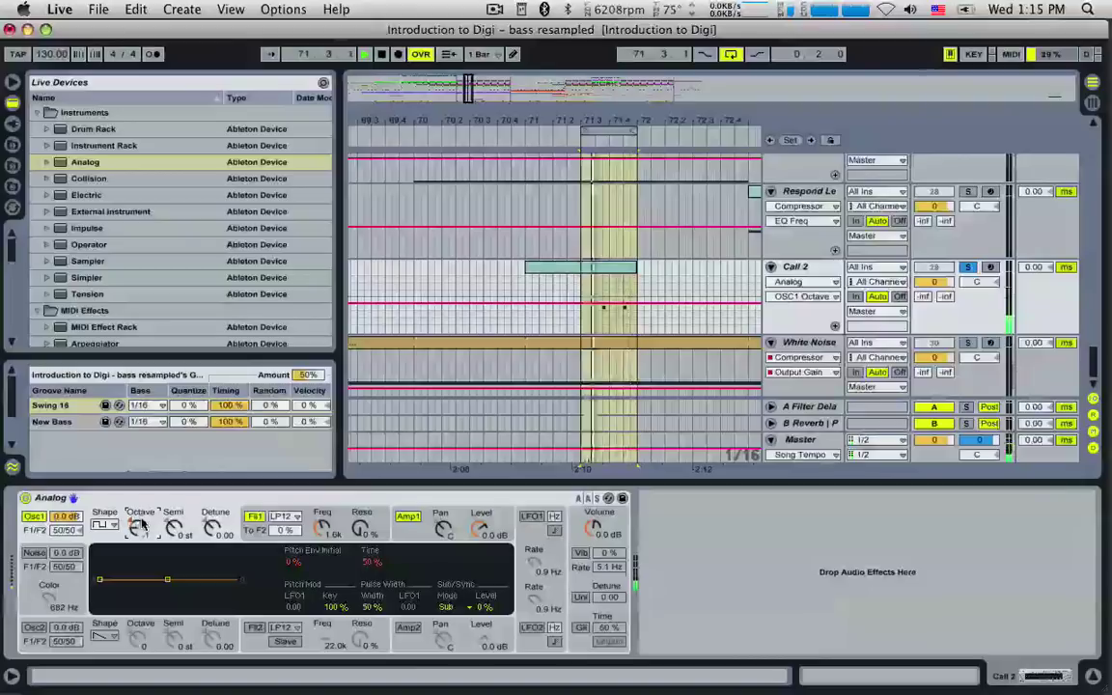
Add the Chorus audio effect after Analog on the Call 2 track.
scroll(157, 227, "down", 10)
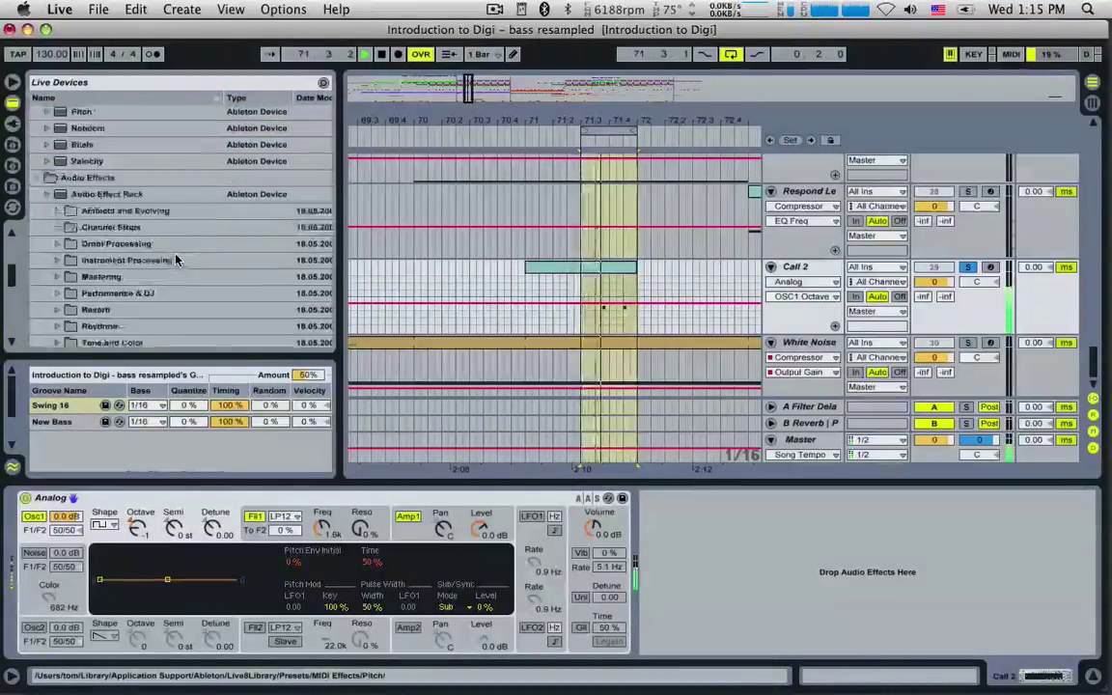
scroll(174, 260, "up", 3)
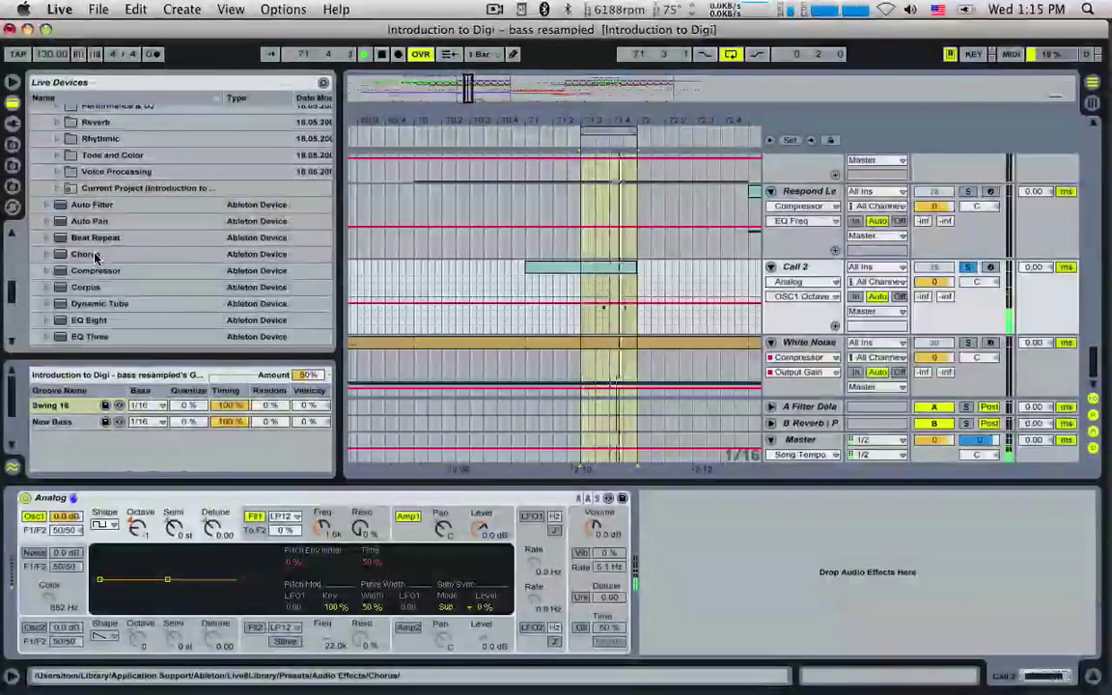
left_click(95, 254)
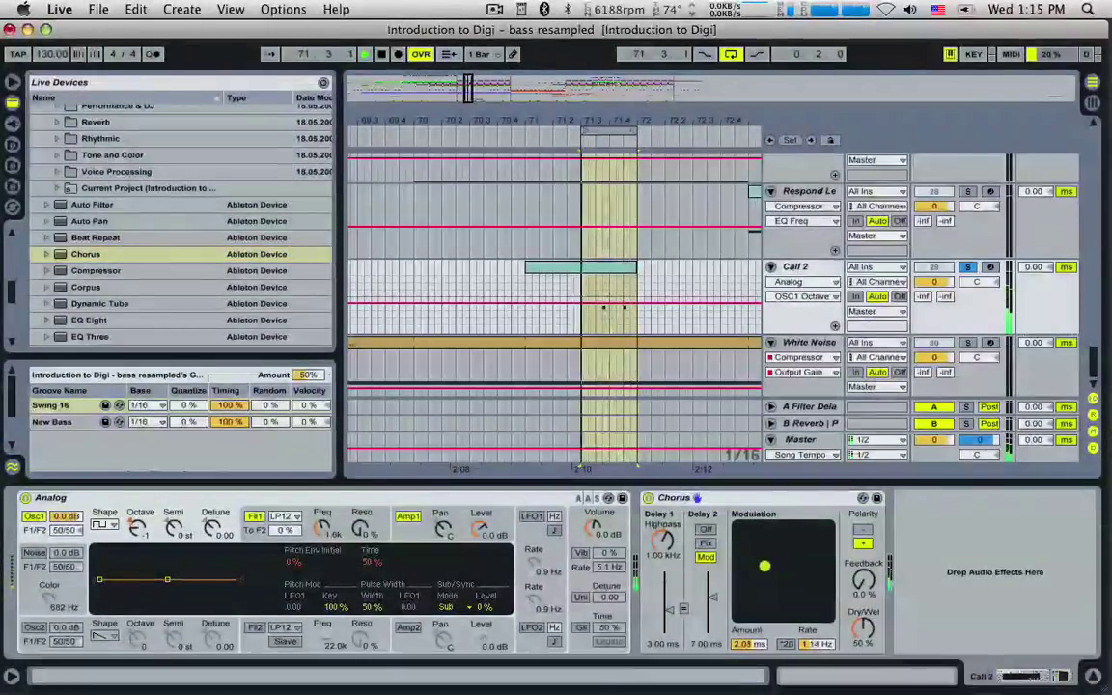
Add EQ Eight after Chorus and make band 1 a low cut at about 133 Hz with a Q of about 1.59.
scroll(104, 296, "down", 1)
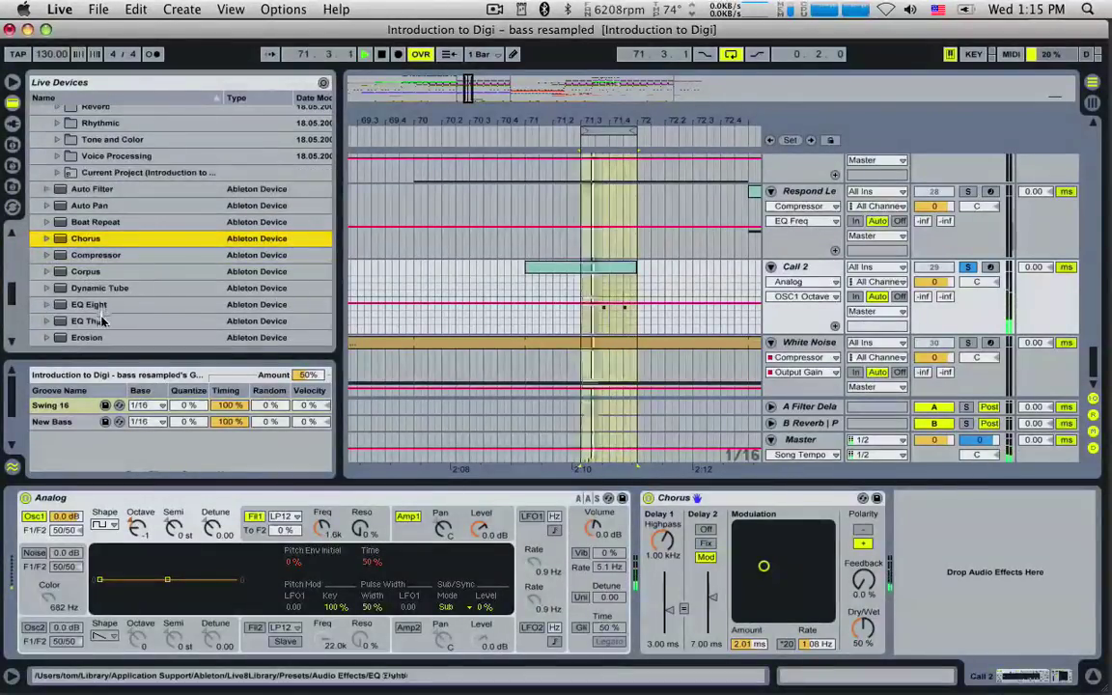
left_click(96, 305)
left_click_drag(964, 584, 962, 583)
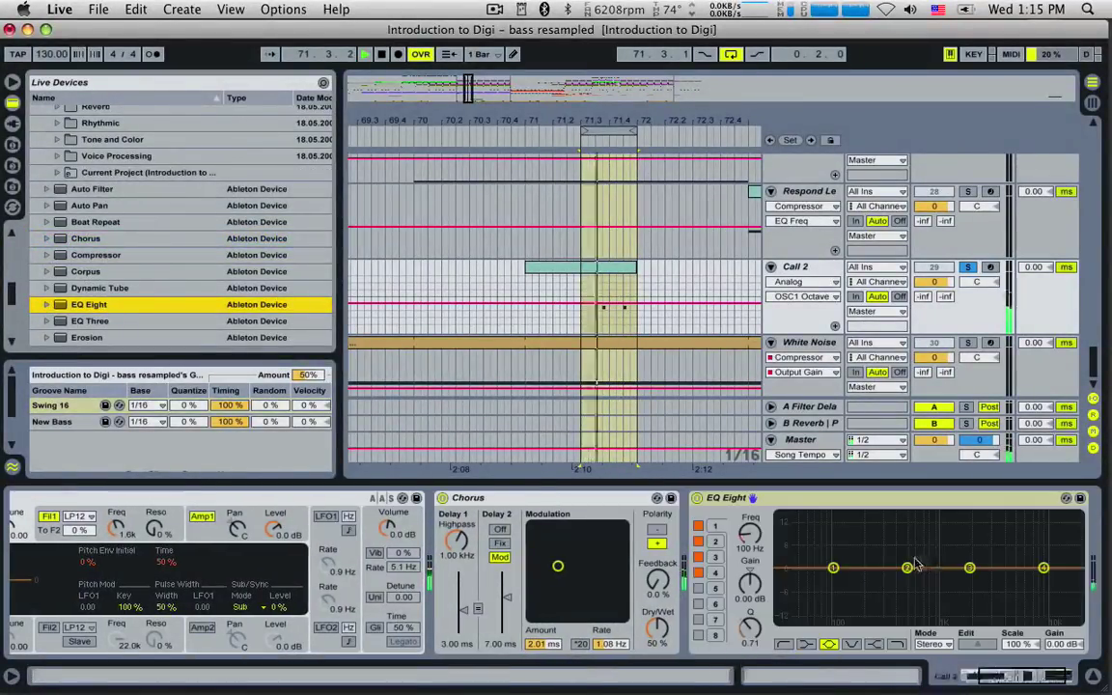
left_click(786, 644)
left_click_drag(835, 581, 845, 564)
scroll(897, 607, "right", 3)
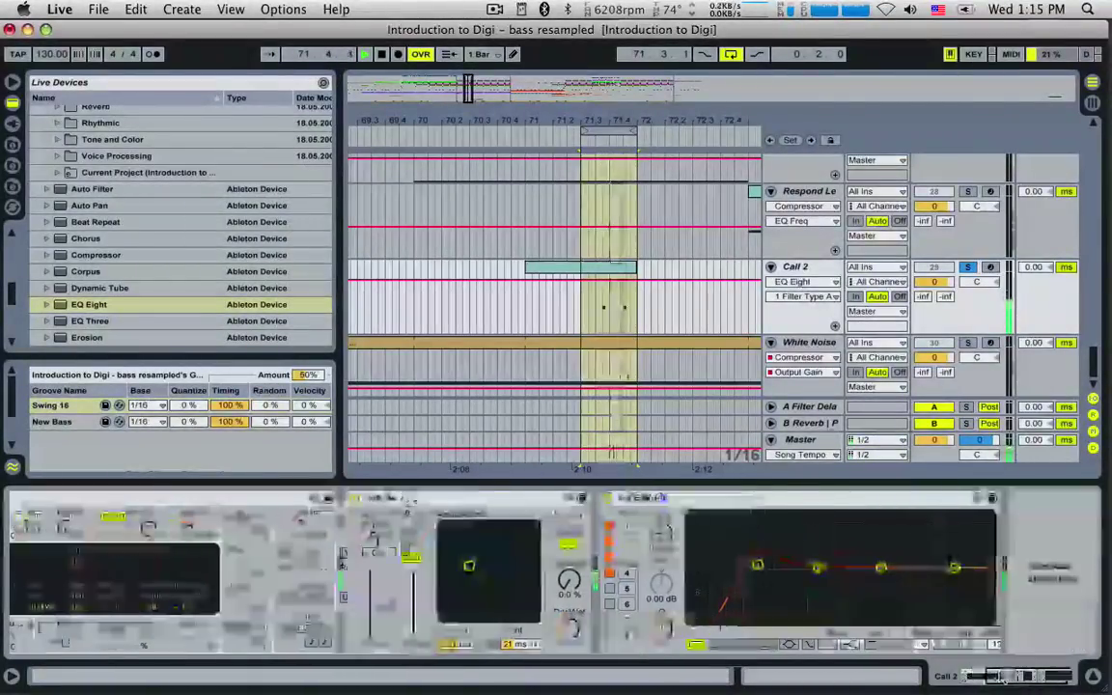
Add a Limiter after EQ Eight and raise its gain to about 18.2 dB.
scroll(166, 303, "up", 3)
scroll(166, 302, "down", 5)
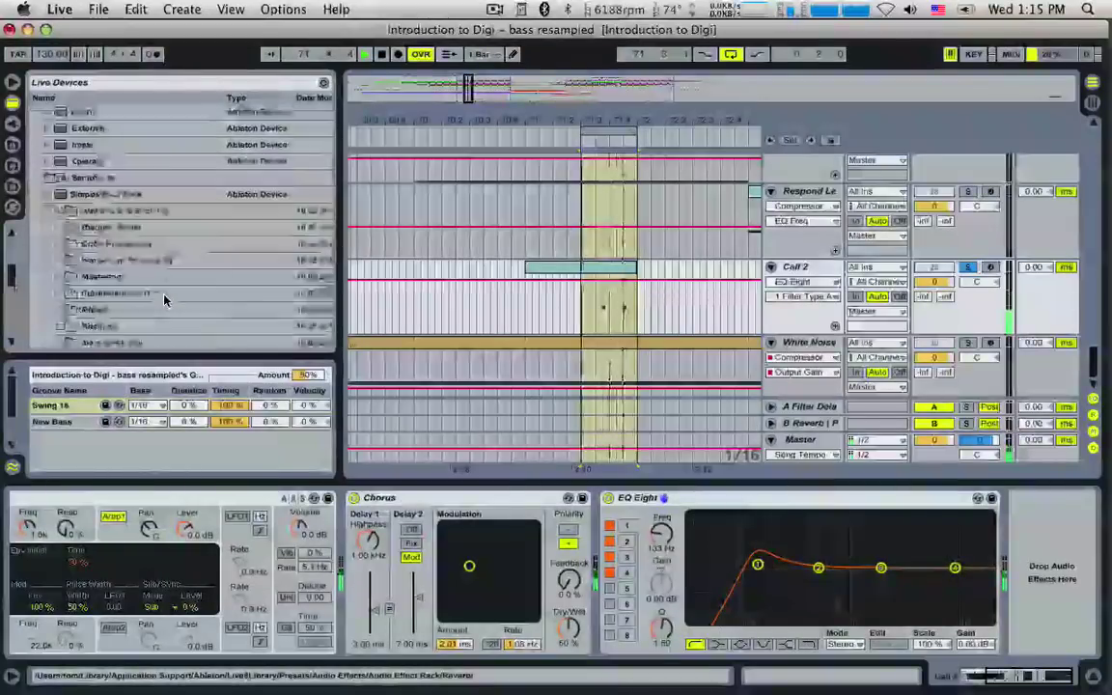
scroll(164, 302, "down", 4)
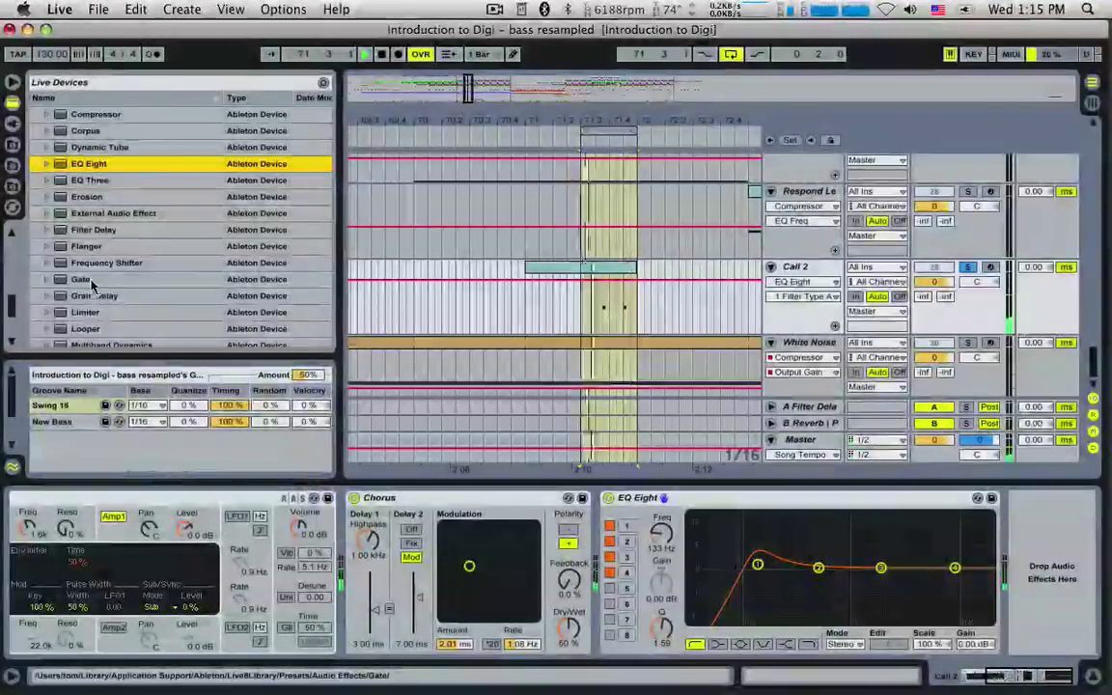
left_click(97, 281)
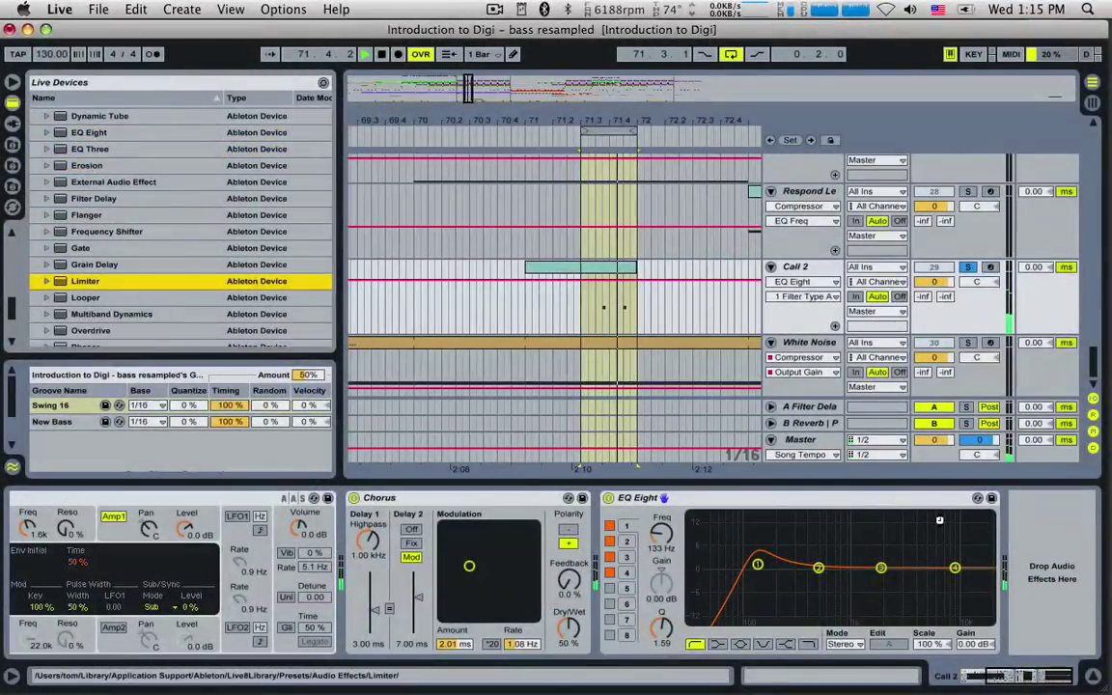
left_click_drag(973, 557, 1017, 519)
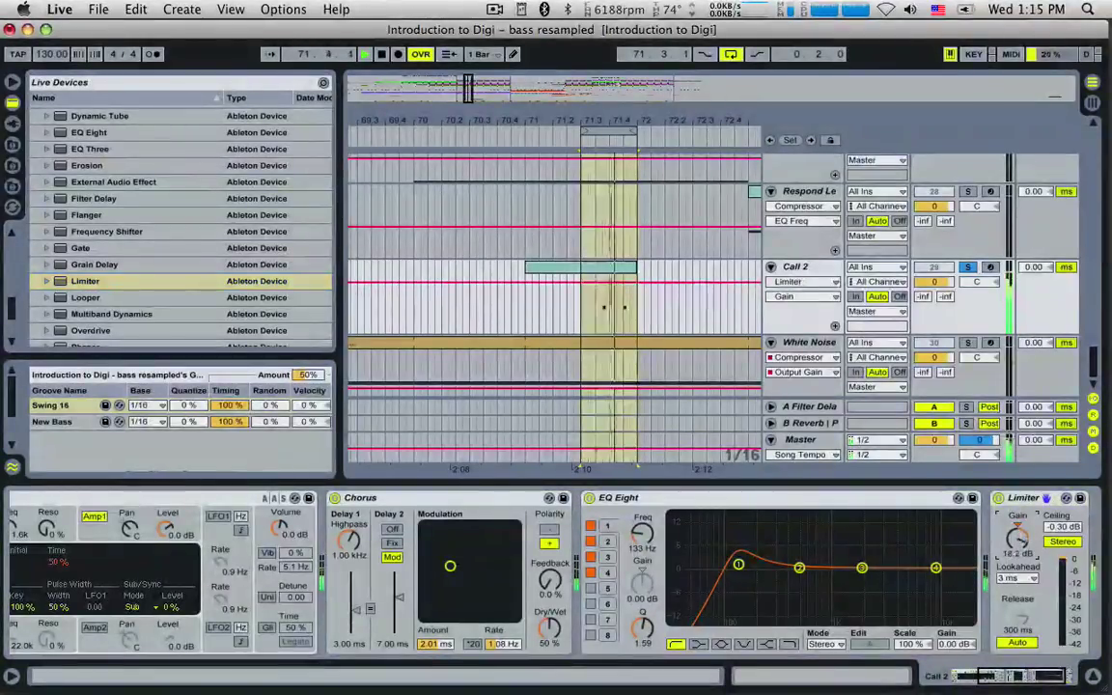
Shorten the release of Analog's Amp1 envelope to about 150 ms and stop playback.
left_click(994, 677)
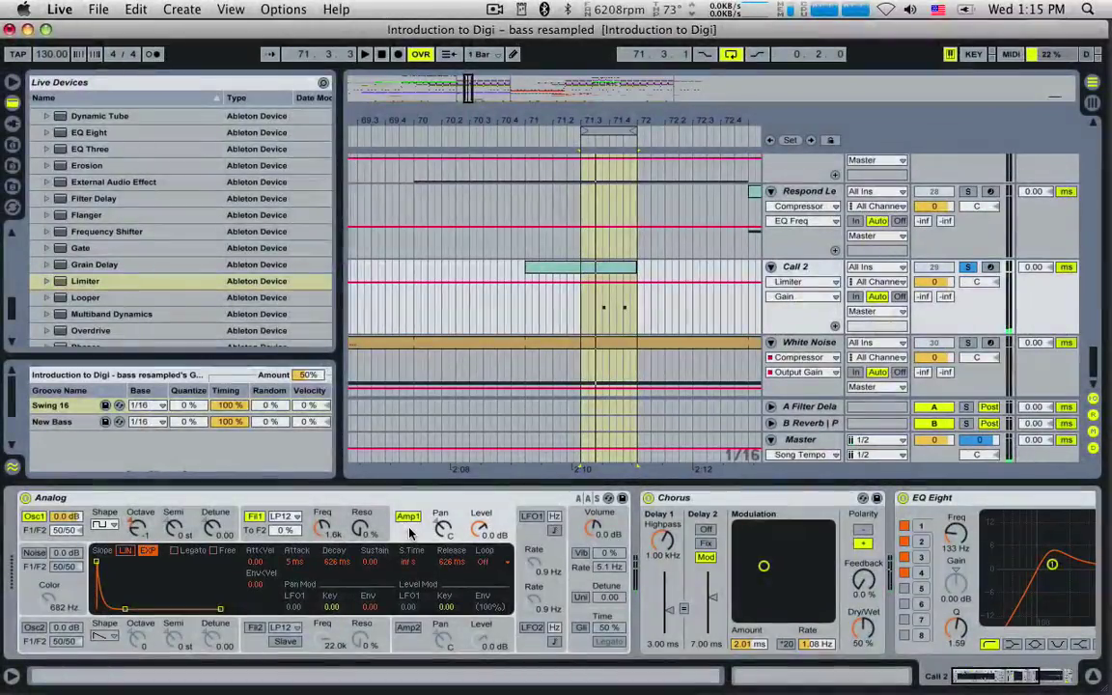
left_click_drag(450, 561, 450, 618)
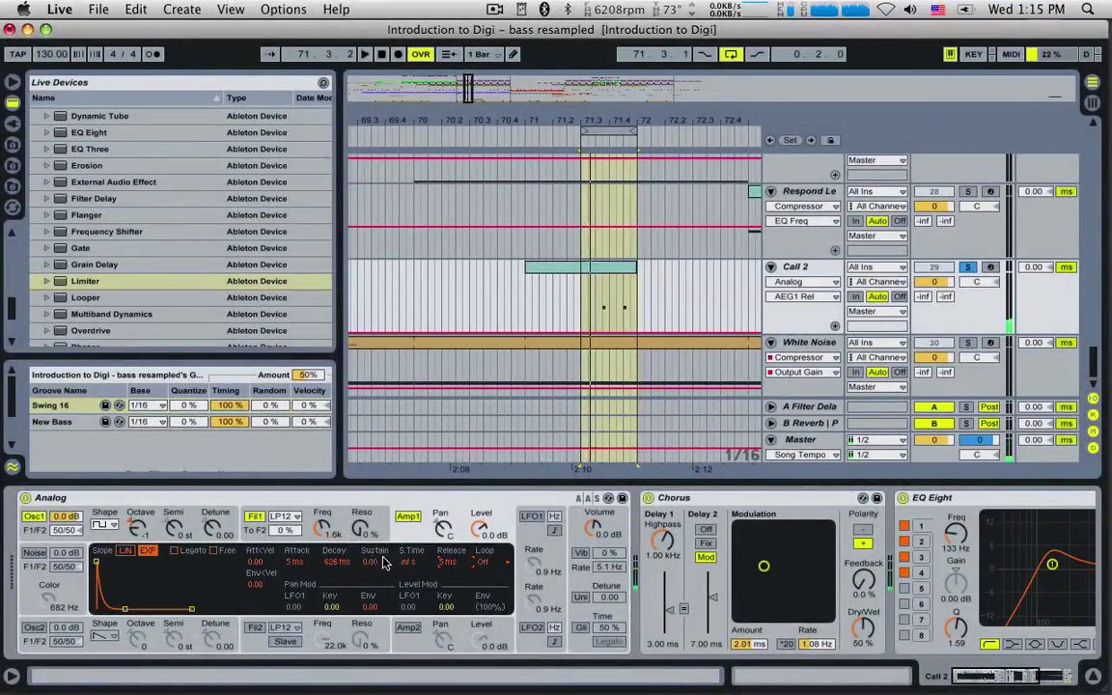
left_click_drag(449, 568, 449, 541)
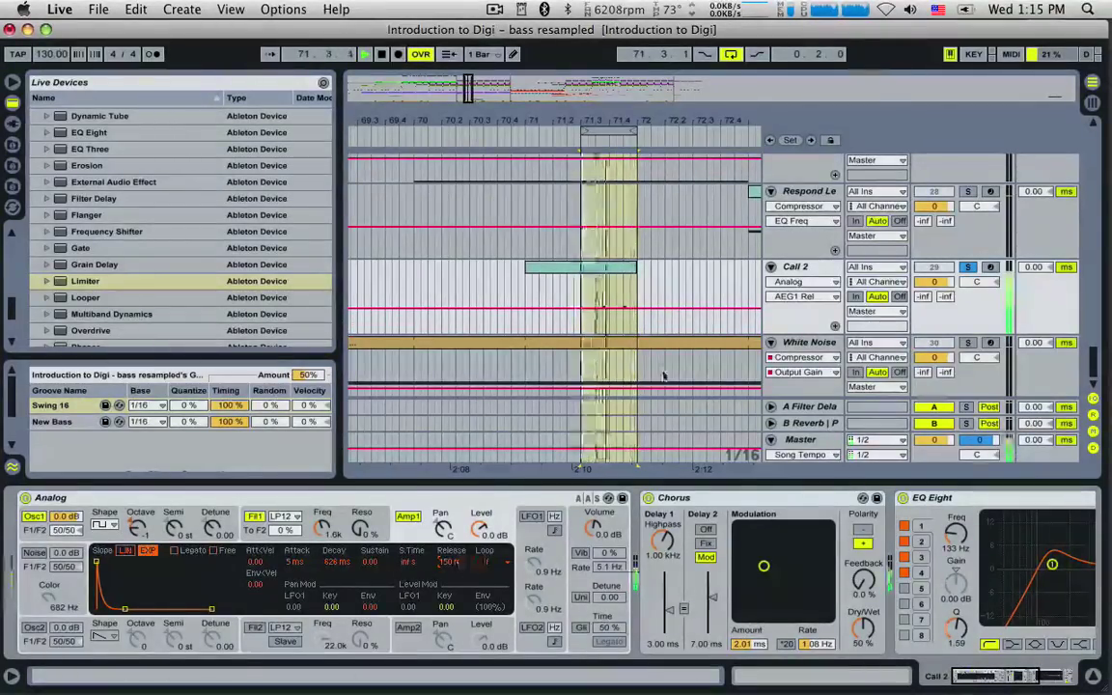
key("space")
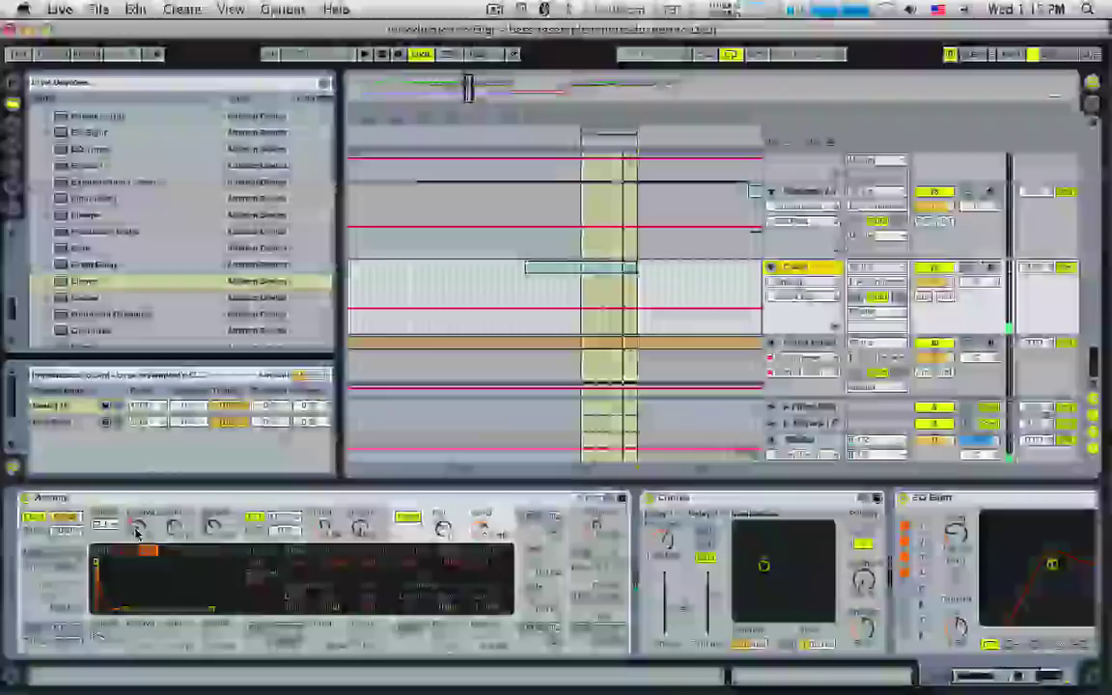
Try Osc1 at octave 0 in the full mix and return it to -1.
left_click(138, 528)
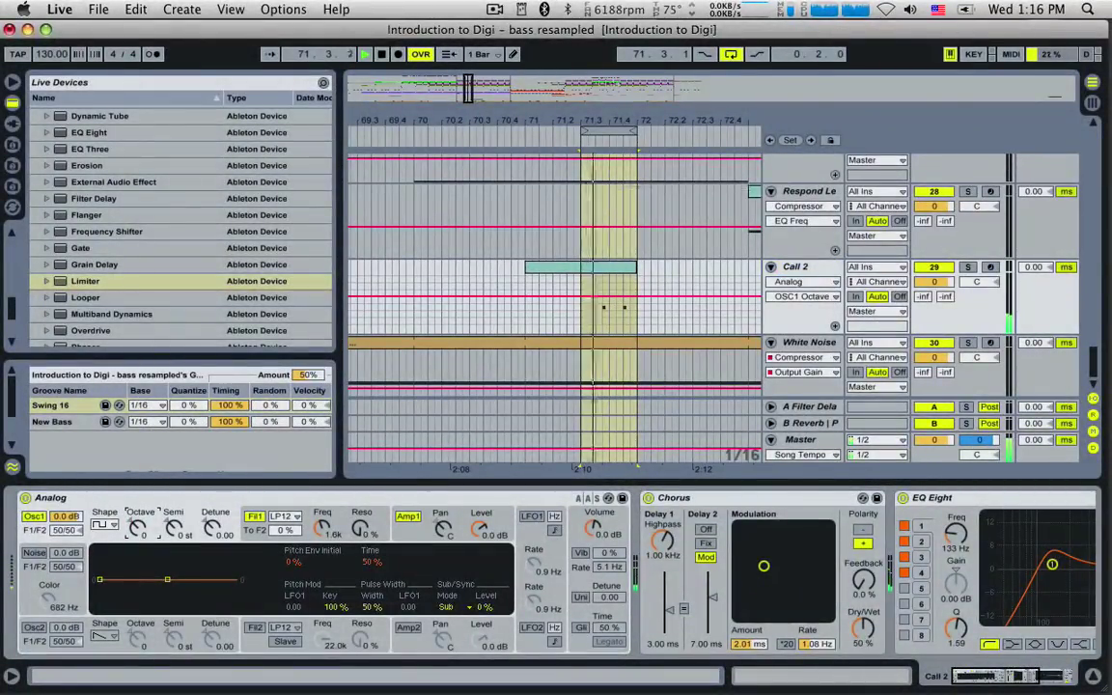
key("Down")
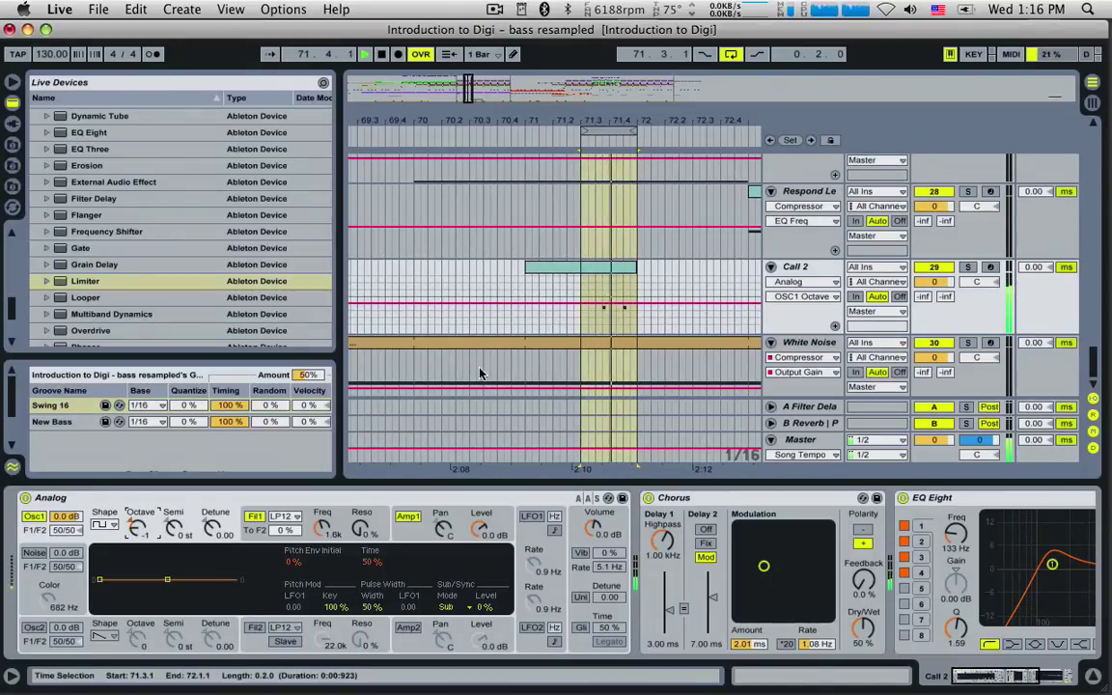
left_click(604, 290)
Solo Call 2, restart playback, and enable Analog's Osc2 with the rectangle wave.
left_click(904, 270)
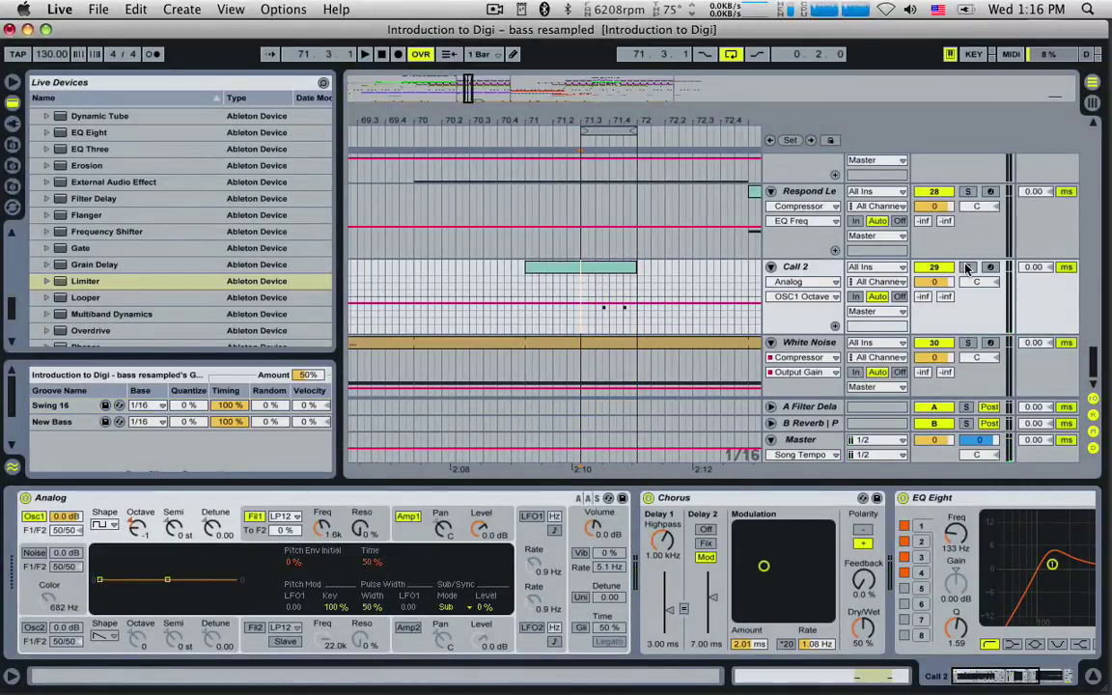
left_click(968, 268)
key("space")
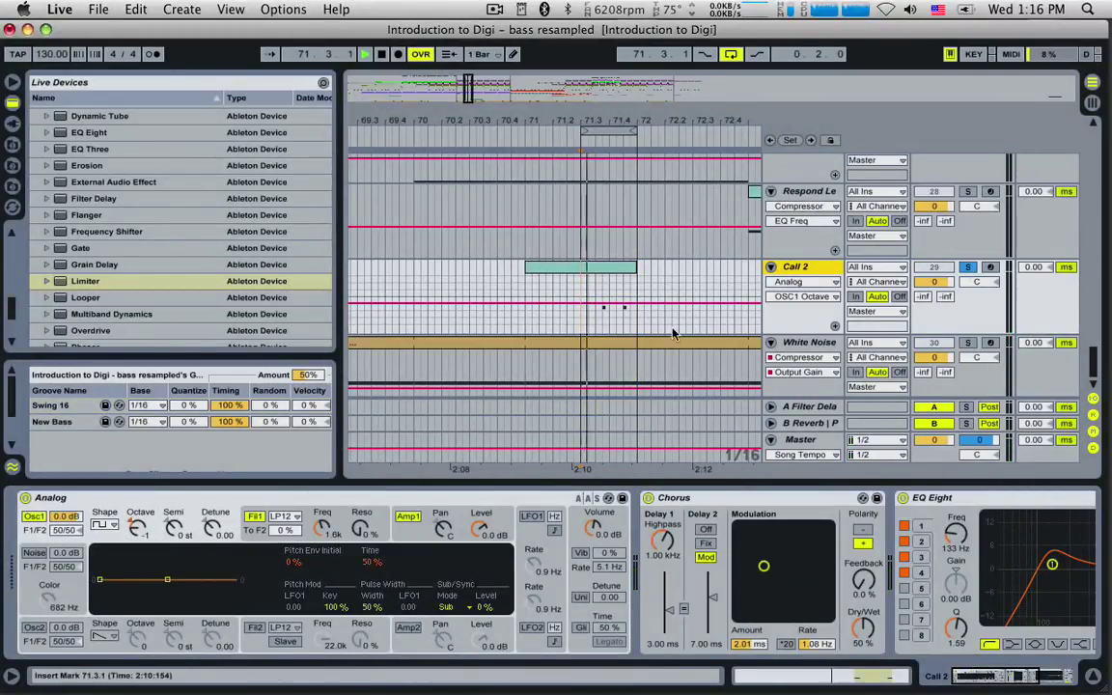
left_click(36, 628)
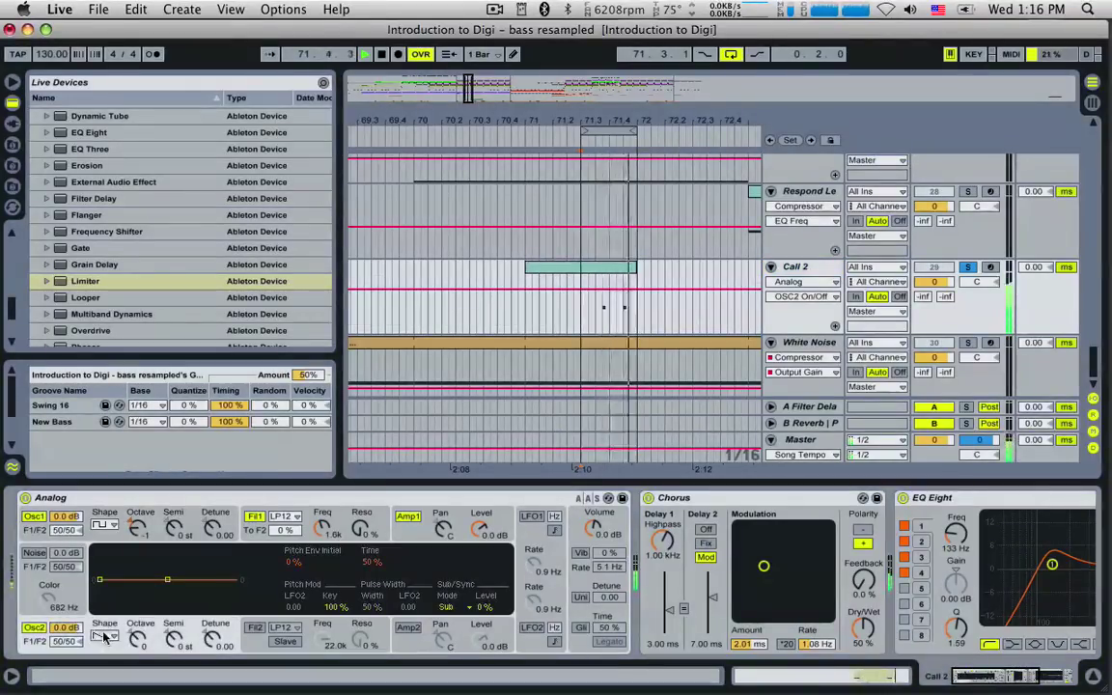
left_click(104, 636)
left_click(104, 626)
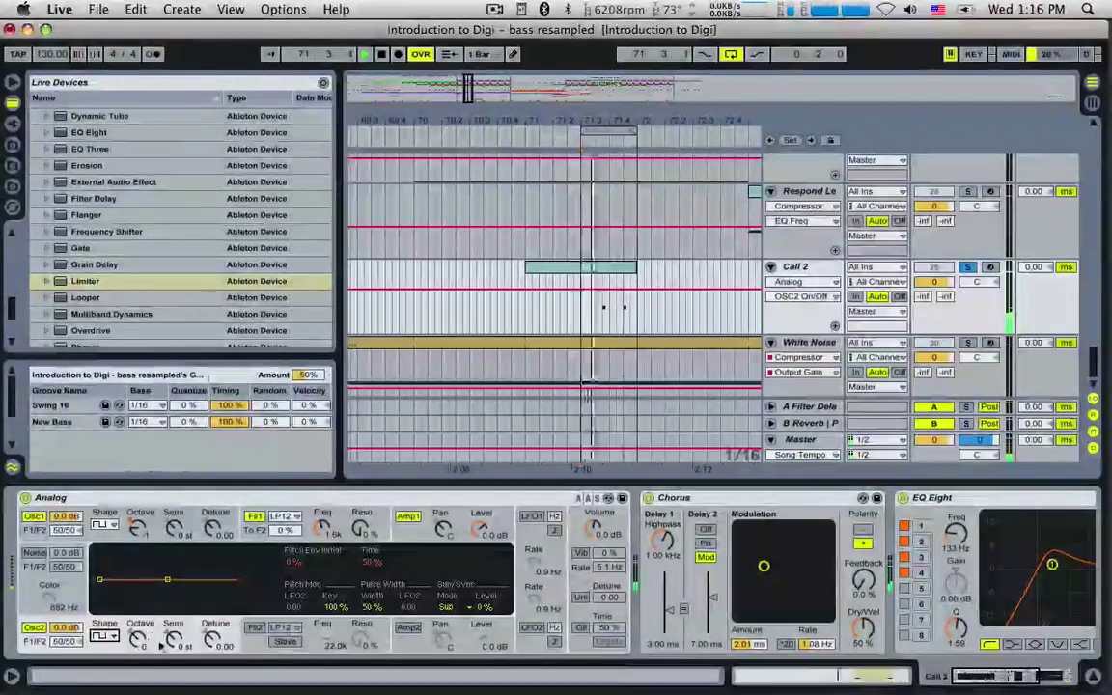
Set the Chorus modulation to about 0.75 ms amount and 0.35 Hz rate, and unsolo Call 2.
left_click_drag(758, 557, 801, 545)
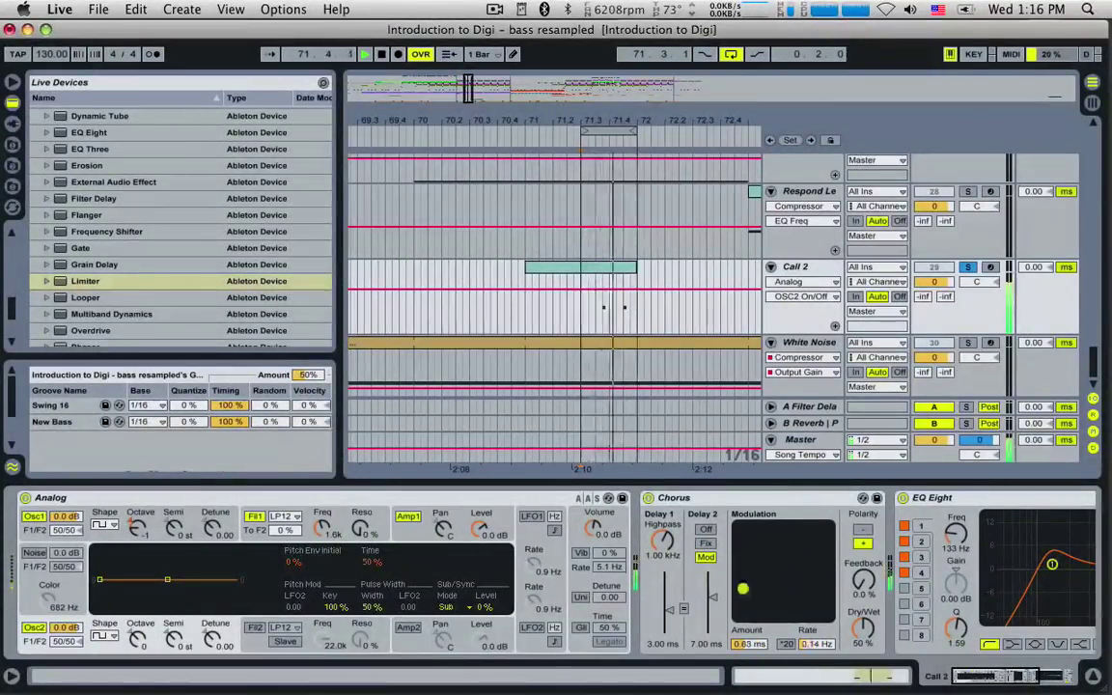
left_click(968, 268)
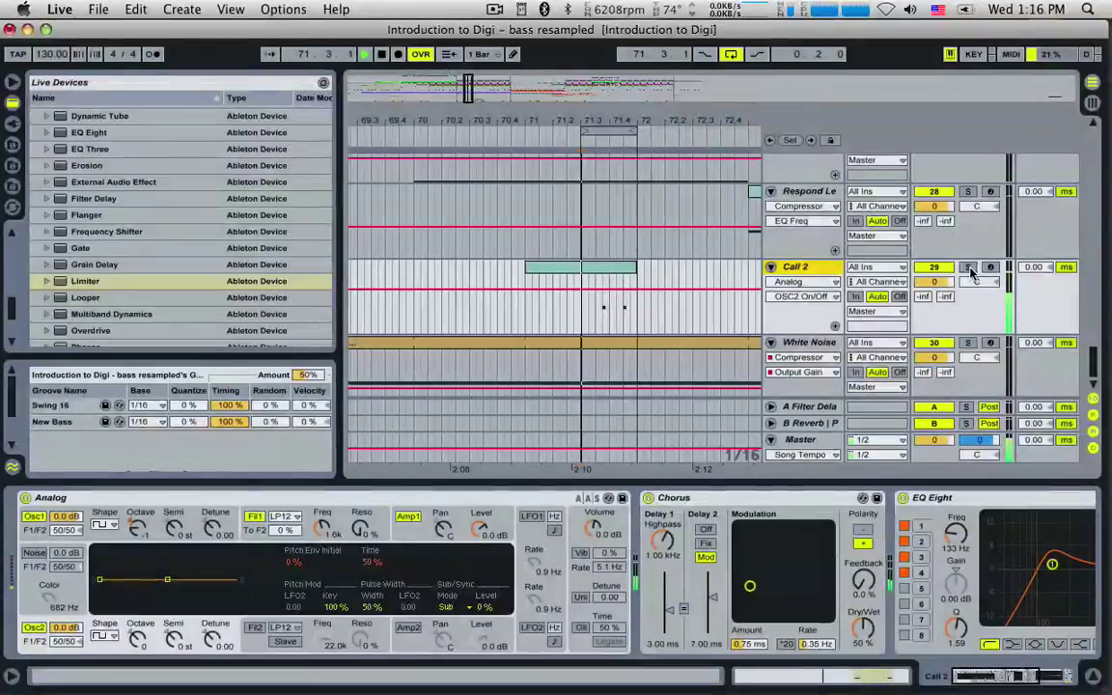
Open the Call 2 clip, fill 1.3 through 1.3.3 with consecutive 1/32 G1 notes, and restart playback.
double_click(578, 268)
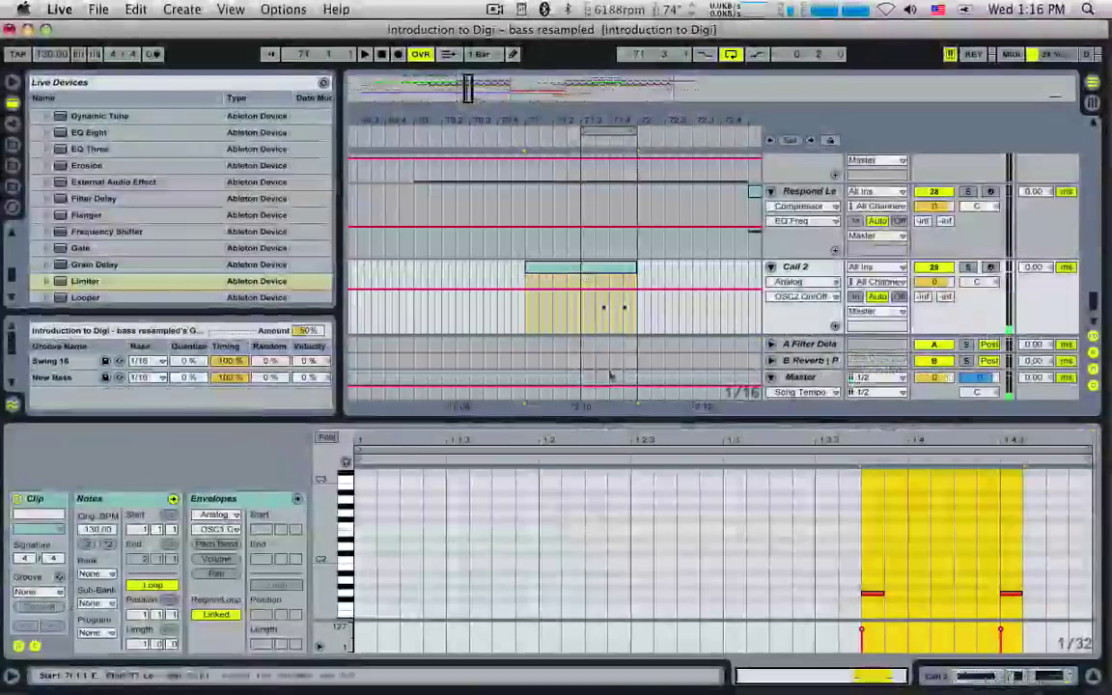
double_click(825, 593)
key("space")
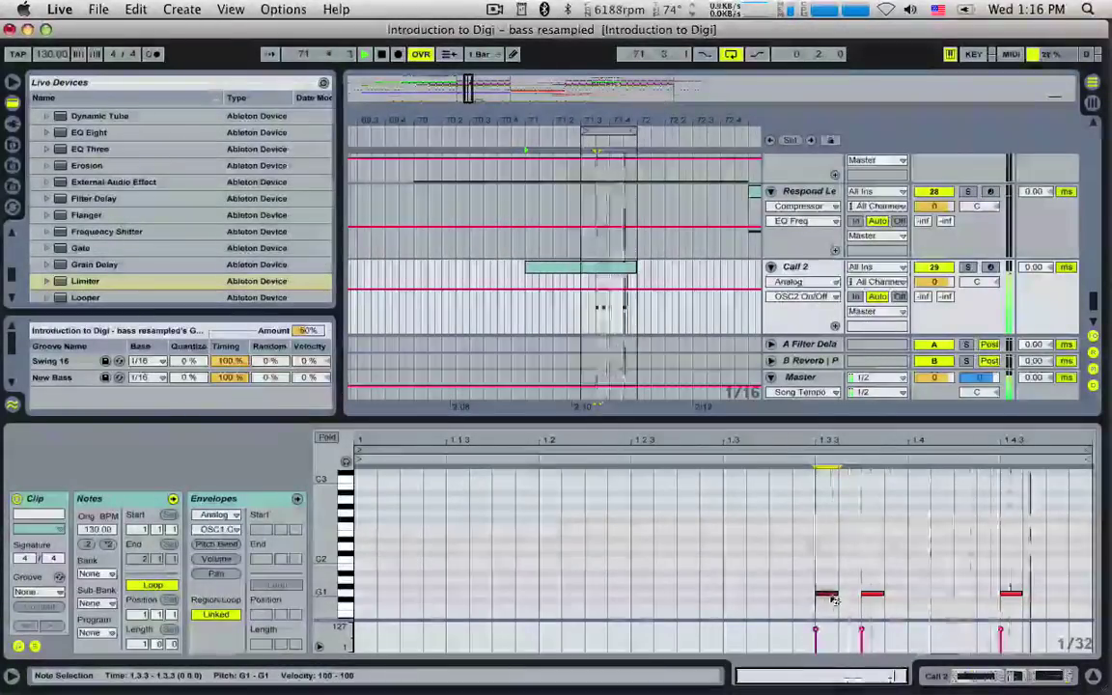
double_click(774, 594)
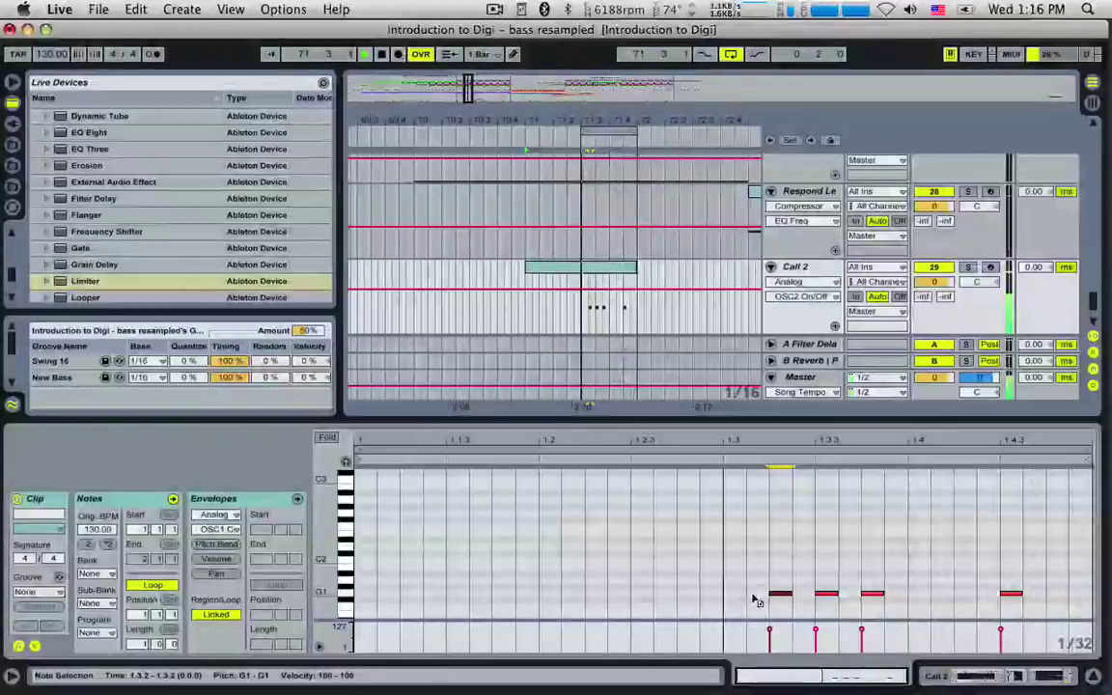
double_click(729, 593)
double_click(798, 594)
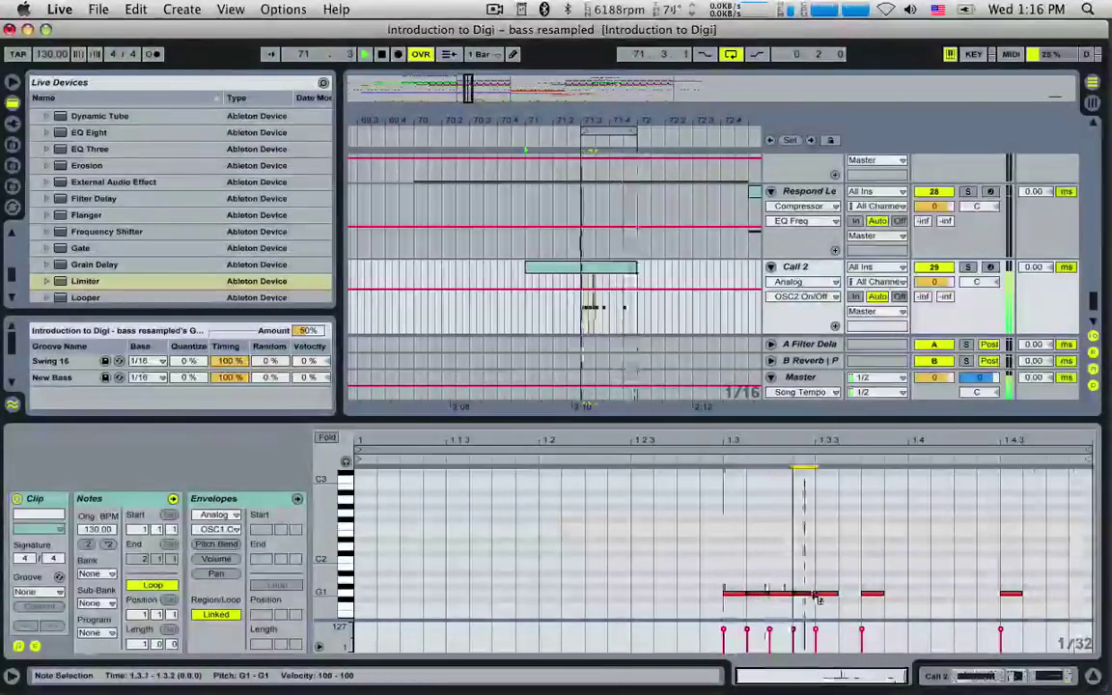
Shorten the four G1 notes before 1.3.3 to brief stabs and delete the second and fourth of them.
left_click_drag(731, 586, 792, 594)
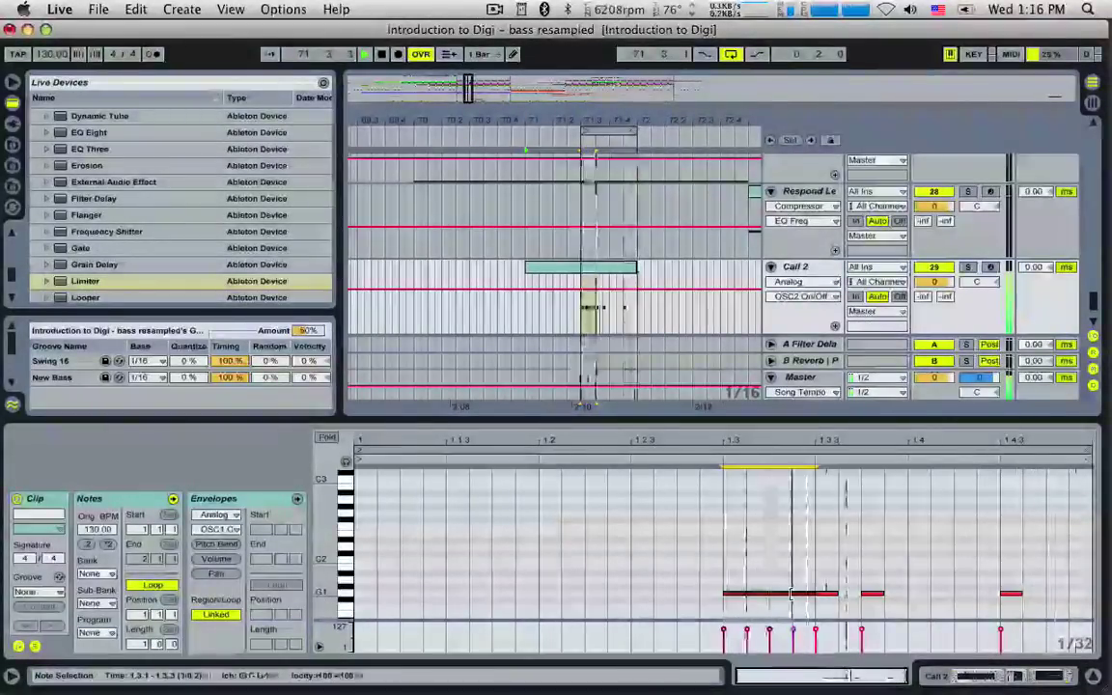
left_click(773, 594)
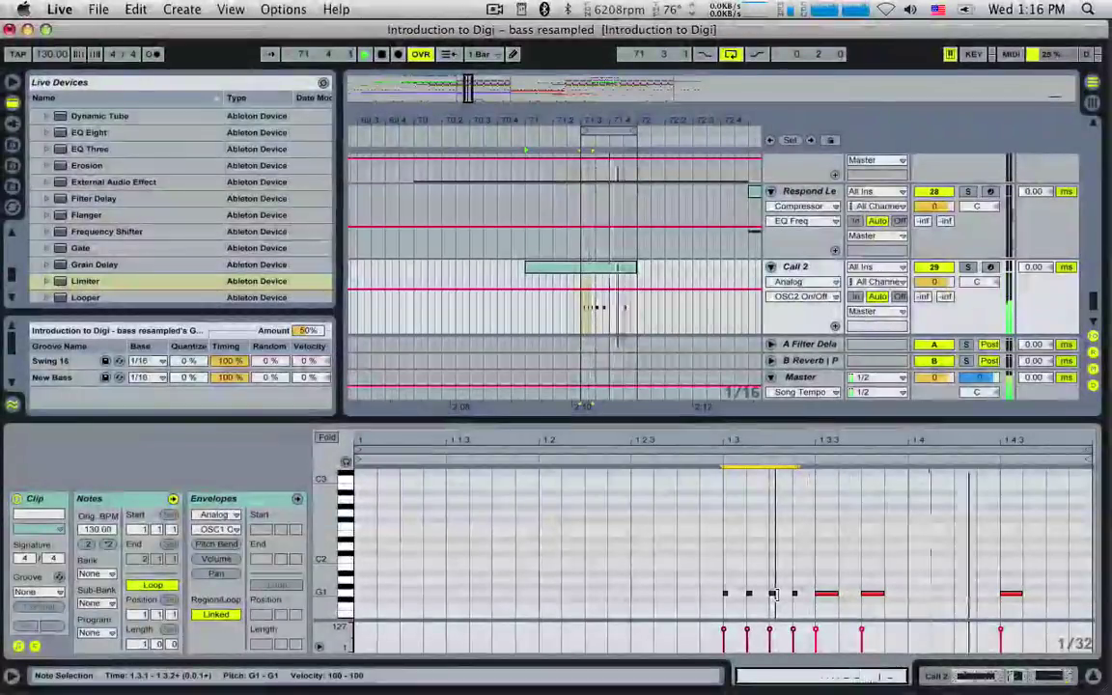
left_click(751, 592)
left_click(795, 593)
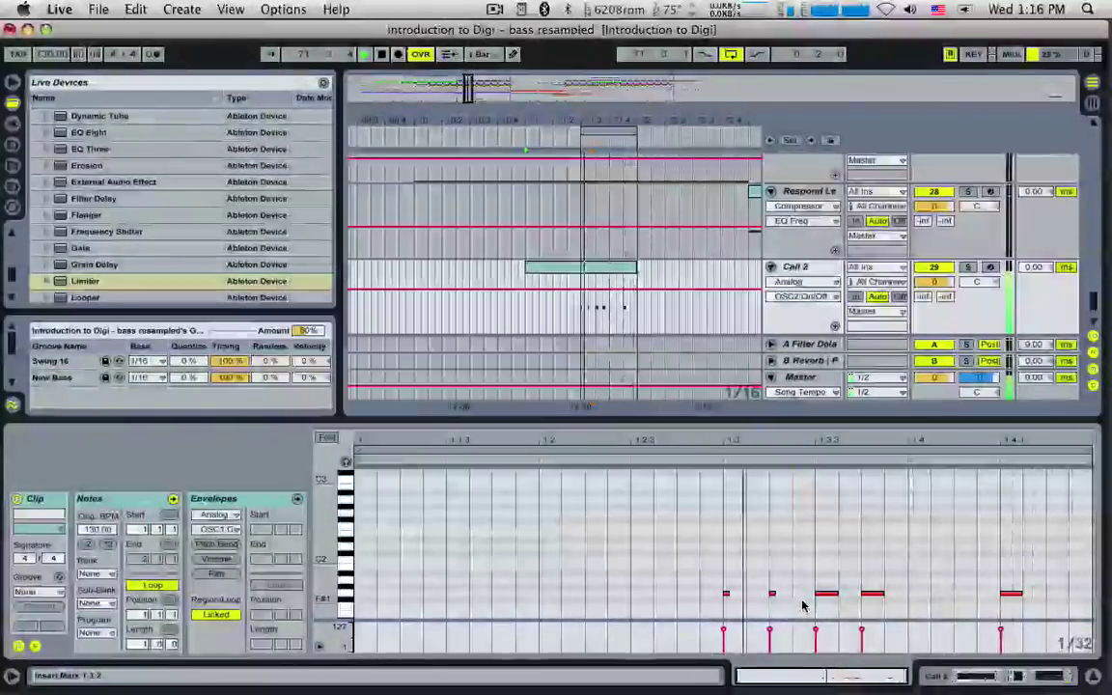
Apply the Swing 16 groove to the Call 2 clip and restart playback from 71.3.
left_click(725, 631)
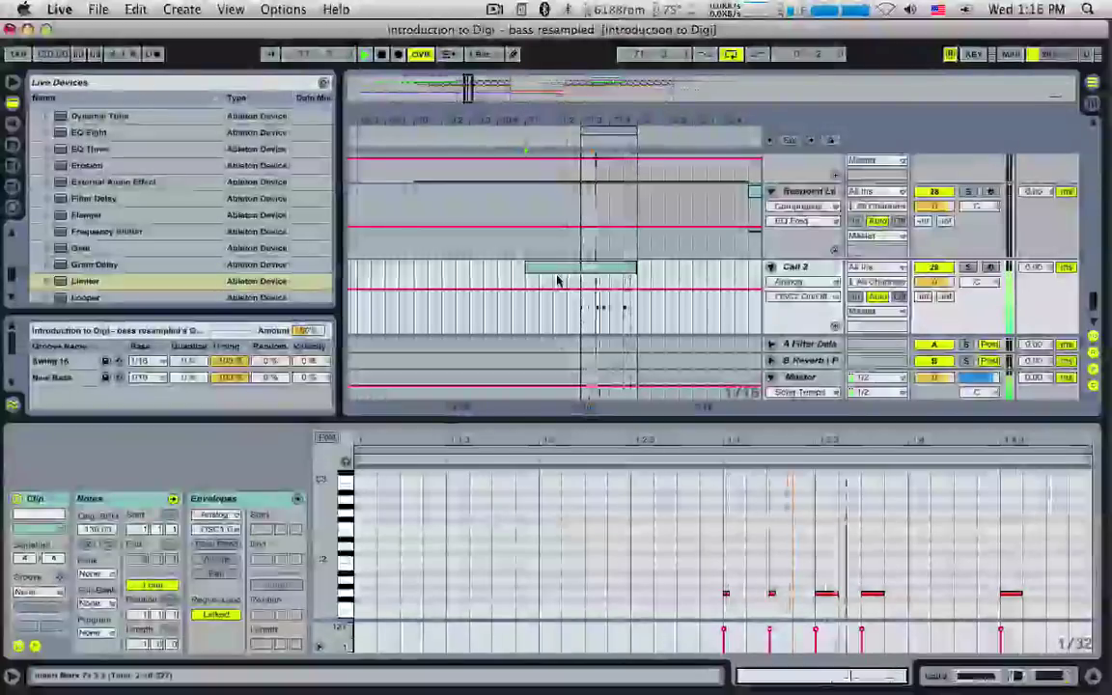
left_click(53, 363)
left_click_drag(589, 273, 588, 275)
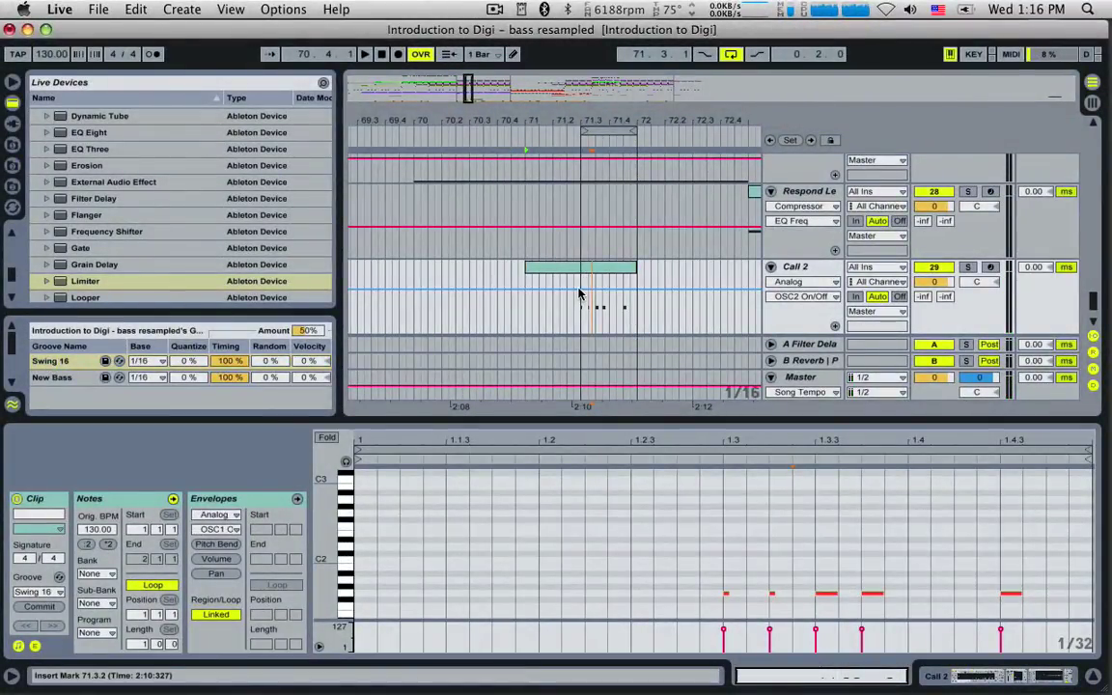
left_click(581, 289)
key("space")
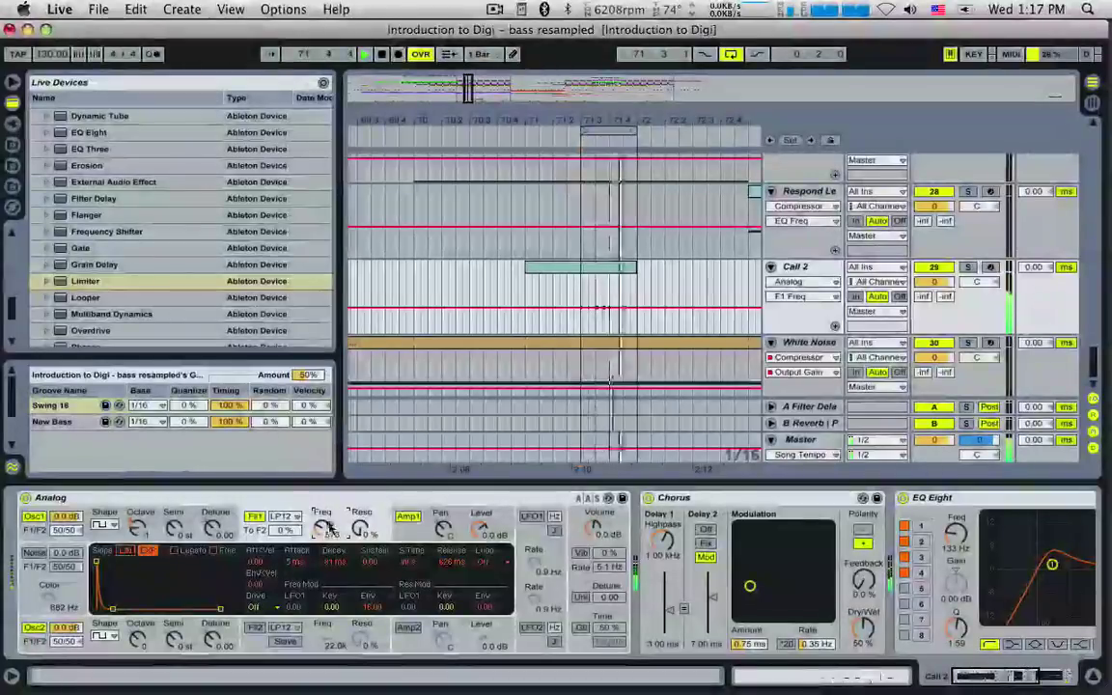
Try Analog's Fil1 as the F6 type with about 77% resonance and a 0.80 frequency envelope amount.
left_click(285, 517)
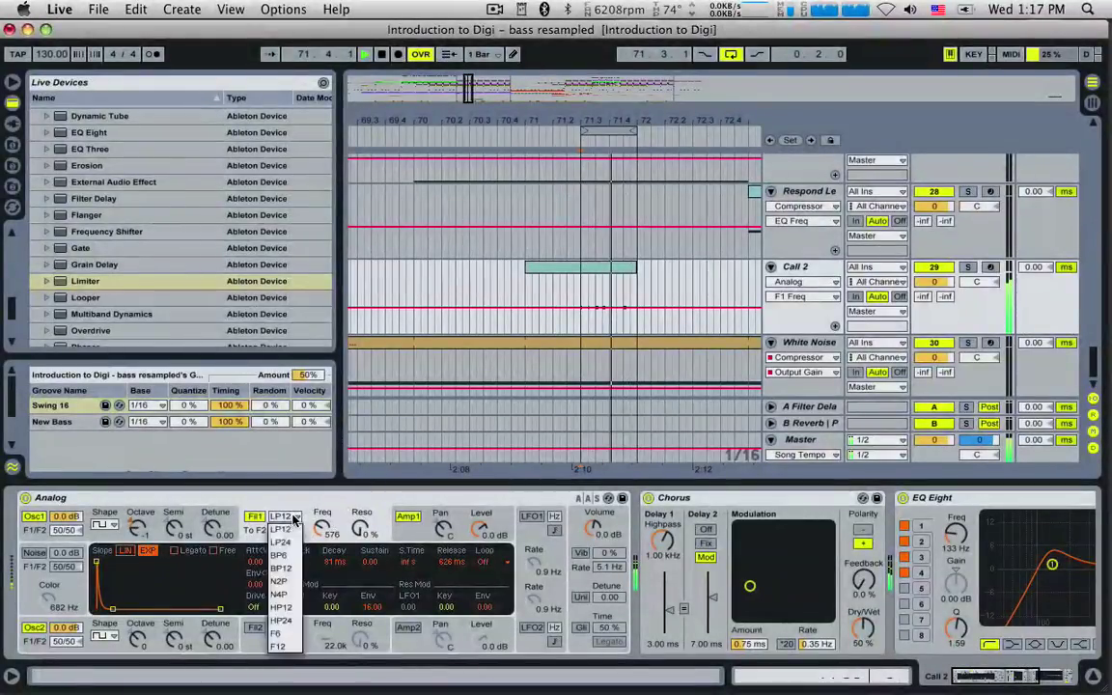
left_click(285, 633)
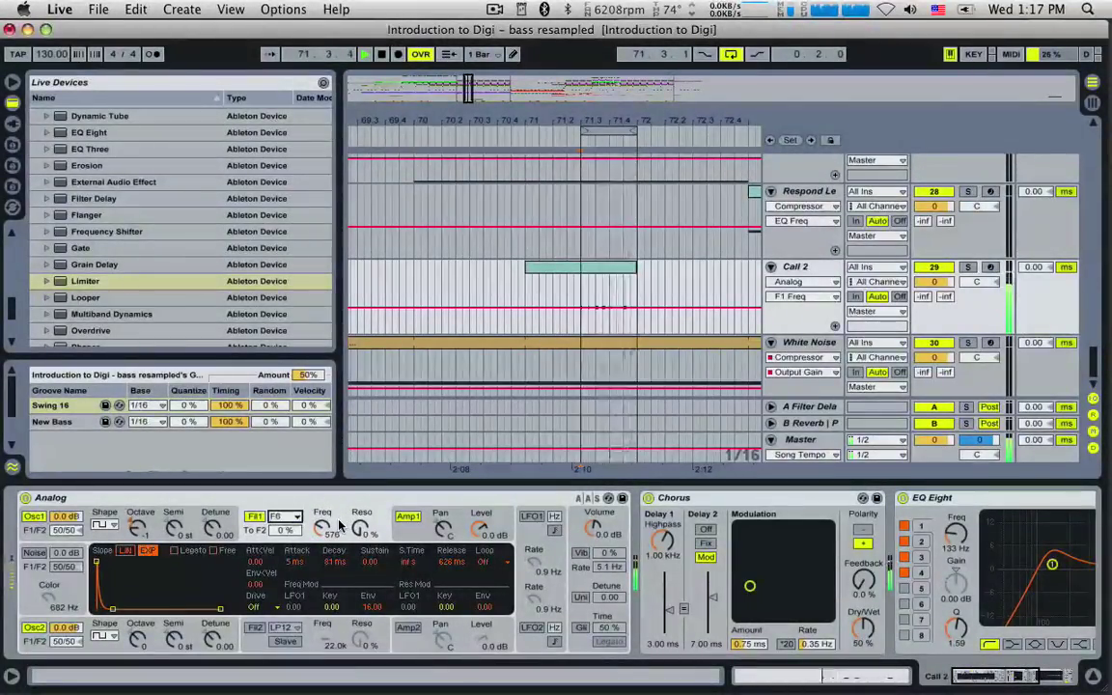
left_click_drag(360, 527, 360, 502)
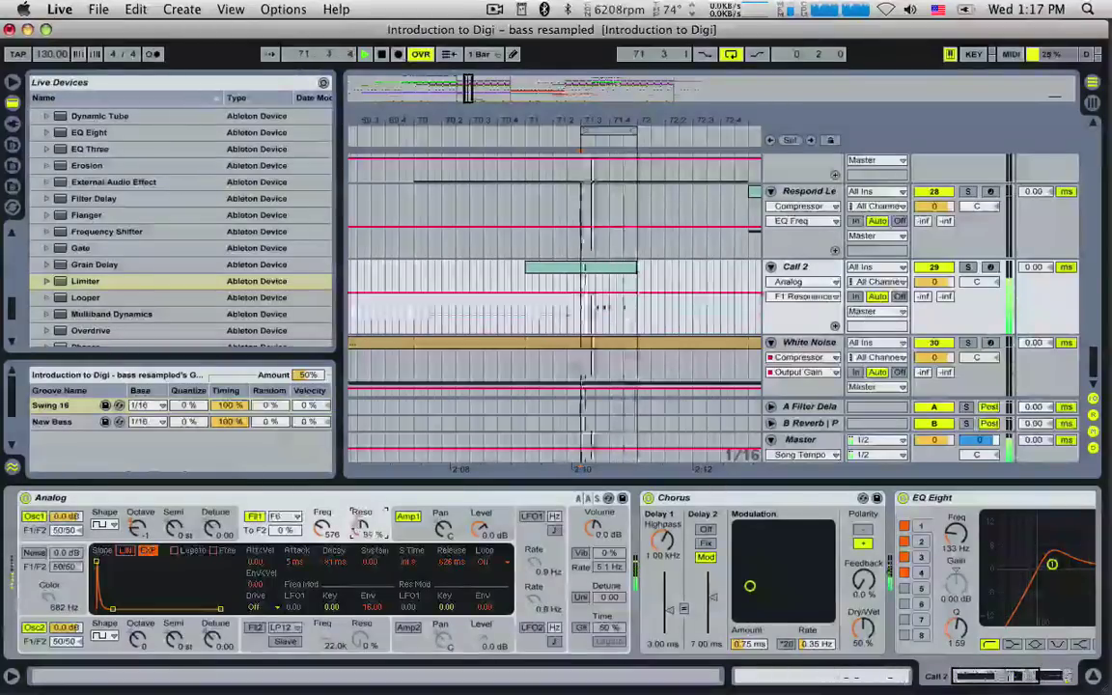
left_click_drag(370, 608, 371, 645)
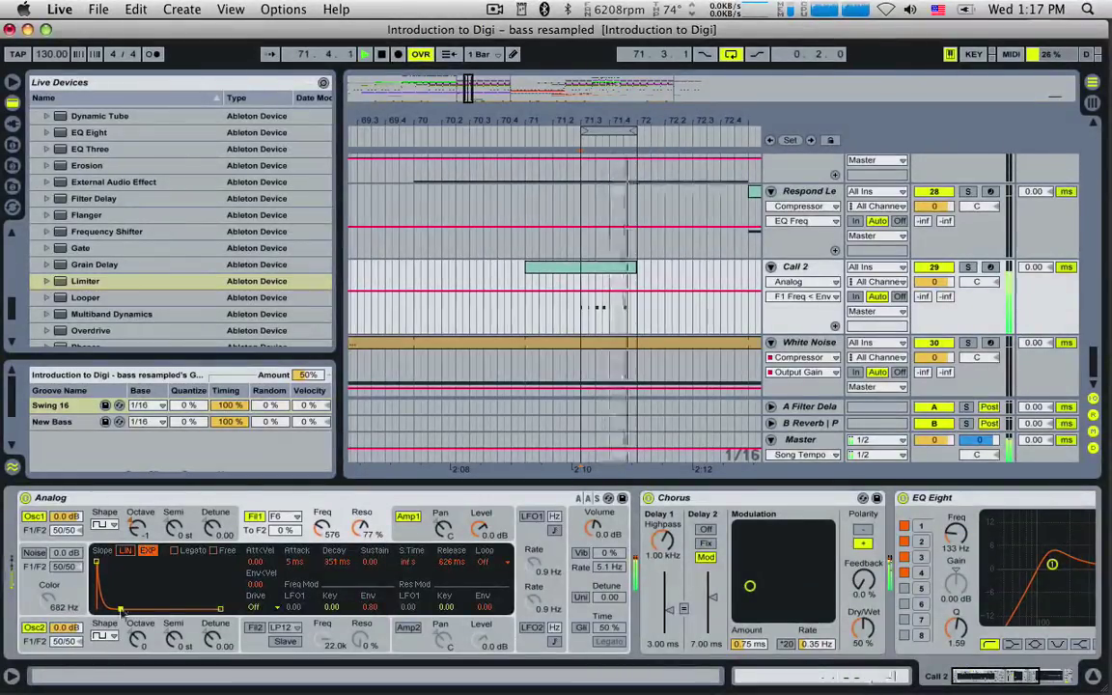
Lower Fil1's resonance to 36% and its frequency to 378 Hz, keeping Osc1 at octave -1.
left_click_drag(352, 531, 352, 570)
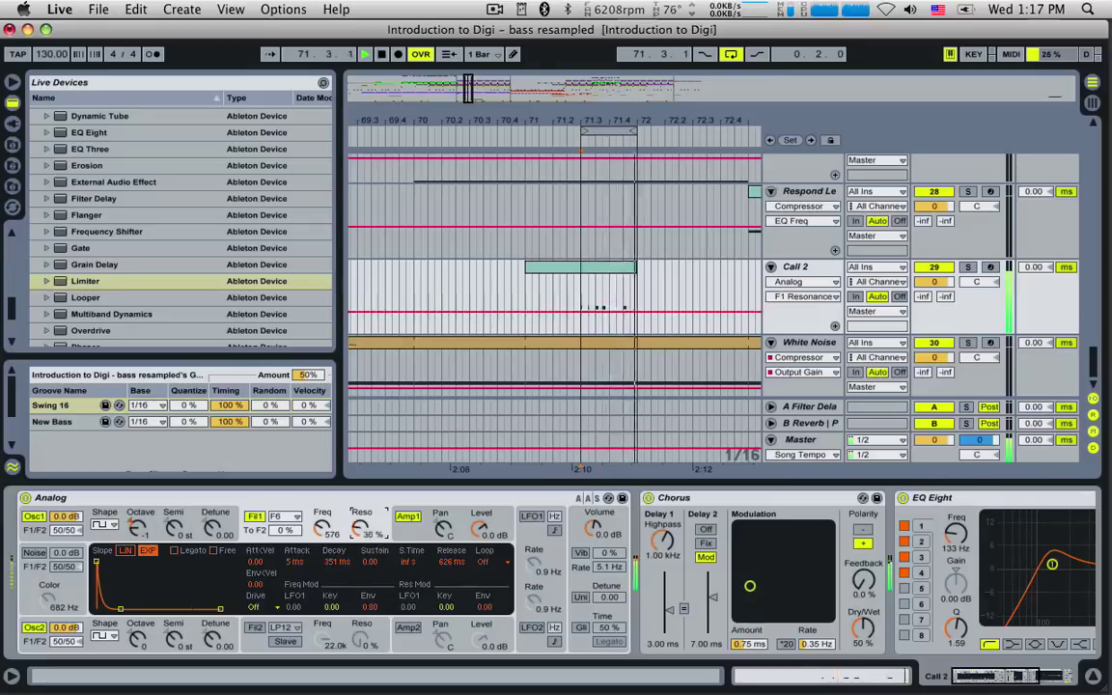
left_click_drag(324, 531, 324, 511)
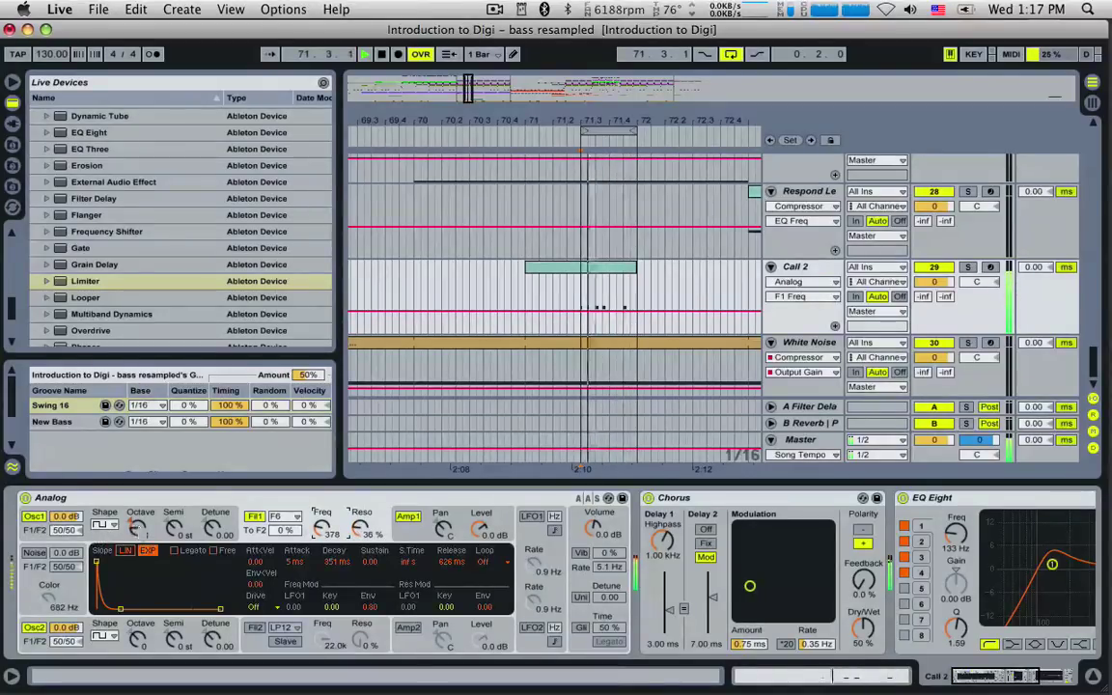
mouse_move(138, 527)
left_mouse_down()
mouse_move(138, 537)
mouse_move(138, 527)
left_mouse_up()
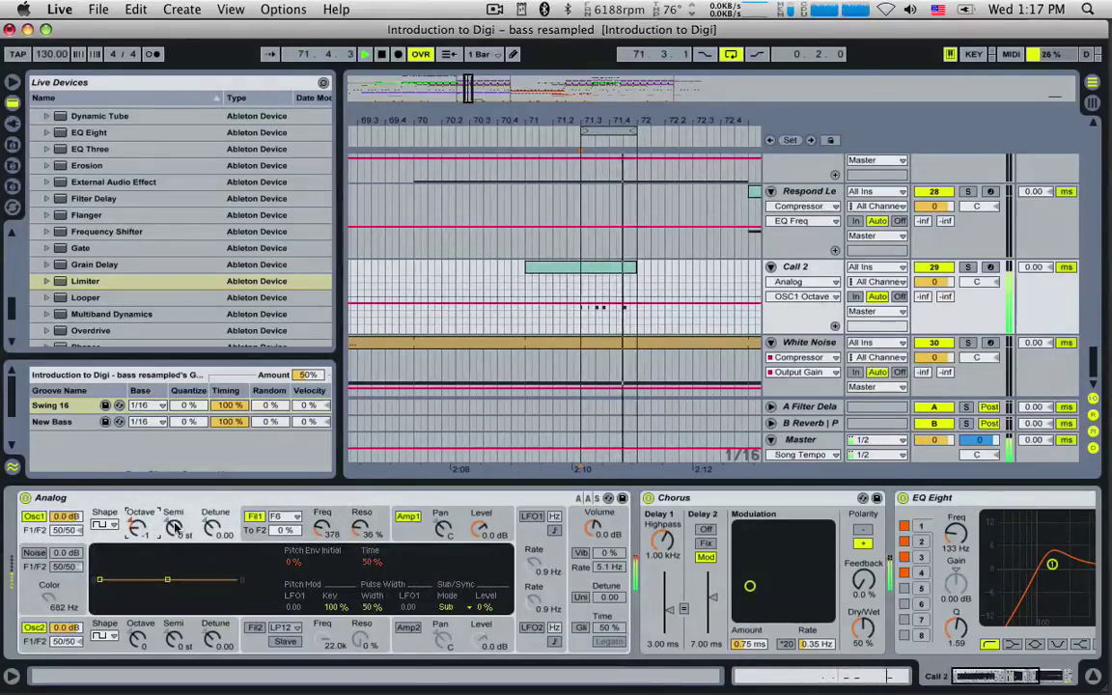
Change Fil1 to LP24 with an envelope decay of 94 ms and a frequency envelope amount of 7.02.
left_click(319, 526)
left_click(287, 517)
left_click(287, 517)
left_click(288, 518)
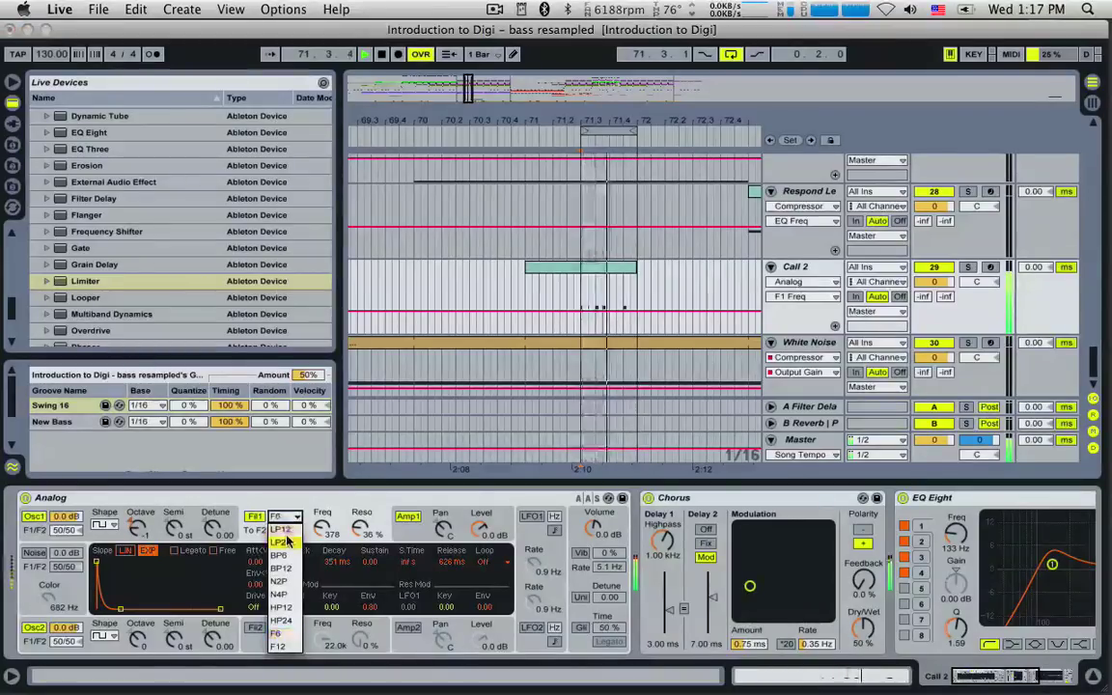
left_click(288, 531)
left_click(370, 606)
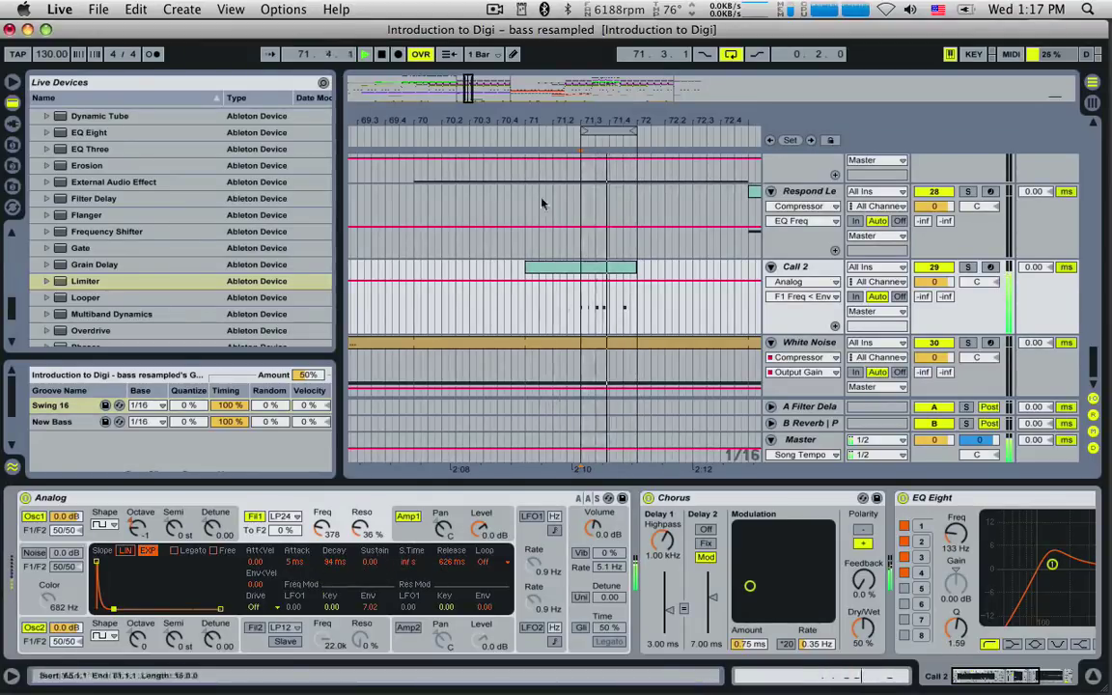
Stop playback and add a Filter Delay after the Limiter on the Call 2 track.
left_click_drag(467, 87, 474, 130)
key("space")
left_click(814, 268)
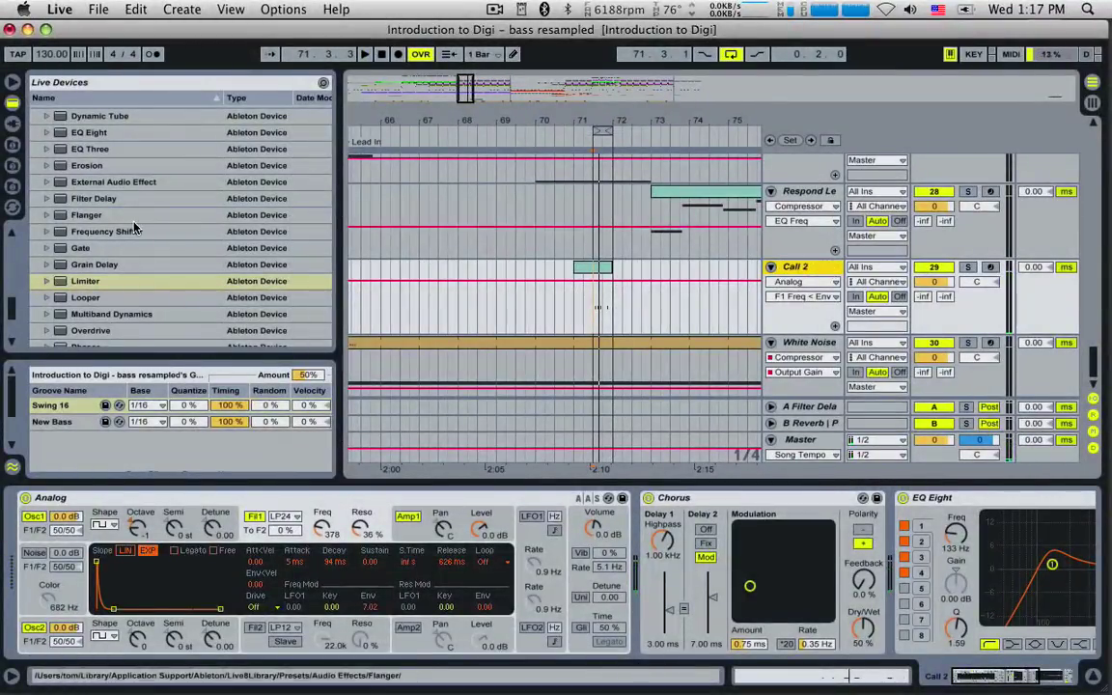
left_click(110, 199)
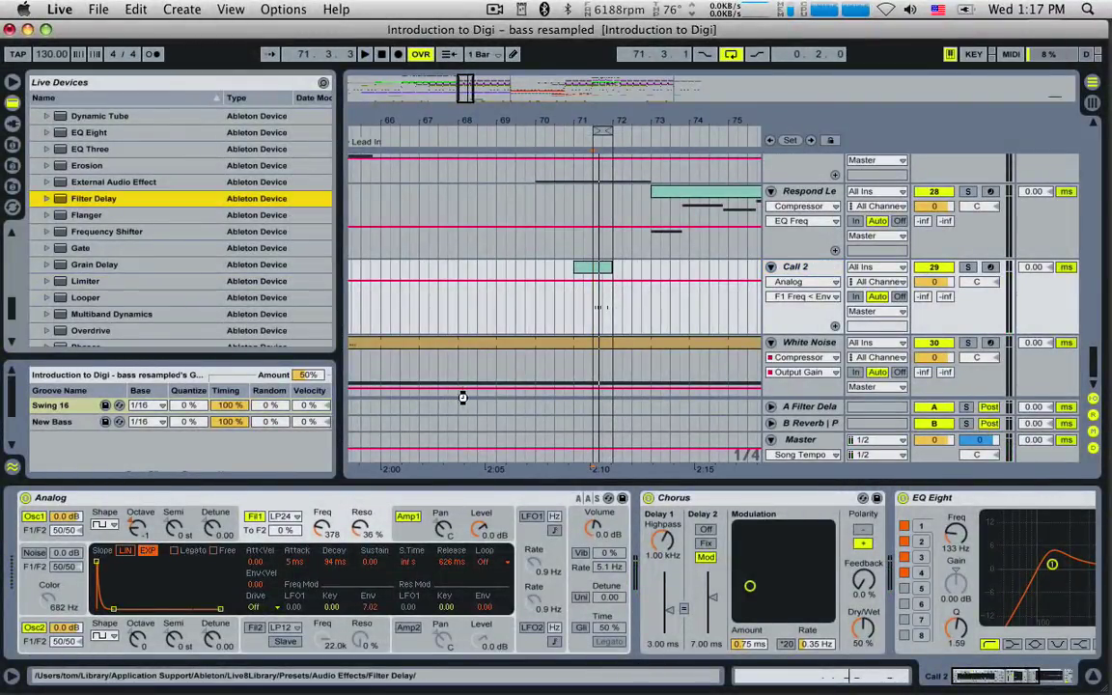
left_click_drag(463, 398, 787, 576)
Turn off Filter Delay's L and R inputs, and set the L+R band to about 3.8 kHz, Q 6.00 and delay time 3.
left_click(704, 527)
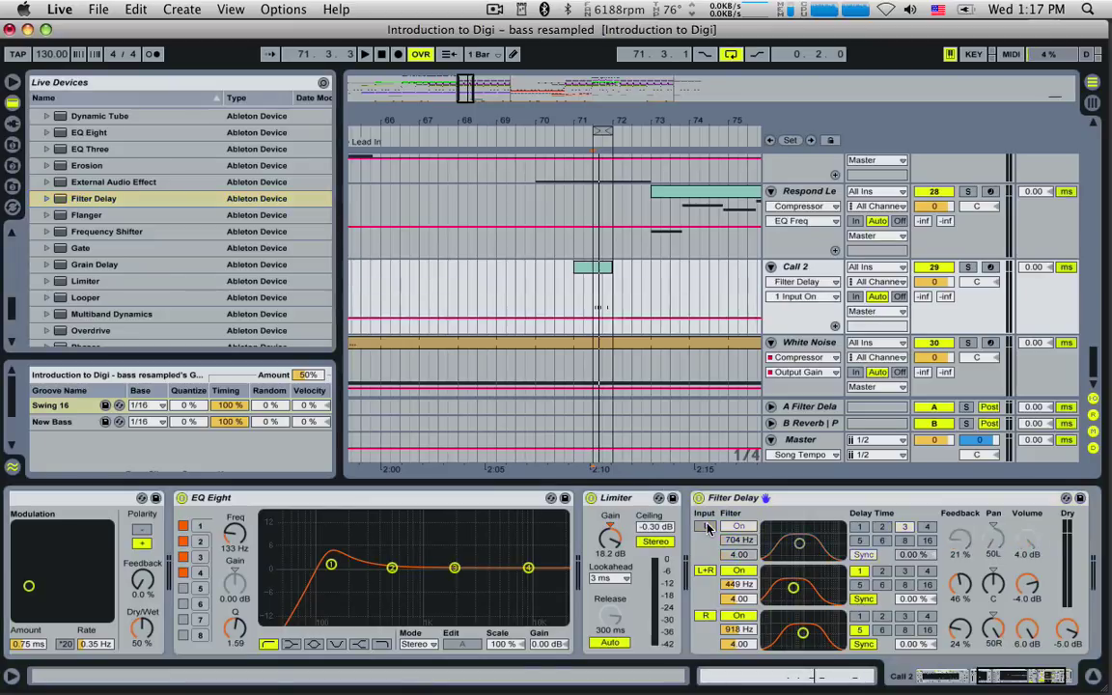
left_click(706, 615)
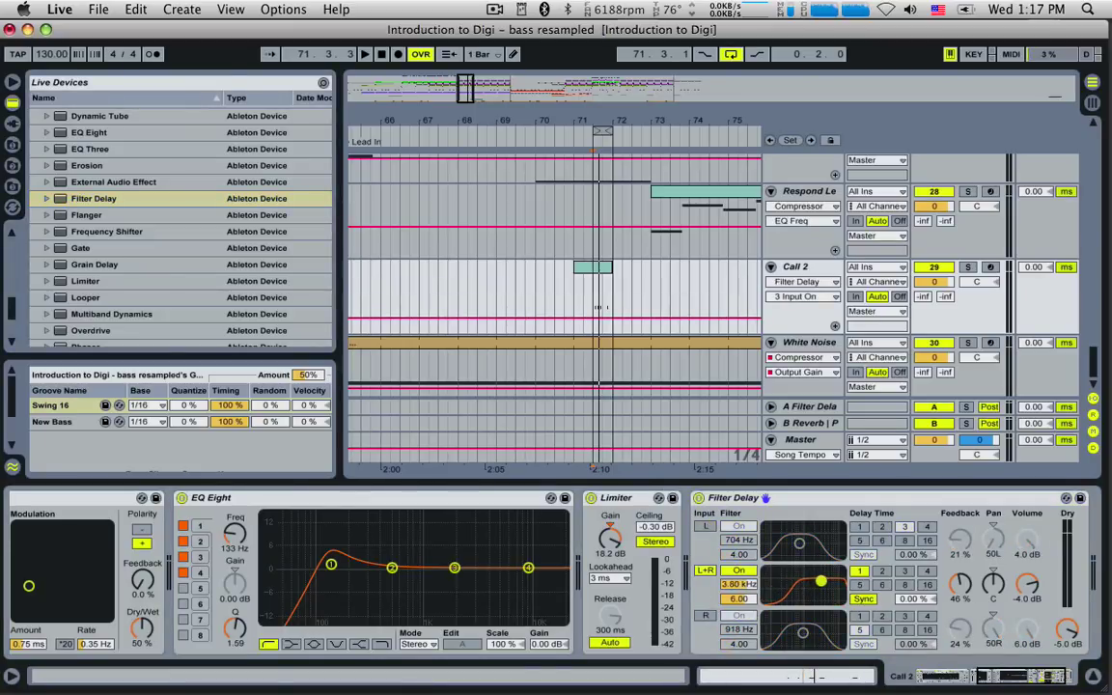
left_click(906, 572)
key("space")
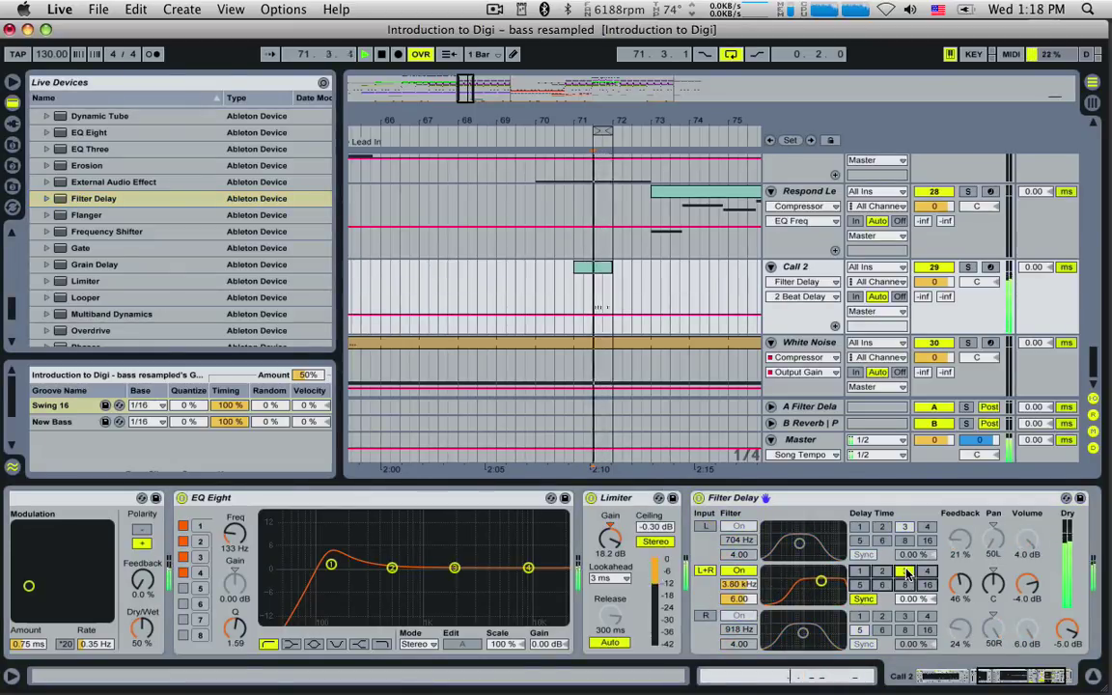
Turn off the arrangement loop and set Filter Delay's L+R band to delay time 6, 74% feedback and -0.7 dB volume.
key("space")
left_click(730, 55)
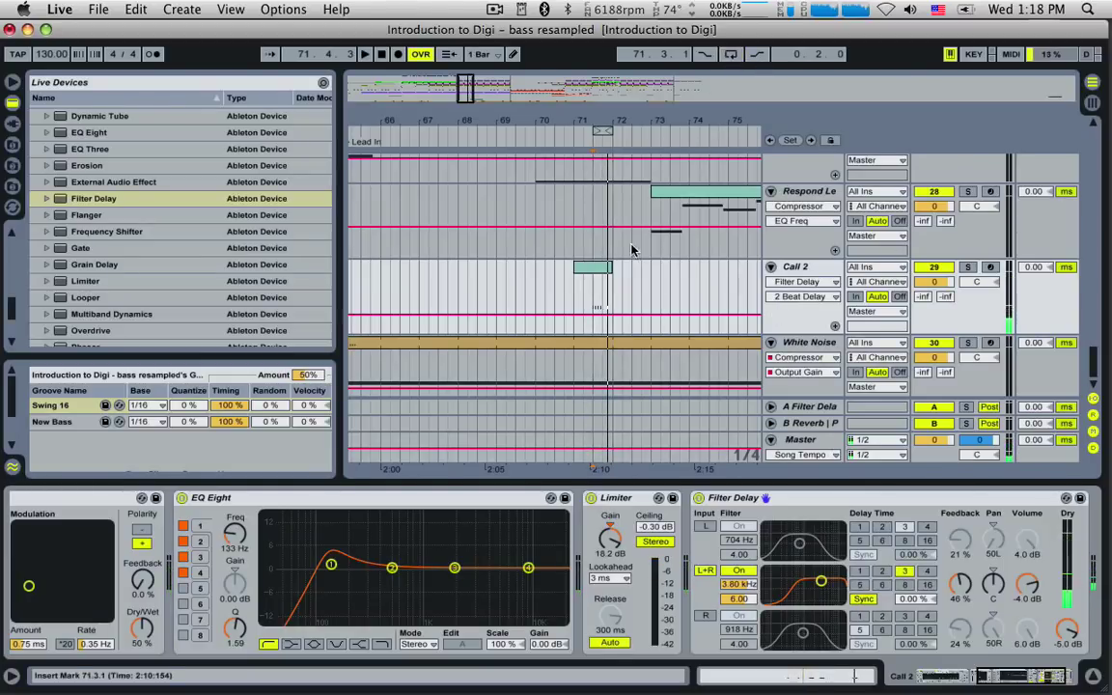
left_click(566, 284)
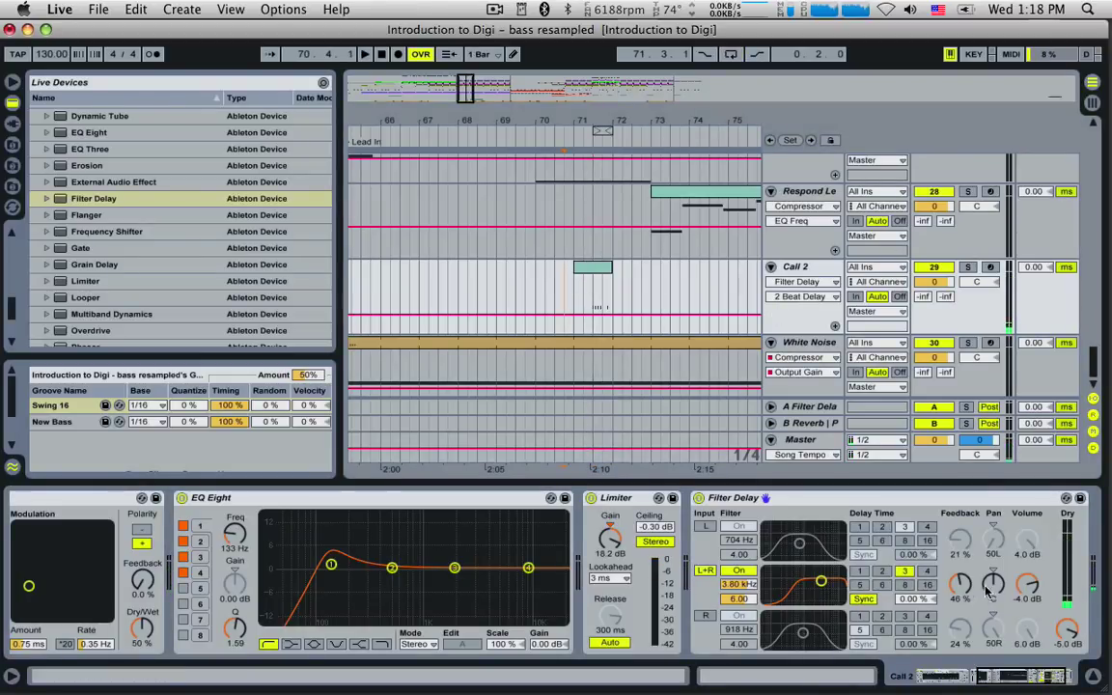
left_click(884, 585)
left_click_drag(1027, 583, 1028, 576)
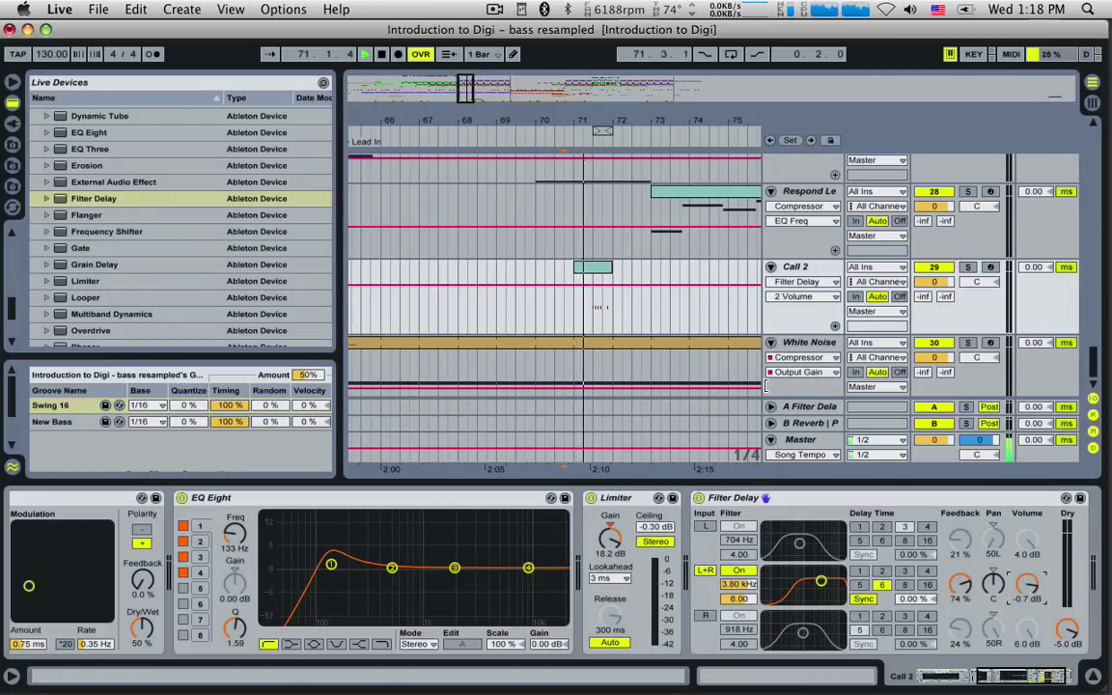
Audition the delay in the mix and set the L+R band to delay time 8 and 7.47 kHz.
key("space")
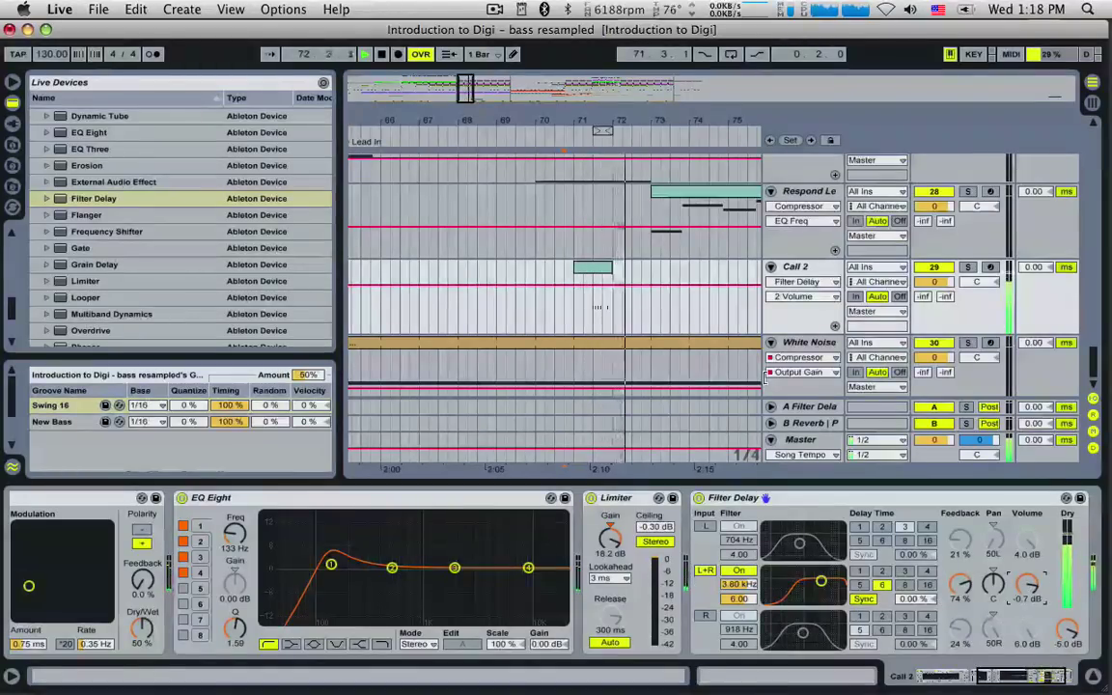
left_click(575, 348)
left_click(904, 585)
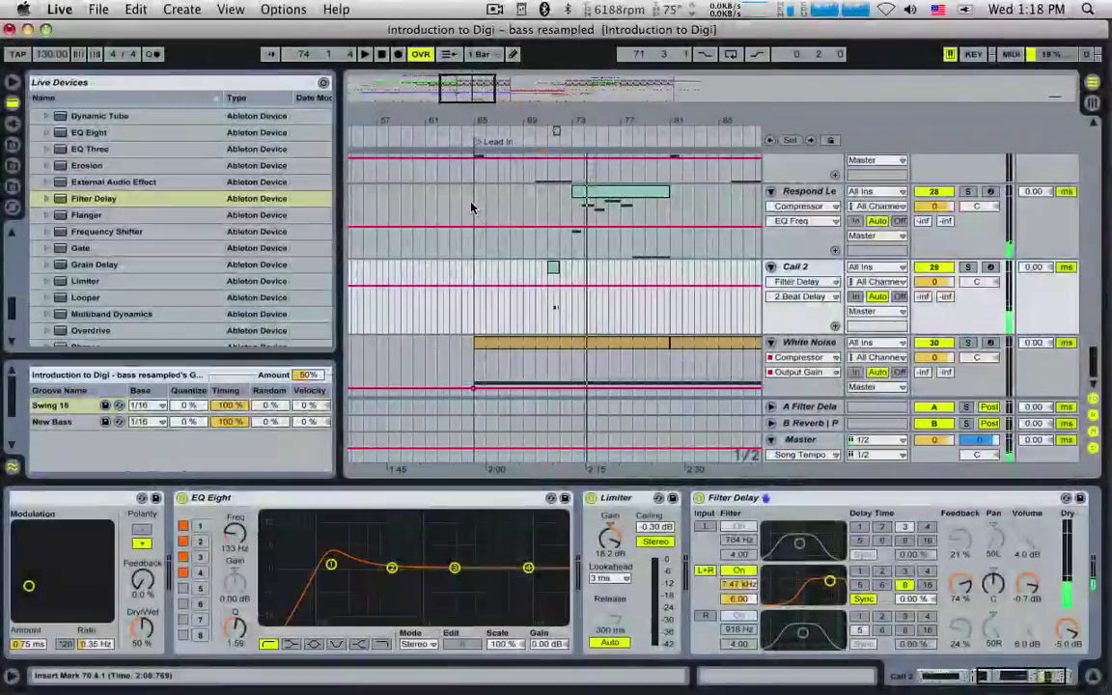
Try the Call 2 clip at bar 70, shift it half a bar later, and replay the Lead In to compare.
left_click(477, 205)
key("space")
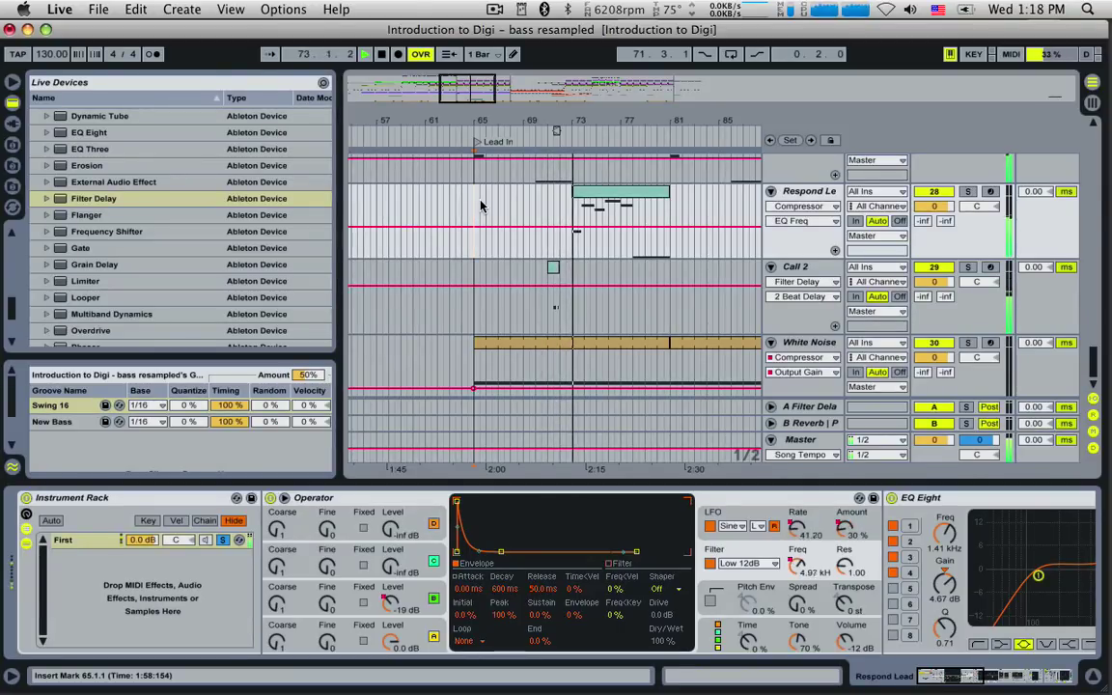
left_click(546, 273)
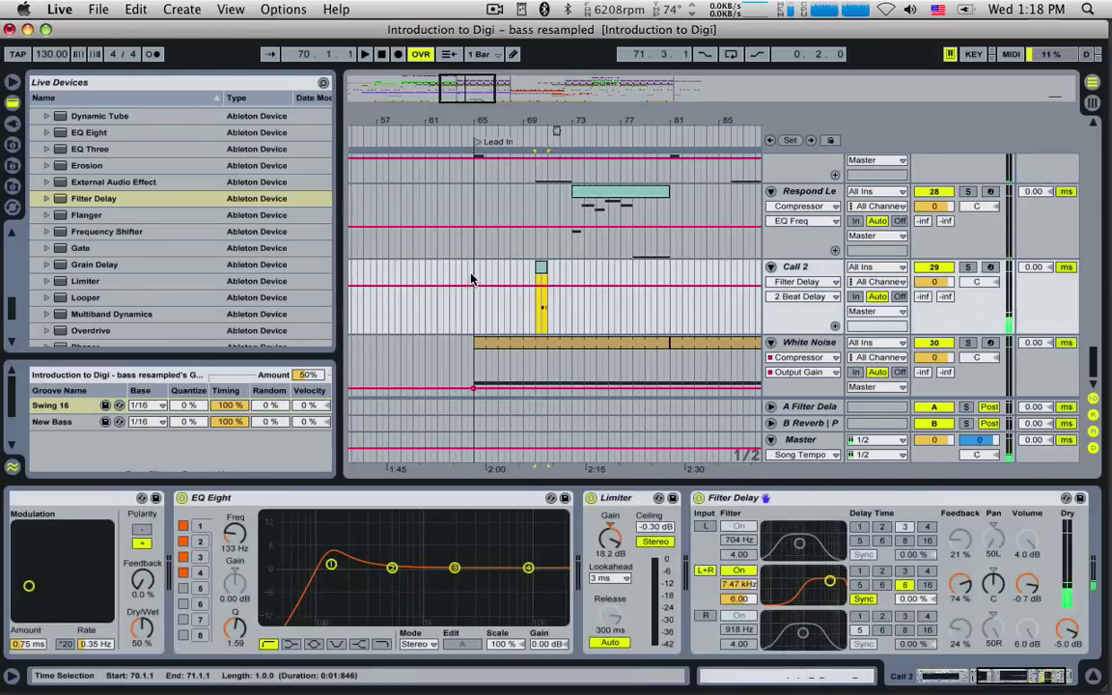
left_click(474, 278)
key("space")
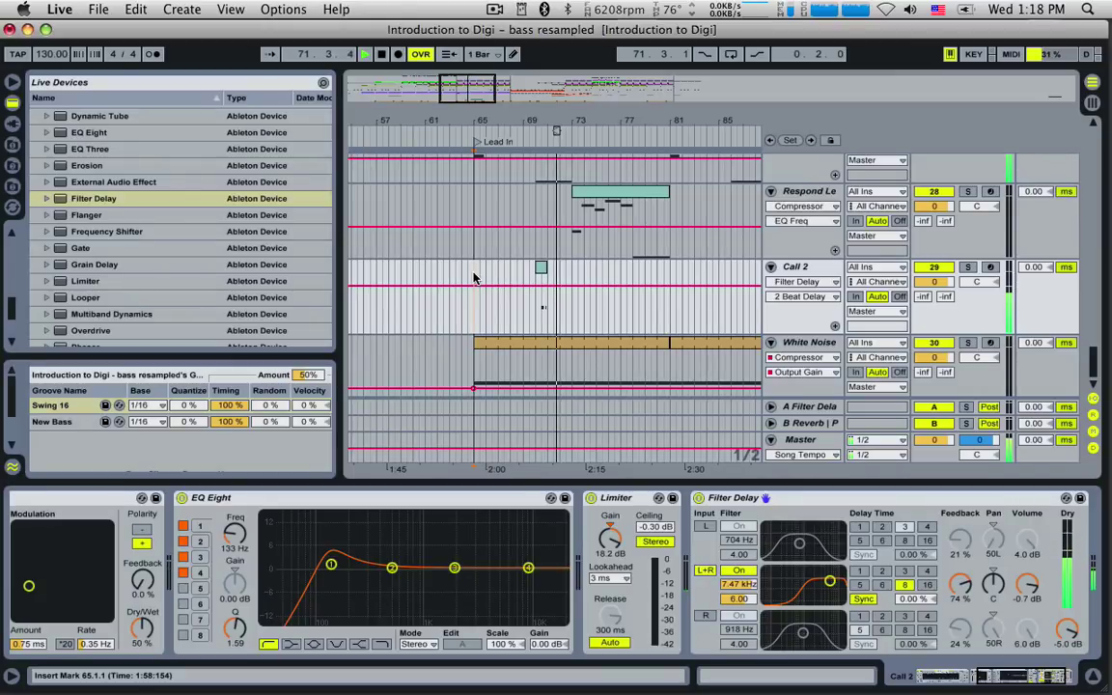
left_click_drag(543, 272, 548, 268)
left_click(517, 282)
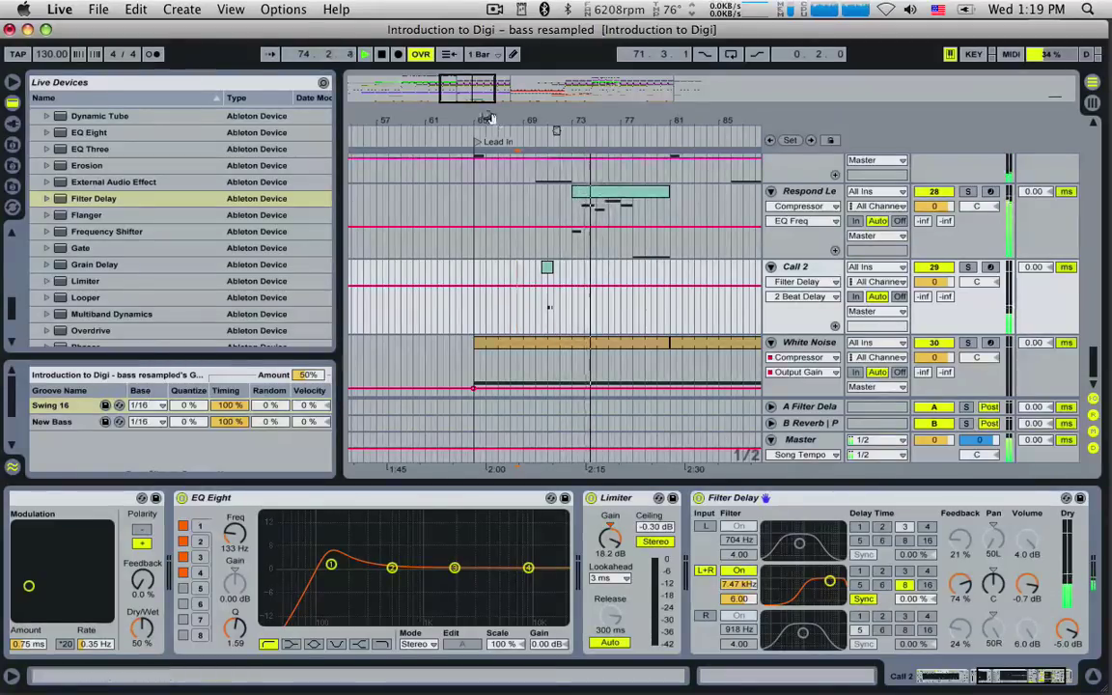
In the Respond Lead clip, lower the 3.3.4 note to A#1, ending at 4.3, and replace the bar 5 note with an A#2 from 4.3 to bar 6.
double_click(604, 203)
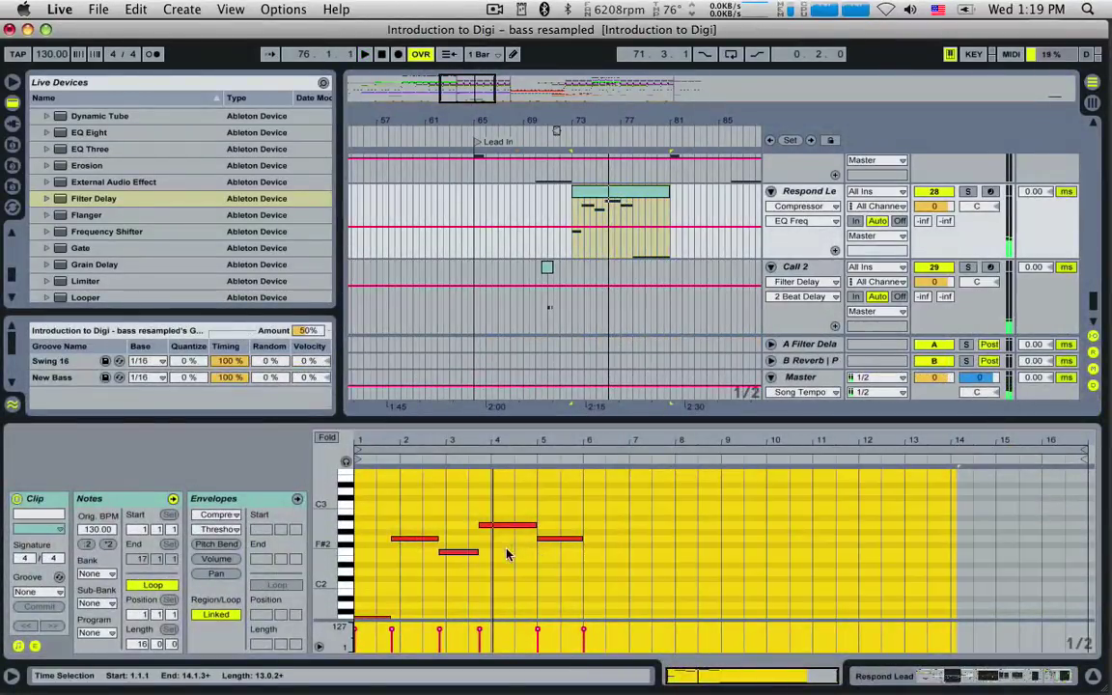
left_click(510, 527)
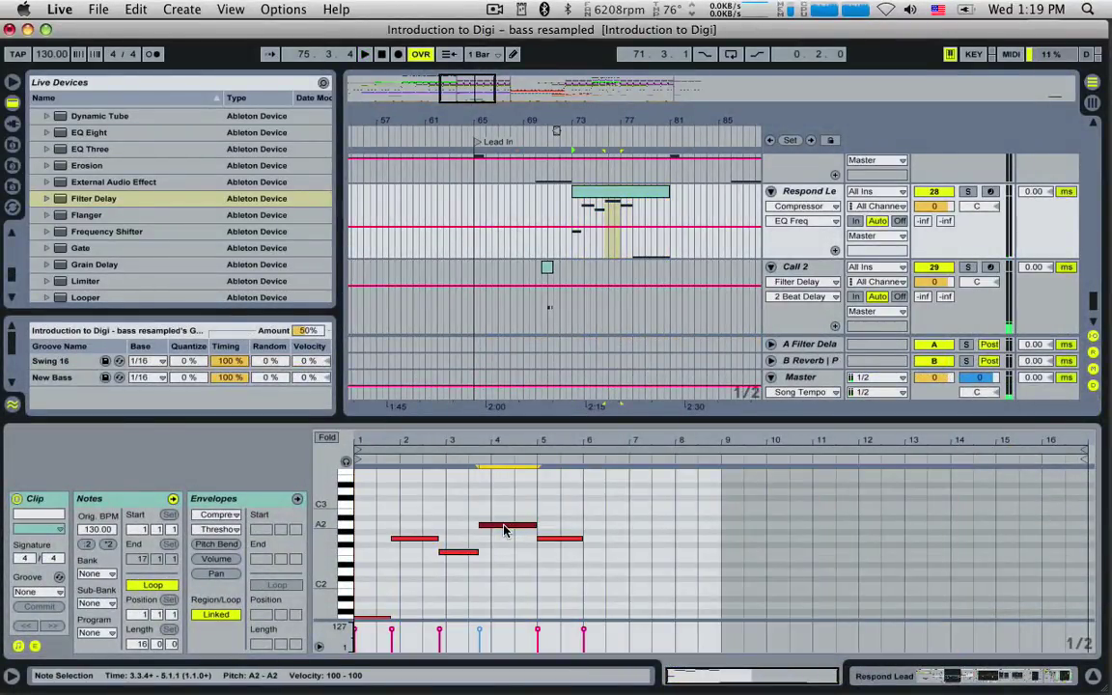
left_click_drag(506, 532, 531, 598)
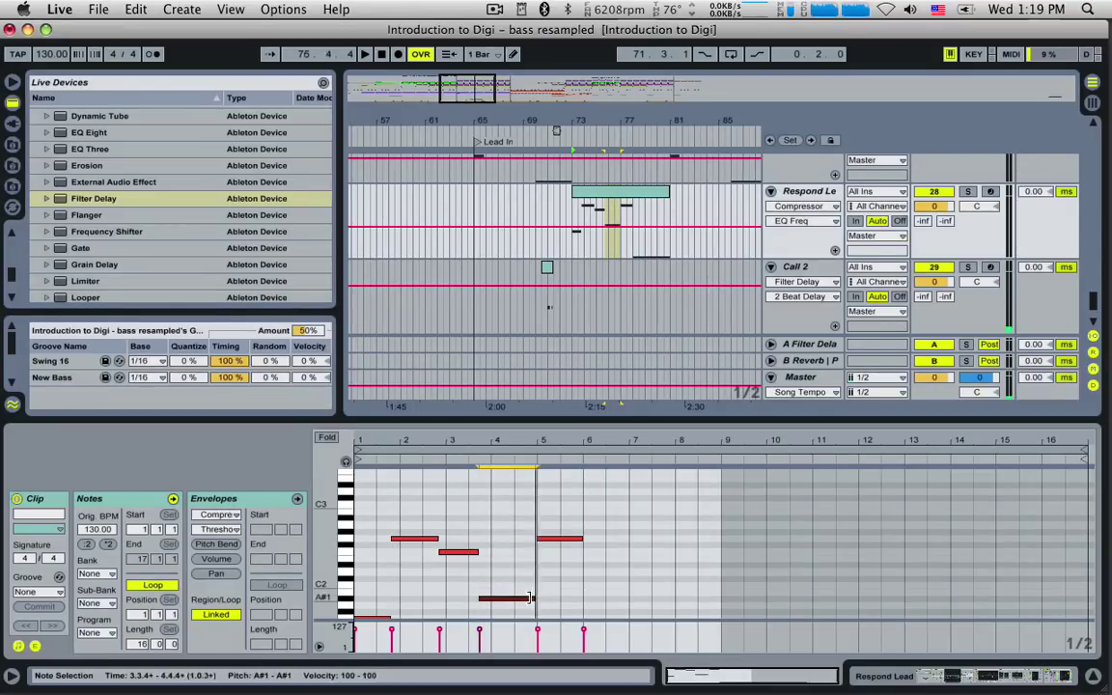
double_click(521, 520)
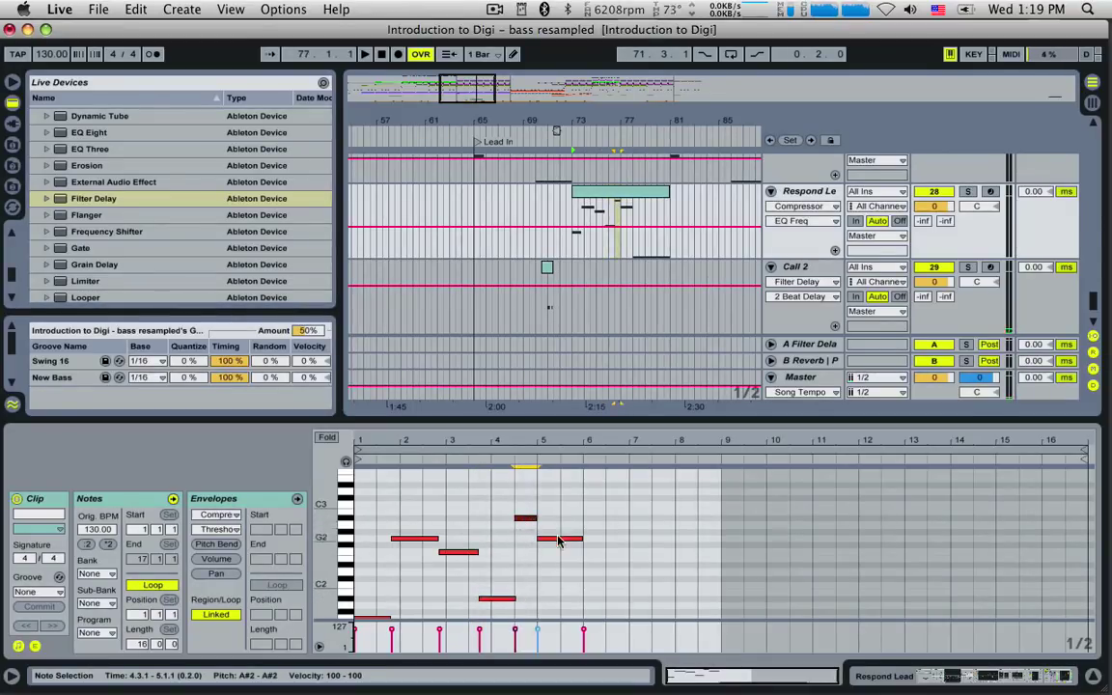
double_click(553, 539)
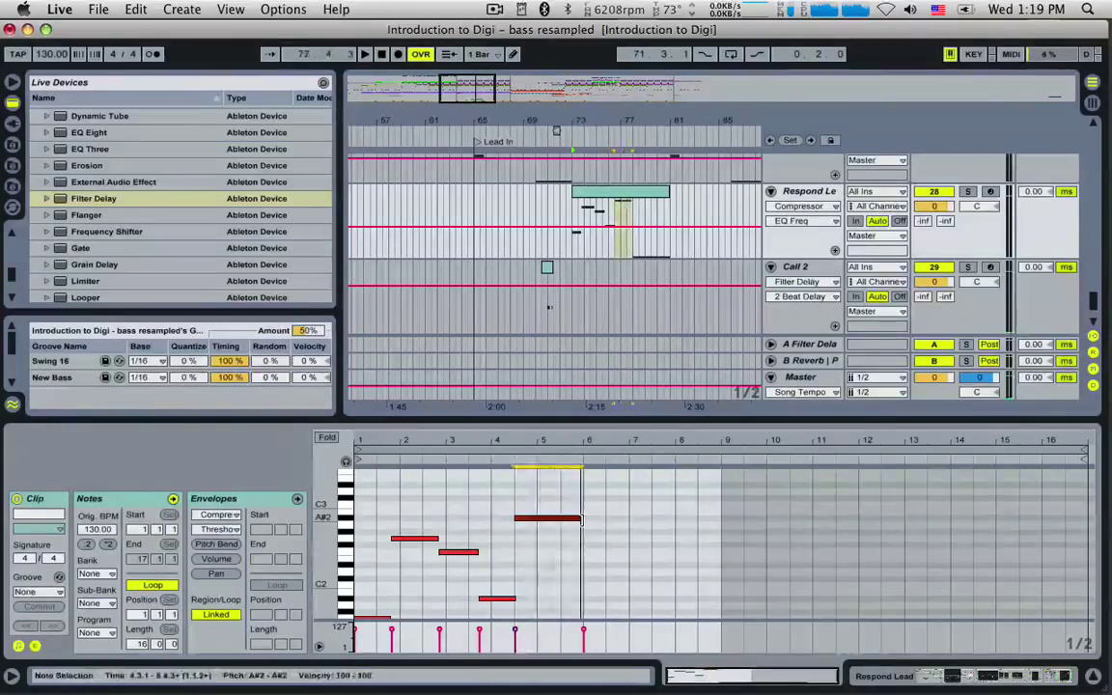
left_click_drag(532, 519, 583, 520)
Raise the long closing note of the Respond Lead clip to A#0 and replay the phrase from bar 73.
scroll(608, 566, "down", 5)
left_click_drag(608, 562, 610, 539)
left_click(573, 229)
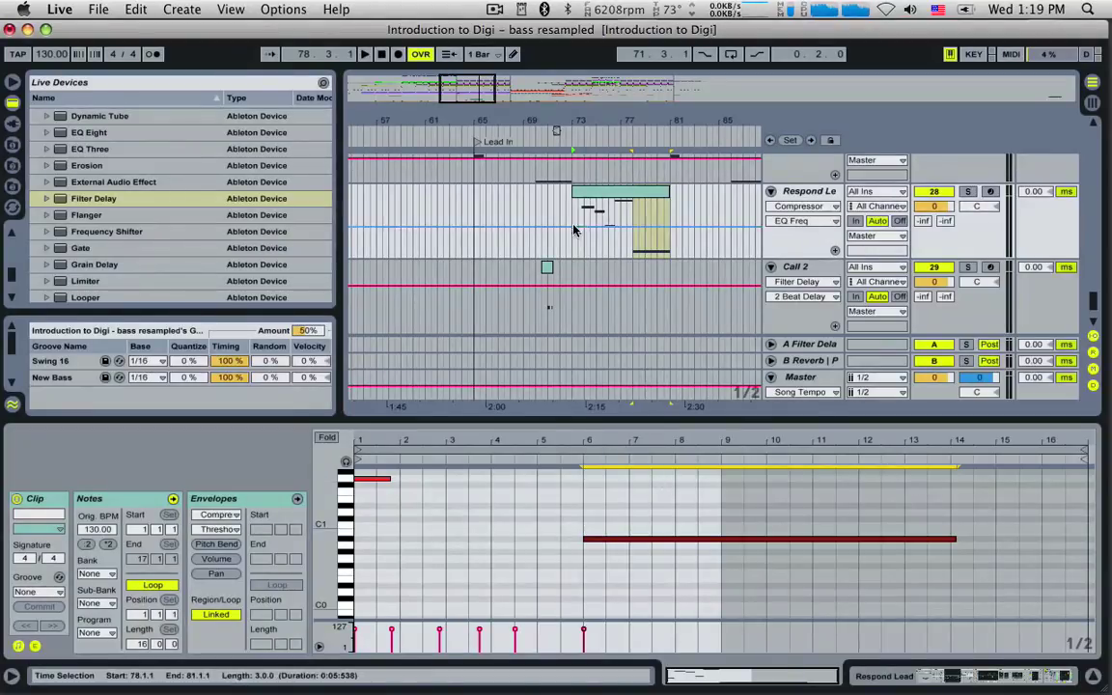
key("space")
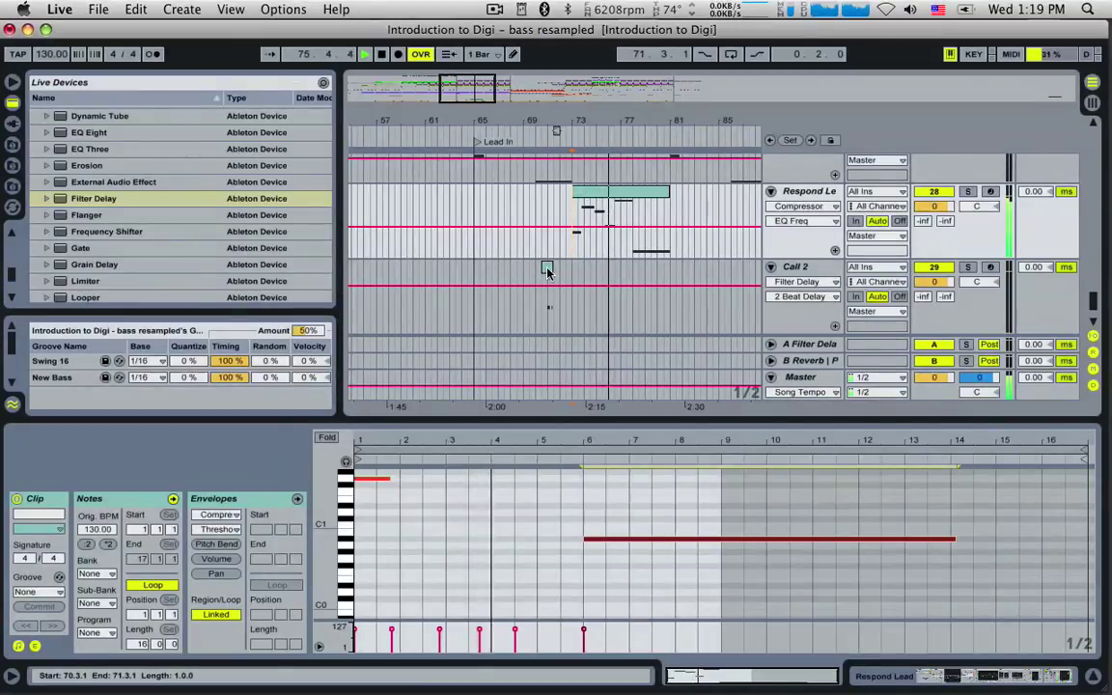
left_click(576, 234)
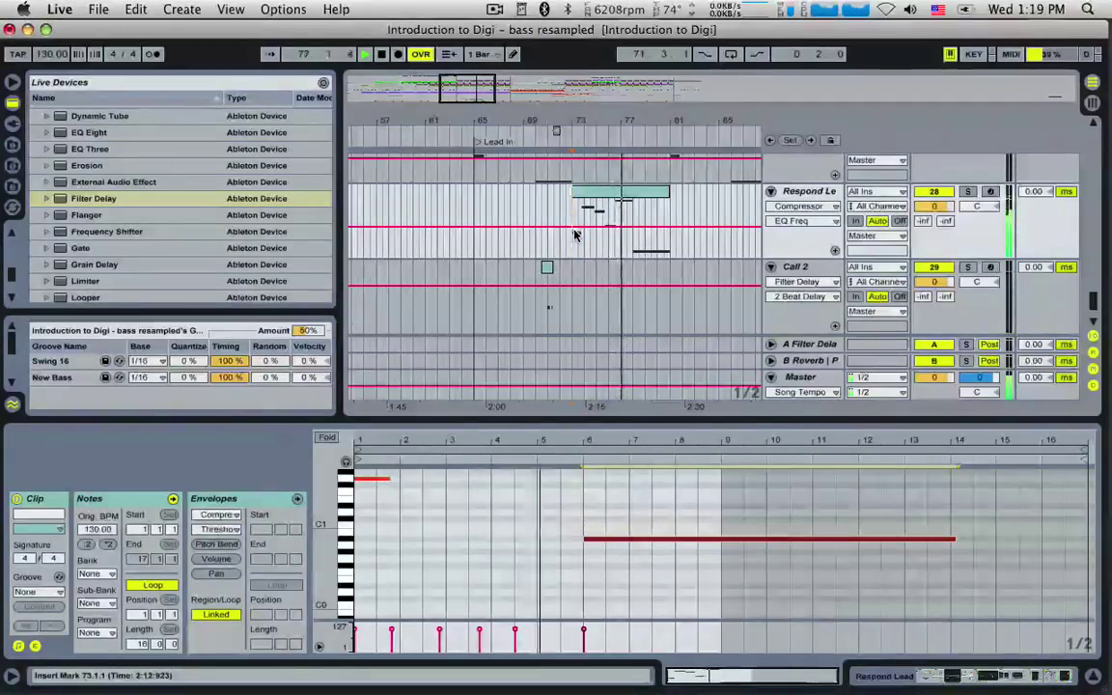
left_click(652, 194)
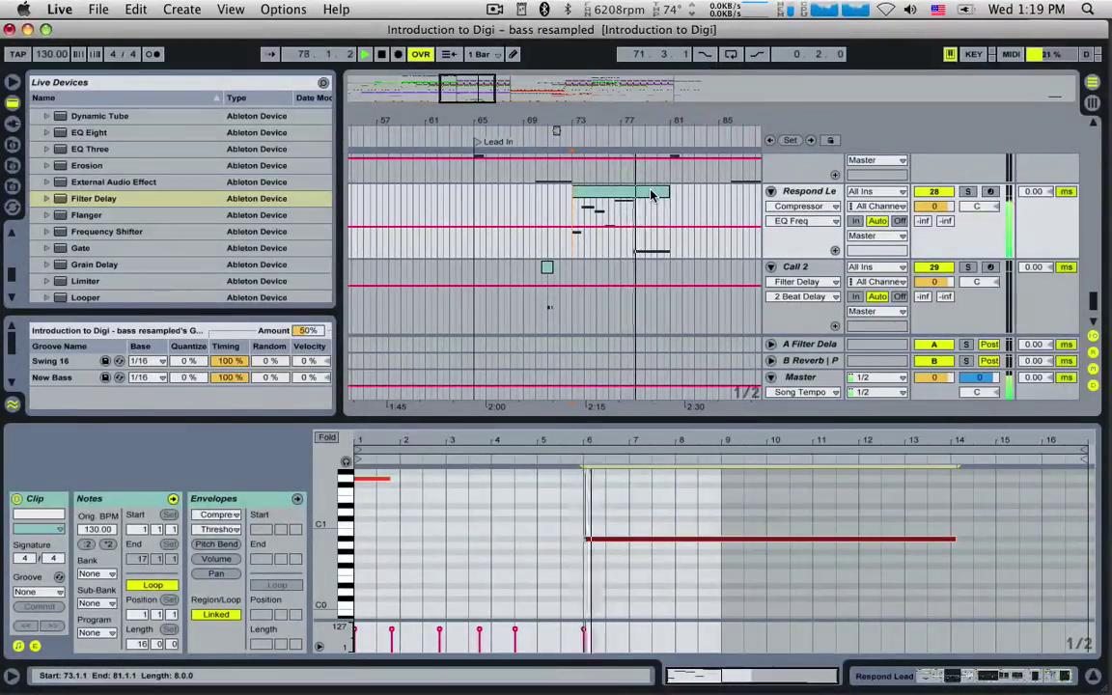
left_click(653, 194)
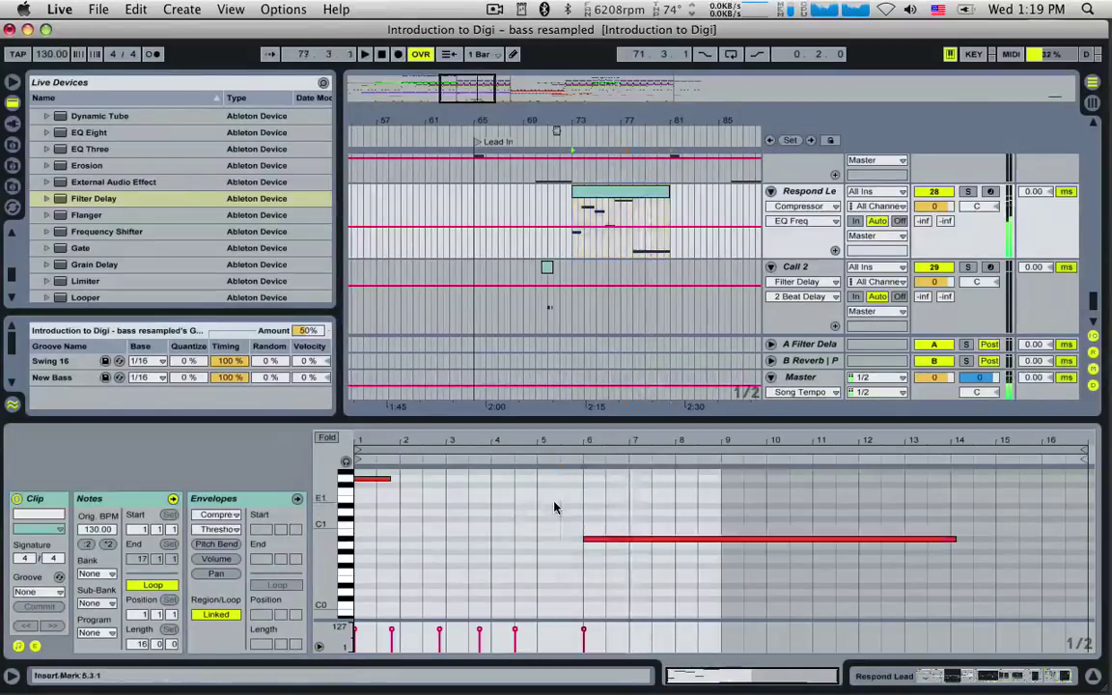
Shorten the A#2 note to end at bar 5, add a one-bar G1 note from 5.1.1 to 6.1.1, and replay the phrase.
left_click(558, 513)
left_click_drag(580, 478, 545, 480)
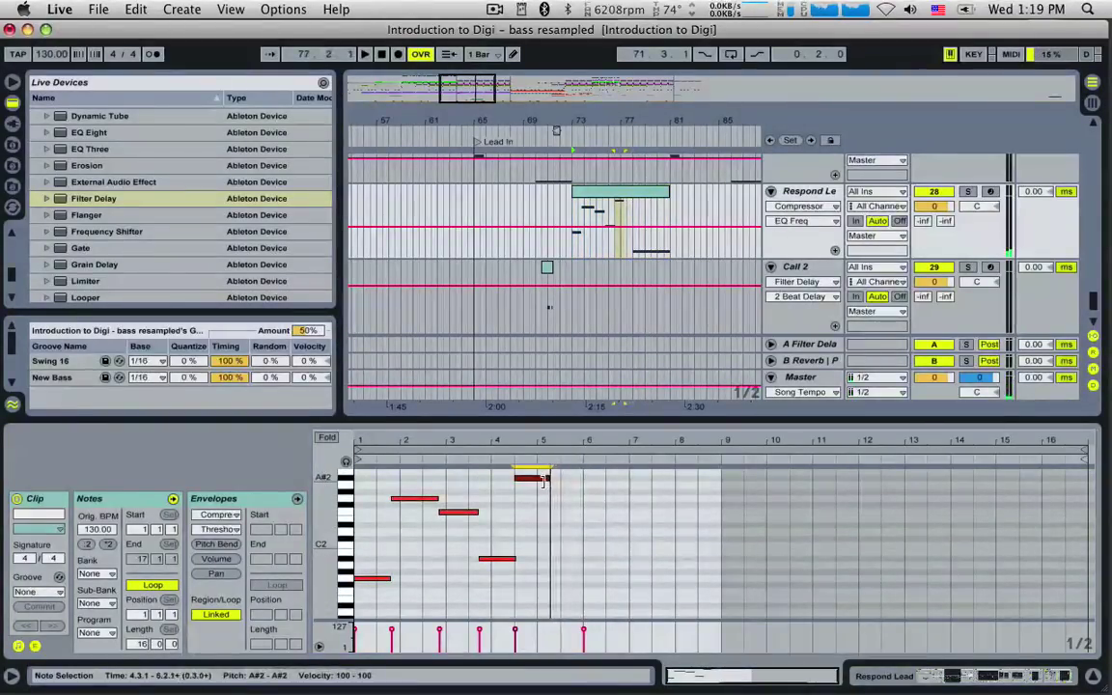
double_click(547, 573)
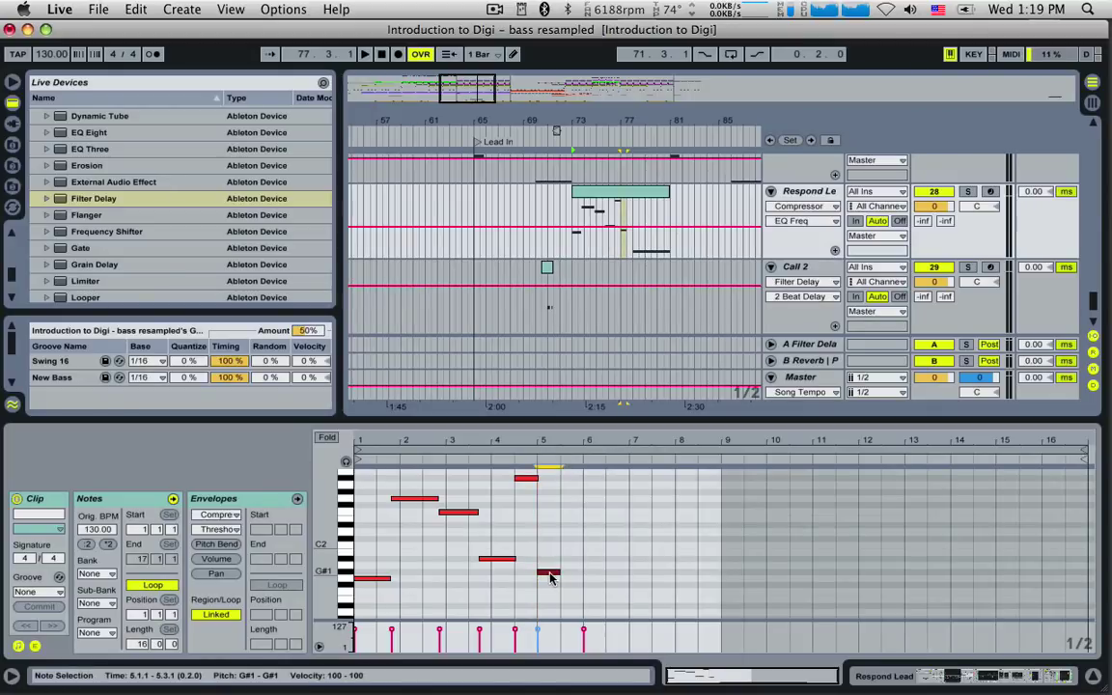
left_click_drag(583, 578, 583, 579)
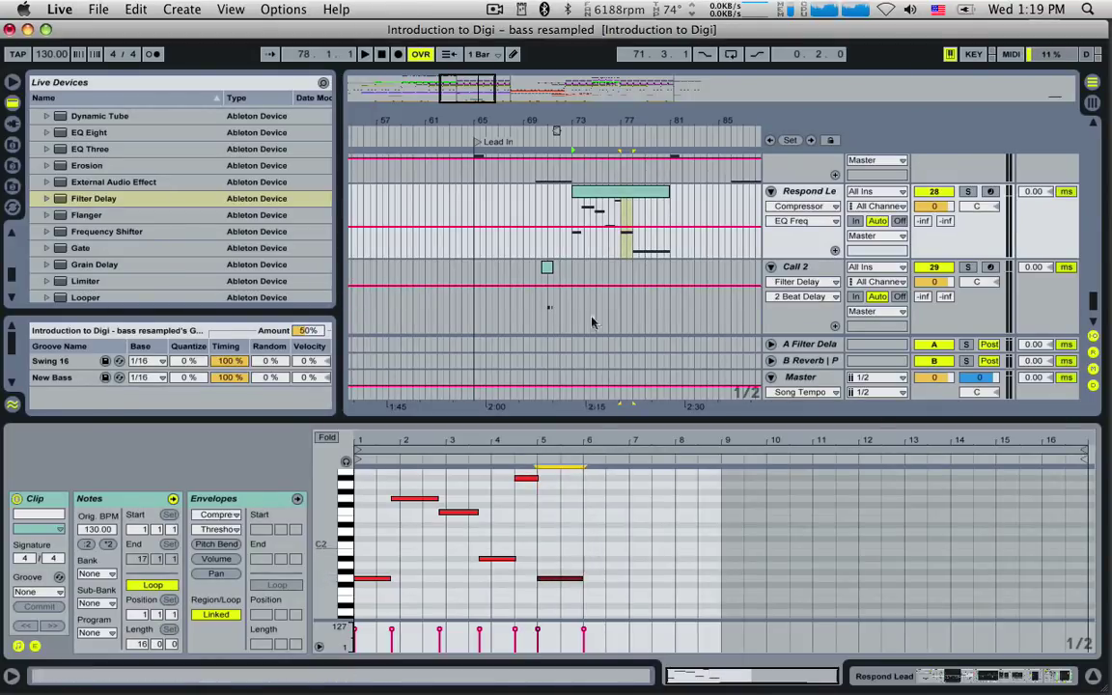
left_click(594, 231)
key("space")
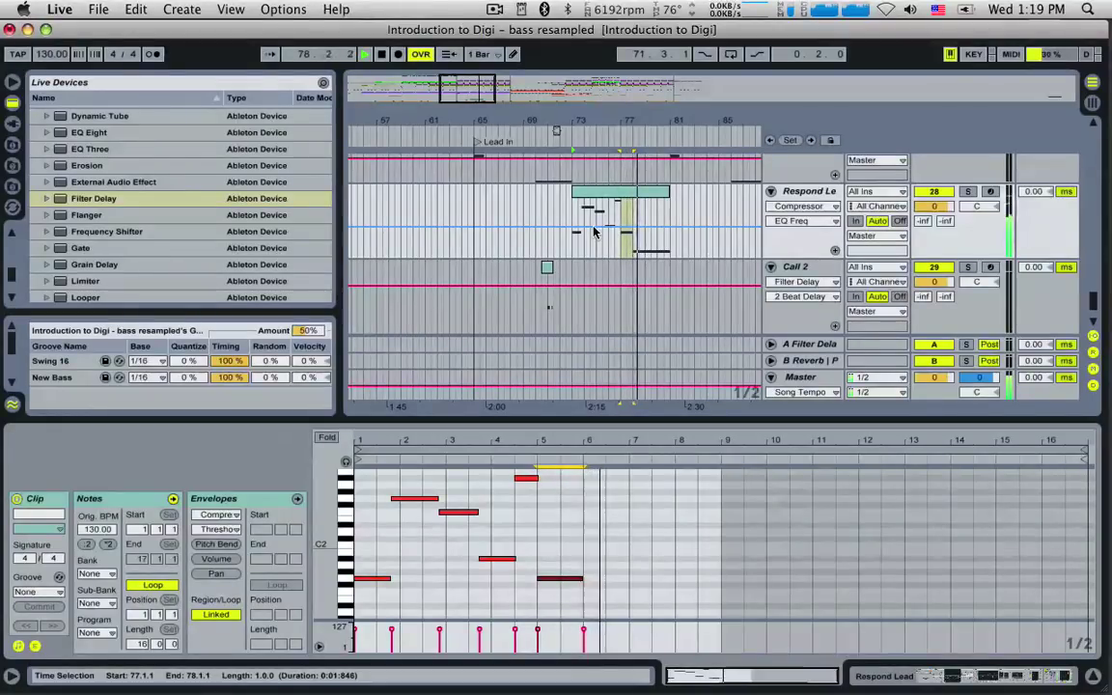
Shorten the A#0 note to end at bar 7, add a G0 note from 7.1.1 to 9.1.1, and audition the ending.
left_click(623, 246)
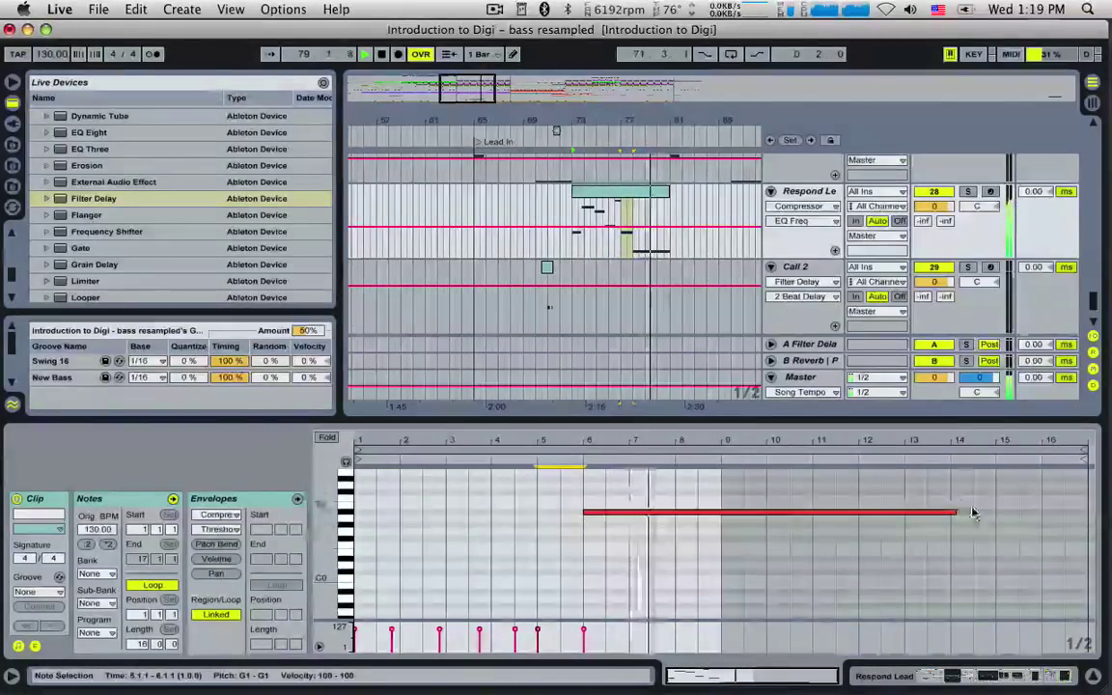
left_click_drag(954, 512, 714, 536)
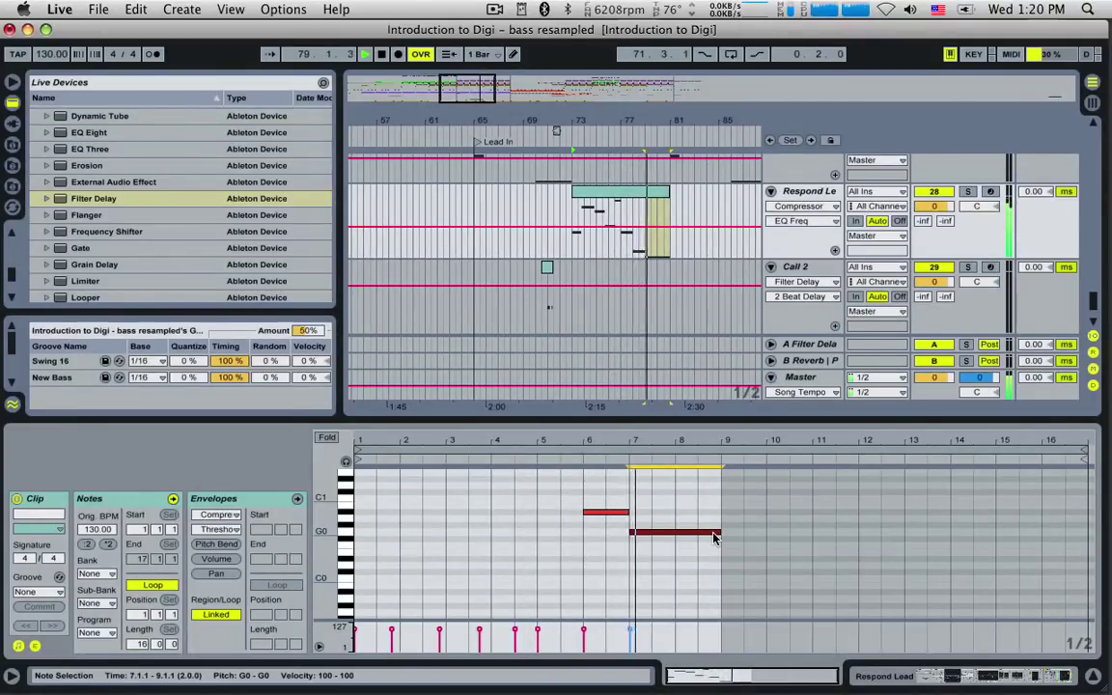
left_click(627, 230)
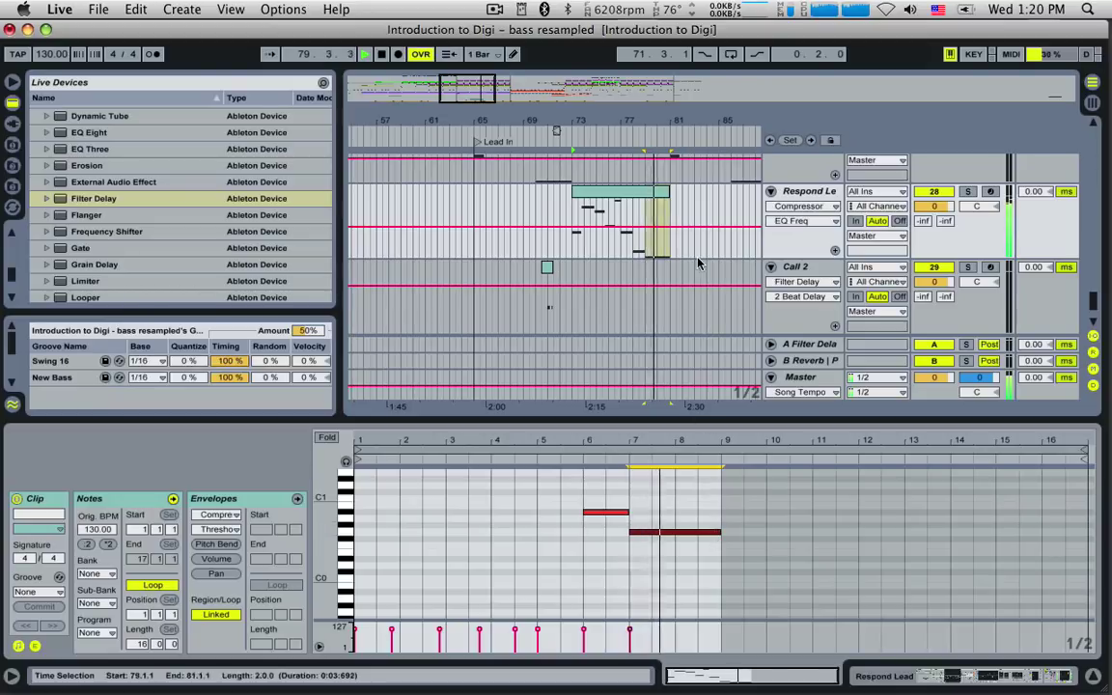
Copy the Call 2 clip from 70.3.1 to 78.3.1 and play the section from bar 77.
left_click(546, 269)
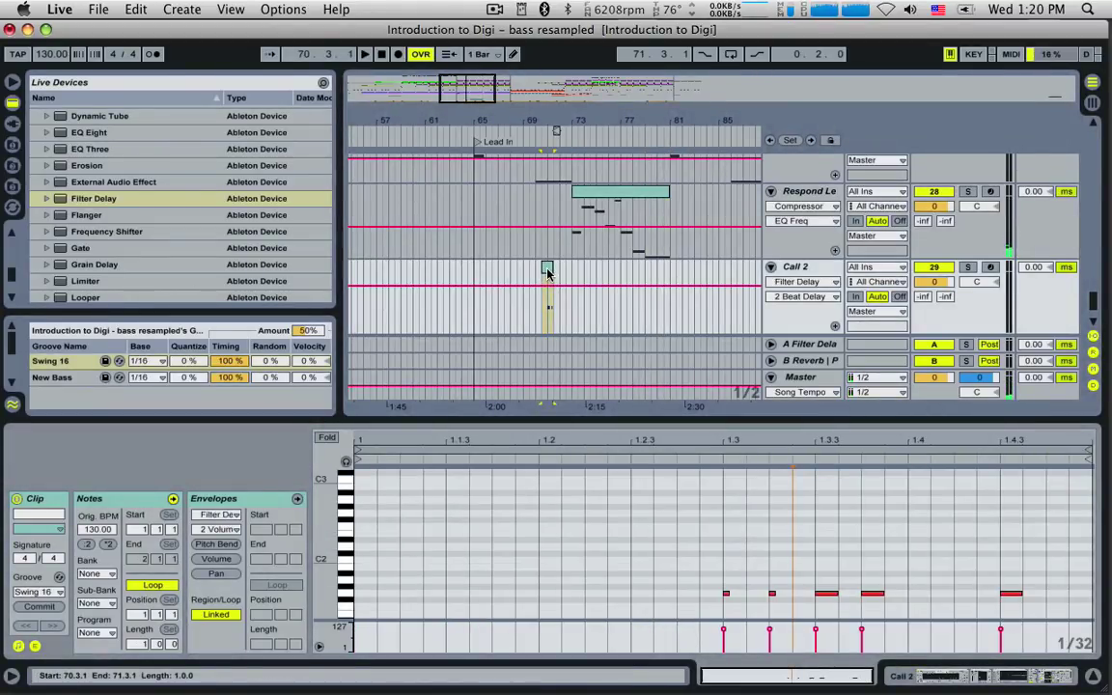
left_click_drag(547, 269, 645, 270)
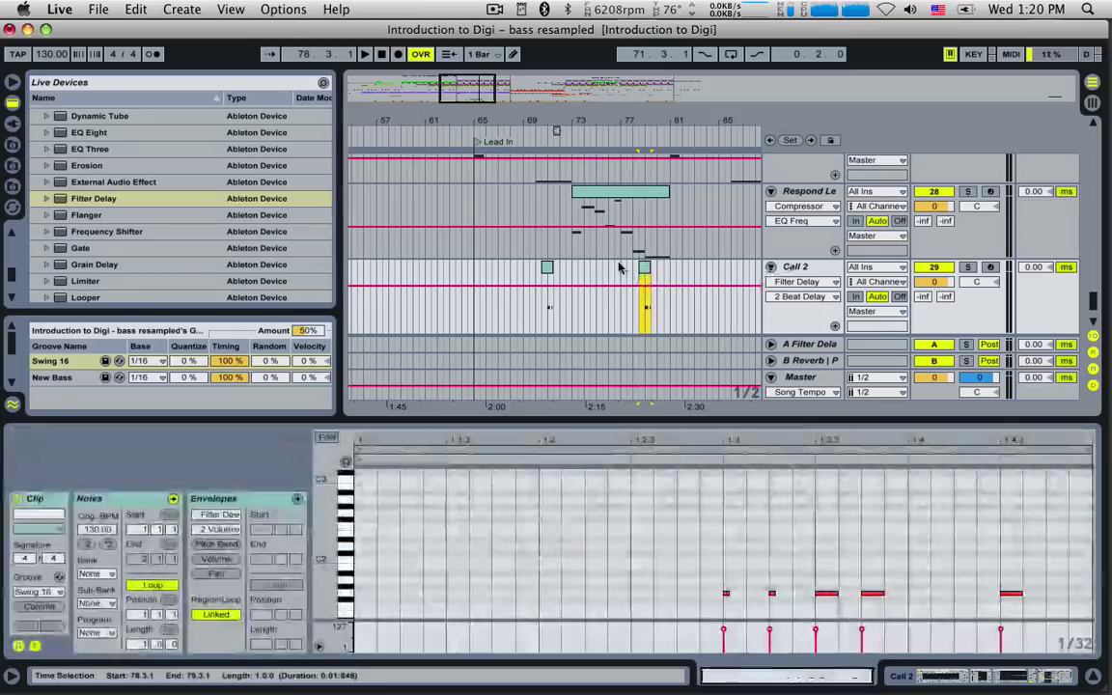
left_click(621, 267)
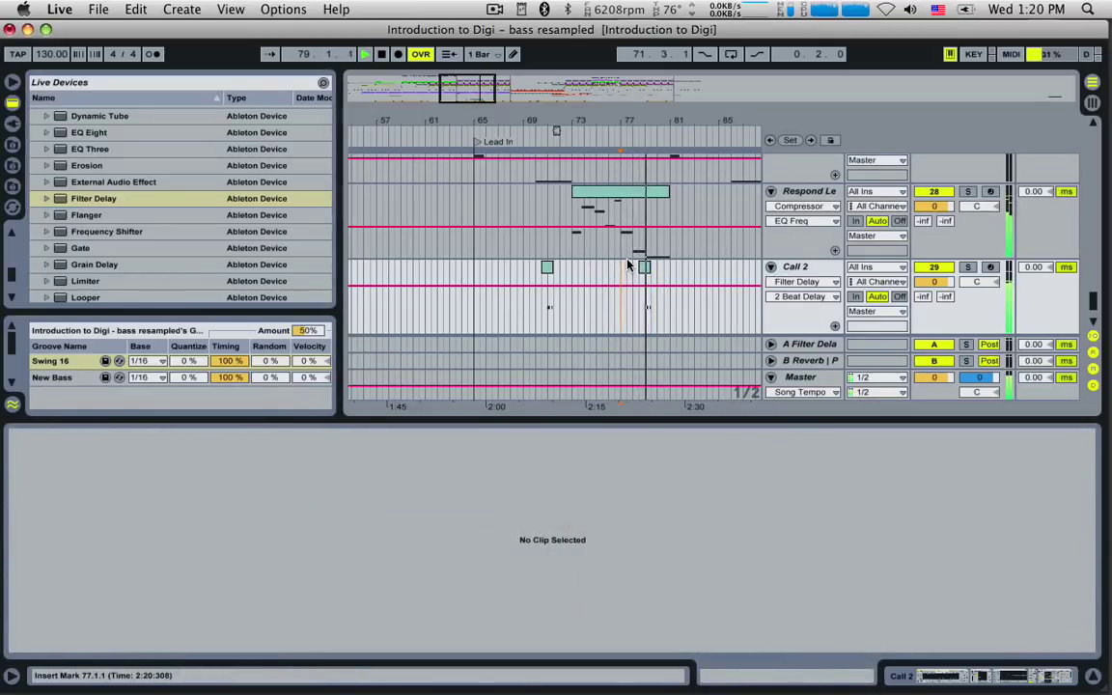
Move the 1.3.4 note in the first Call 2 clip up to G2 while auditioning it.
left_click(546, 268)
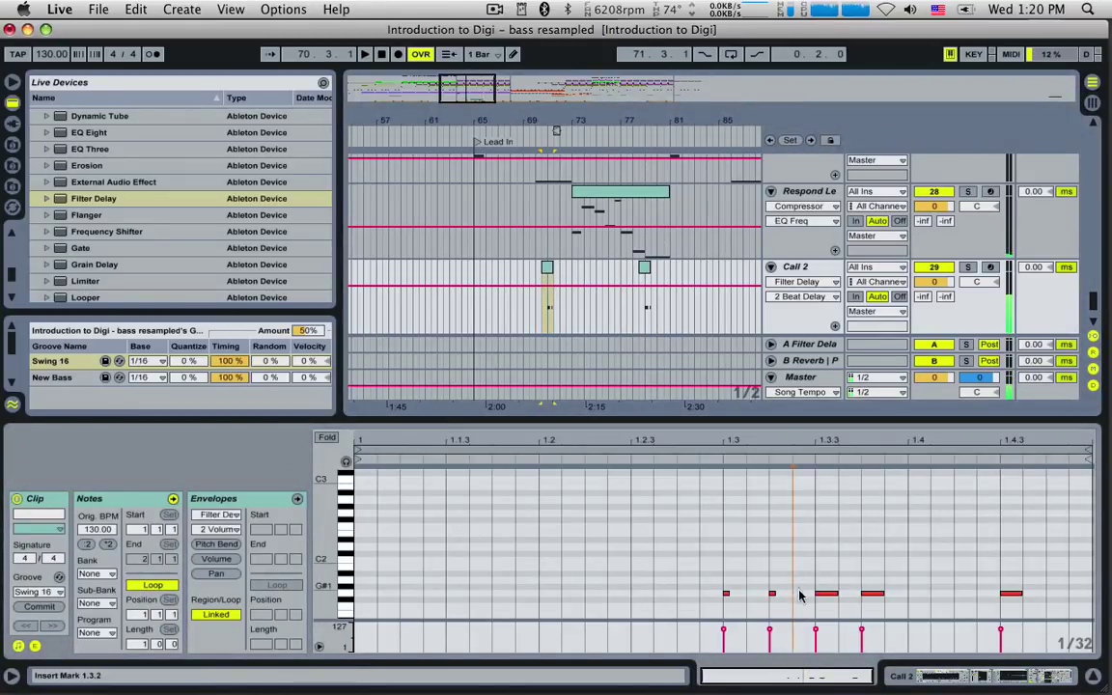
left_click_drag(881, 595, 871, 479)
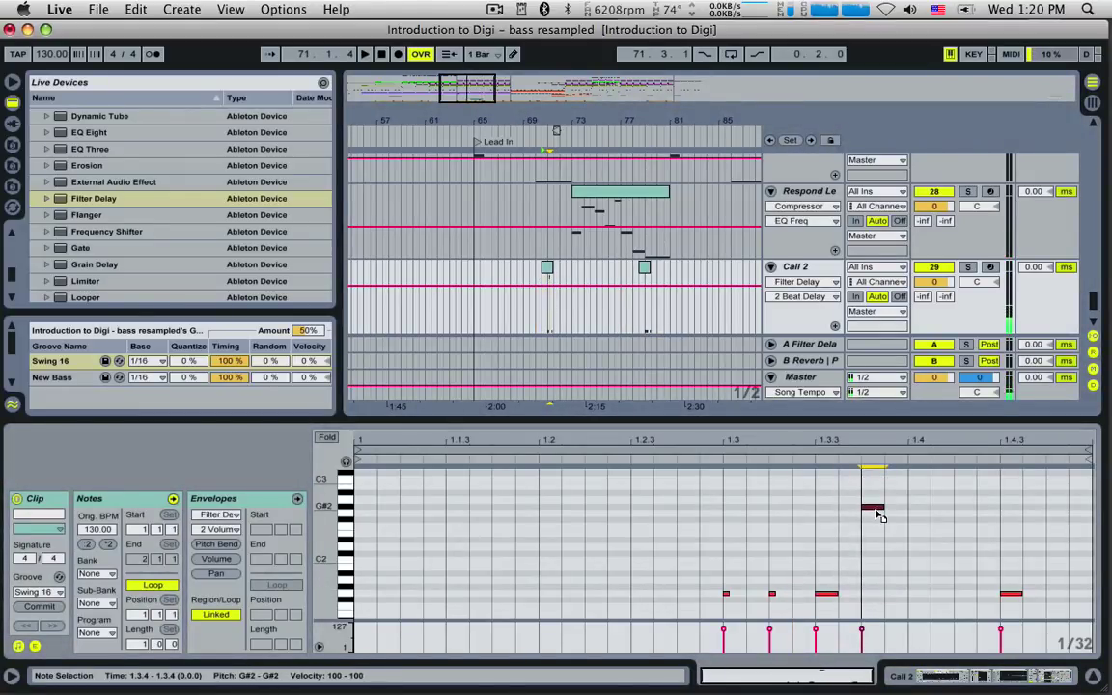
key("space")
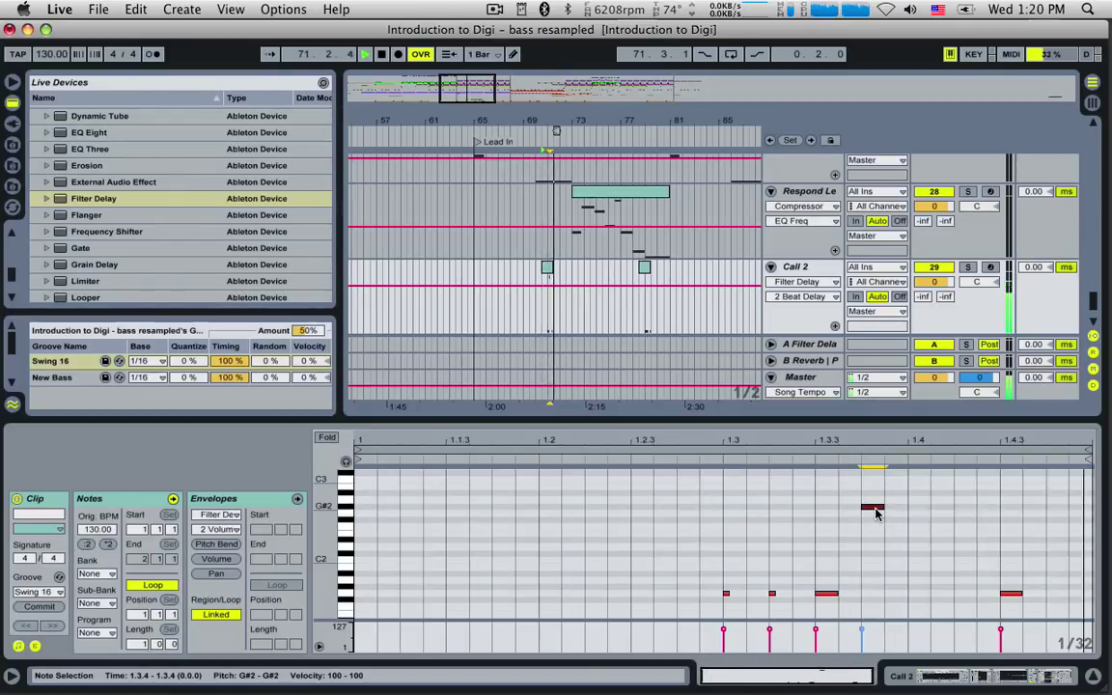
left_click_drag(876, 510, 879, 516)
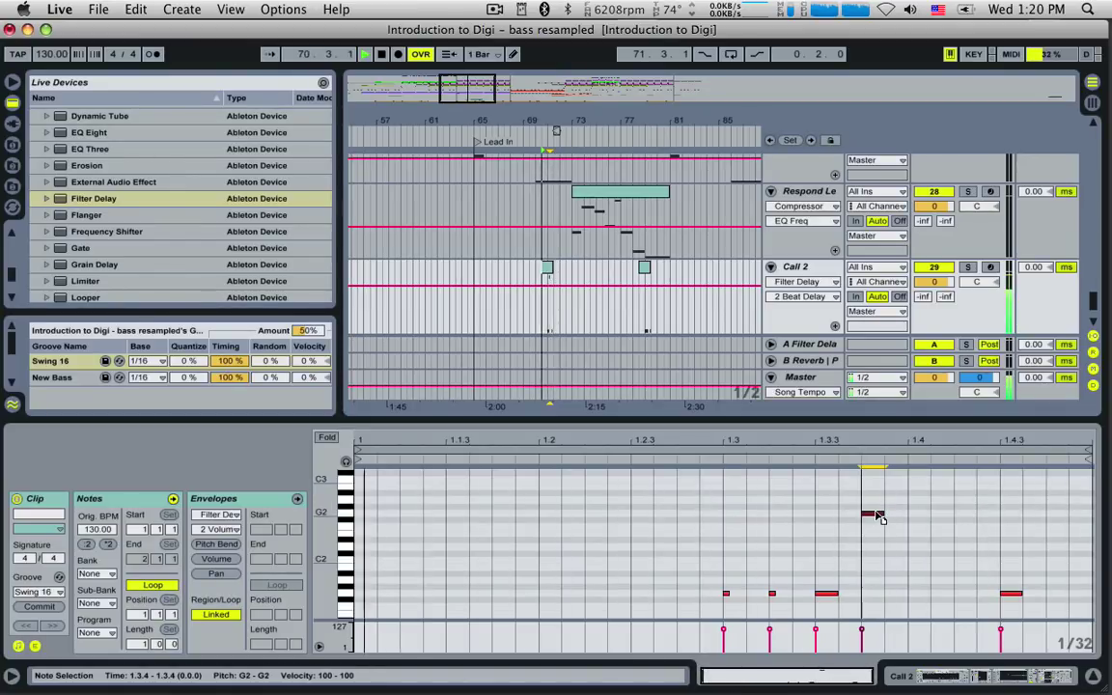
Show the Call 2 device chain, solo the track and play its first clip.
left_click(801, 267)
left_click(963, 679)
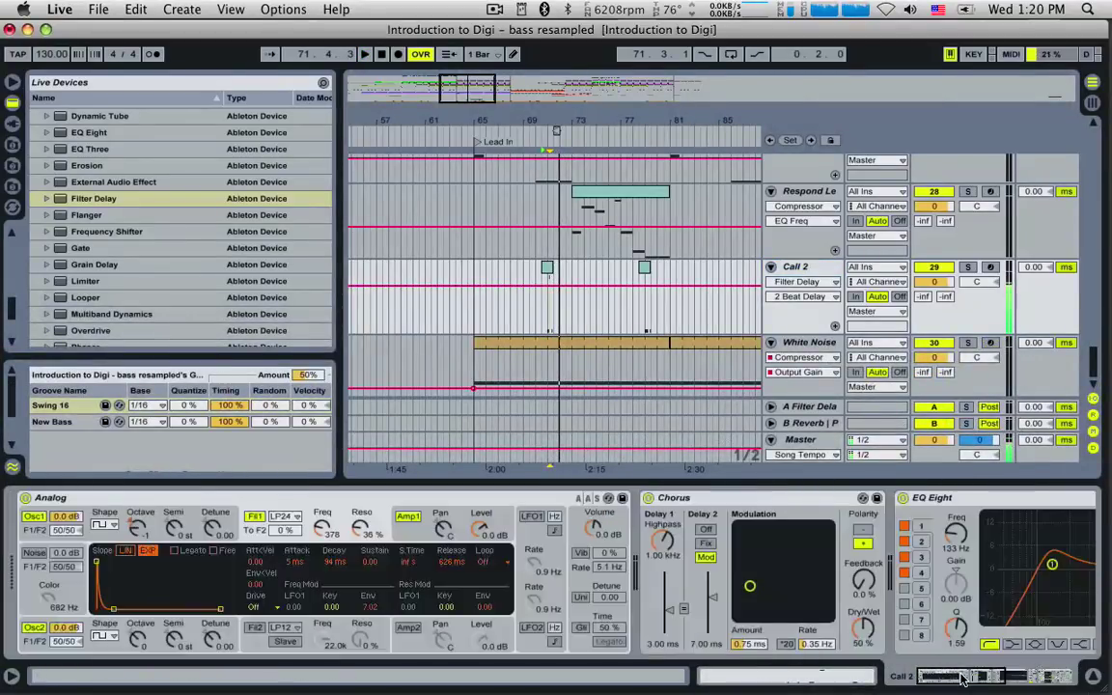
left_click(543, 302)
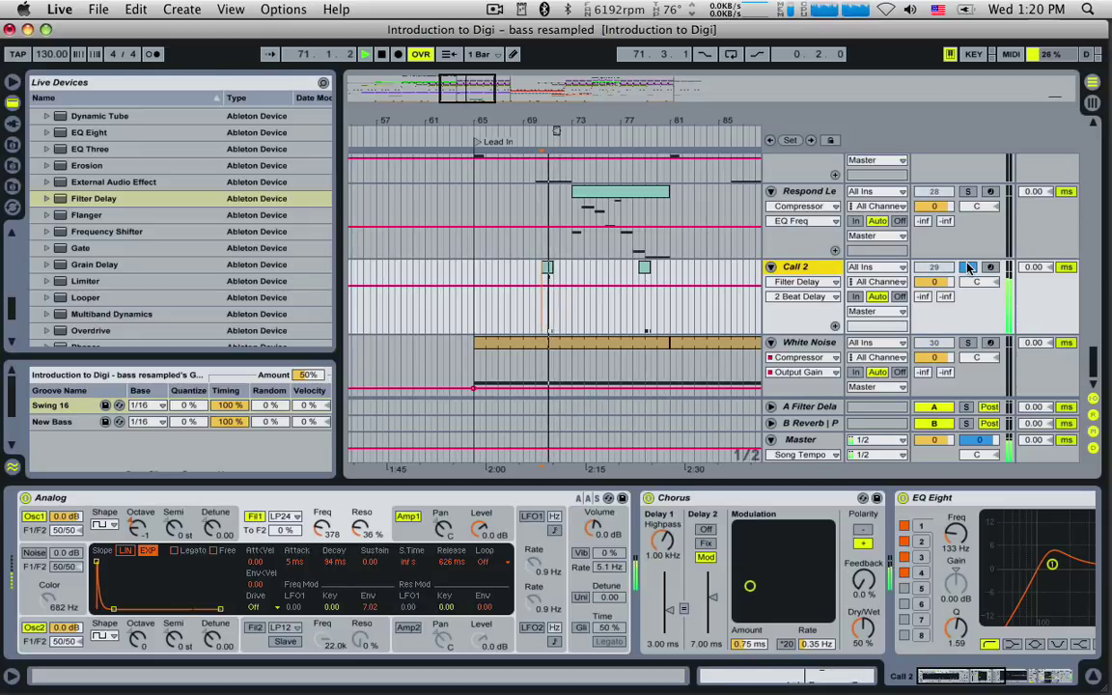
Add a G1 note at 1.4.2 in the first Call 2 clip and tune the last note at 1.4.3 to A#1 by ear.
double_click(547, 269)
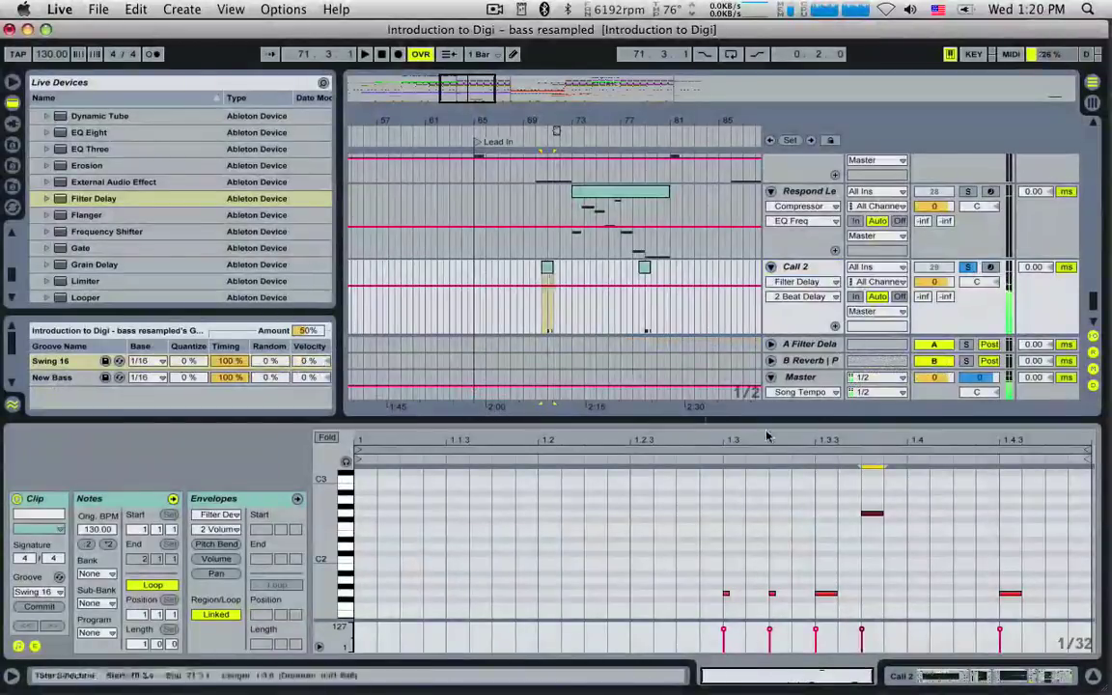
double_click(966, 594)
left_click_drag(1015, 593, 1015, 515)
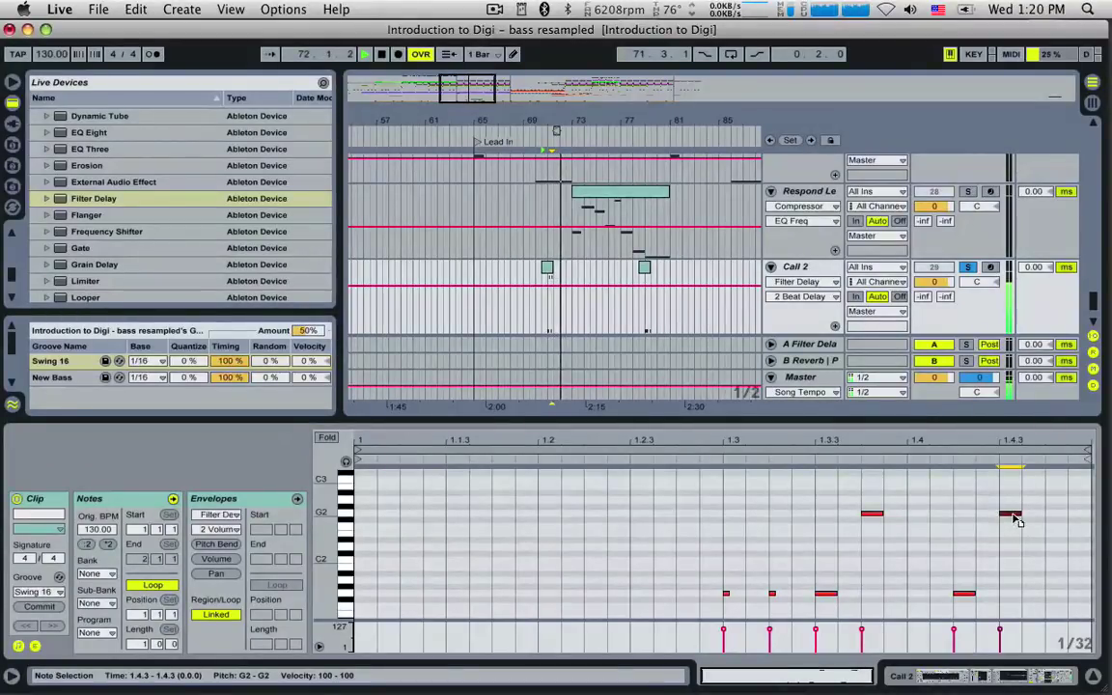
key("Down")
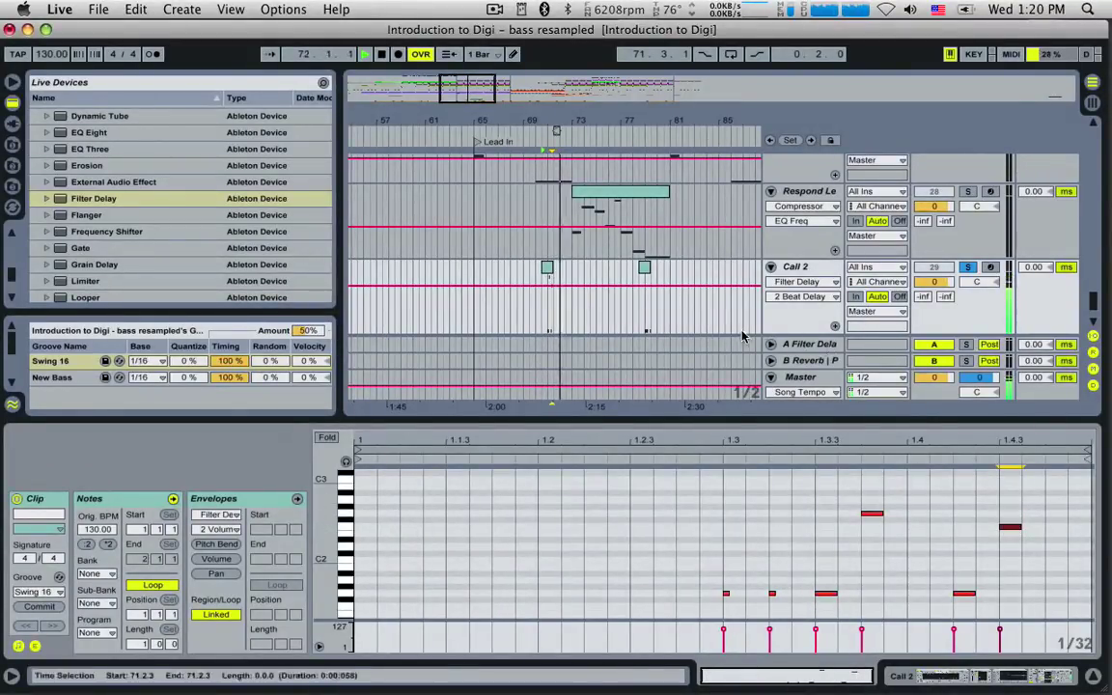
left_click_drag(1011, 528, 1010, 580)
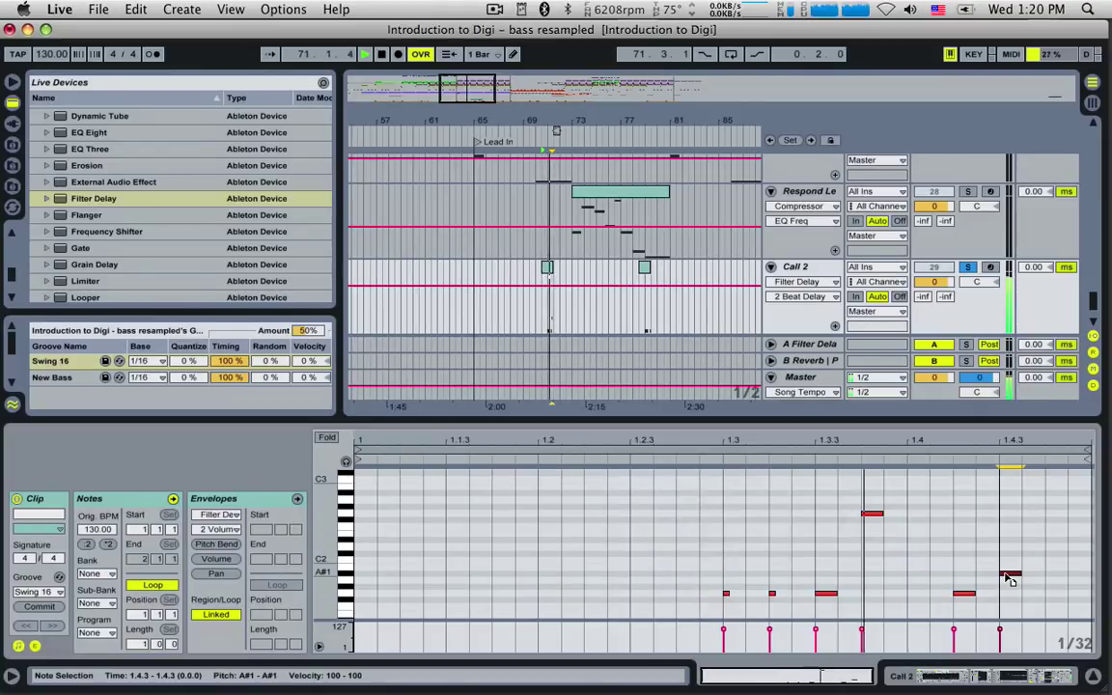
left_click(1007, 577)
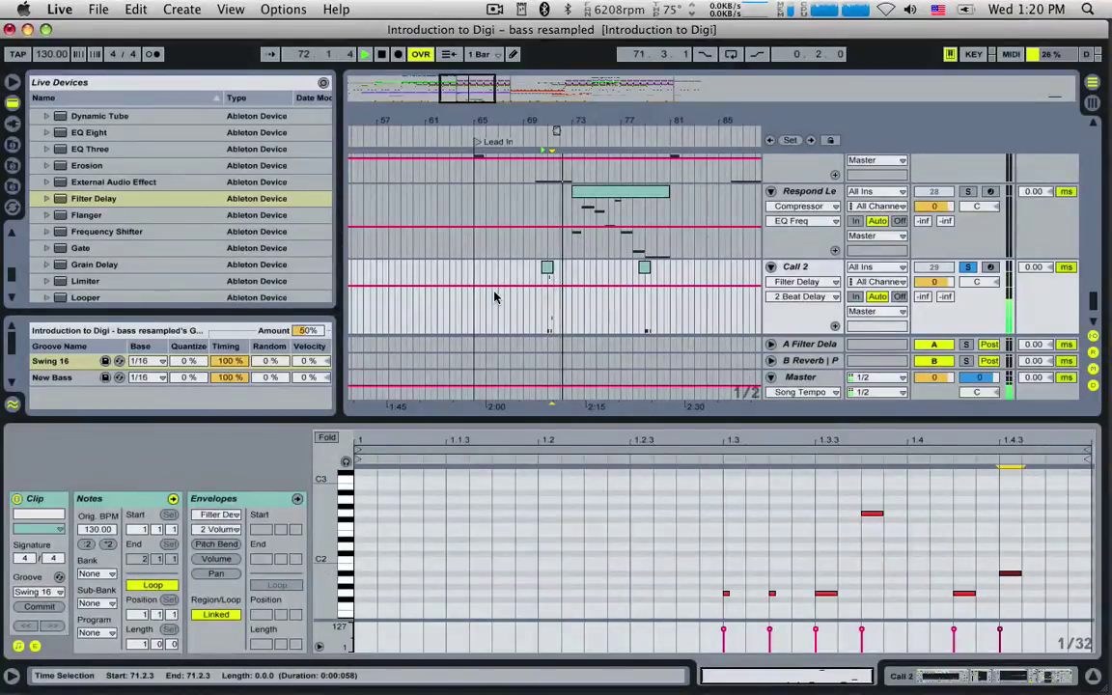
Unsolo Call 2, audition it in the mix from bar 68, and move its first clip half a bar earlier to 70.1.1.
left_click(520, 306)
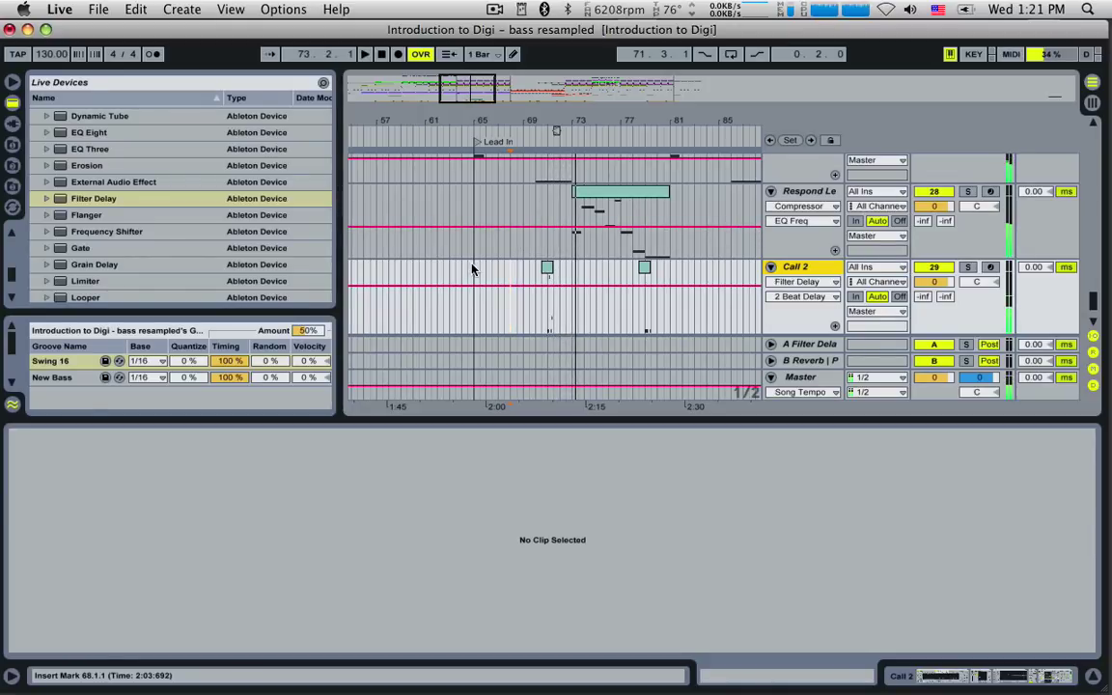
left_click(547, 270)
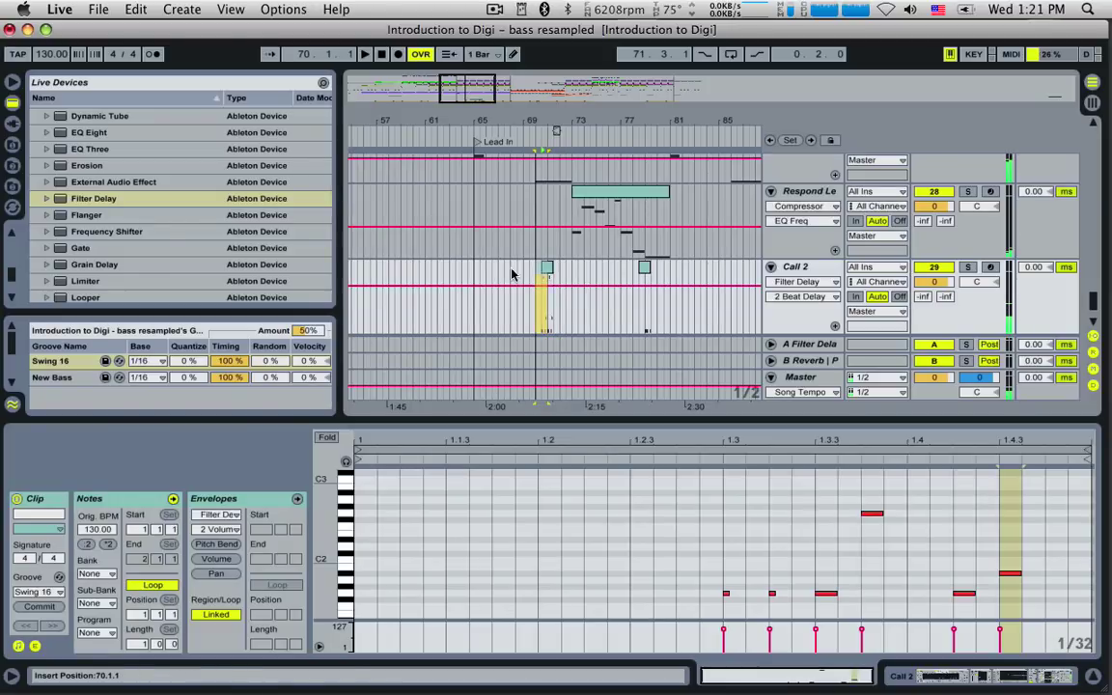
key("space")
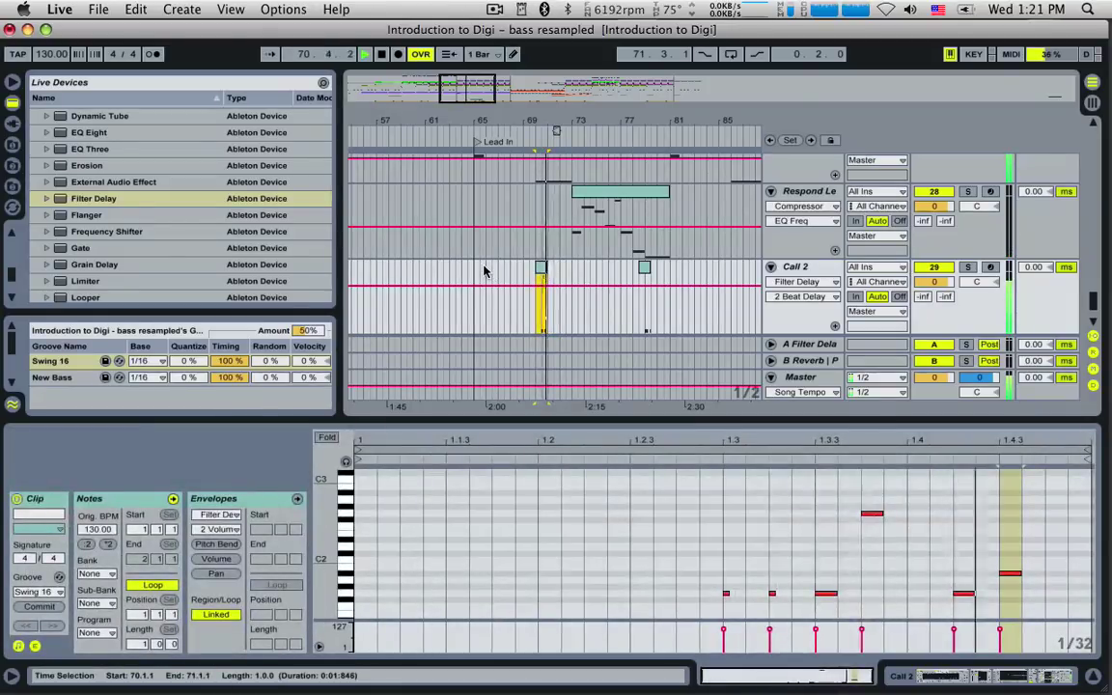
key("space")
scroll(586, 274, "up", 3)
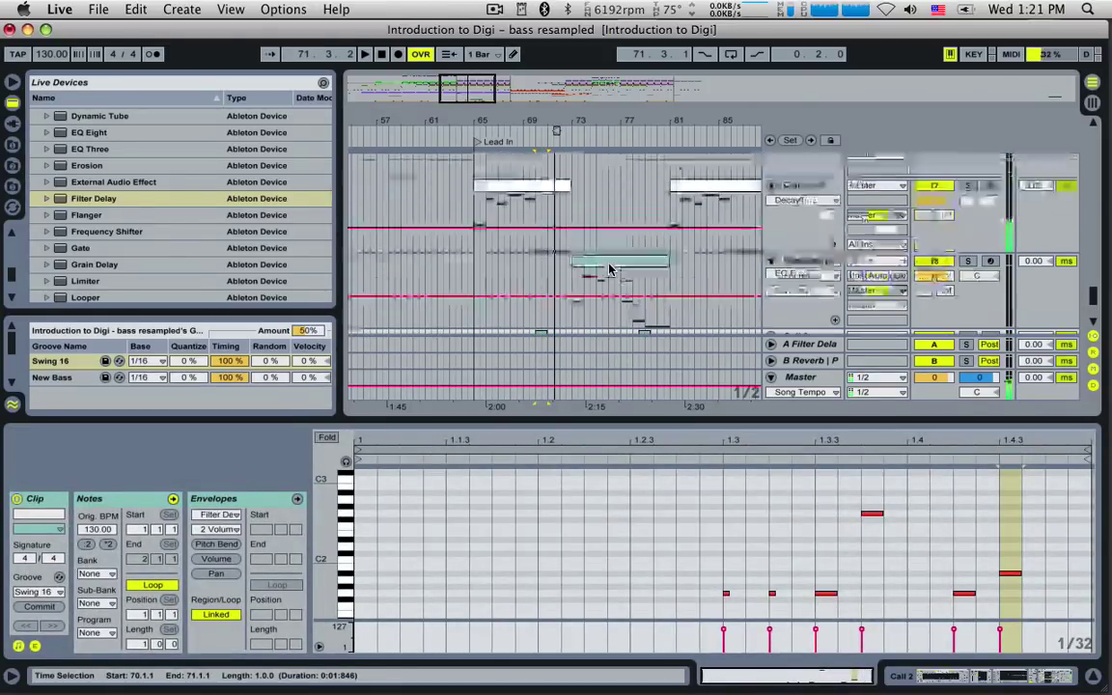
Add a second Compressor at the end of the Call Lead device chain.
double_click(810, 185)
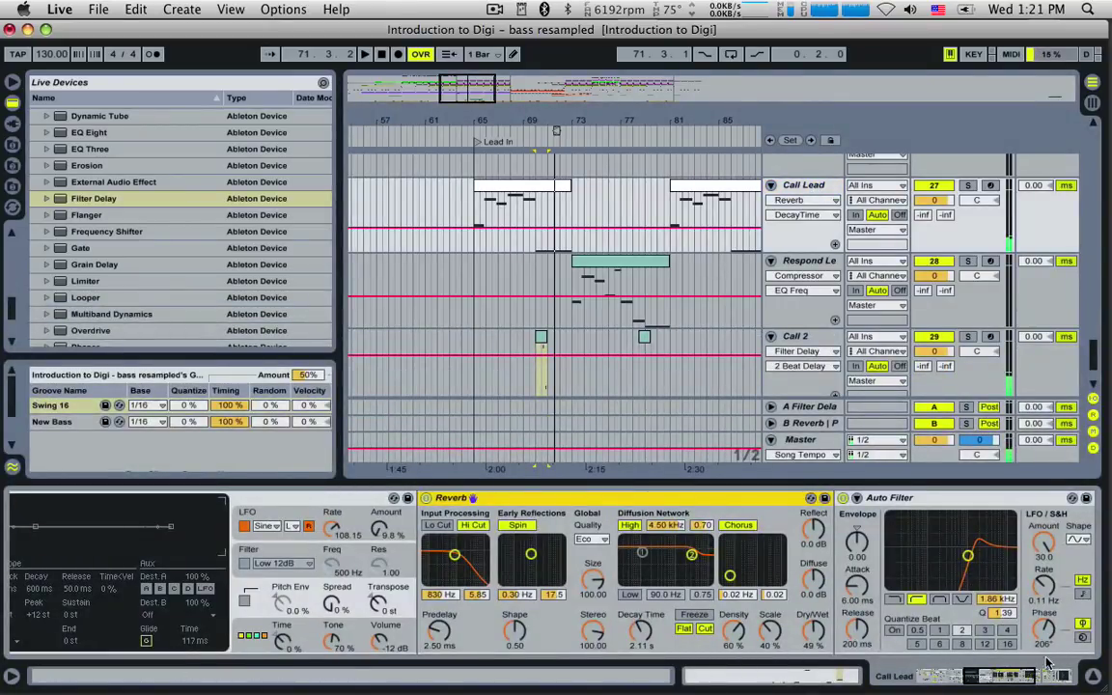
scroll(1047, 662, "right", 5)
scroll(101, 173, "up", 1)
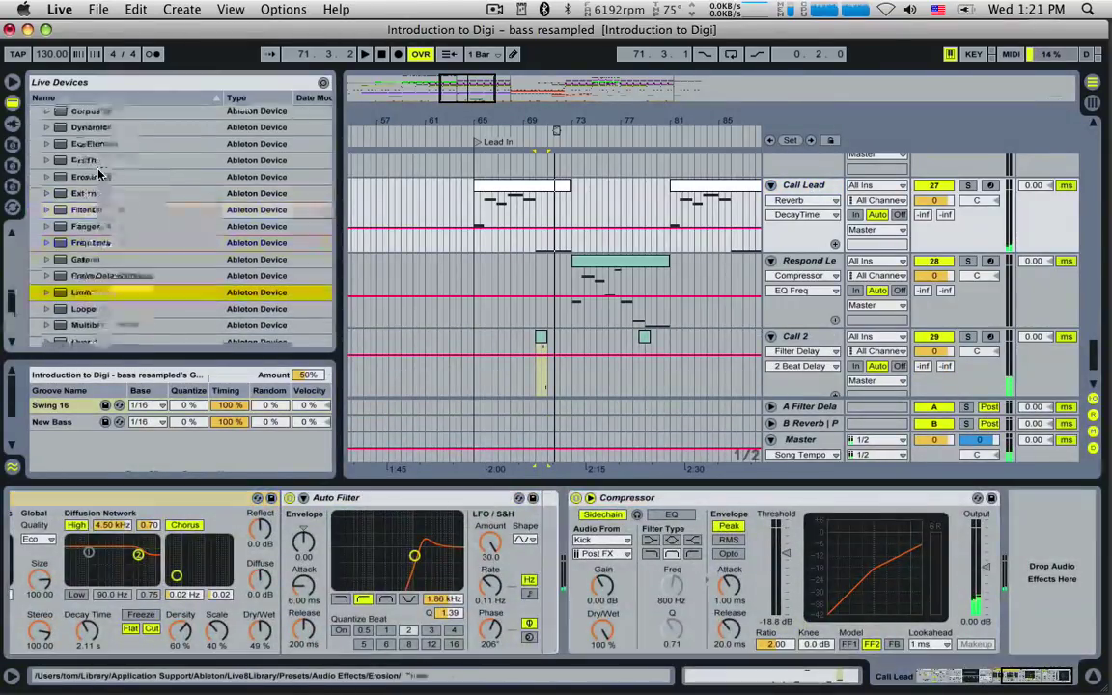
scroll(100, 176, "up", 2)
left_click(112, 180)
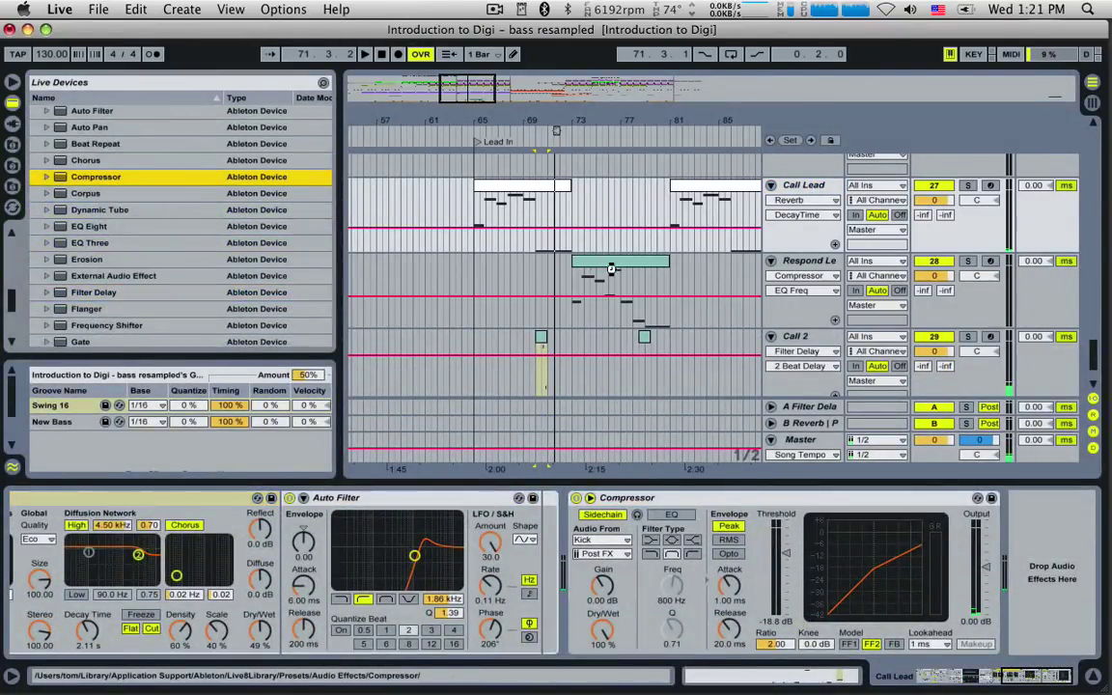
left_click_drag(610, 269, 932, 454)
Sidechain the new Call Lead compressor to Call 2, set its threshold to -37.2 dB and audition it in the mix.
left_click(816, 498)
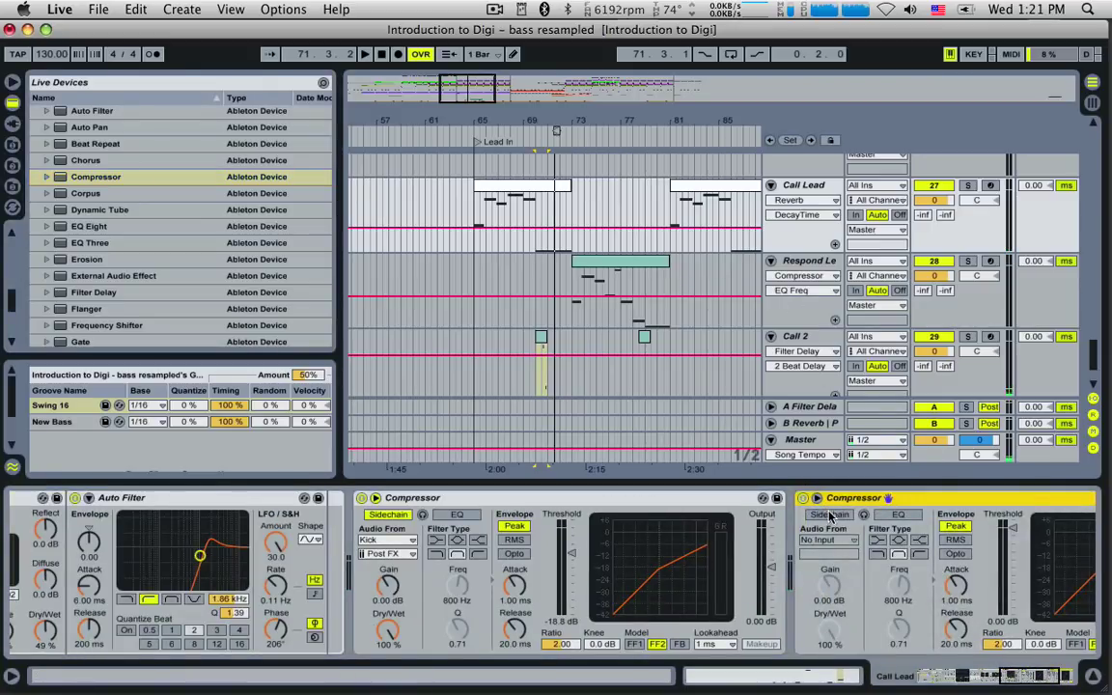
left_click(828, 540)
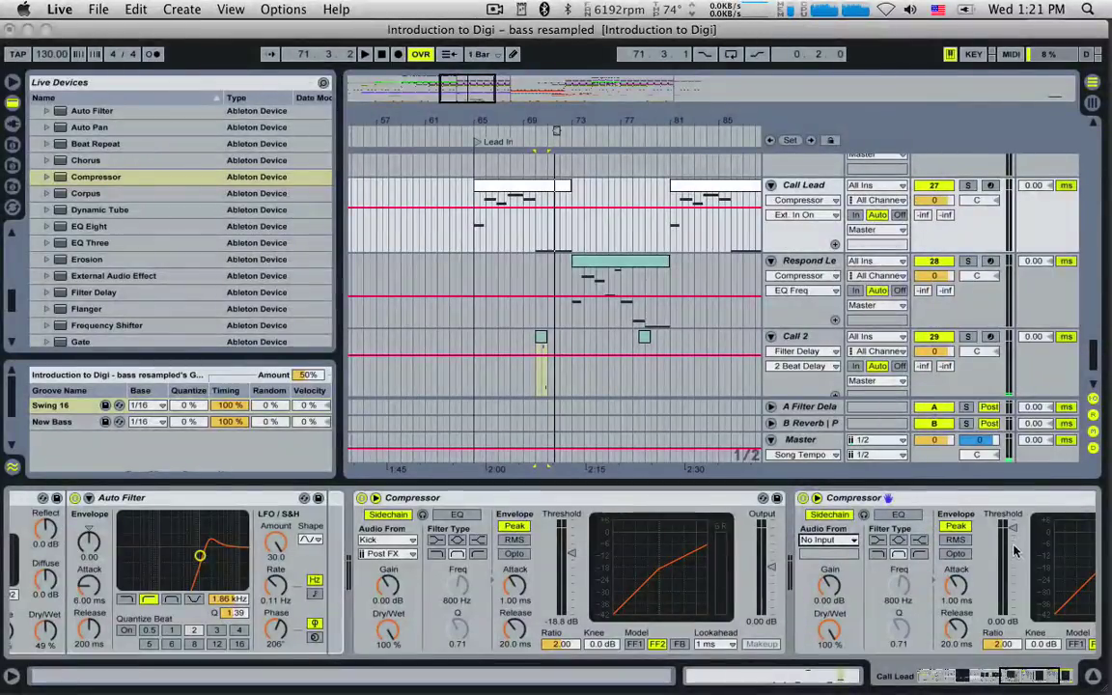
left_click(1007, 576)
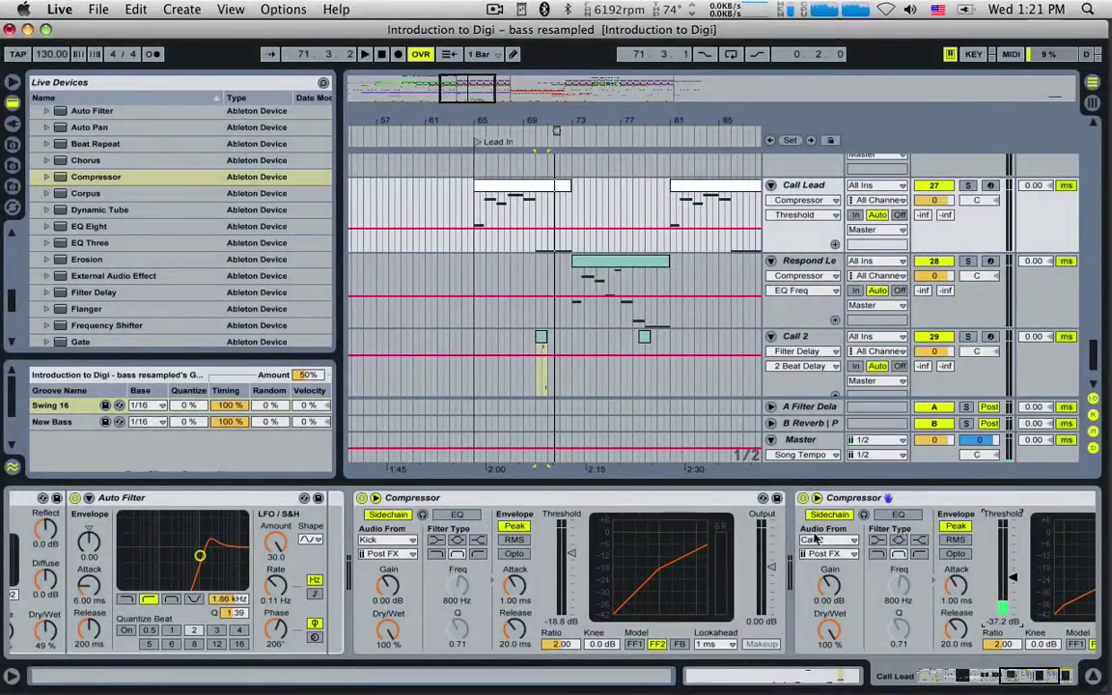
key("space")
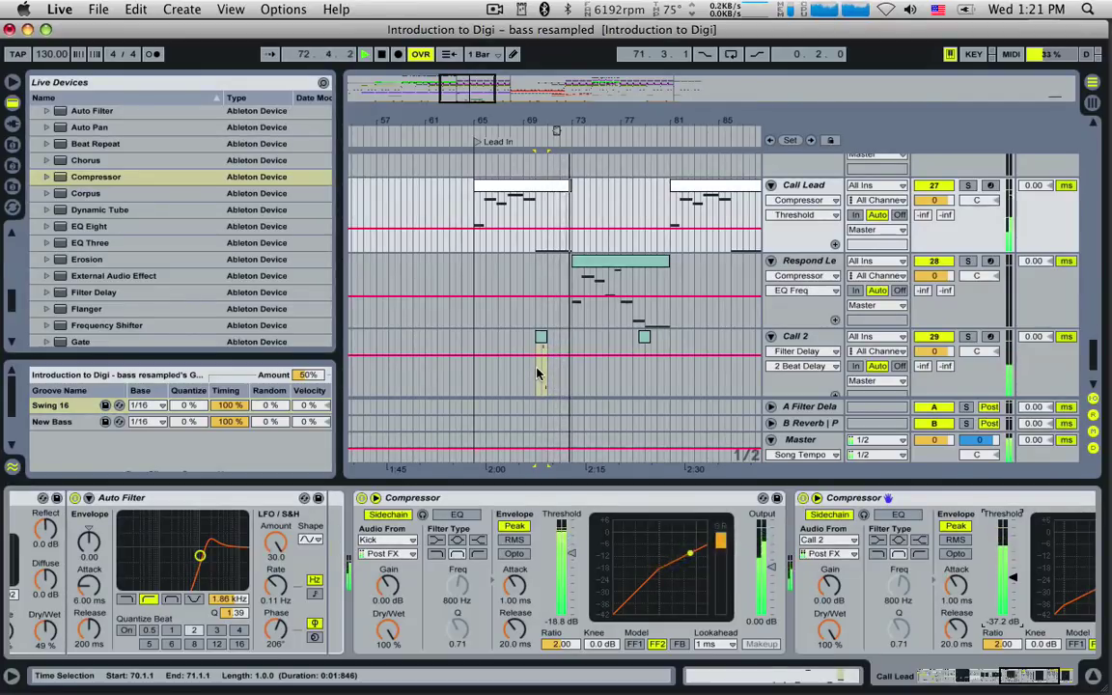
key("space")
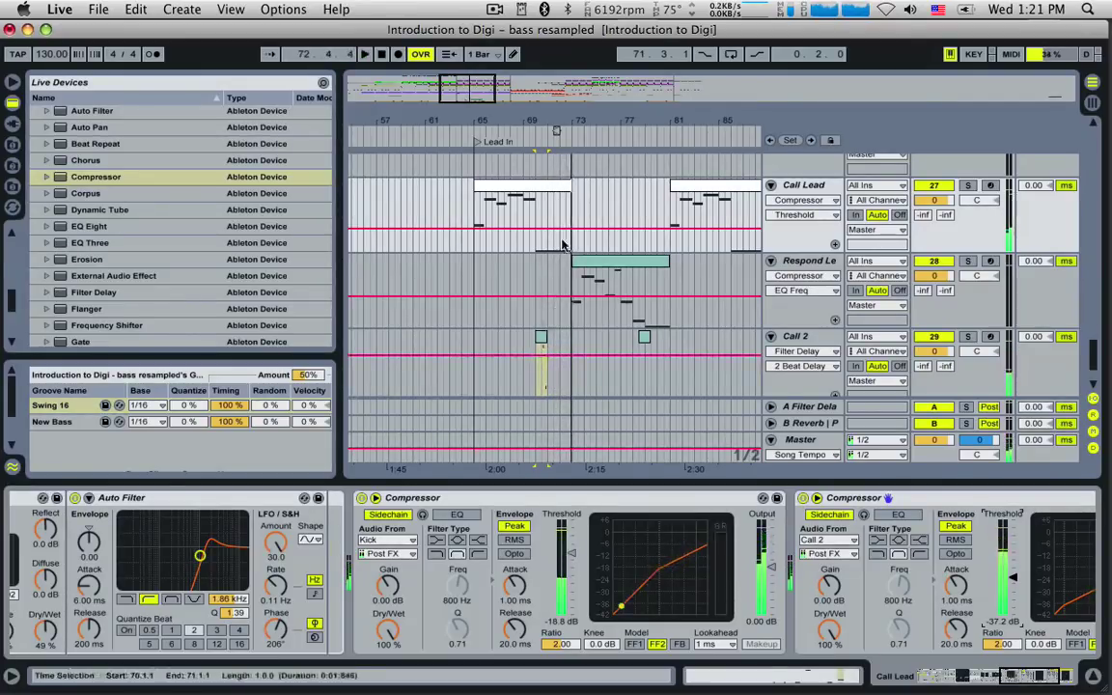
left_click(538, 367)
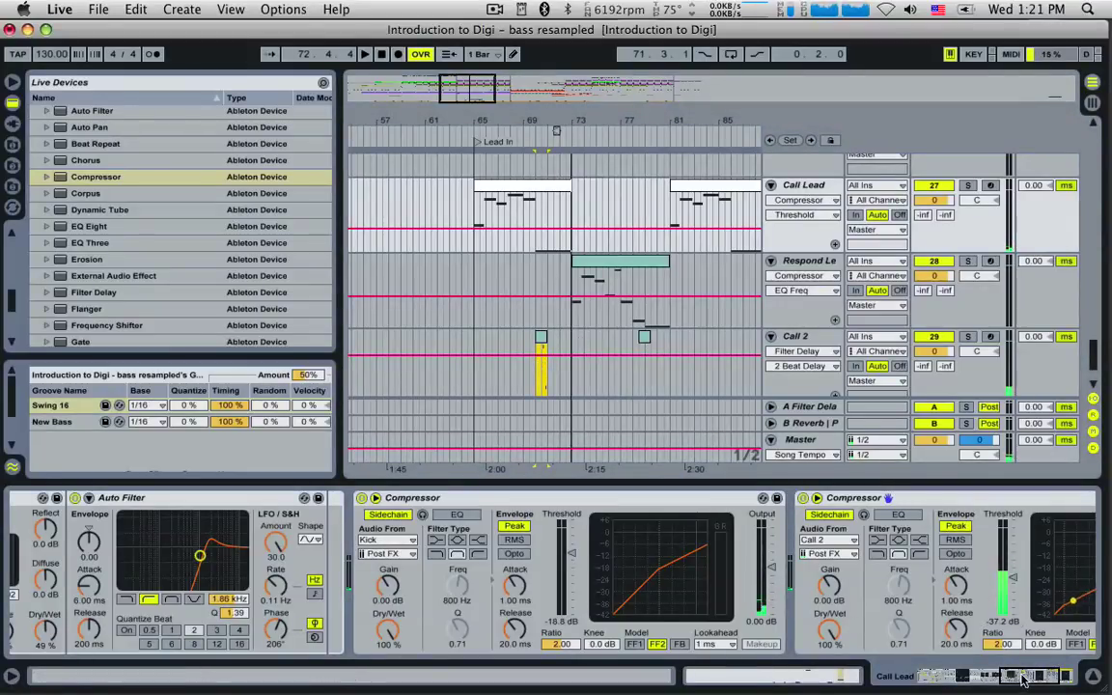
left_click_drag(1025, 678, 985, 676)
key("space")
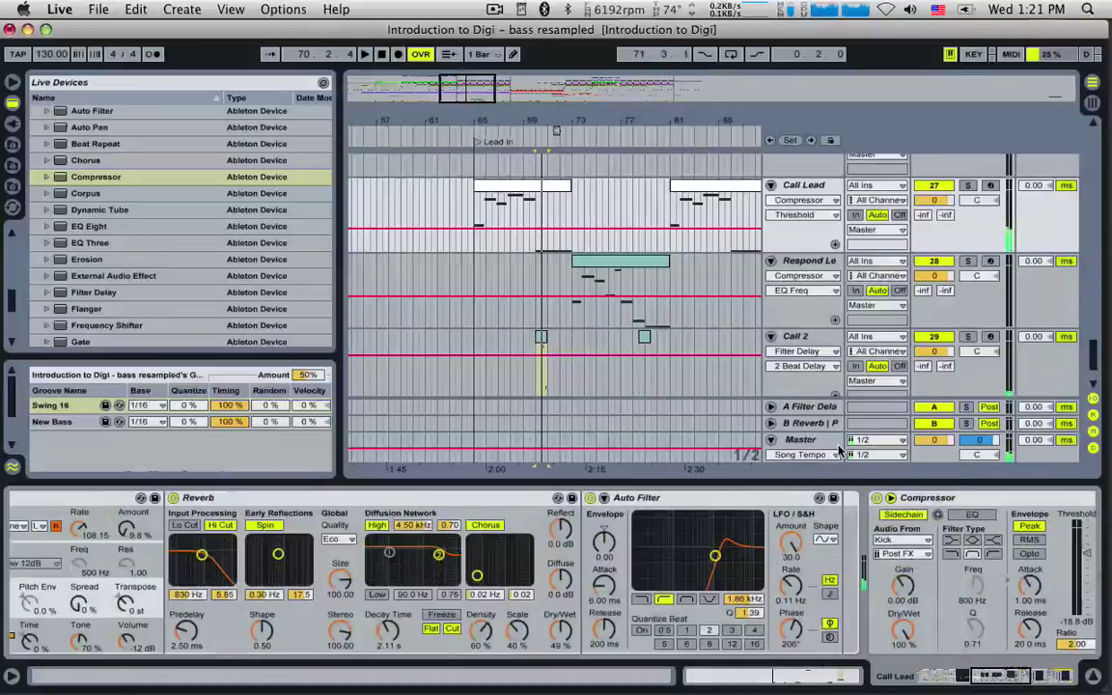
Solo Call 2 and listen to its first clip with the track's Filter Delay in view.
left_click(798, 338)
left_click(969, 337)
key("space")
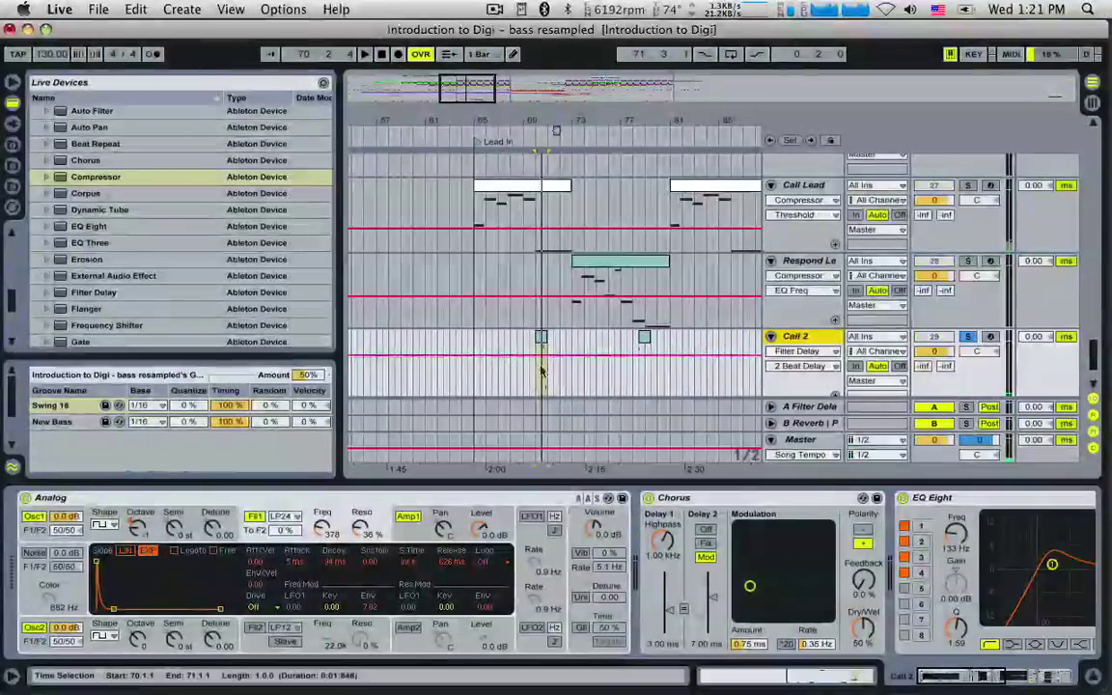
left_click_drag(976, 682, 1045, 685)
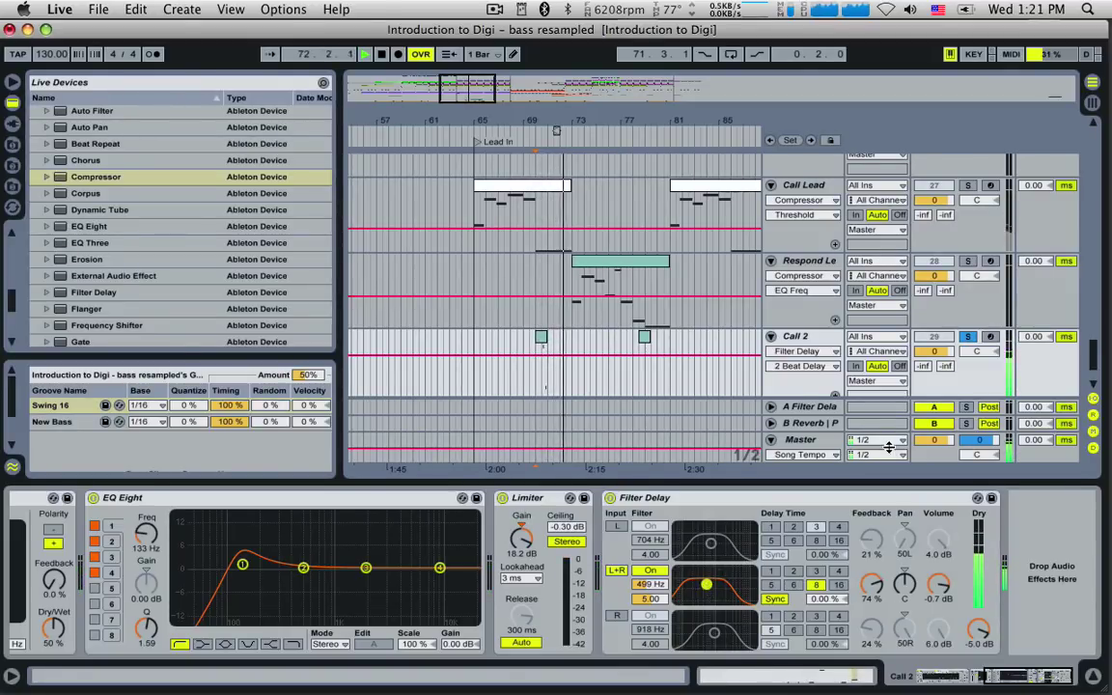
left_click(969, 338)
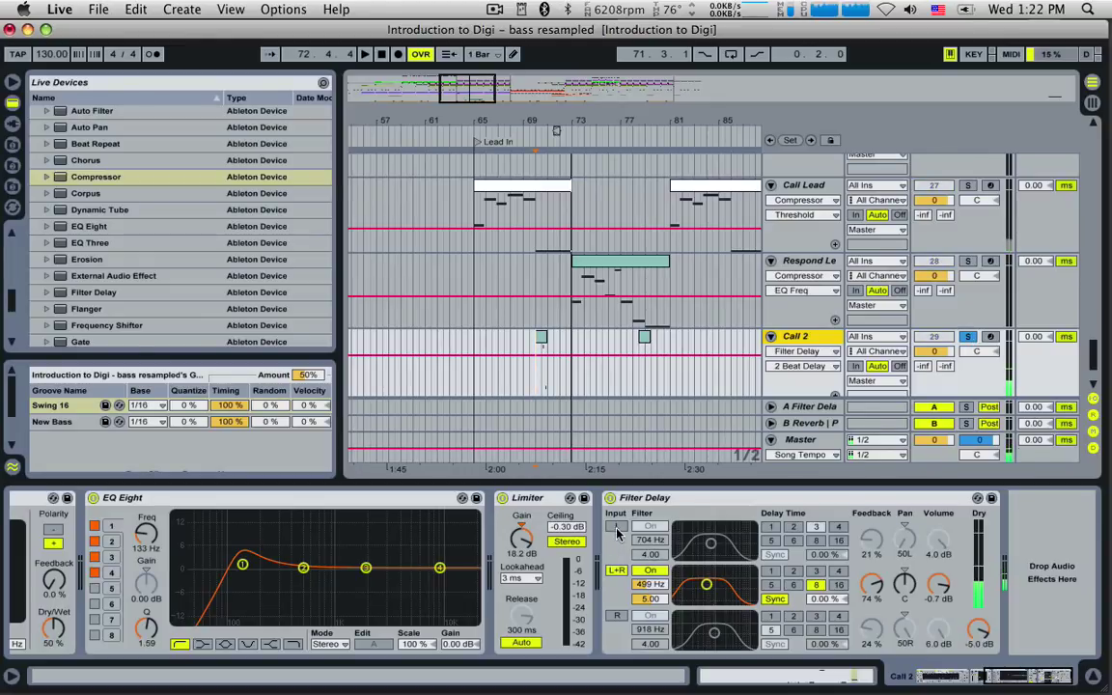
Enable the L and R inputs of Call 2's Filter Delay, set the R beat delay to 2 and audition it.
left_click(616, 526)
left_click(617, 615)
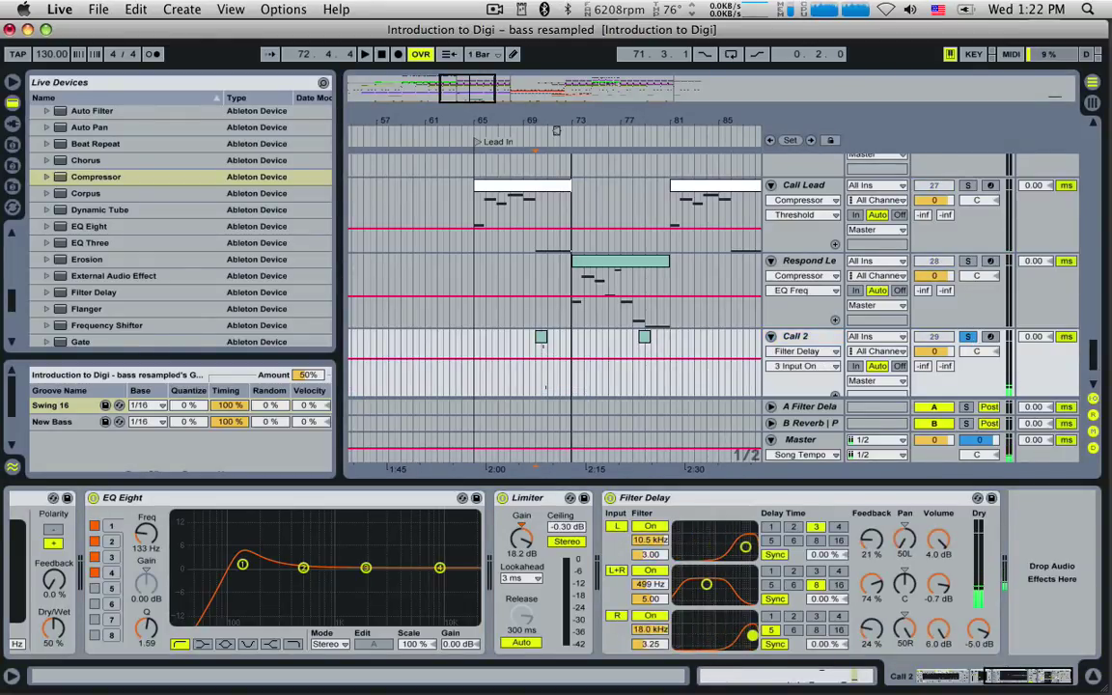
left_click(794, 616)
key("space")
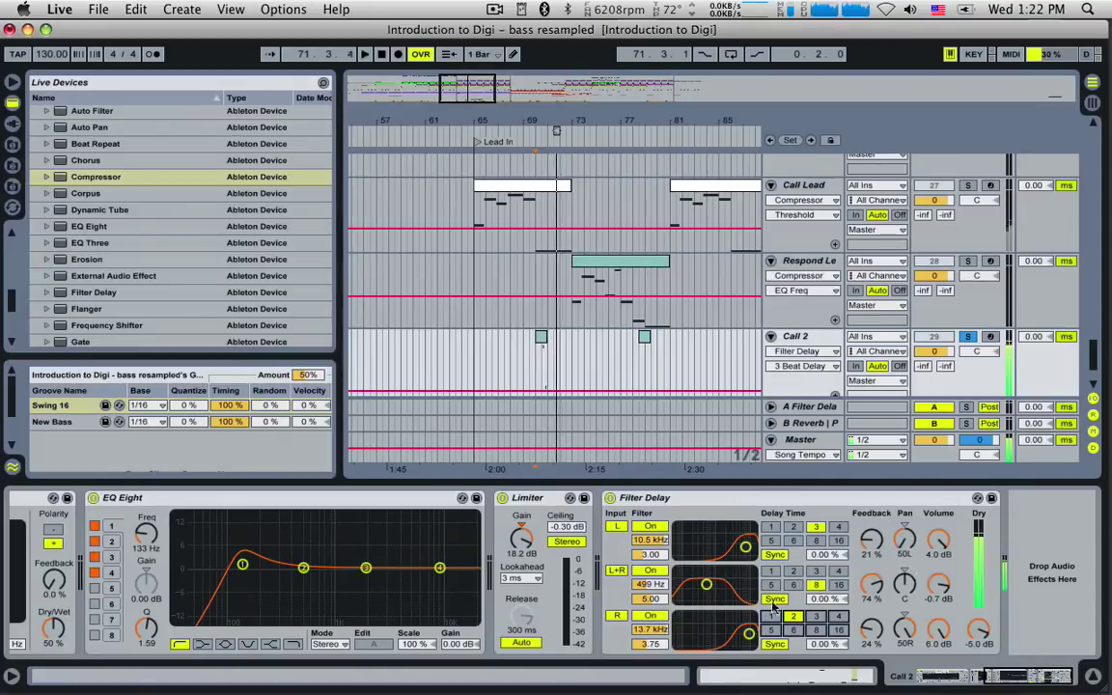
key("space")
Set the Filter Delay's L filter to 1.80 kHz at 1.00, the R filter to 1.93 kHz at 0.50, and R beat delay to 6.
left_click_drag(746, 637, 734, 639)
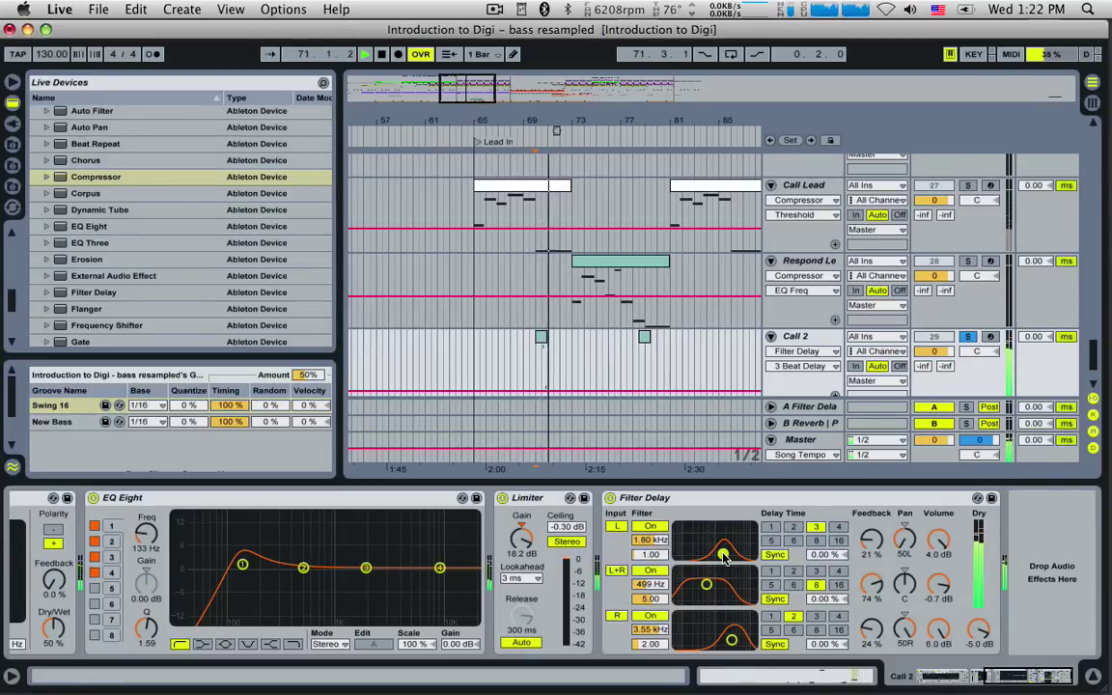
key("space")
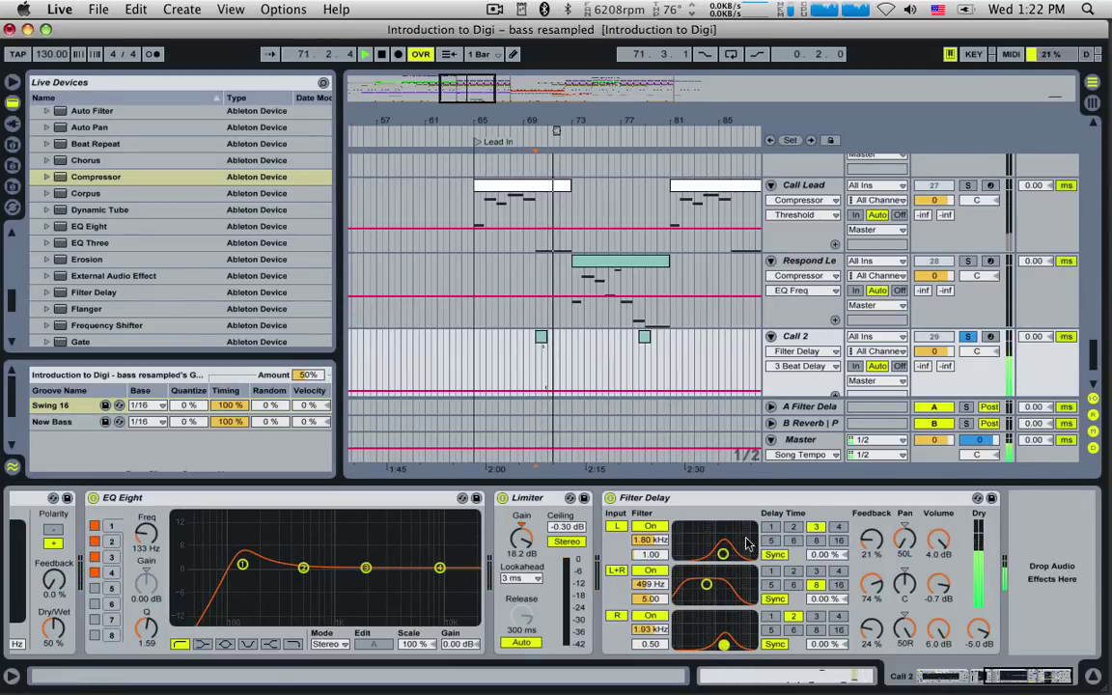
key("space")
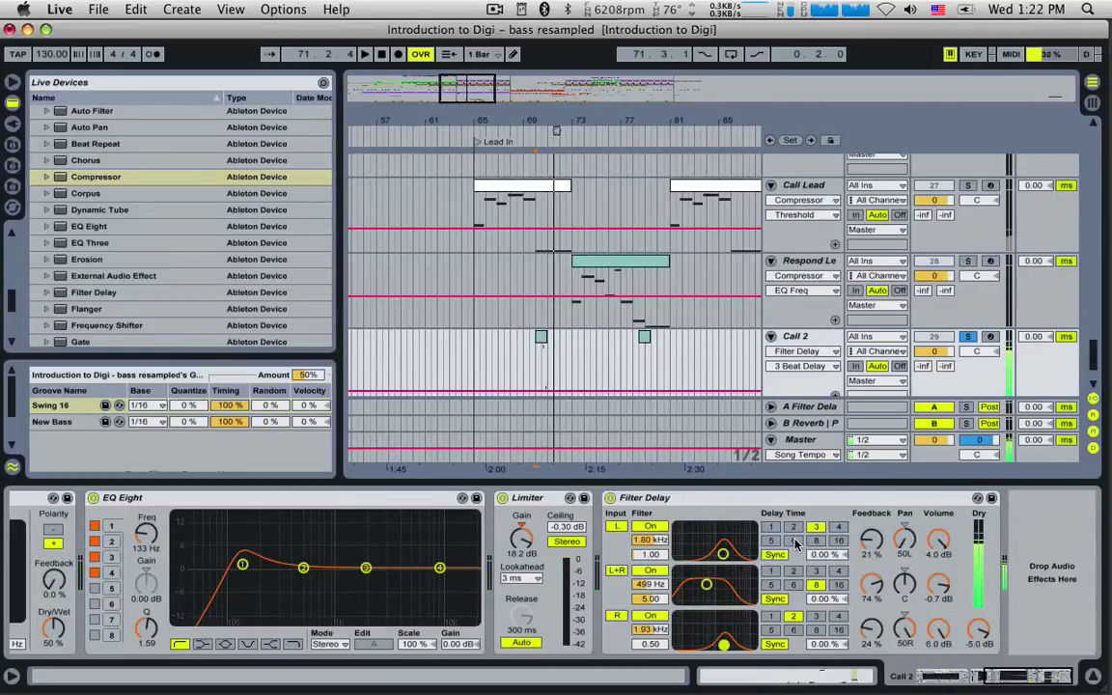
left_click(800, 633)
key("space")
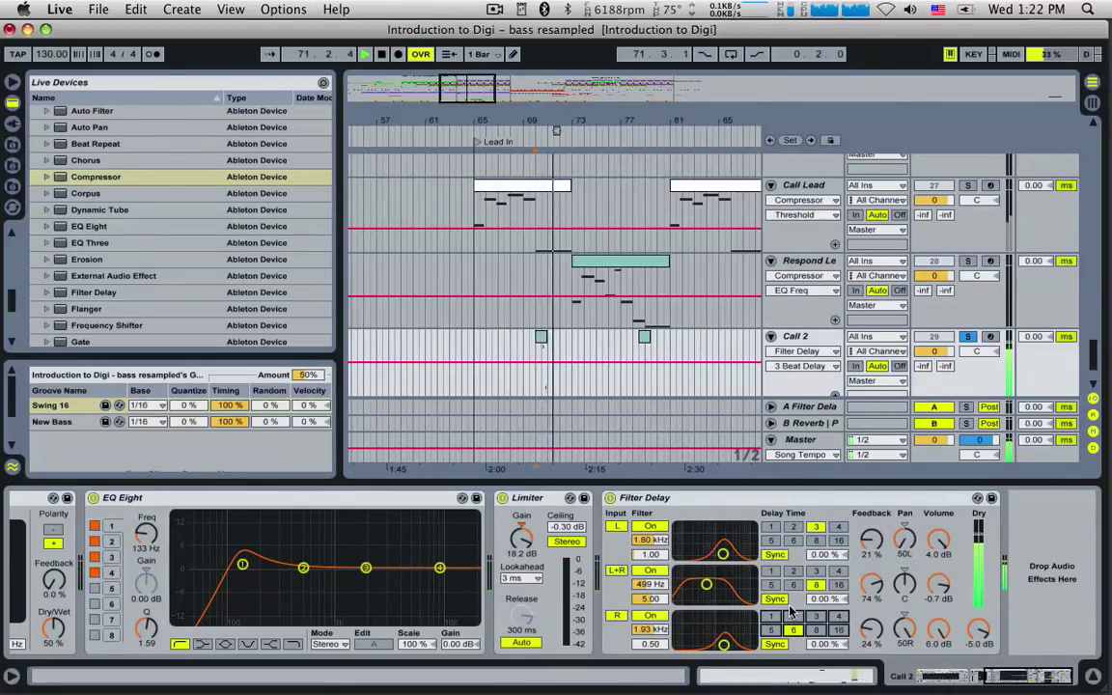
Raise the Filter Delay's feedback to 45 % on the L channel and 49 % on the R channel.
left_click_drag(871, 541, 871, 521)
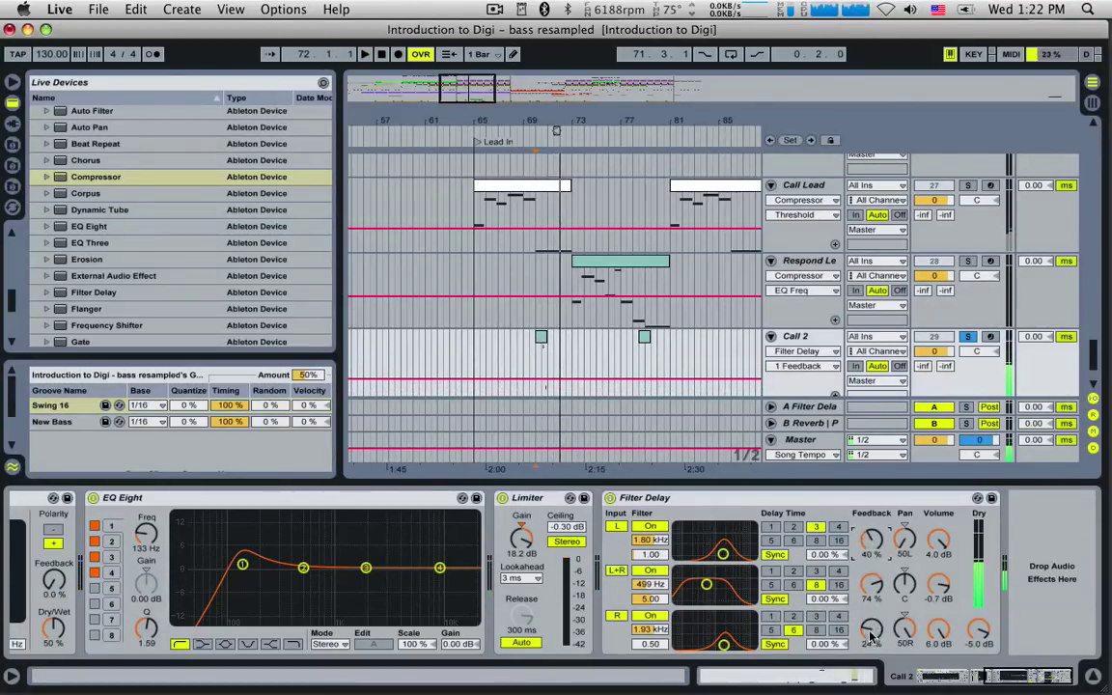
left_click_drag(871, 637, 872, 629)
left_click(870, 547)
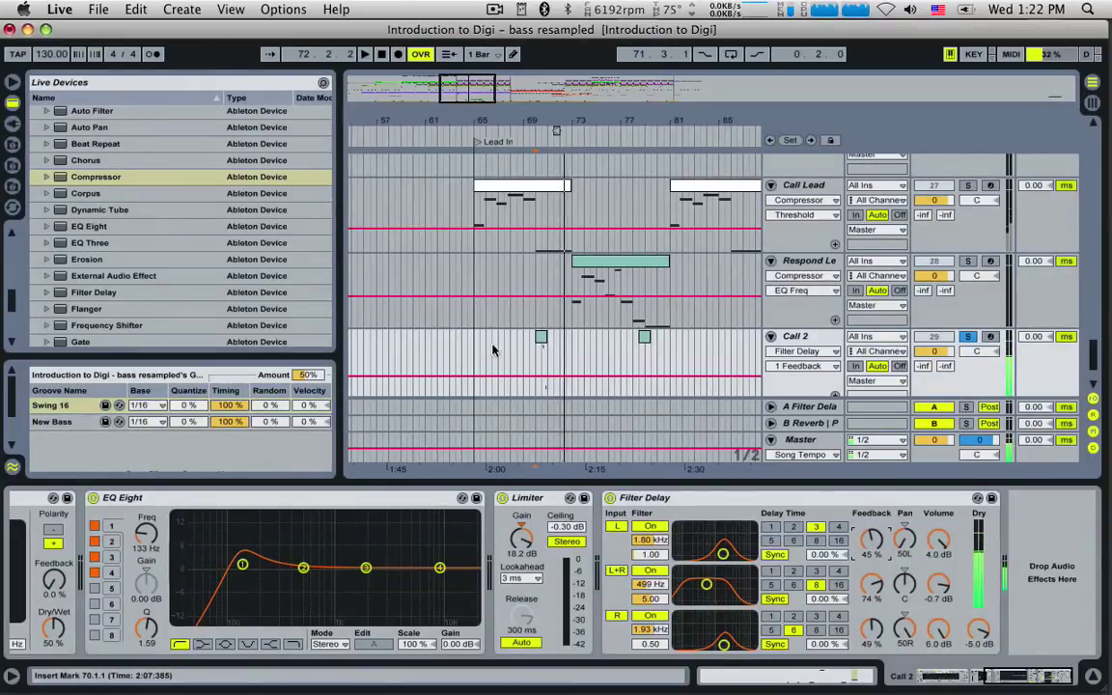
Unsolo Call 2, audition the mix from 65.1.1 and switch off the Filter Delay's L and R inputs.
key("space")
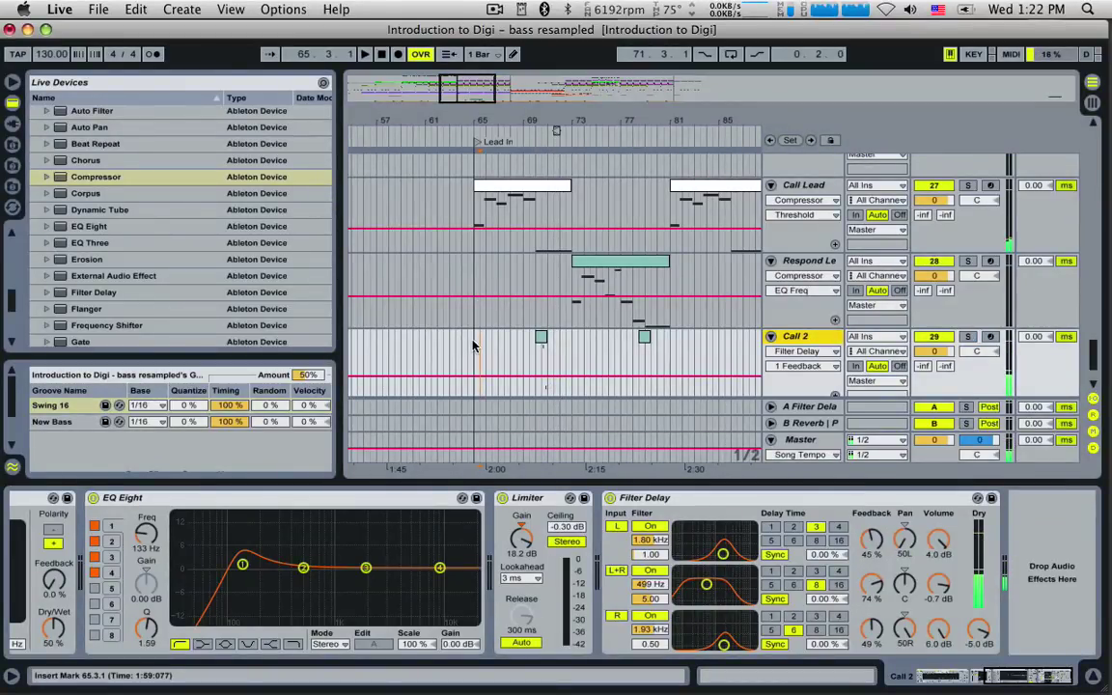
left_click(474, 344)
key("space")
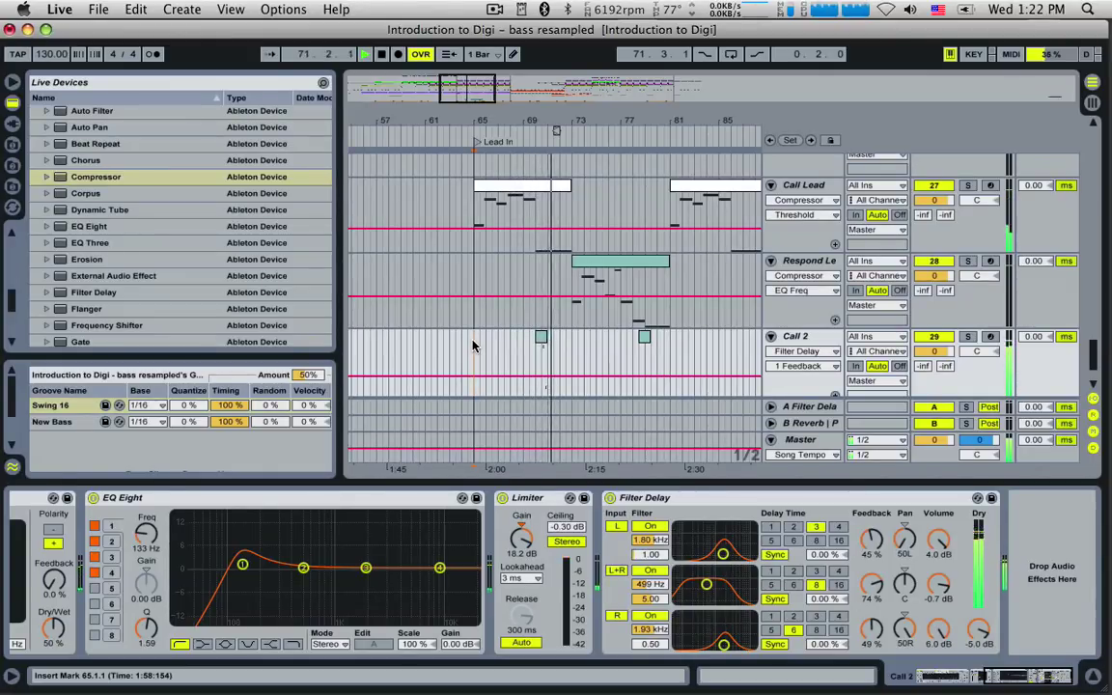
left_click(618, 526)
left_click(618, 616)
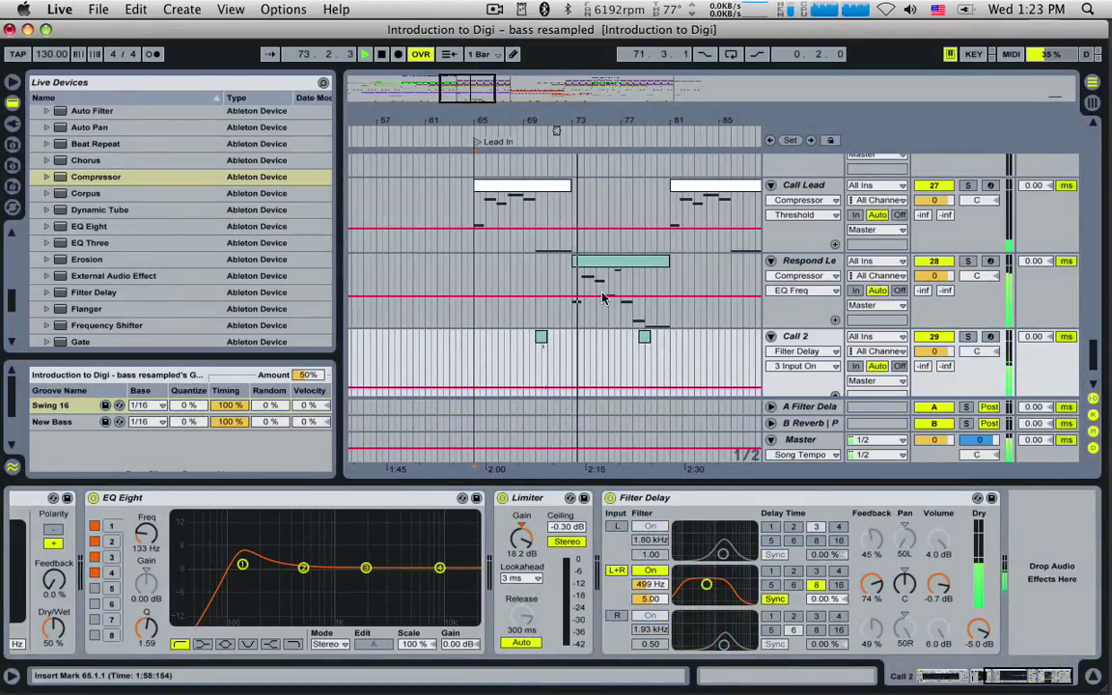
Replace the second Call 2 clip with a copy of the first one placed at 79.1.1.
left_click(541, 337)
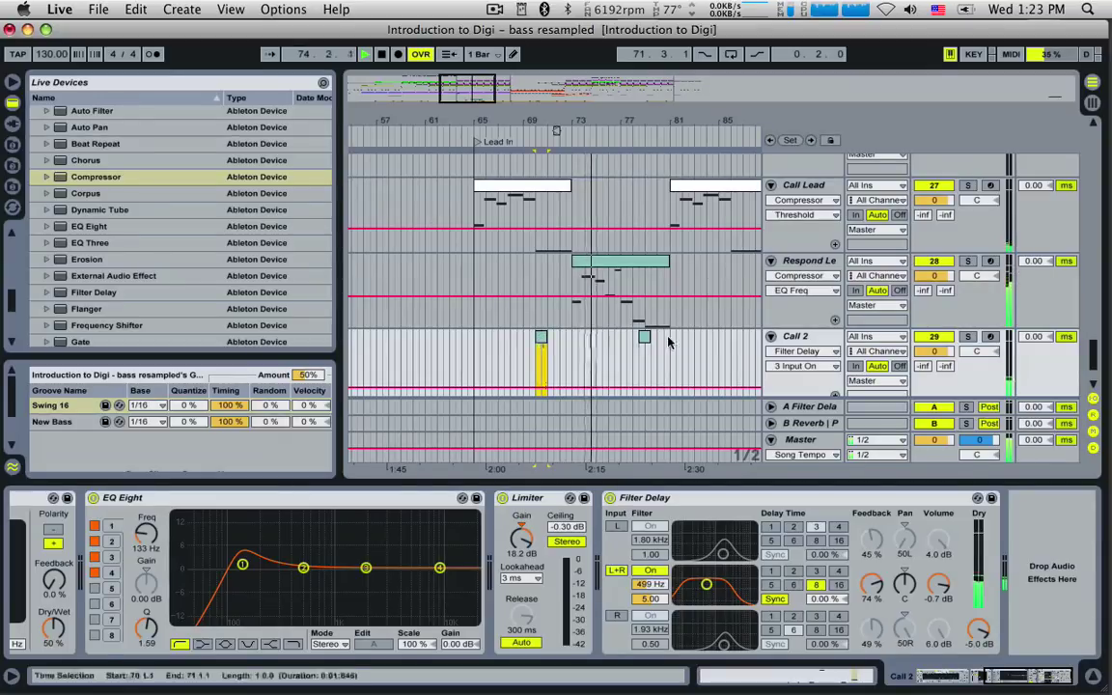
key("Right")
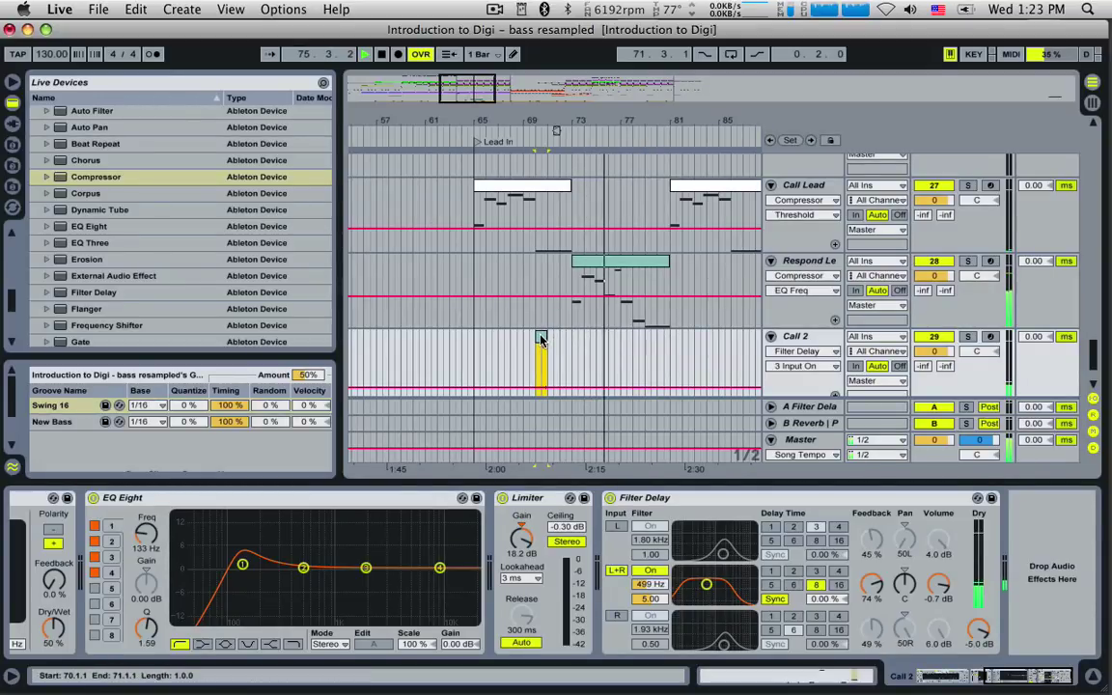
left_click(644, 347)
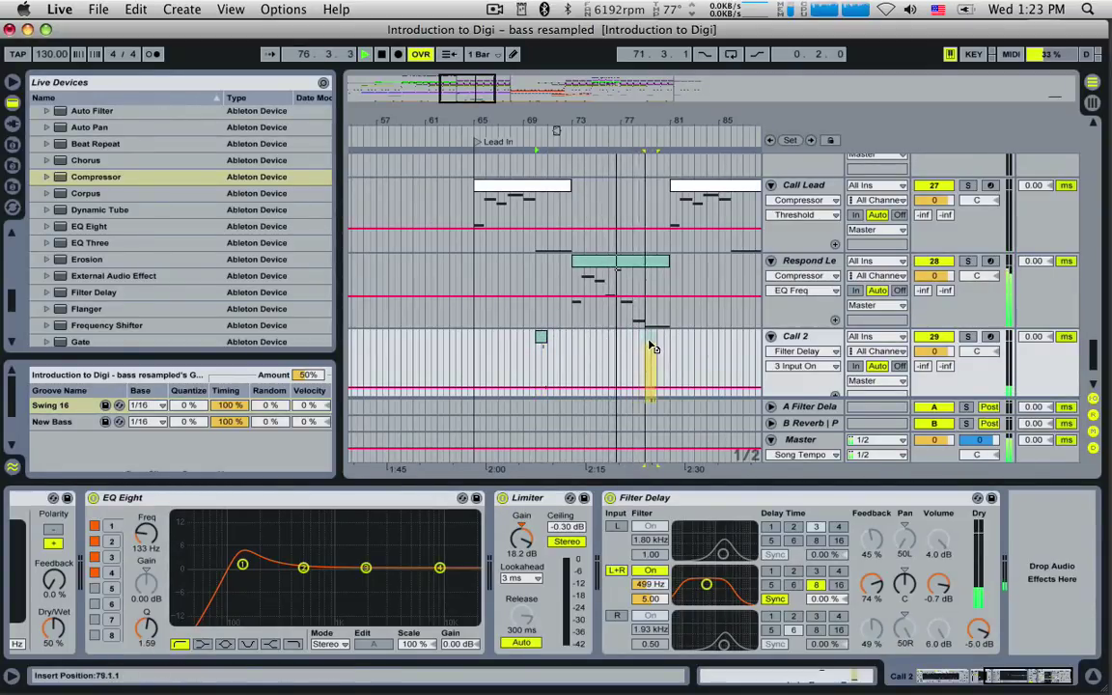
key("ctrl+v")
In the copied Call 2 clip, move the 1.4.3 note up to G2 and add a G3 note at 1.4.4.
double_click(650, 353)
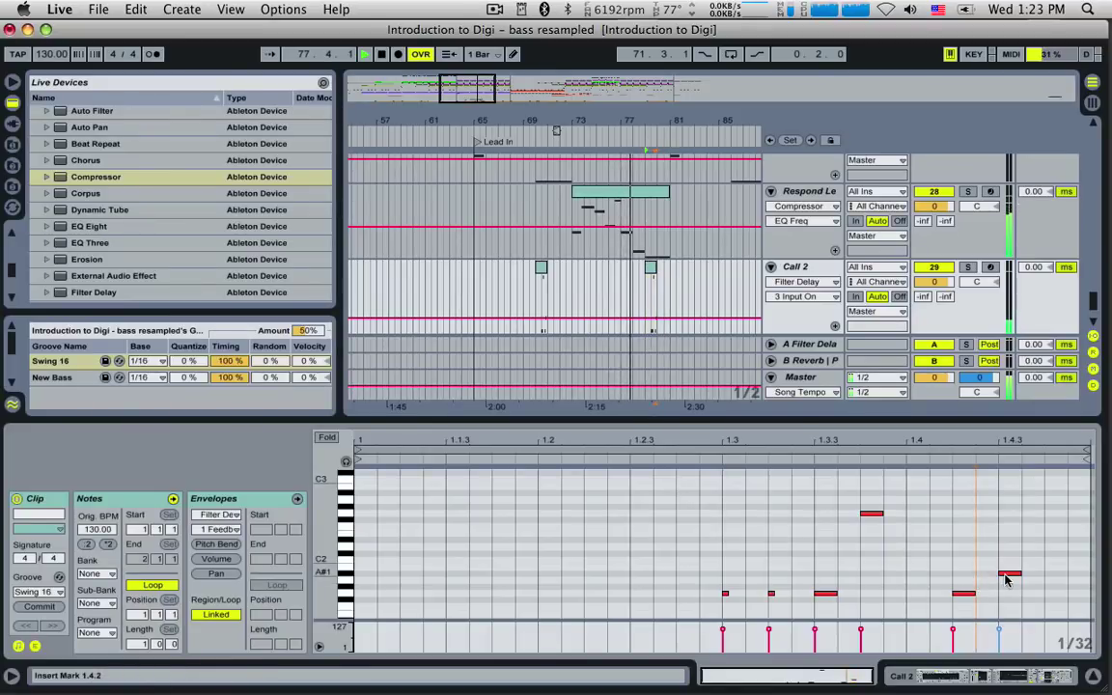
left_click_drag(1010, 573, 1005, 529)
scroll(1023, 492, "up", 2)
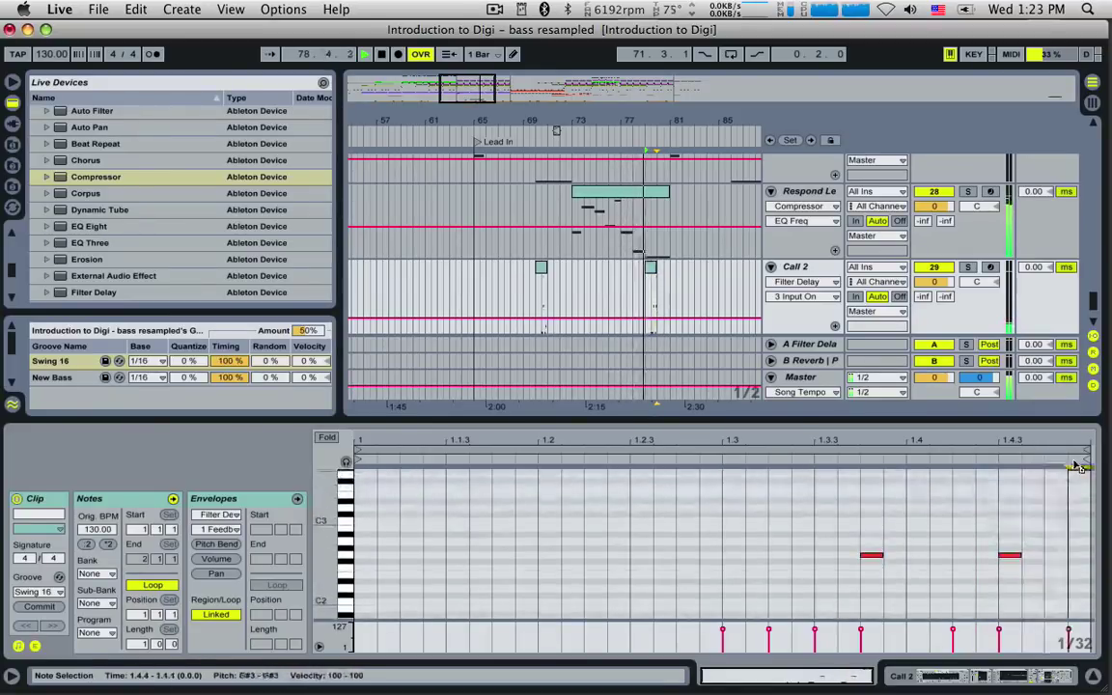
scroll(1062, 469, "up", 1)
double_click(1056, 496)
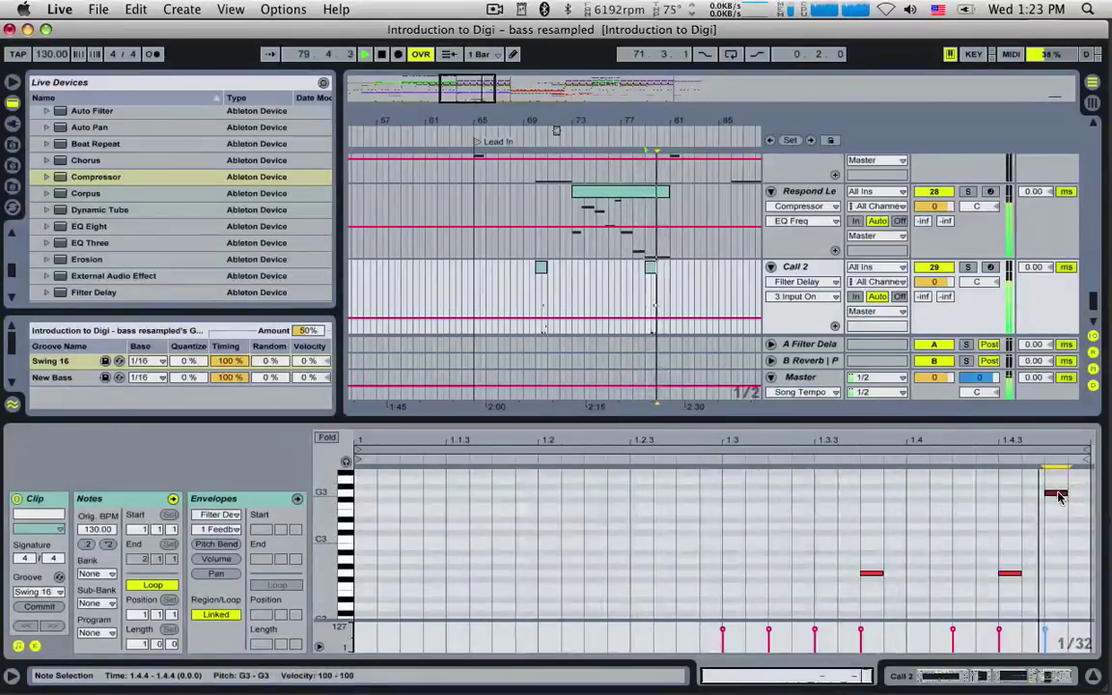
left_click(666, 289)
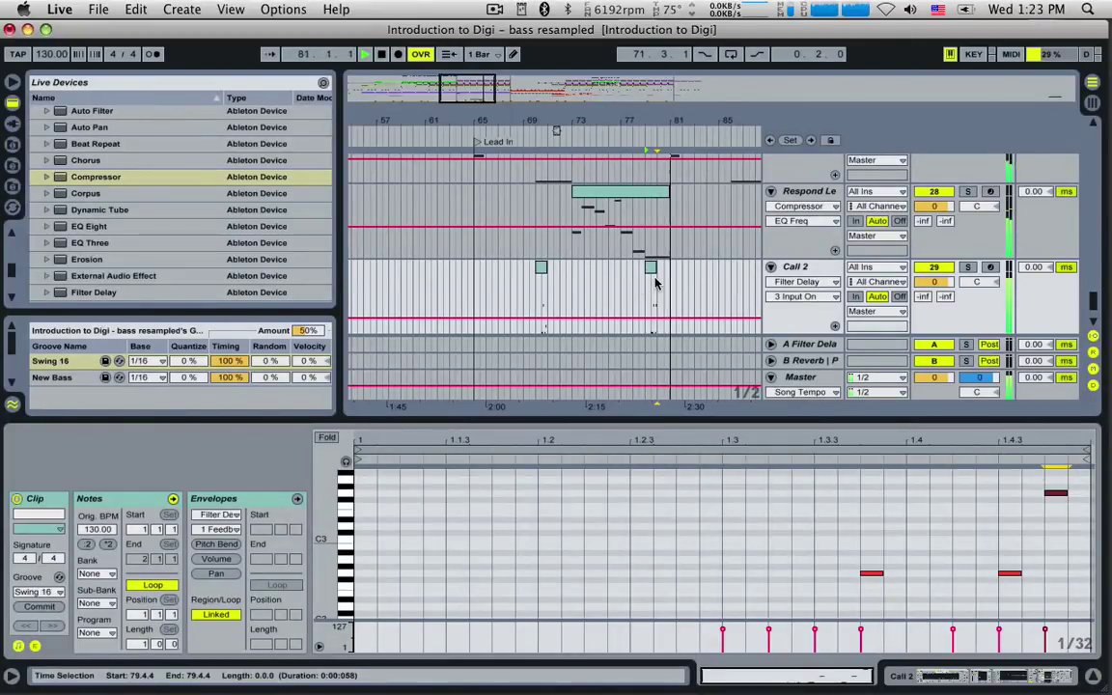
scroll(656, 285, "up", 1)
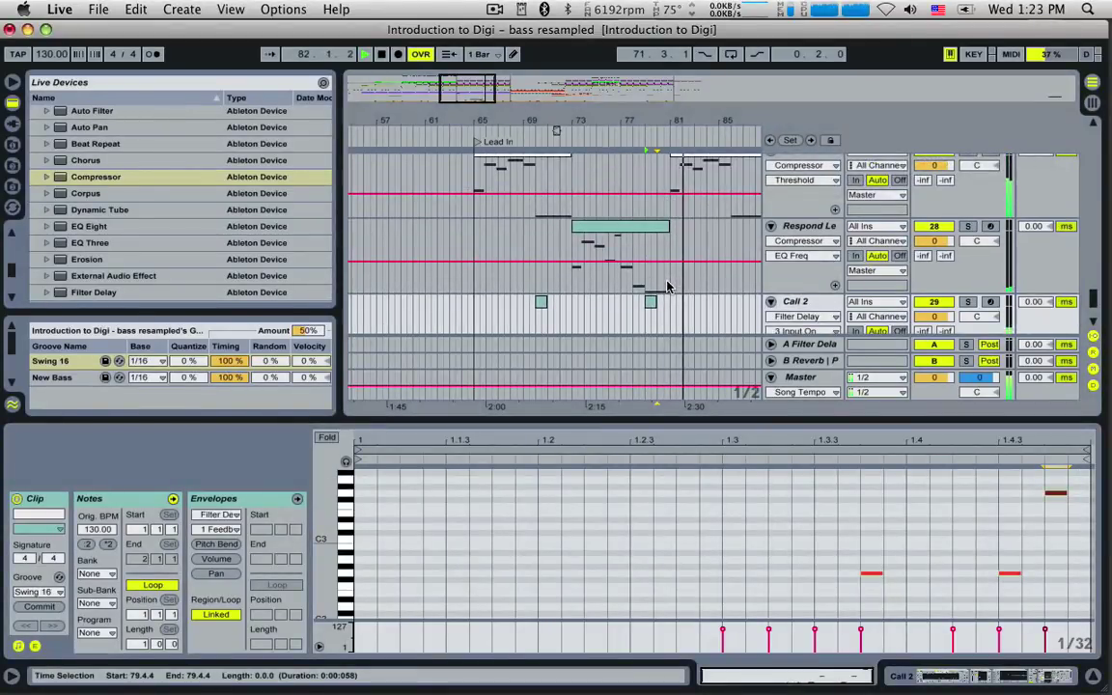
scroll(671, 286, "down", 1)
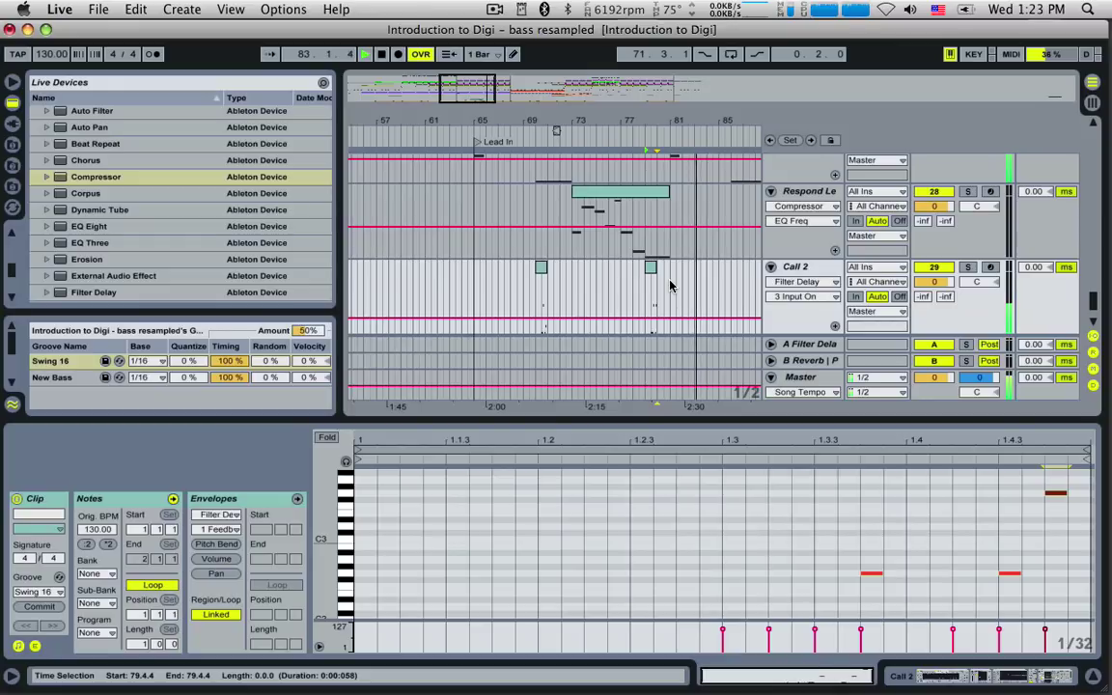
scroll(667, 280, "up", 2)
scroll(599, 212, "down", 1)
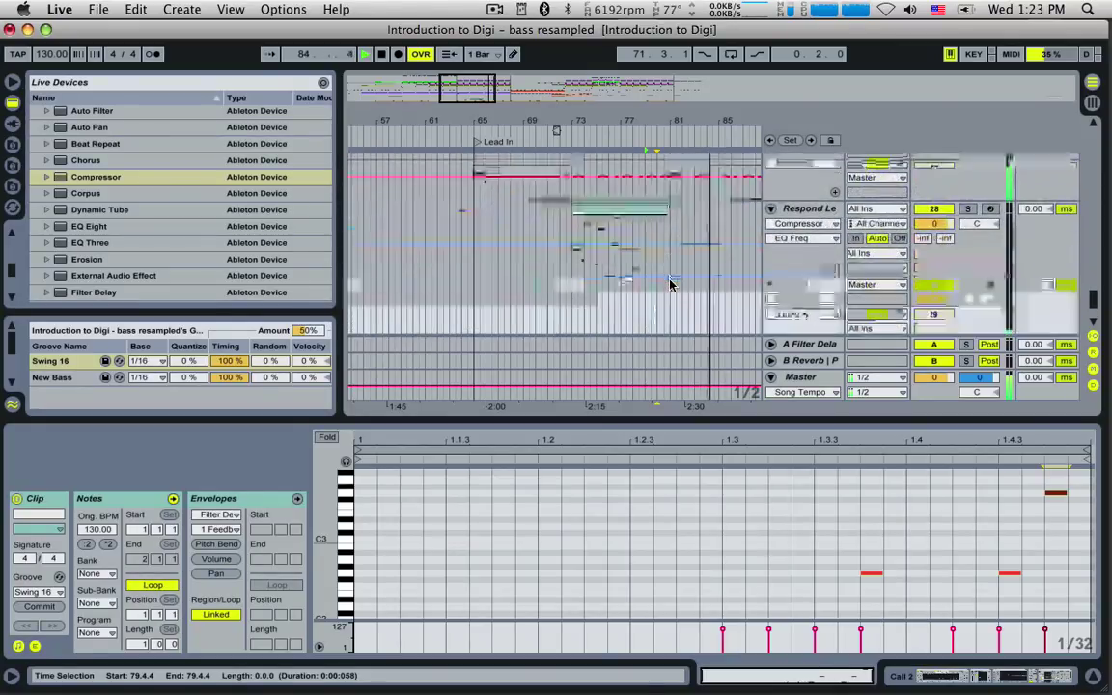
left_click_drag(450, 83, 452, 64)
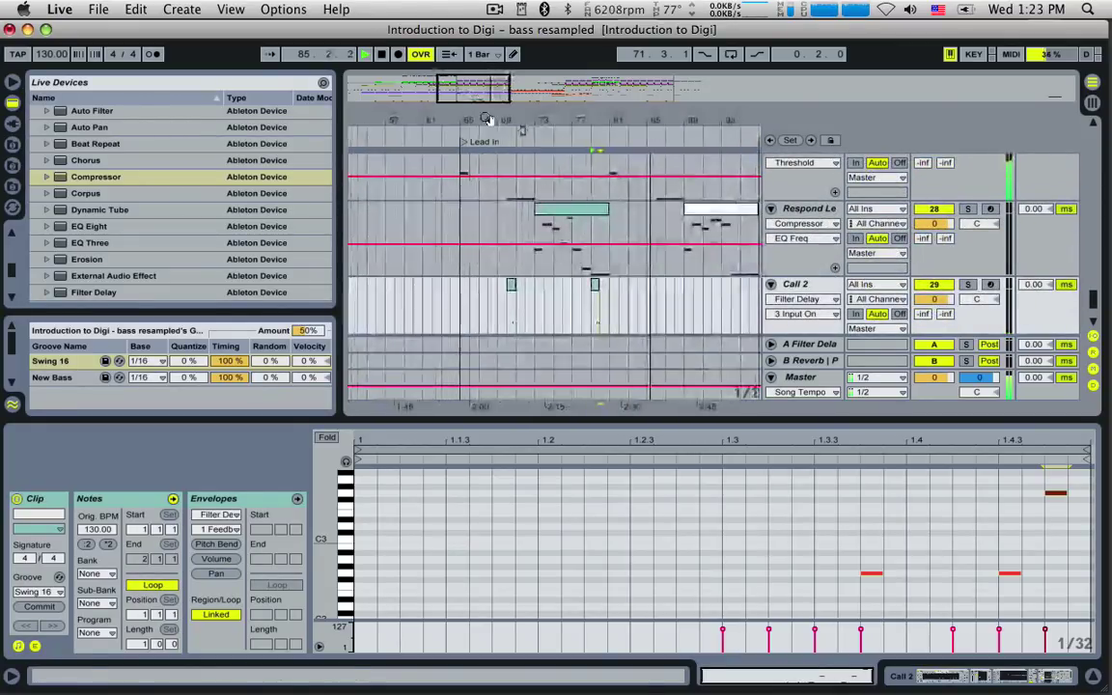
Set the sidechain input of Call Lead's compressor that is keyed from Call 2 to Pre FX.
scroll(519, 290, "up", 1)
key("space")
left_click(460, 227)
scroll(546, 239, "down", 1)
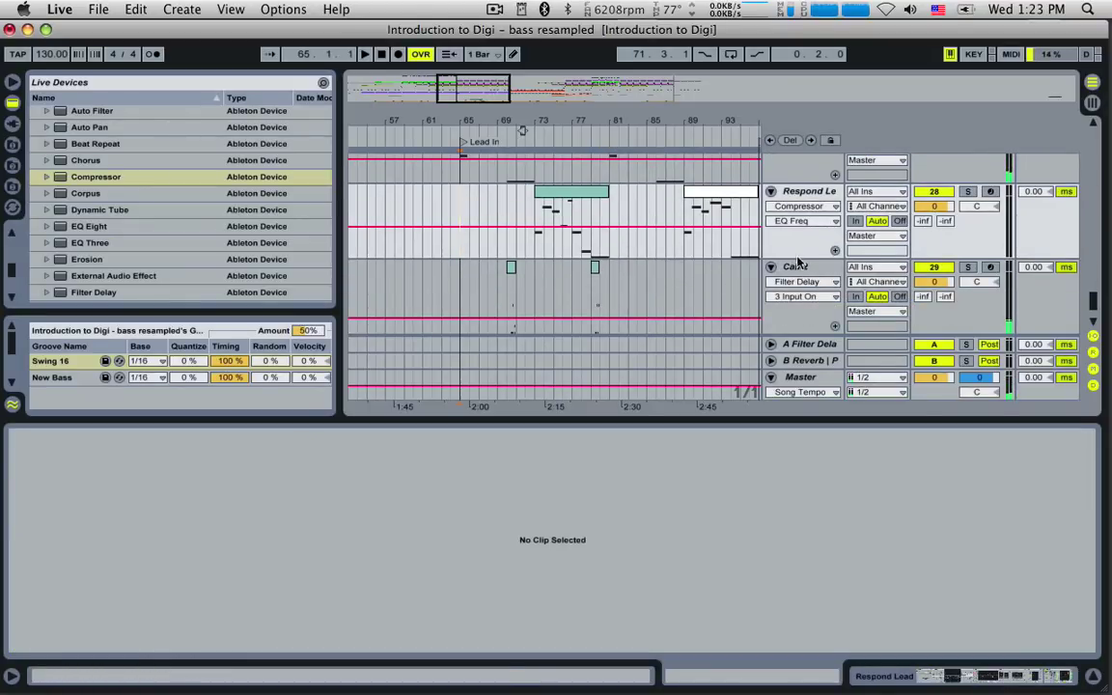
scroll(797, 251, "up", 1)
double_click(819, 169)
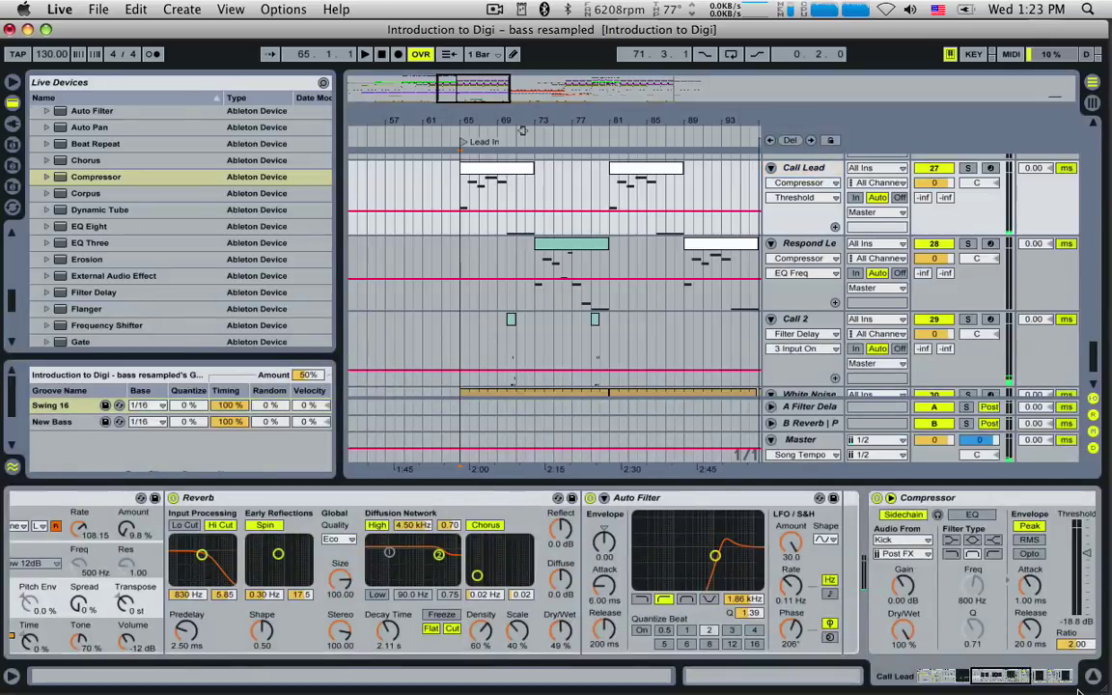
left_click(1045, 676)
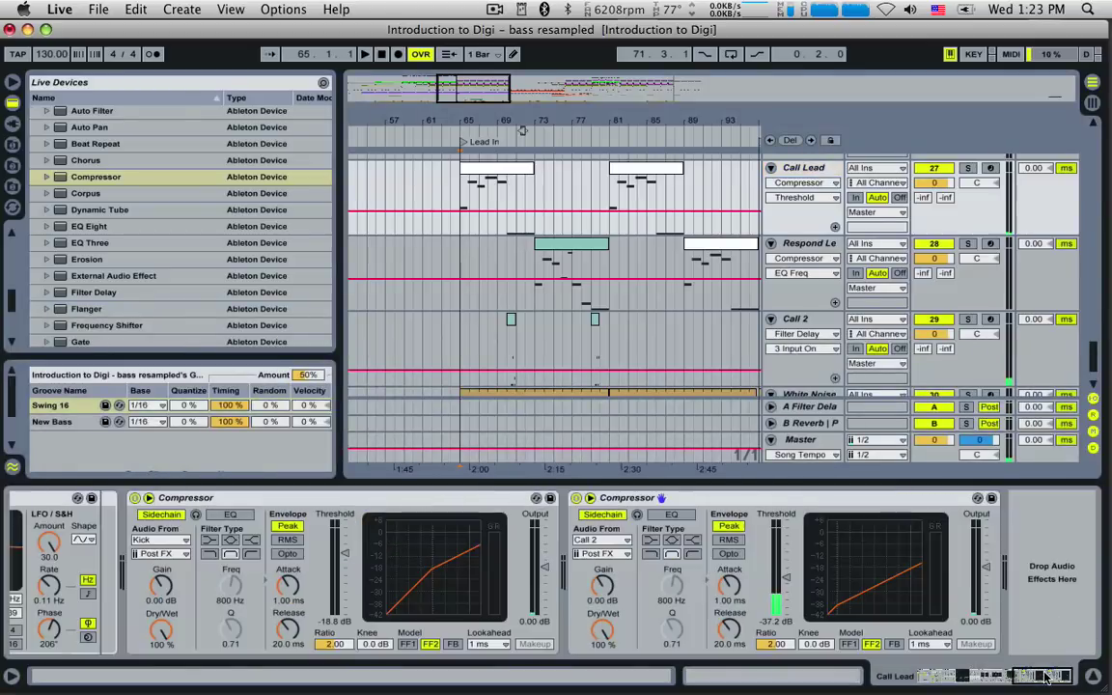
left_click(625, 555)
left_click(602, 576)
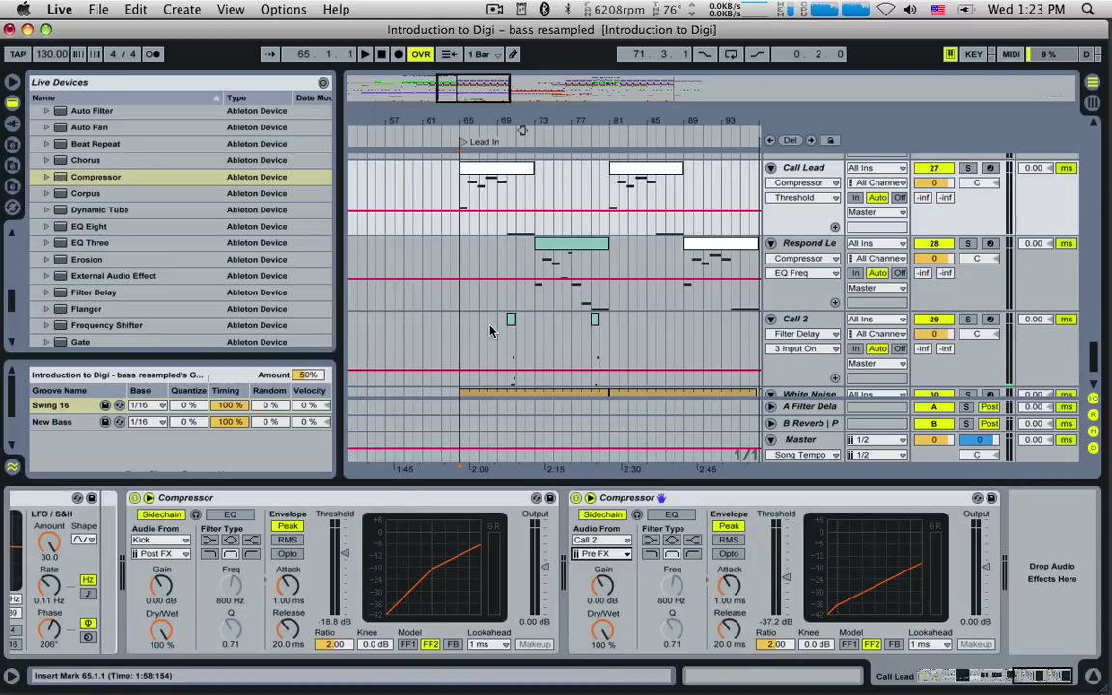
key("space")
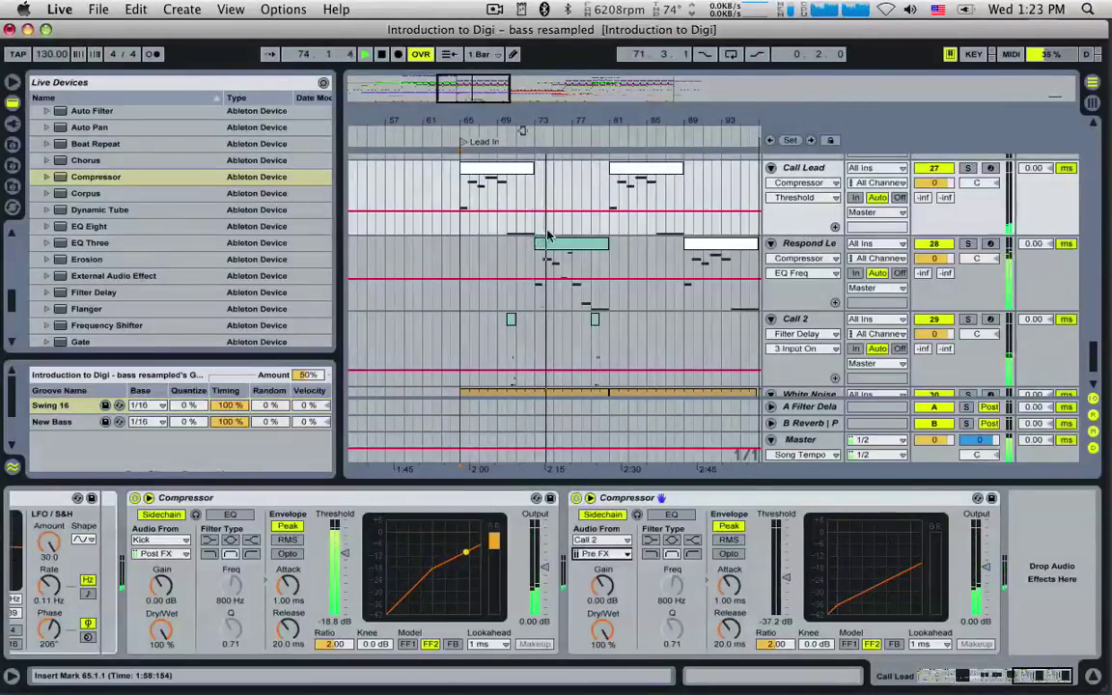
left_click(808, 498)
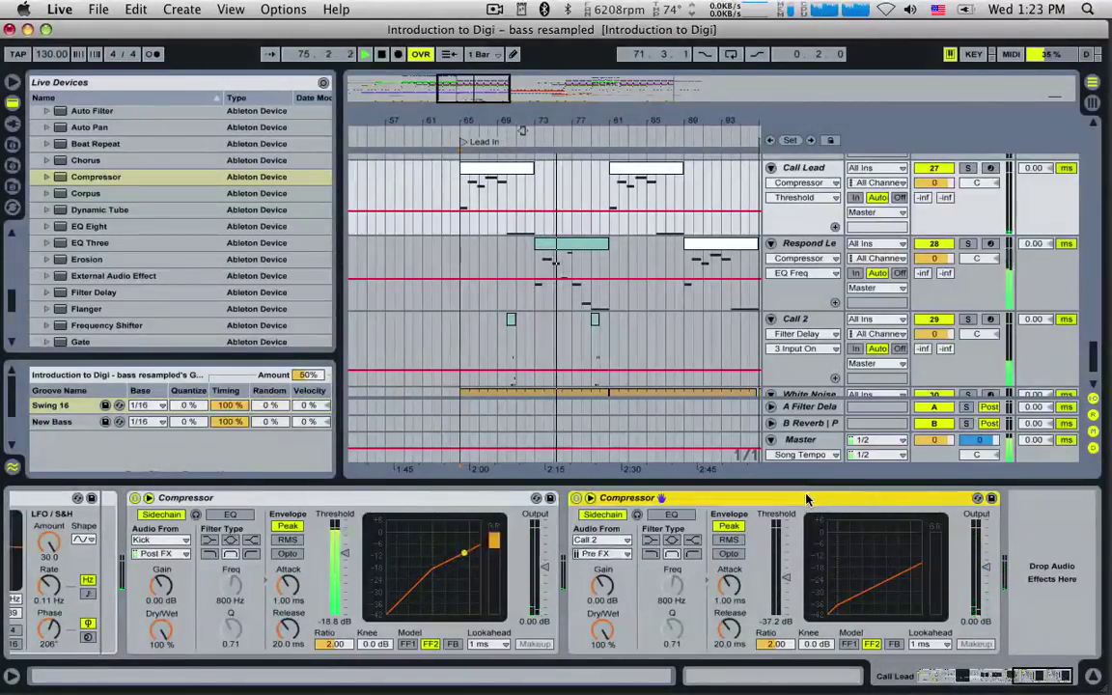
left_click(814, 250)
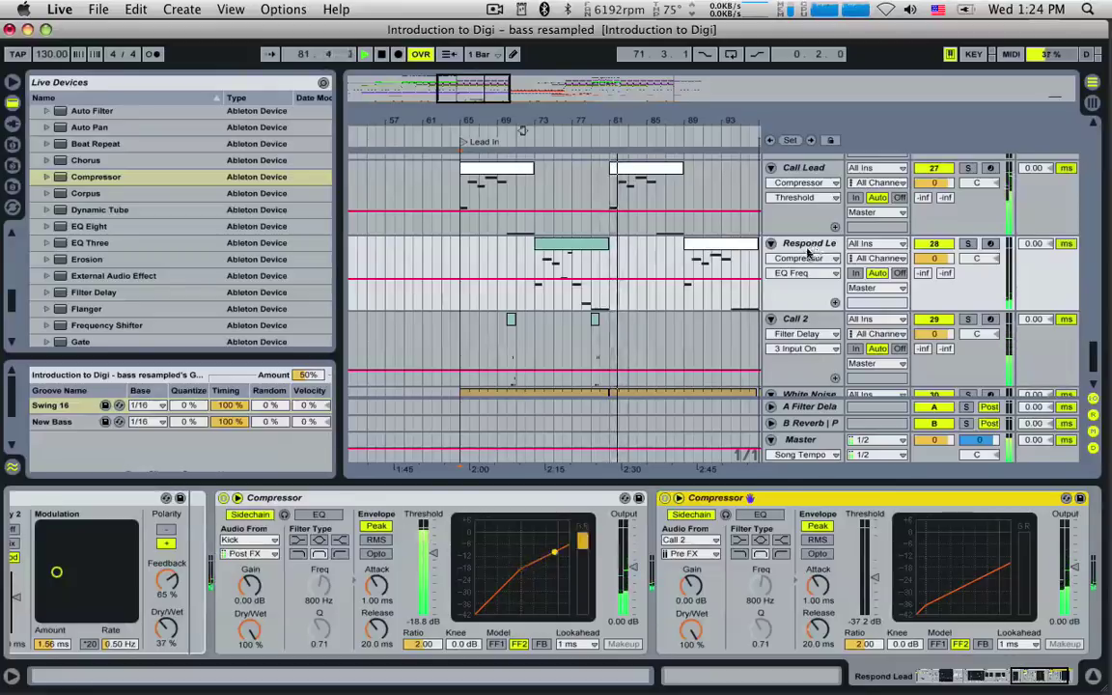
key("space")
Move the second Call 2 clip to 78.1.1 and replace the first Respond Lead clip's last notes with one G0 note from 5.1.1 to 9.1.1.
left_click(592, 324)
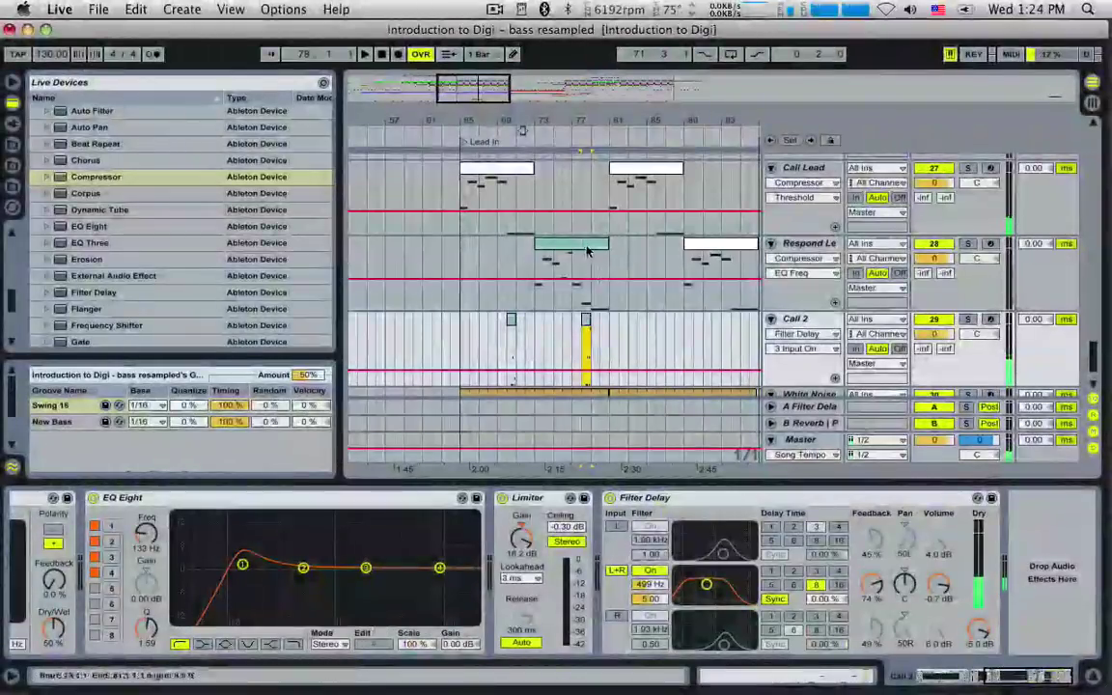
double_click(571, 280)
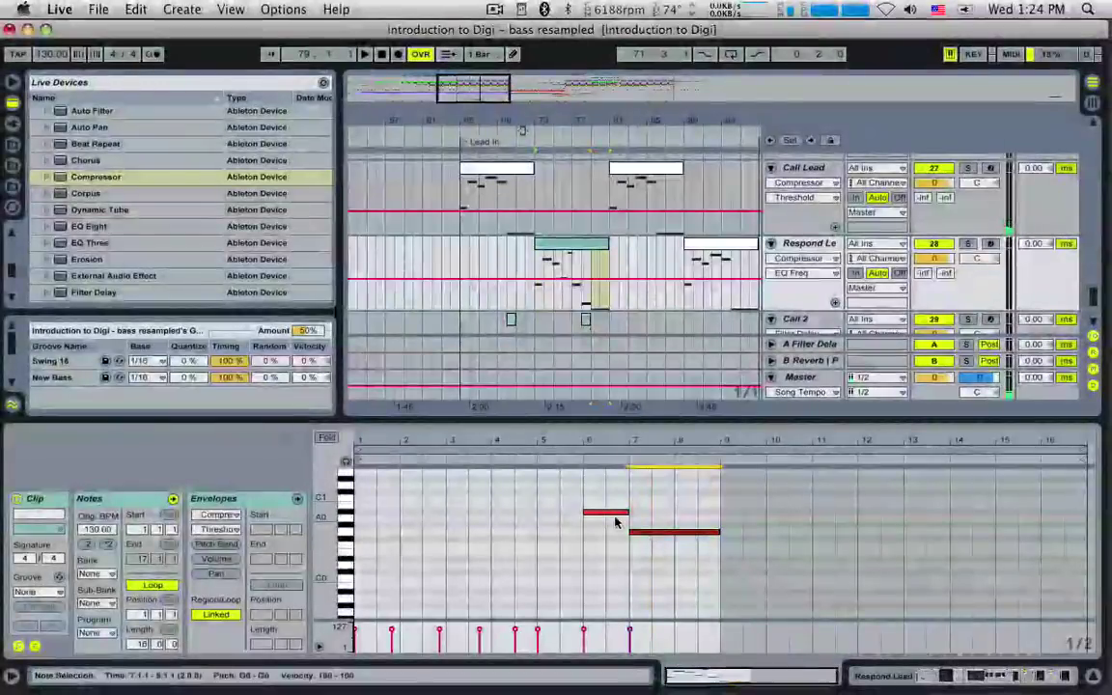
left_click(621, 521)
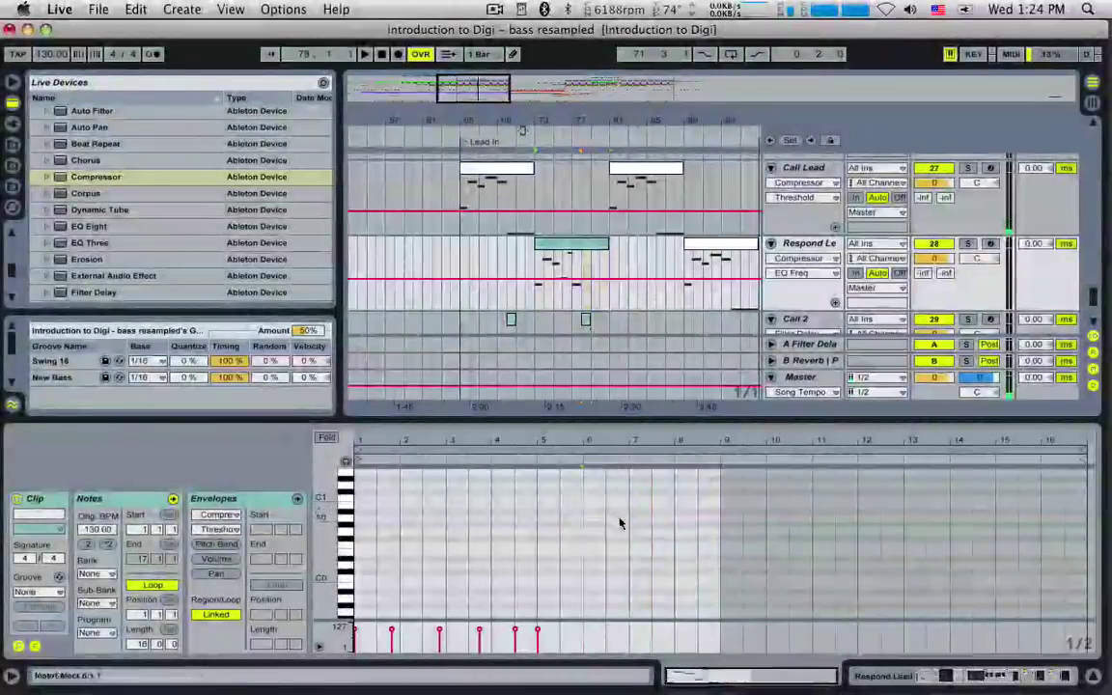
left_click_drag(574, 517, 719, 591)
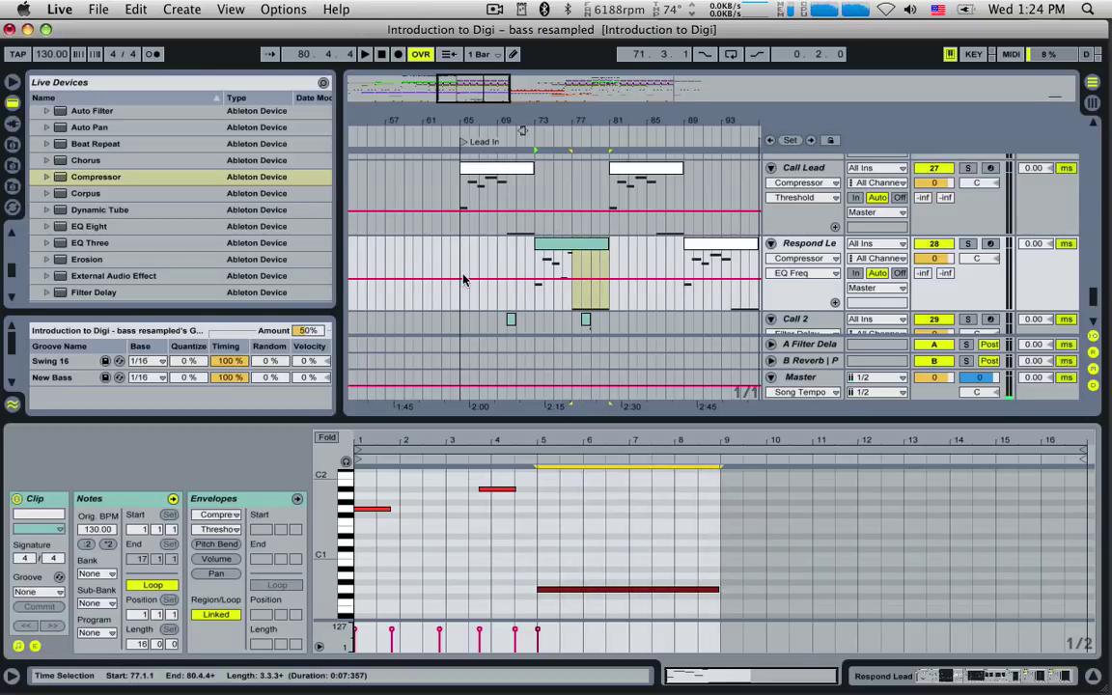
Audition the arrangement from 73.1.1.
scroll(468, 270, "down", 1)
left_click(534, 250)
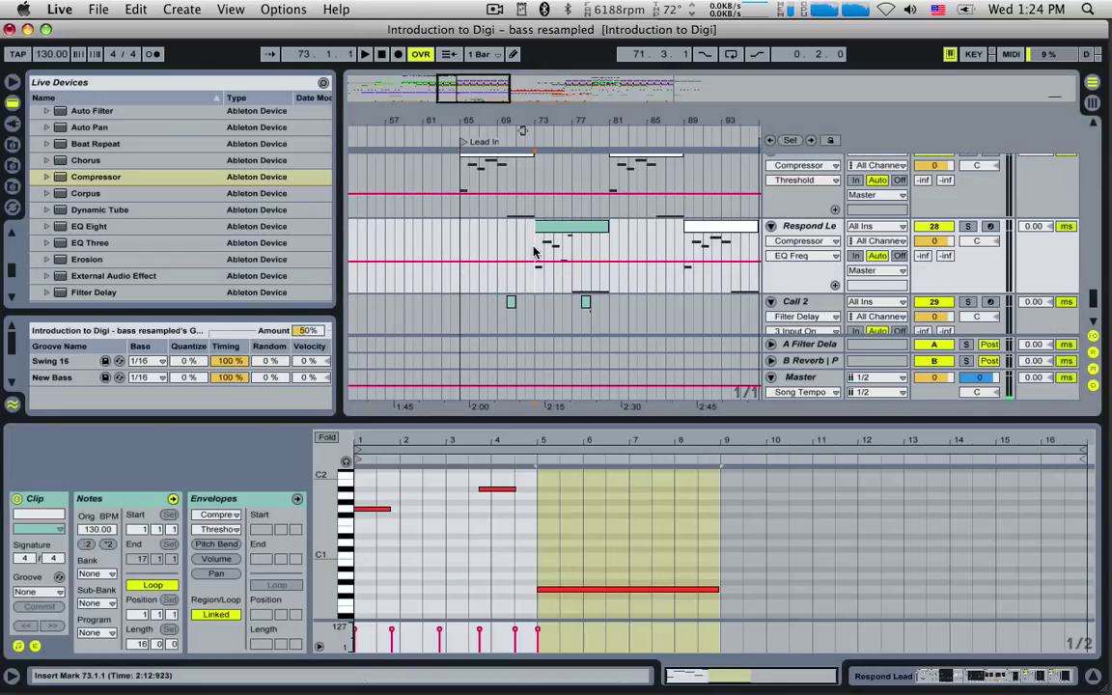
key("space")
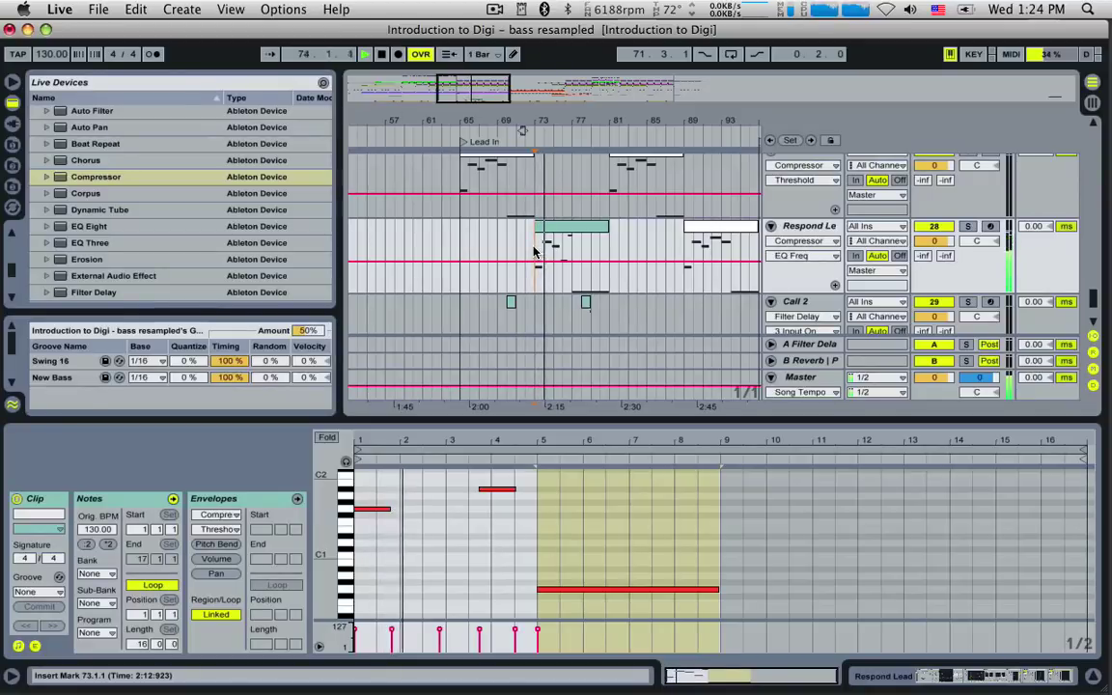
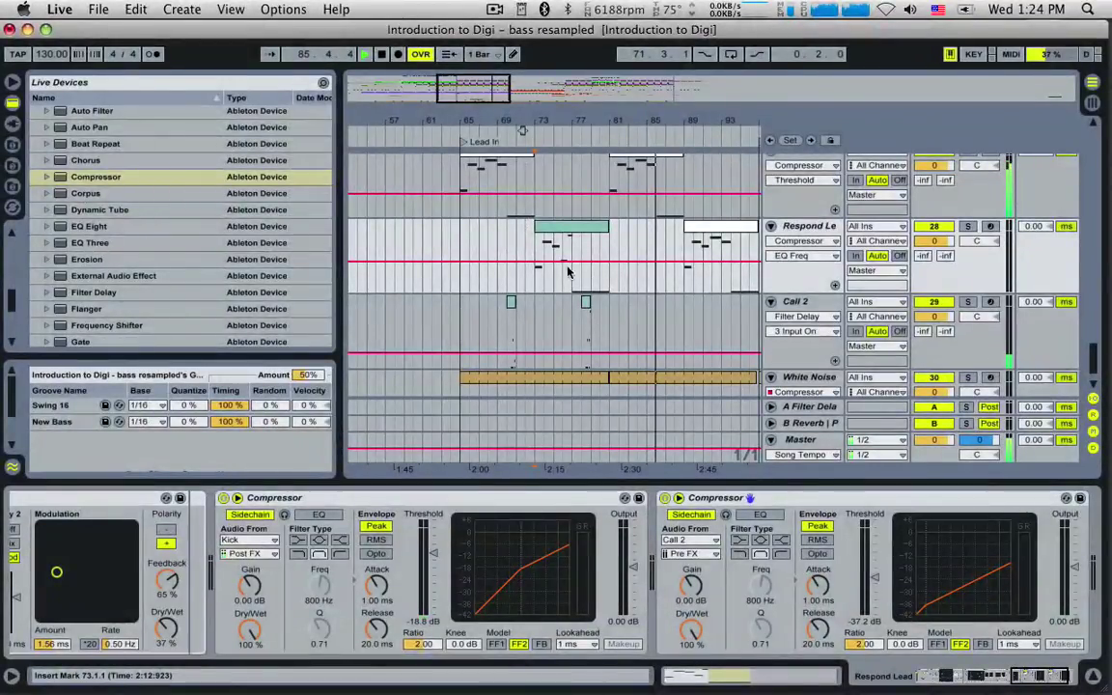
Duplicate bars 65 to 81 of Call 2 to start at 81.1.1 and audition from 85.1.1.
left_click_drag(464, 314, 606, 318)
key("super+d")
left_click(574, 324)
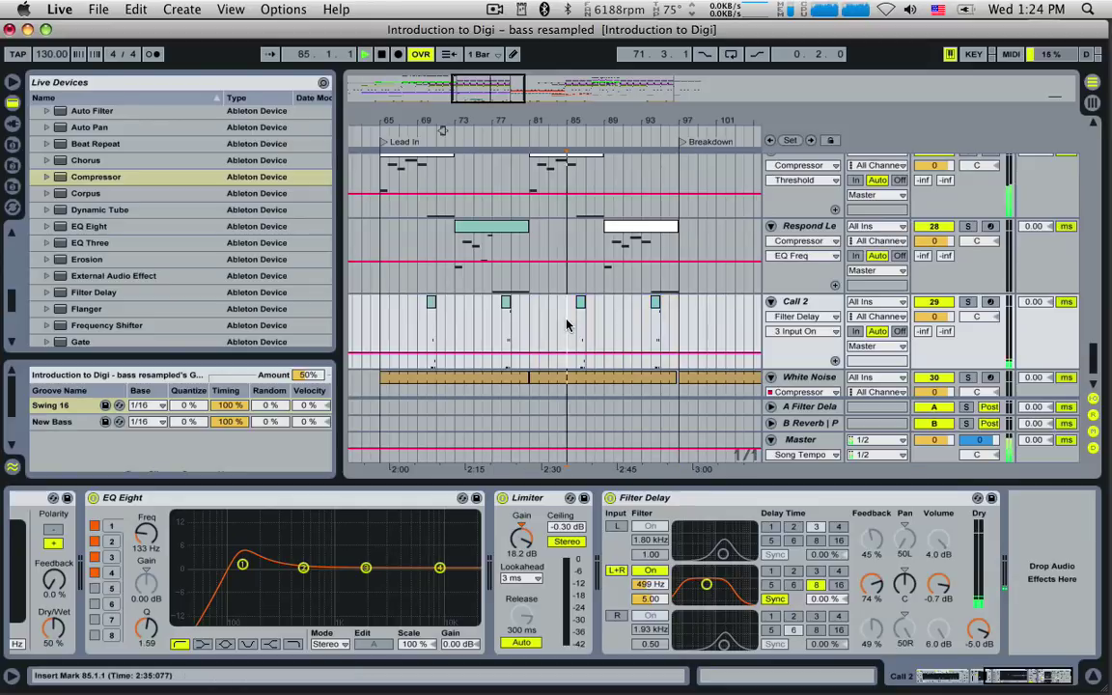
key("space")
Add an EQ Eight to the end of the Synth Stab track's device chain.
scroll(569, 322, "up", 10)
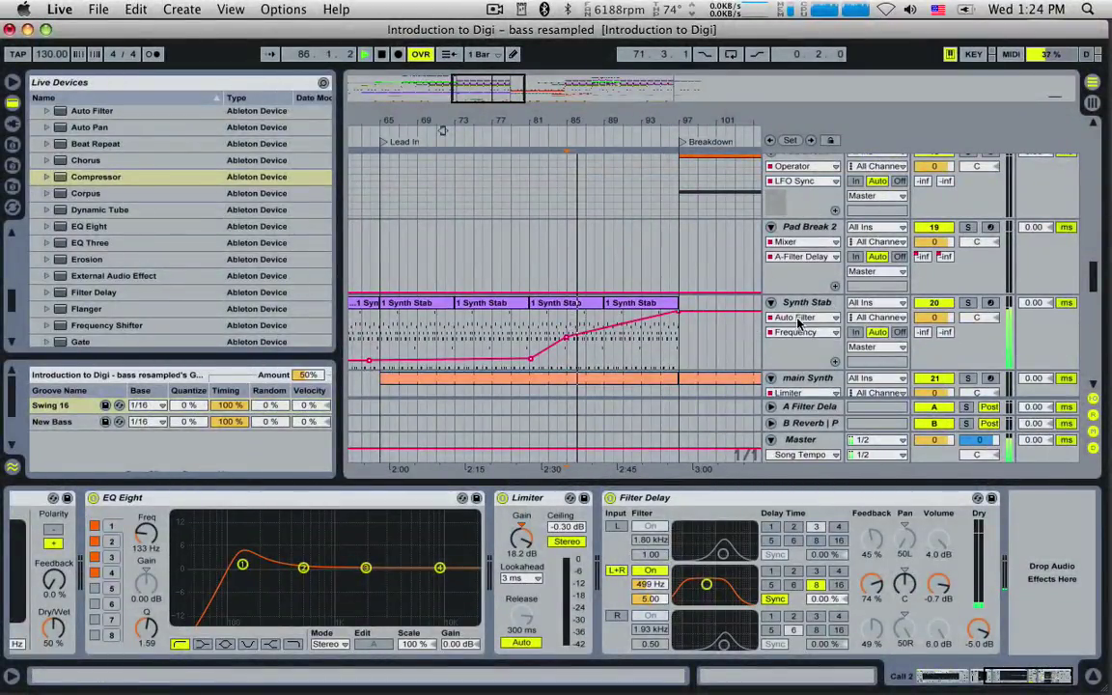
left_click(825, 337)
mouse_move(1038, 685)
left_mouse_down()
mouse_move(1013, 684)
mouse_move(1057, 683)
left_mouse_up()
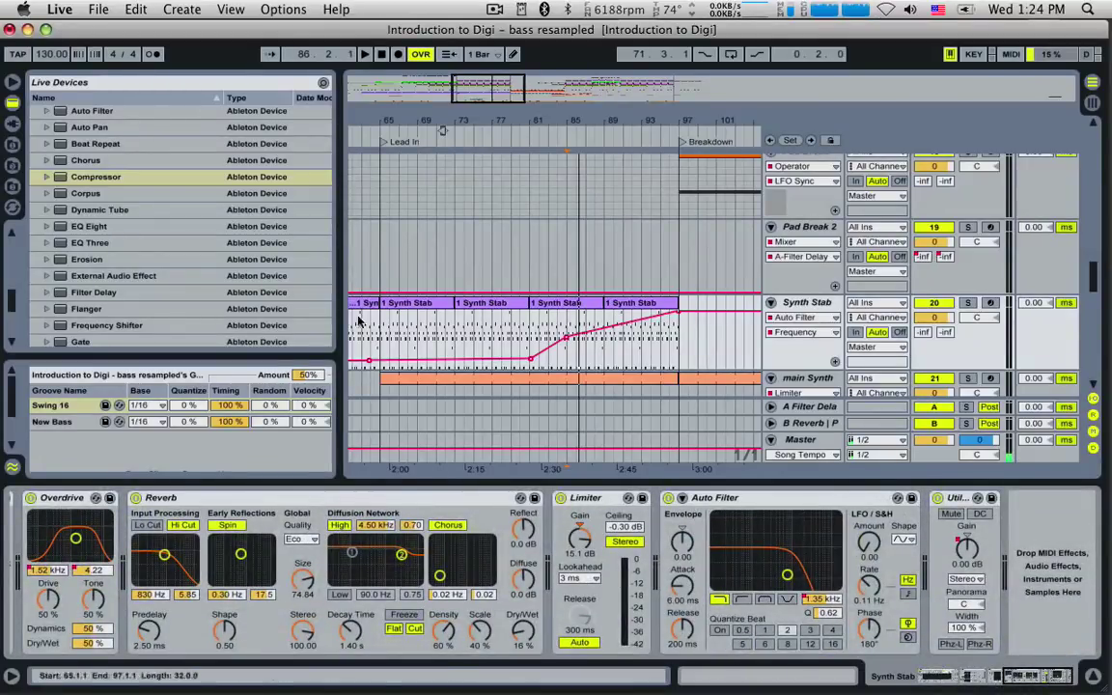
left_click(97, 226)
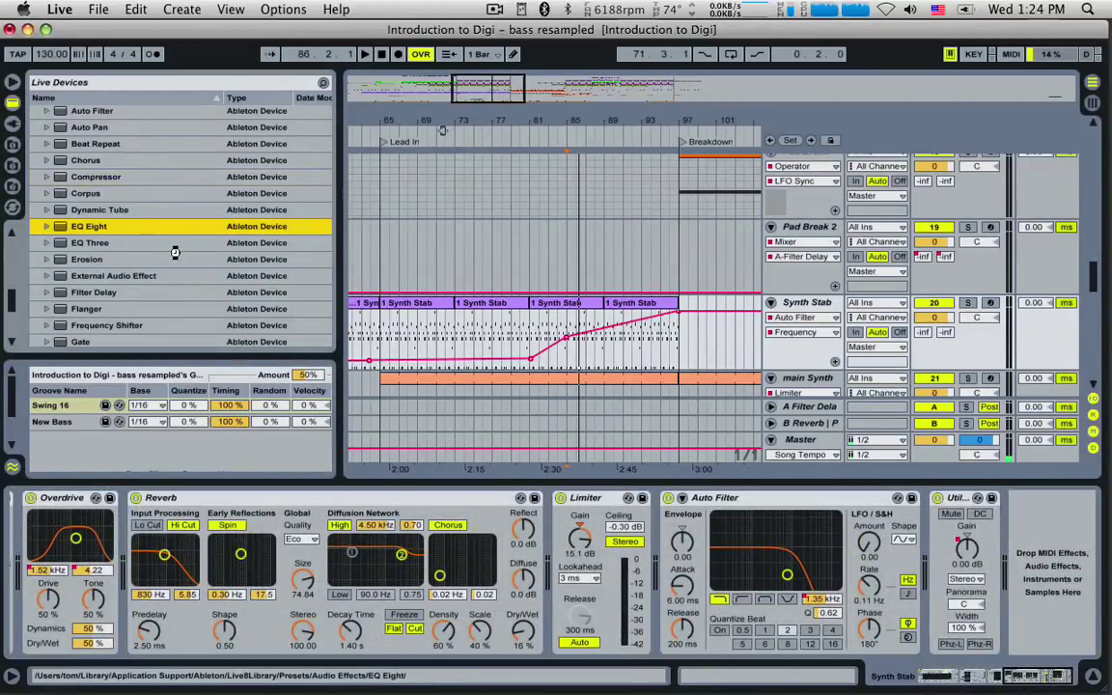
While playing from 86.1.1, make the EQ Eight's band 1 a low cut at about 812 Hz with a Q of about 1.13.
left_click_drag(410, 314, 574, 327)
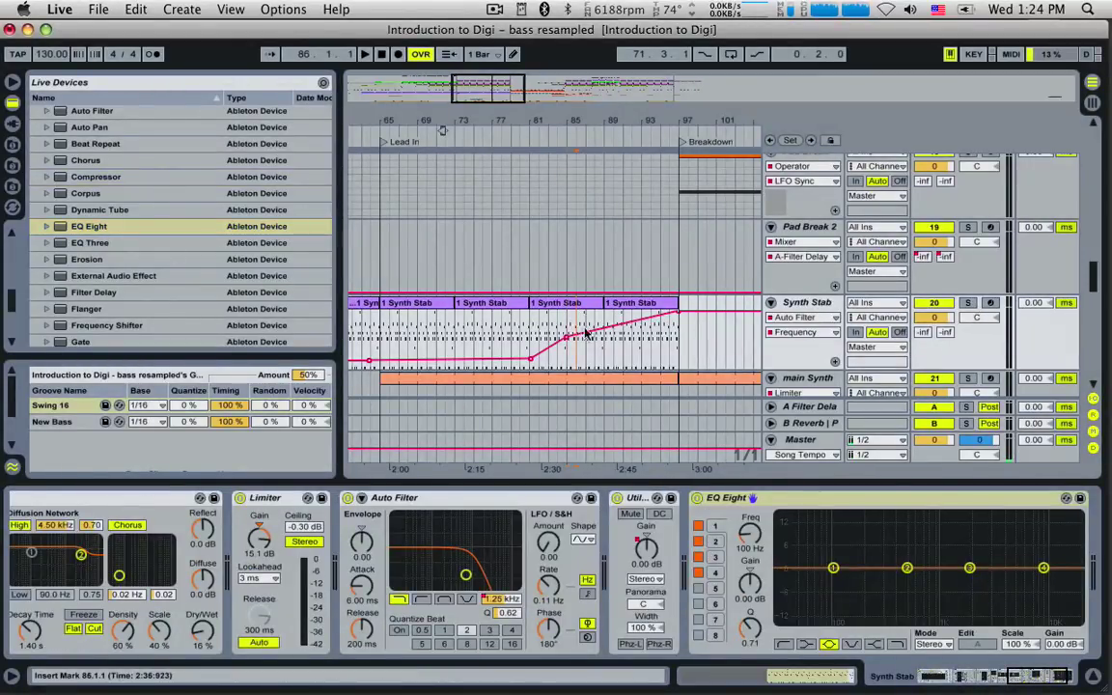
key("space")
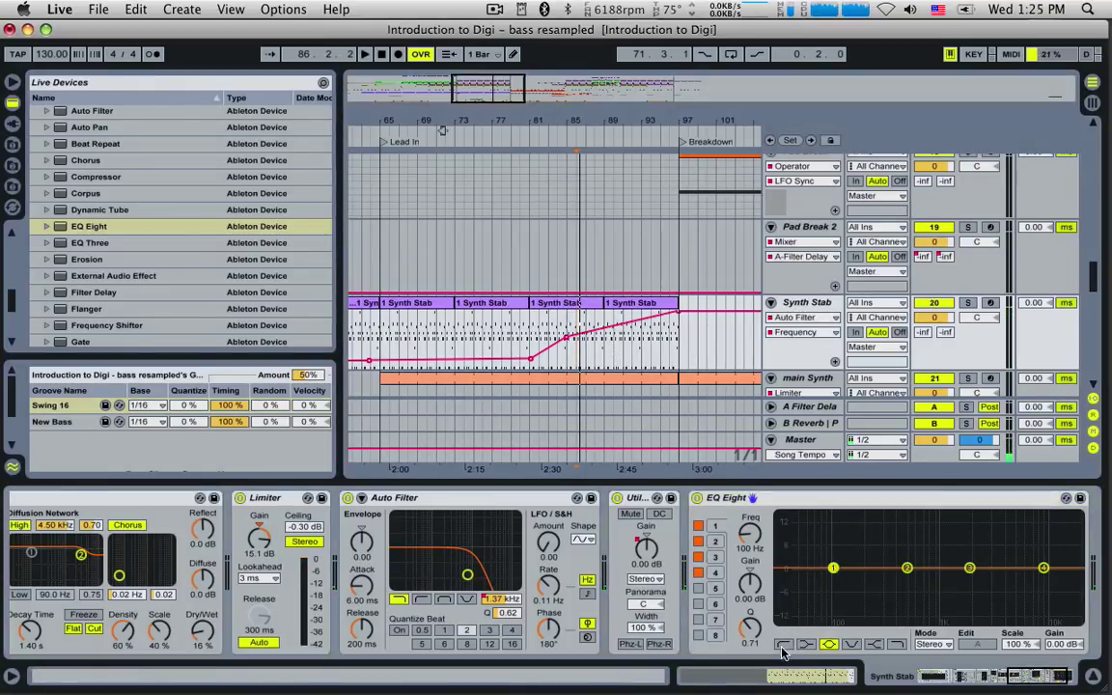
left_click(783, 645)
left_click_drag(834, 577, 928, 571)
left_click(563, 280)
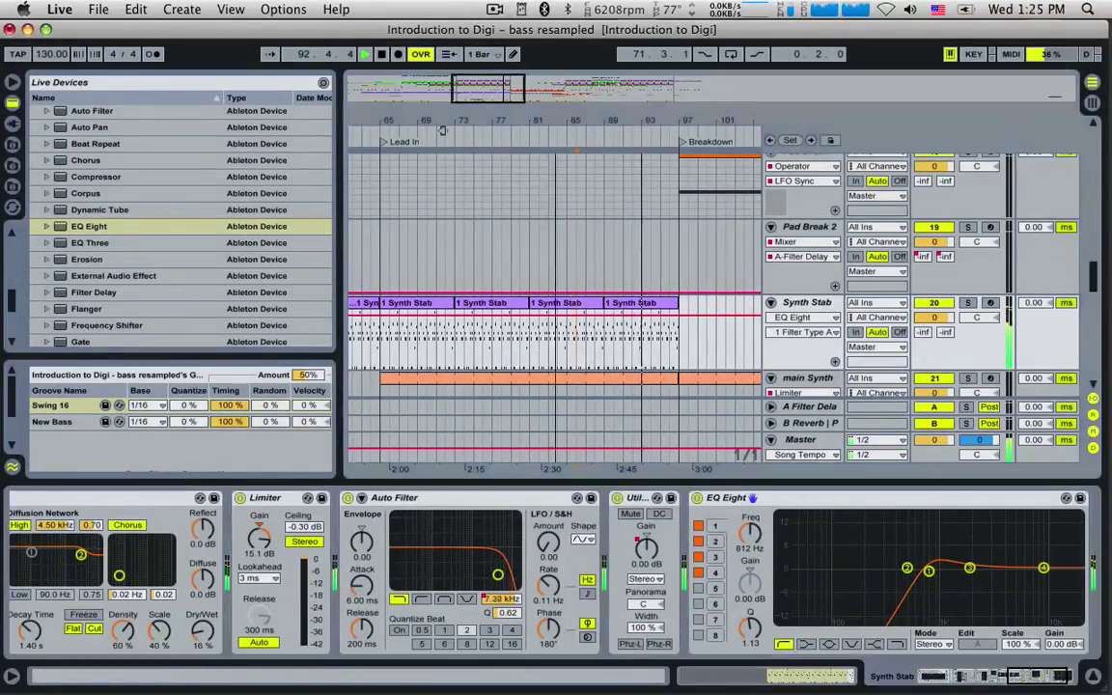
Duplicate the Lead In range 65.1.1 to 97.1.1 of Call Lead, Respond Lead and Call 2 into the Breakdown at 97.1.1.
left_click_drag(472, 121, 571, 130)
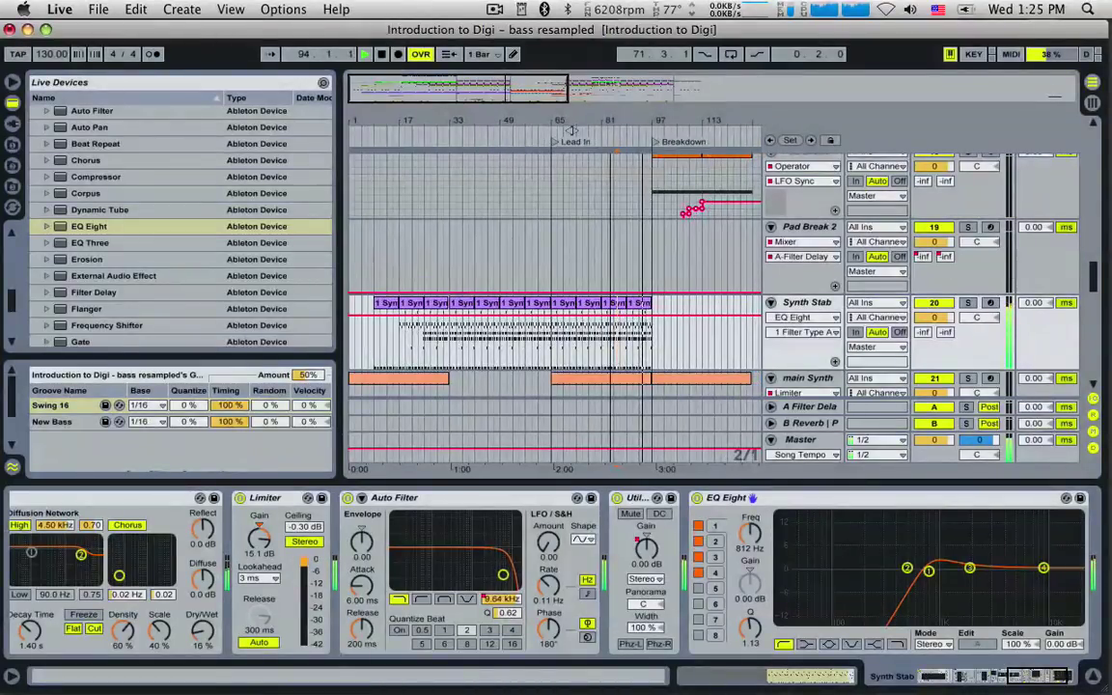
scroll(567, 281, "down", 3)
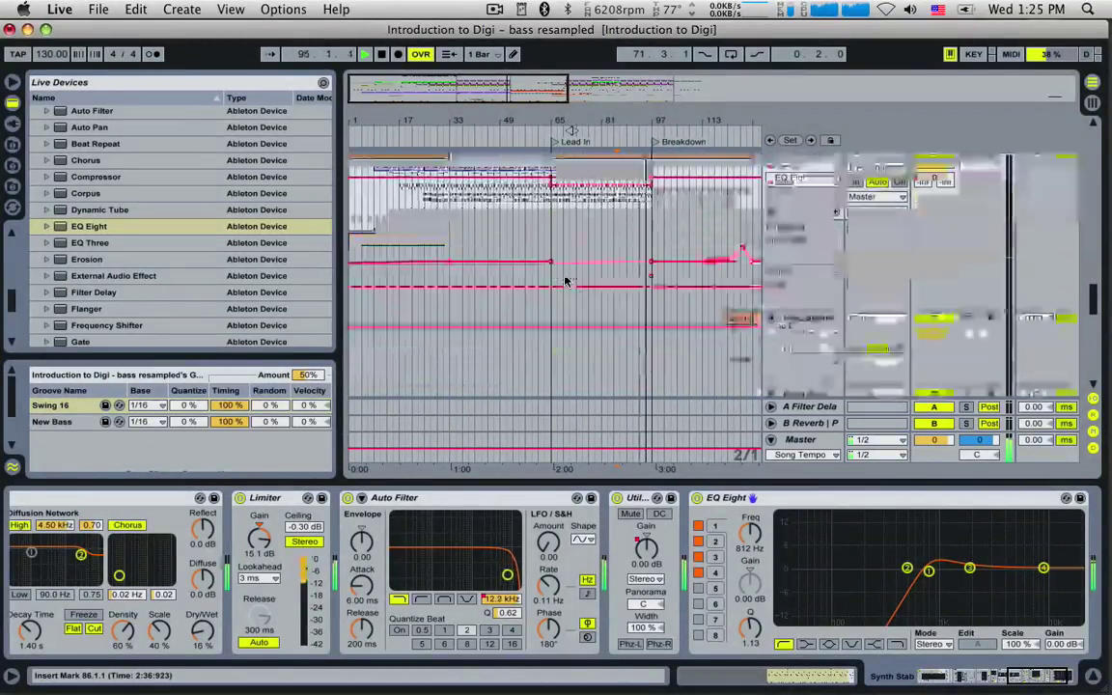
left_click_drag(551, 182, 651, 339)
key("super+d")
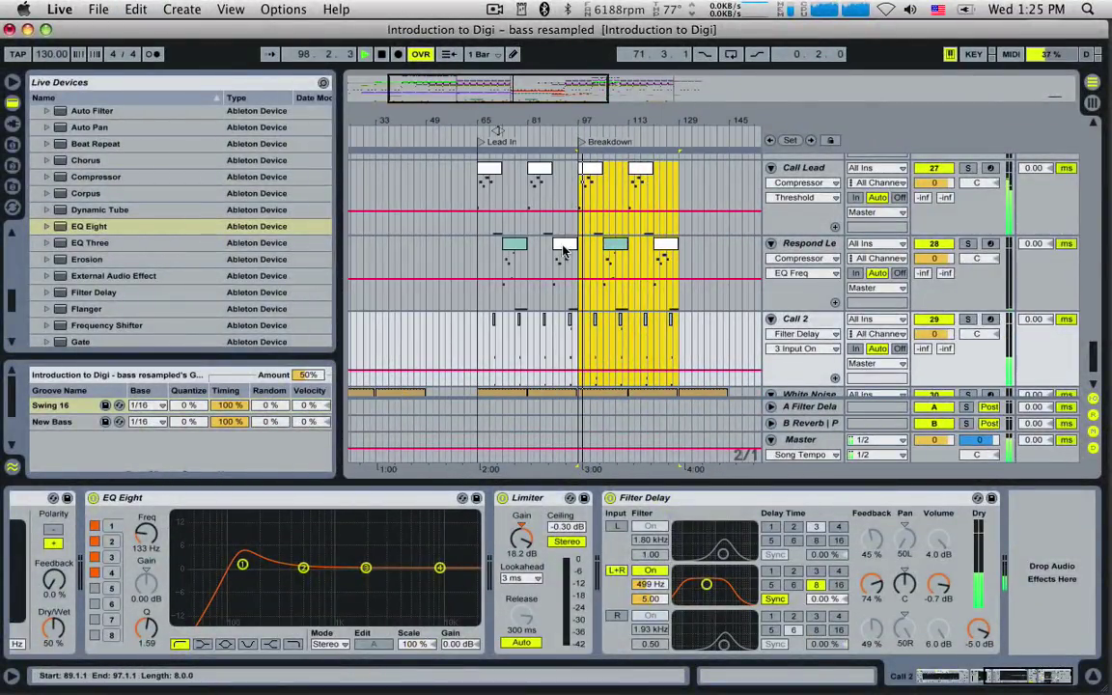
Listen through the Breakdown and look over its lead clips together with the other tracks.
scroll(483, 218, "up", 1)
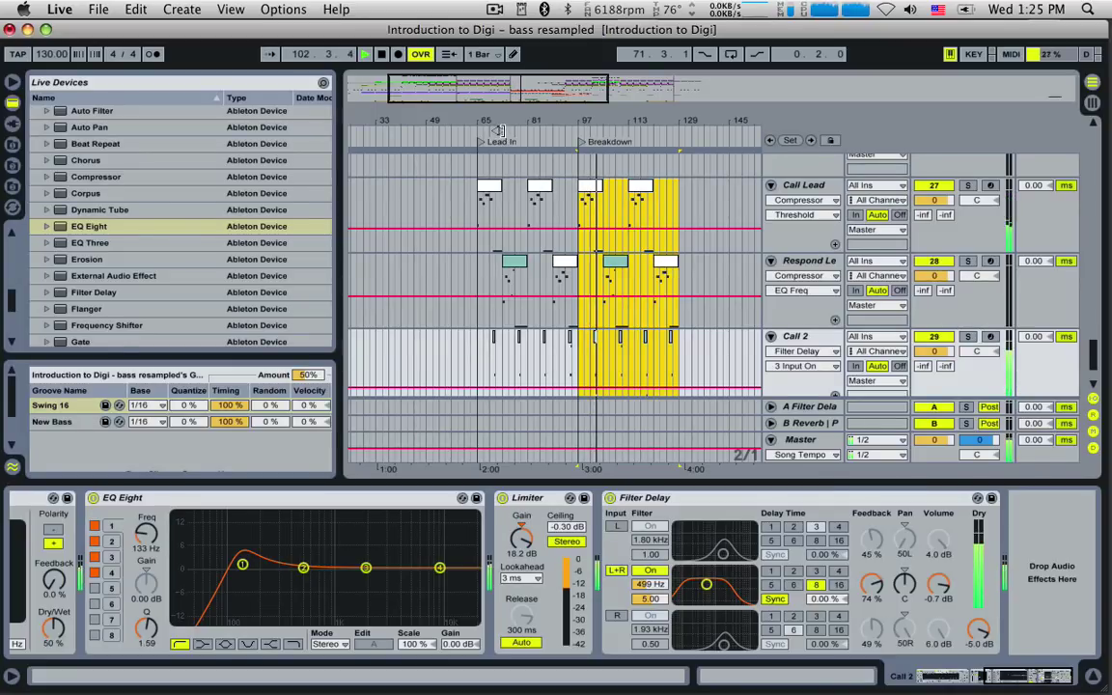
left_click_drag(456, 92, 460, 130)
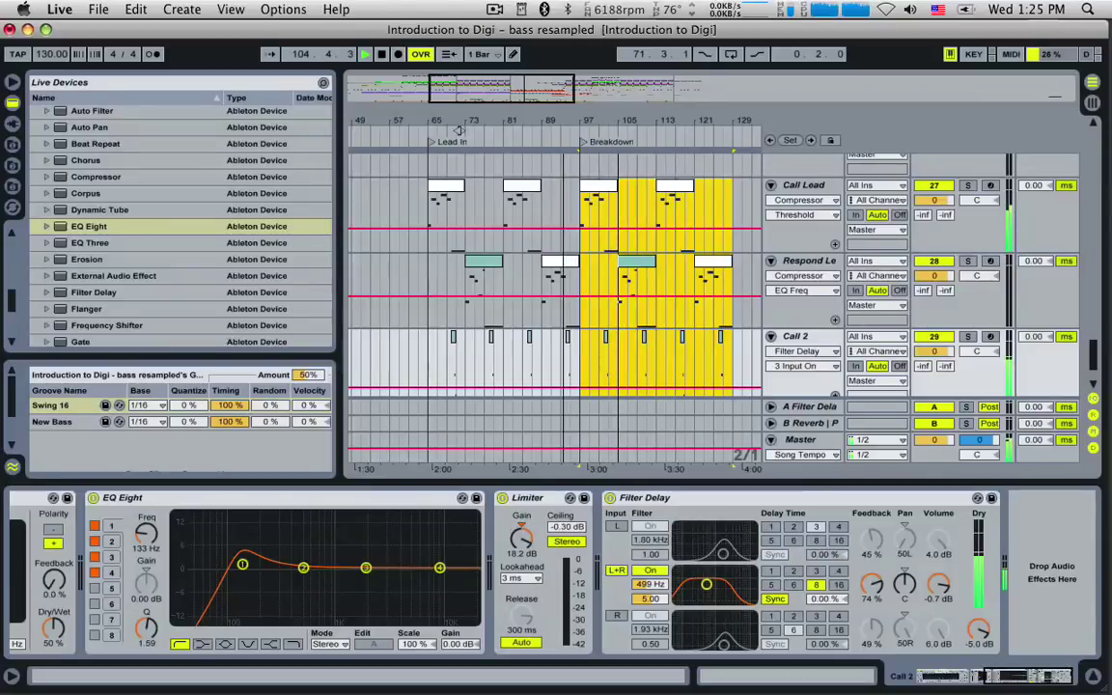
left_click_drag(459, 130, 427, 131)
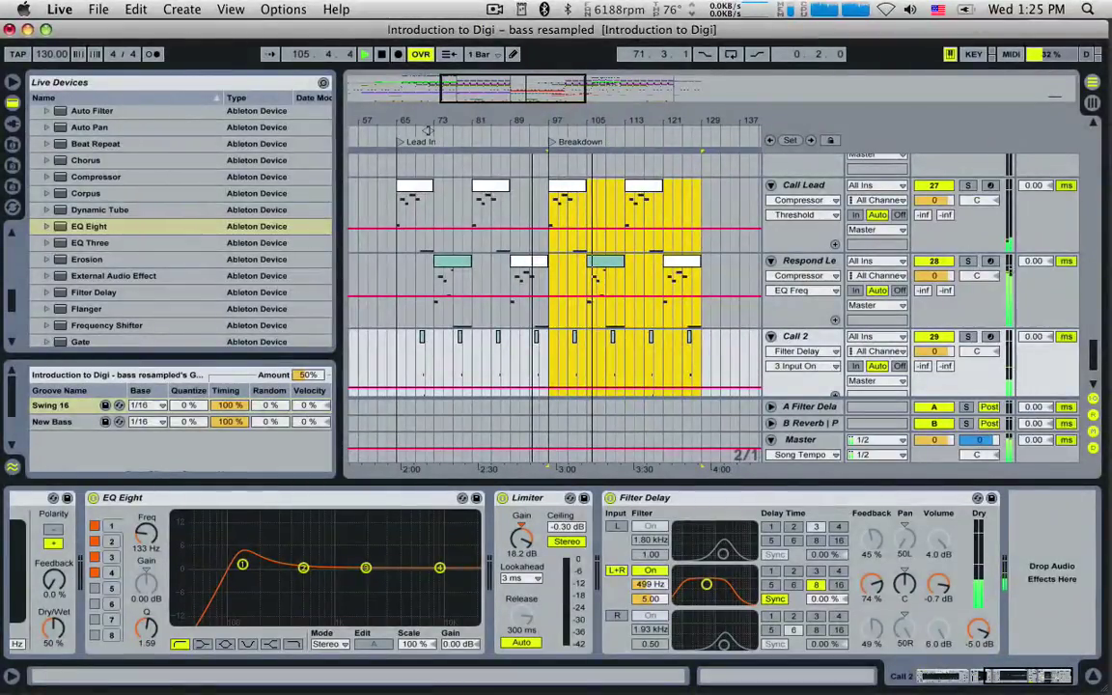
left_click_drag(428, 130, 327, 131)
scroll(625, 277, "up", 10)
scroll(624, 277, "down", 10)
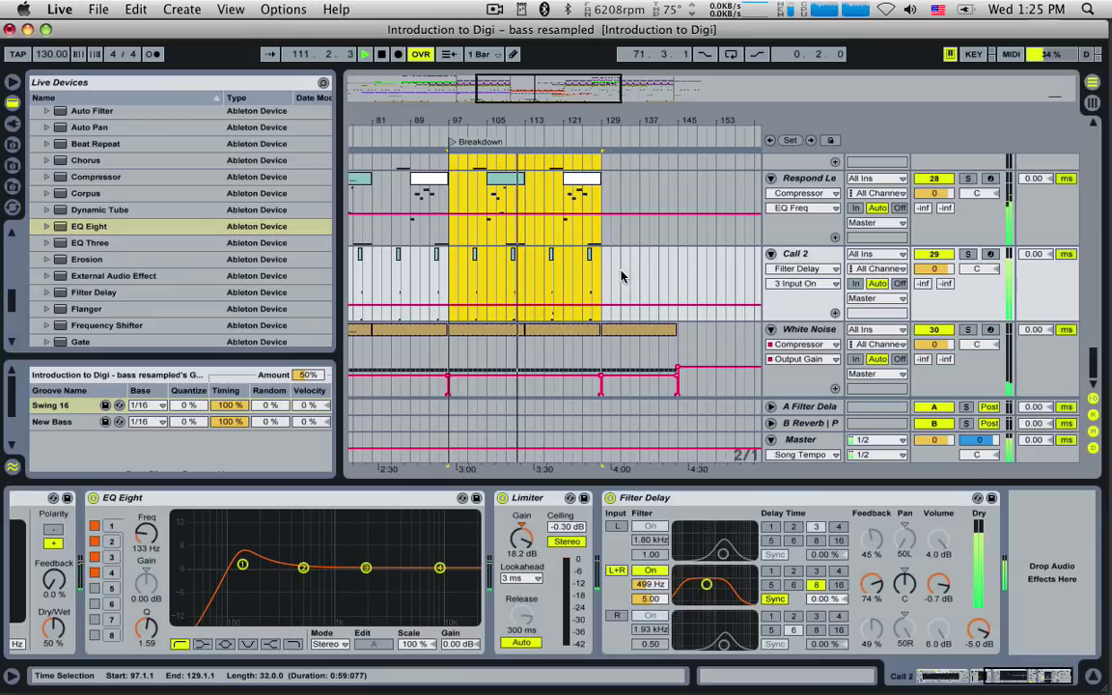
scroll(622, 277, "up", 2)
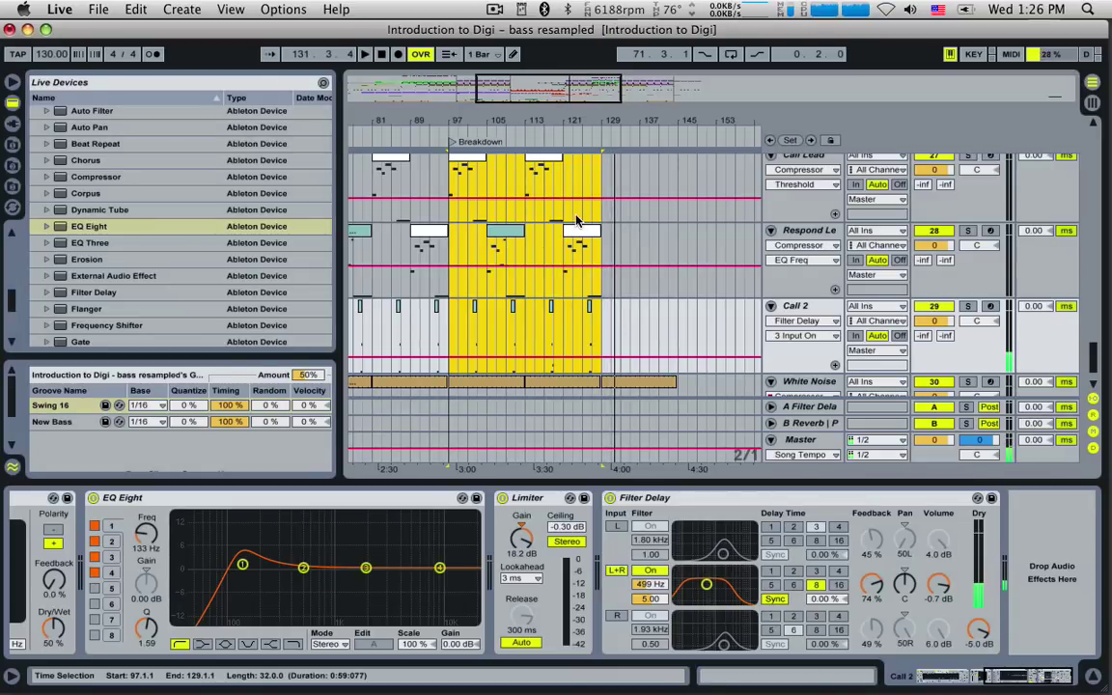
Delete Respond Lead's two Breakdown clips at 105.1.1 and 121.1.1 and audition from 95.1.1.
left_click(497, 232)
left_click(500, 233)
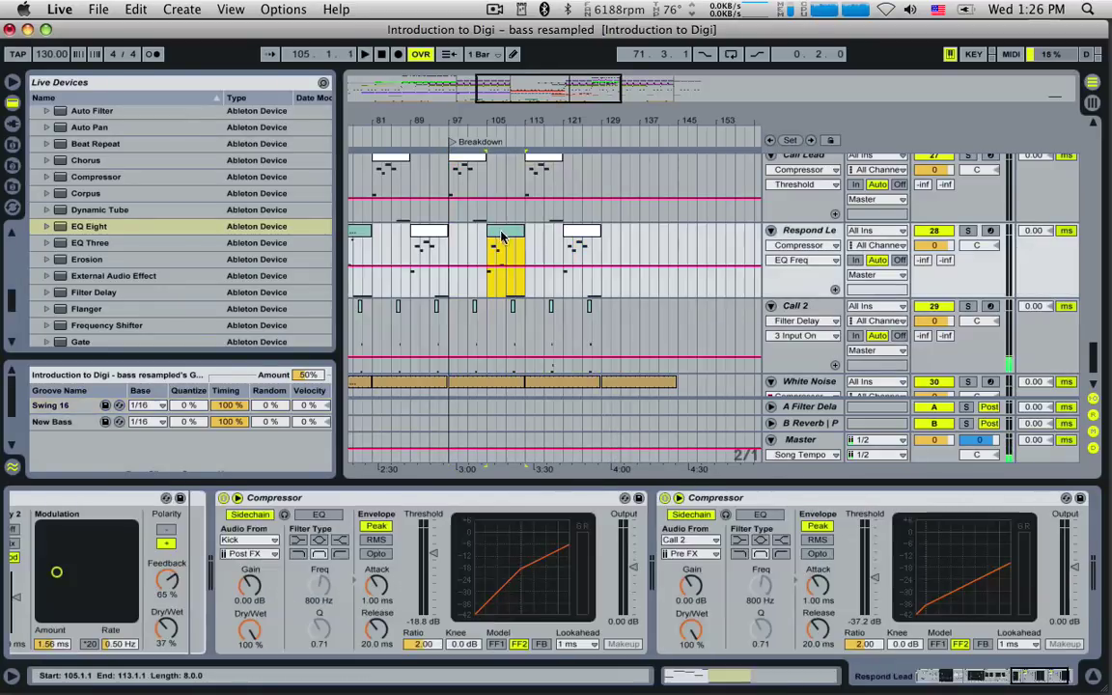
key("Delete")
left_click(580, 233)
key("Delete")
left_click(448, 251)
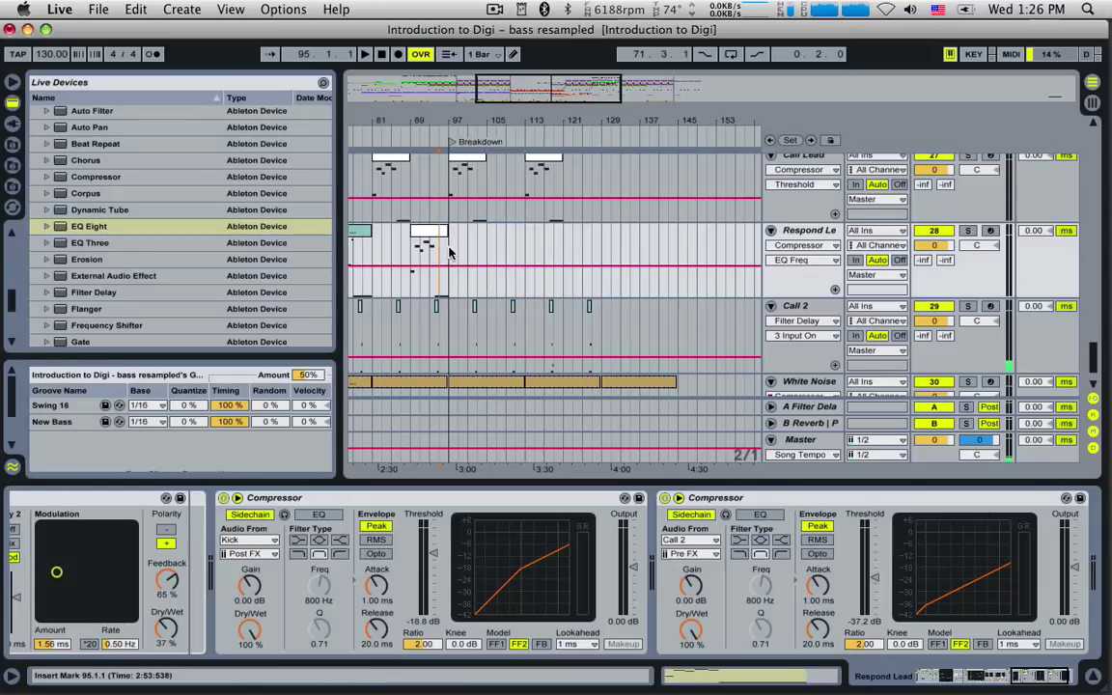
key("space")
scroll(502, 249, "up", 2)
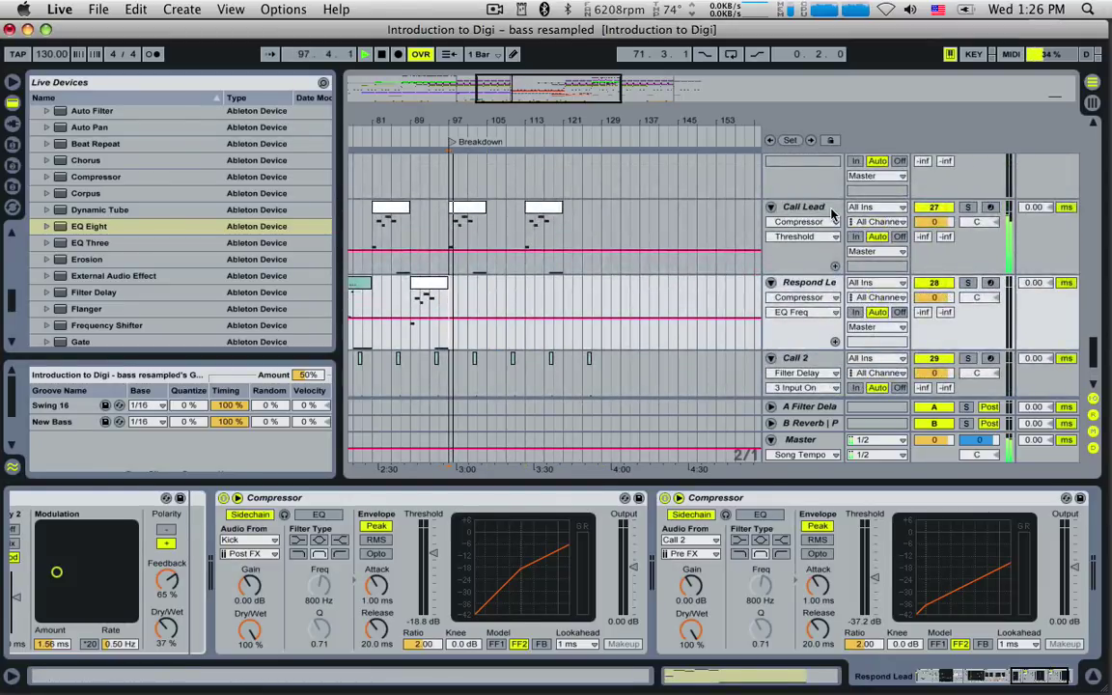
left_click(814, 210)
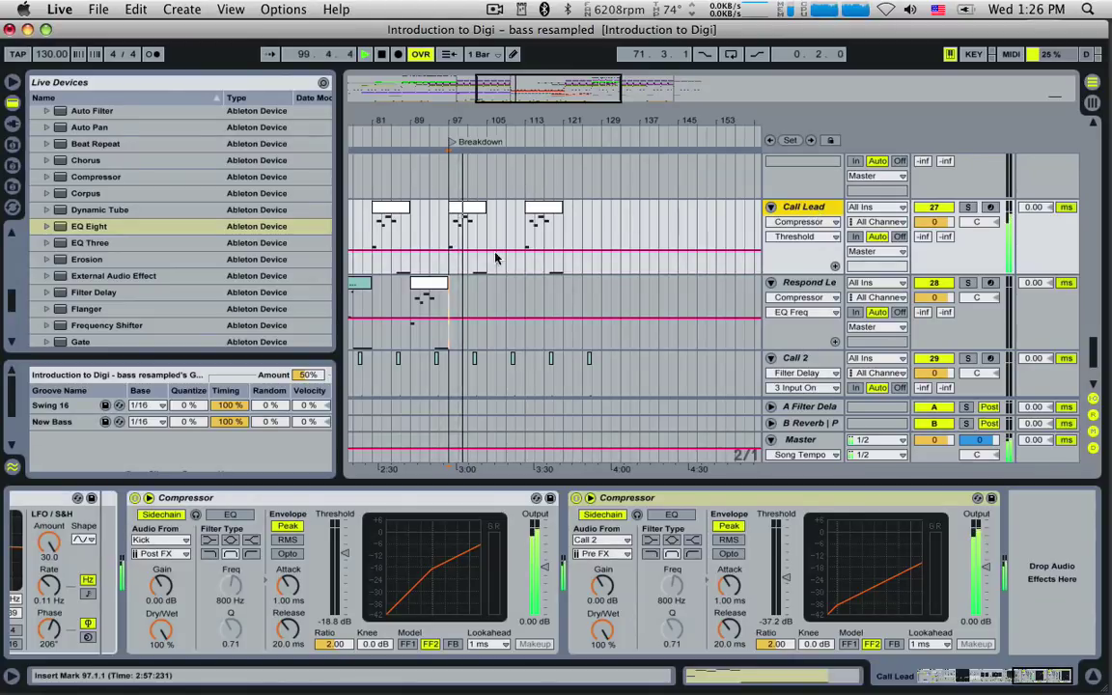
left_click(120, 226)
scroll(100, 192, "up", 3)
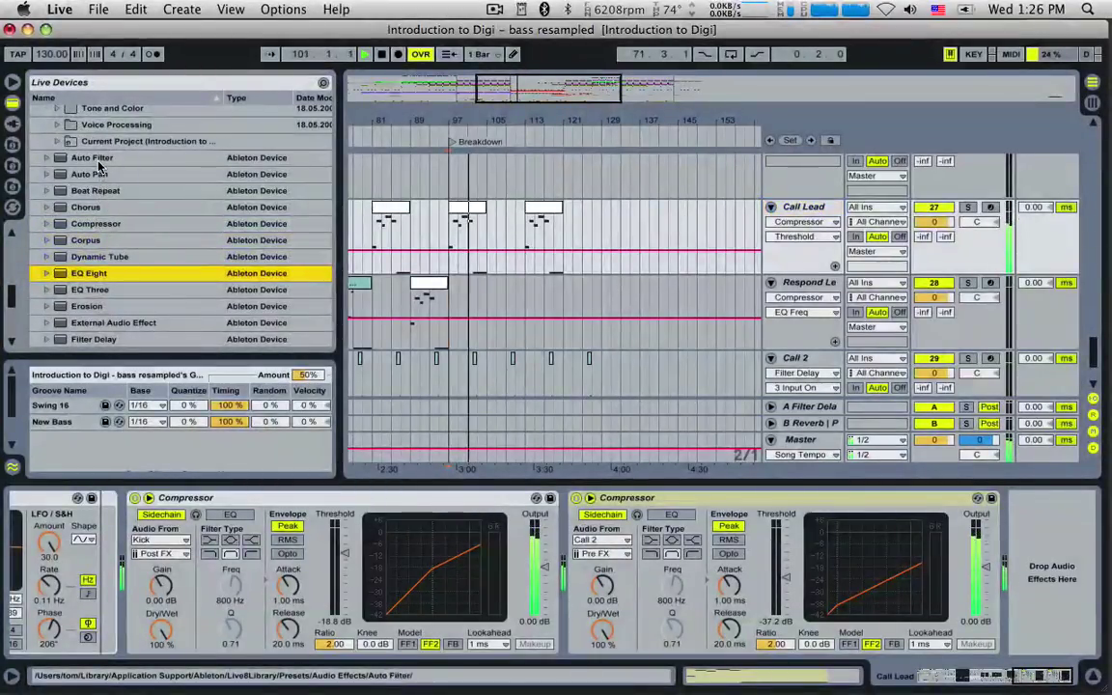
left_click(98, 160)
key("Return")
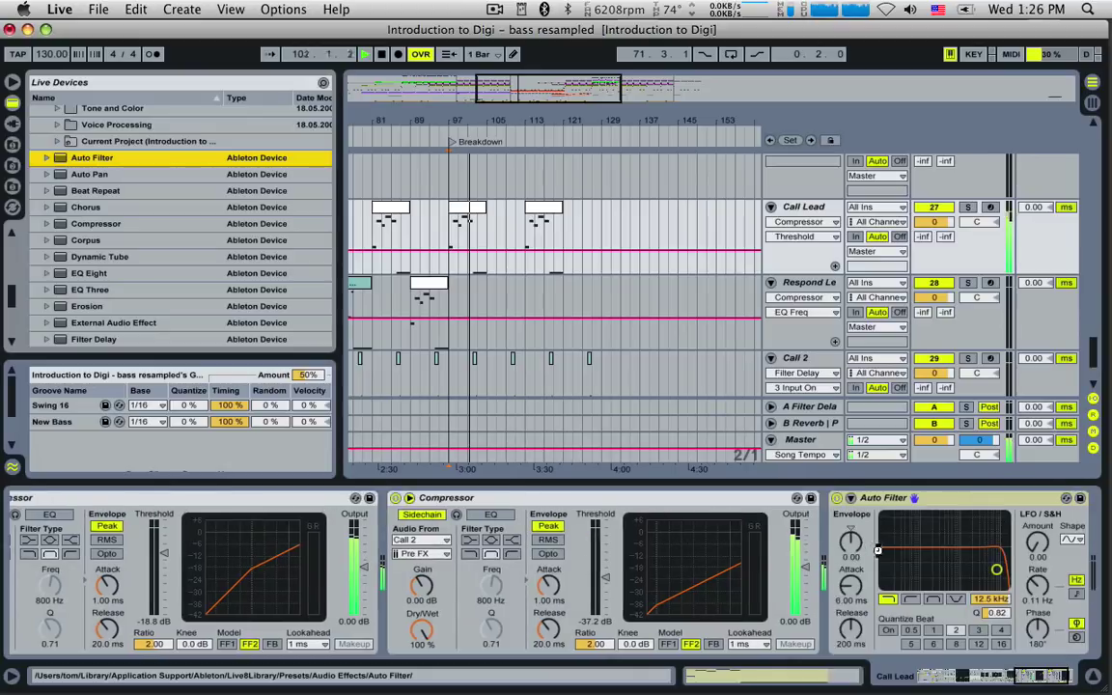
Set Call Lead's Auto Filter to a highpass with a 26.0 Hz cutoff and a Q of 0.83.
left_click_drag(884, 580, 883, 569)
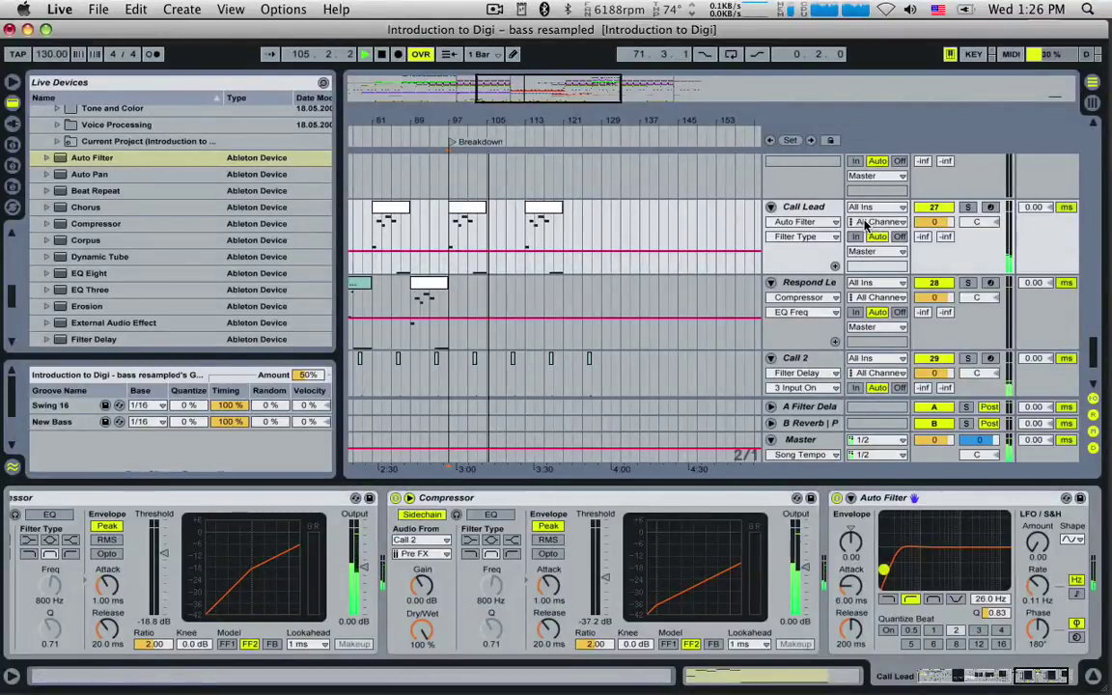
scroll(581, 272, "down", 2)
scroll(583, 274, "down", 3)
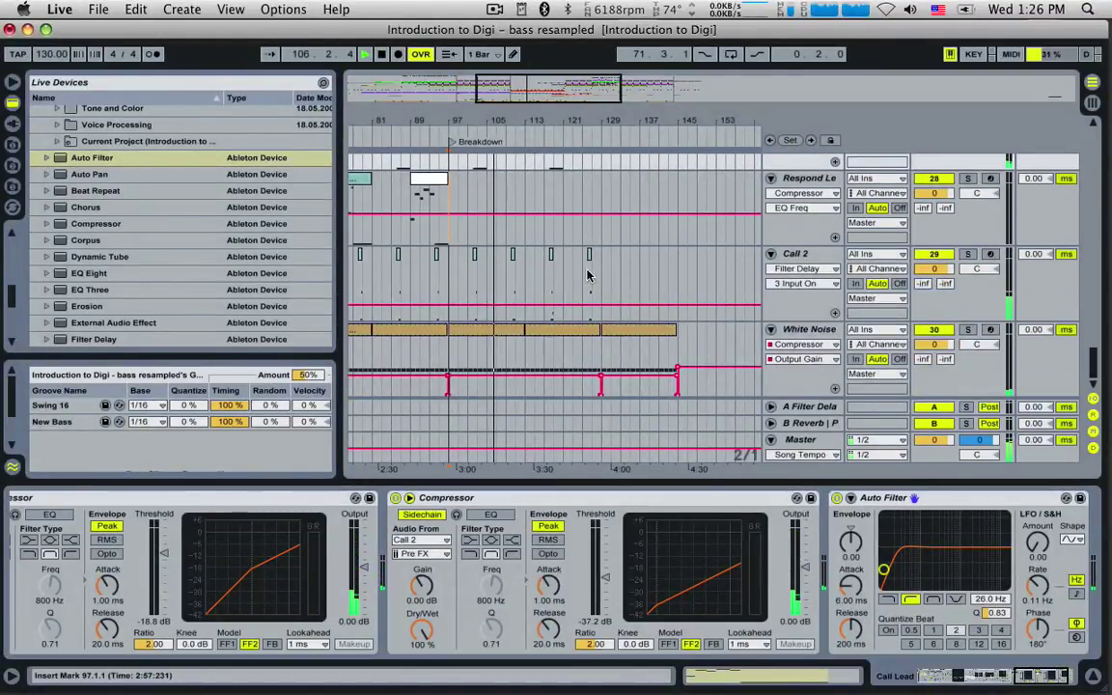
scroll(583, 274, "up", 3)
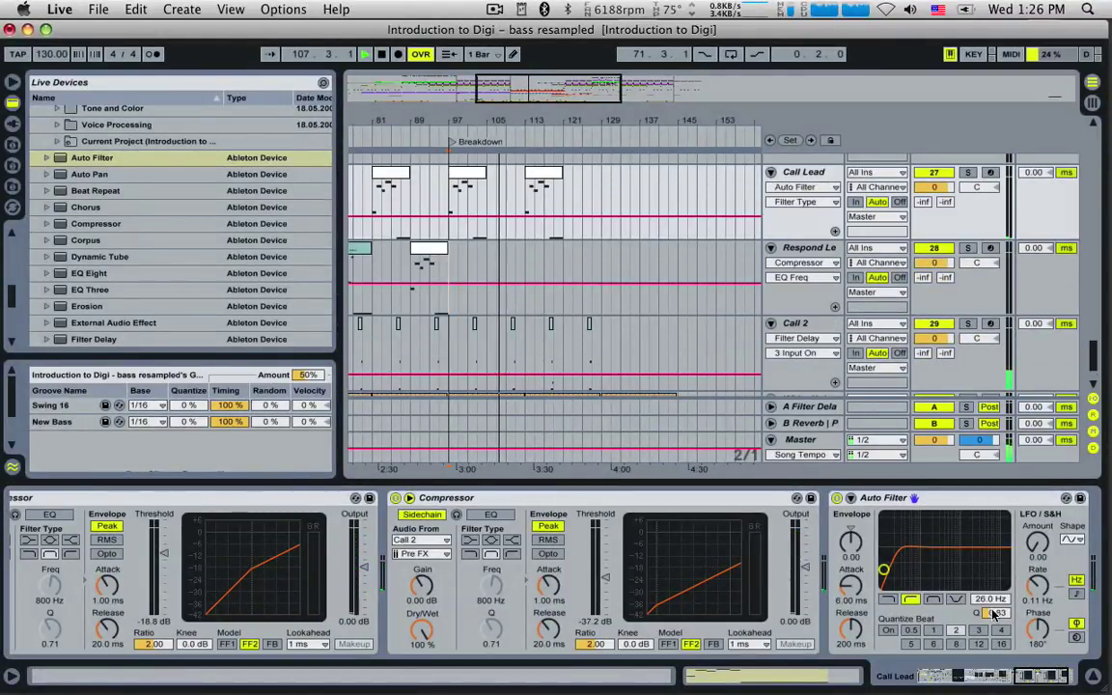
Automate Call Lead's Auto Filter Frequency over the 113.1.1 to 121.1.1 clip, raising it and sweeping it down to about bar 119.
left_click(942, 562)
left_click_drag(524, 203, 567, 204)
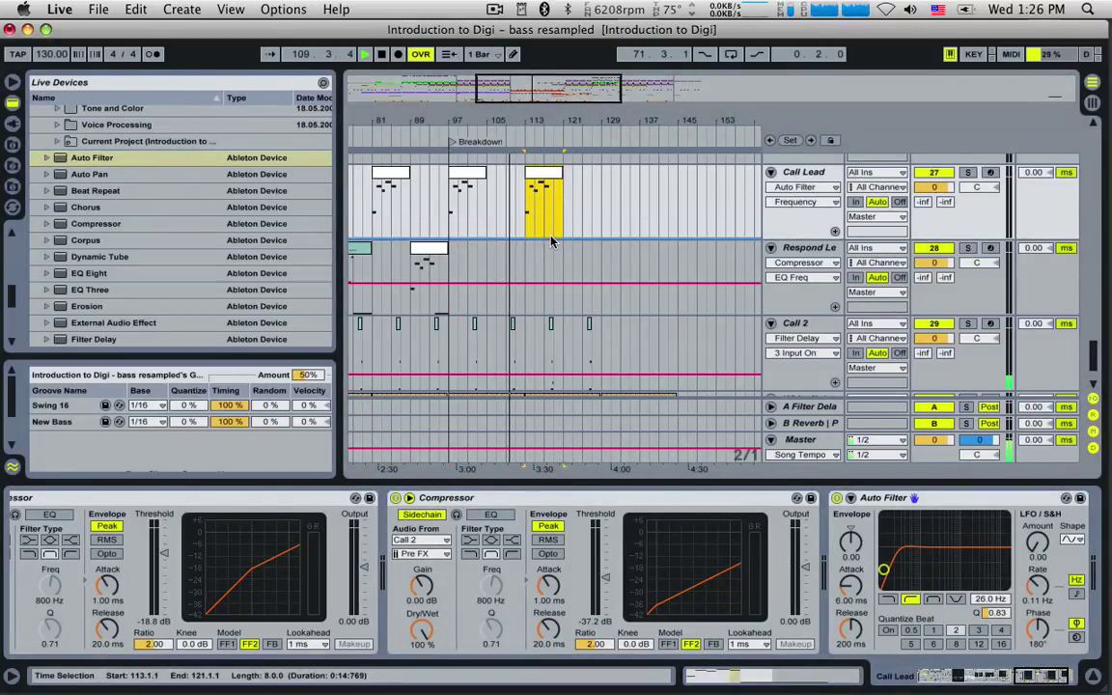
left_click_drag(553, 237, 547, 189)
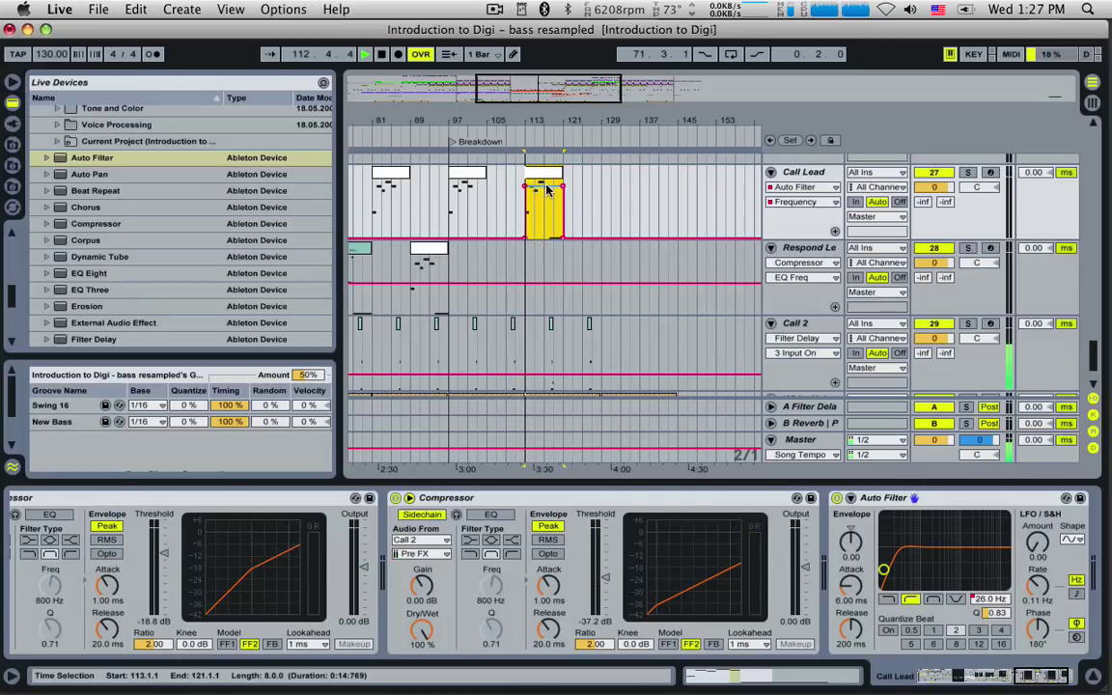
left_click(529, 186)
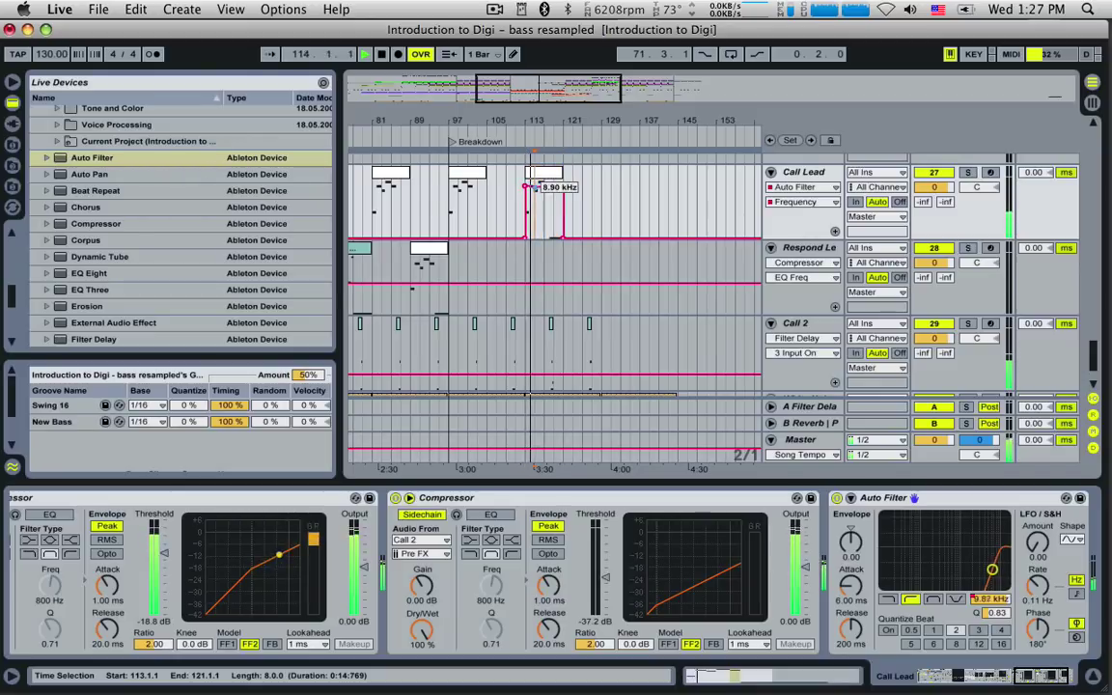
left_click_drag(529, 187, 552, 213)
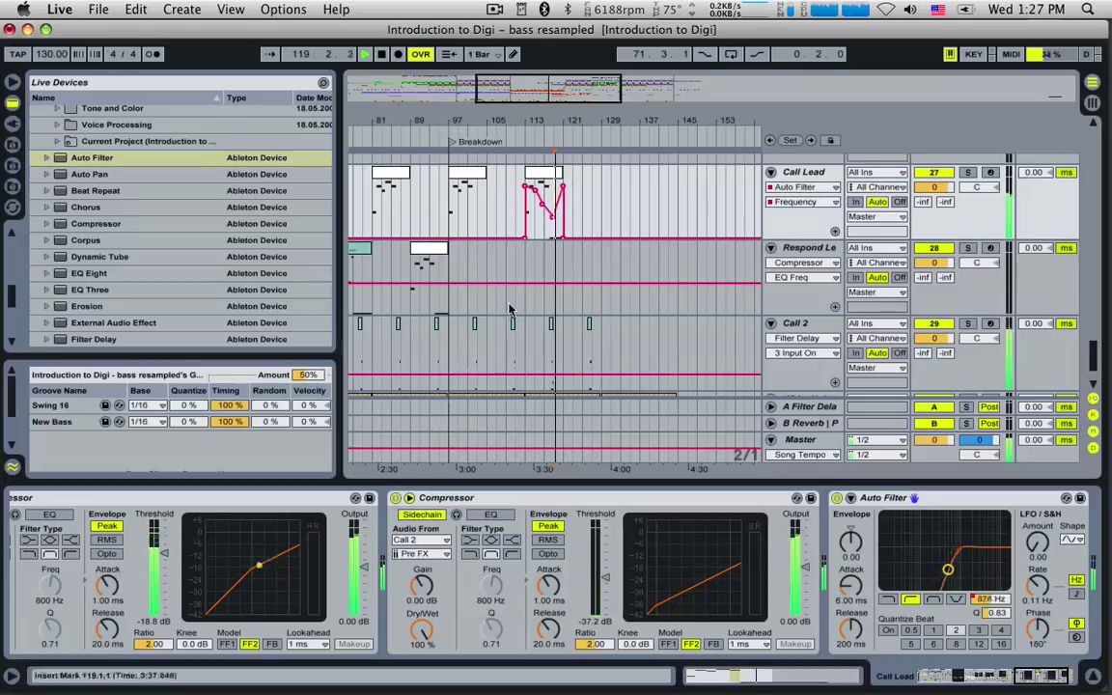
Delete Call 2's Breakdown clips at bars 110 and 126.
left_click_drag(578, 343, 598, 335)
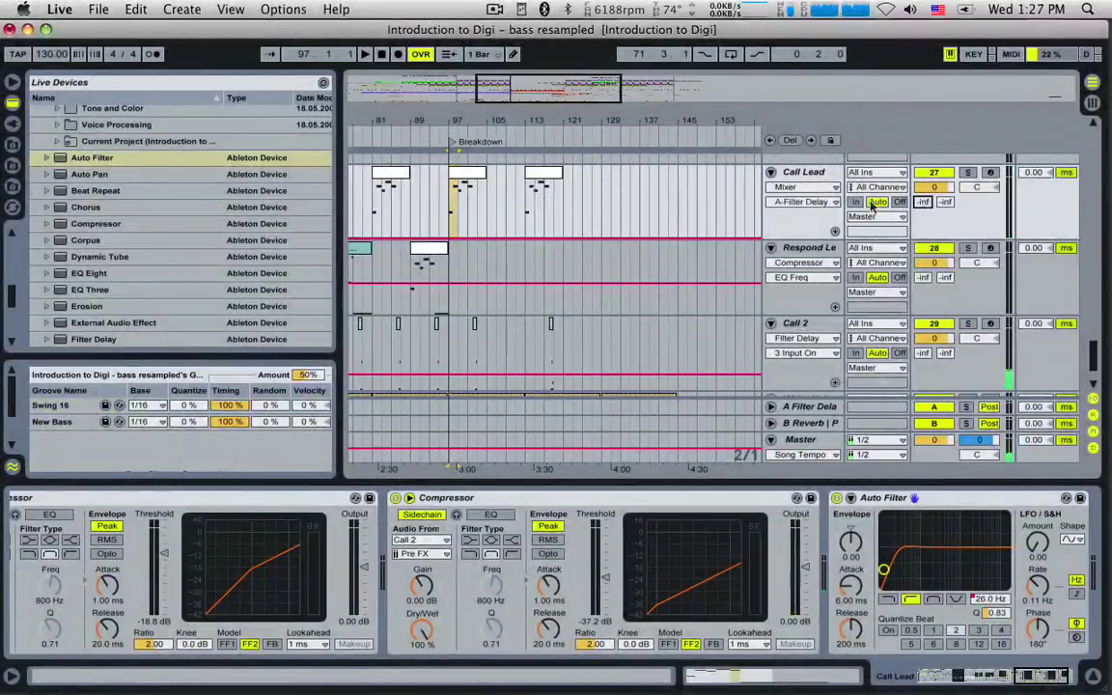
scroll(483, 205, "down", 2)
scroll(487, 208, "up", 4)
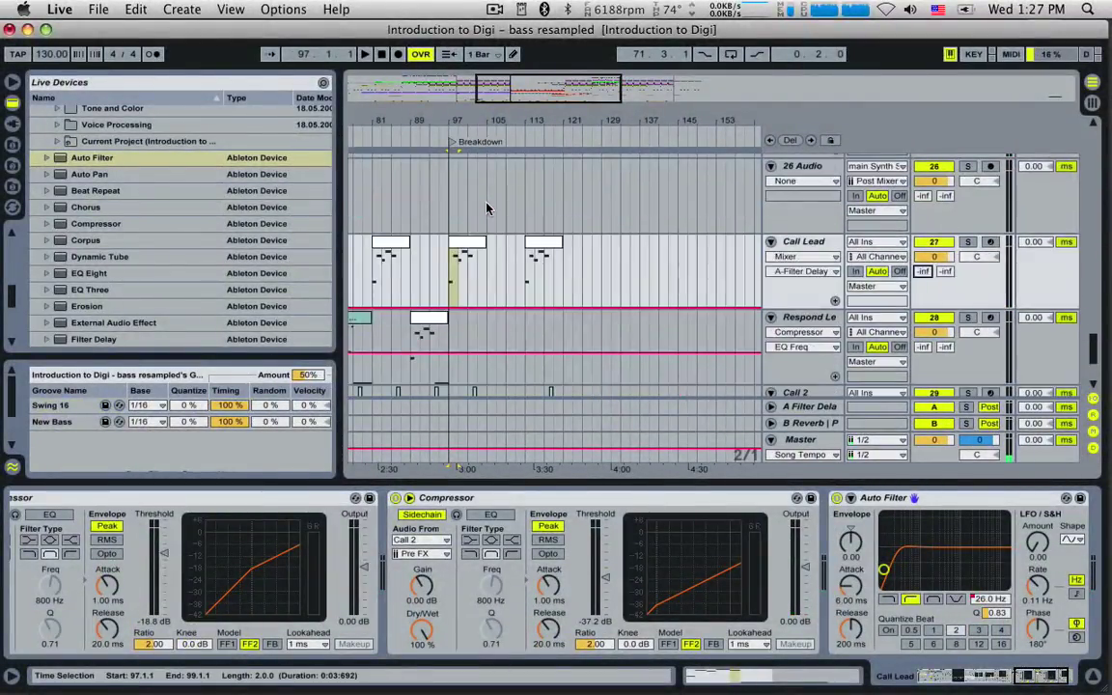
Raise Call Lead's A-Filter Delay send automation over 103.1.1 to 105.1.1 and 119.1.1 to 121.1.1.
left_click(482, 288)
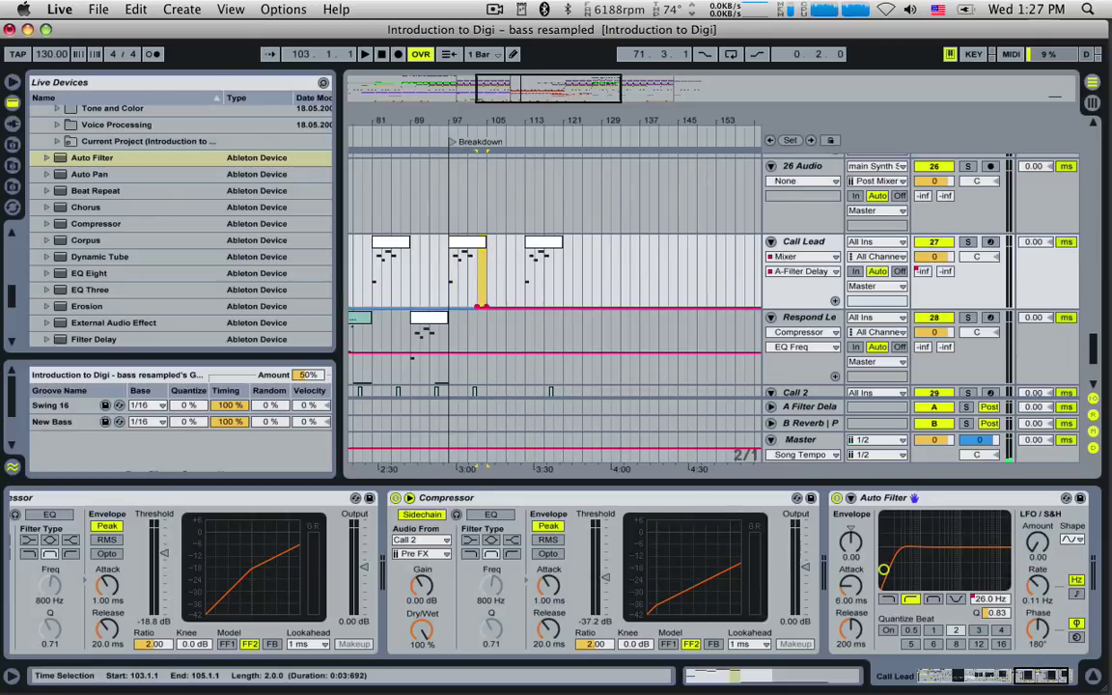
left_click_drag(482, 307, 482, 253)
left_click(560, 289)
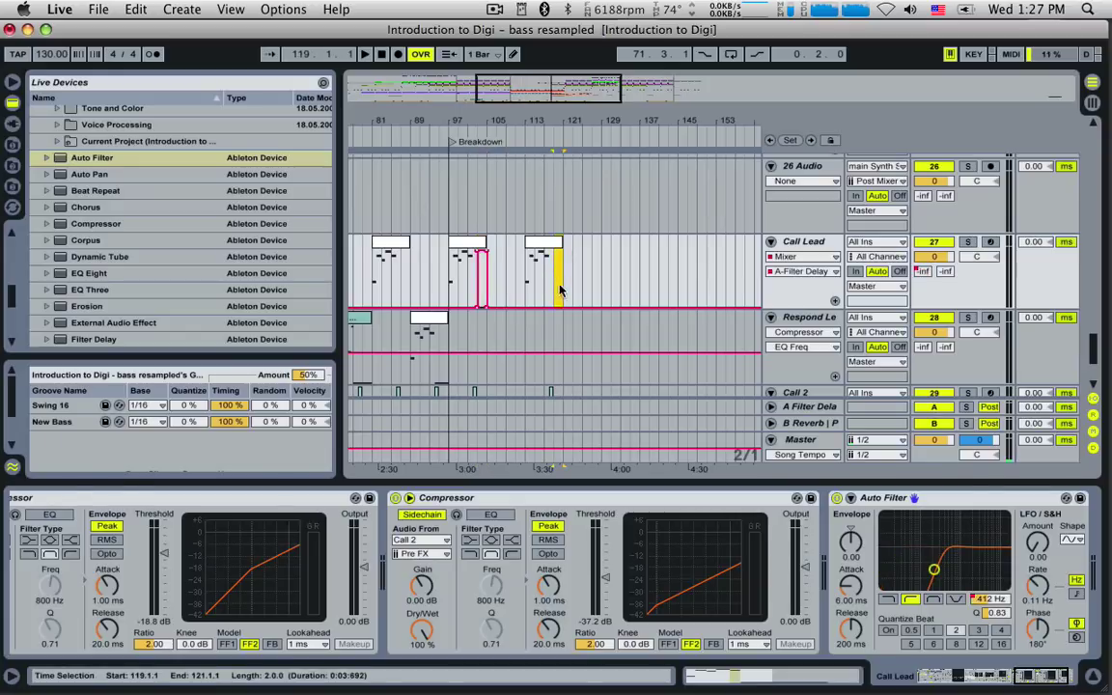
left_click_drag(559, 310, 519, 261)
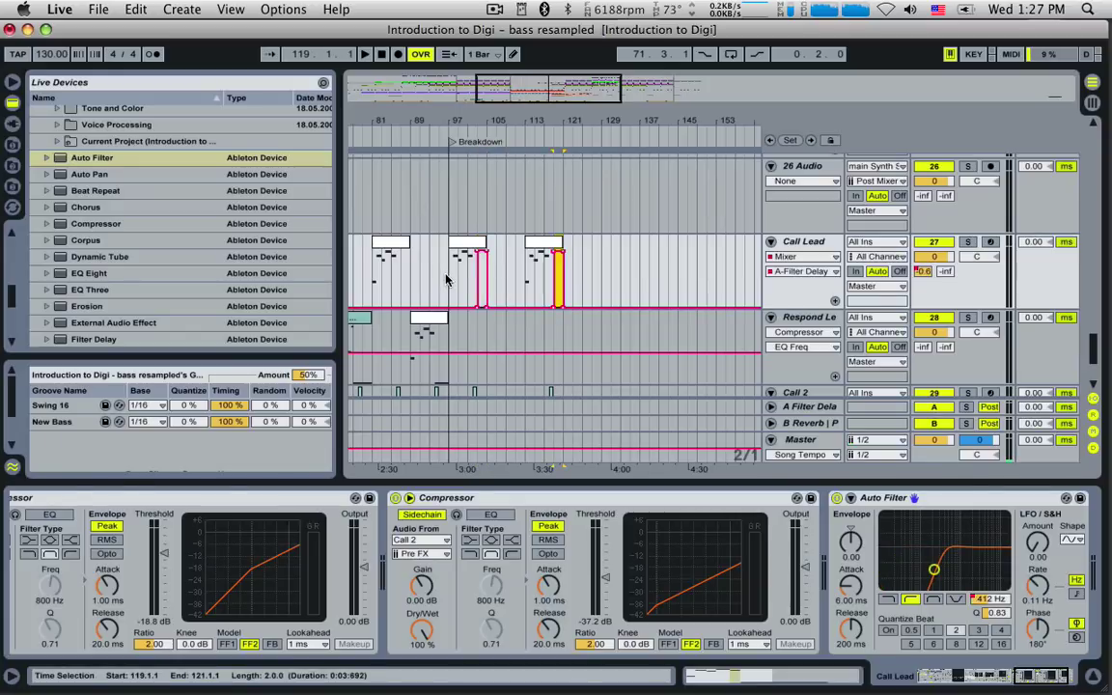
Audition the Breakdown from 97.1.1 with the automated delay throws on Call Lead.
left_click(449, 280)
key("space")
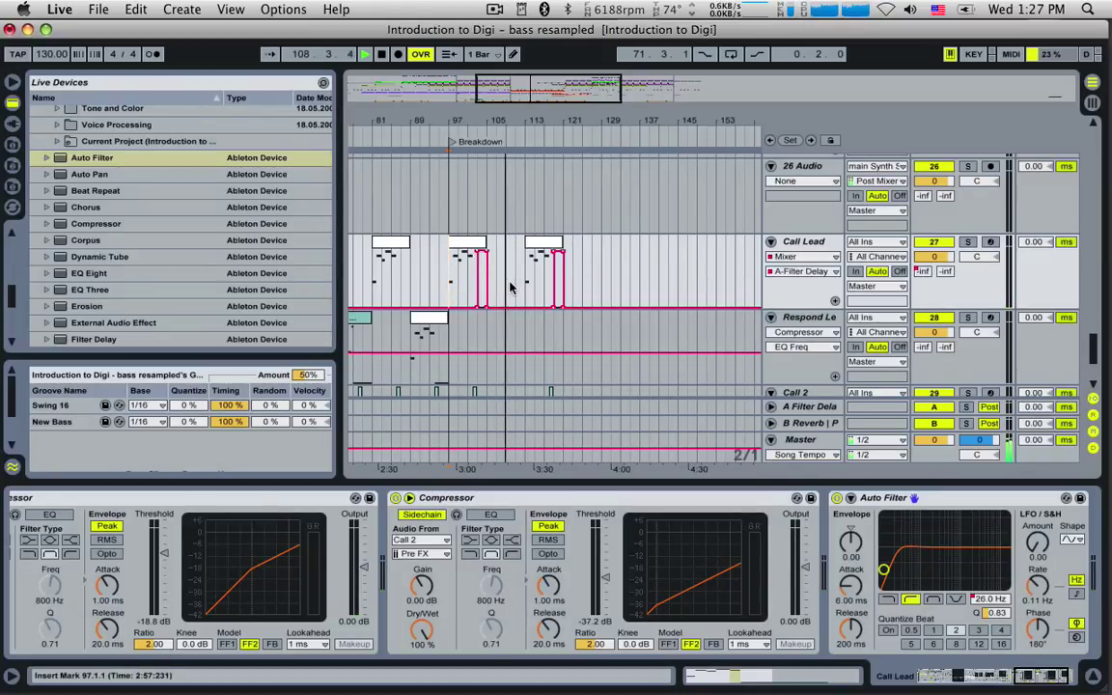
scroll(521, 285, "down", 1)
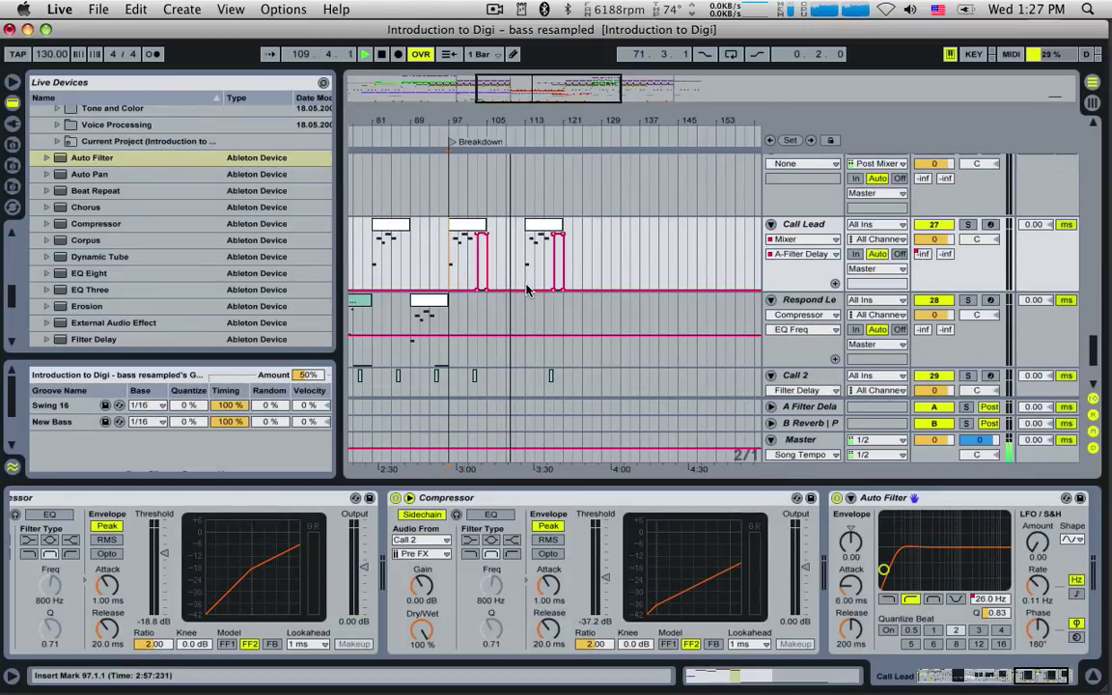
scroll(526, 290, "down", 2)
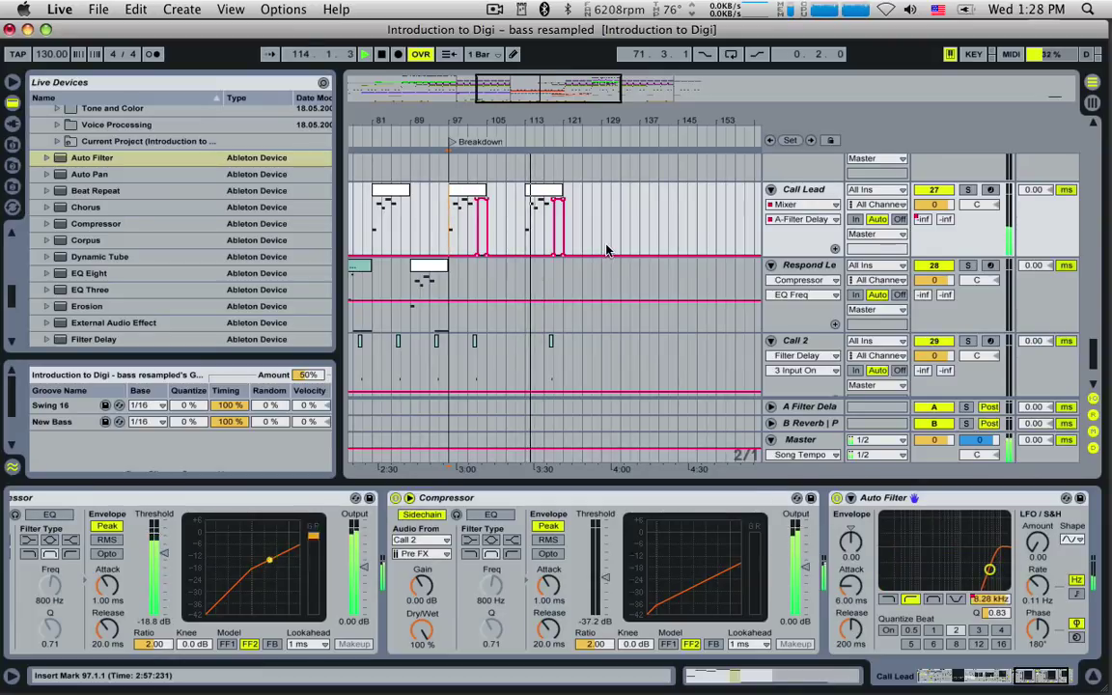
Lower the early breakpoints of Call Lead's Auto Filter Frequency sweep in the 113.1.1 clip and replay from 97.1.1.
left_click(766, 200)
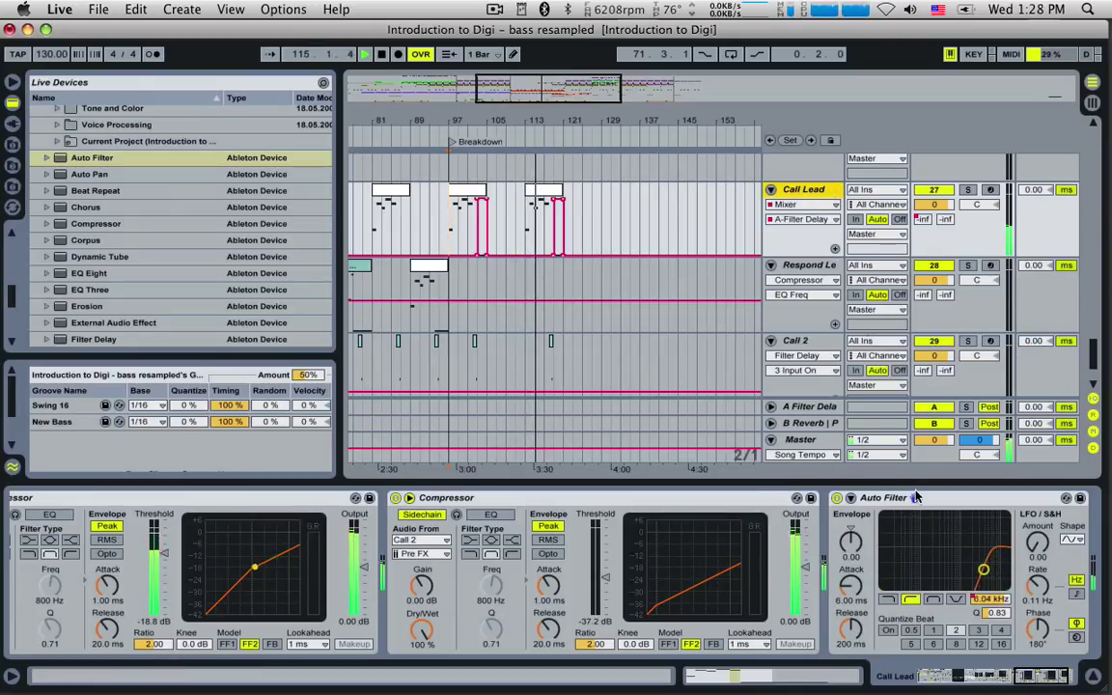
left_click(998, 601)
left_click_drag(549, 234, 536, 210)
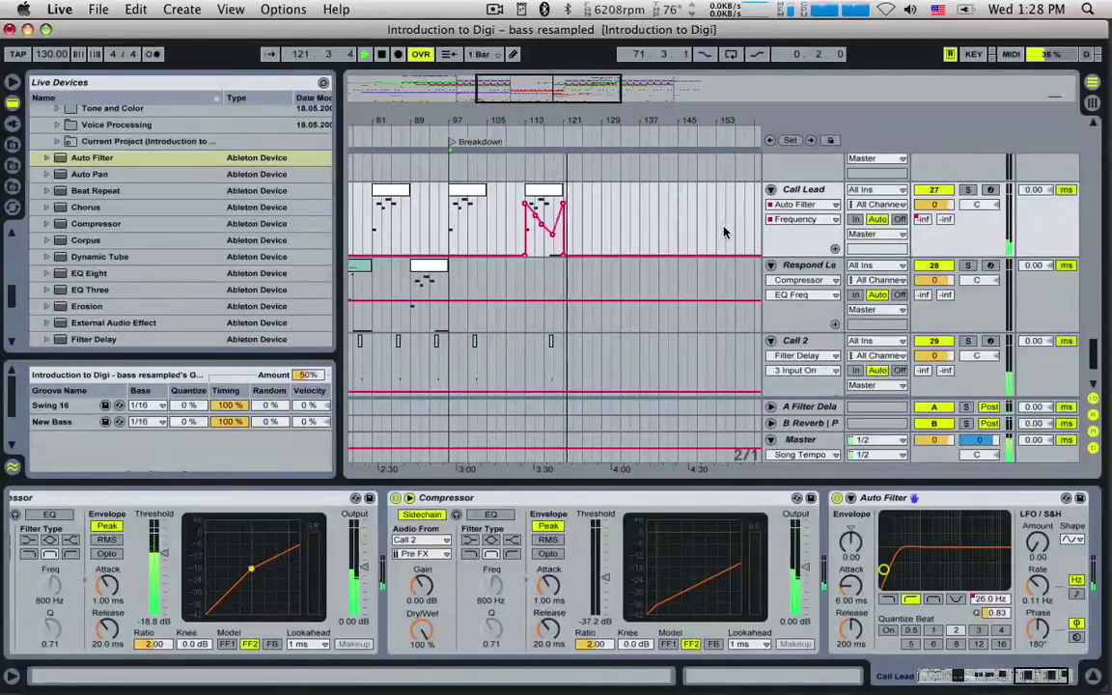
left_click(450, 240)
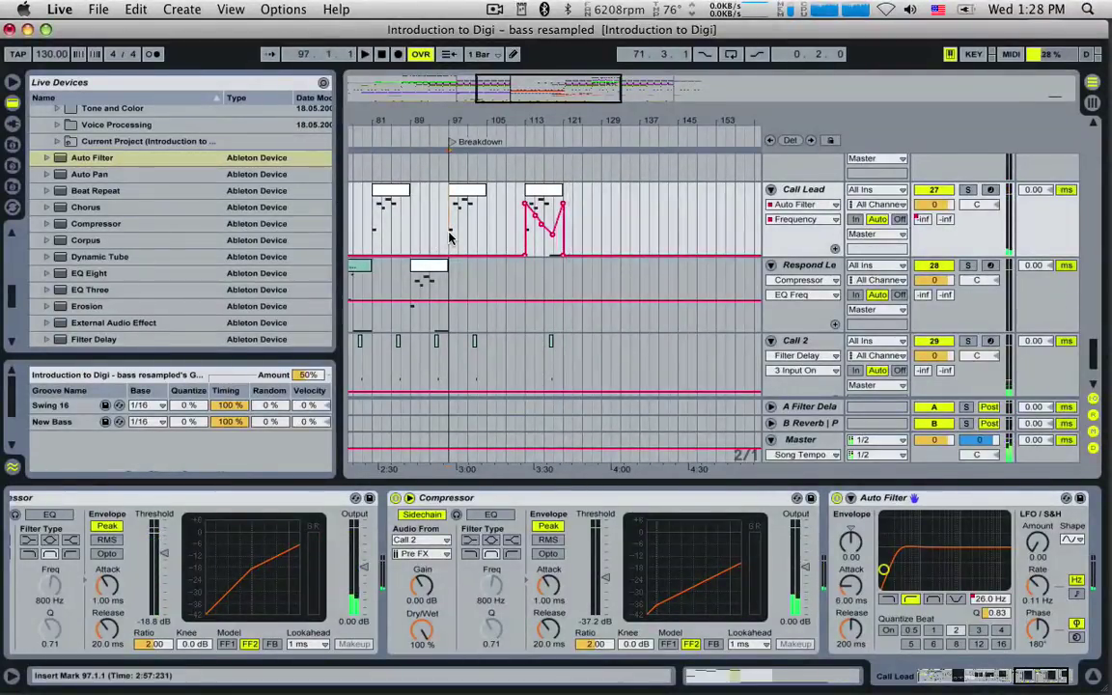
Automate Call Lead's B-Reverb send as a rising ramp from 102.1.1 that drops back at 105.1.1.
left_click_drag(524, 86, 521, 132)
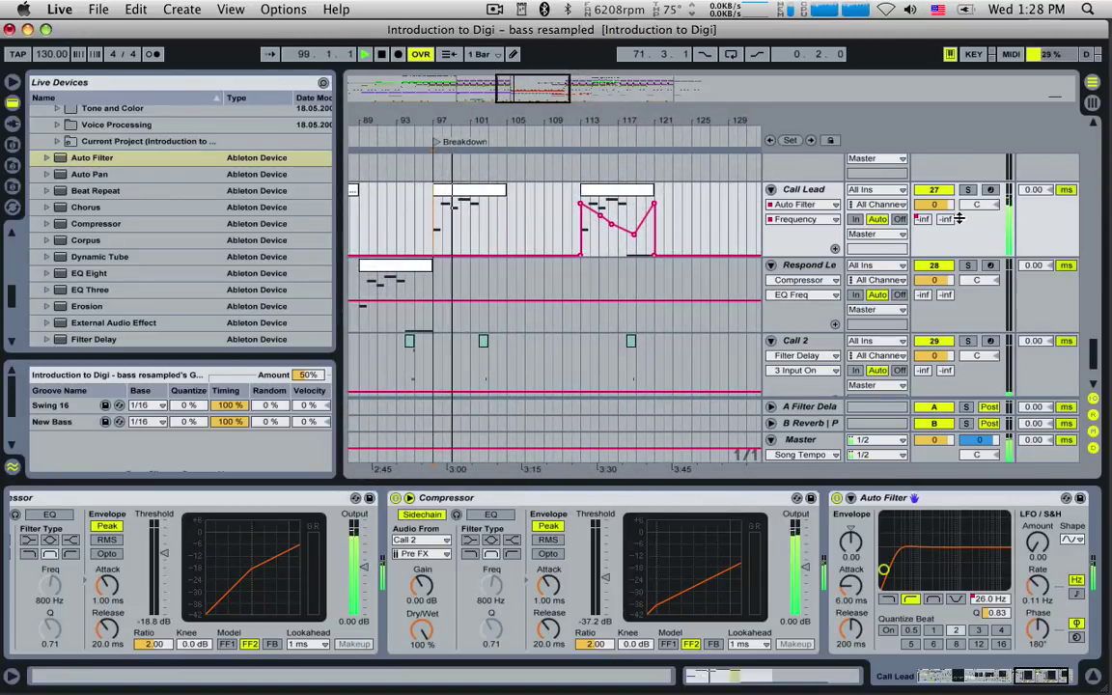
left_click(946, 219)
left_click(480, 246)
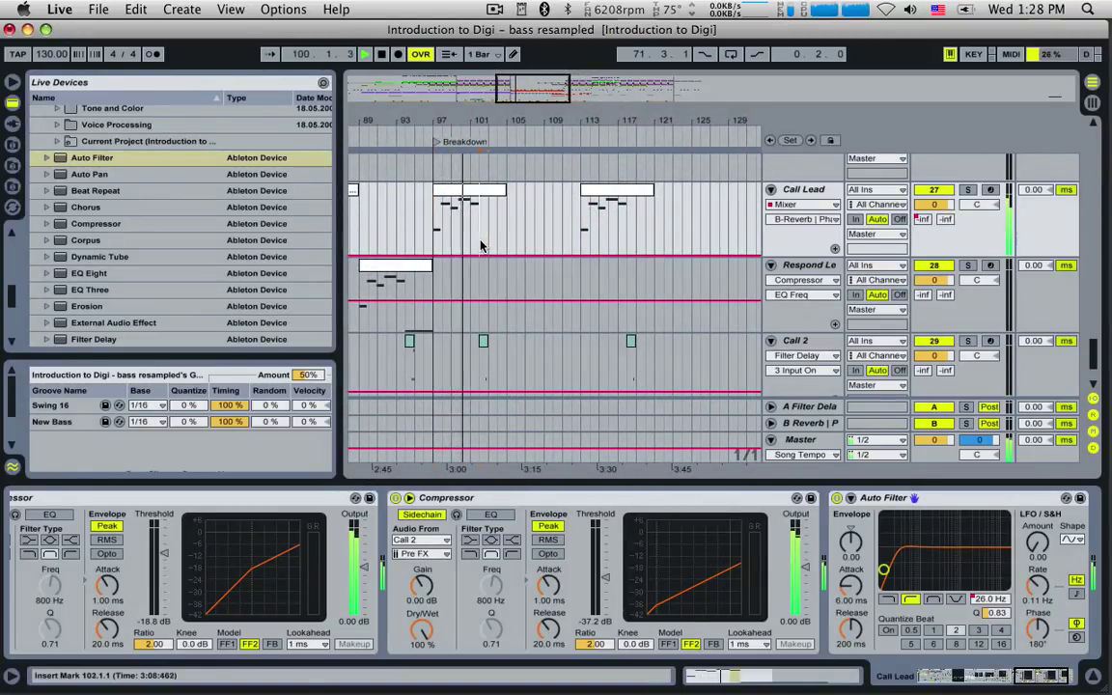
left_click_drag(480, 245, 497, 220)
left_click(506, 249, "shift")
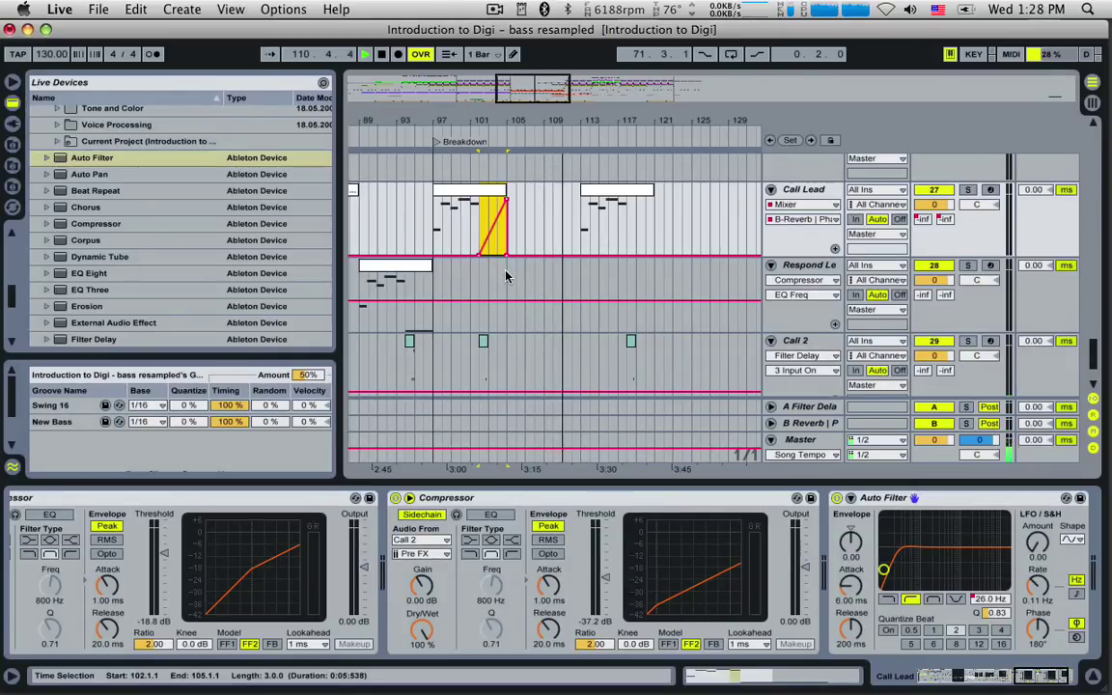
Duplicate Call 2's range from 97.1.1 to 105.1.1 so that the copy starts at 105.1.1.
left_click_drag(434, 357, 500, 358)
key("super+d")
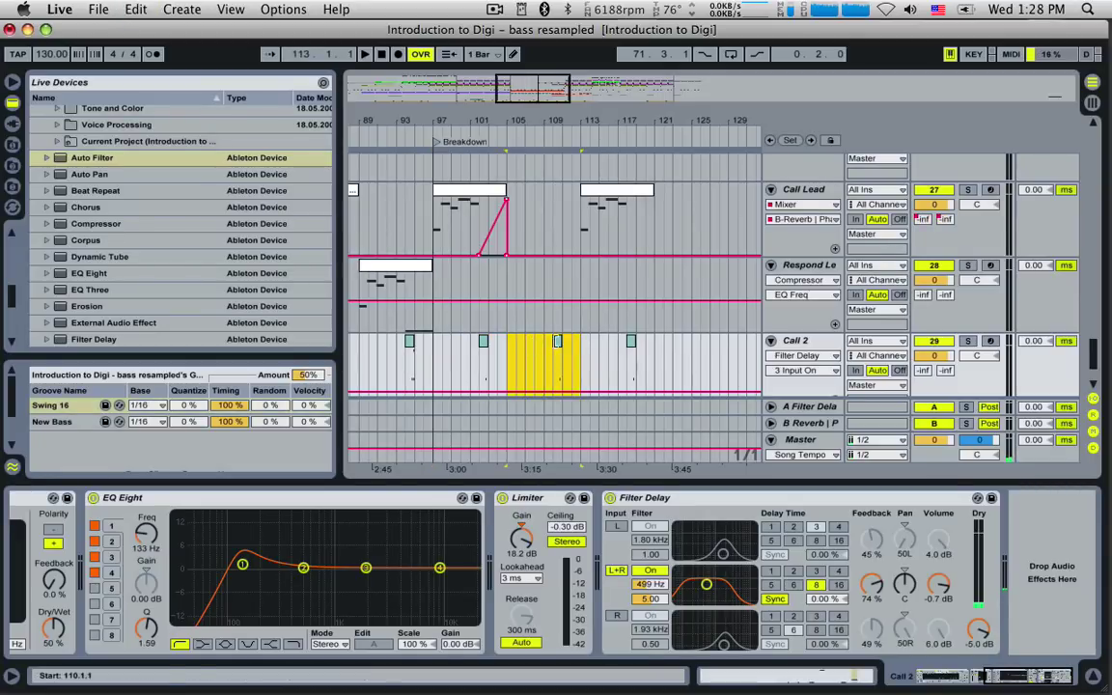
In Call 2's clip at 110.1.1, move the high note at 1.3.4 down to G1, delete the last two notes and audition.
double_click(557, 342)
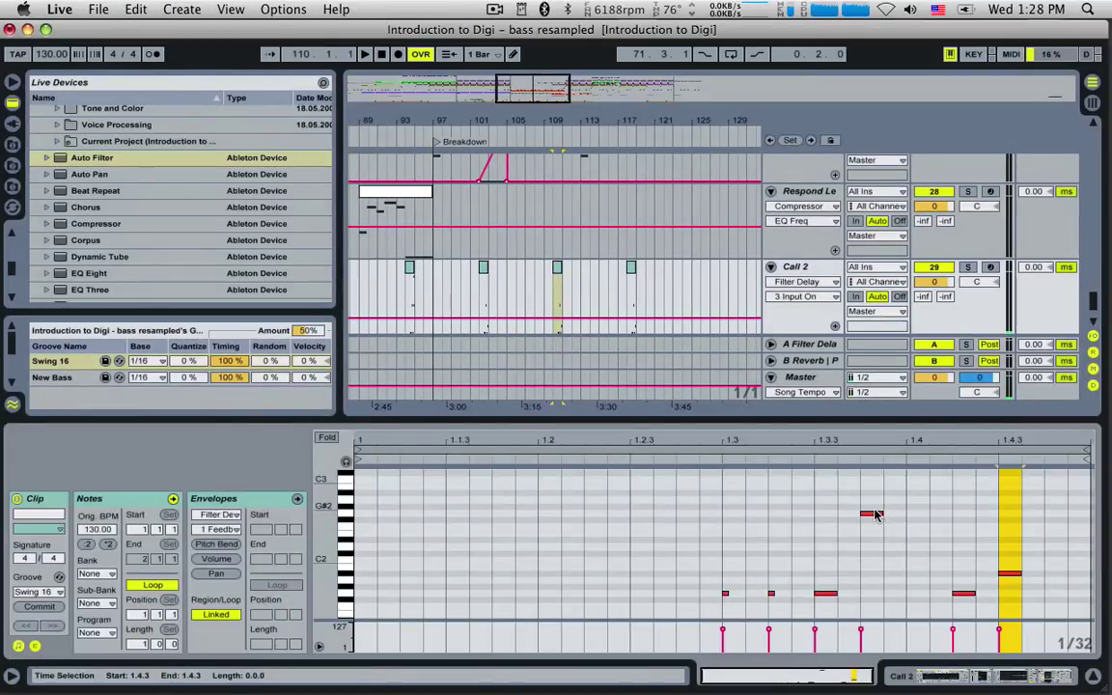
left_click_drag(875, 514, 872, 577)
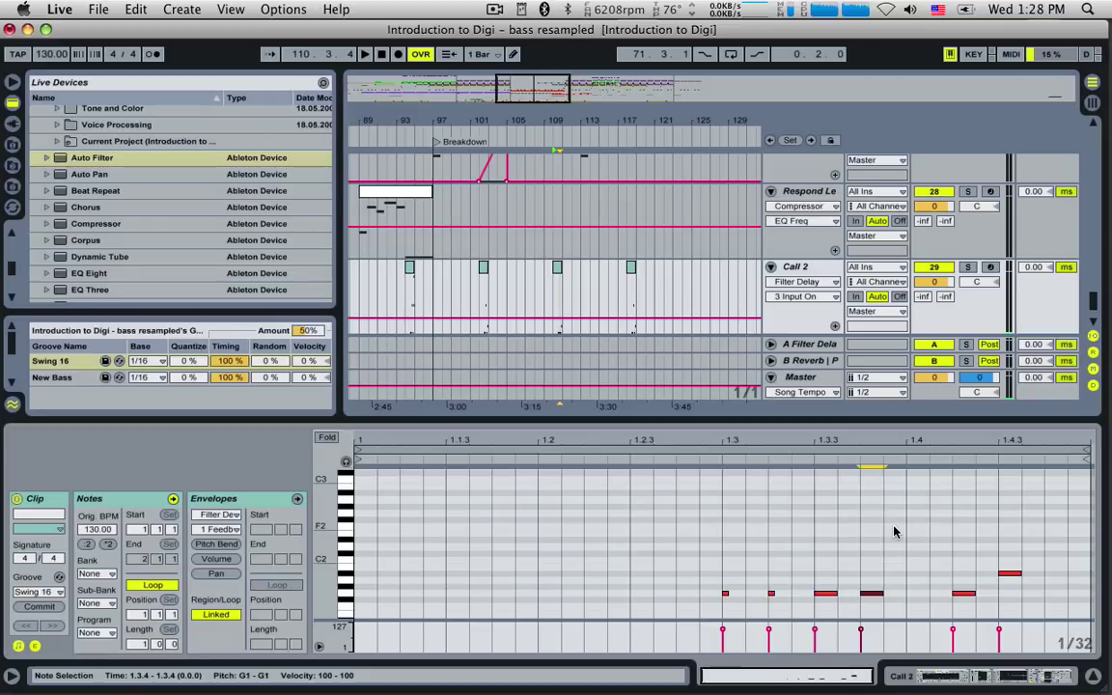
left_click_drag(1070, 462, 956, 594)
key("Delete")
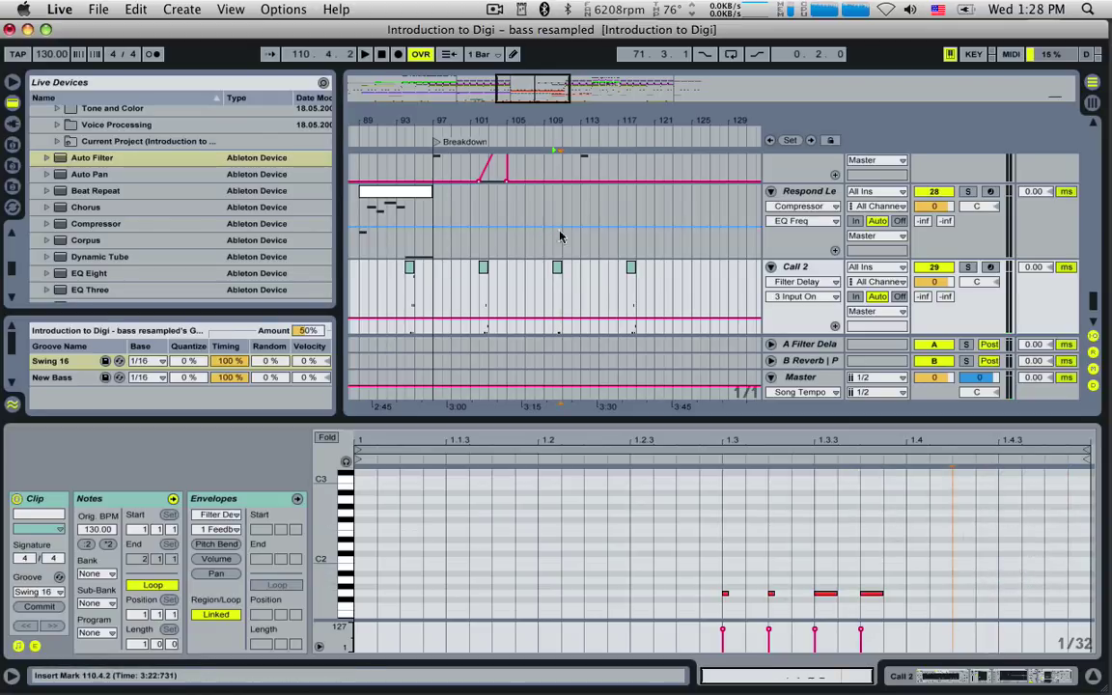
key("space")
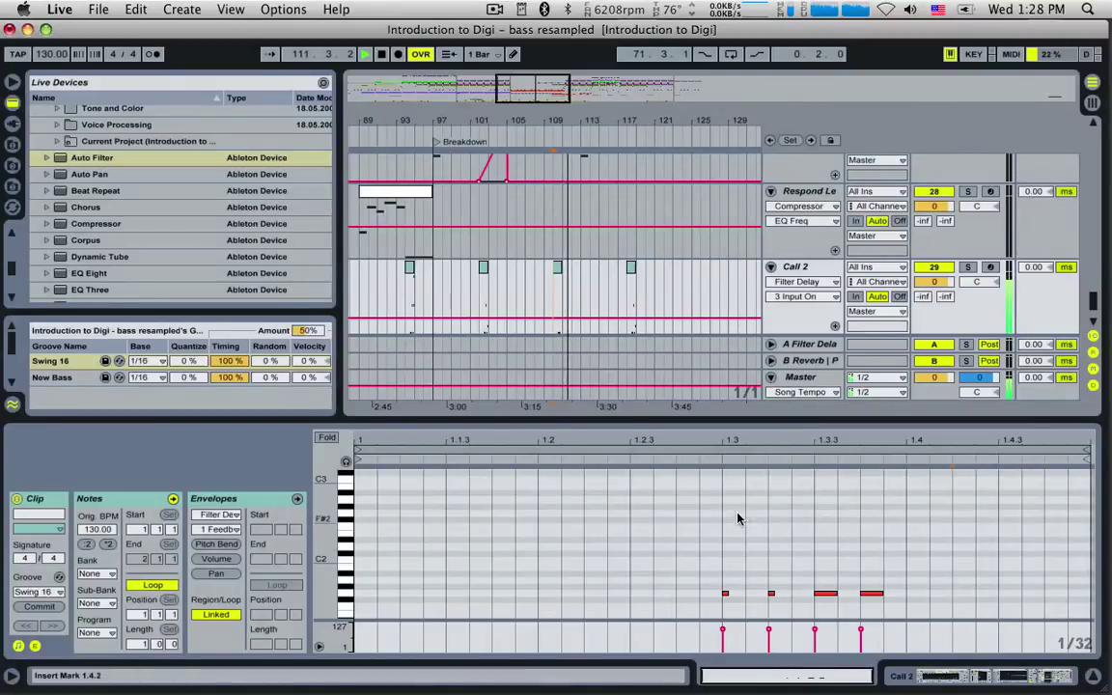
key("space")
Replay Call 2's clip at 110.1.1, move its last G1 note from 1.3.4 to 1.4.2 and audition the change.
left_click_drag(780, 581, 752, 611)
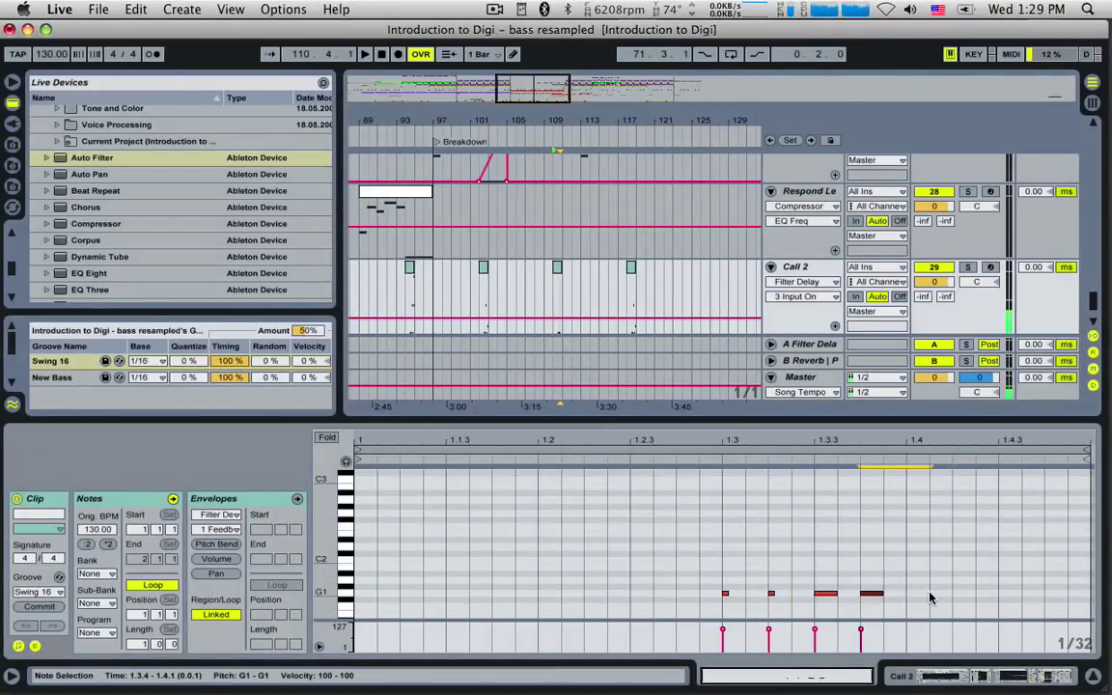
left_click(557, 300)
left_click(547, 288)
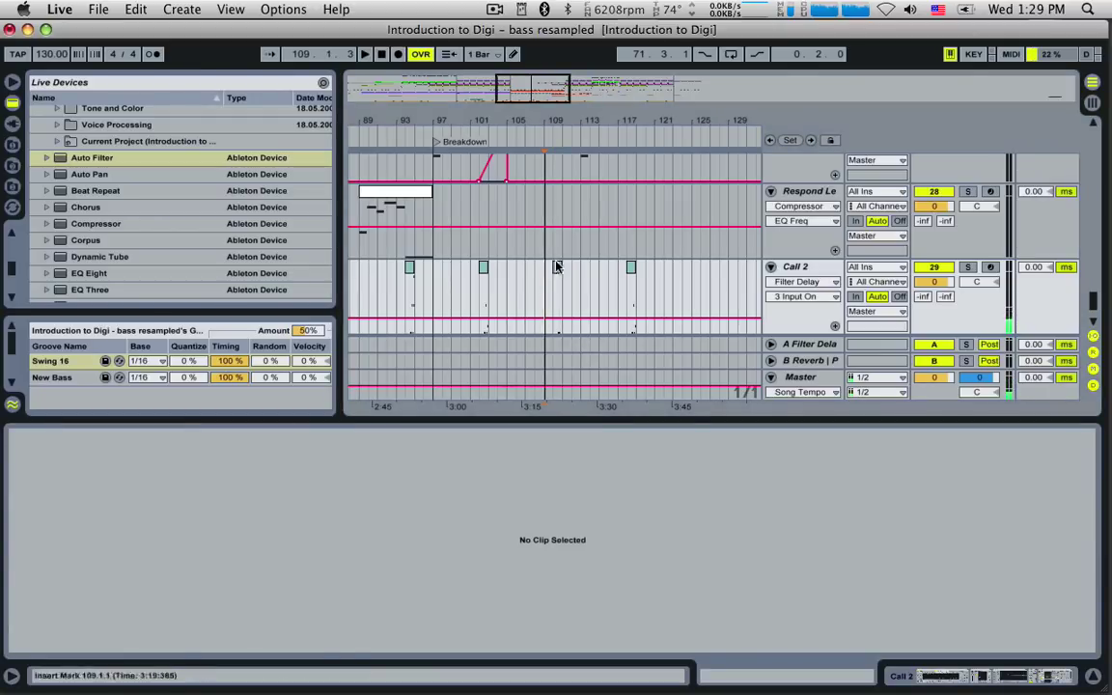
left_click(558, 267)
key("space")
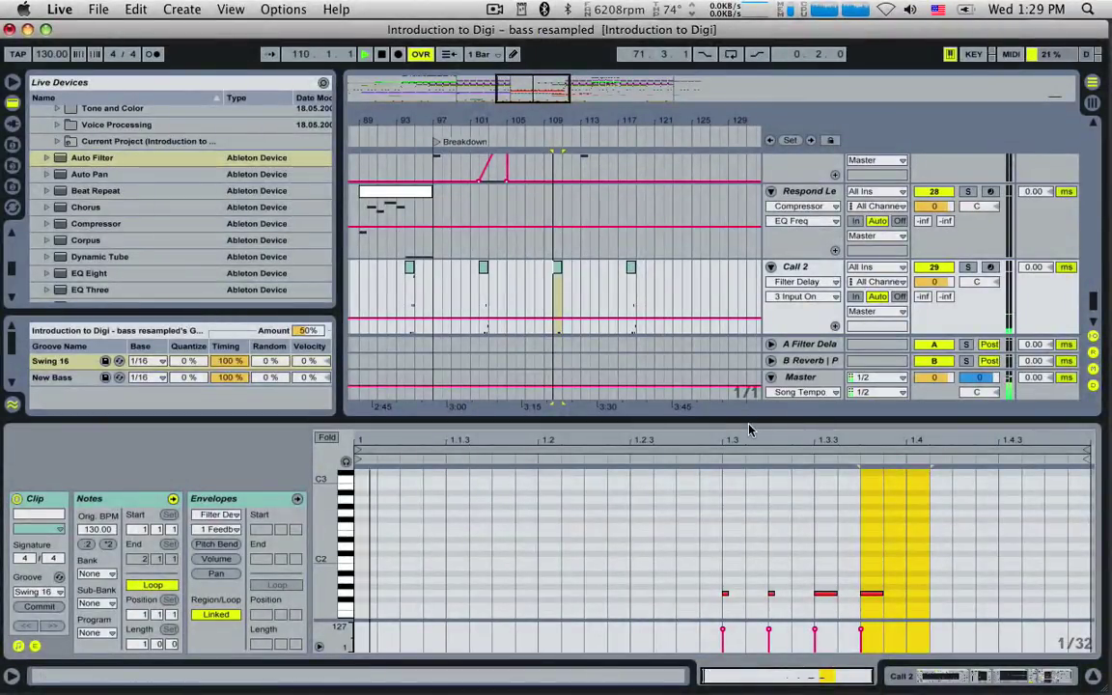
left_click(880, 587)
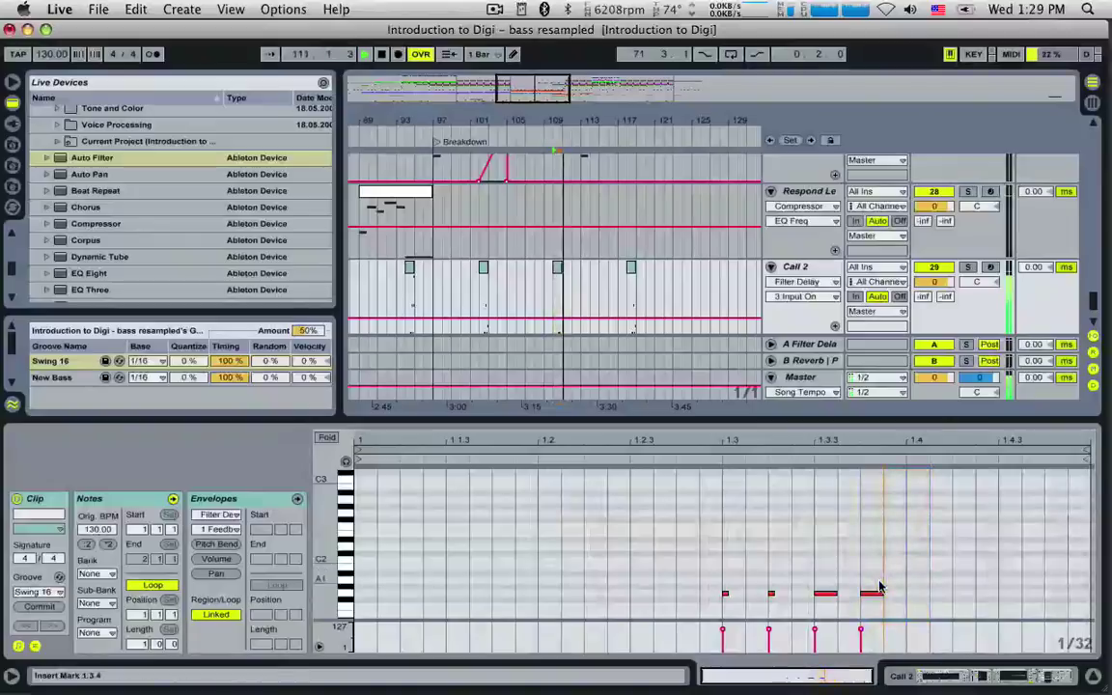
left_click_drag(879, 587, 969, 598)
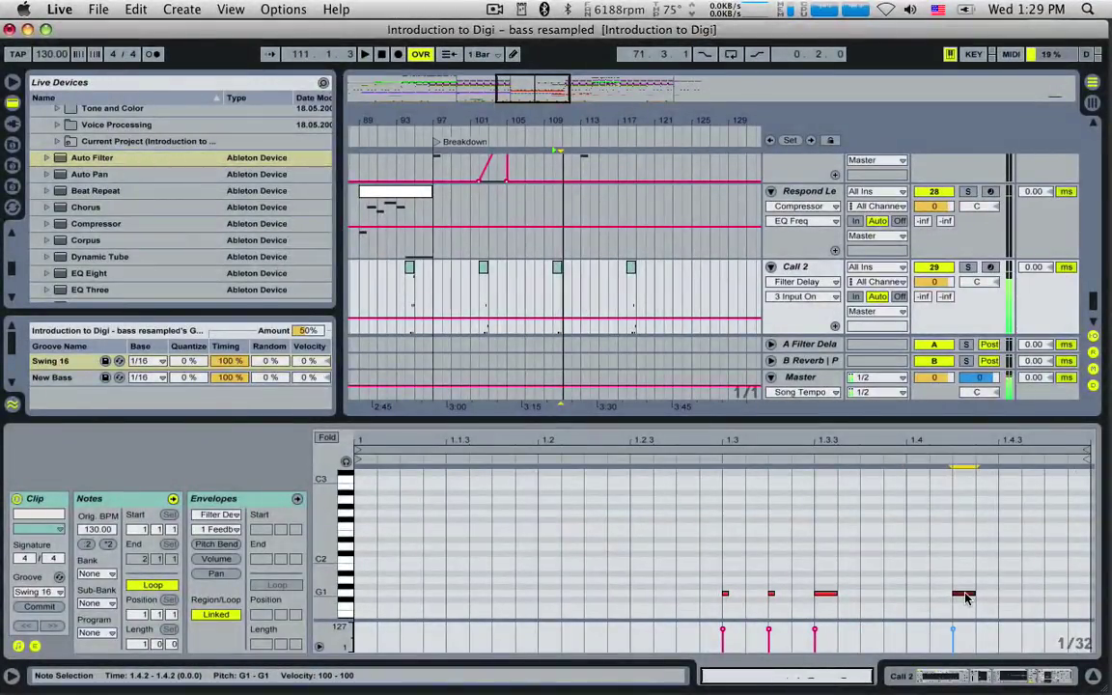
key("space")
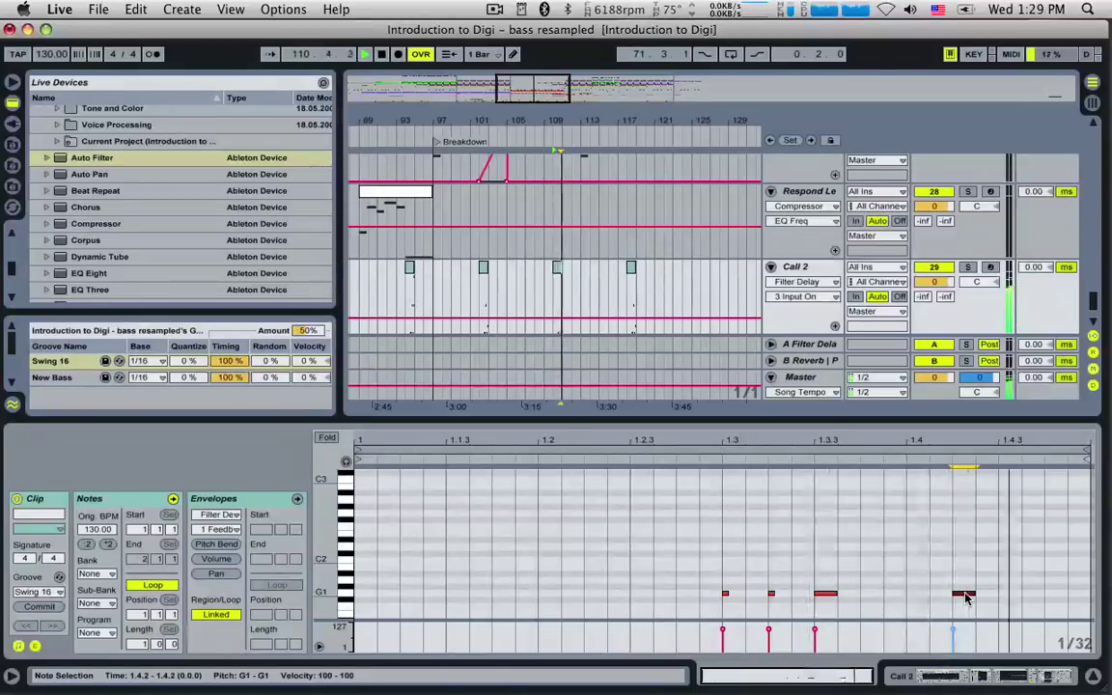
Lower the first breakpoint of Call Lead's Auto Filter Frequency automation at 113.1.1 and audition from there.
left_click(563, 319)
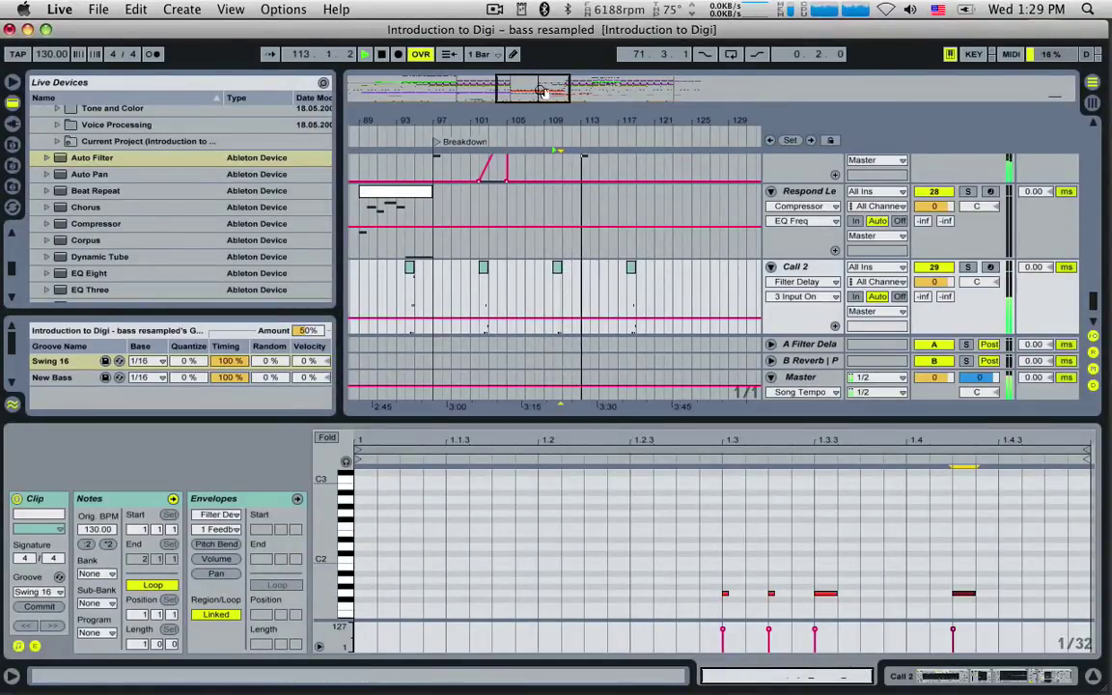
key("minus")
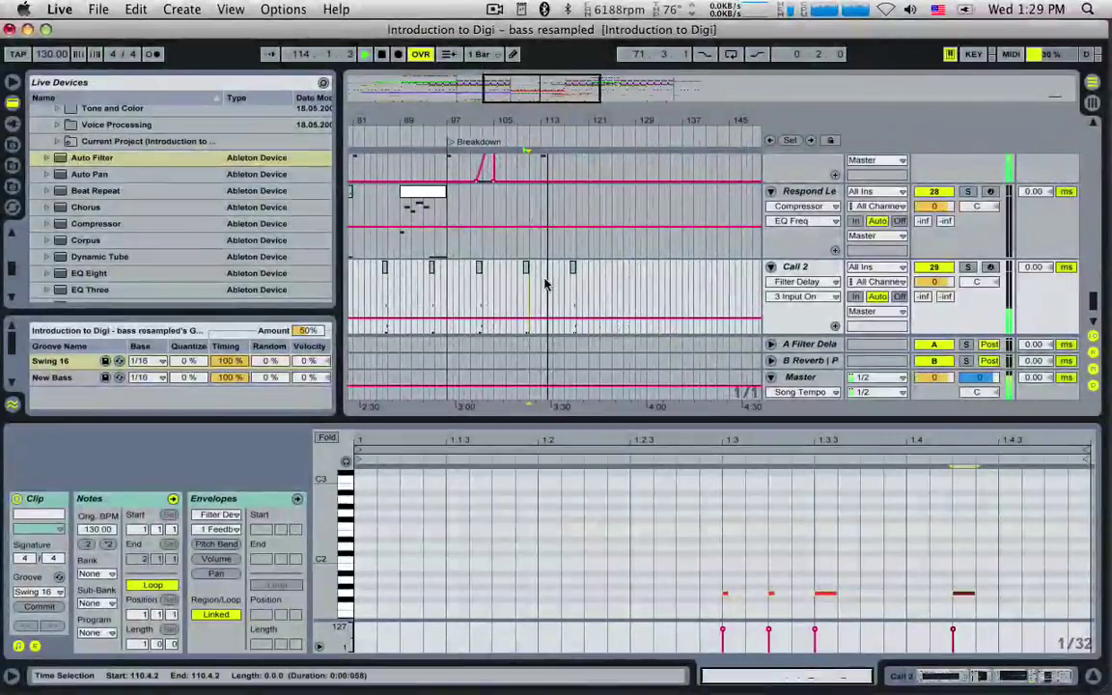
scroll(512, 185, "up", 4)
left_click(813, 240)
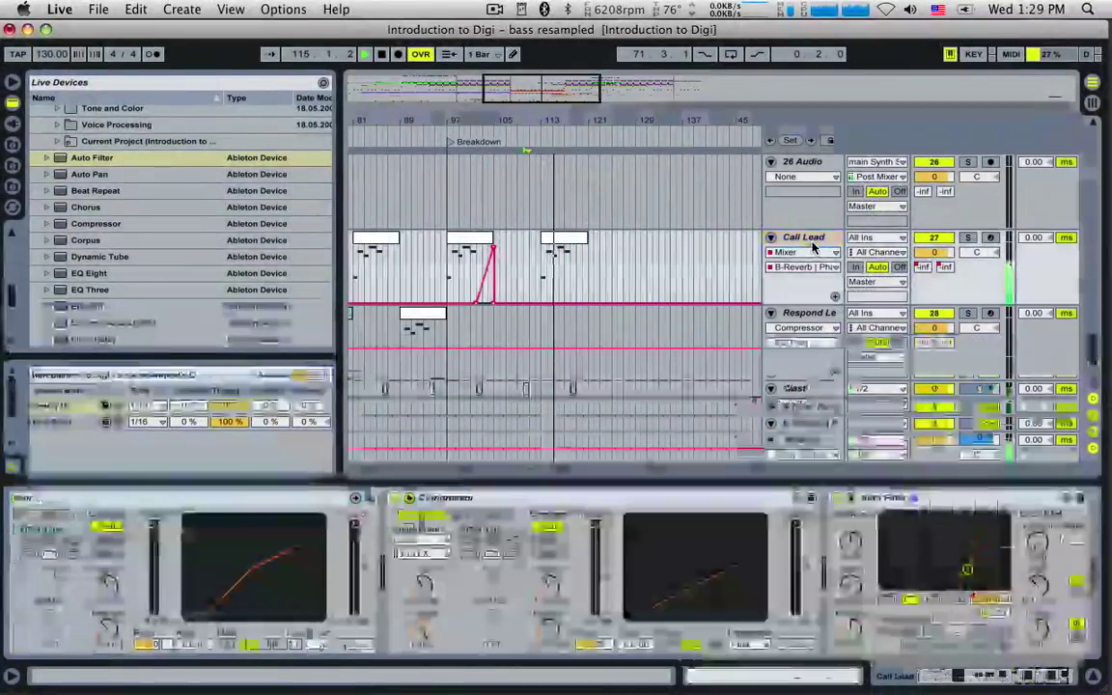
key("space")
left_click(989, 600)
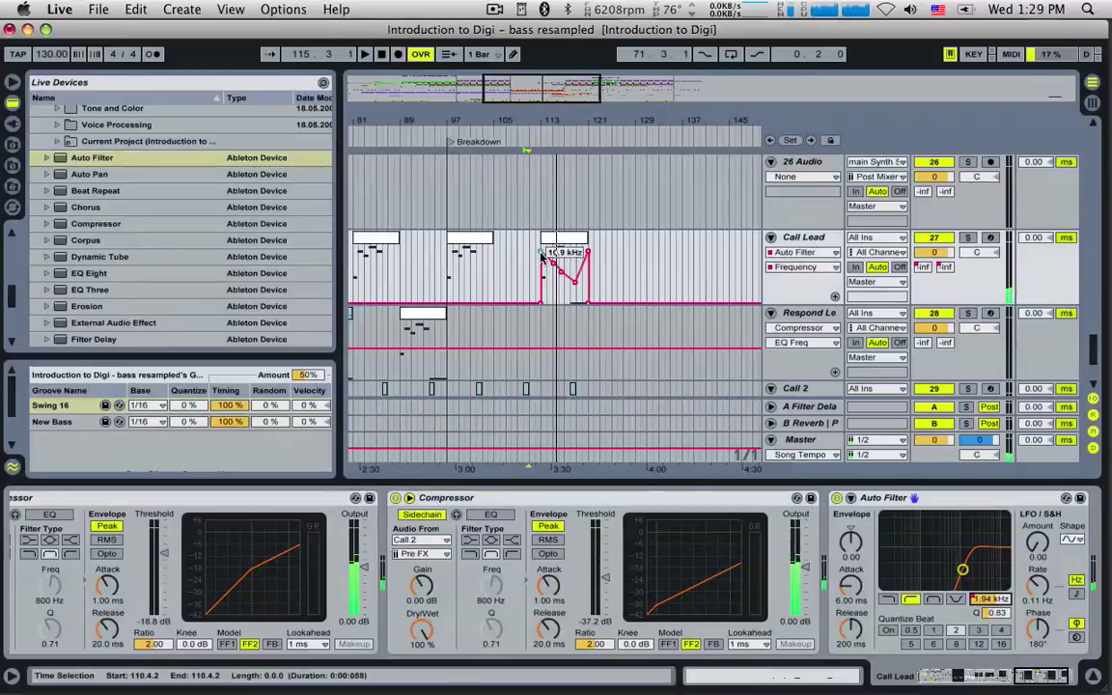
left_click(545, 259)
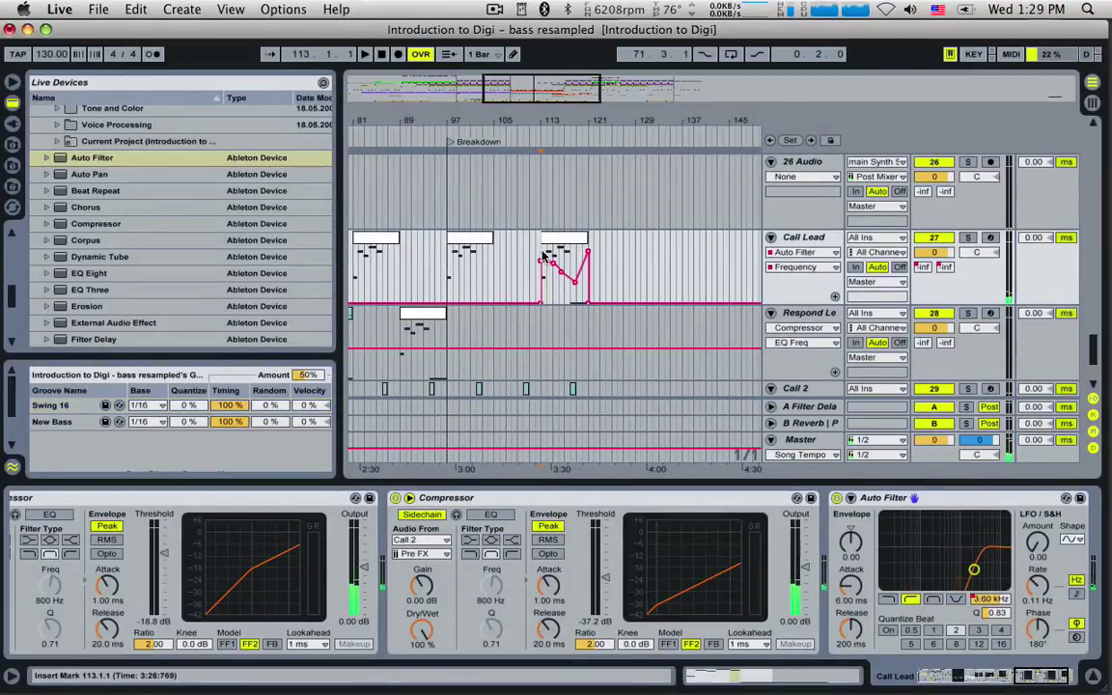
key("space")
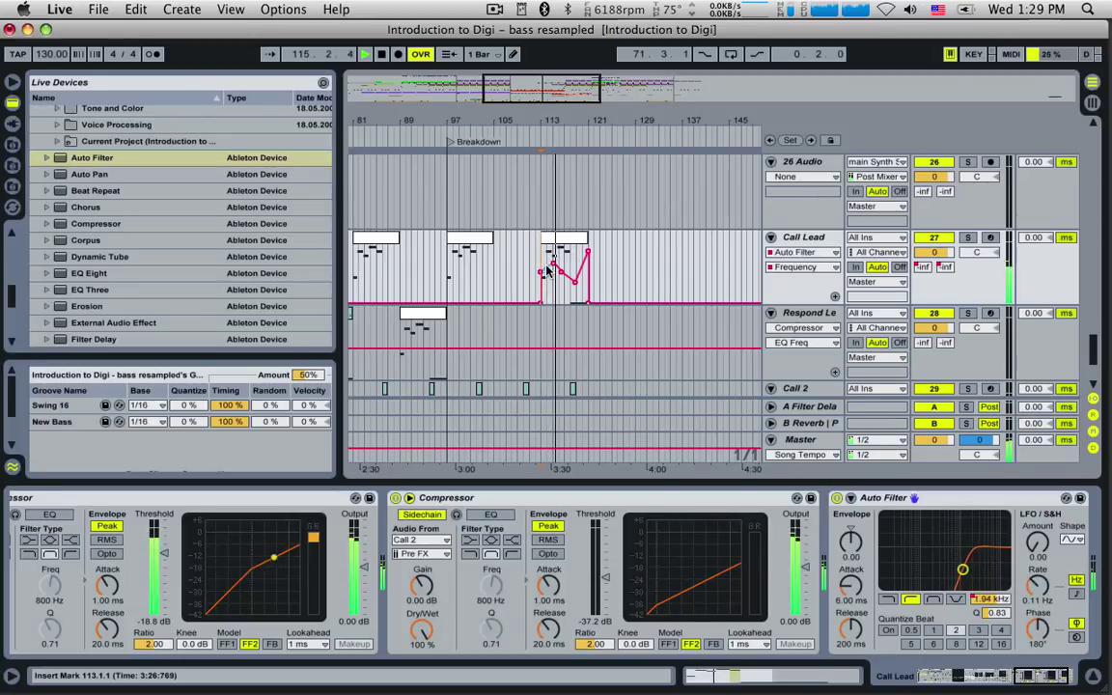
Move Call Lead's clip at 113.1.1 onto Respond Lead, replace it with Respond Lead's clip from 89.1.1 and audition.
left_click(556, 247)
left_click_drag(556, 319, 556, 321)
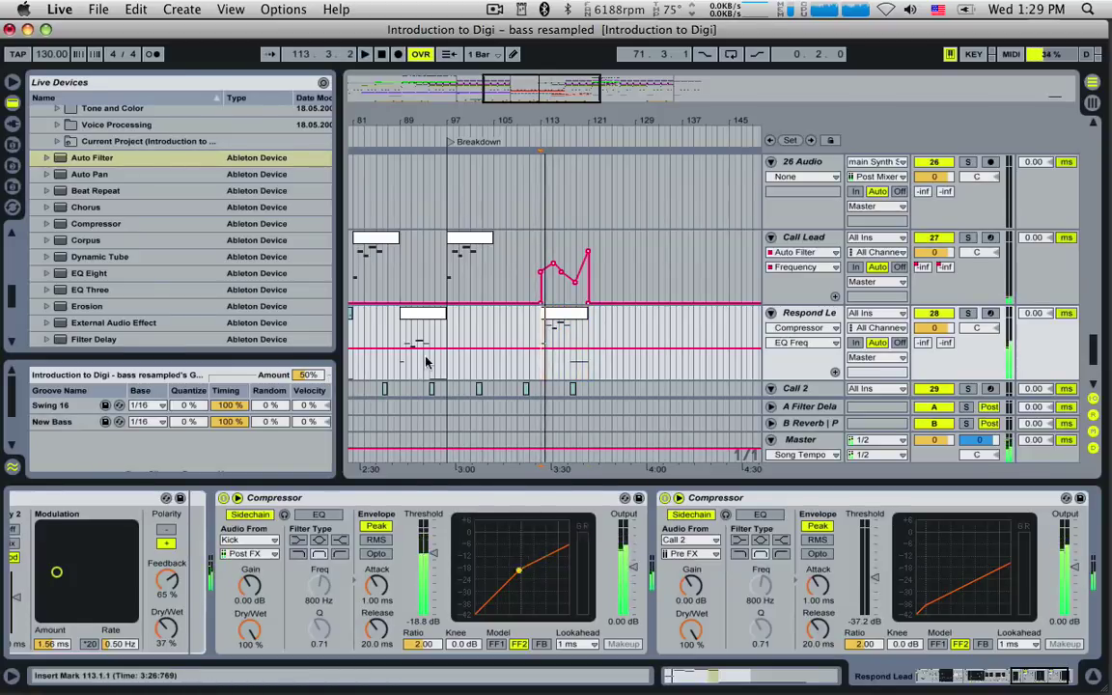
double_click(427, 362)
left_click(568, 296)
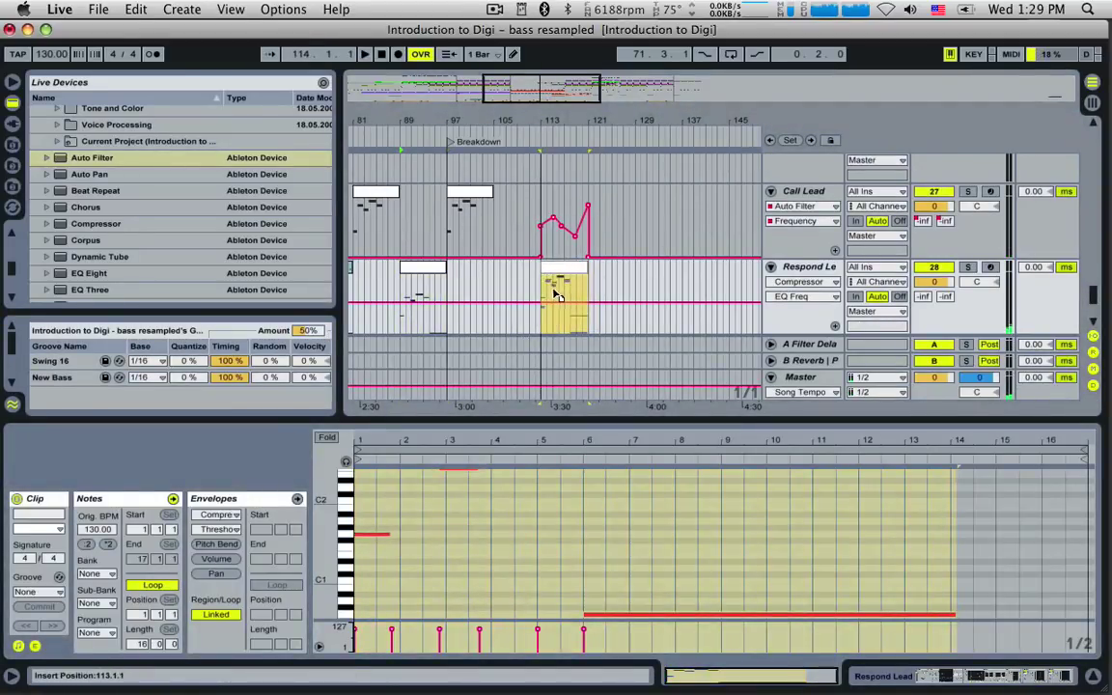
left_click(557, 299)
key("space")
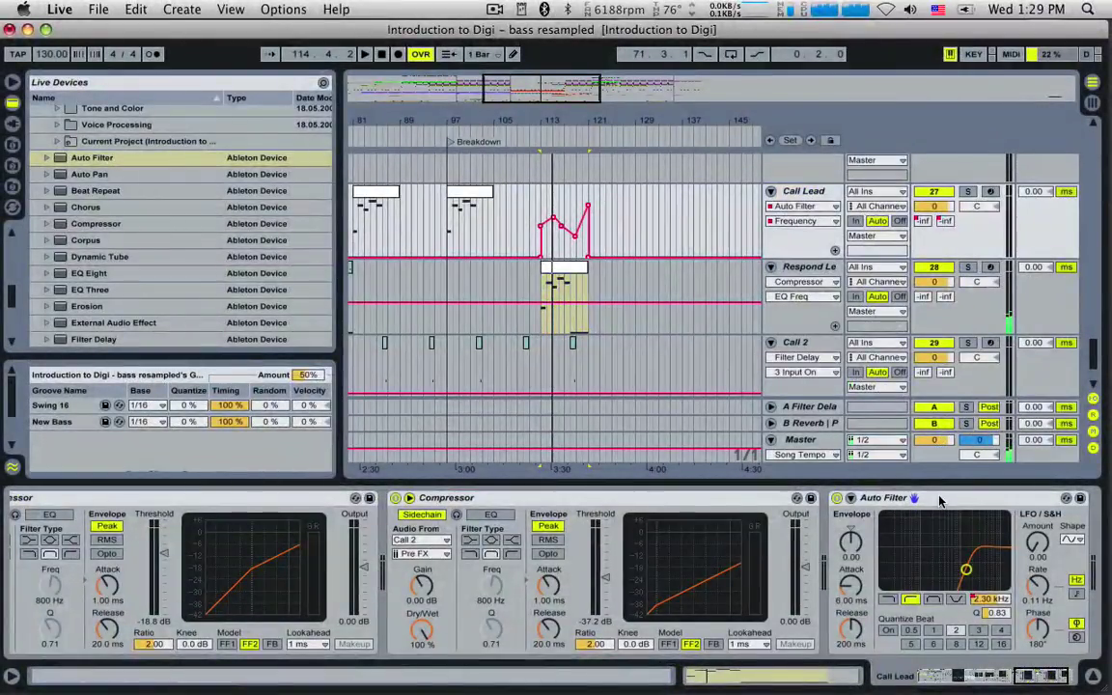
Move the Auto Filter and its automation from Call Lead to Respond Lead's range from 113.1.1 to 121.1.1.
left_click(939, 500)
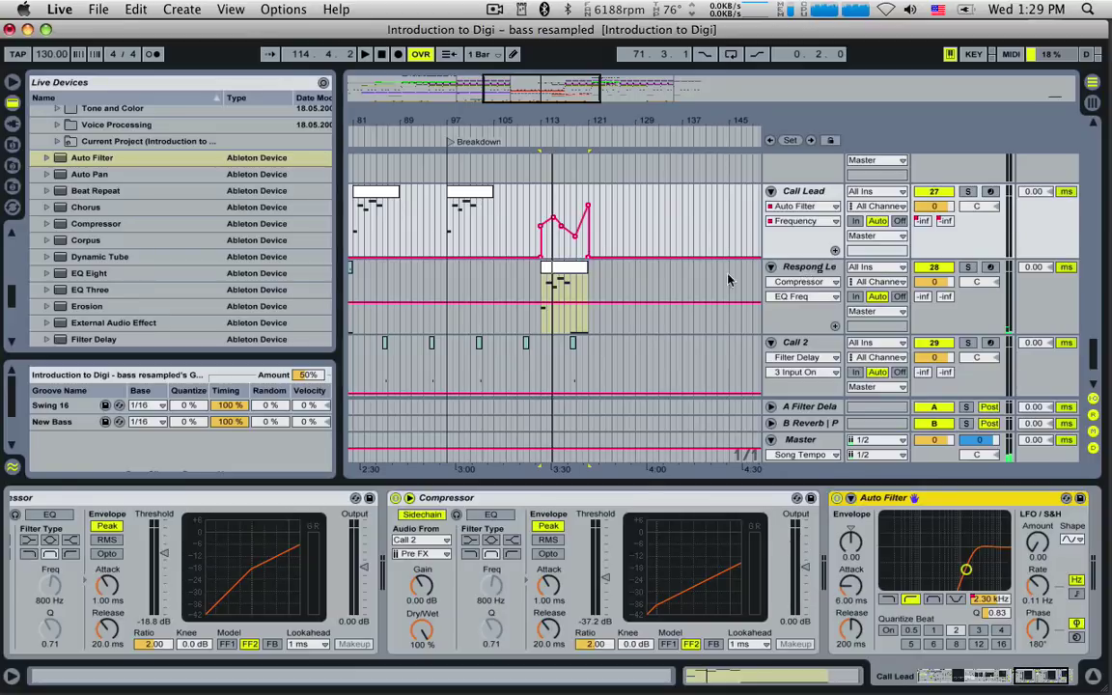
left_click(545, 290)
key("space")
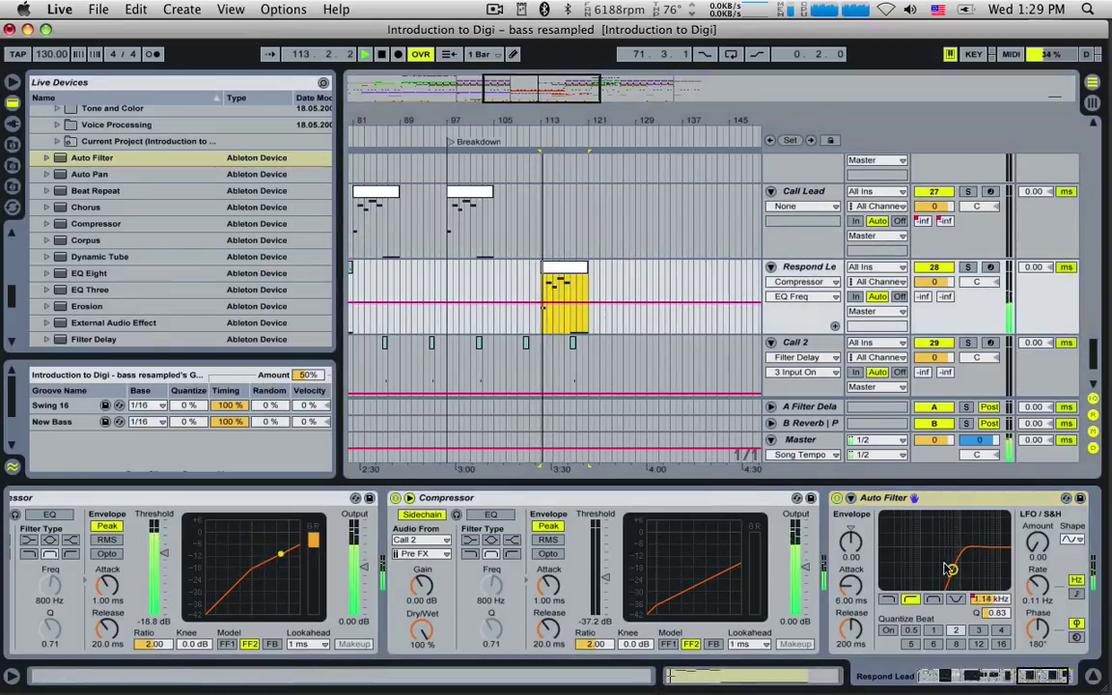
Reshape Respond Lead's Auto Filter Frequency automation by raising its first breakpoint at 113.1.1 and making the middle dip shallower while auditioning.
left_click(951, 570)
left_click_drag(544, 301, 542, 290)
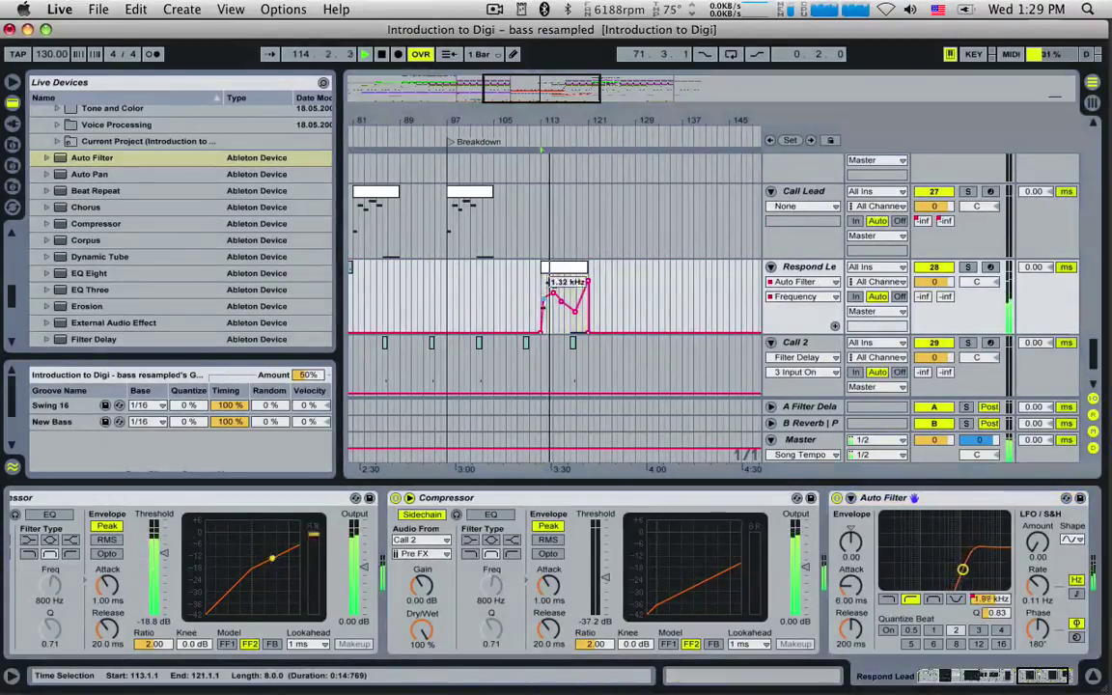
left_click(543, 287)
key("space")
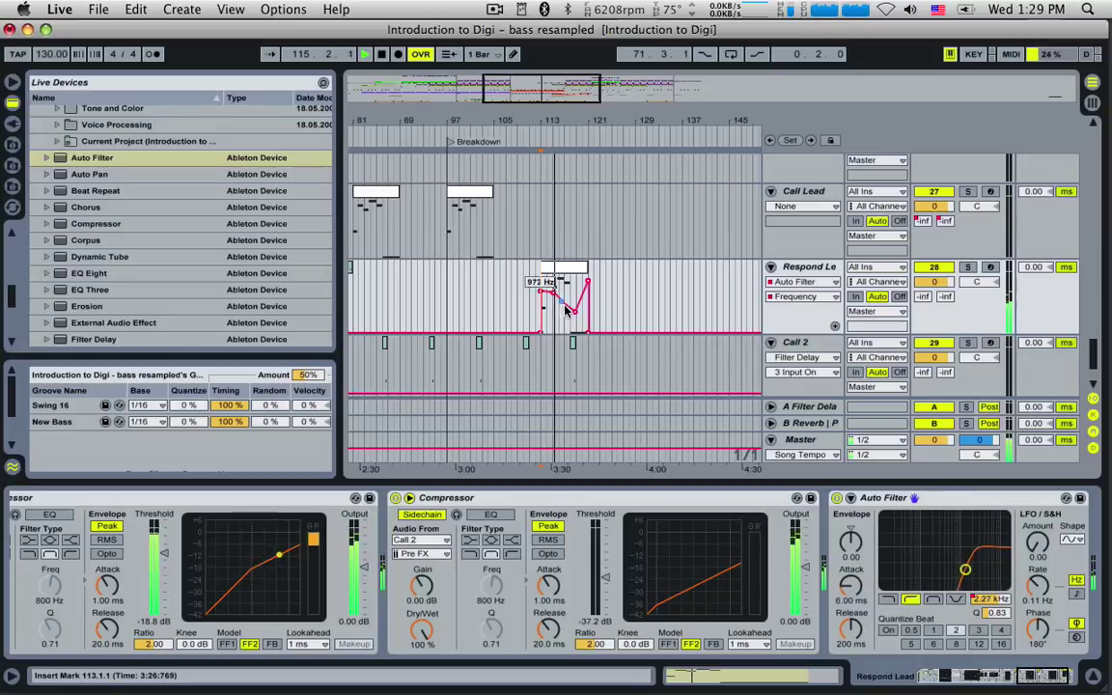
left_click_drag(573, 311, 566, 298)
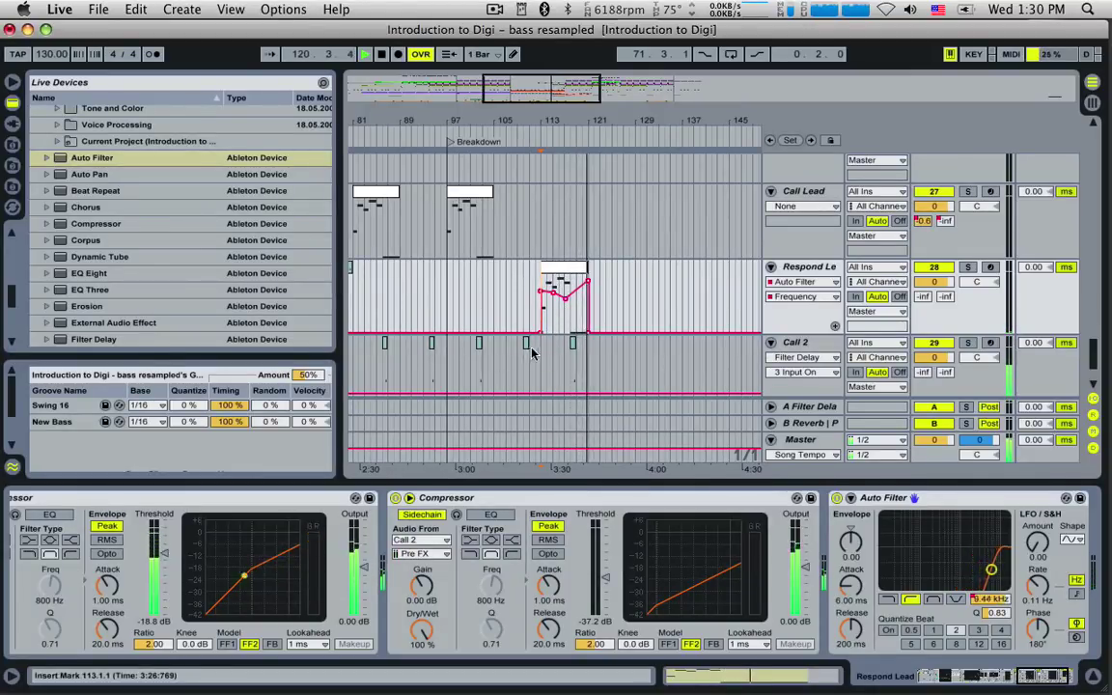
Try a copy of Call 2's range from 105.1.1 to 113.1.1 at 121.1.1 and audition it.
left_click_drag(496, 359, 540, 359)
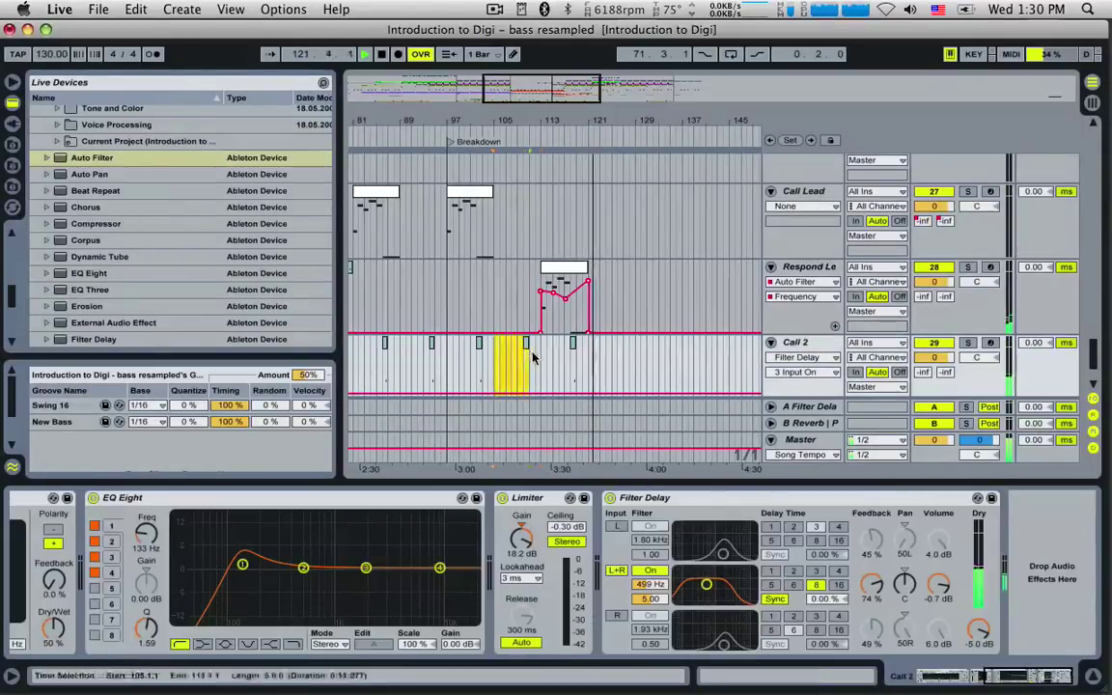
key("super+c")
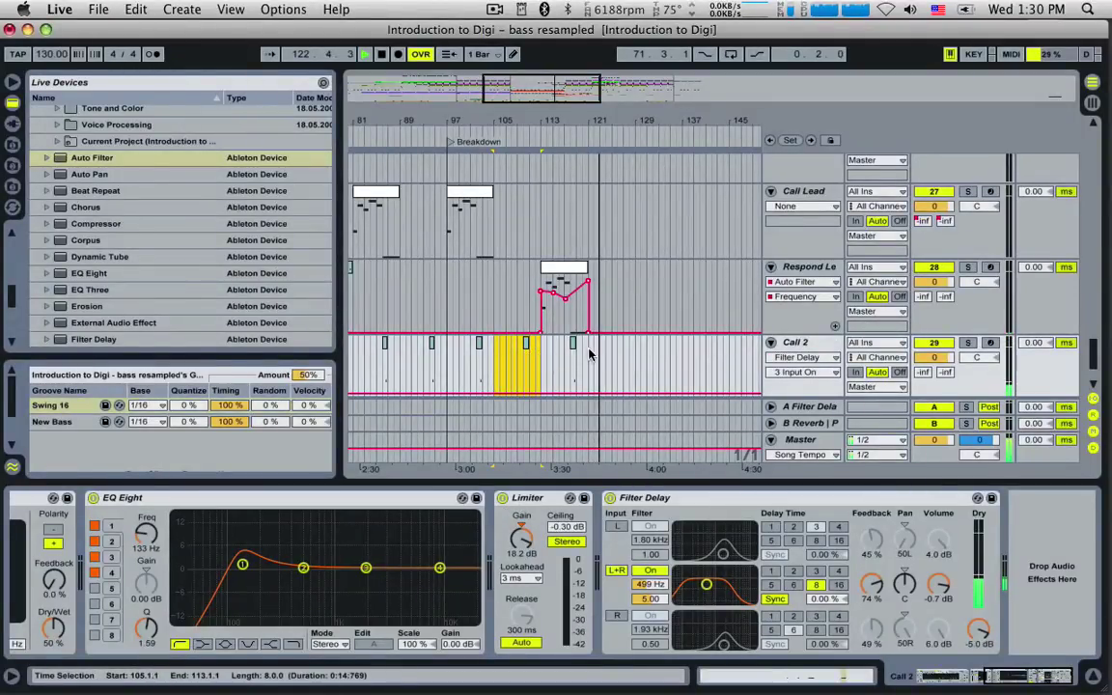
left_click(591, 356)
key("super+v")
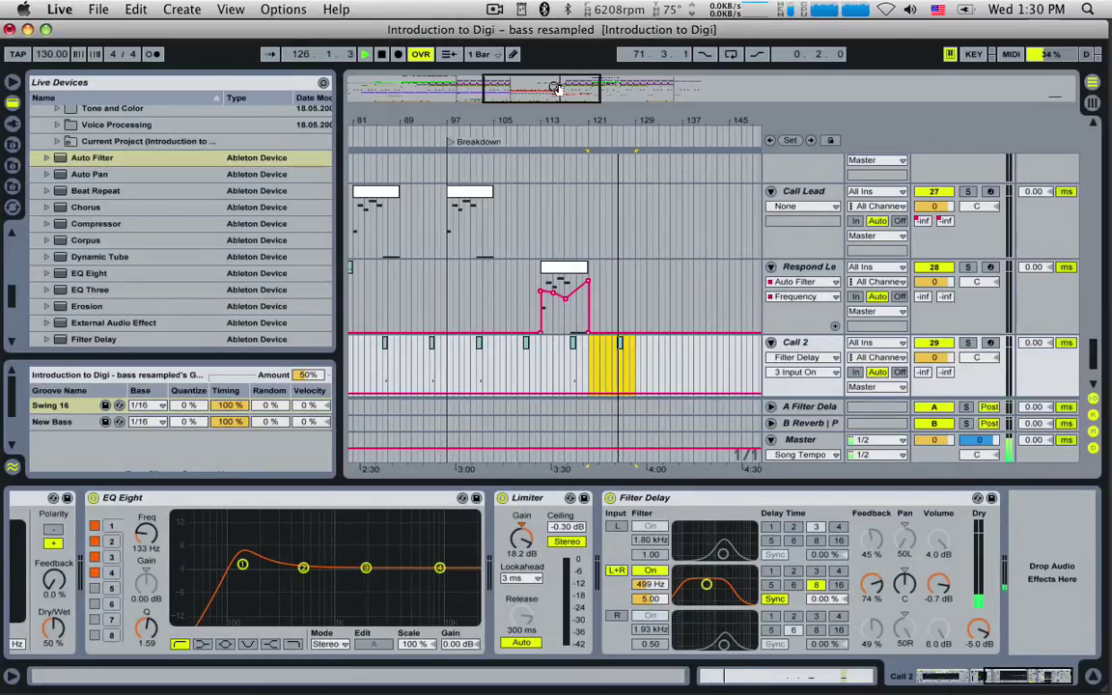
left_click_drag(555, 88, 583, 119)
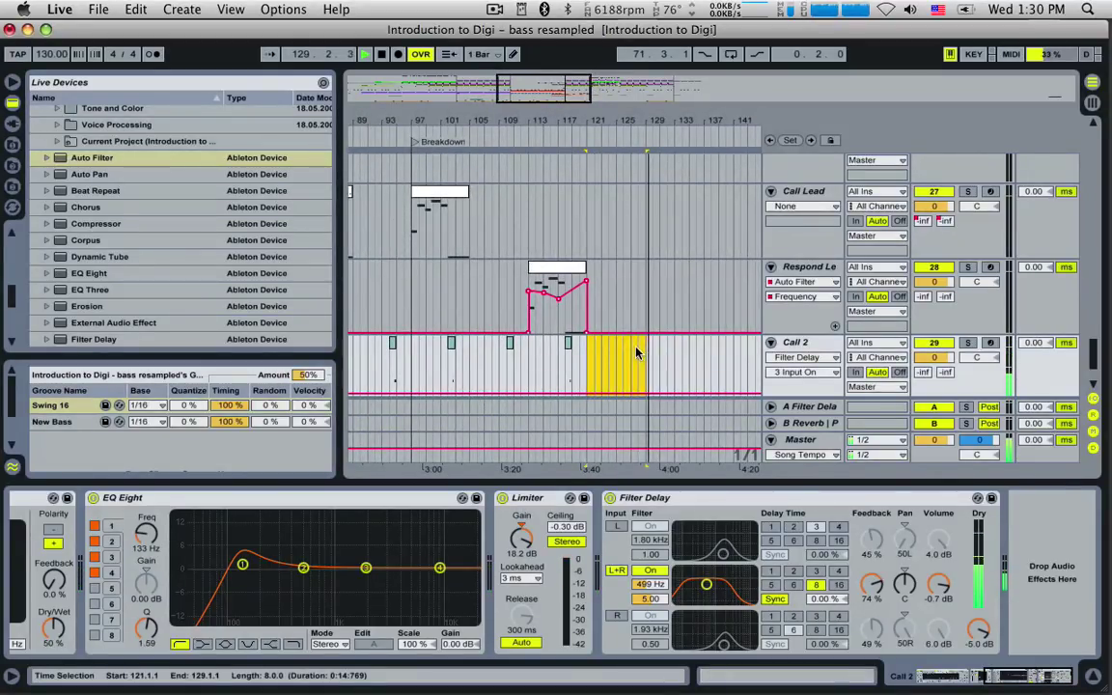
Show Drop Noise 2's Auto Pan Amount automation and check its breakpoints around 129.1.1 to 132.1.1.
scroll(707, 316, "down", 5)
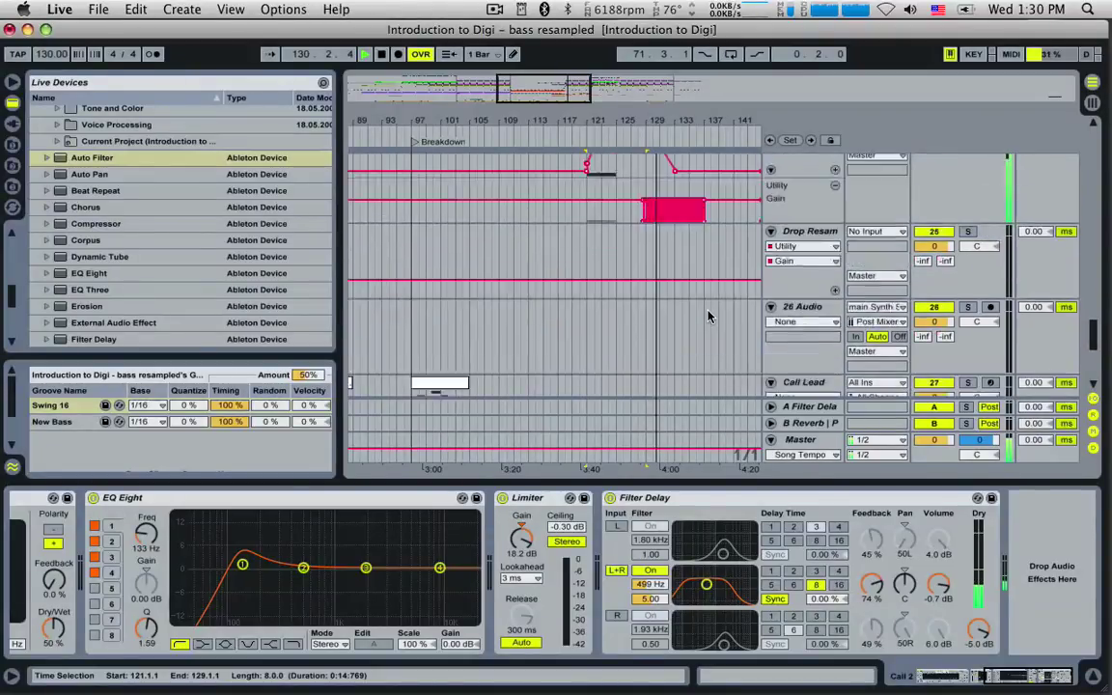
left_click(817, 217)
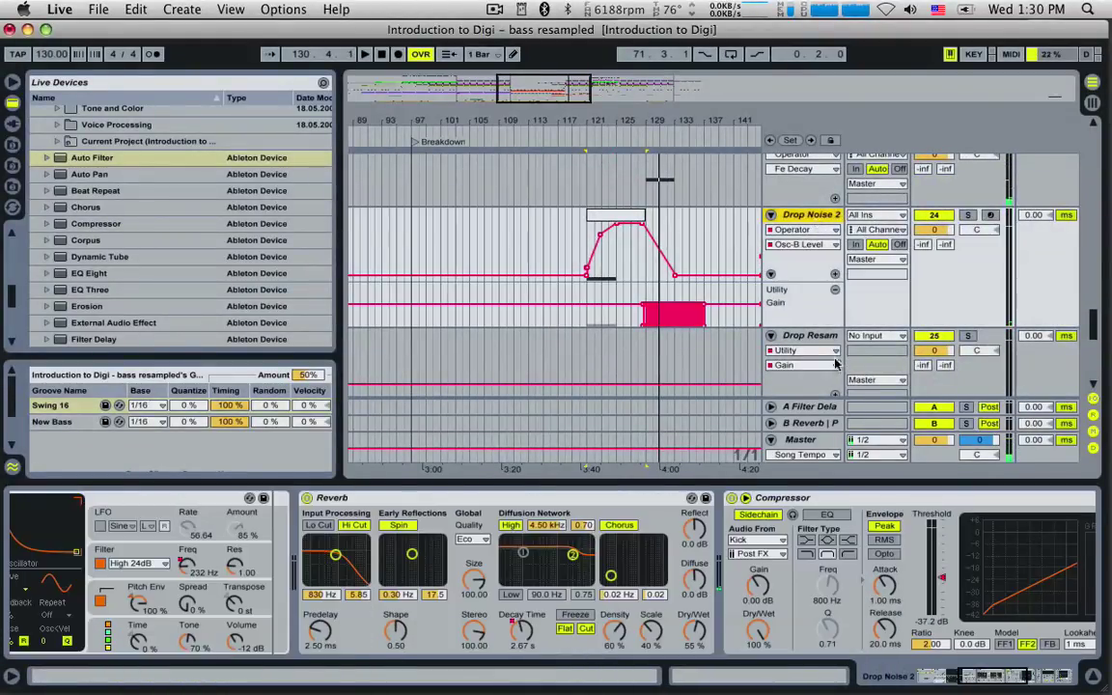
scroll(956, 649, "right", 10)
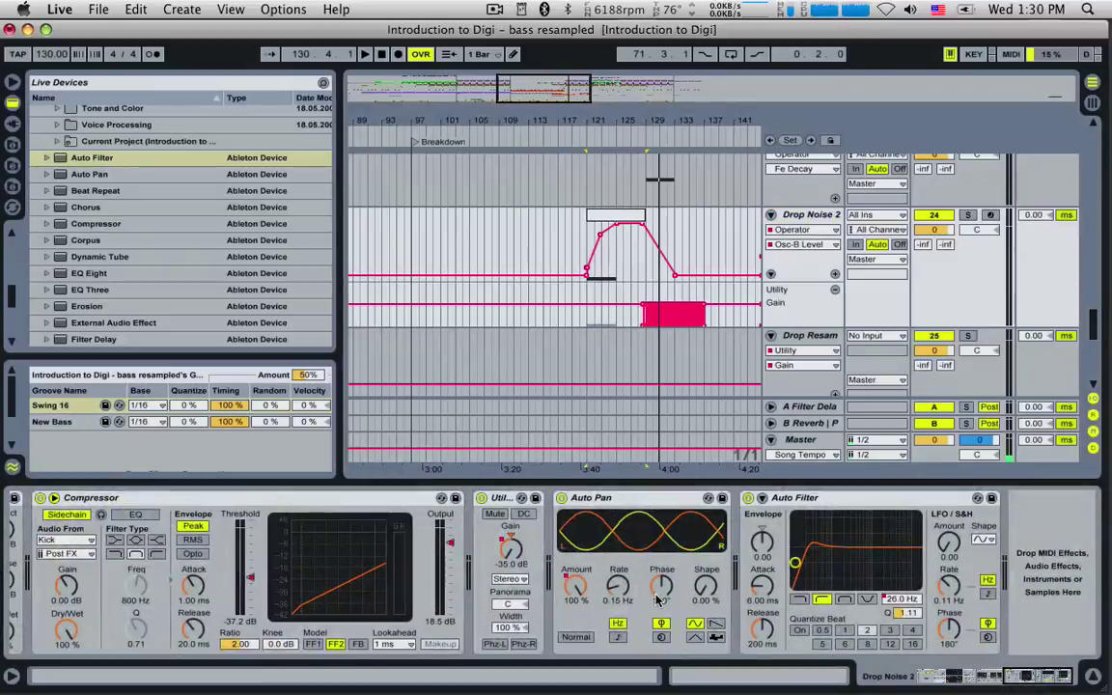
left_click(572, 587)
left_click(665, 226)
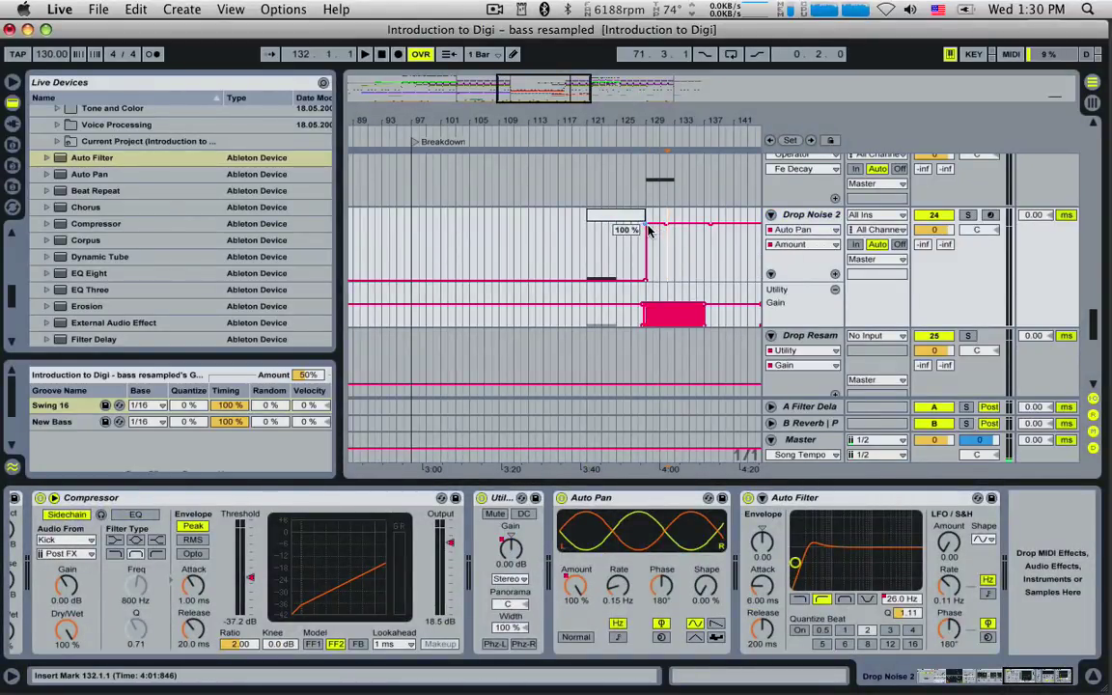
Audition the start of the Breakdown from 96.1.1.
scroll(447, 274, "down", 5)
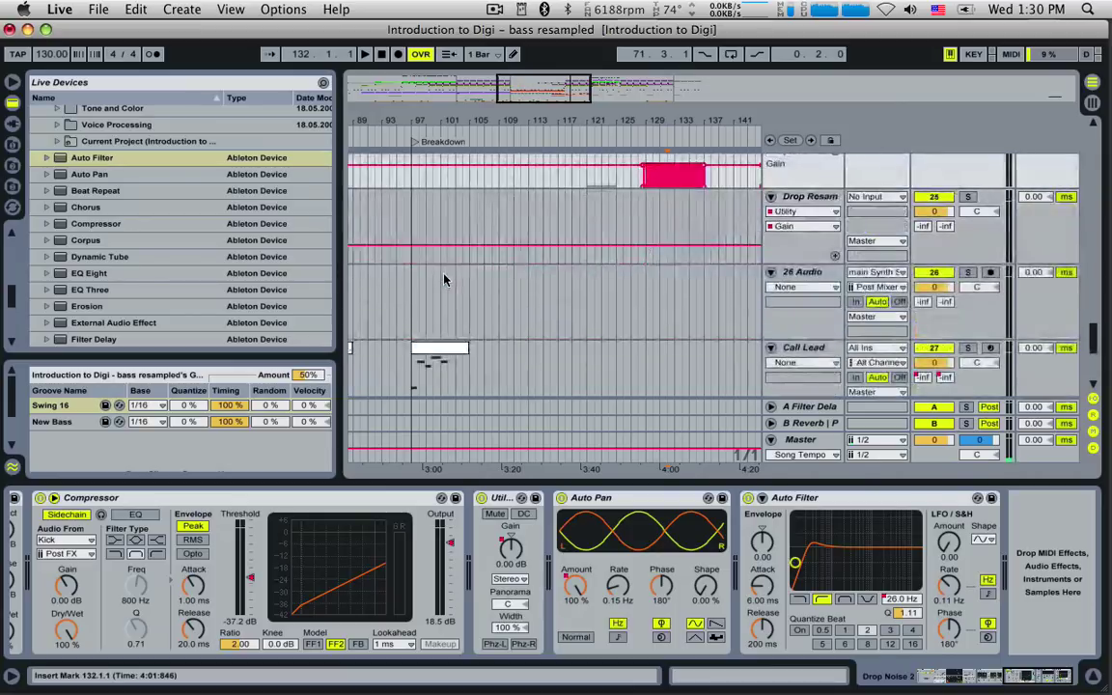
scroll(501, 192, "left", 4)
left_click(493, 192)
key("space")
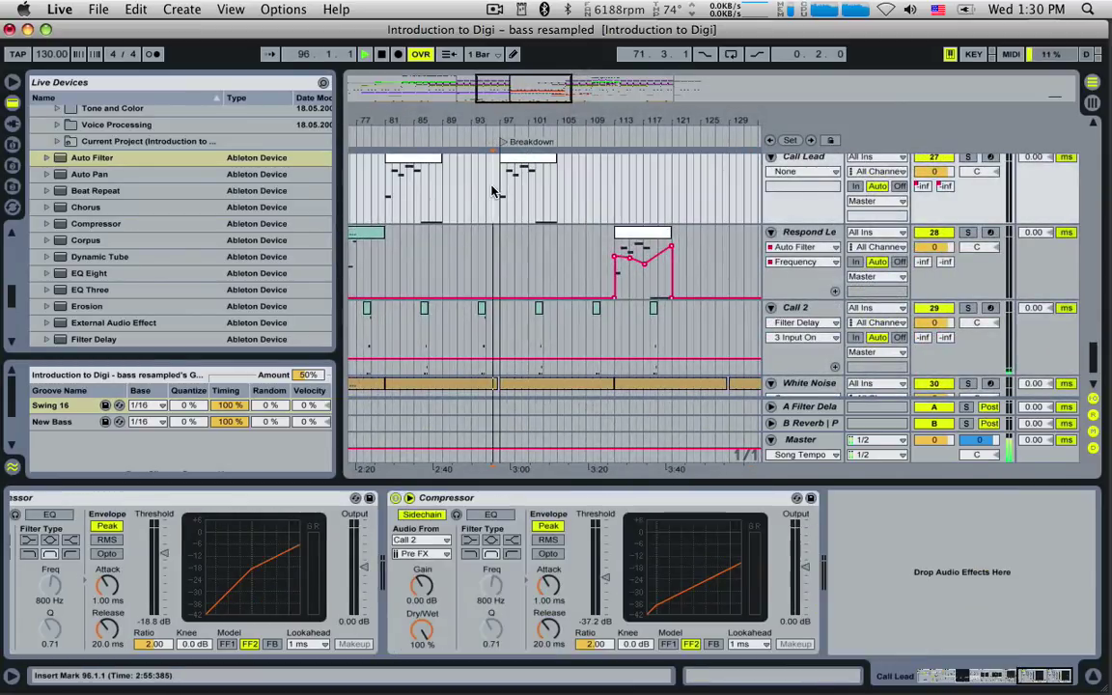
scroll(512, 208, "up", 2)
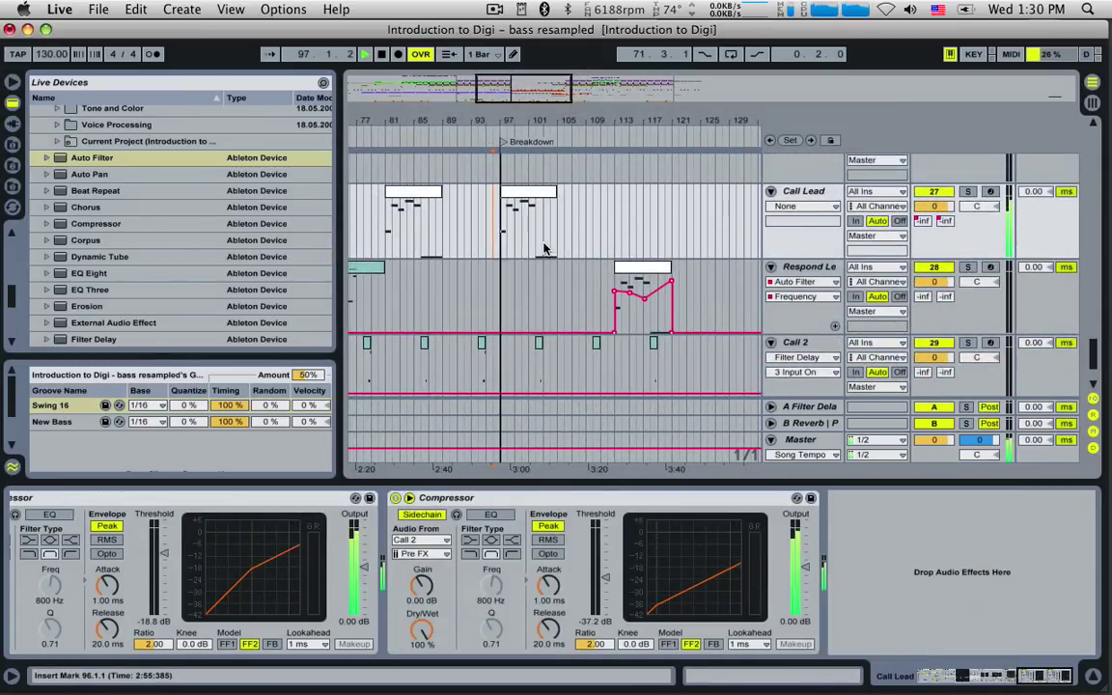
Audition the run-up to the Lead In from 61.1.1.
scroll(555, 237, "down", 2)
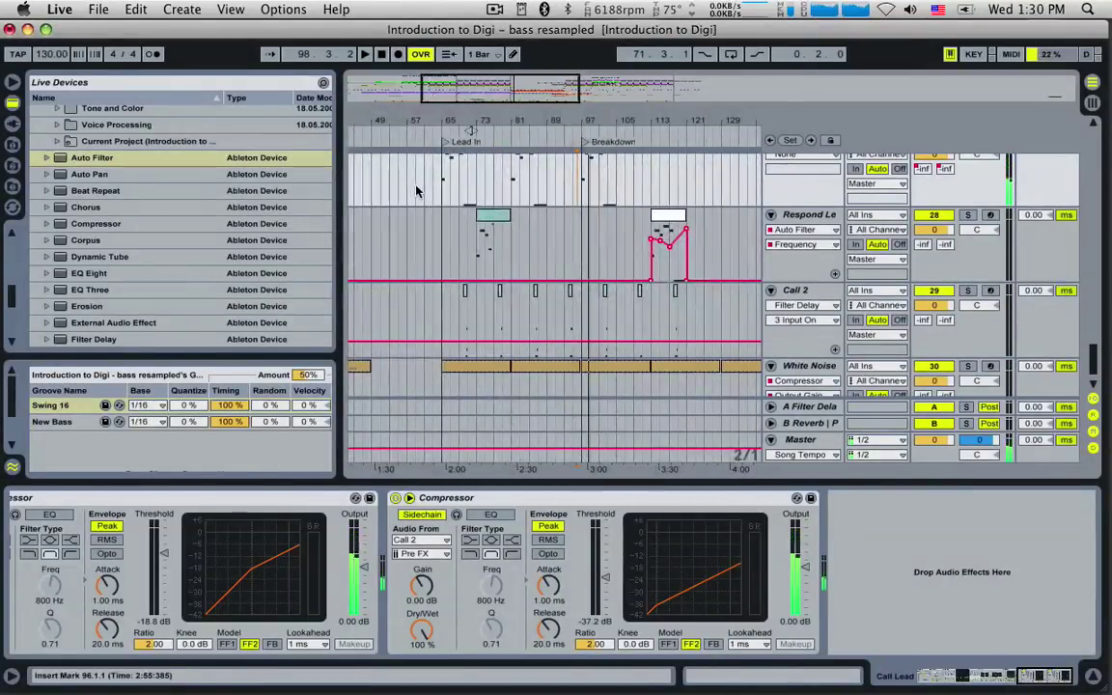
left_click(423, 188)
key("space")
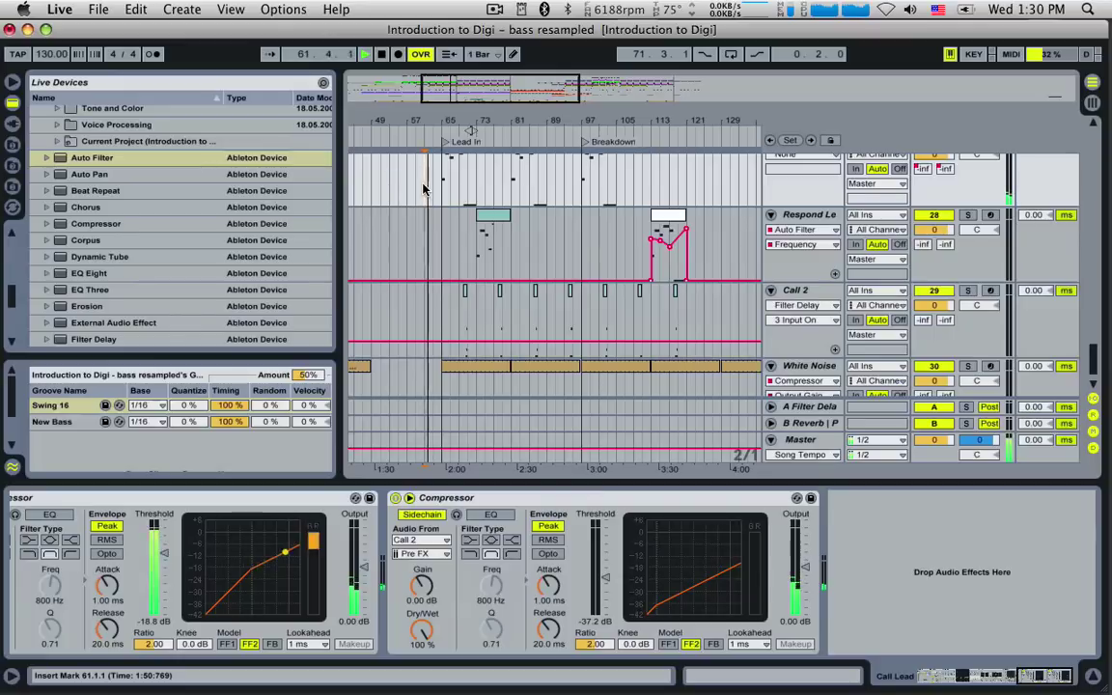
scroll(495, 333, "down", 1)
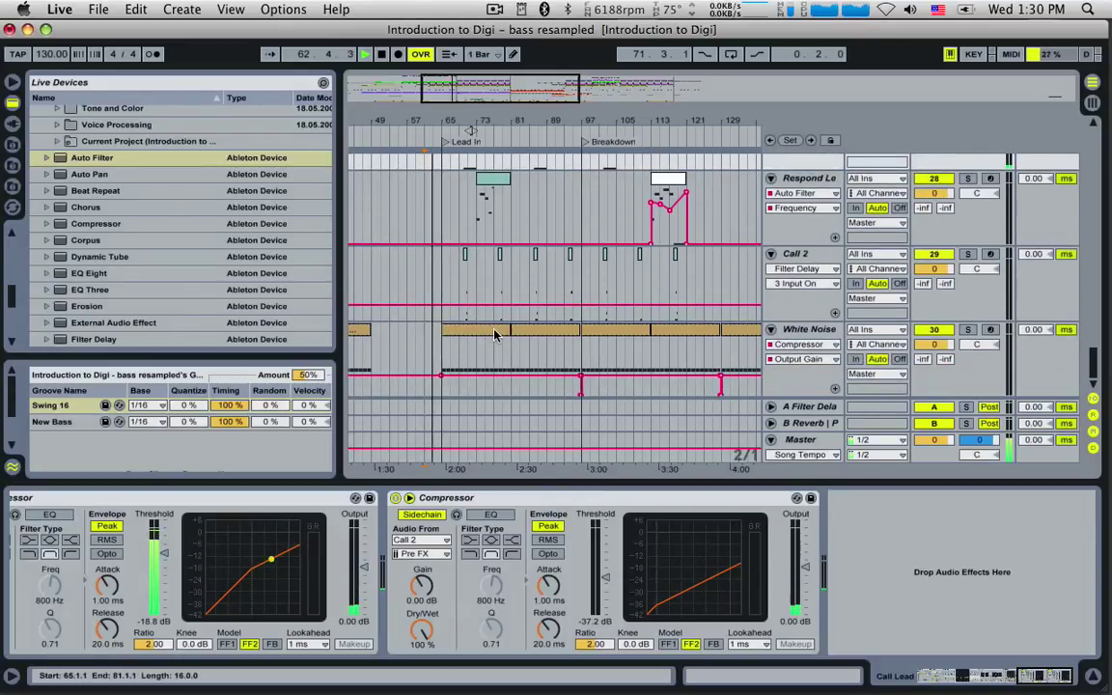
Delete the Kick and Snare material from 64.1.1 to 65.1.1, just before the Lead In.
left_click_drag(509, 114, 523, 129)
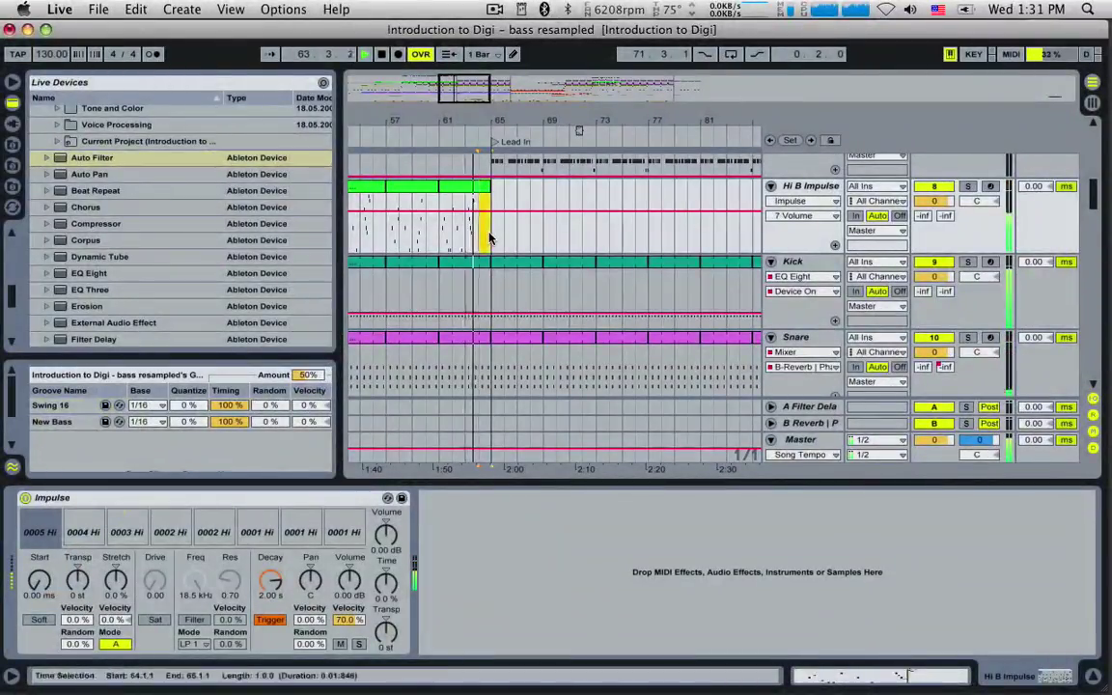
scroll(488, 255, "down", 3)
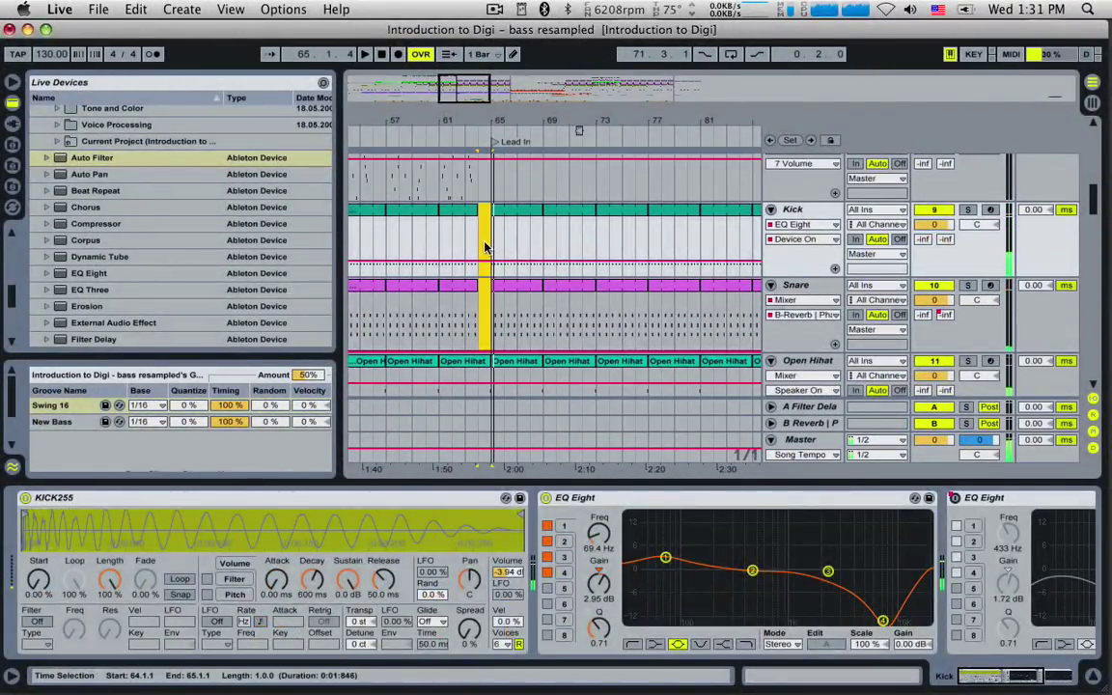
key("Delete")
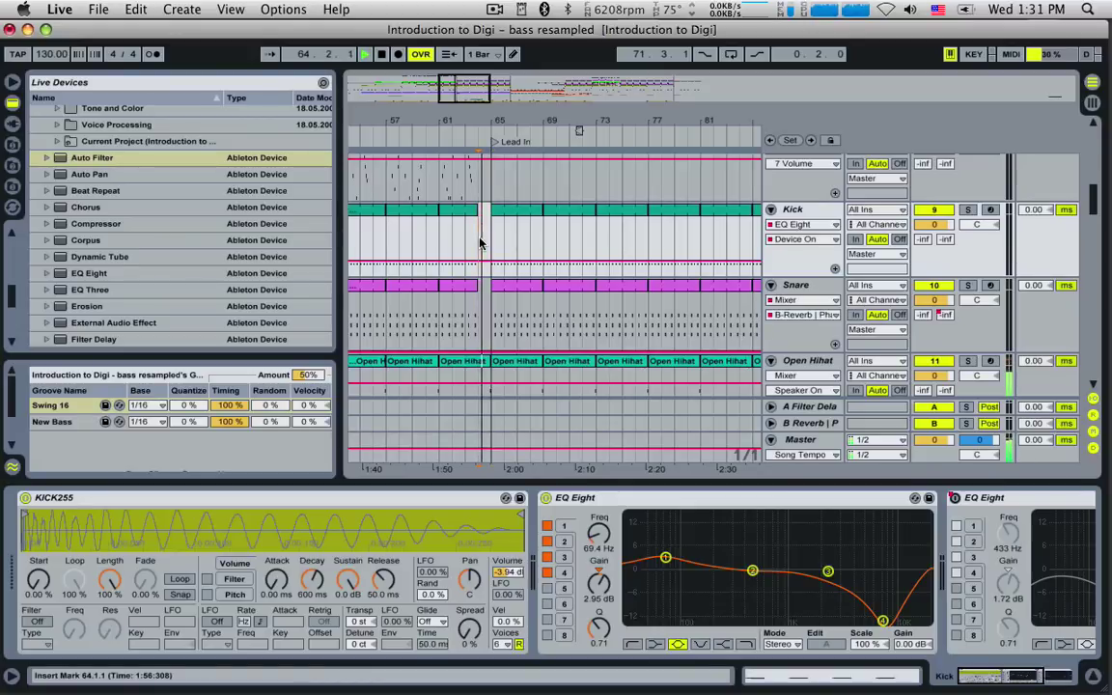
Insert a one-bar Kick clip at 64.1.1 and add a C3 note from 1.4.4 to the clip's end.
left_click_drag(480, 243, 488, 242)
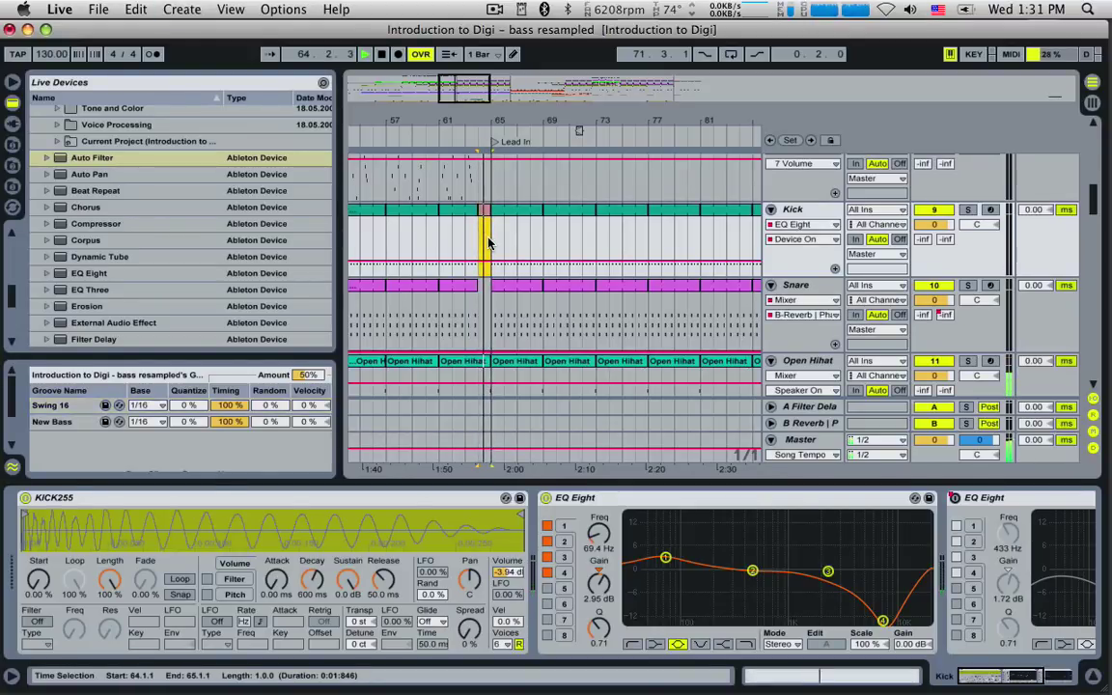
double_click(488, 228)
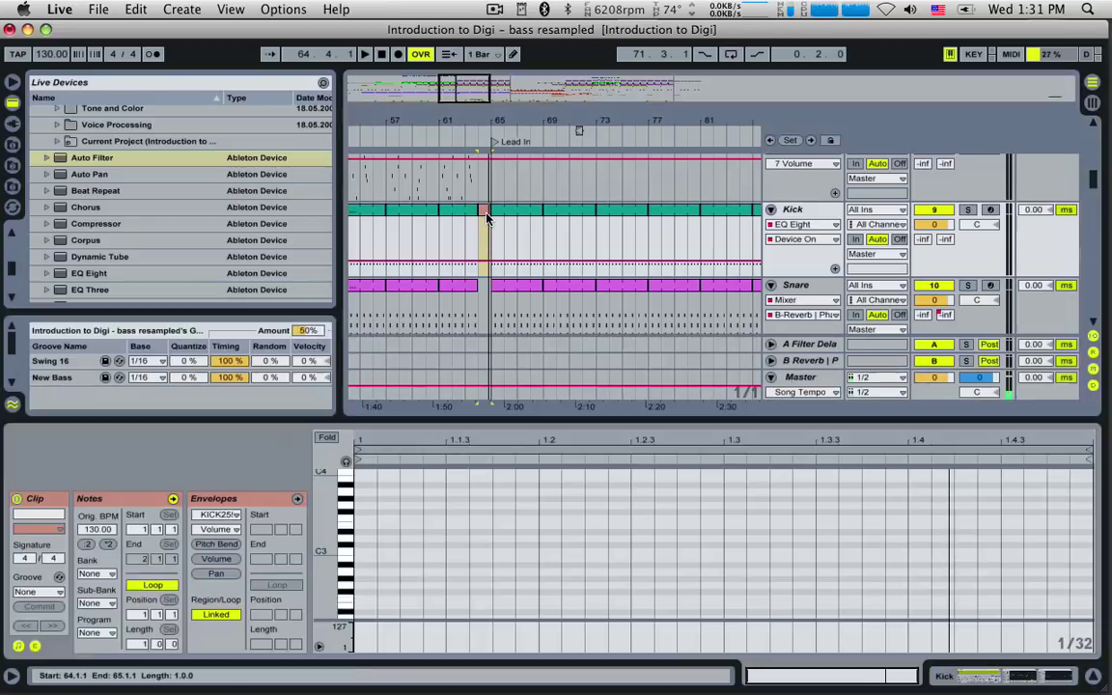
double_click(1008, 588)
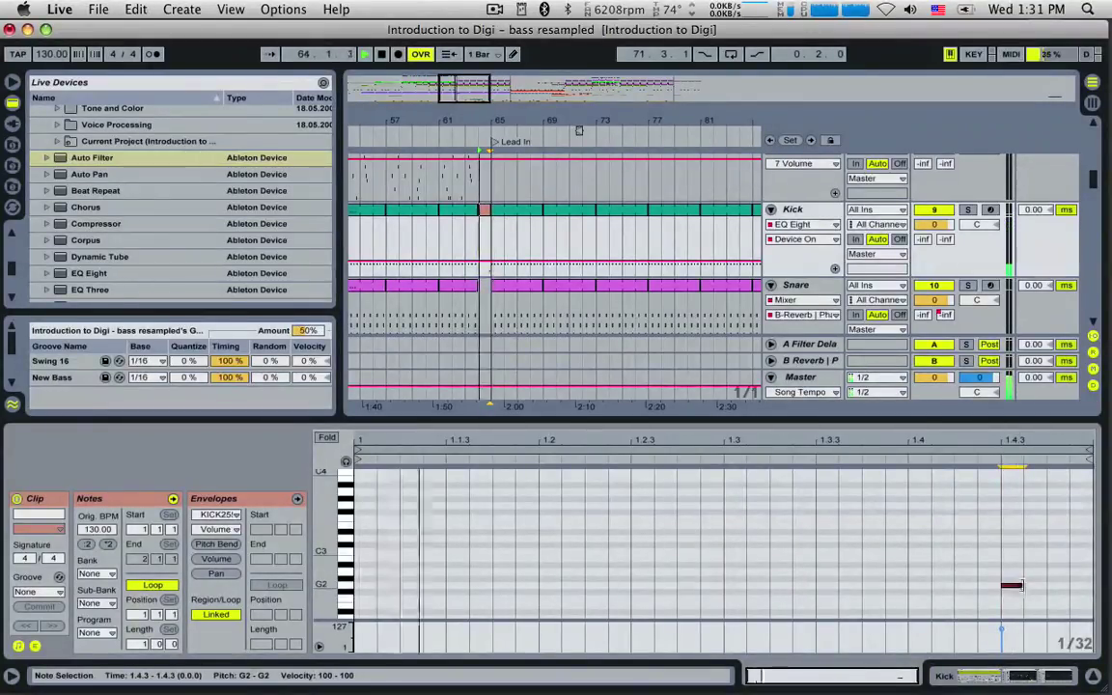
left_click_drag(1025, 586, 1067, 558)
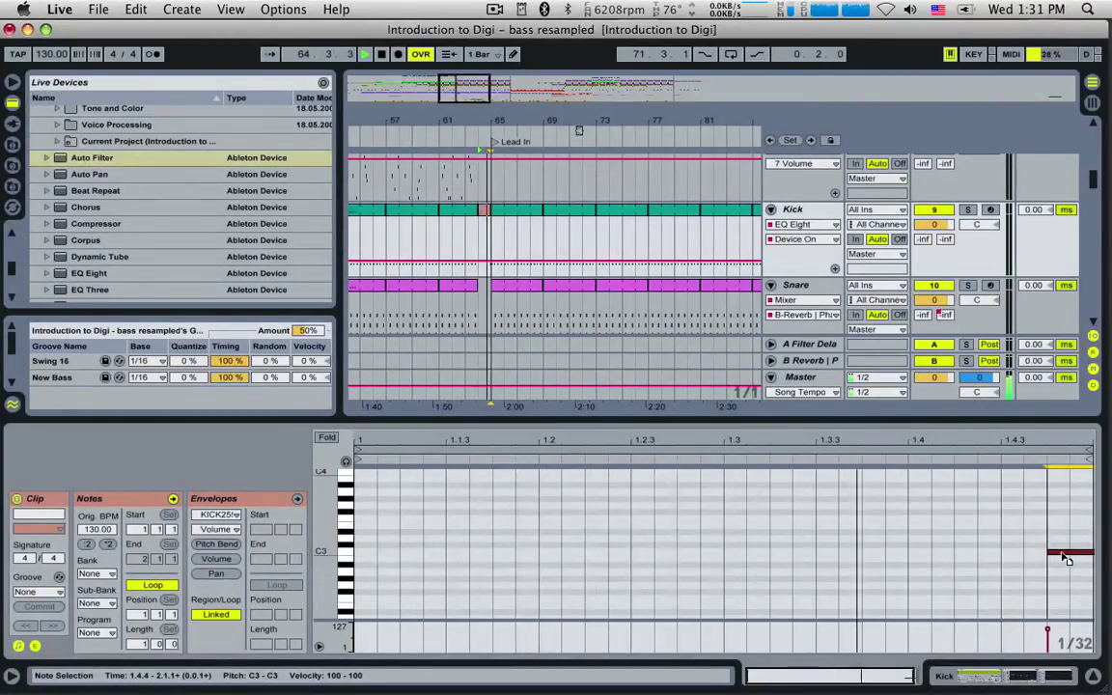
Audition the new Kick note before the Lead In and look through the neighbouring tracks.
left_click(490, 319)
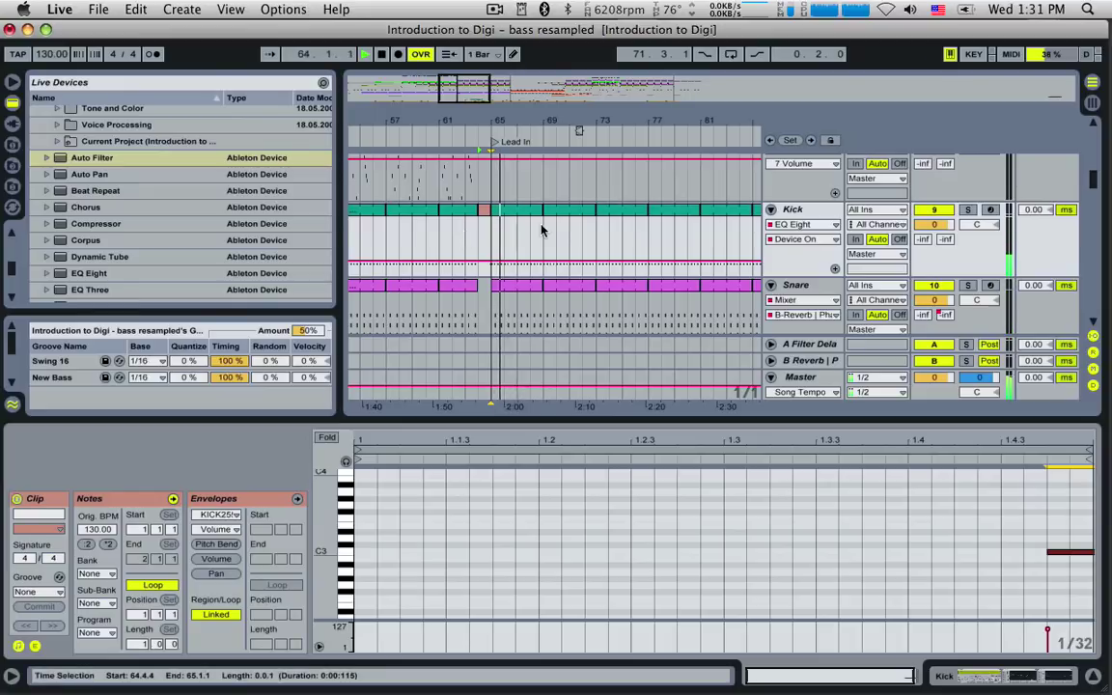
scroll(544, 230, "up", 3)
scroll(548, 230, "down", 4)
scroll(548, 230, "up", 10)
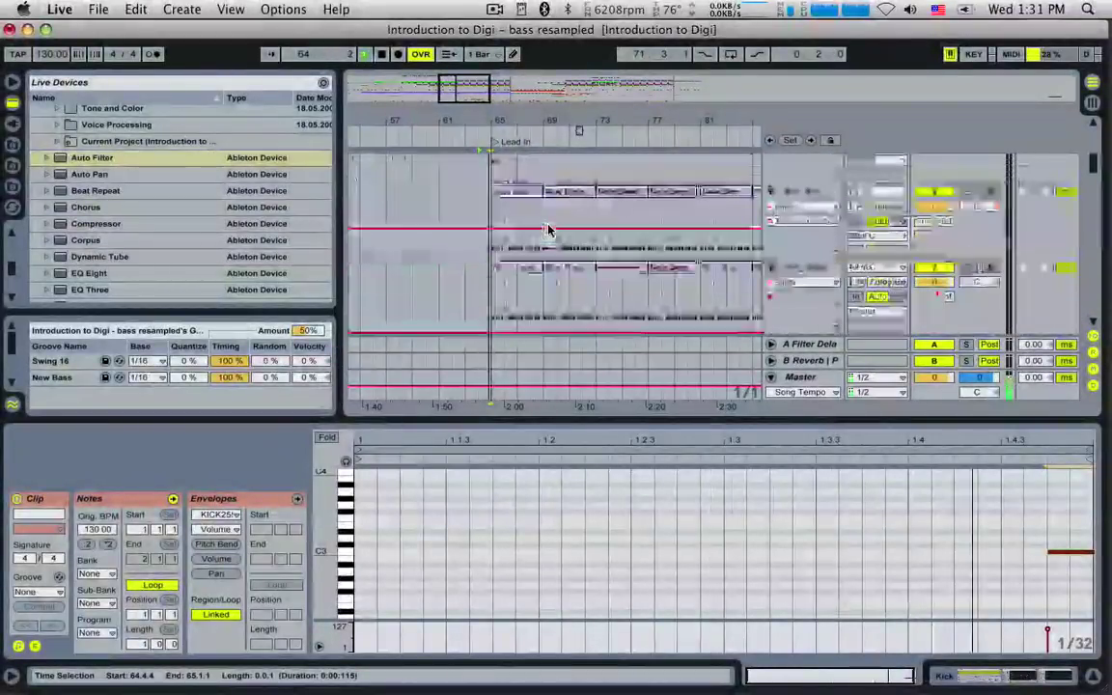
Copy the sixteenth-note Bass Resampled slice at 64.1.2 into the gap at 64.1.1 and play back the edit.
scroll(548, 230, "up", 5)
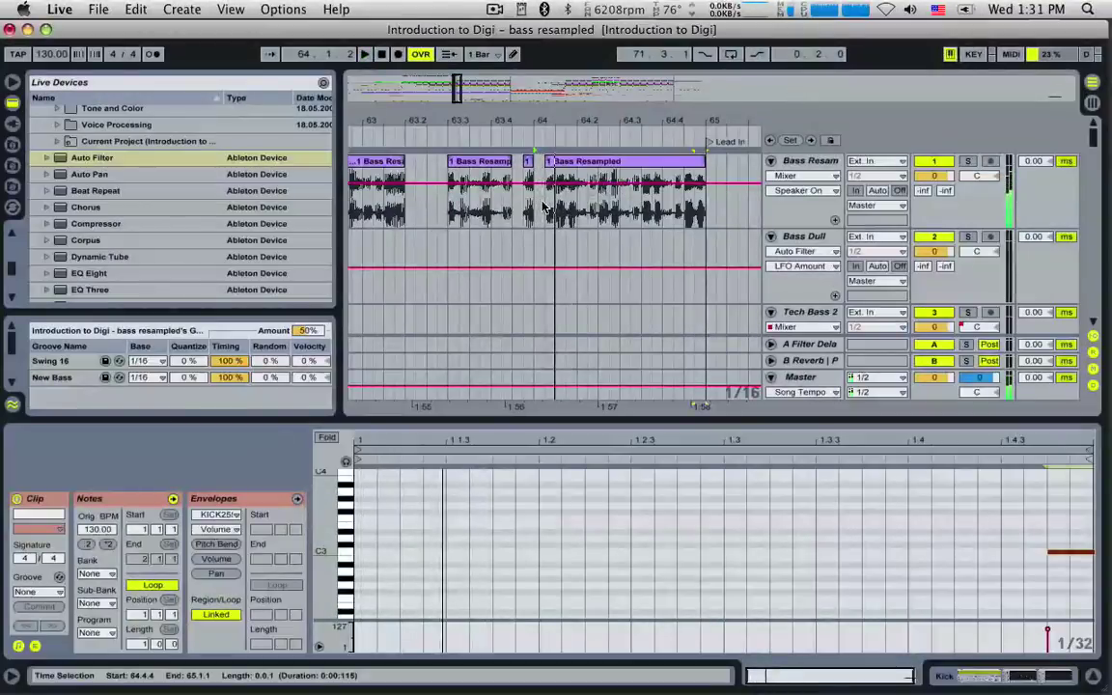
left_click(548, 207)
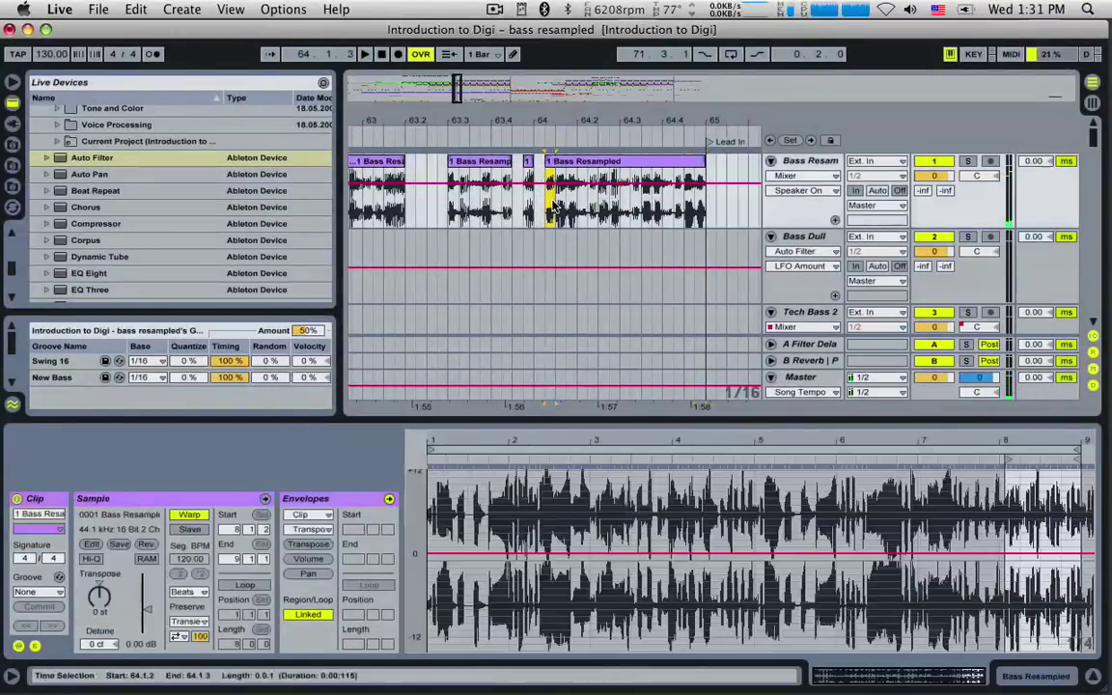
left_click(557, 164)
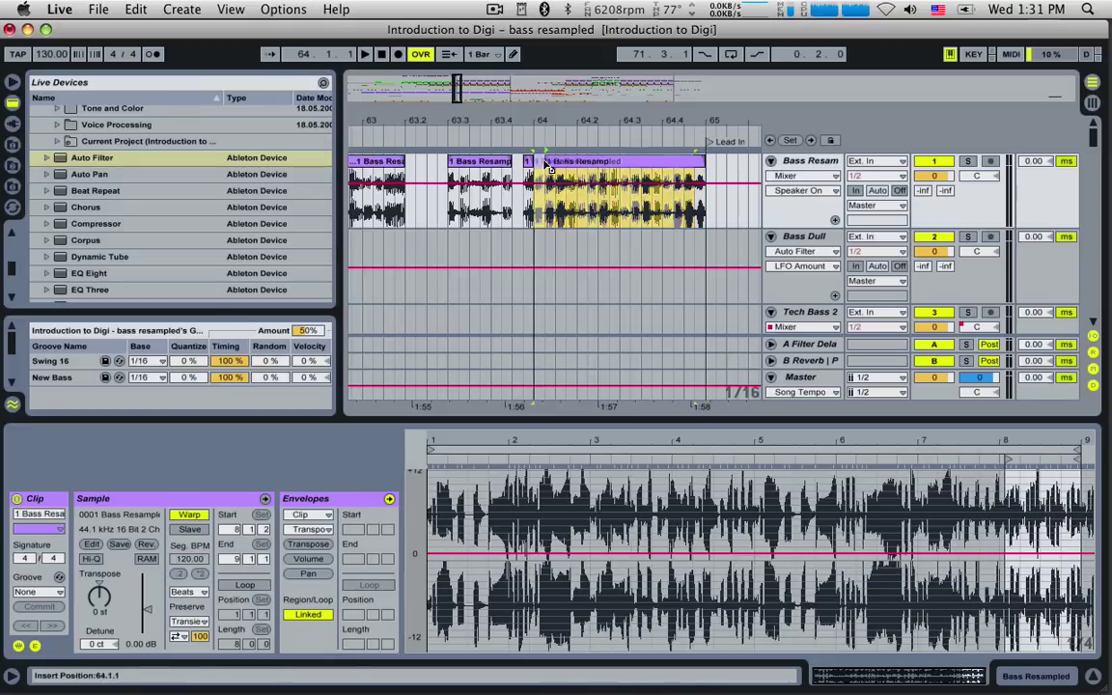
left_click(556, 181)
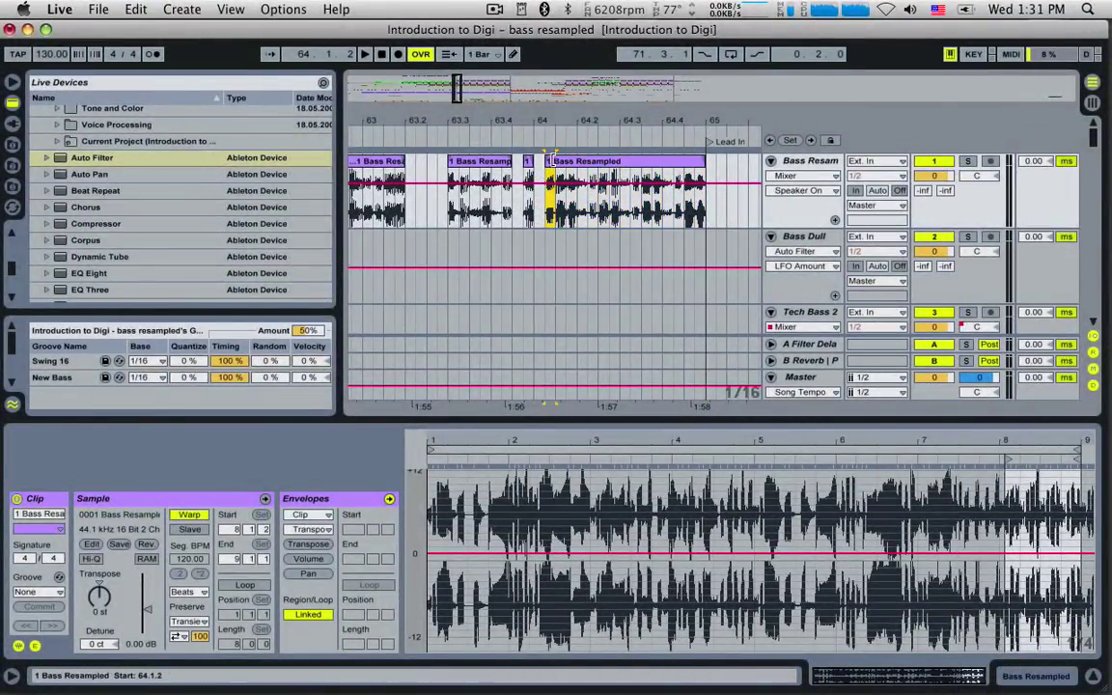
left_click_drag(458, 87, 496, 166)
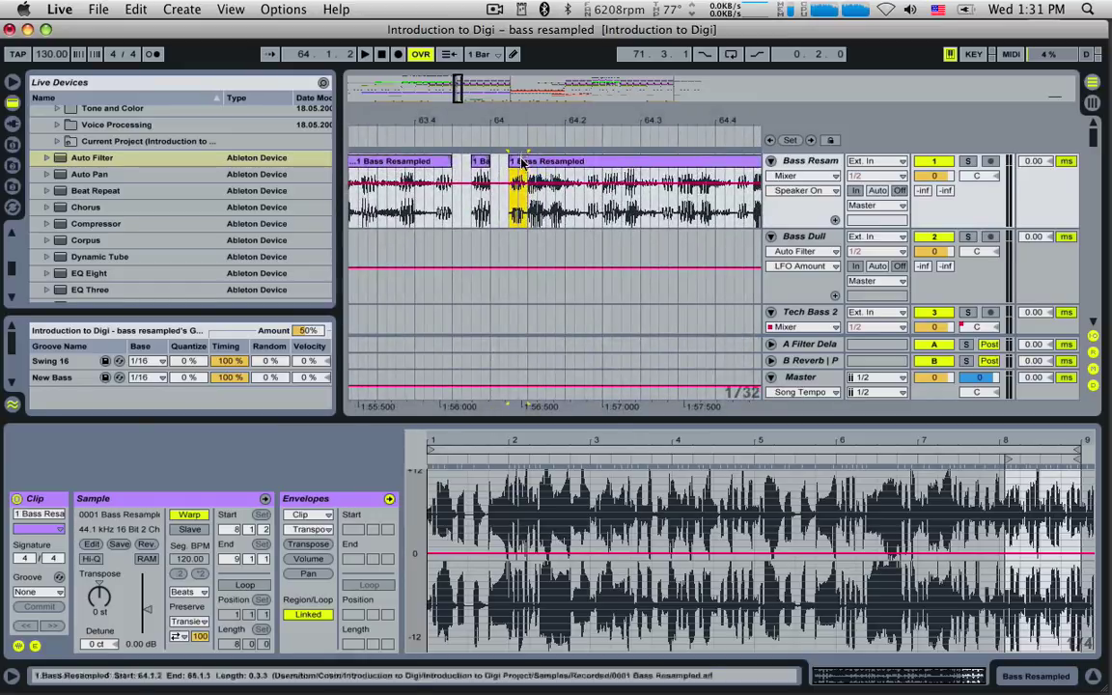
left_click(501, 168)
left_click(496, 180)
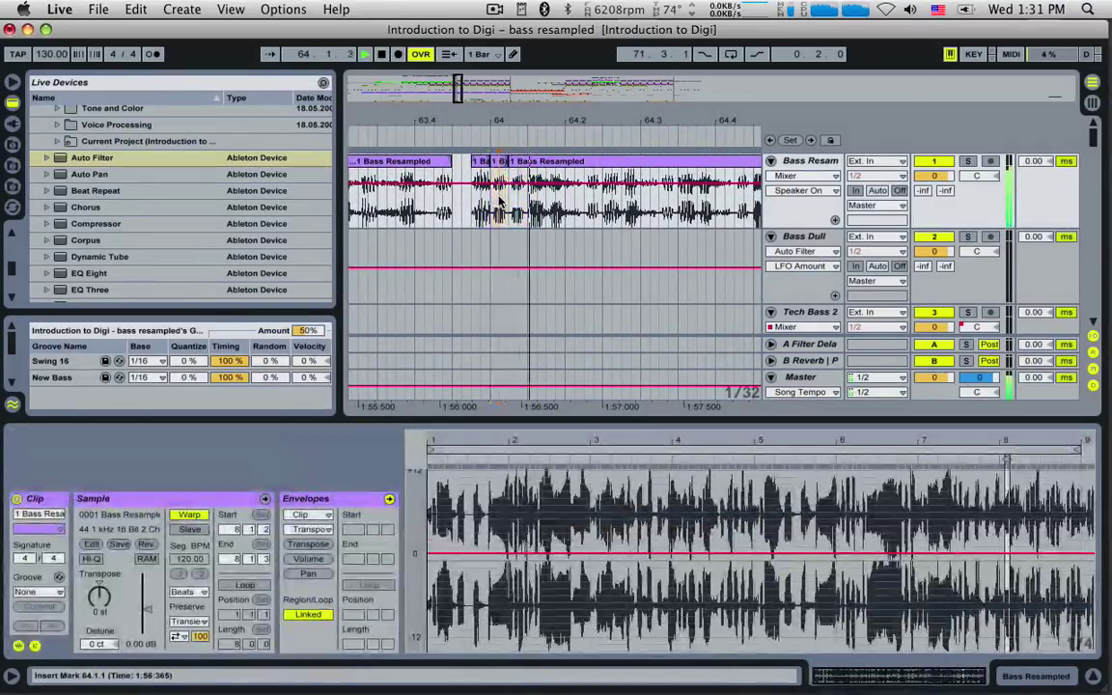
key("space")
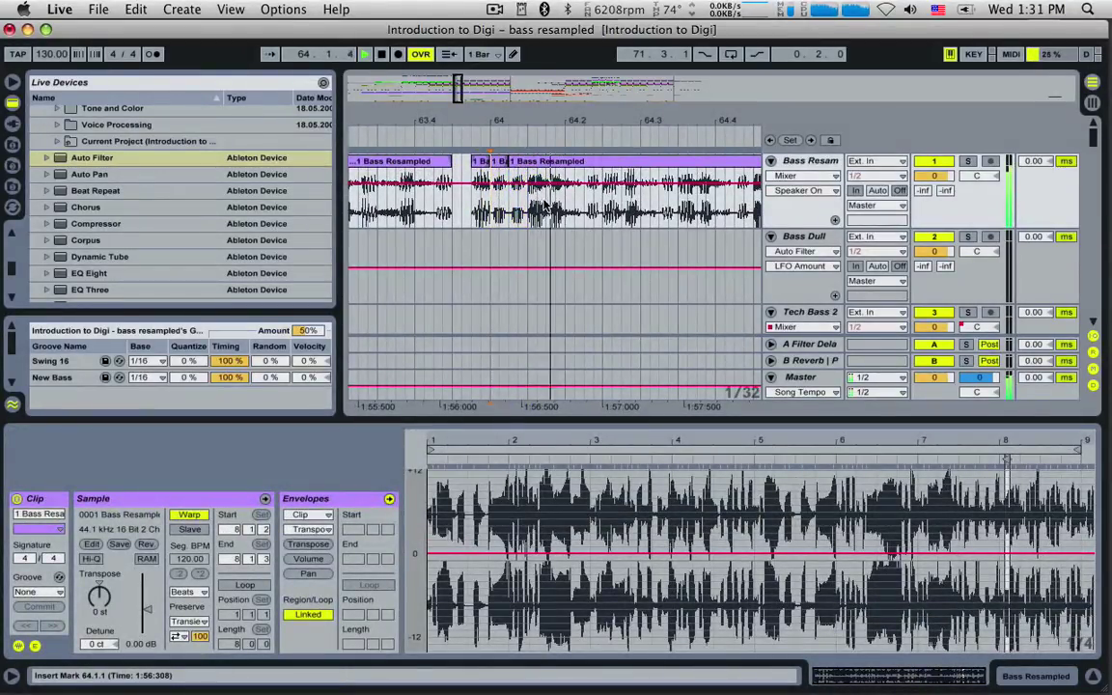
key("space")
key("space")
key("space")
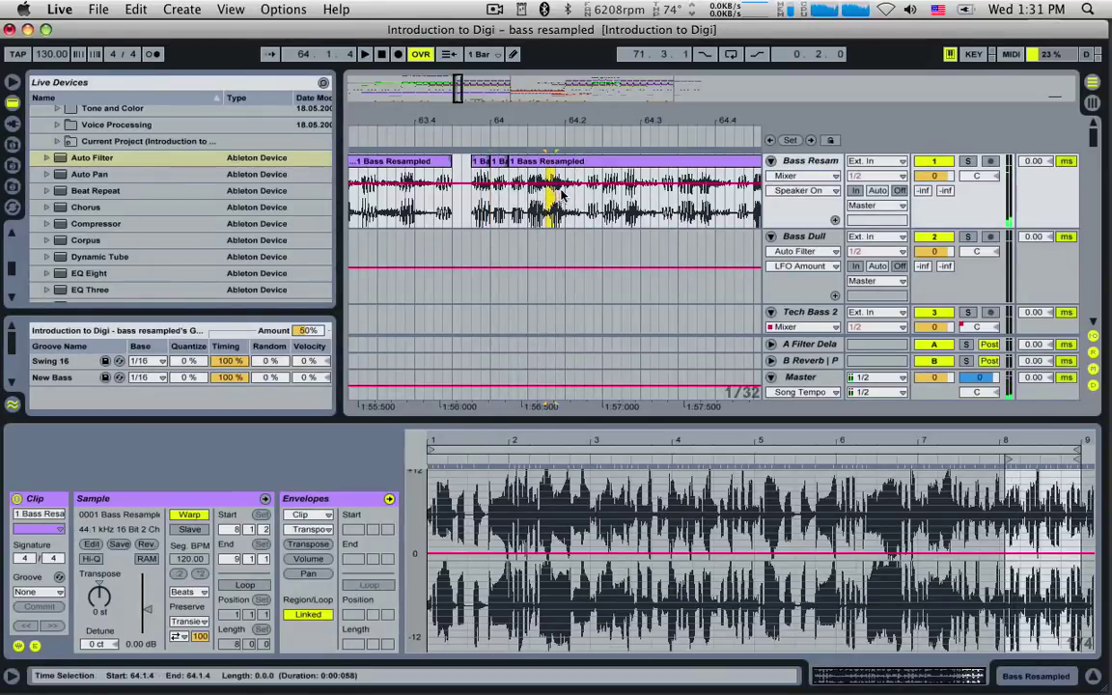
Delete the bass audio from 64.1.4 to 64.2.1 and isolate the sixteenth-note slice at 64.1.3.
key("Delete")
left_click(532, 196)
left_click(541, 162)
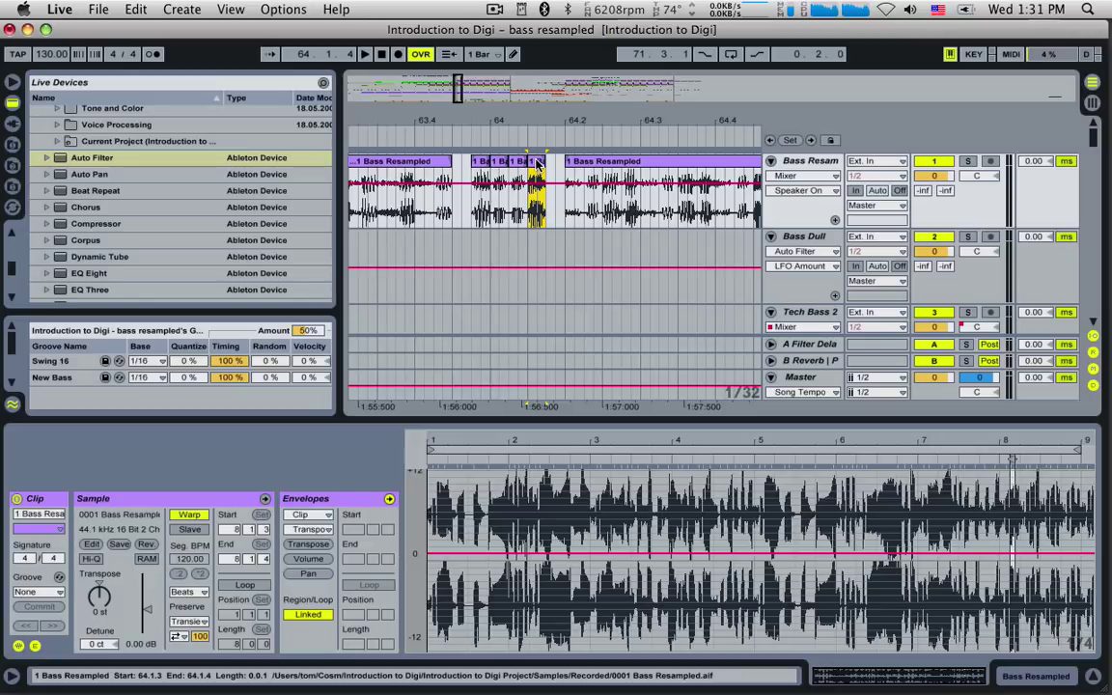
Place a warp marker at the 8.1.3 start of the isolated bass slice and stretch the following audio towards 8.2.1.
left_click(987, 615)
left_click_drag(966, 683, 968, 688)
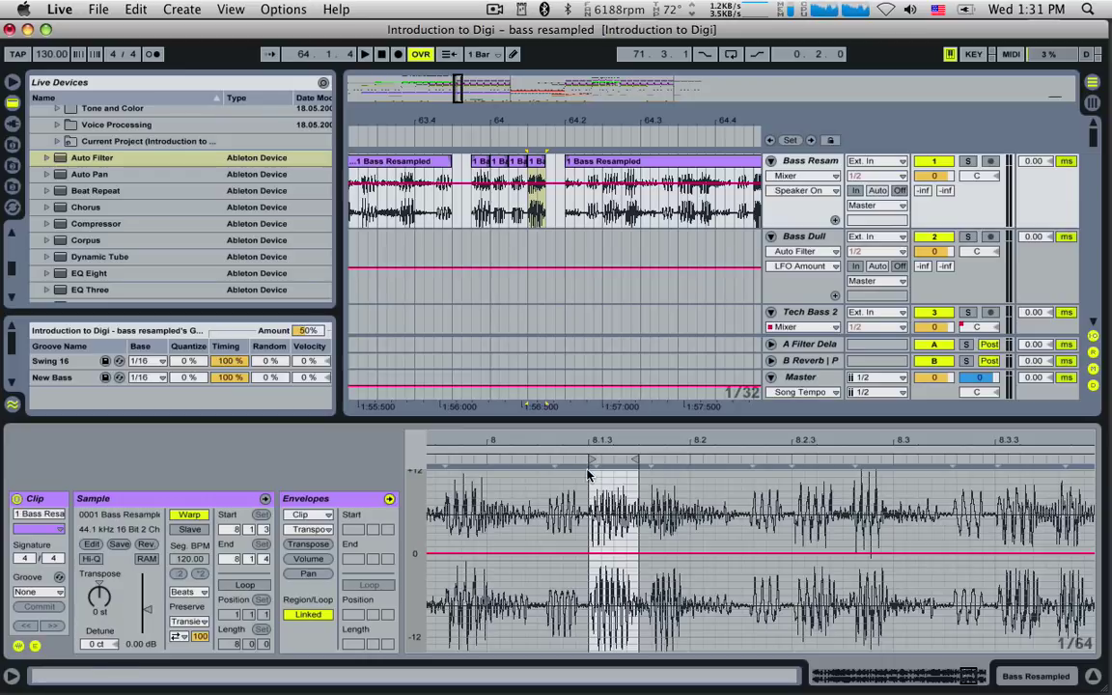
key("space")
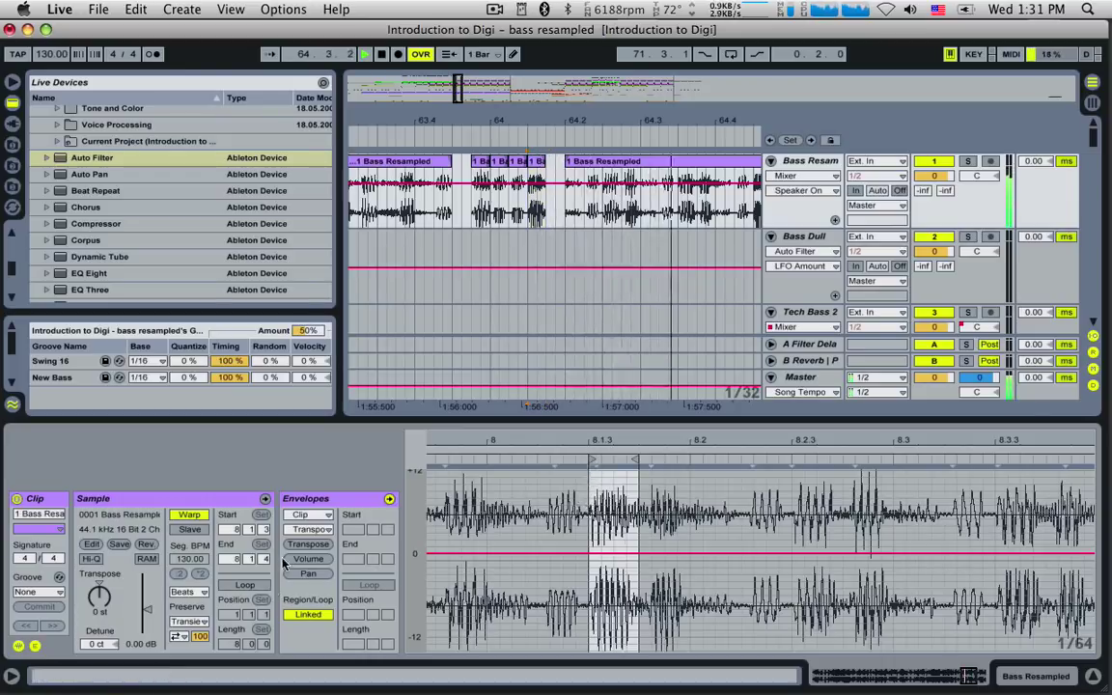
left_click(575, 473)
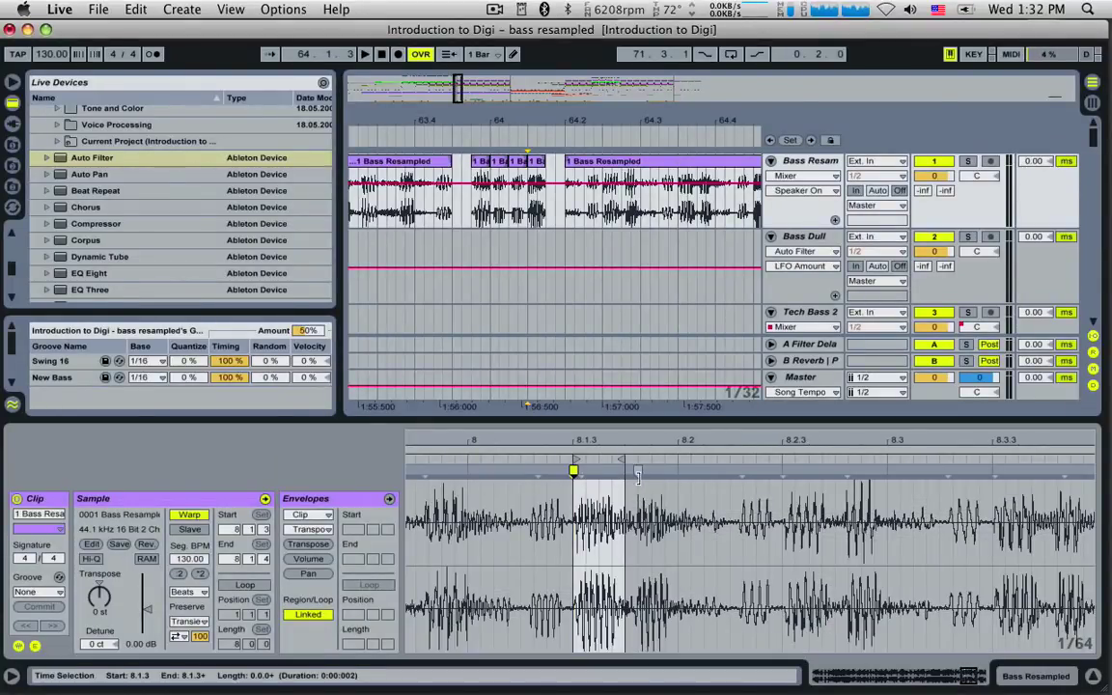
left_click_drag(637, 475, 706, 475)
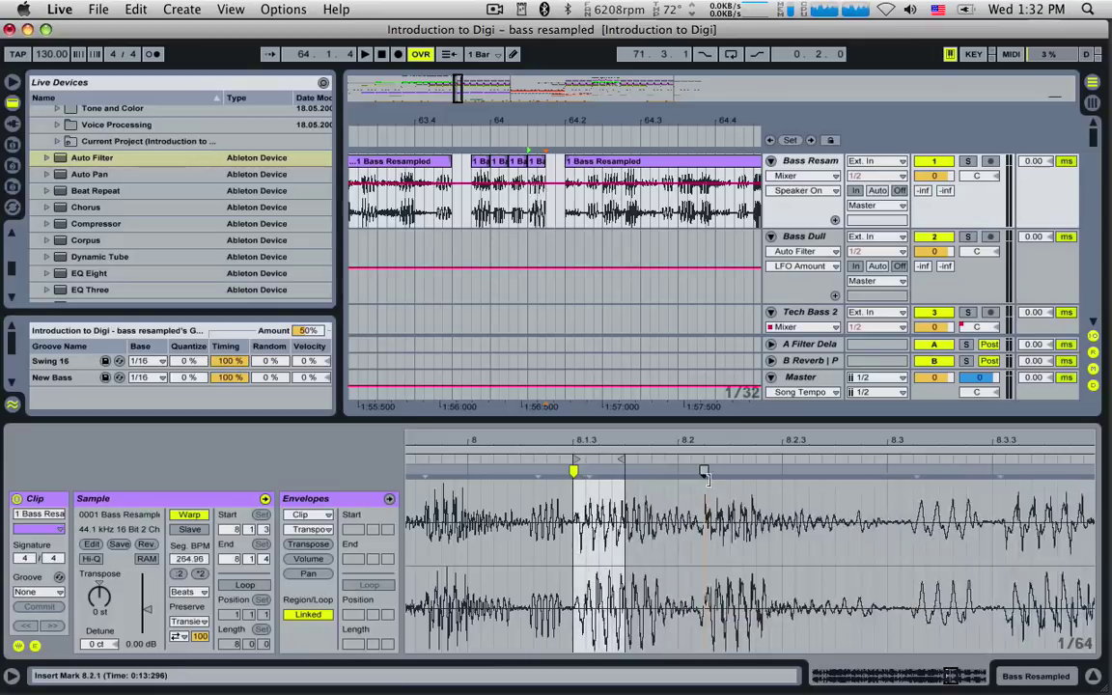
Extend the stretched bass slice to fill the gap up to the following clip at 64.2.1, and play it back.
left_click(529, 193)
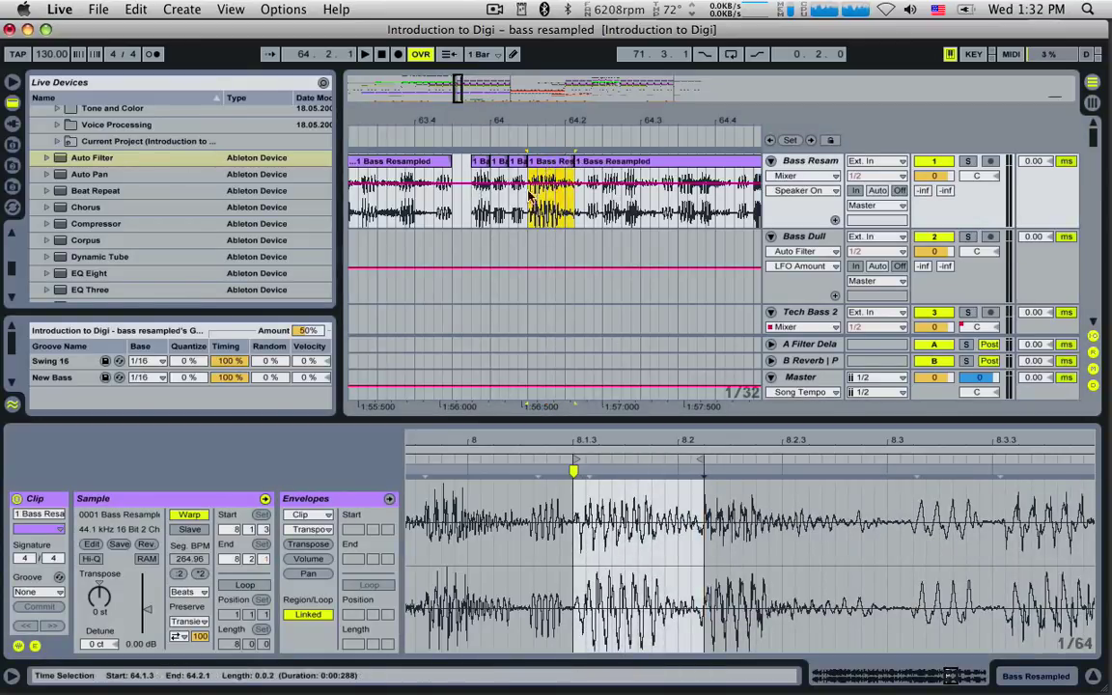
left_click(576, 164)
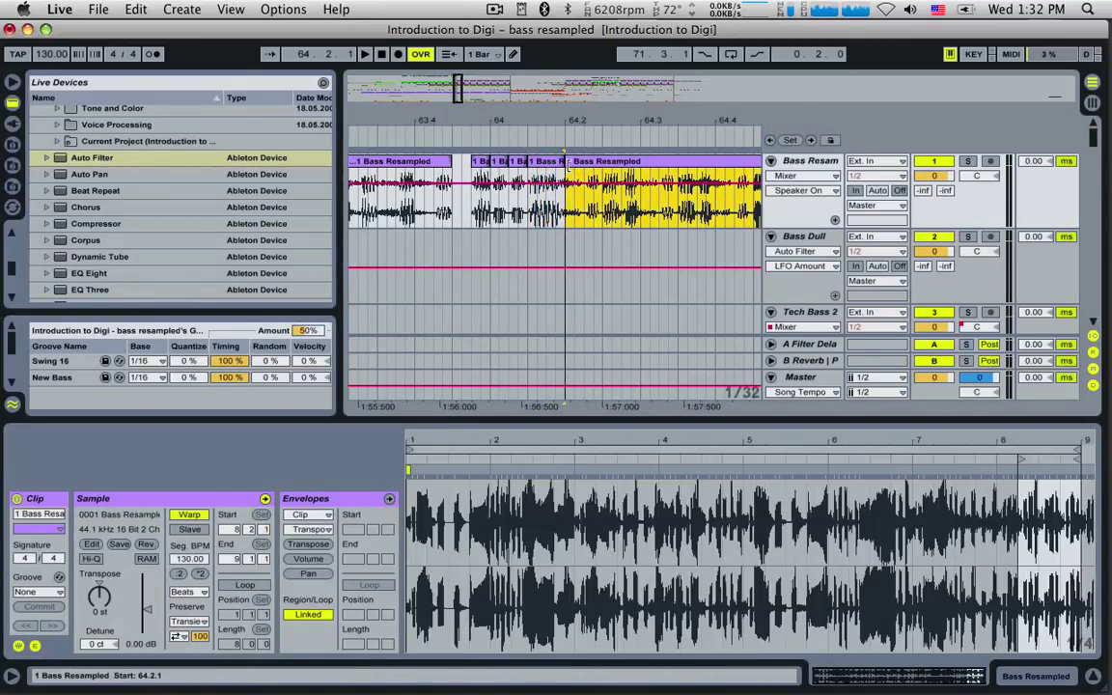
left_click(481, 208)
key("space")
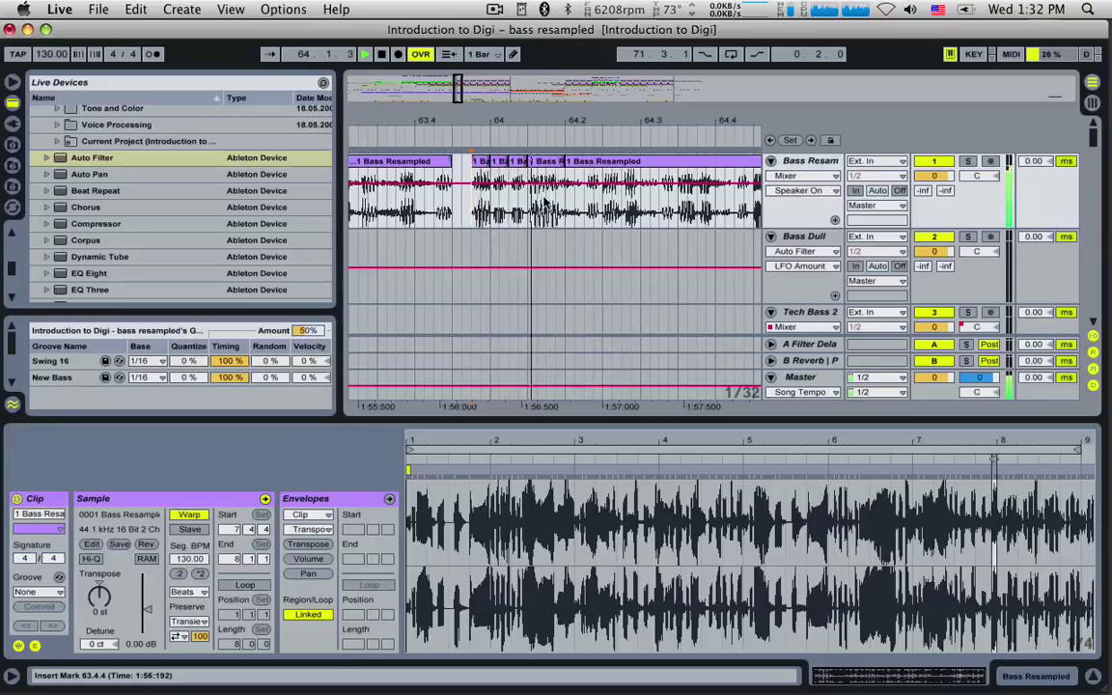
key("space")
Stretch the slice's audio much further with its warp marker, set its warp mode to Texture, and listen to the result.
left_click(547, 163)
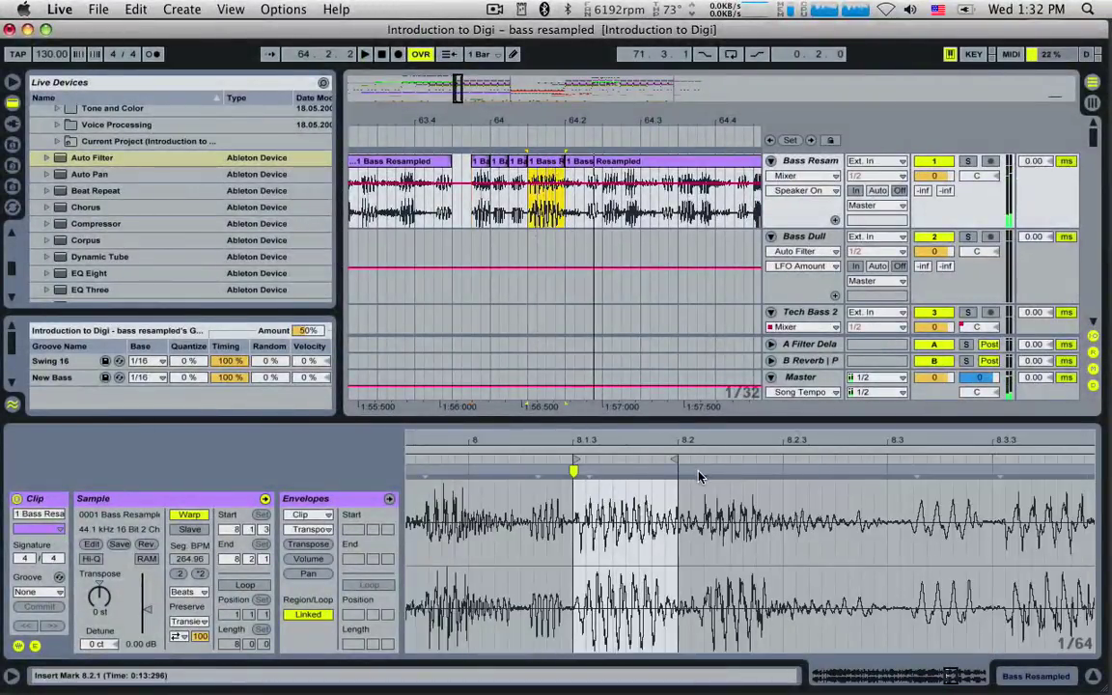
left_click_drag(702, 471, 981, 471)
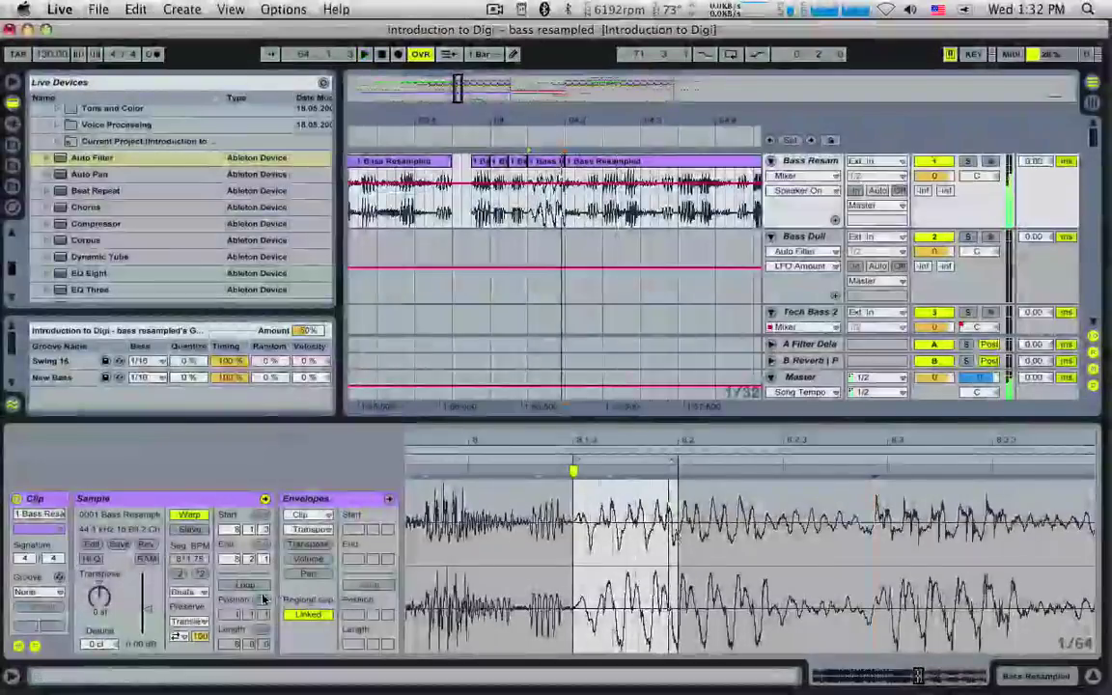
left_click(193, 591)
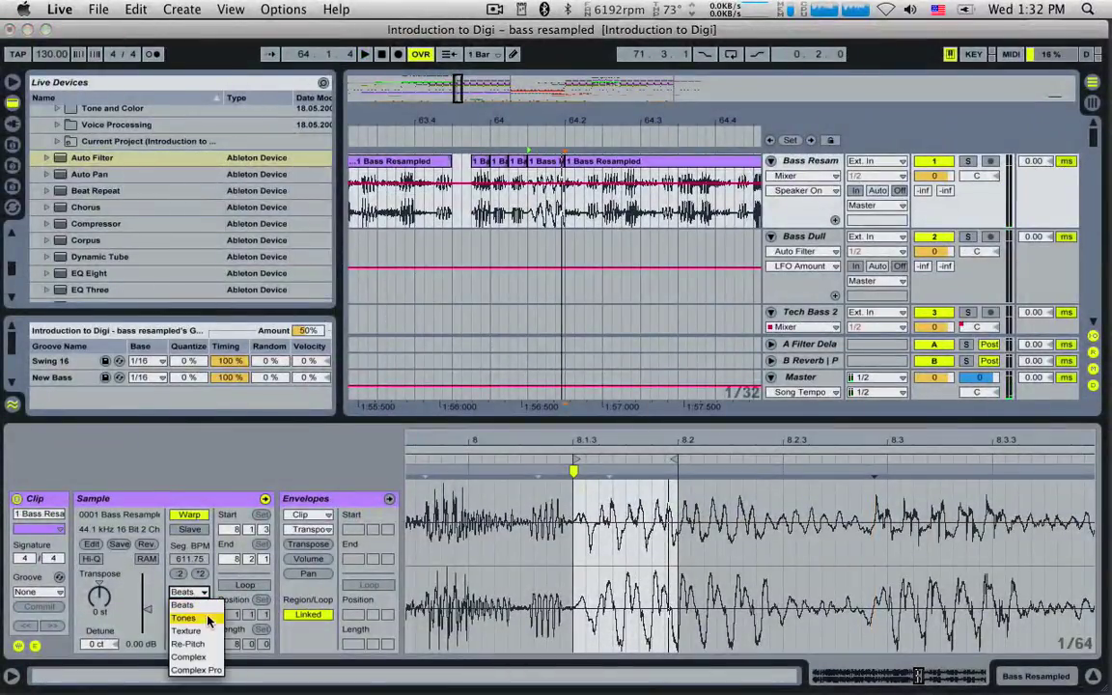
left_click(187, 630)
key("space")
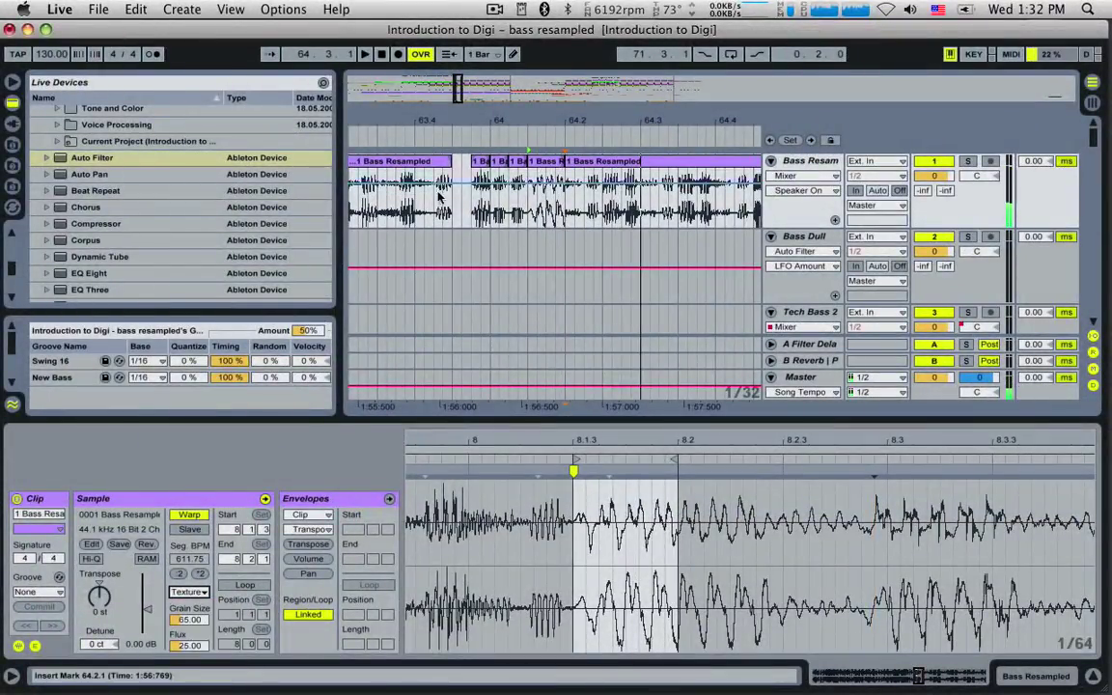
left_click(460, 210)
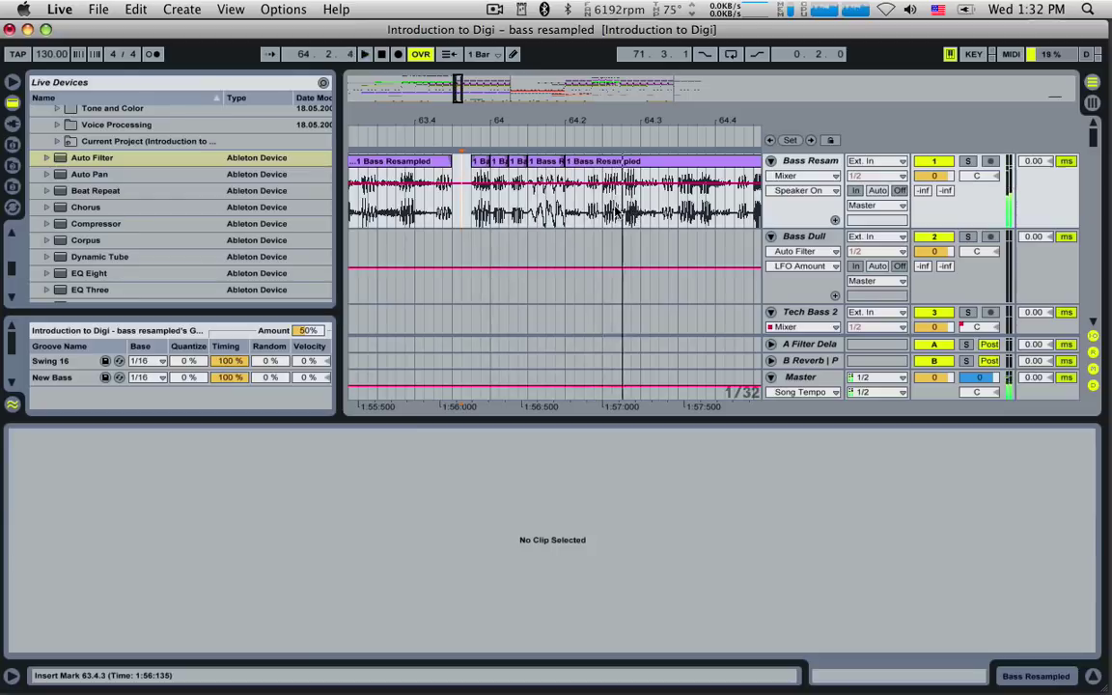
key("space")
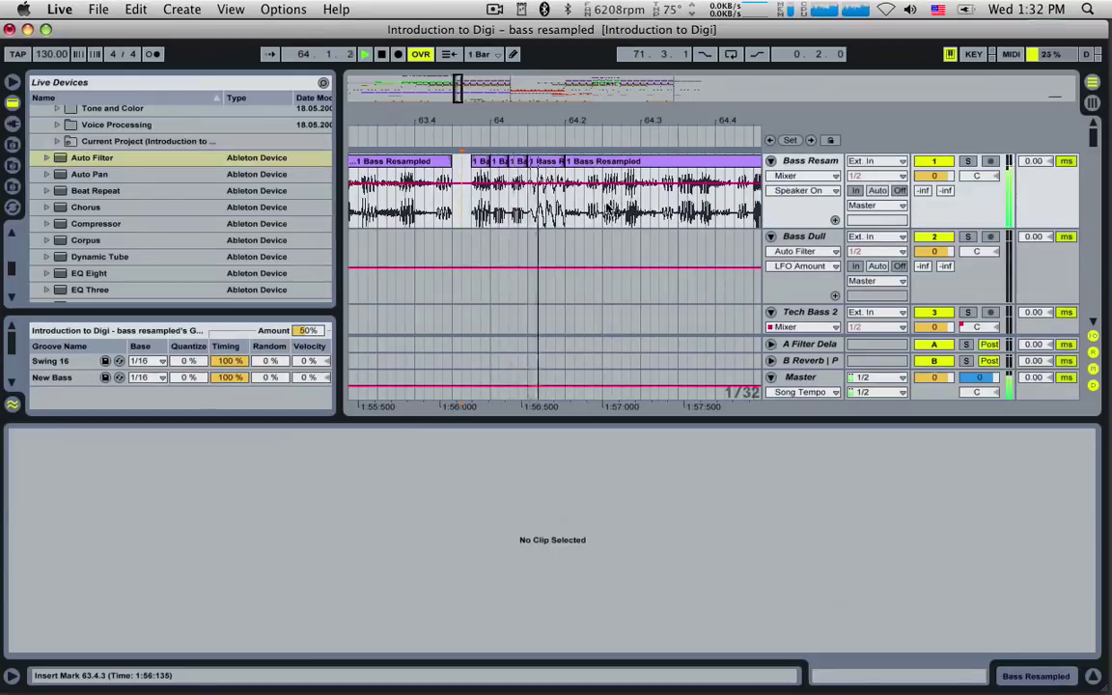
Duplicate the 1/32 bass slice at 64.2.1 directly after itself as a stutter, and play it back.
left_click(573, 200)
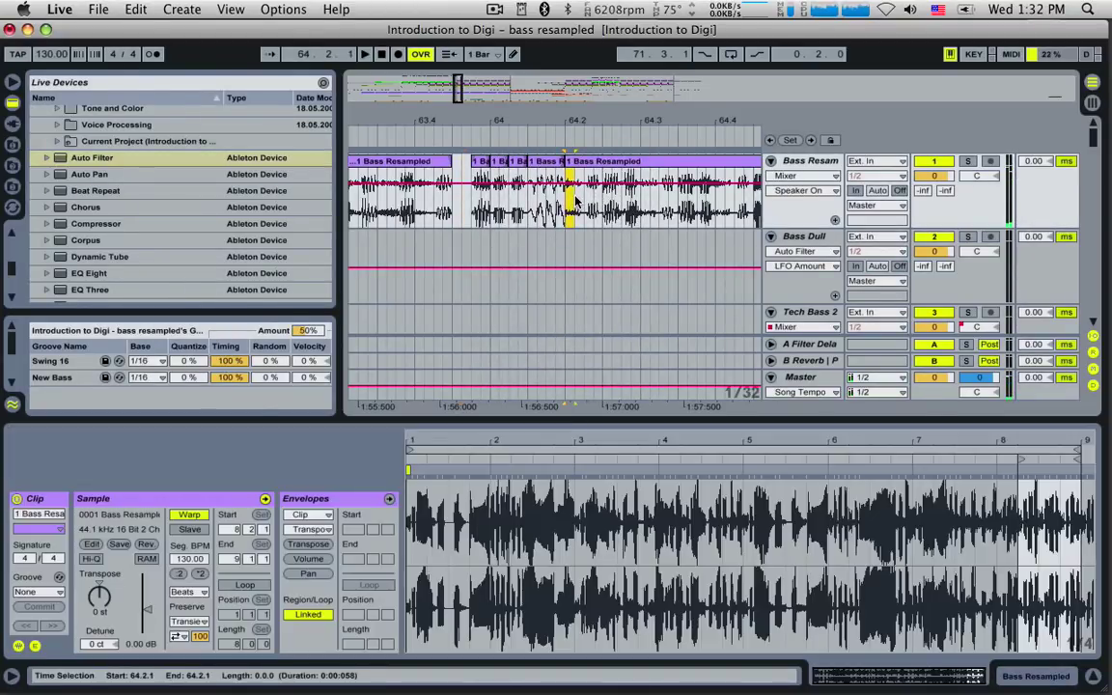
left_click(482, 208)
key("space")
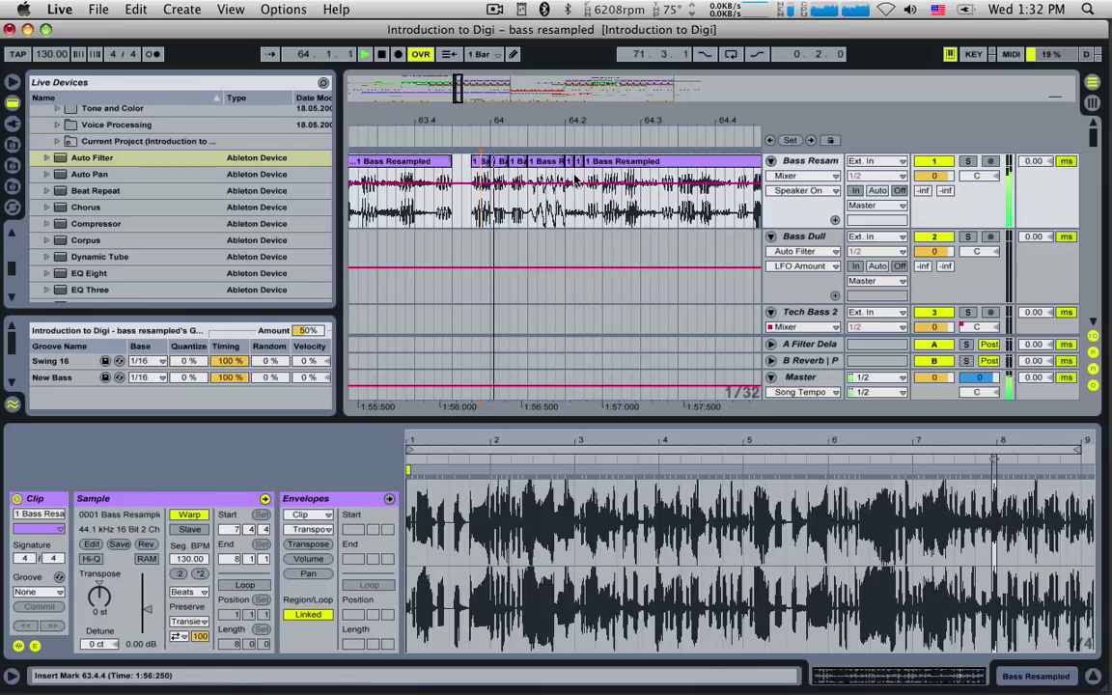
key("space")
Cut two 1/32 gaps into the bass clip, just before 64.2.4 and just before 64.3.1, and play back the passage.
left_click(615, 201)
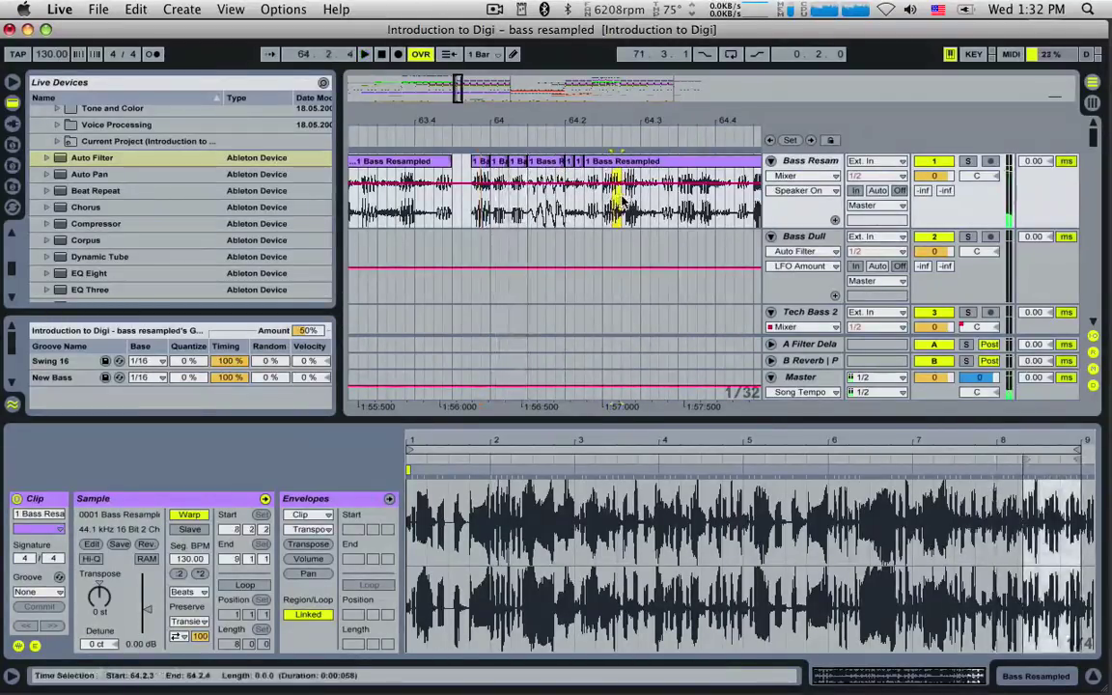
key("Delete")
left_click_drag(632, 200, 641, 201)
key("Delete")
left_click(450, 204)
key("space")
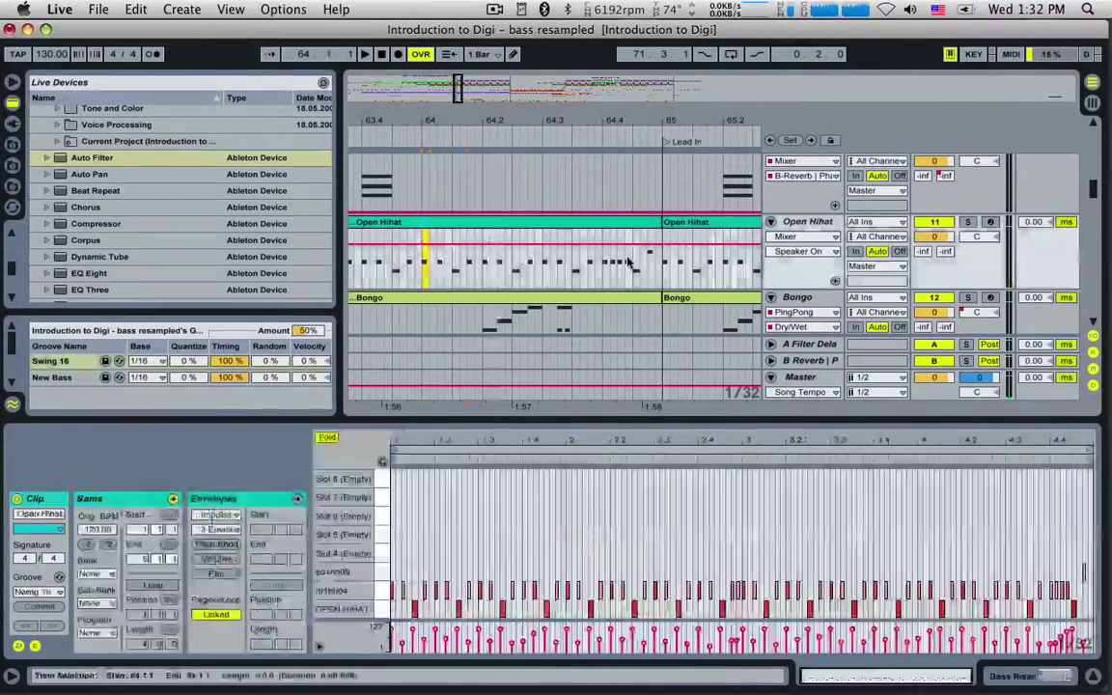
Clear the Open Hihat part from 64.1.1 to 65.1.1 and play the arrangement.
left_click(655, 259, "shift")
key("space")
scroll(427, 269, "down", 2)
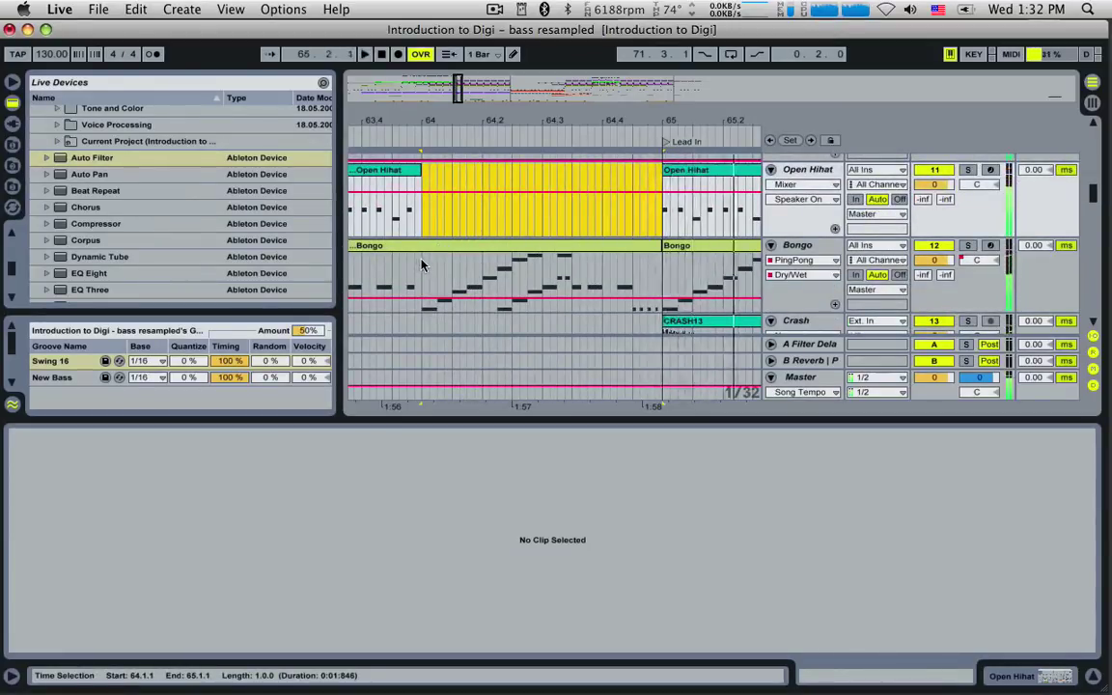
scroll(418, 267, "down", 3)
Extend the start of the Snare clip at bar 65 back to 64.3.3 and split it at 65.1.1.
scroll(422, 265, "up", 4)
scroll(422, 265, "up", 3)
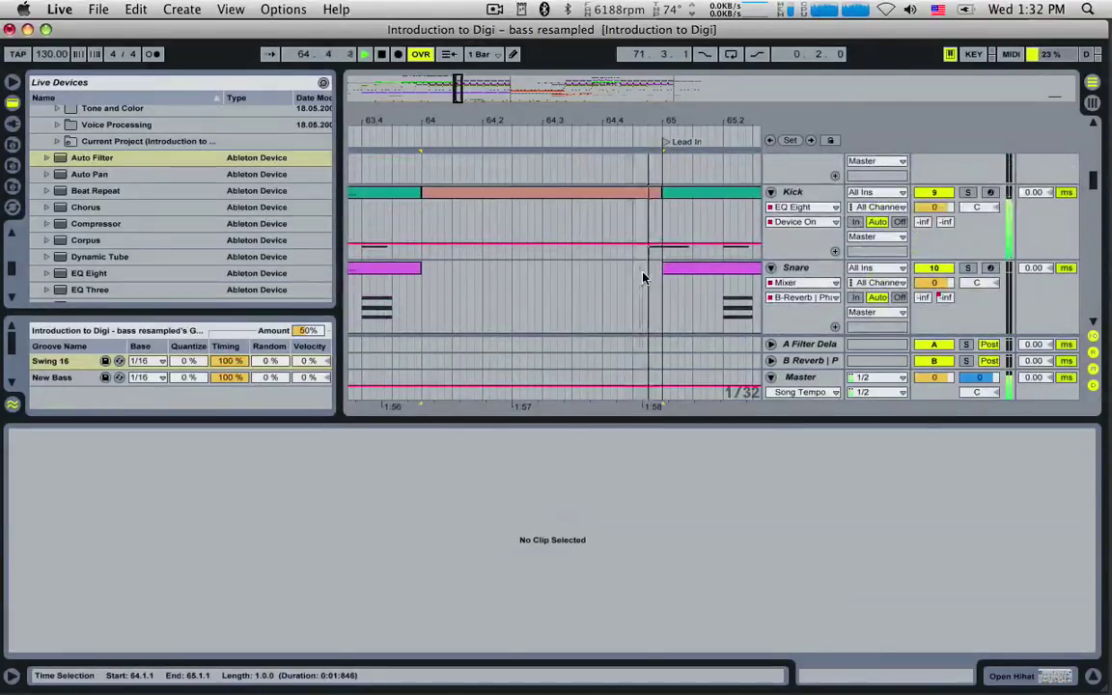
left_click(666, 267)
left_click_drag(666, 267, 573, 267)
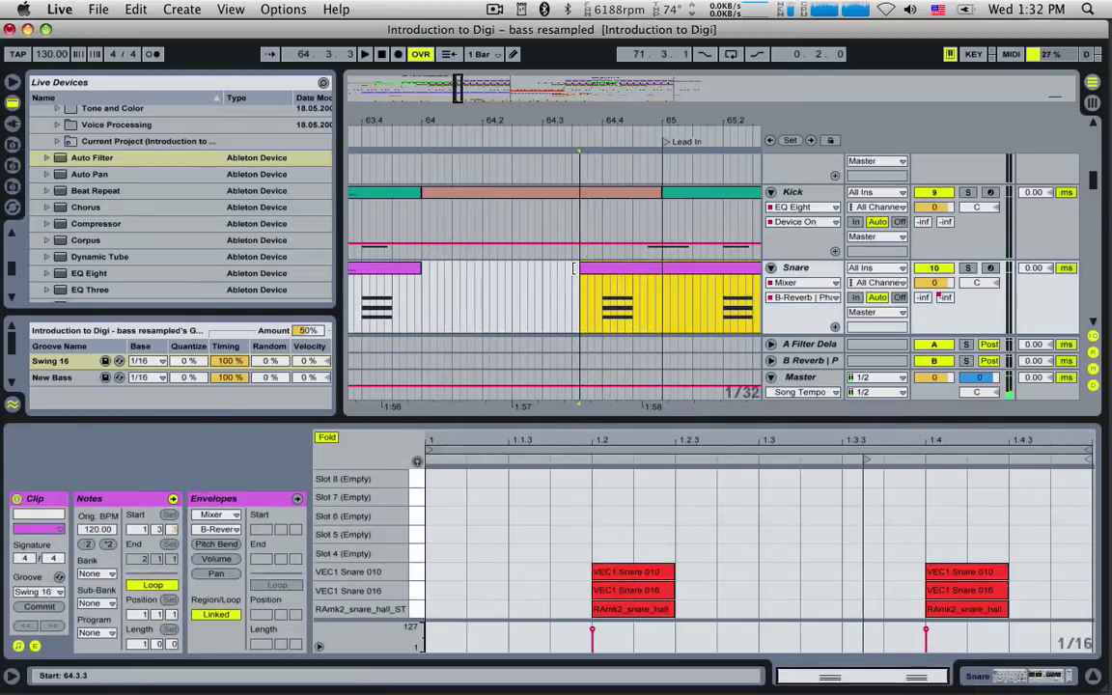
left_click(596, 258)
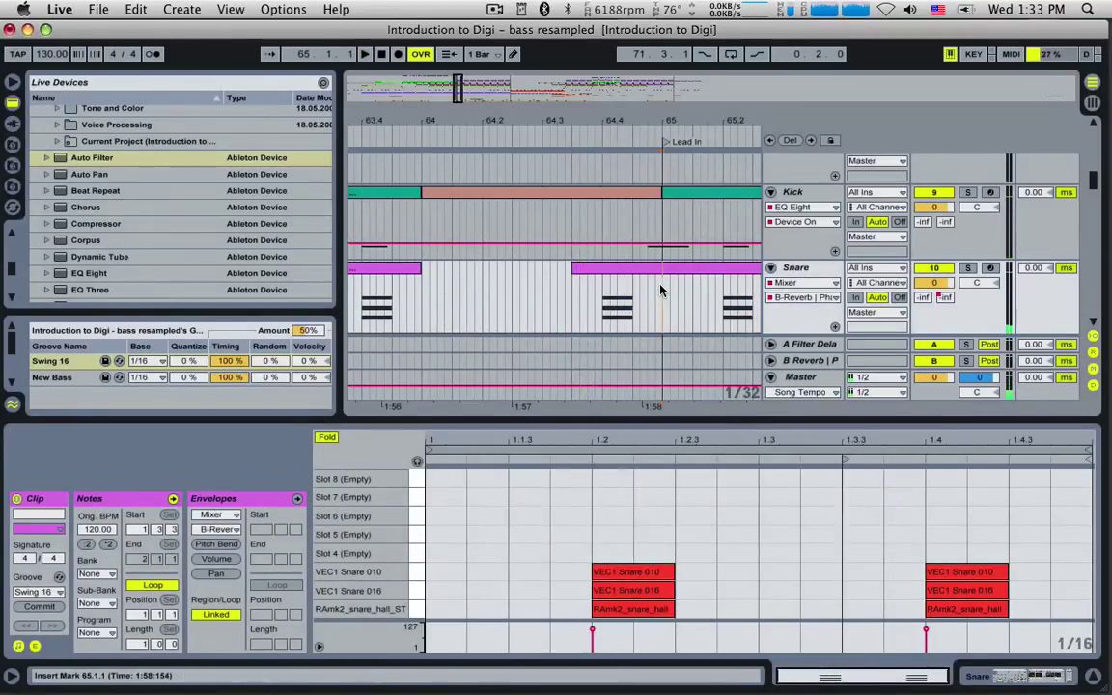
left_click(605, 272)
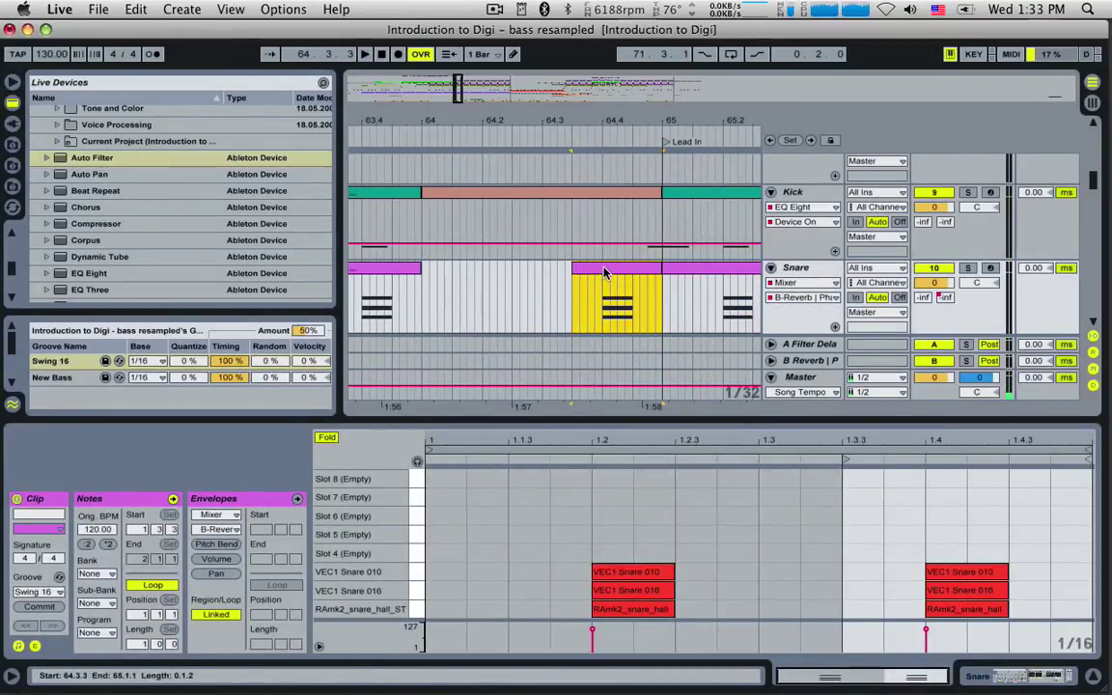
Add RAmk2_snare_hall notes at 1.3.3 and 1.3.4 in the short Snare clip, with velocities of 19 and 59.
double_click(859, 609)
double_click(905, 610)
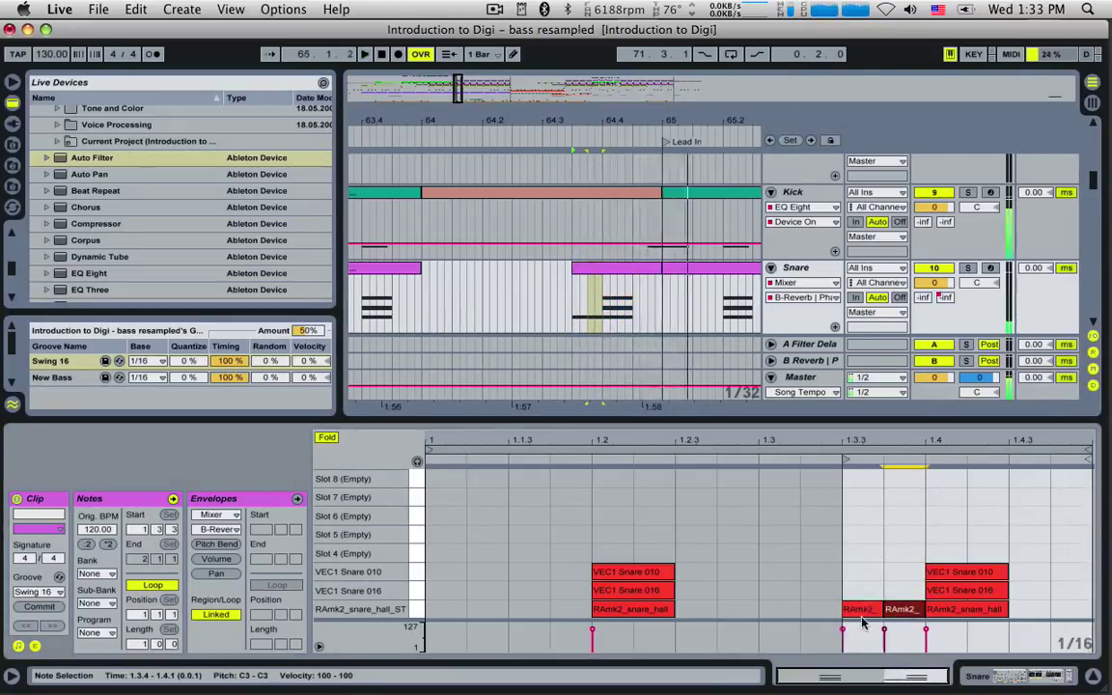
left_click_drag(844, 630, 844, 630)
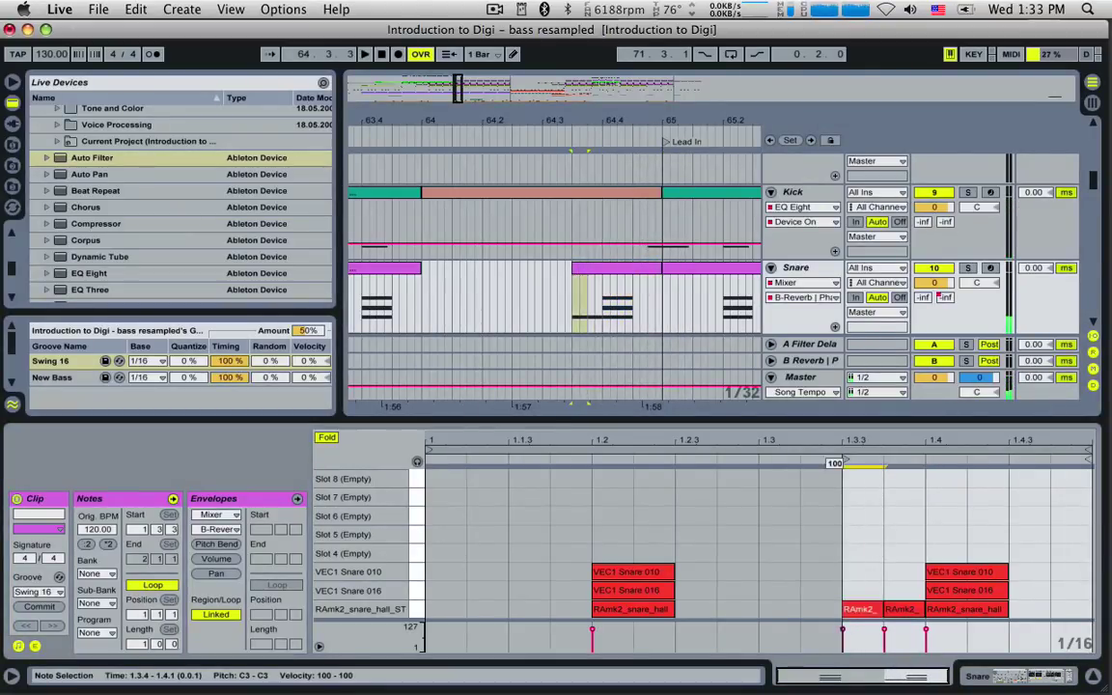
Select the two added RAmk2_snare_hall notes and shorten them together.
left_click(902, 609)
left_click(862, 609, "shift")
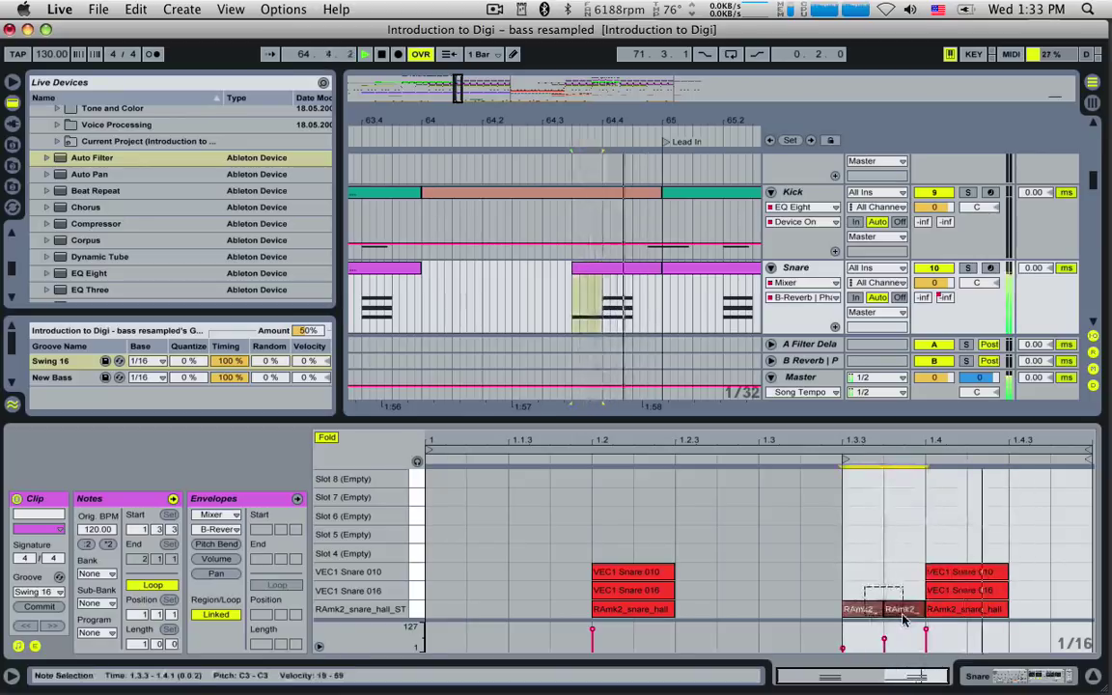
left_click_drag(882, 609, 866, 610)
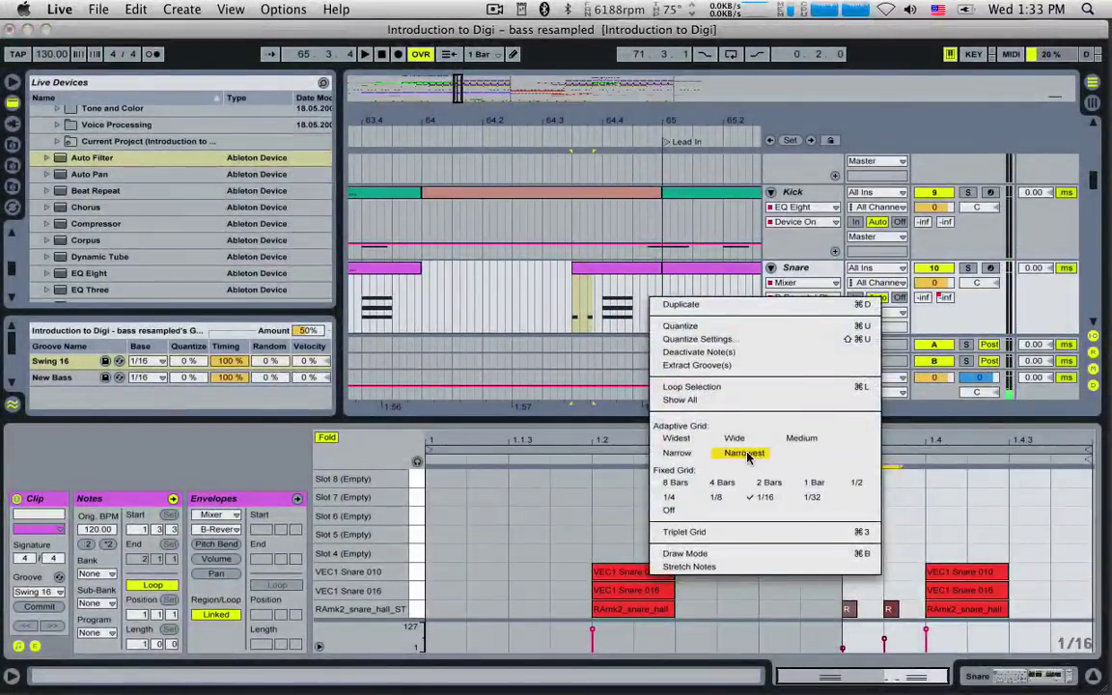
Set the note grid to Narrowest, copy the two short RAmk2_snare_hall notes a thirty-second note later, and play the result.
left_click(748, 454)
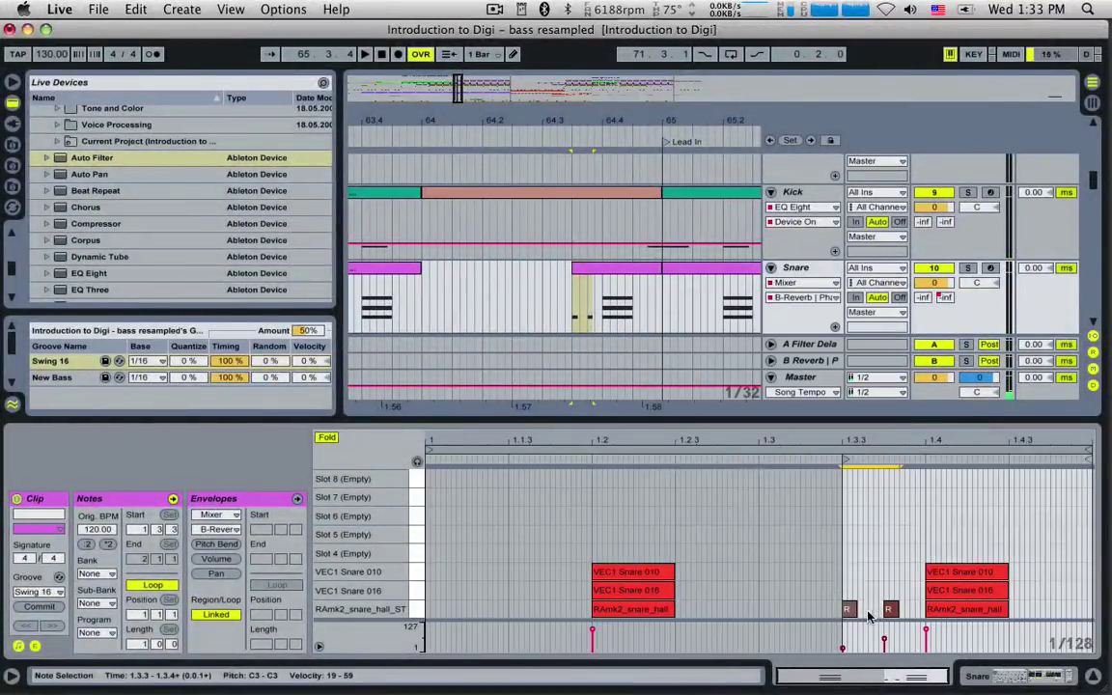
left_click_drag(852, 613, 873, 613)
key("space")
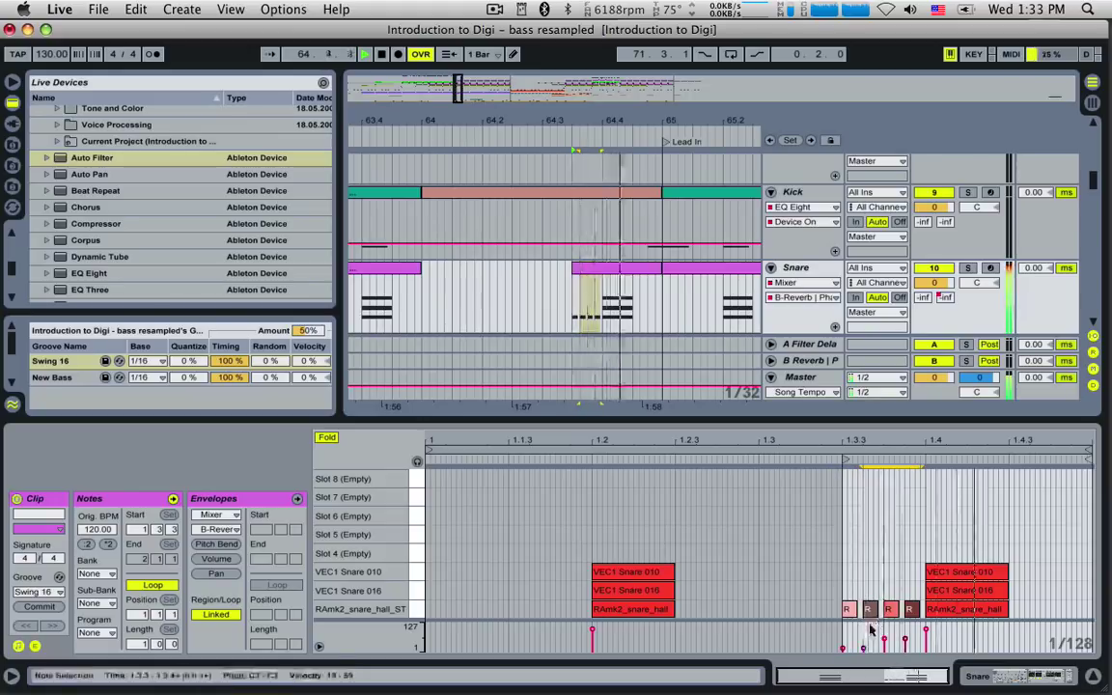
double_click(1042, 589)
key("space")
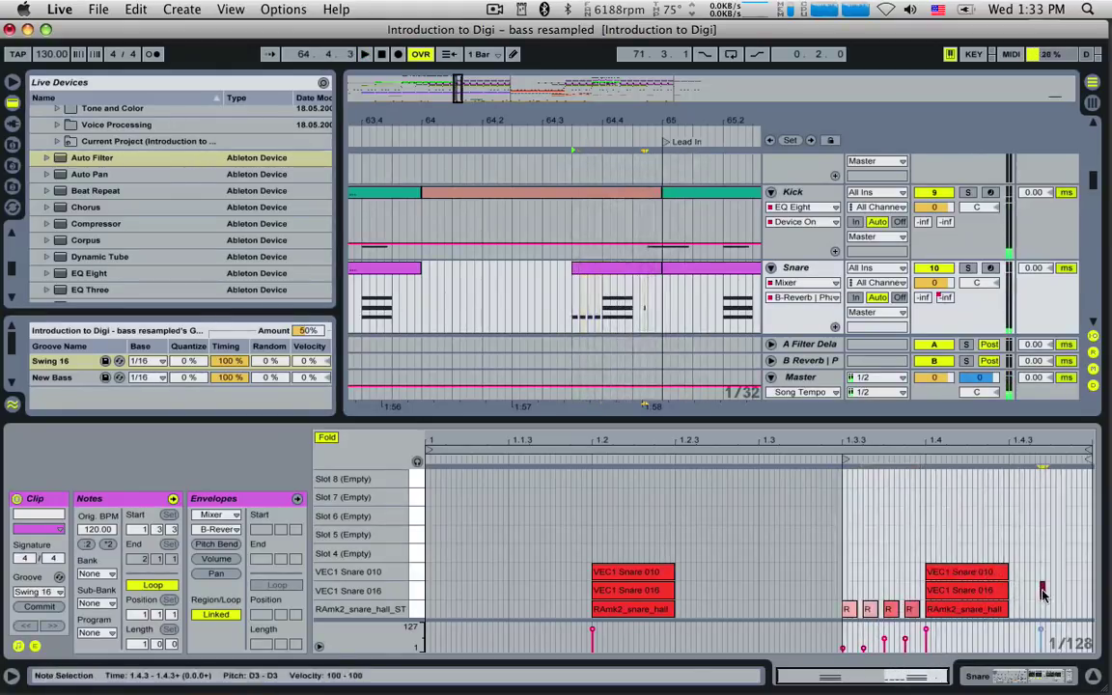
double_click(1042, 589)
Duplicate the three layered snare notes at 1.4.1 to 1.4.3 and play the fill from late in bar 63.
left_click_drag(994, 520, 962, 630)
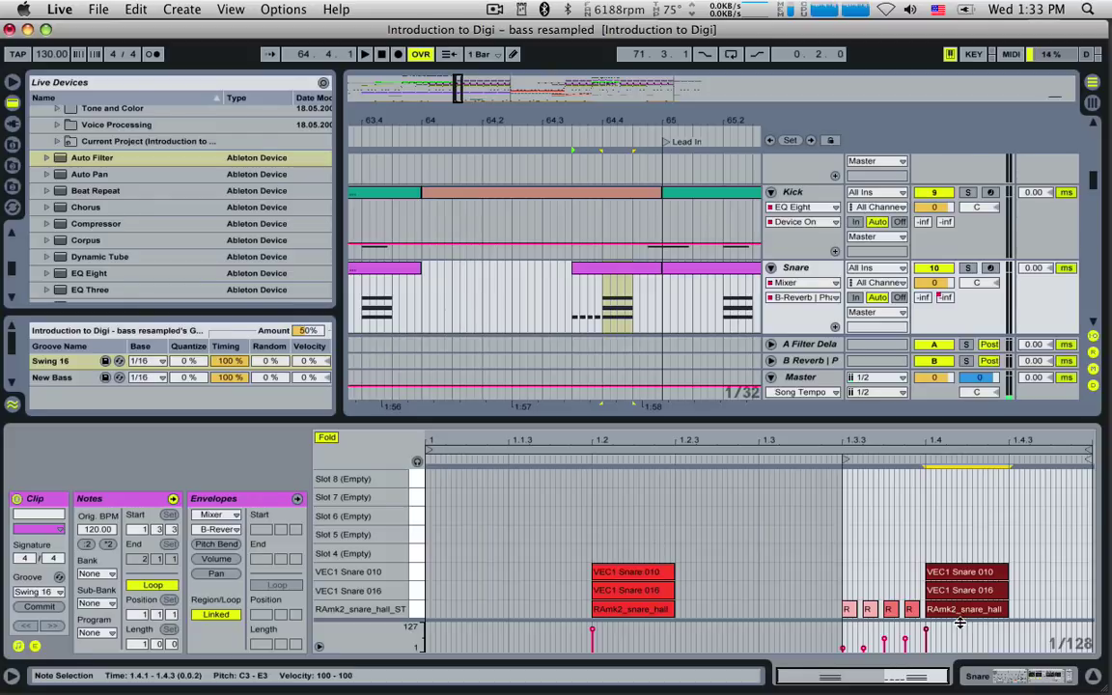
key("super+d")
key("space")
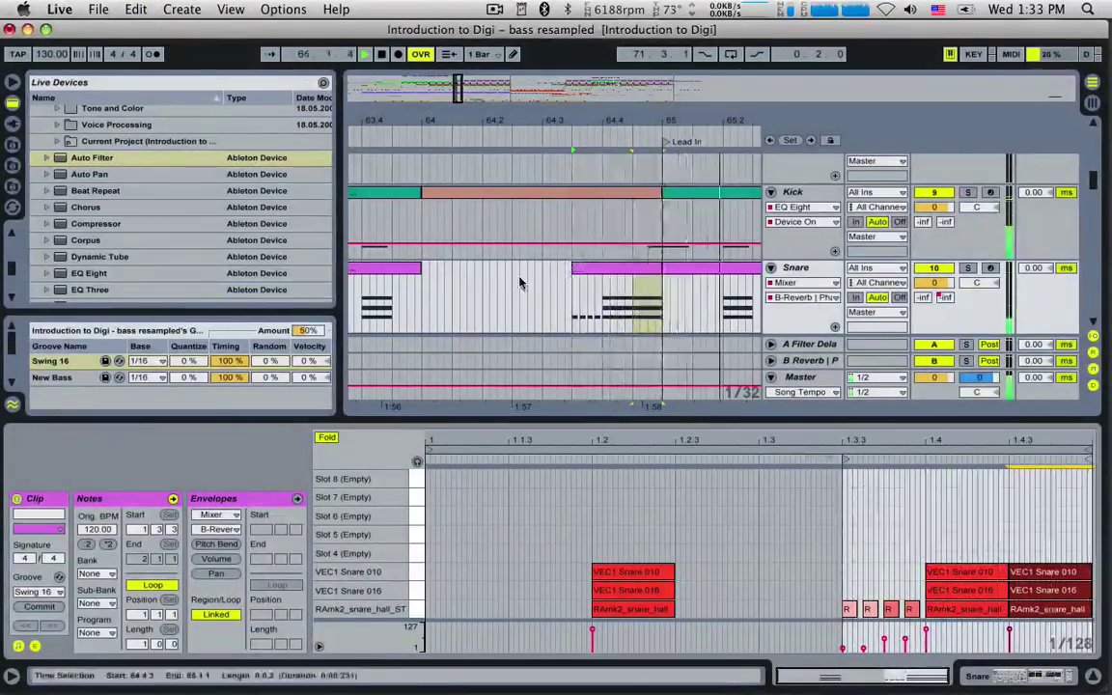
left_click(370, 270)
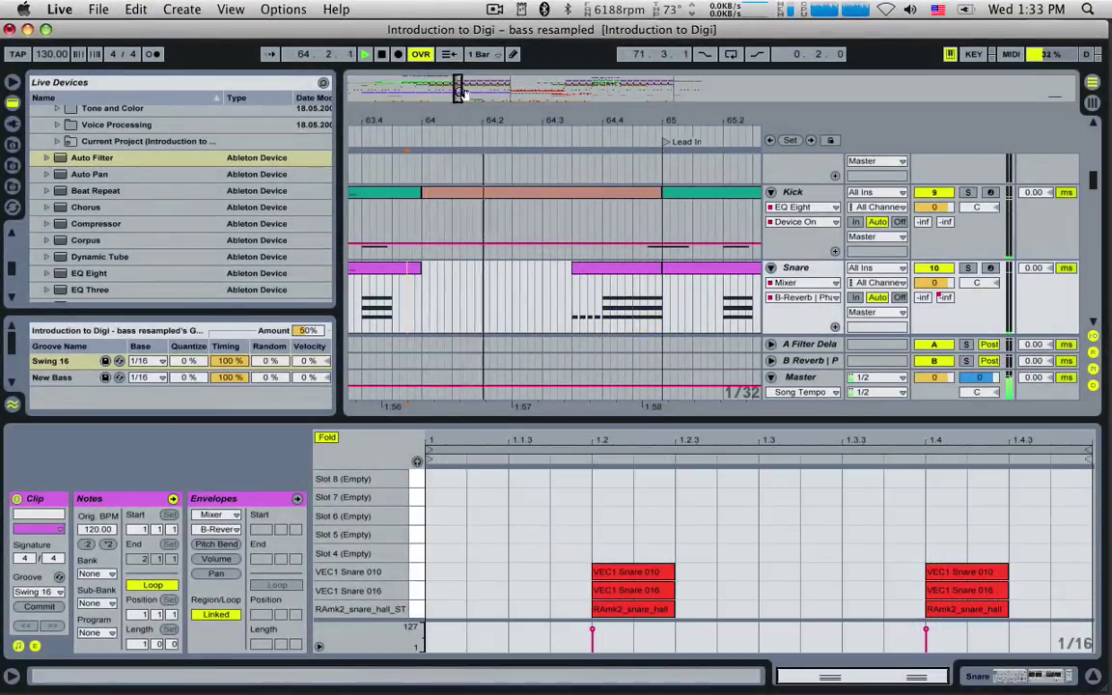
Copy the Drop Noise 2 clip at 25.1.1 to 57.1.1 and play the passage leading into bar 65.
left_click_drag(460, 92, 454, 121)
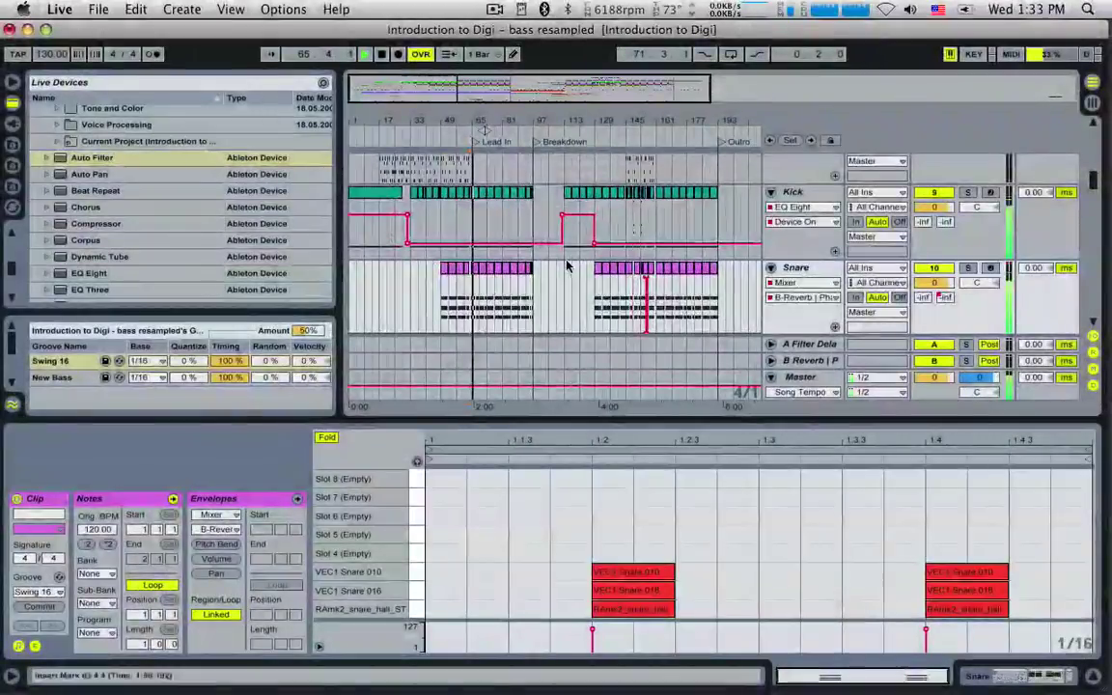
scroll(579, 261, "down", 10)
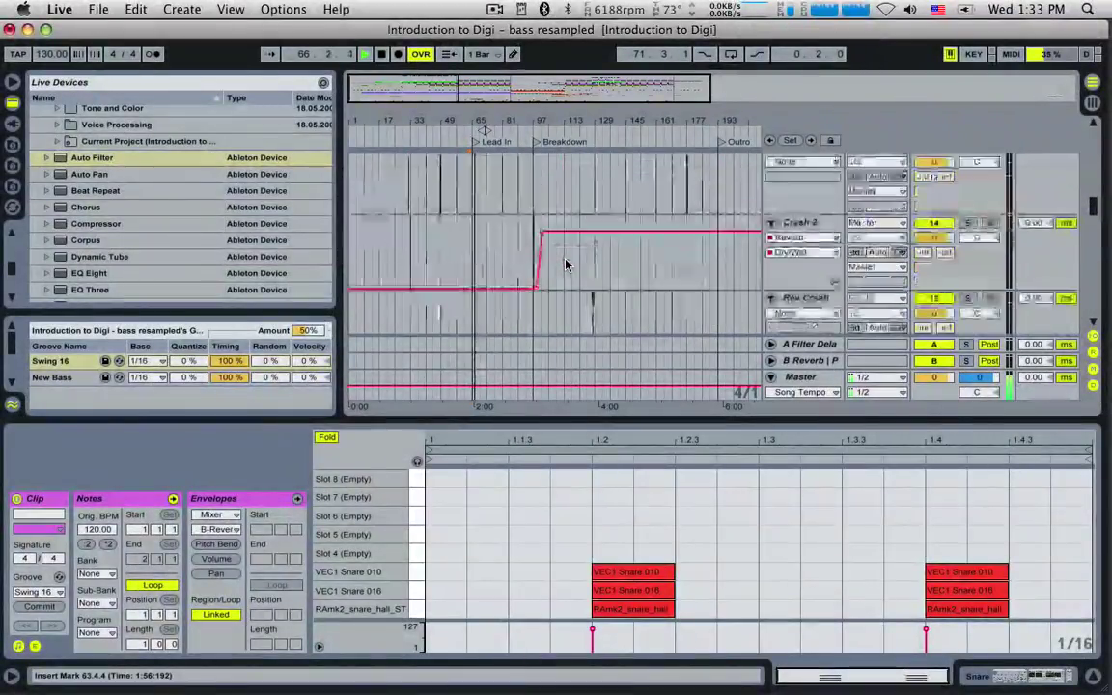
scroll(566, 266, "down", 15)
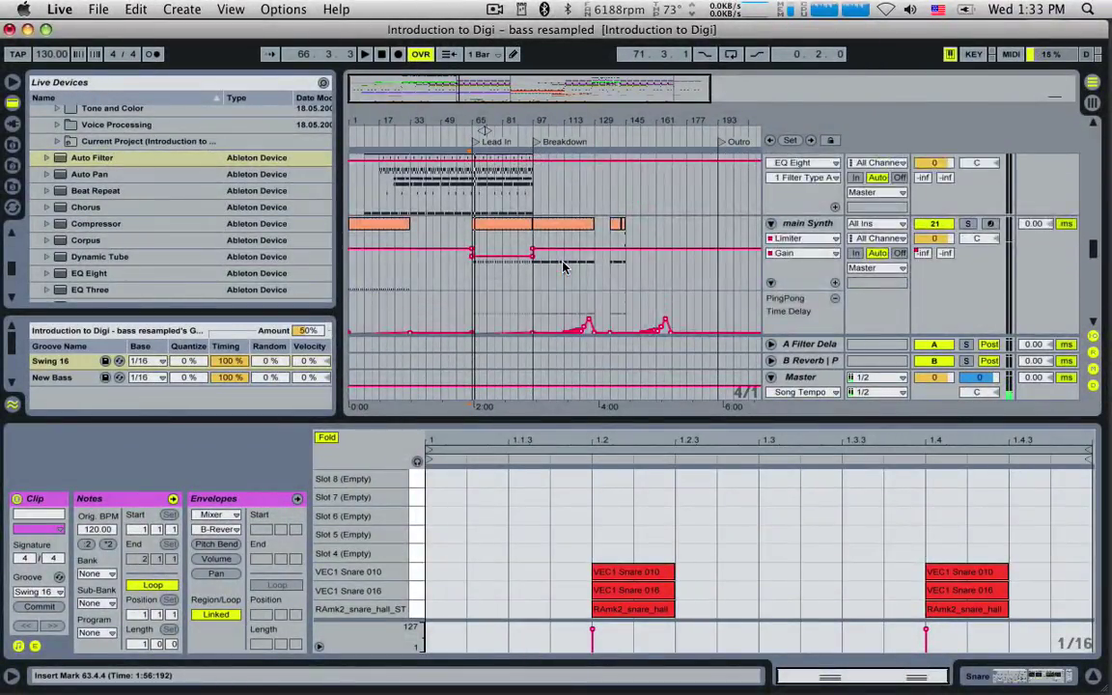
scroll(566, 267, "down", 10)
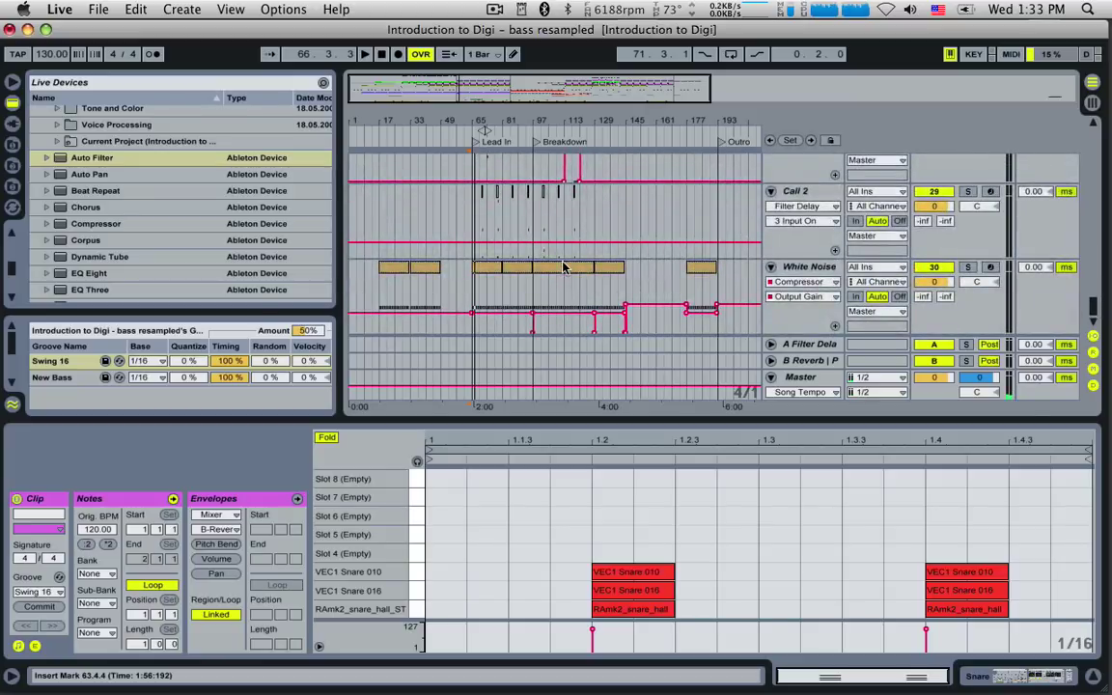
scroll(566, 267, "up", 5)
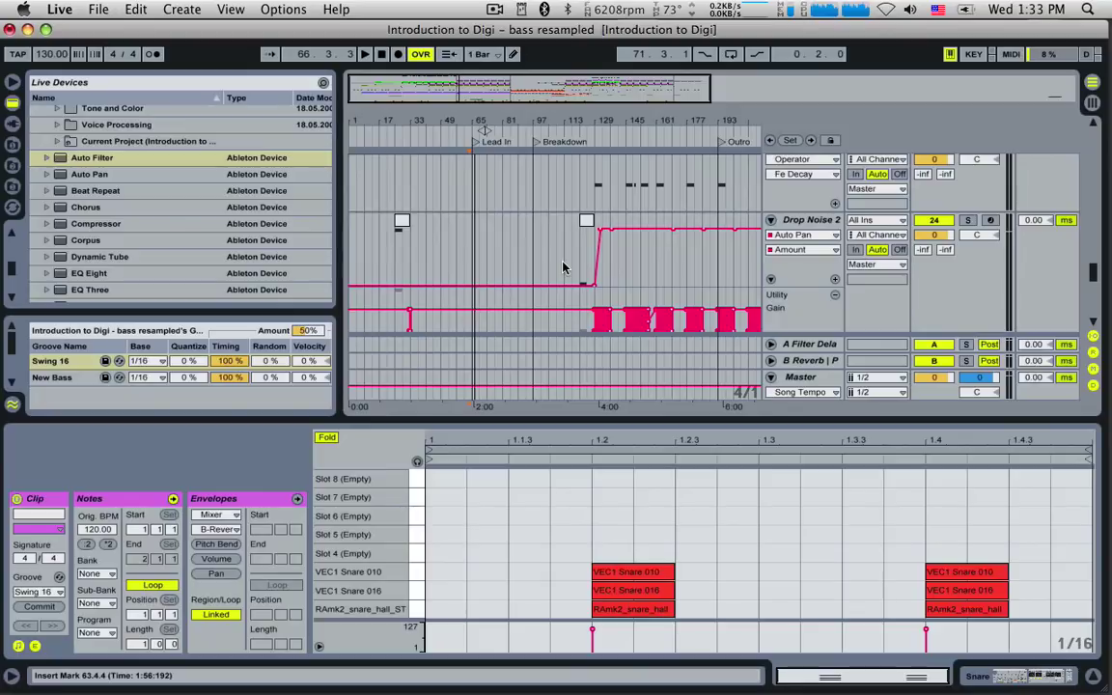
left_click(588, 229)
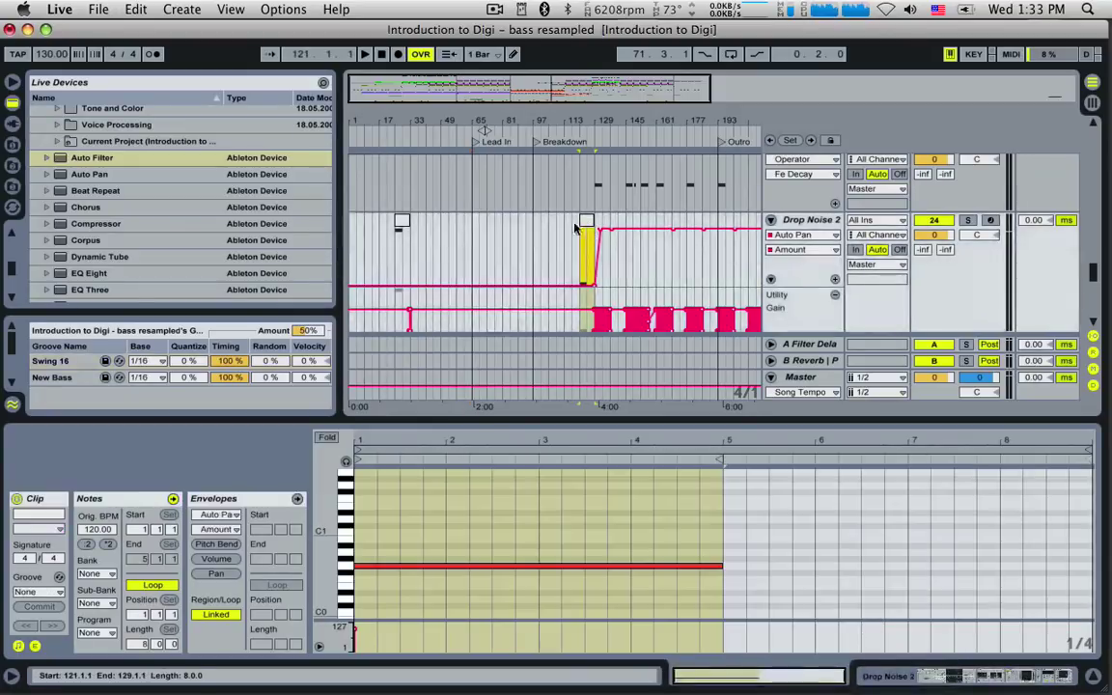
left_click(403, 226)
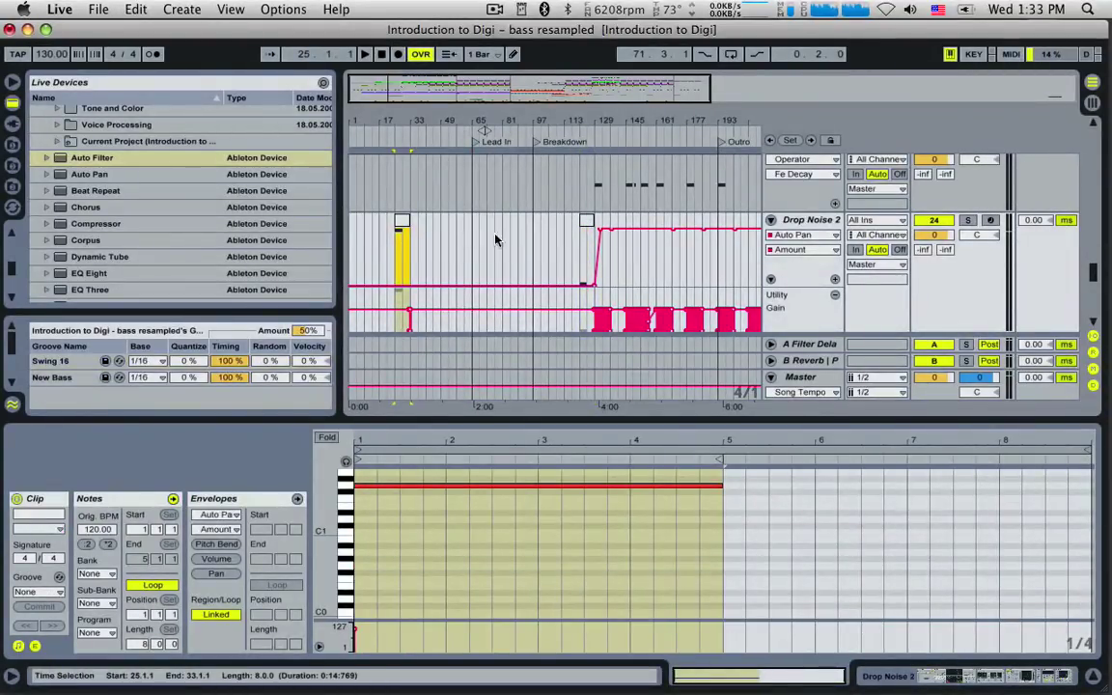
left_click(459, 238)
key("super+v")
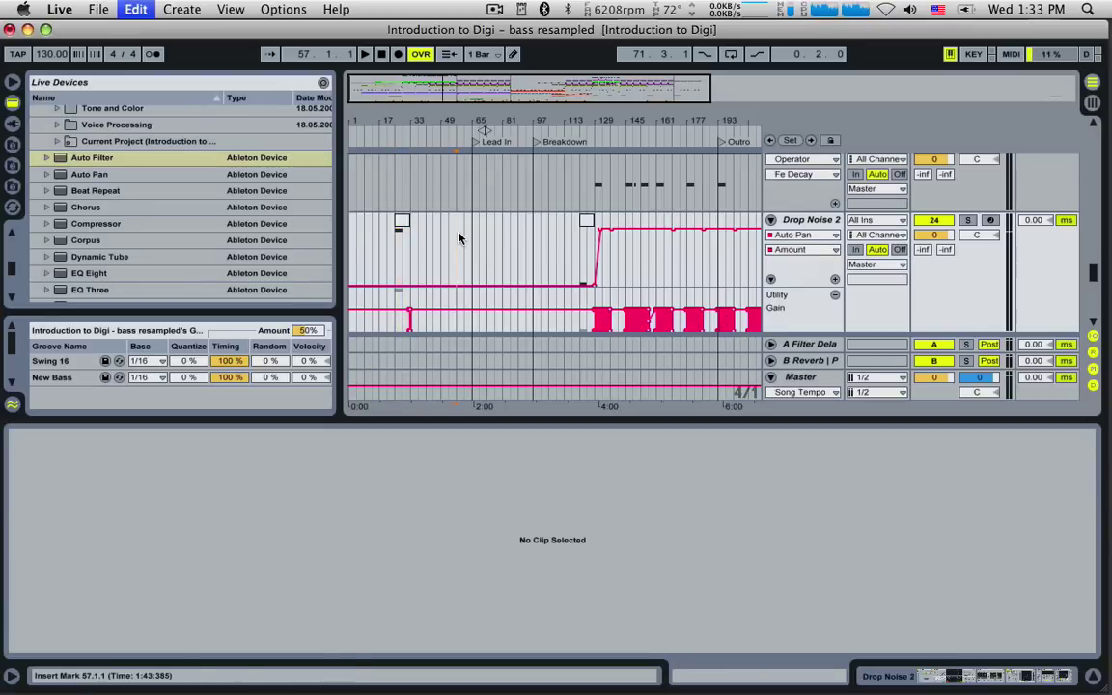
left_click(453, 138)
mouse_move(450, 92)
left_mouse_down()
mouse_move(451, 108)
mouse_move(437, 108)
left_mouse_up()
scroll(519, 217, "down", 5)
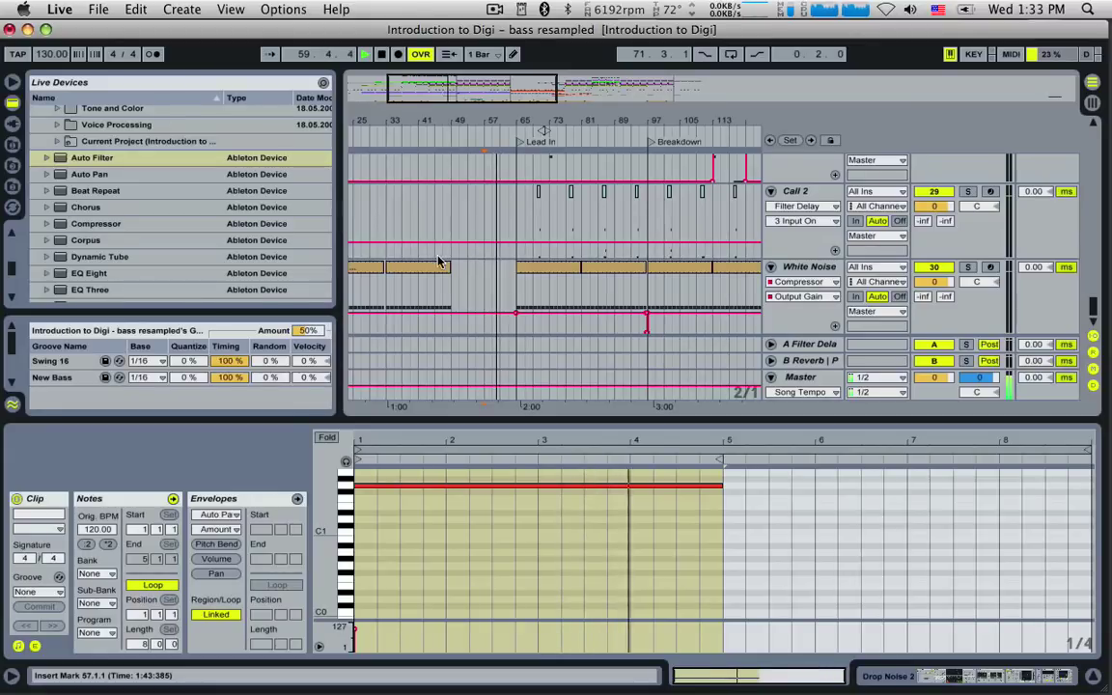
left_click(432, 273)
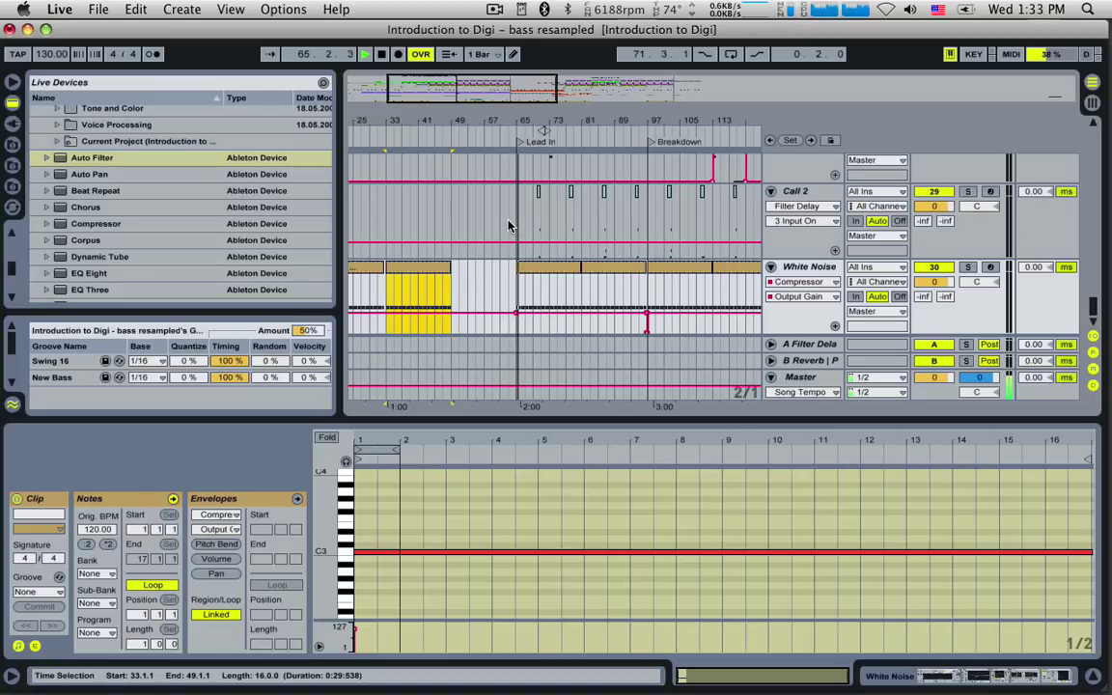
Replace the Drop Noise 2 clip at 57.1.1 with a copy of the clip at 121.1.1.
scroll(509, 226, "up", 8)
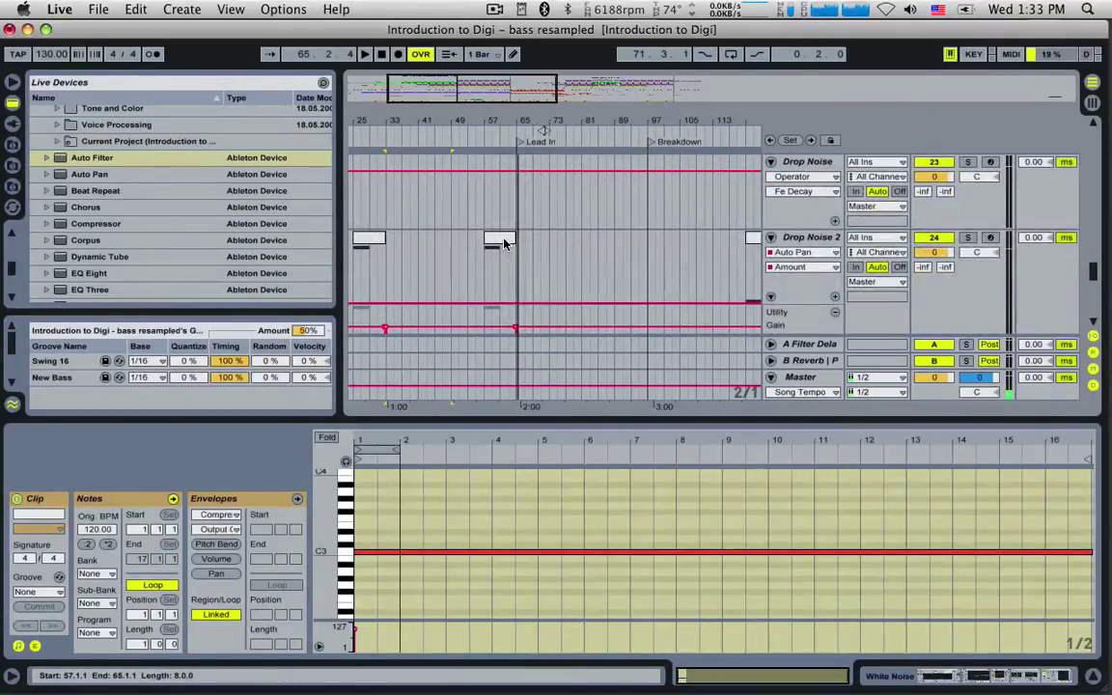
left_click(503, 243)
key("Delete")
left_click(751, 241)
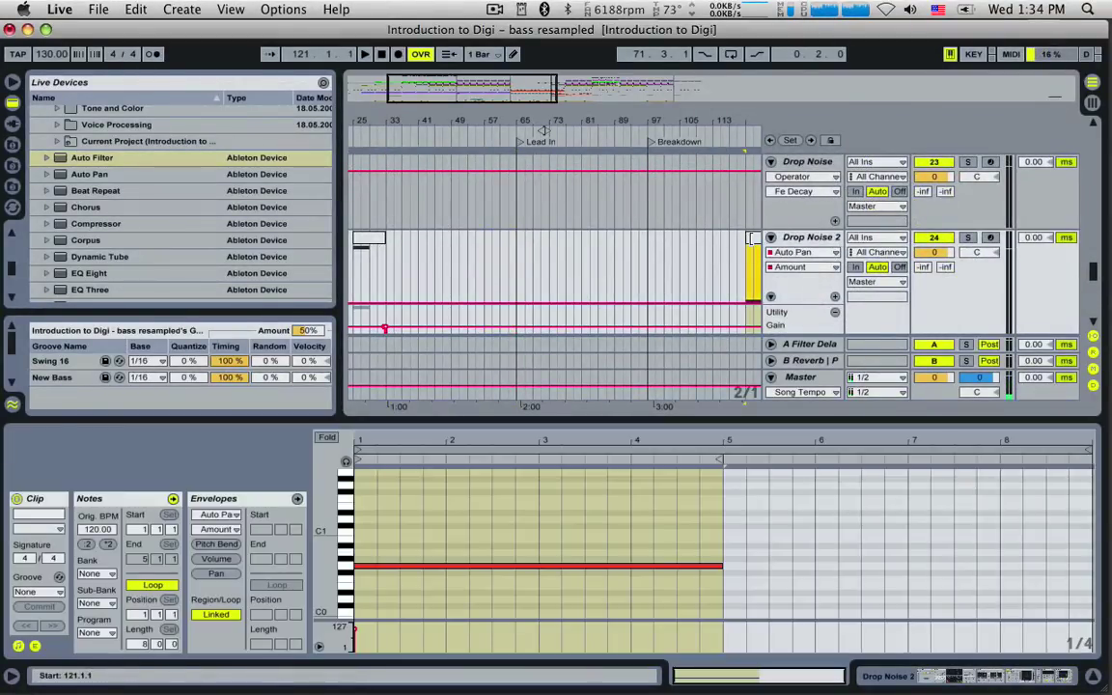
left_click(492, 257)
key("ctrl+v")
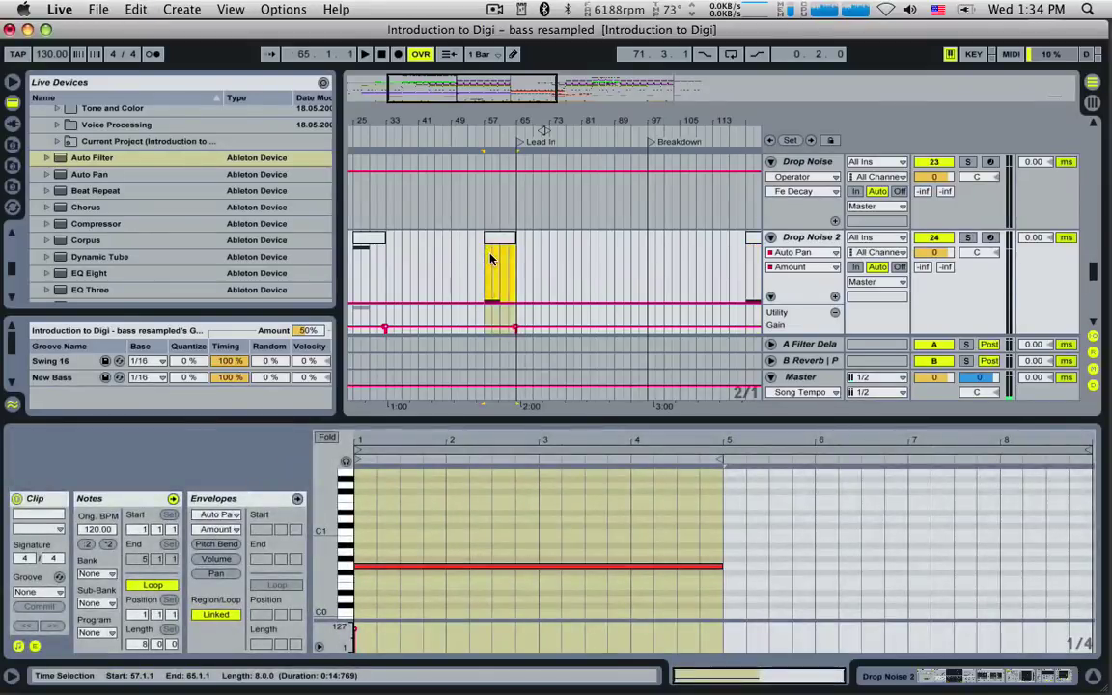
Split the Kick clip at 63.1.1 so the bar before the fill is a separate clip, and open its notes.
scroll(490, 259, "down", 4)
scroll(490, 259, "up", 8)
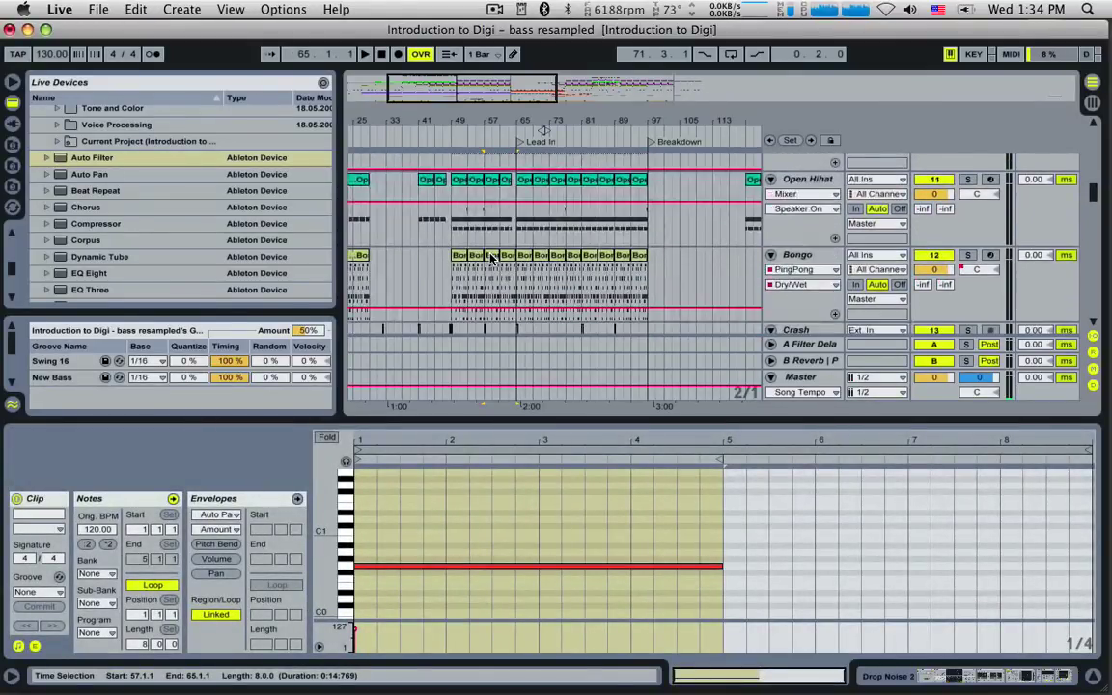
left_click_drag(490, 98, 516, 223)
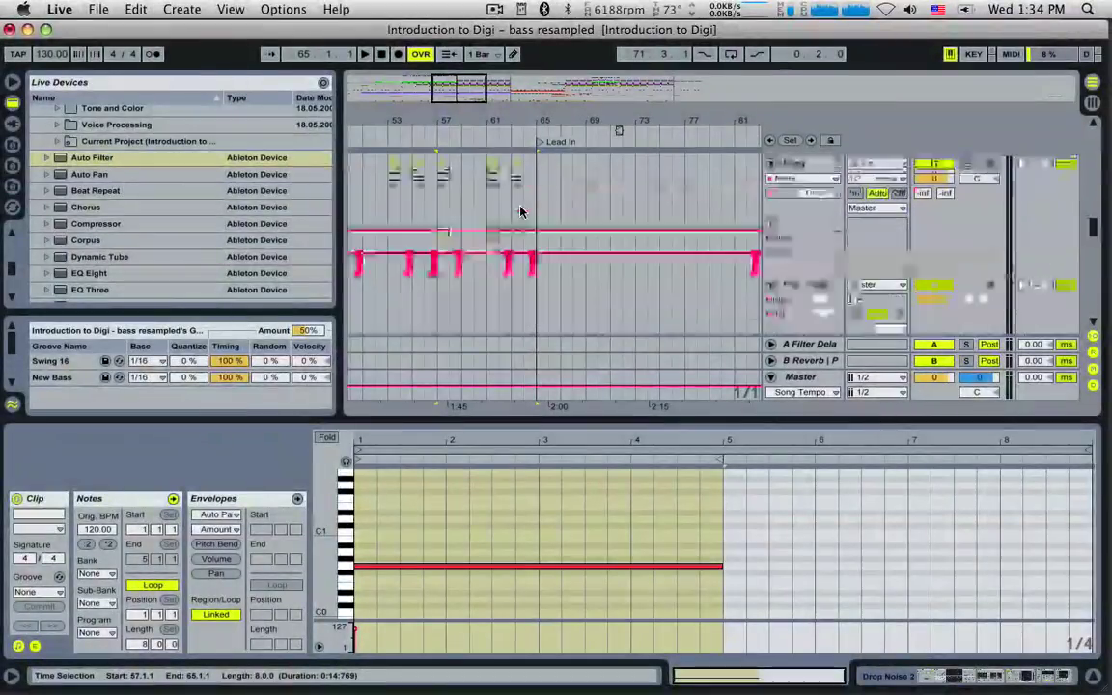
scroll(522, 211, "down", 5)
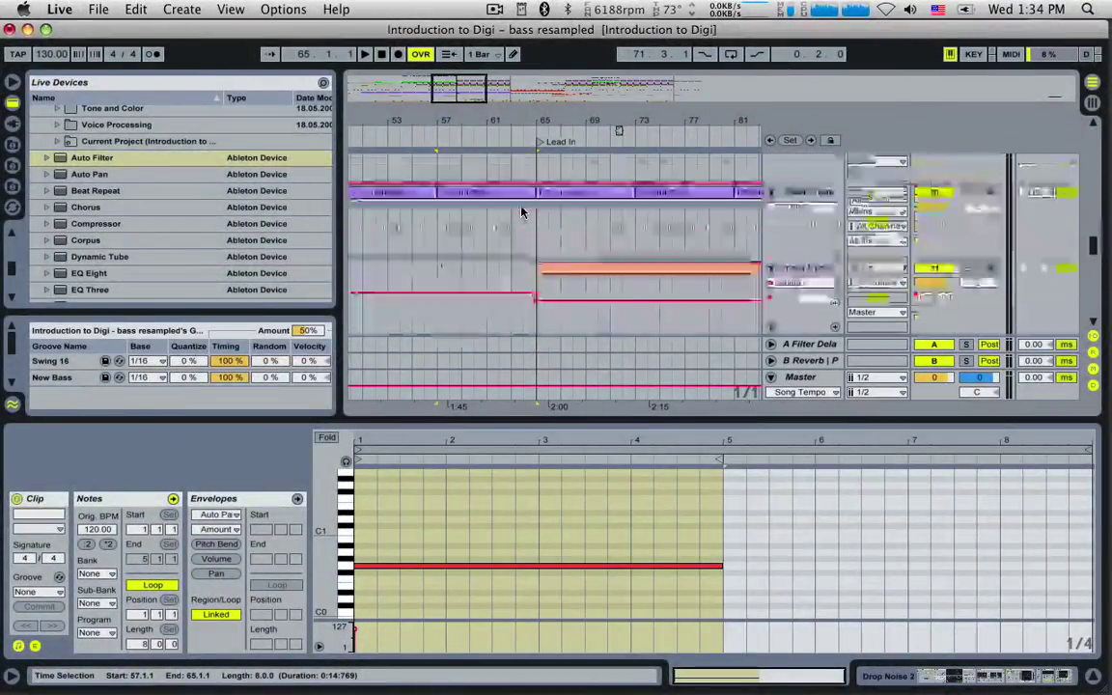
scroll(521, 210, "down", 6)
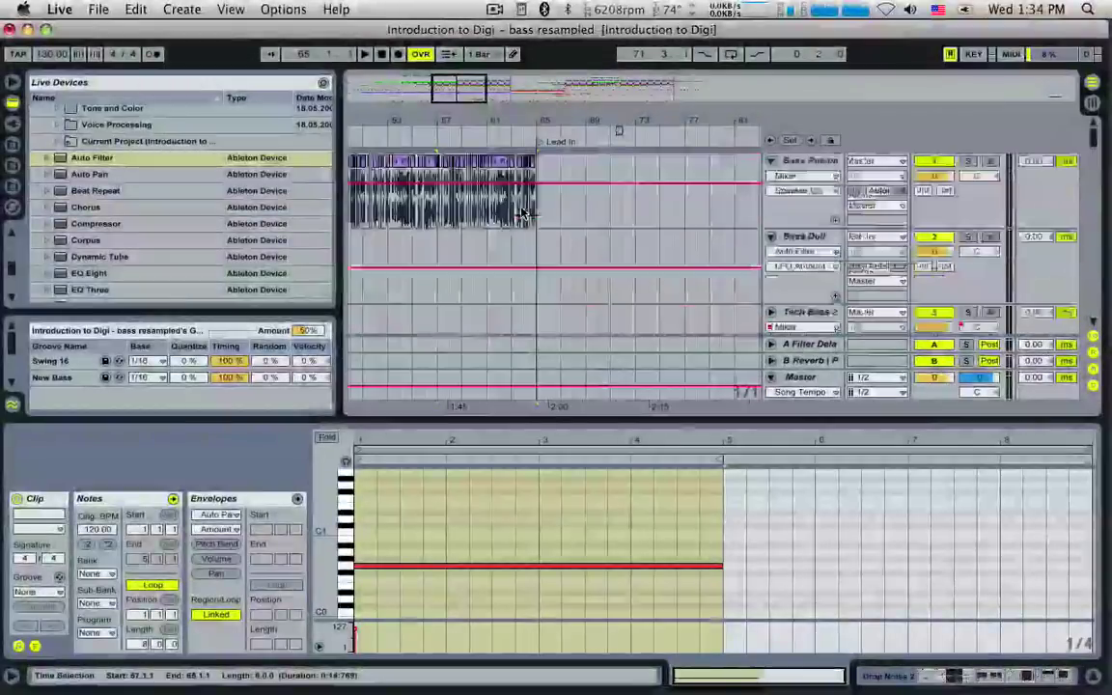
scroll(523, 217, "down", 6)
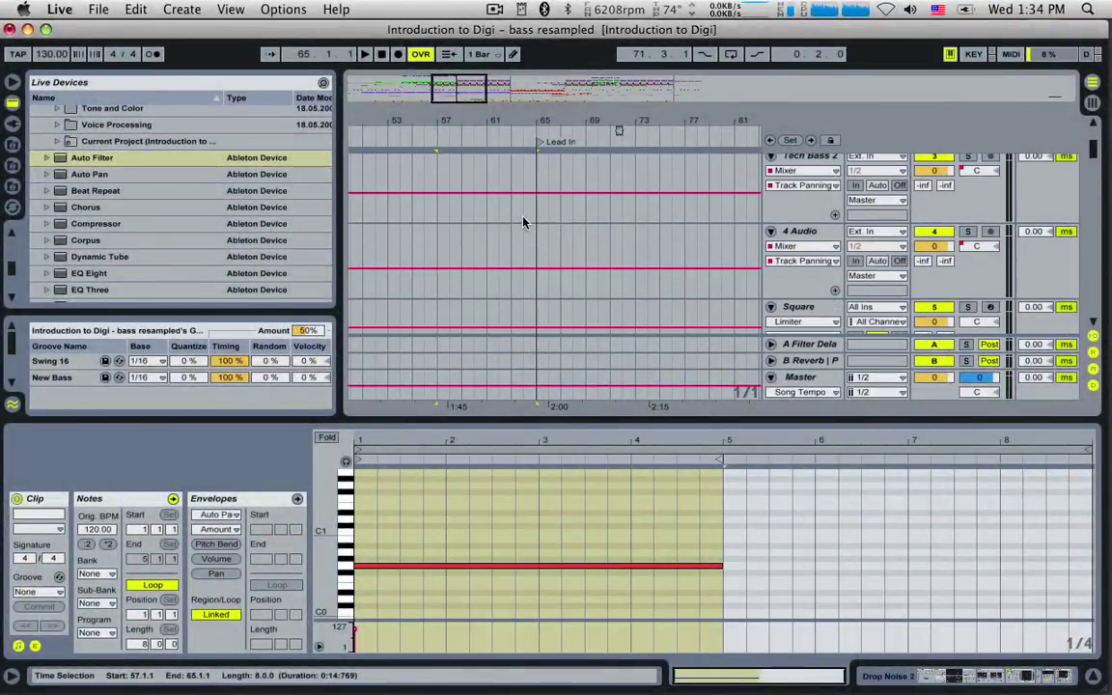
scroll(524, 222, "down", 6)
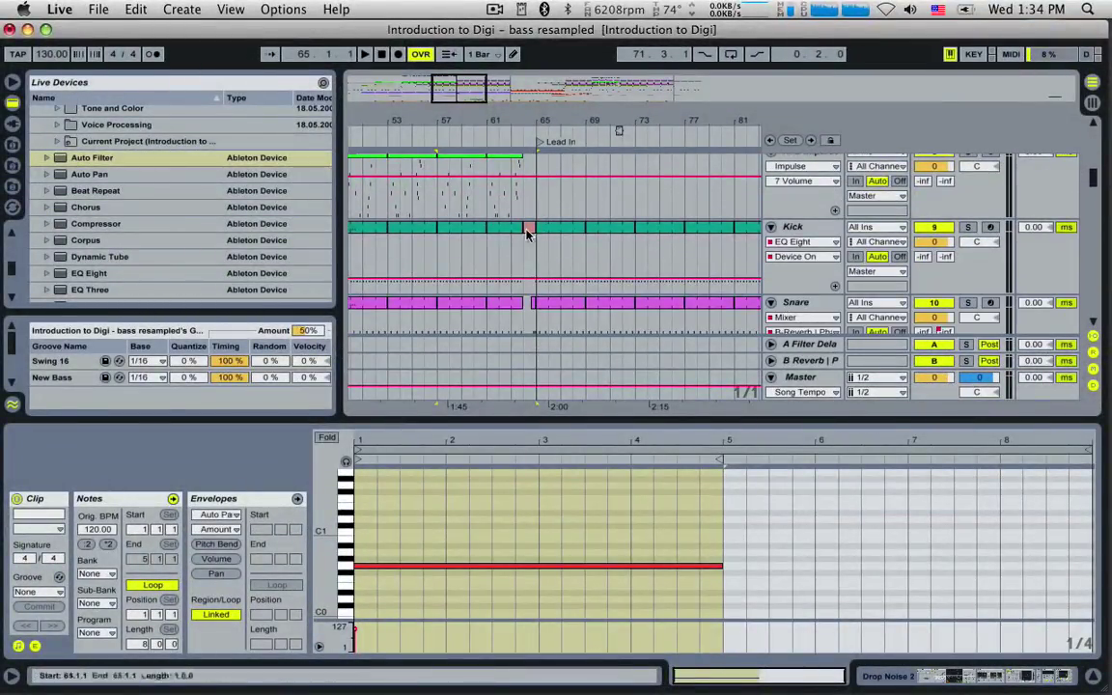
left_click(512, 251)
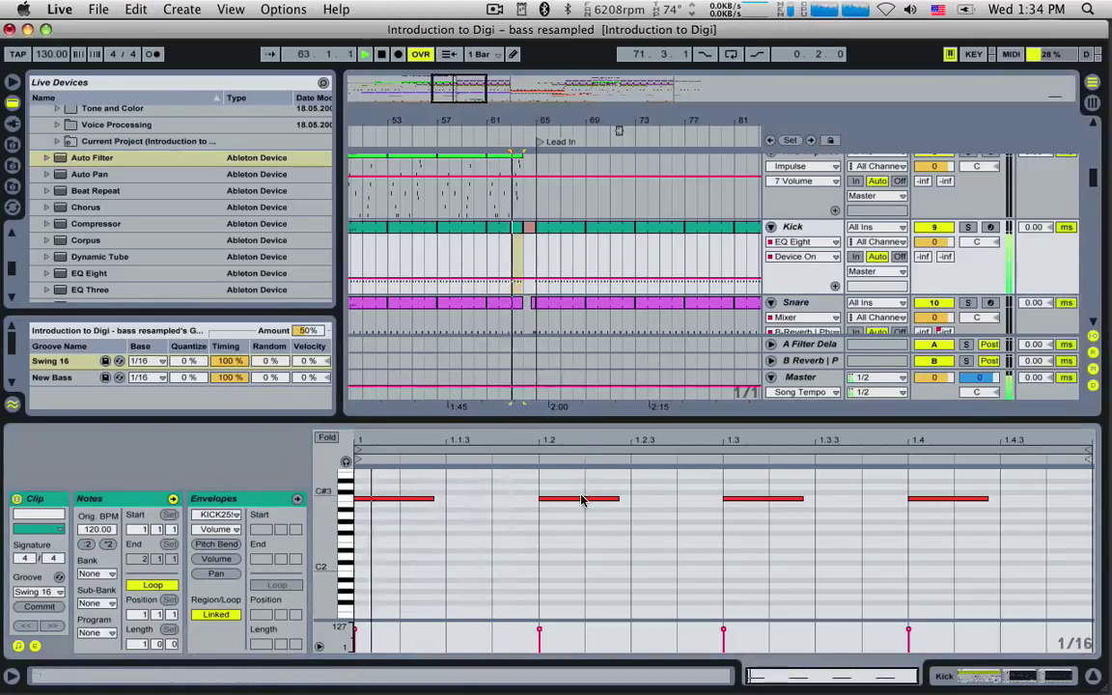
Move the bar 63 Kick note at 1.2 to 1.1.4, copy it to 1.2.3 and 1.3.2, and play the pattern.
left_click(551, 499)
key("Left")
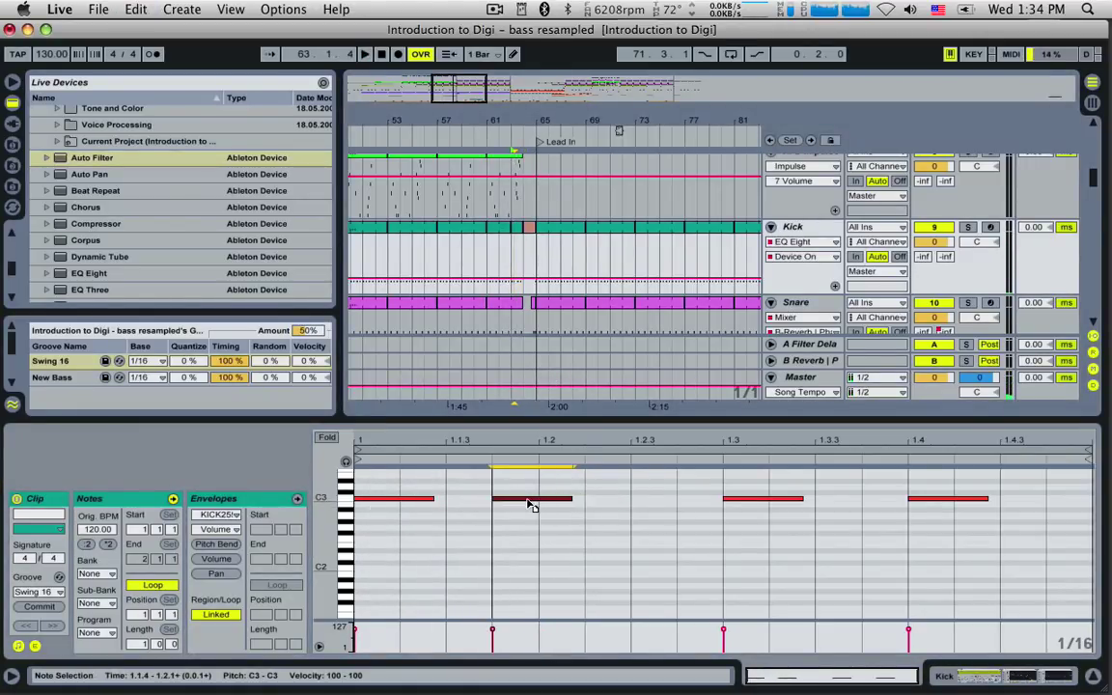
left_click_drag(529, 507, 760, 504)
key("space")
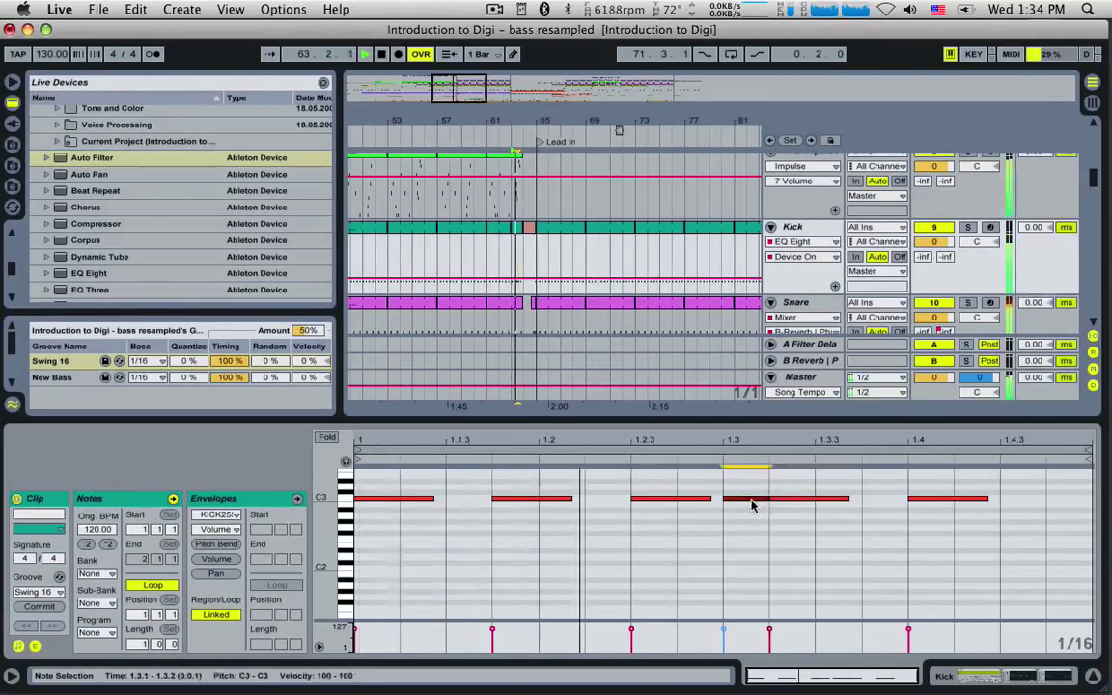
Add short notes to the bar 64 Kick clip: G2 at 1.1.1, B1 at 1.1.2 and G#0 at 1.1.3.
left_click(530, 228)
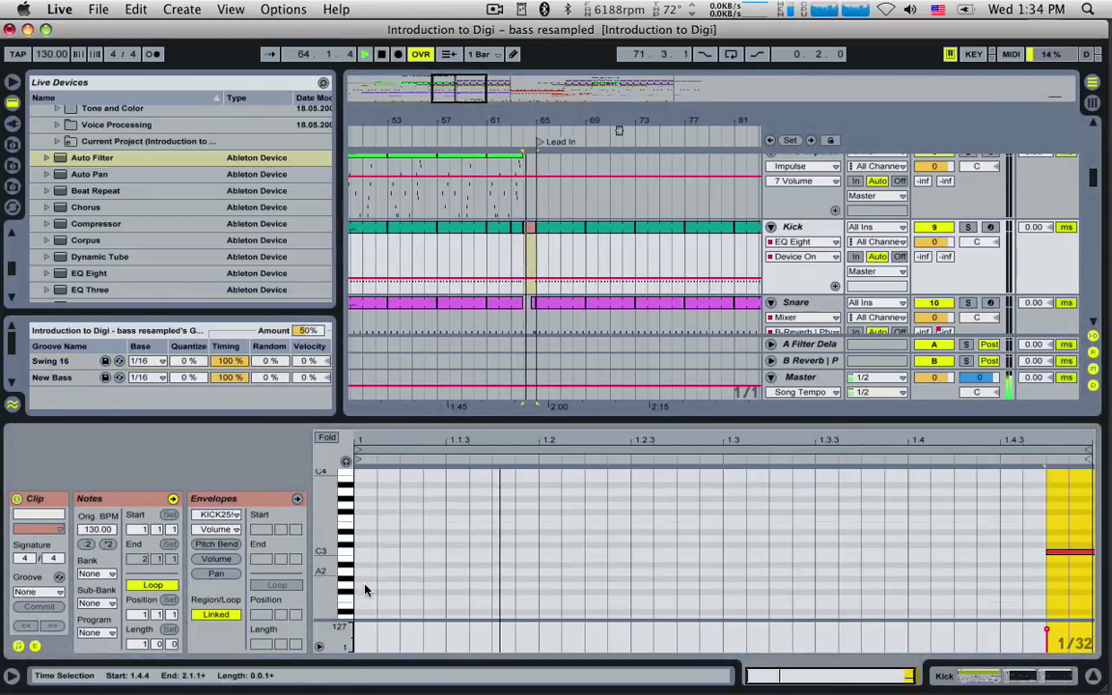
left_click(366, 586)
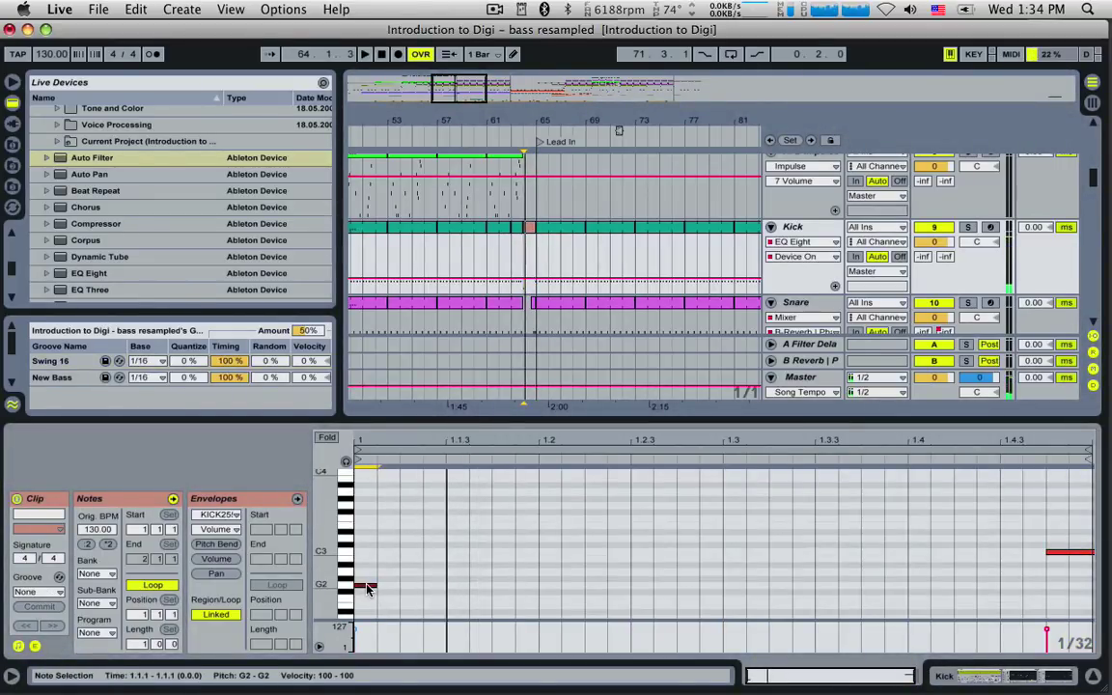
scroll(371, 499, "down", 4)
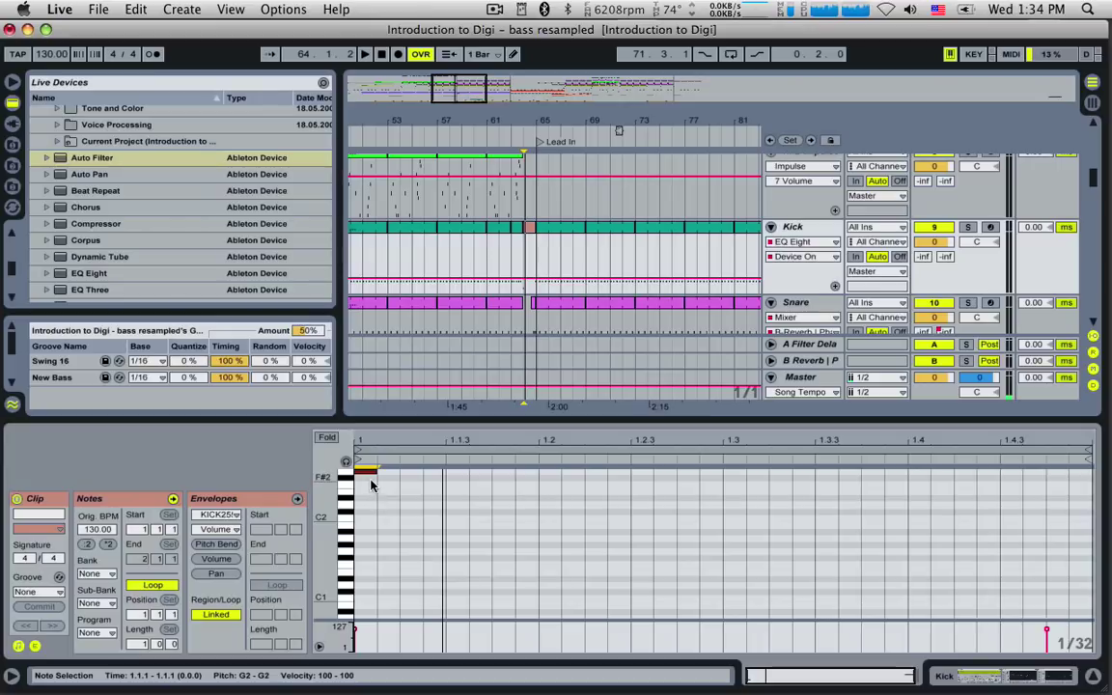
scroll(372, 486, "up", 1)
double_click(411, 540)
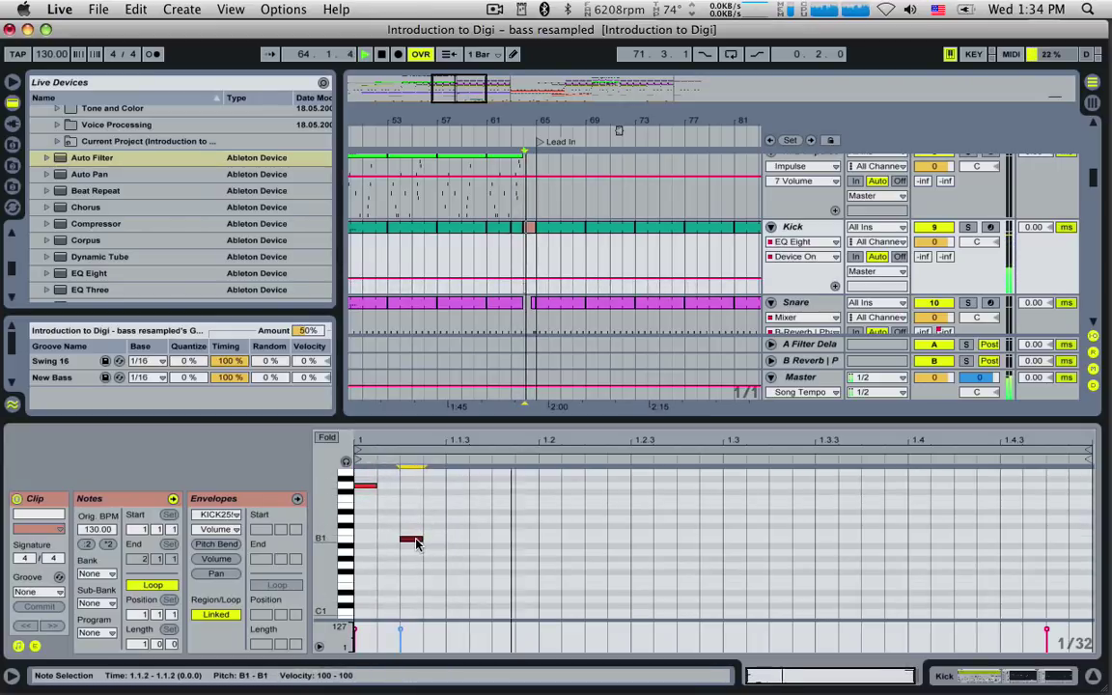
double_click(452, 607)
scroll(462, 575, "down", 2)
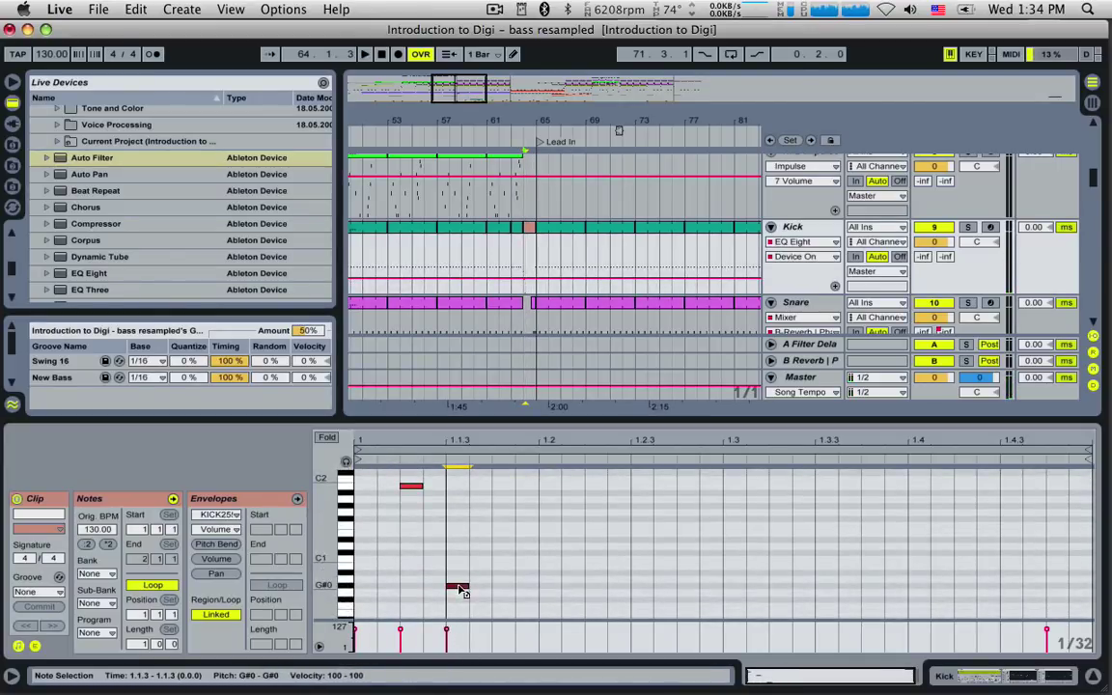
Raise the Kick note at 1.1.3 to F#1, extend it to about 1.2, and play the fill.
key("space")
left_click_drag(469, 593, 497, 543)
scroll(531, 600, "up", 1)
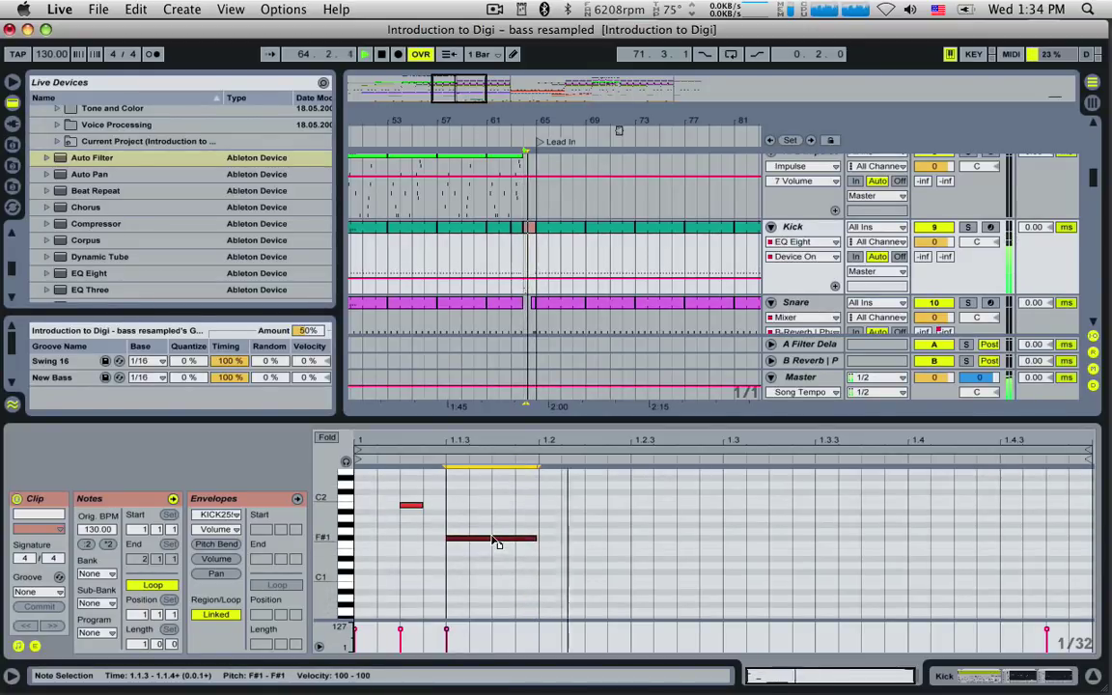
Copy the three opening notes of the bar 64 Kick clip as a group to 1.2 and 1.3.
scroll(497, 544, "up", 4)
key("space")
left_click_drag(358, 514, 476, 640)
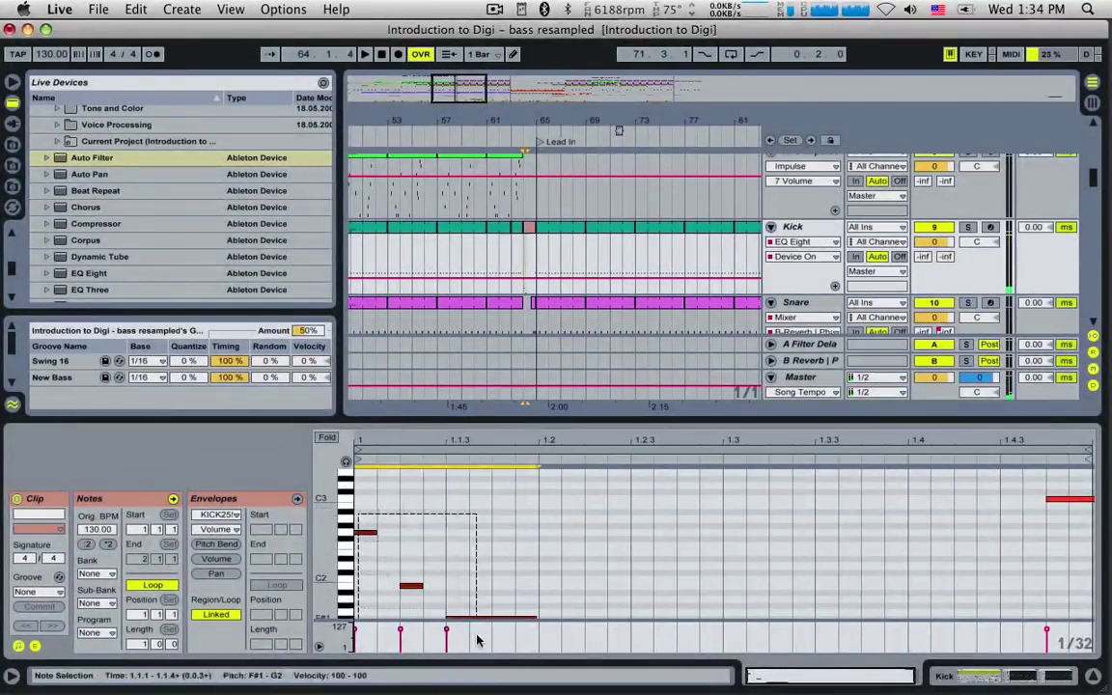
left_click_drag(375, 540, 733, 543)
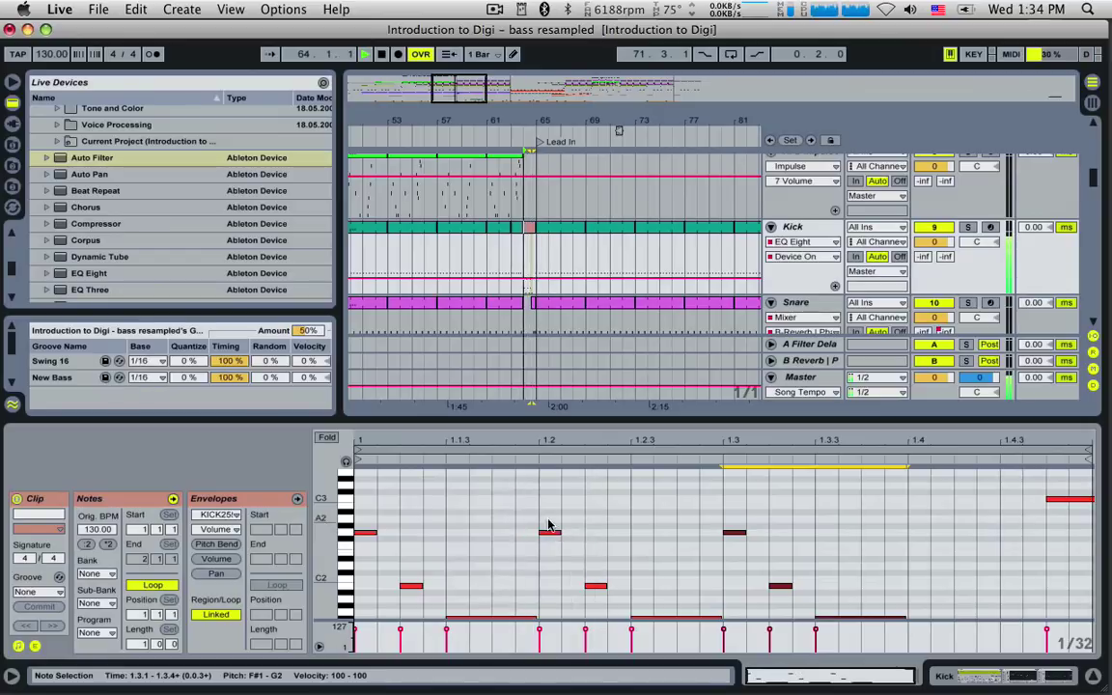
Delete the two short notes from each copied group, keeping the long F#1 notes at 1.2.3 and 1.3.3.
left_click_drag(547, 525, 598, 589)
key("Delete")
left_click_drag(362, 579, 705, 591)
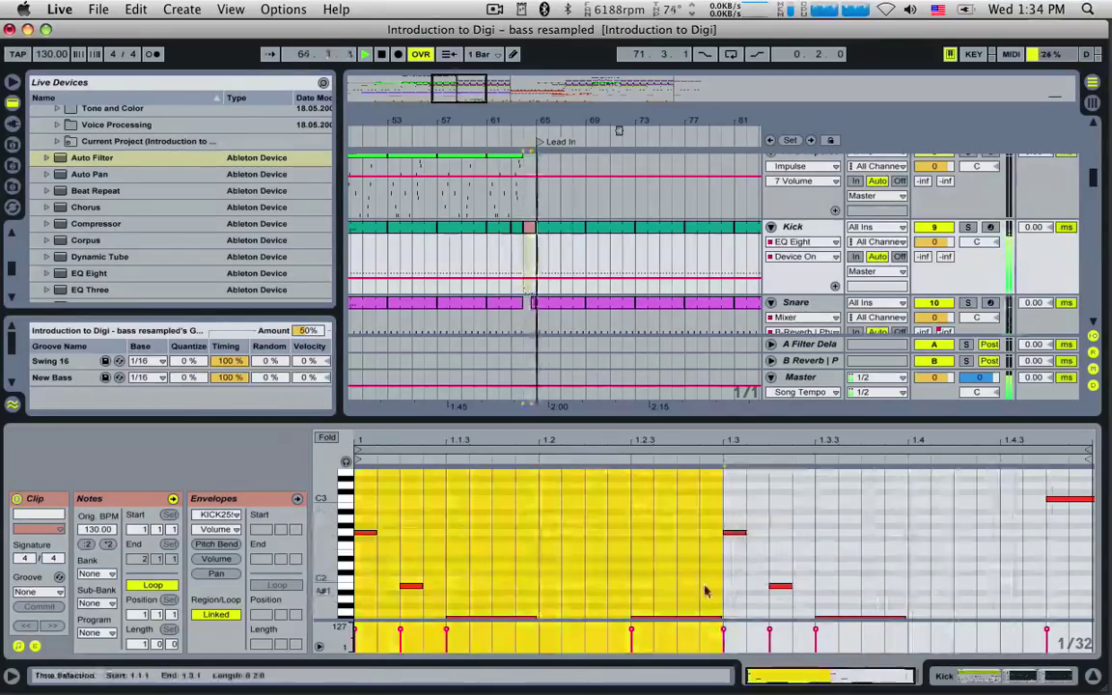
left_click_drag(720, 521, 784, 595)
key("Delete")
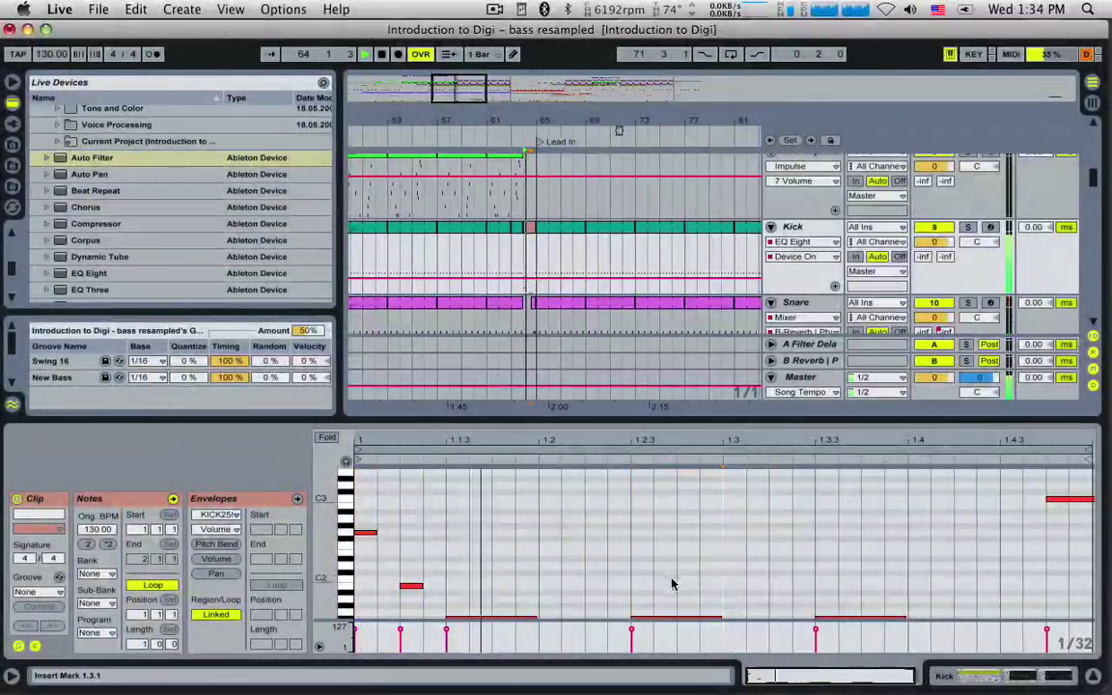
Rearrange the copied Kick notes into short hits at G3 on 1.2.2 and C3 on 1.3.1 plus a long D#2 on 1.4, and play from 57.1.1.
left_click_drag(665, 618, 740, 557)
left_click(653, 537)
key("space")
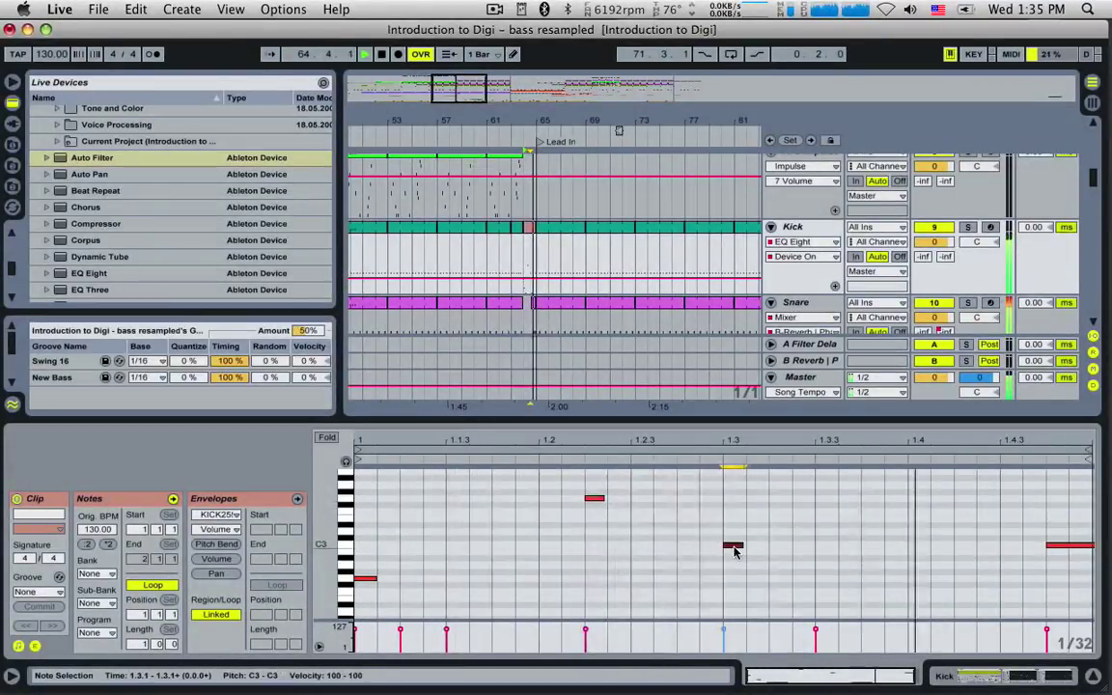
scroll(736, 549, "down", 5)
left_click_drag(862, 545, 956, 490)
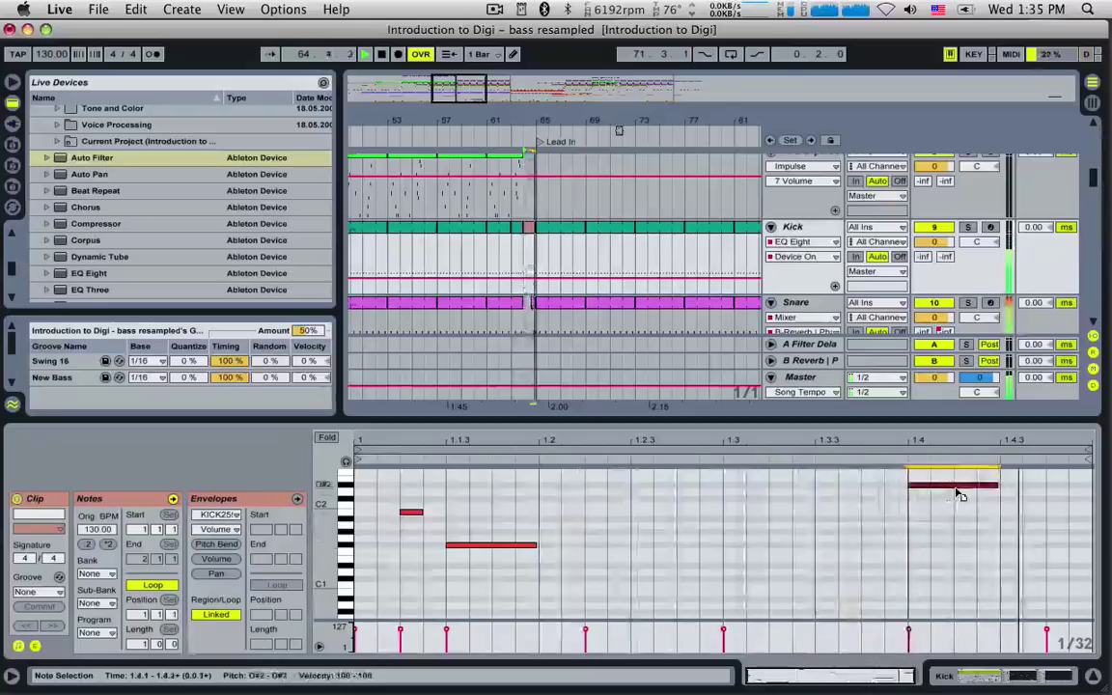
left_click(433, 257)
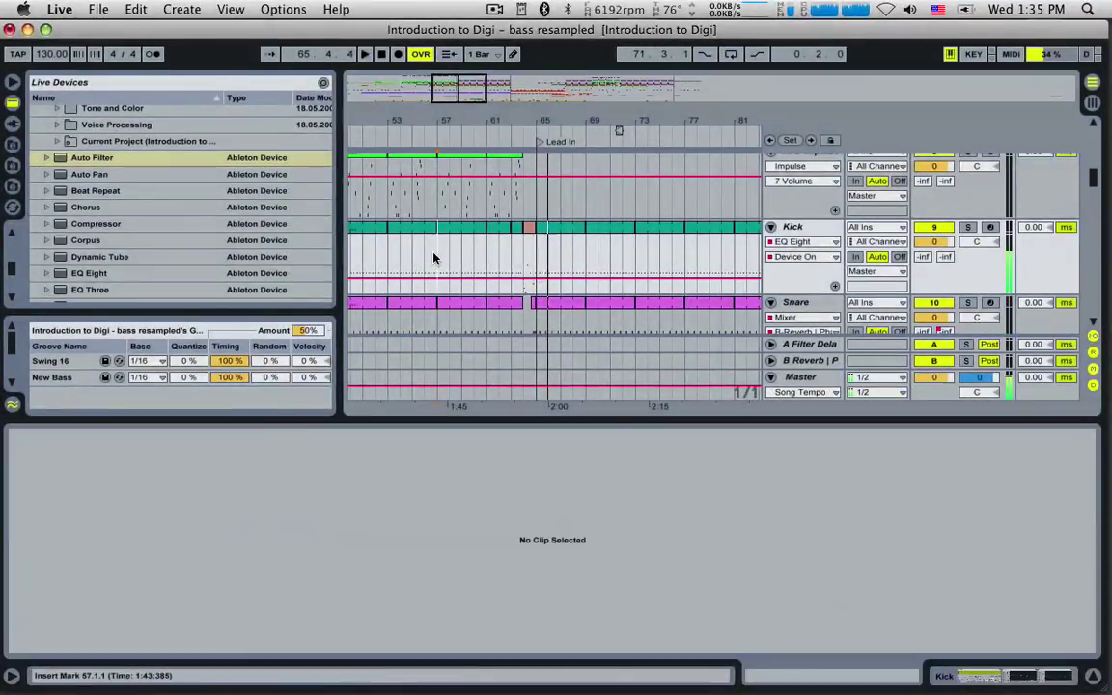
key("space")
Insert a four-bar MIDI clip on the White Noise track from 61.1.1 to 65.1.1, with one C3 note filling its whole length.
scroll(446, 265, "down", 5)
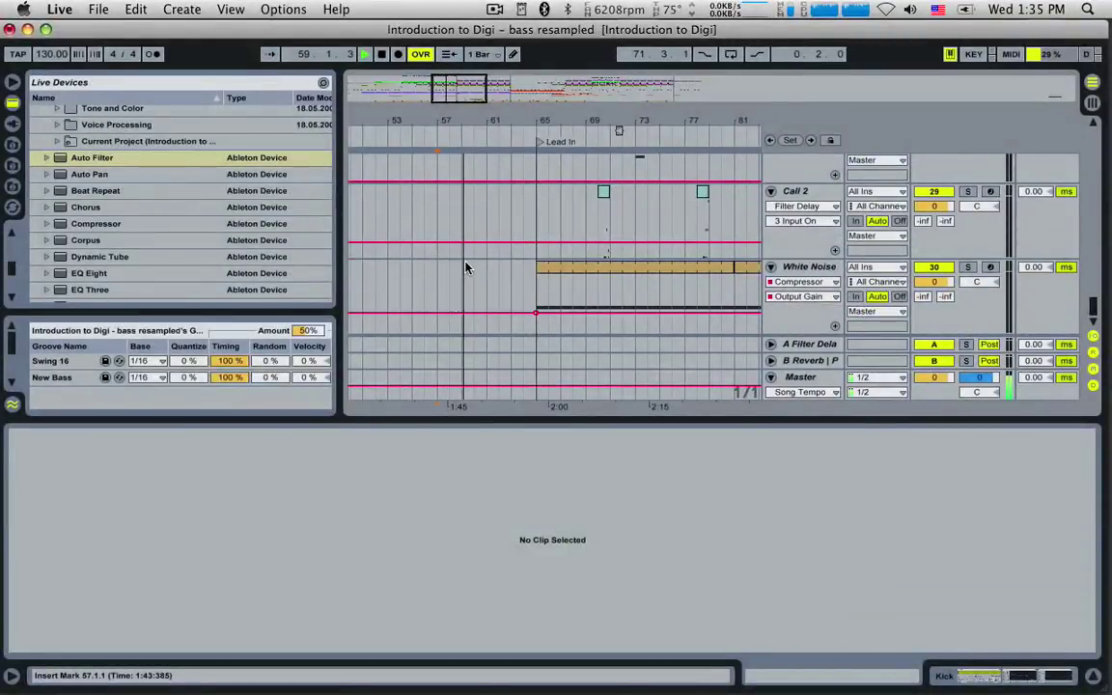
left_click_drag(488, 274, 534, 279)
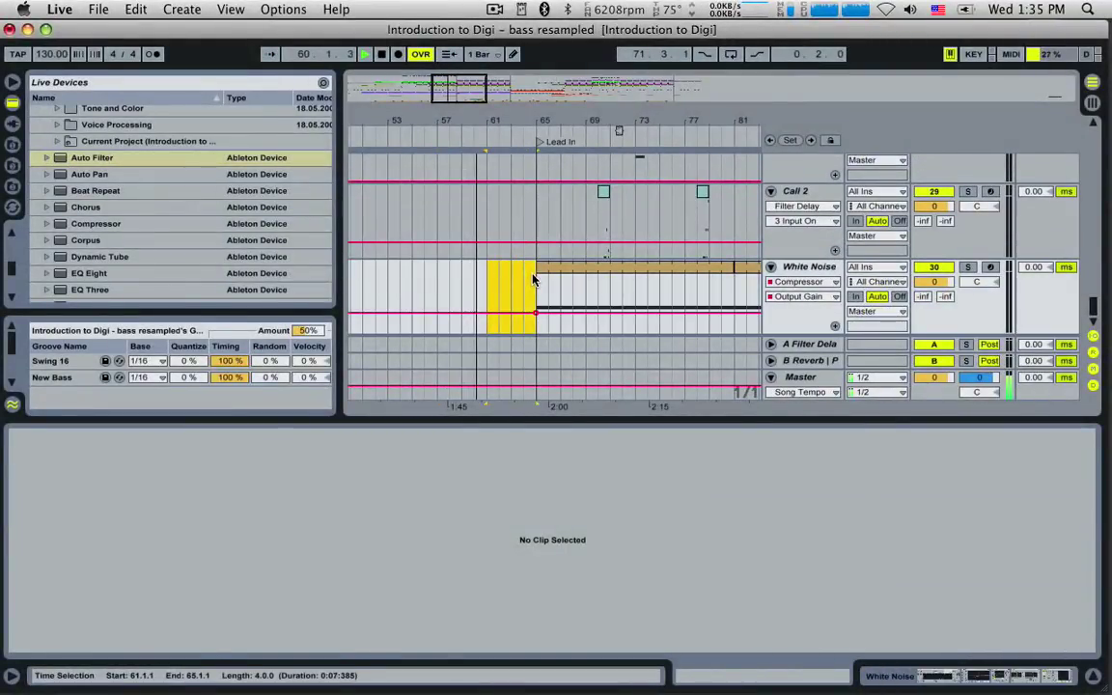
key("super+shift+m")
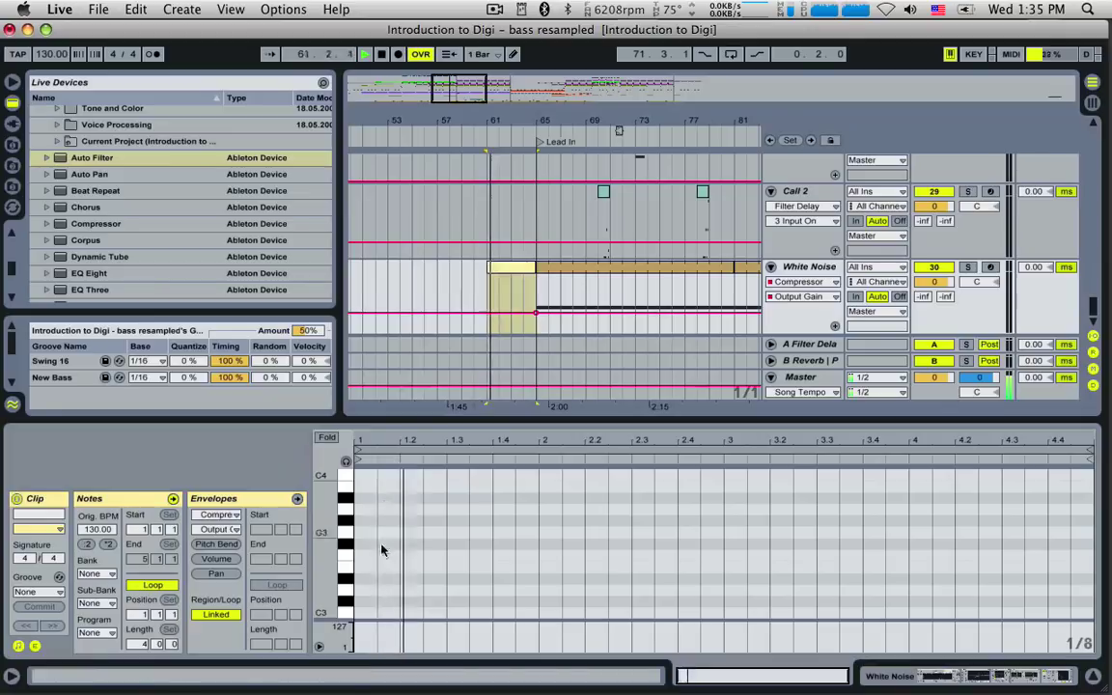
left_click(381, 552)
double_click(365, 612)
left_click_drag(372, 612, 1091, 596)
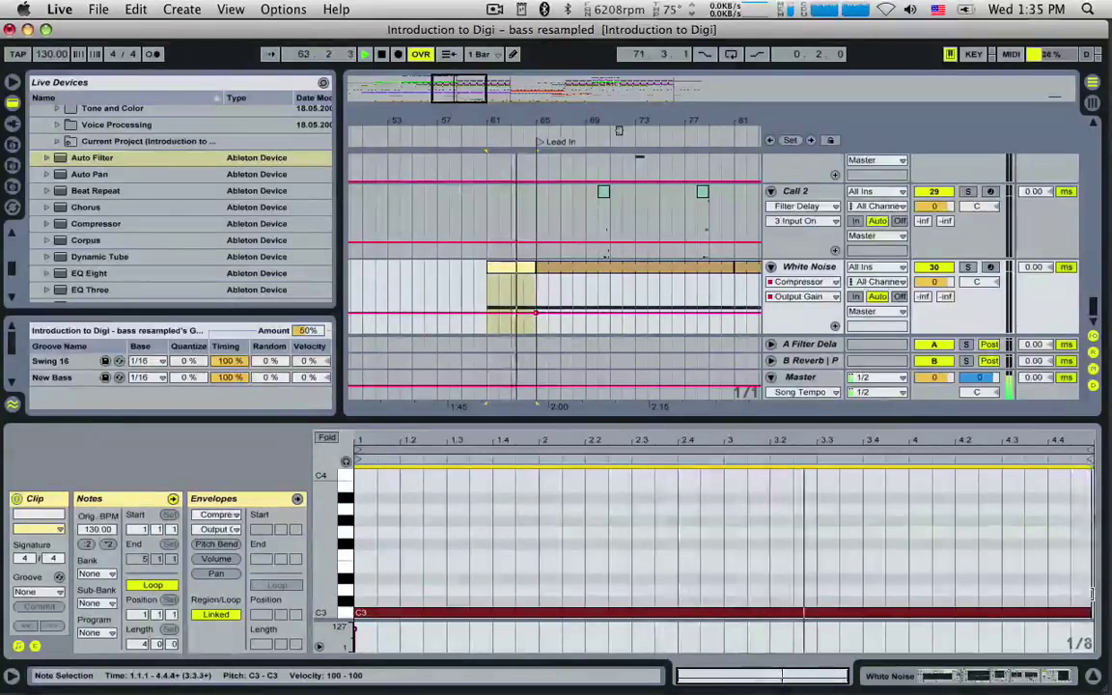
Show White Noise's Auto Filter Frequency automation and draw an upward curve from 61.1.1 to 65.1.1 that steepens toward the end.
left_click(501, 288)
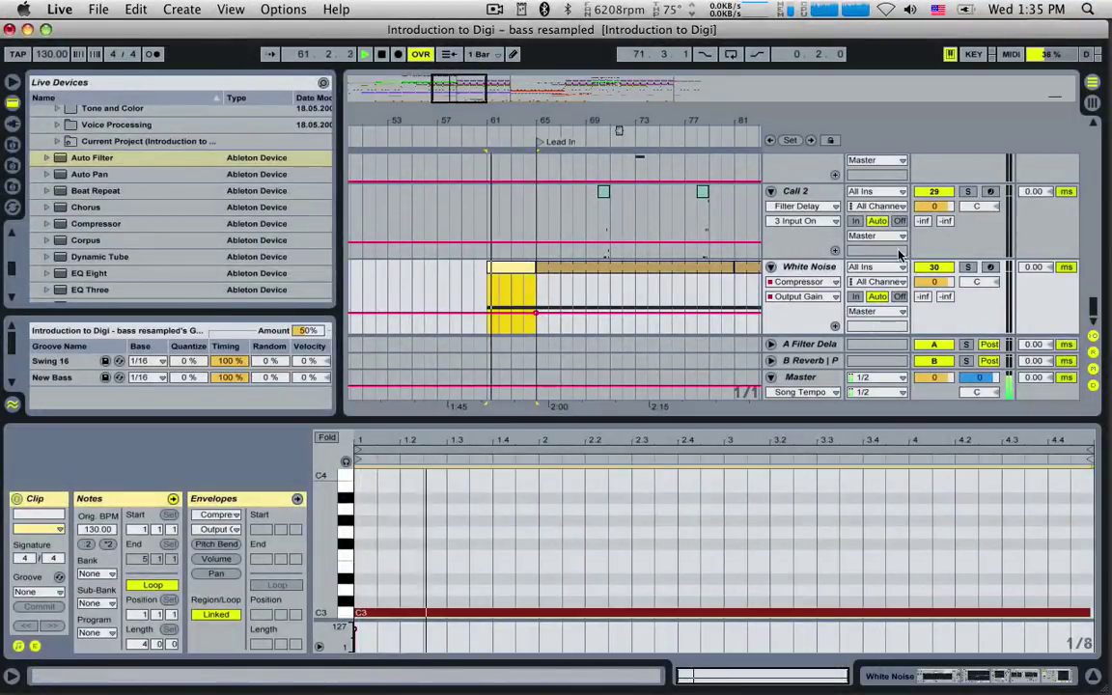
left_click(807, 267)
scroll(855, 612, "right", 10)
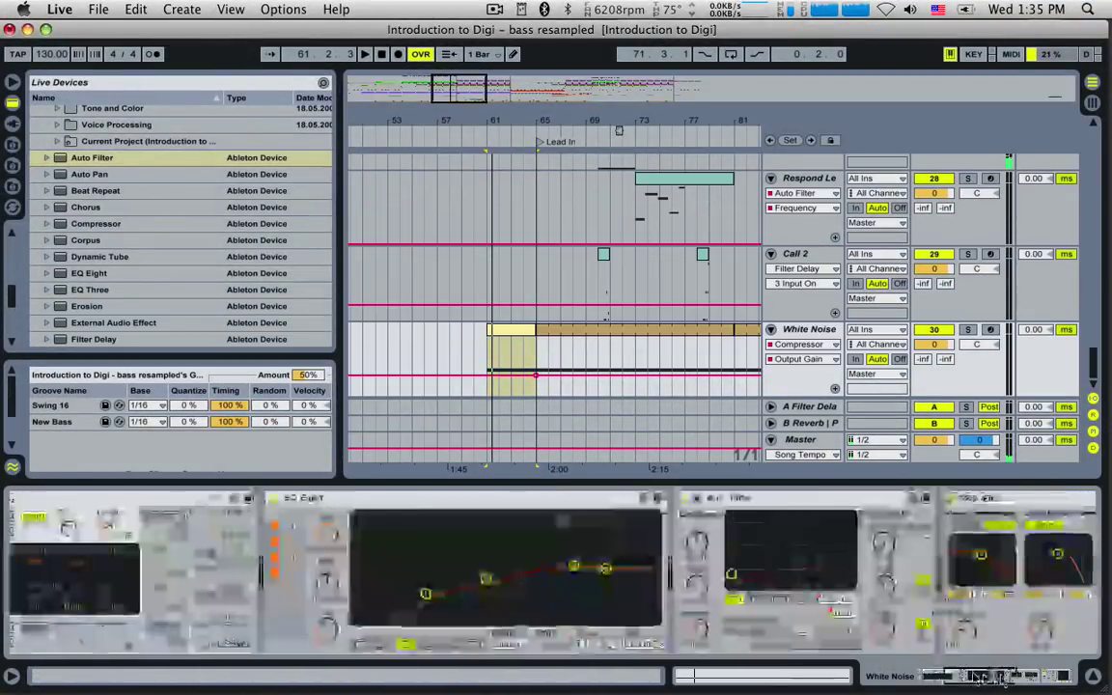
key("space")
left_click(348, 599)
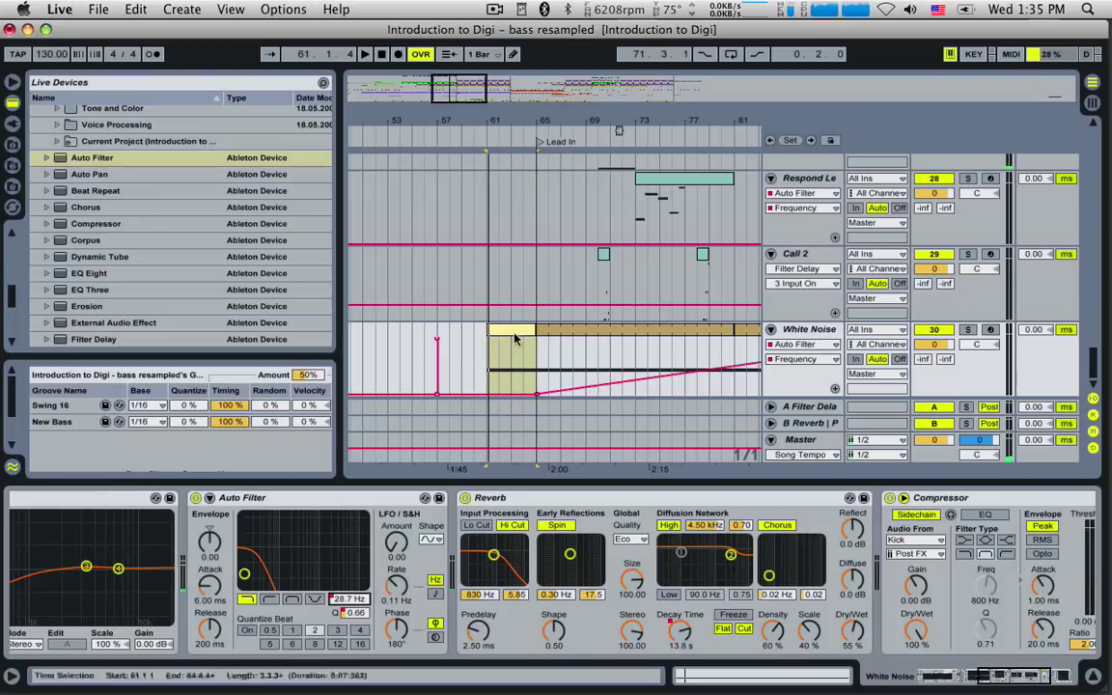
key("space")
left_click_drag(491, 353, 537, 355)
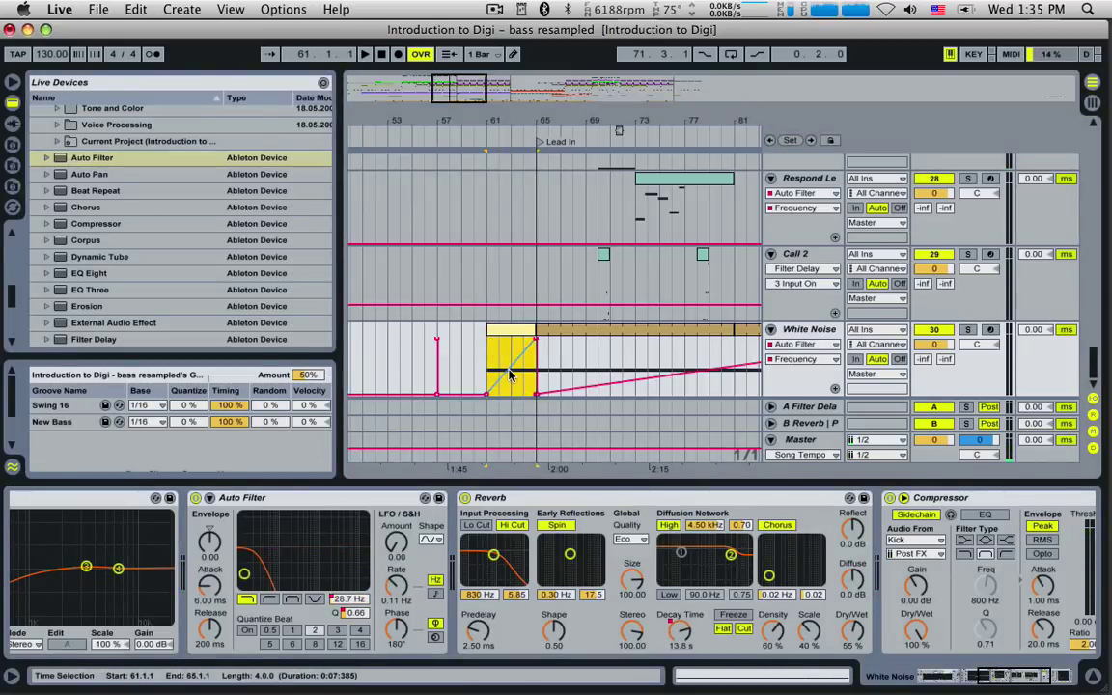
left_click(512, 375)
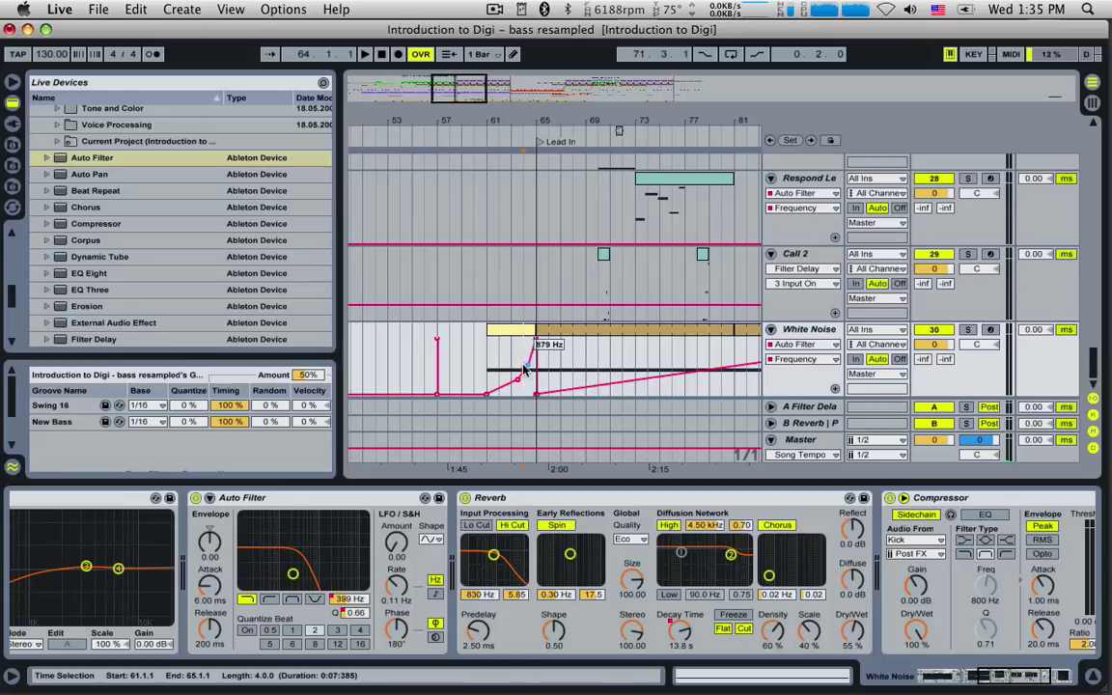
Play the build-up, then straighten the filter frequency ramp from 61.1.1 to 65.1.1, raise its starting point, and replay it.
left_click(493, 391)
key("space")
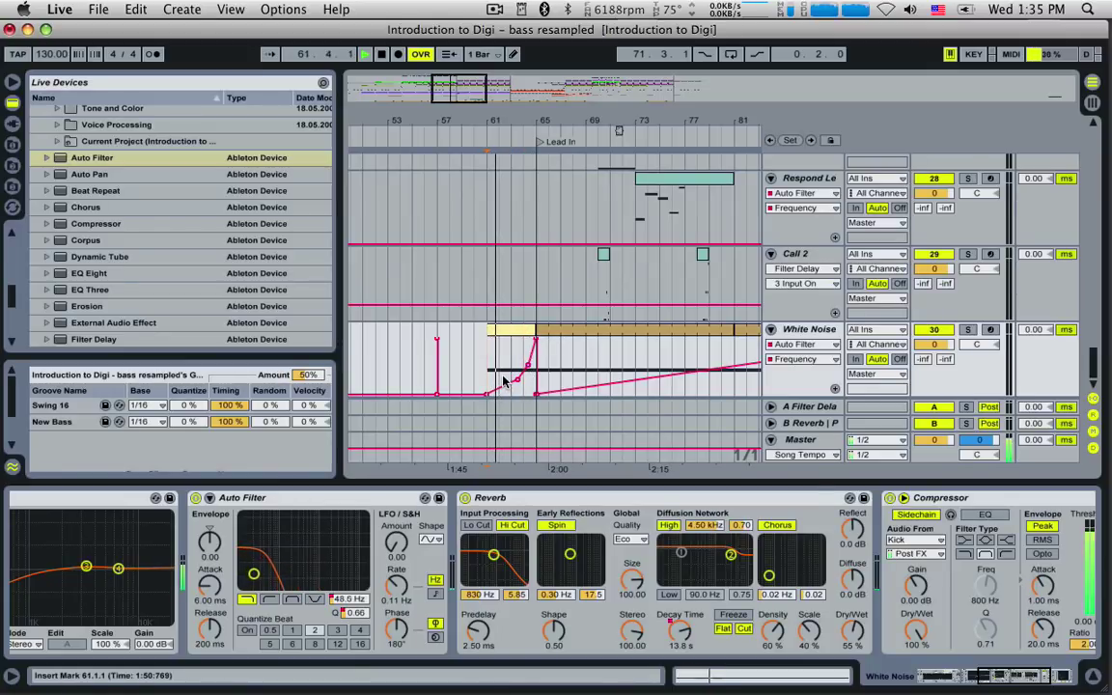
left_click_drag(519, 378, 531, 361)
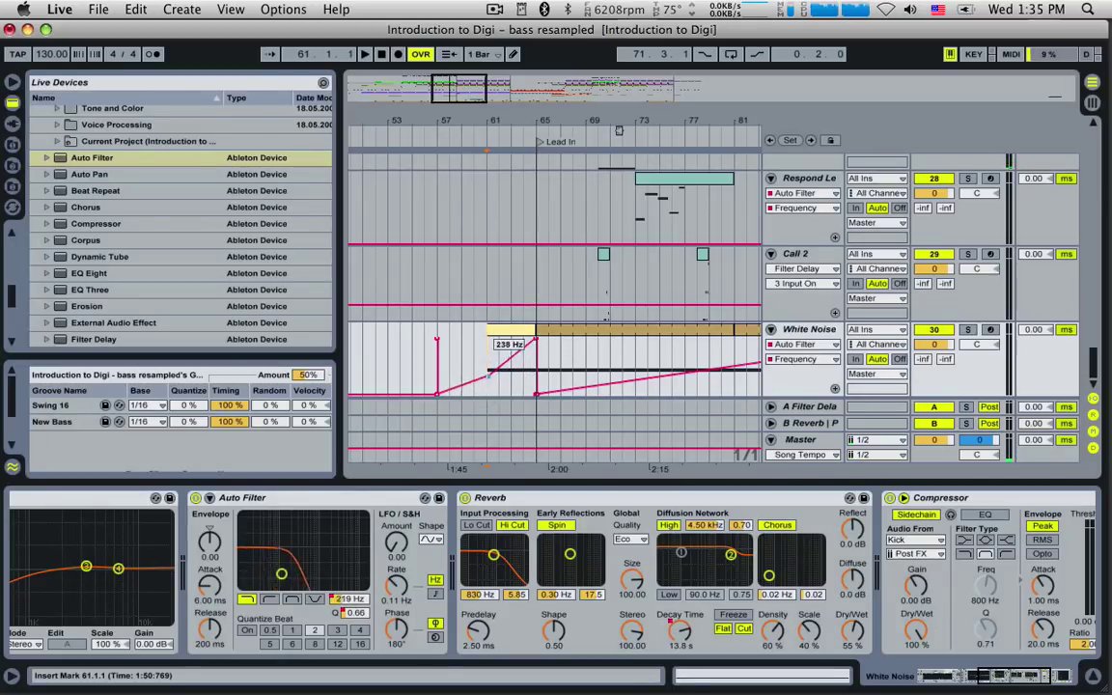
key("space")
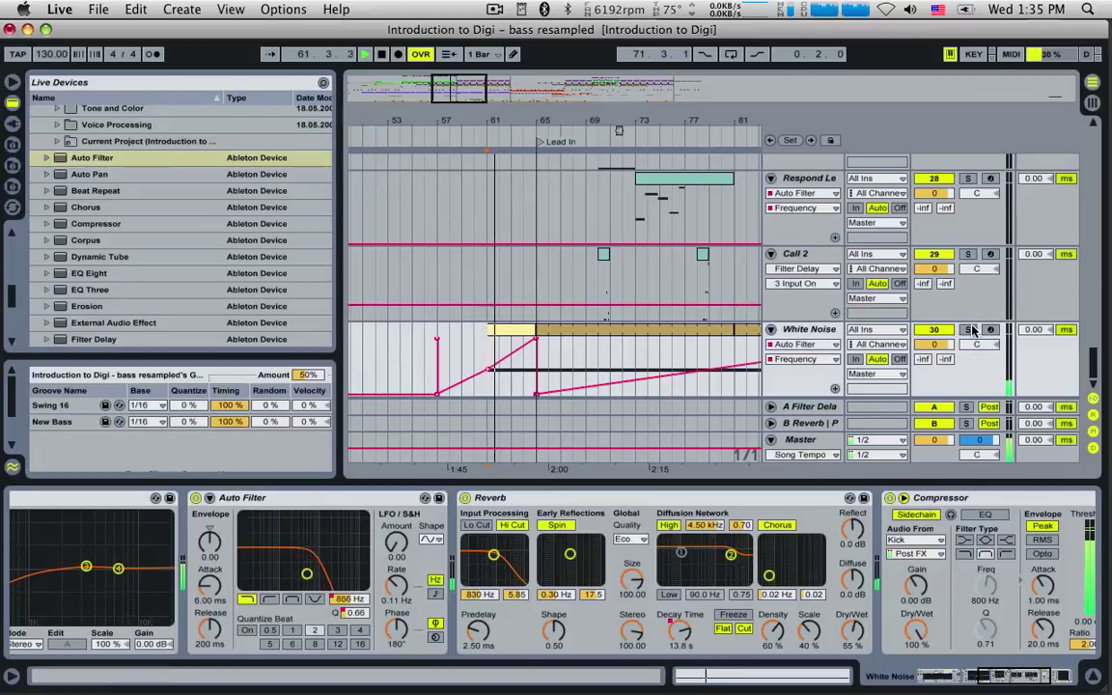
Show White Noise's Compressor Output Gain automation, raise it between 61.1.1 and 65.1.1, and play the build-up.
left_click(990, 687)
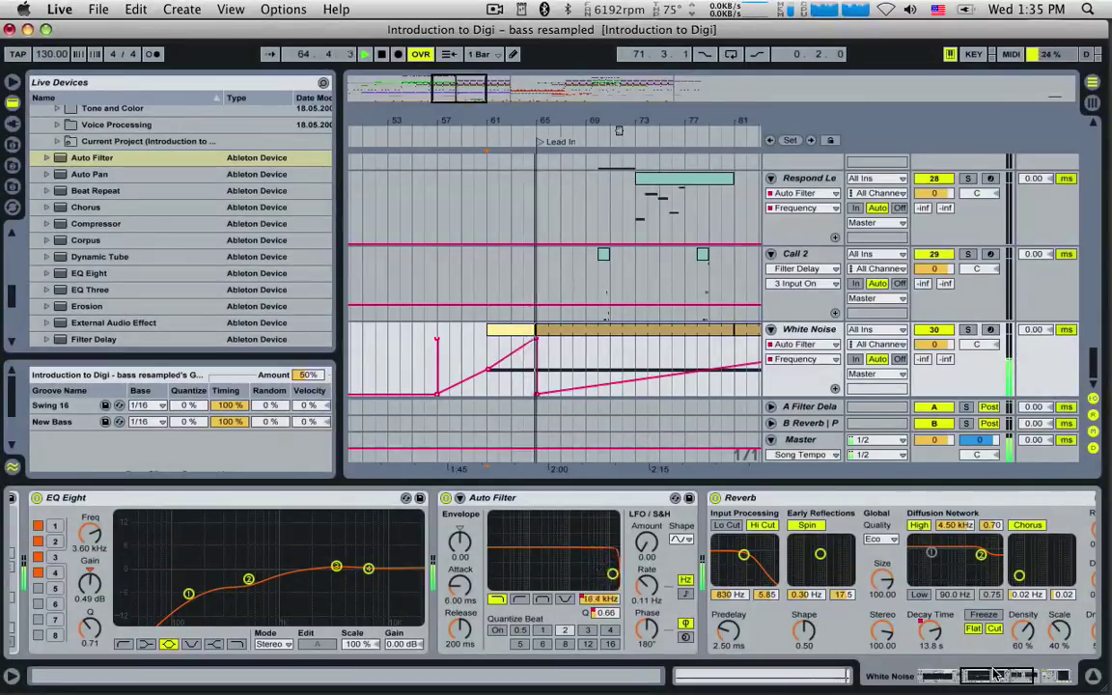
left_click(997, 674)
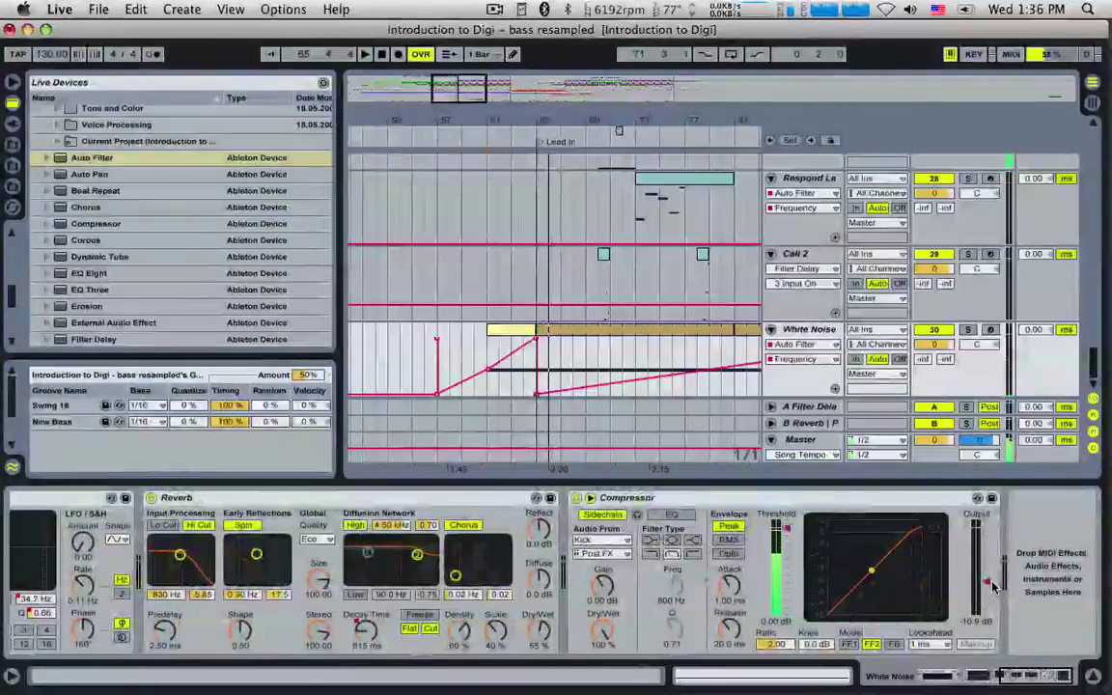
left_click(994, 587)
left_click_drag(491, 354, 535, 364)
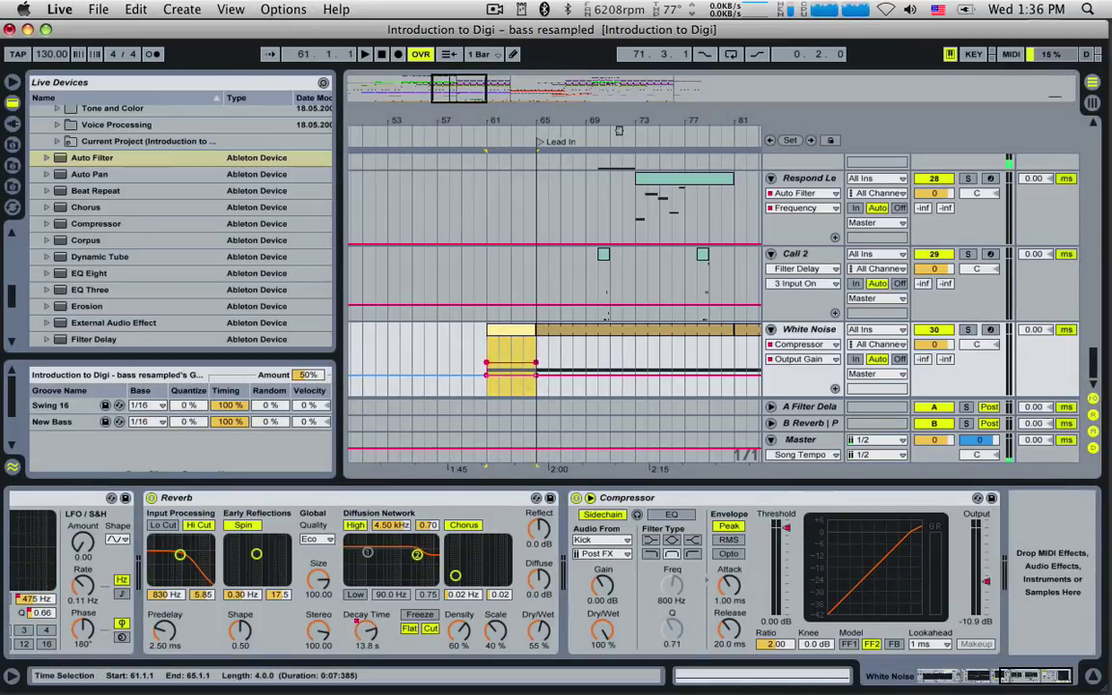
left_click(490, 347)
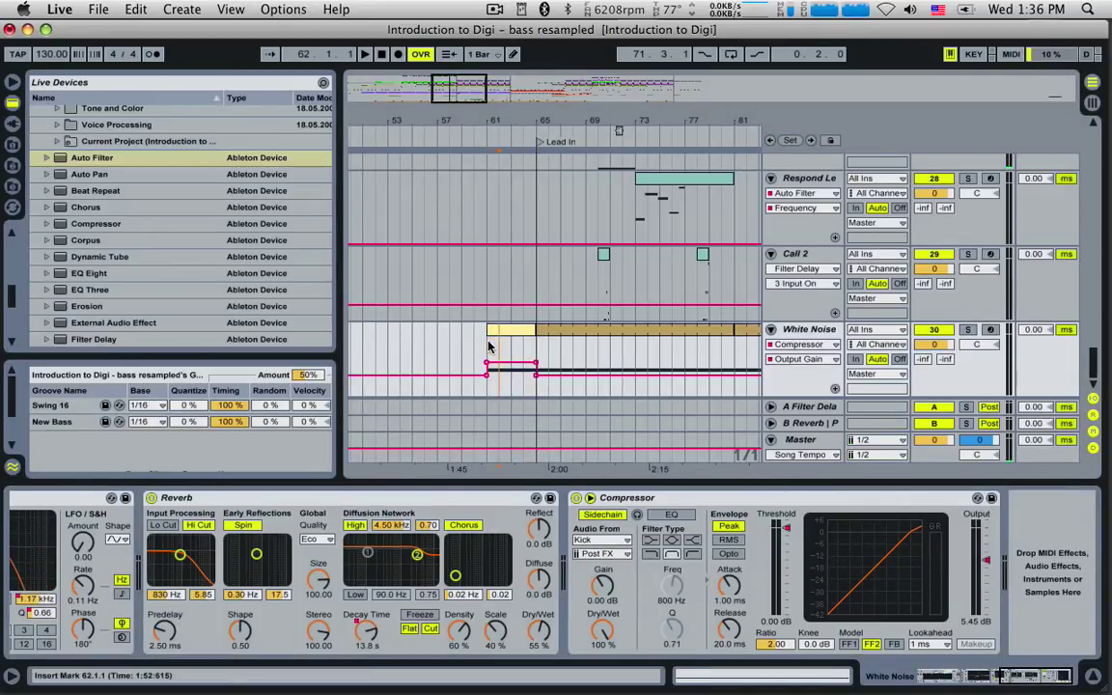
key("space")
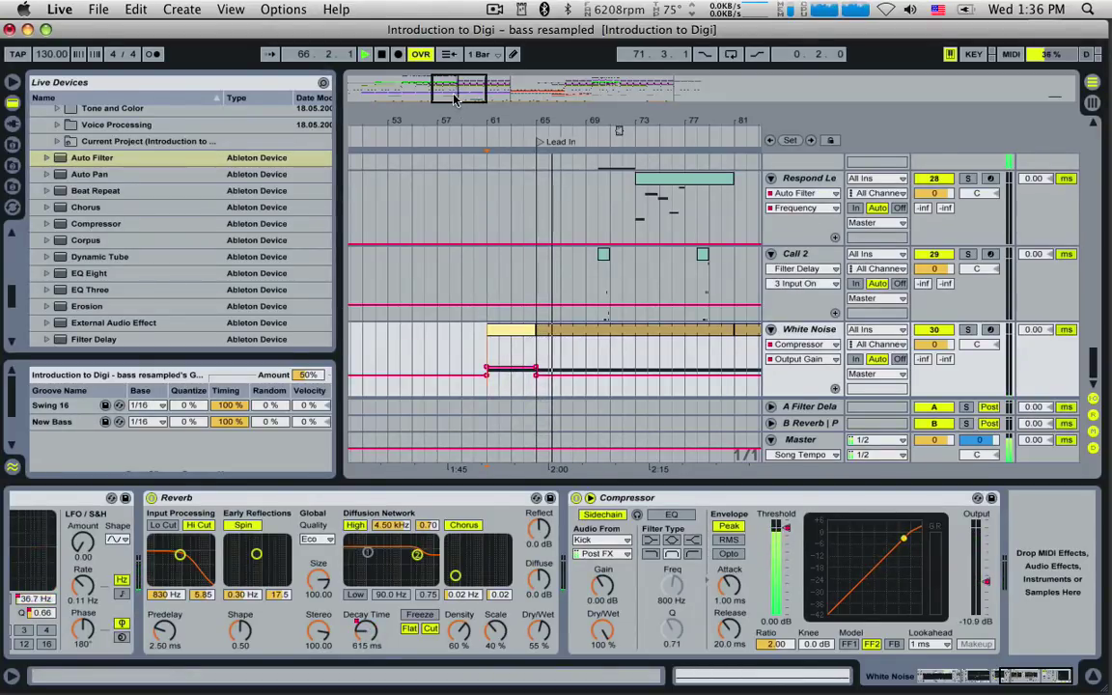
Audition the Drop Noise 2 clip at 57.1.1, delete it through 65.1.1, and play the section without it.
left_click_drag(456, 99, 456, 77)
key("space")
scroll(449, 348, "up", 3)
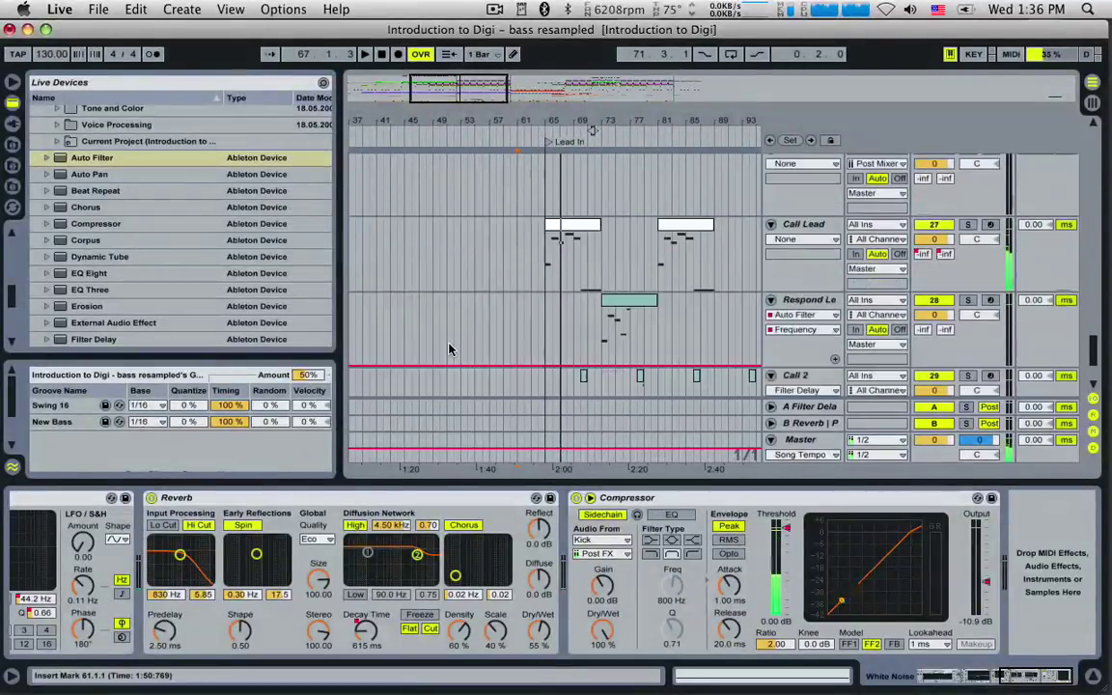
scroll(449, 348, "up", 3)
left_click(490, 256)
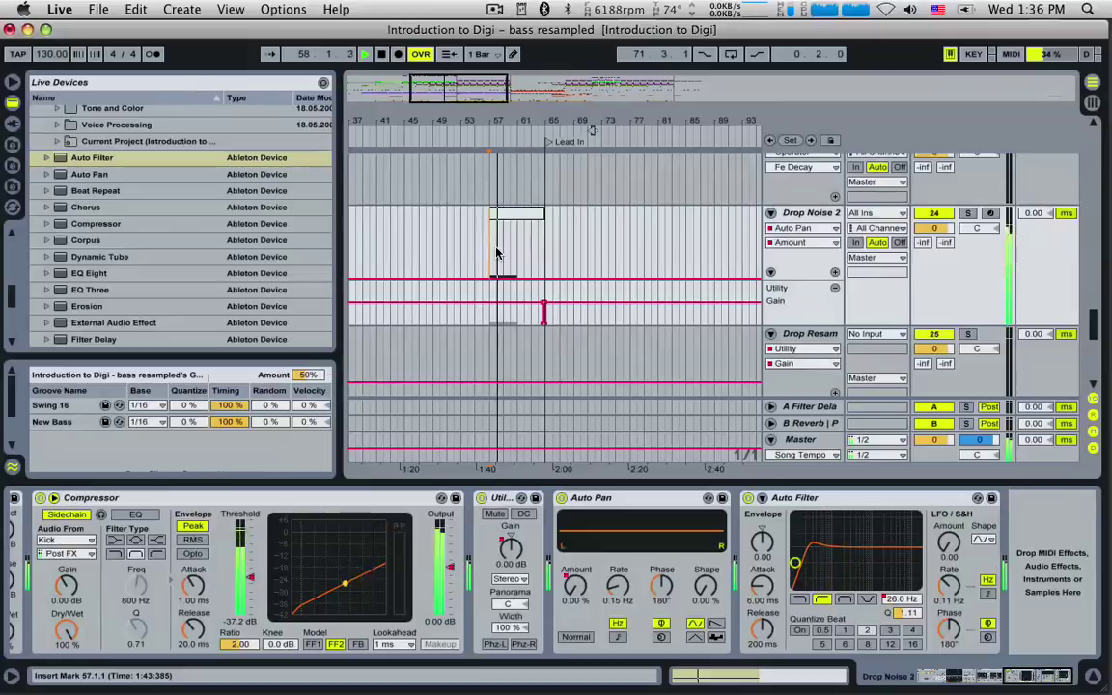
key("space")
left_click(515, 215)
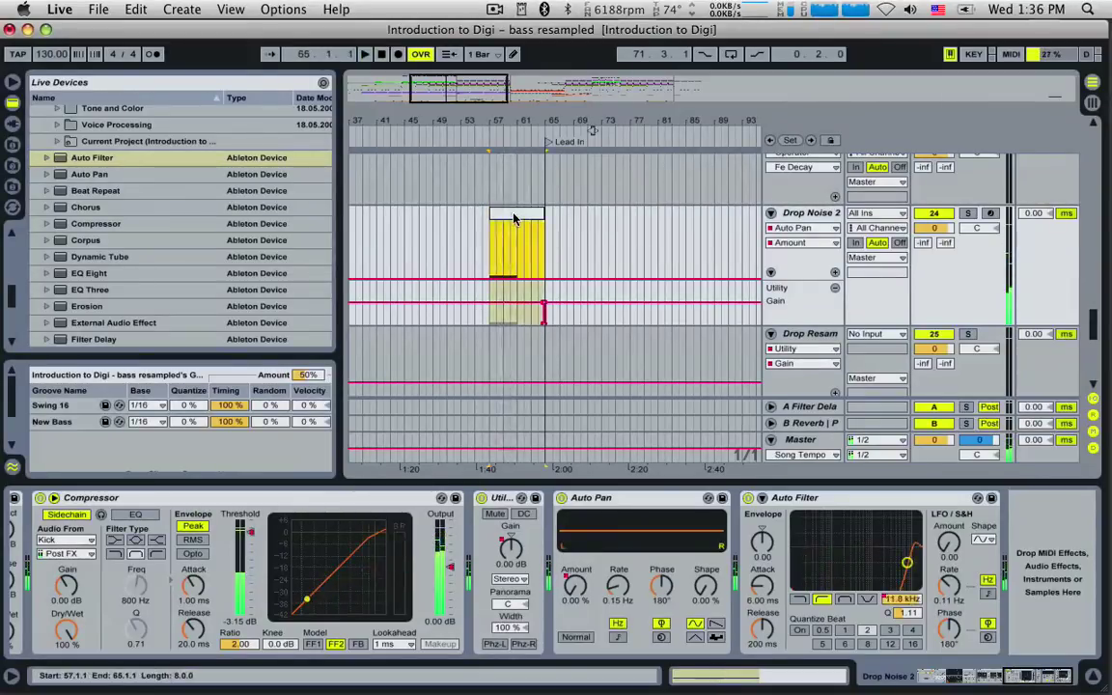
key("space")
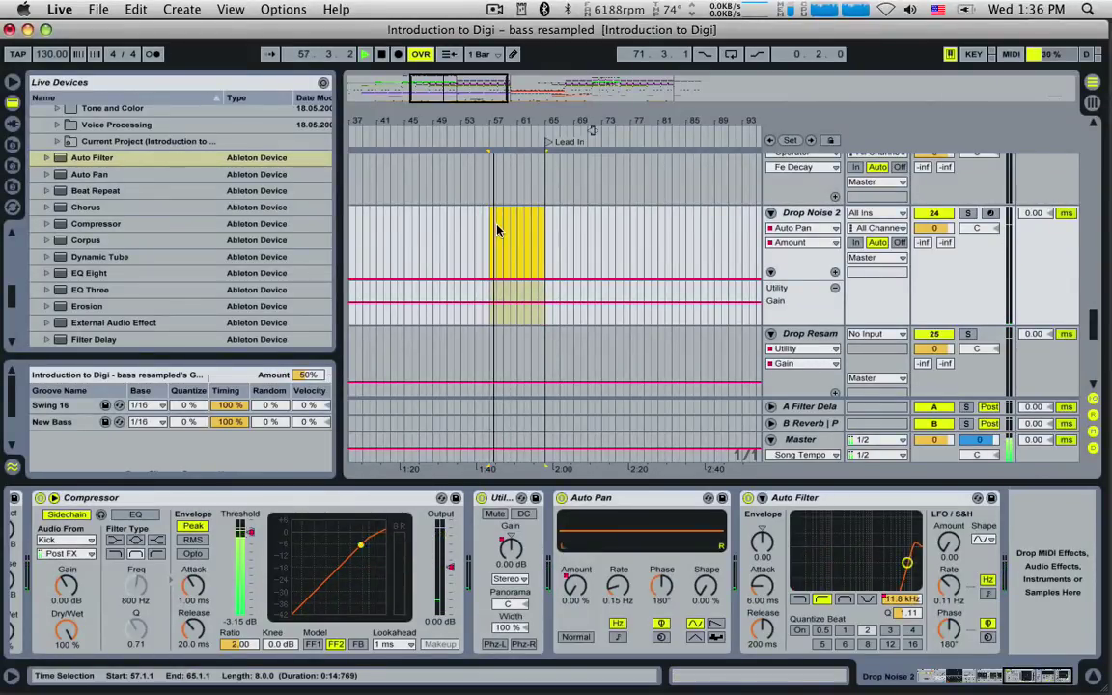
Slightly lower White Noise's Compressor Output Gain between 61.1.1 and 65.1.1, and play from 61.1.1 on through the Lead In section.
scroll(497, 229, "up", 10)
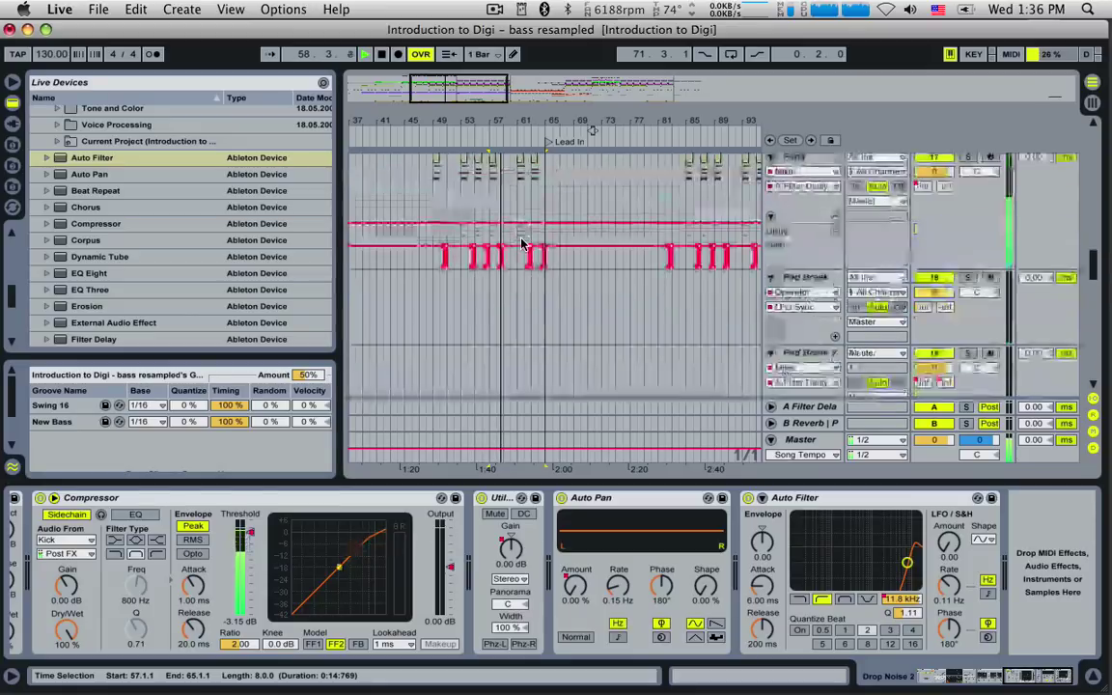
scroll(521, 244, "up", 4)
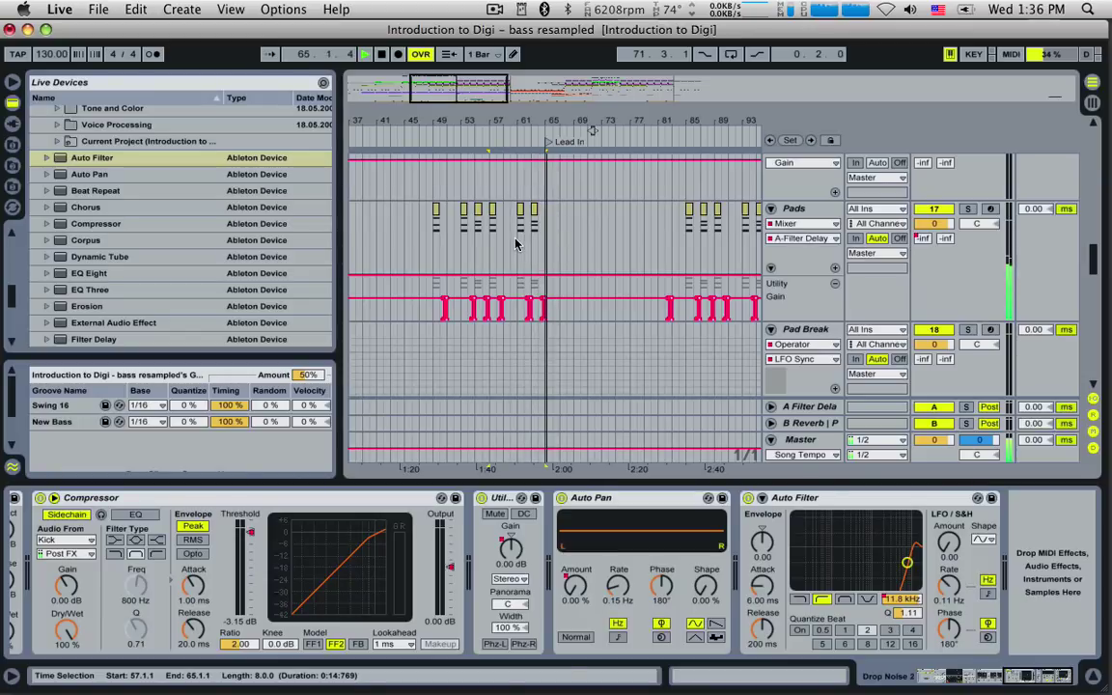
scroll(576, 344, "down", 10)
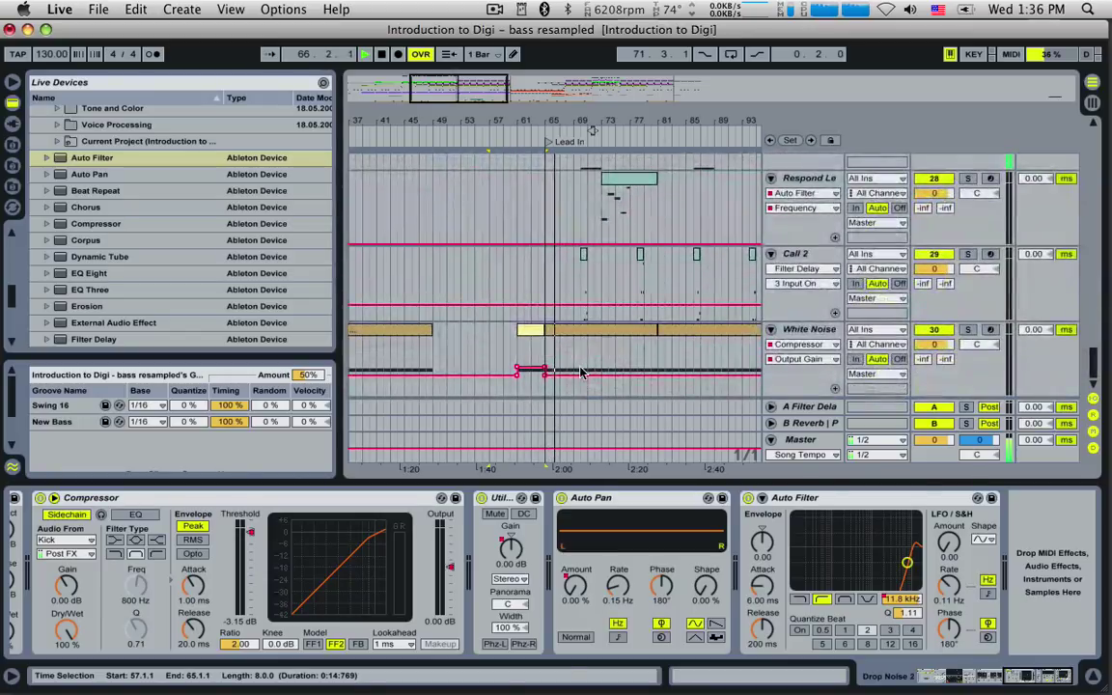
scroll(565, 211, "up", 5)
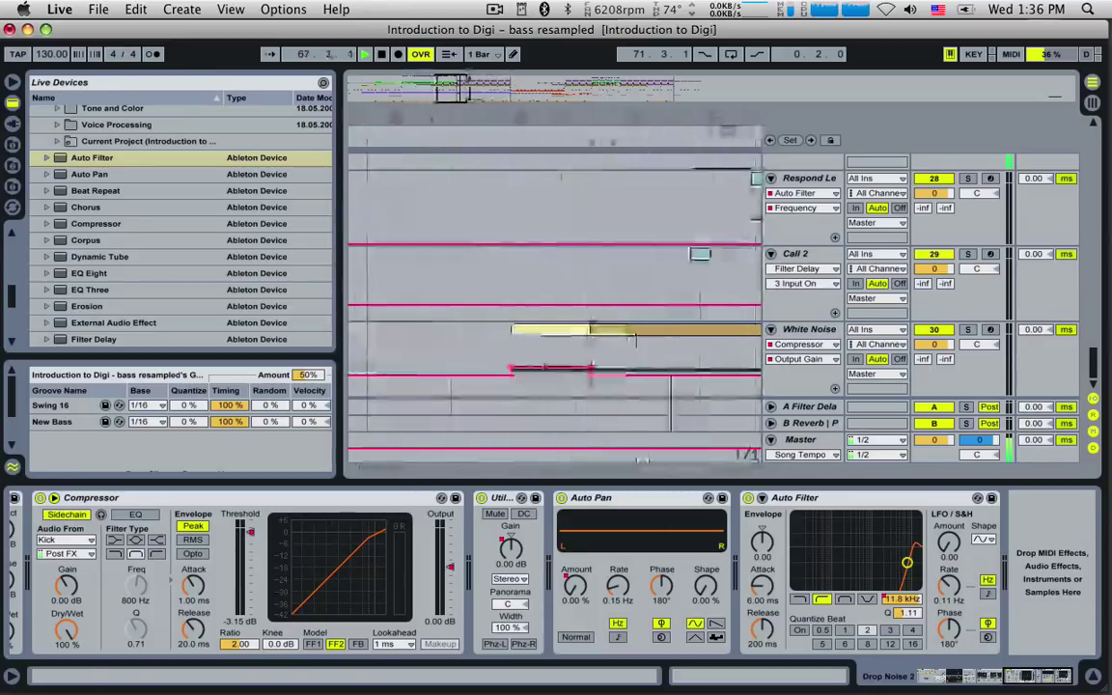
left_click(521, 364)
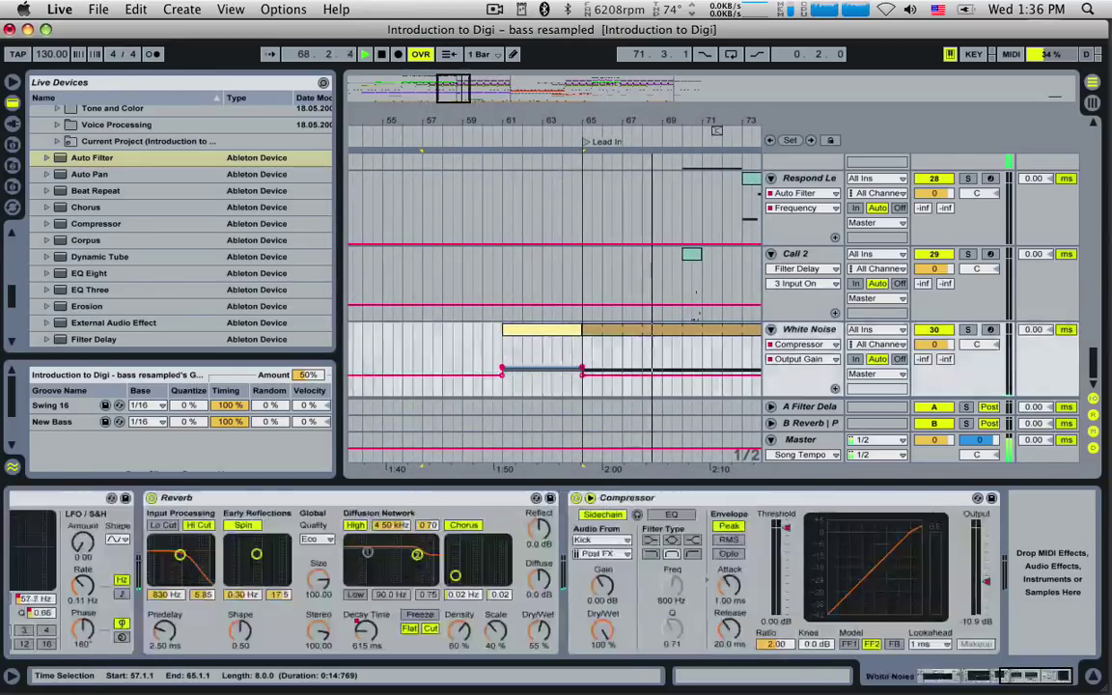
left_click(506, 354)
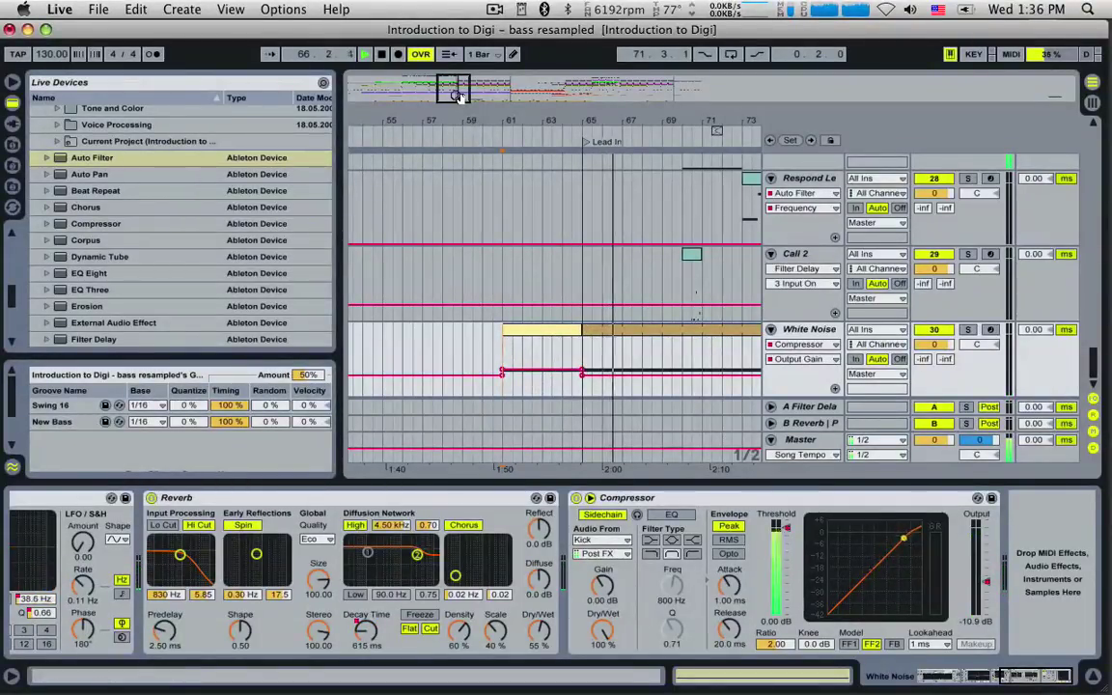
left_click_drag(453, 92, 490, 80)
scroll(490, 288, "up", 3)
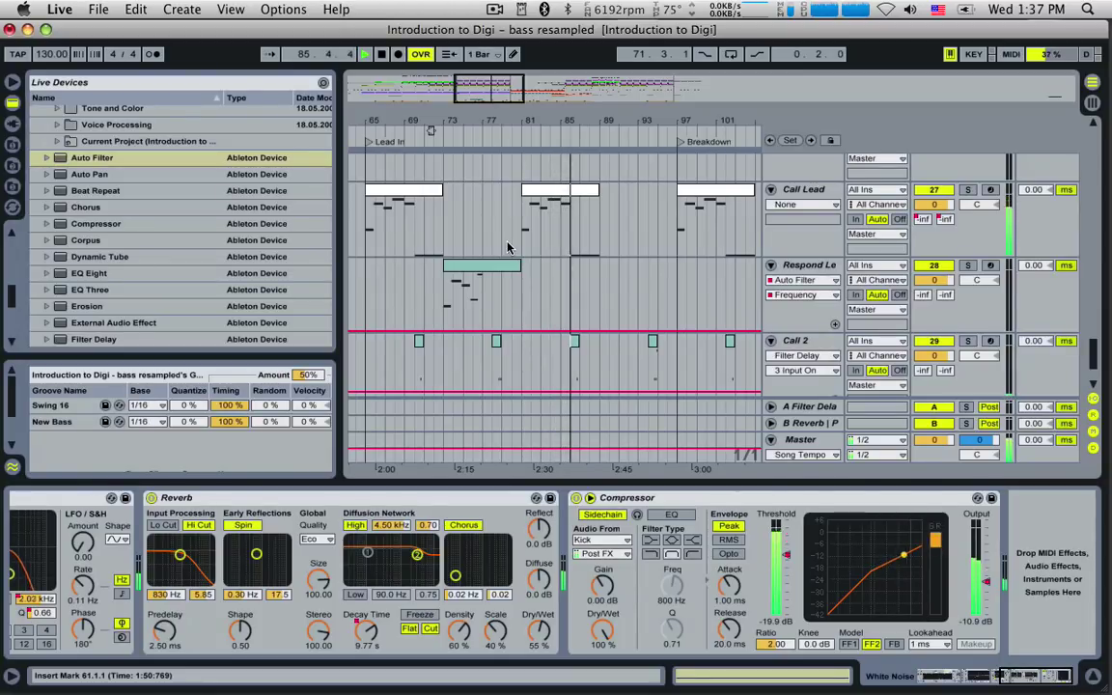
Delete the four Synth Stab clips between 65.1.1 and 97.1.1.
scroll(541, 248, "up", 10)
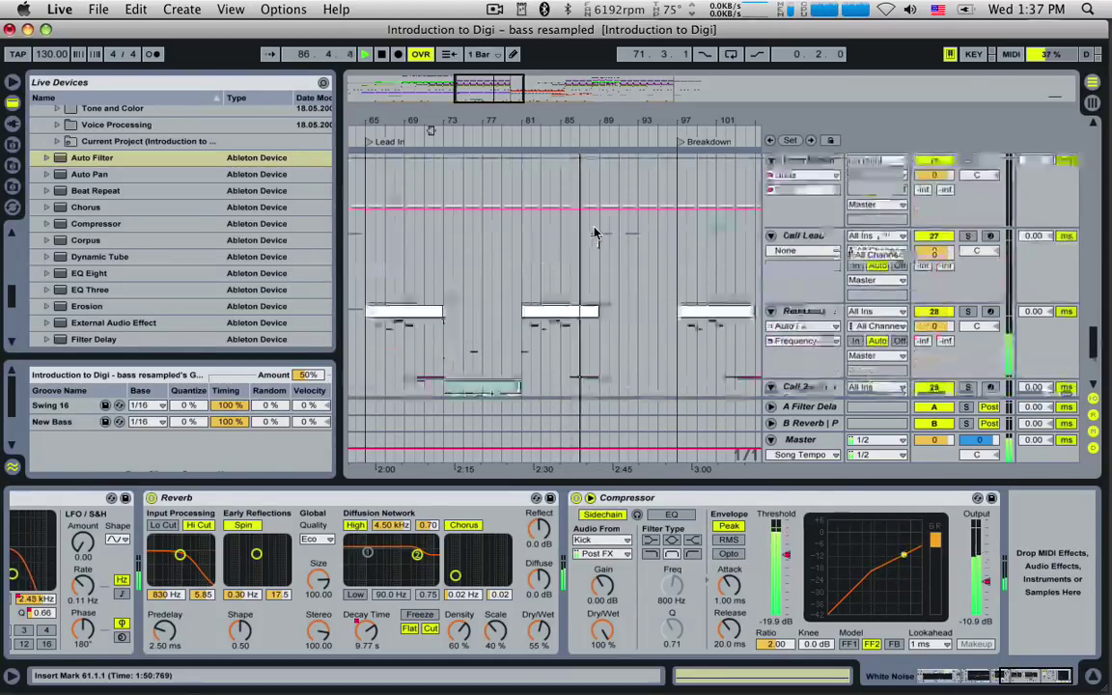
left_click(591, 253)
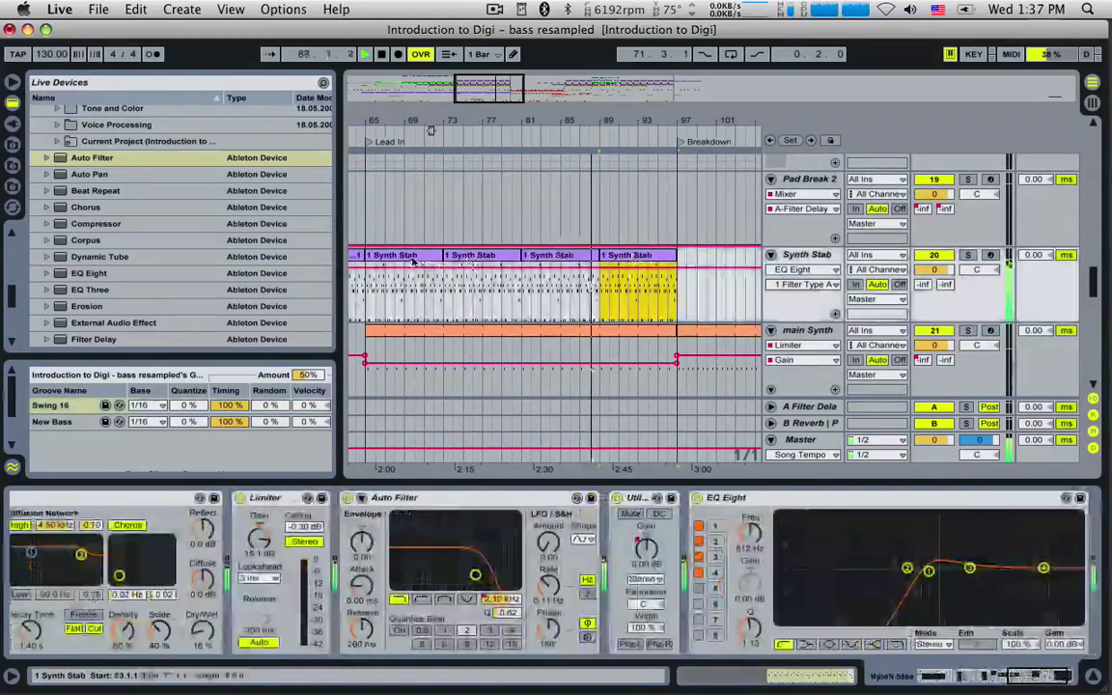
left_click(409, 259, "shift")
key("super+j")
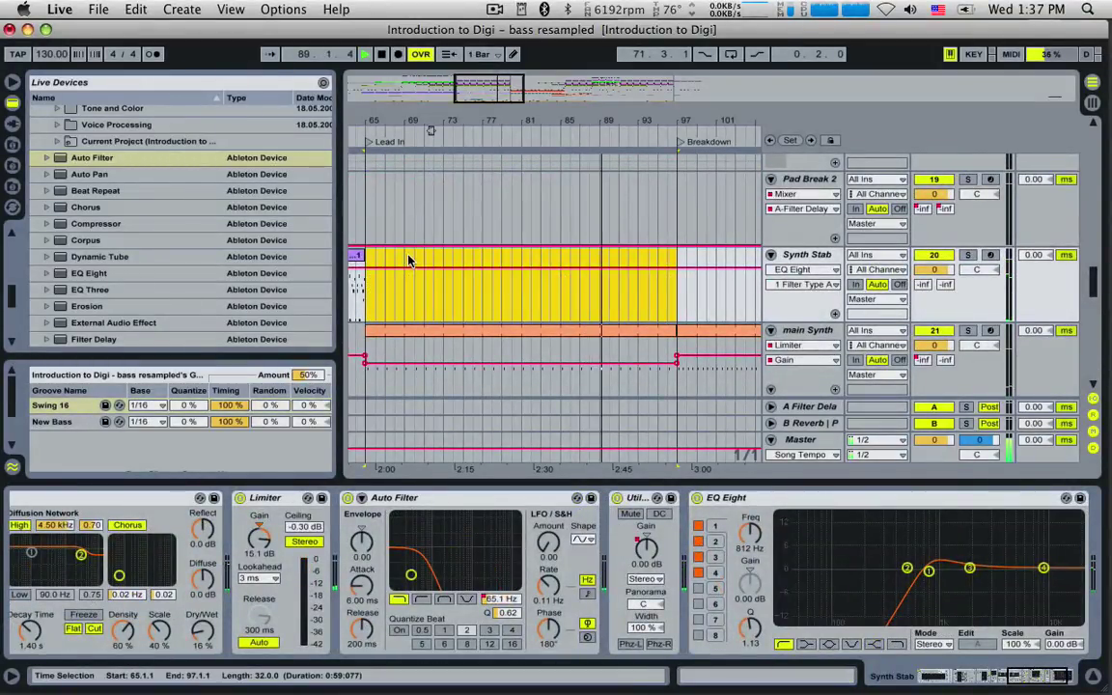
Copy the Respond Lead clip at 73.1.1 to 89.1.1 so that it fills the bars up to 97.1.1.
scroll(409, 259, "down", 10)
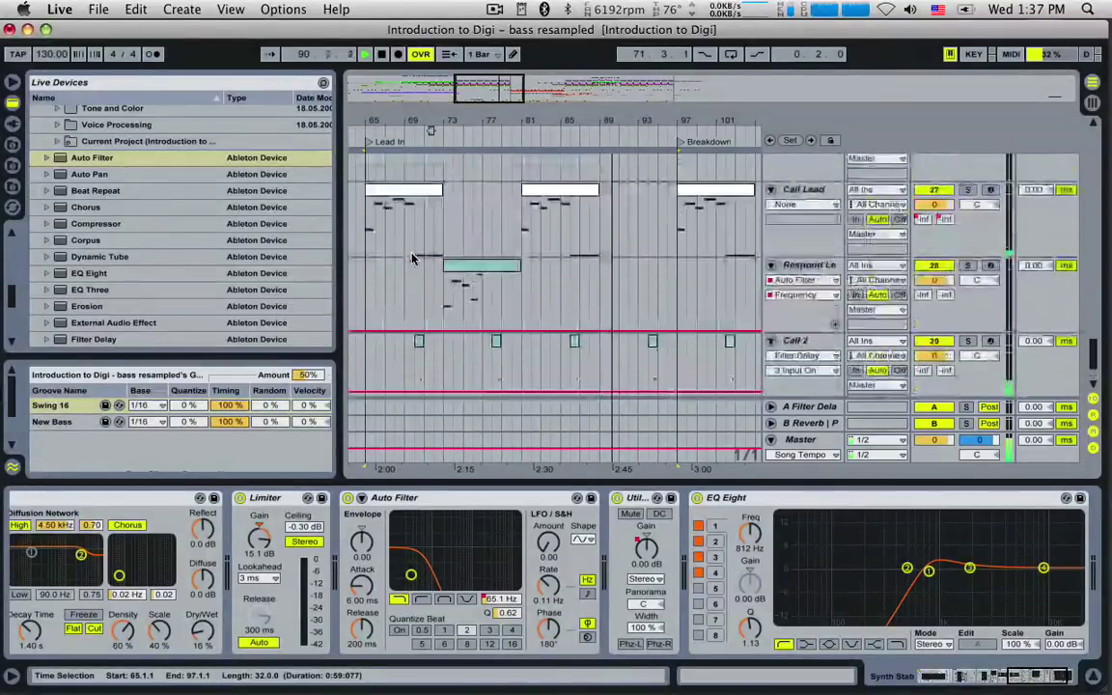
scroll(412, 258, "up", 1)
left_click(472, 304)
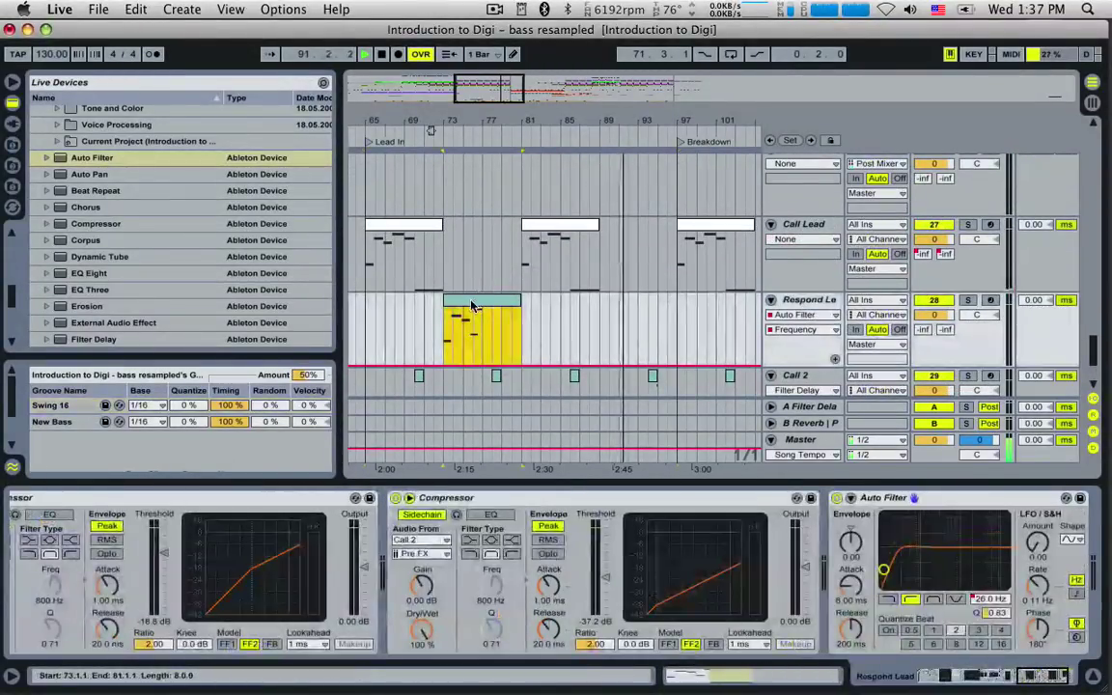
left_click_drag(472, 305, 628, 310)
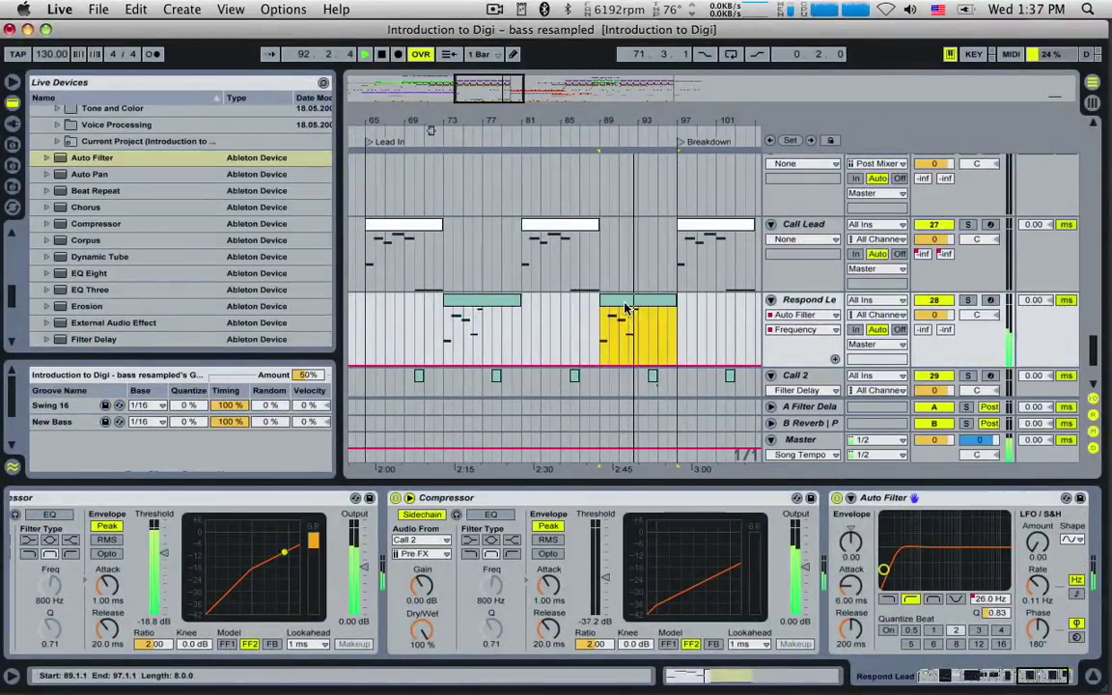
Examine the Kick clips just before bar 97 and the crash tracks, and replay the Lead In section from 65.1.1.
scroll(638, 301, "up", 15)
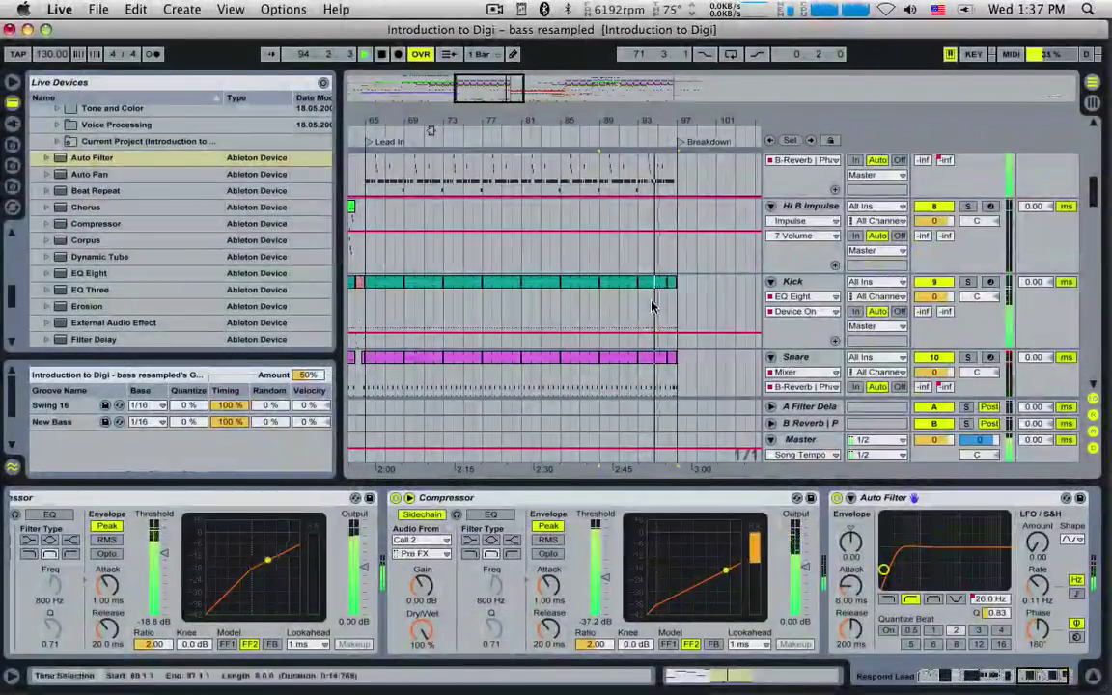
left_click_drag(664, 296, 673, 296)
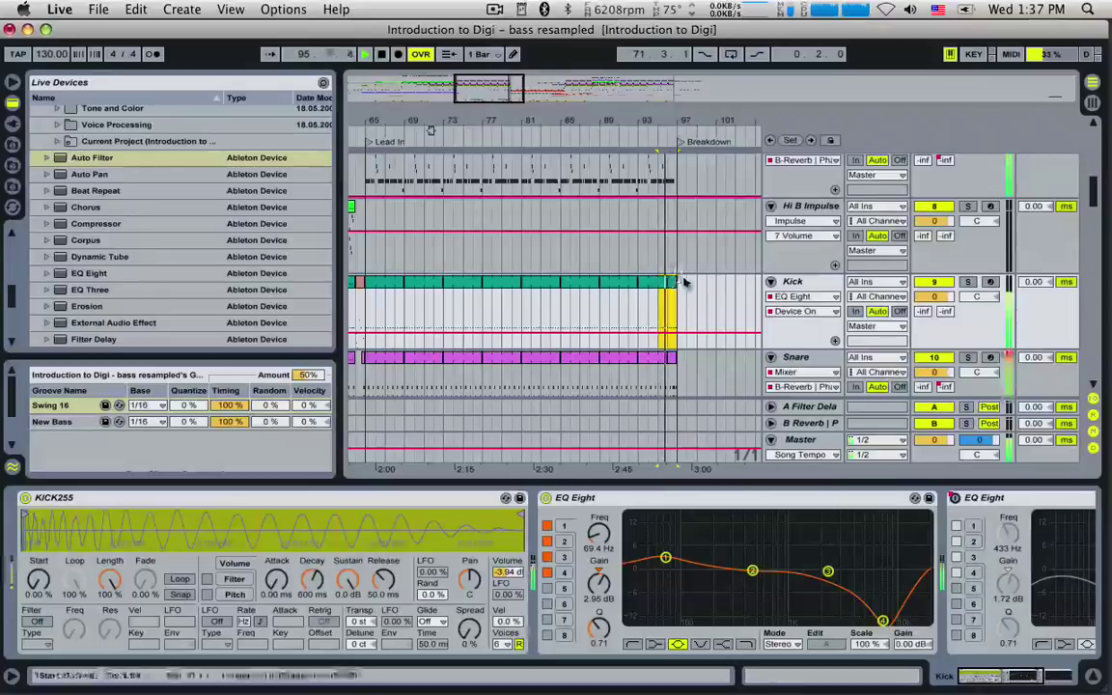
left_click(684, 282)
scroll(684, 282, "down", 10)
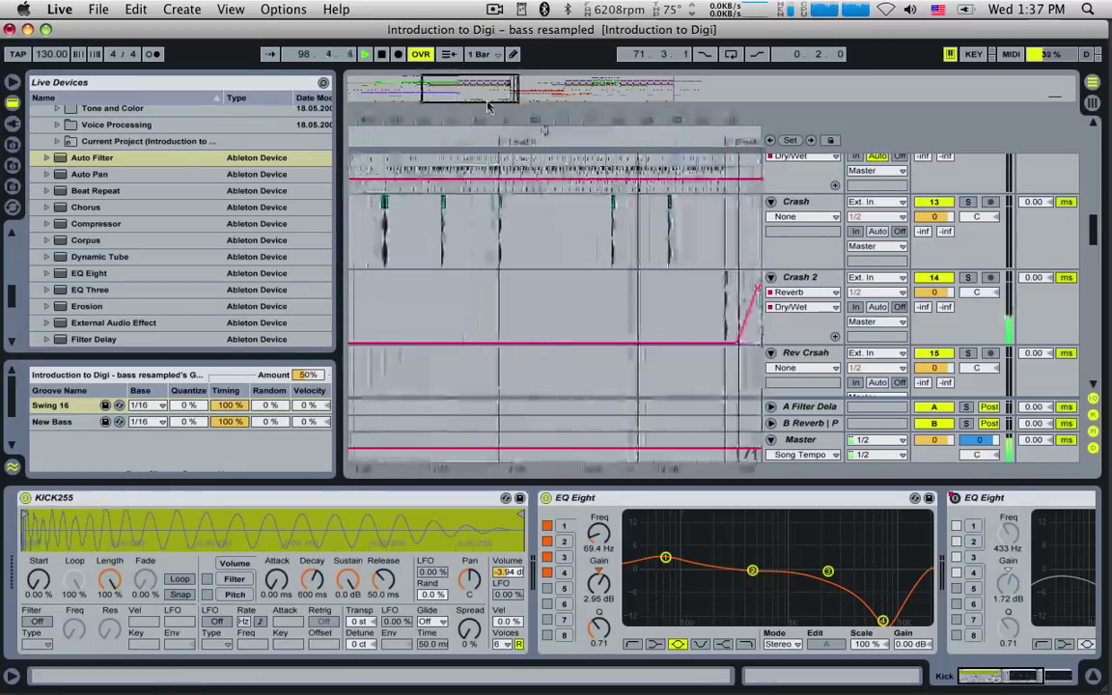
scroll(564, 228, "up", 10)
scroll(565, 228, "up", 2)
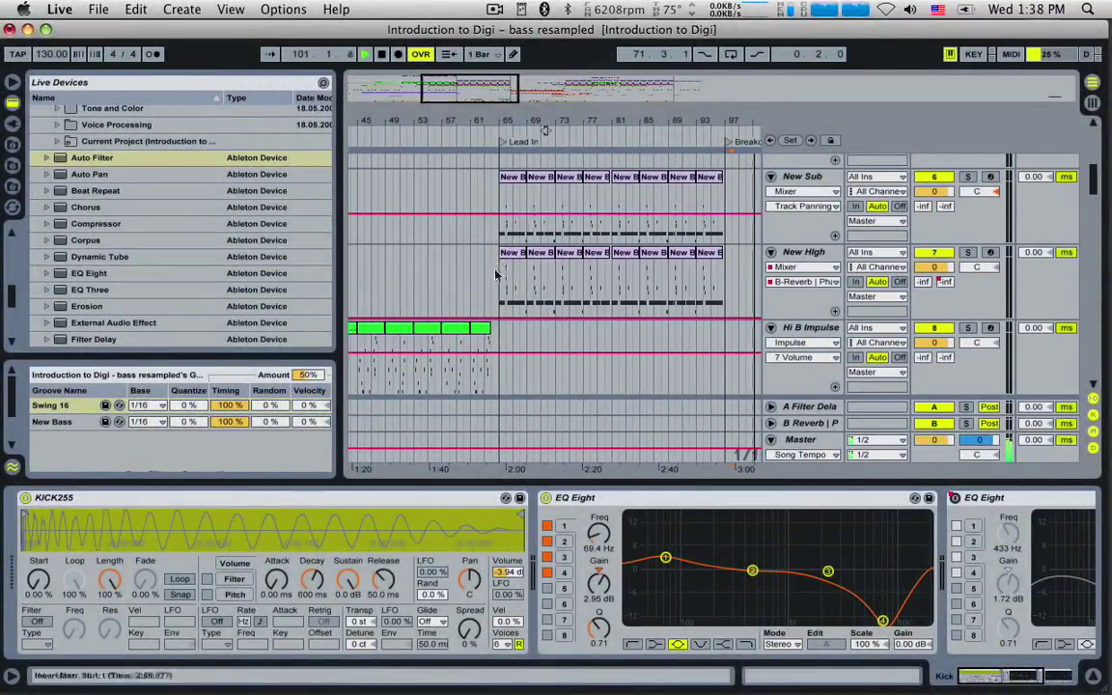
left_click(506, 278)
scroll(509, 279, "up", 10)
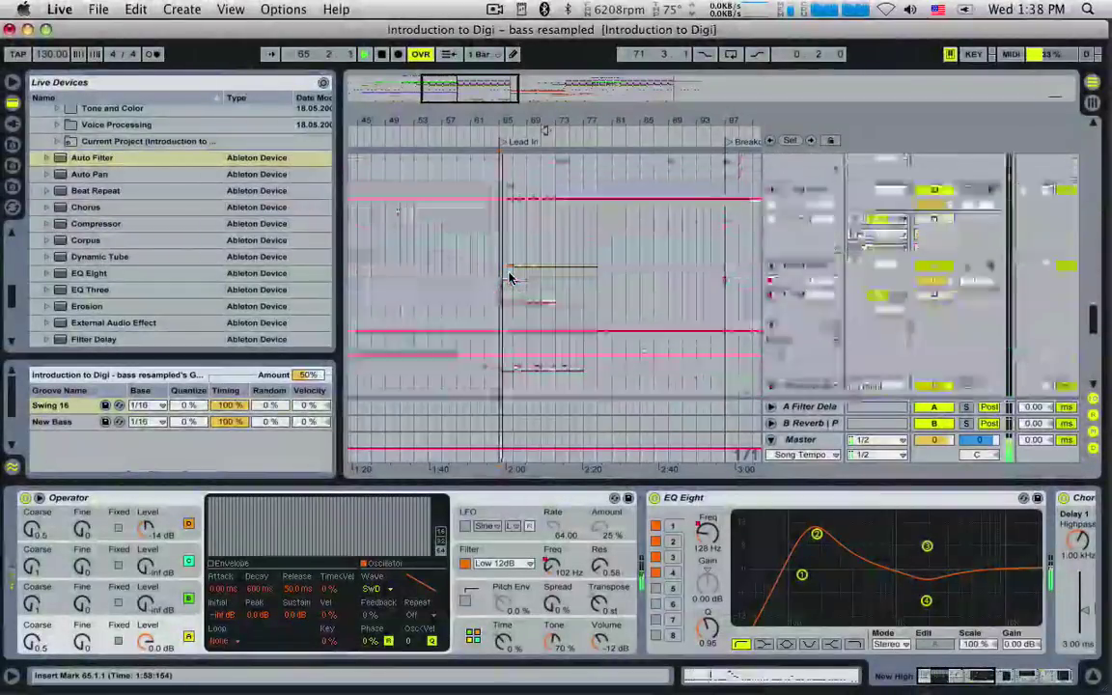
scroll(509, 279, "up", 5)
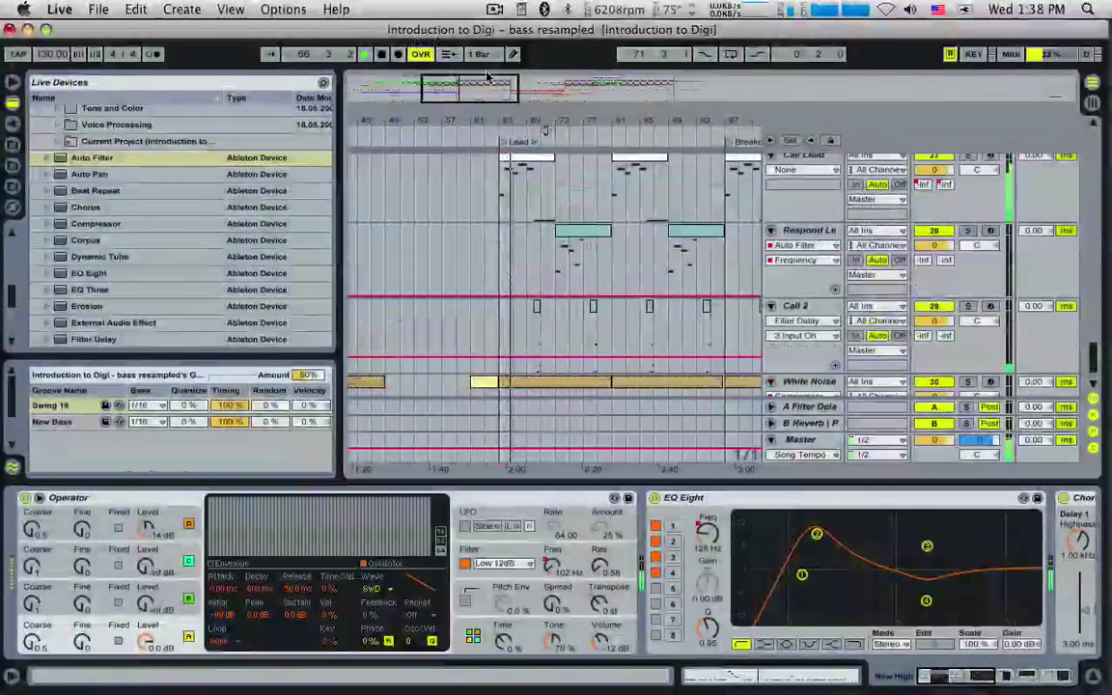
key("plus")
key("plus")
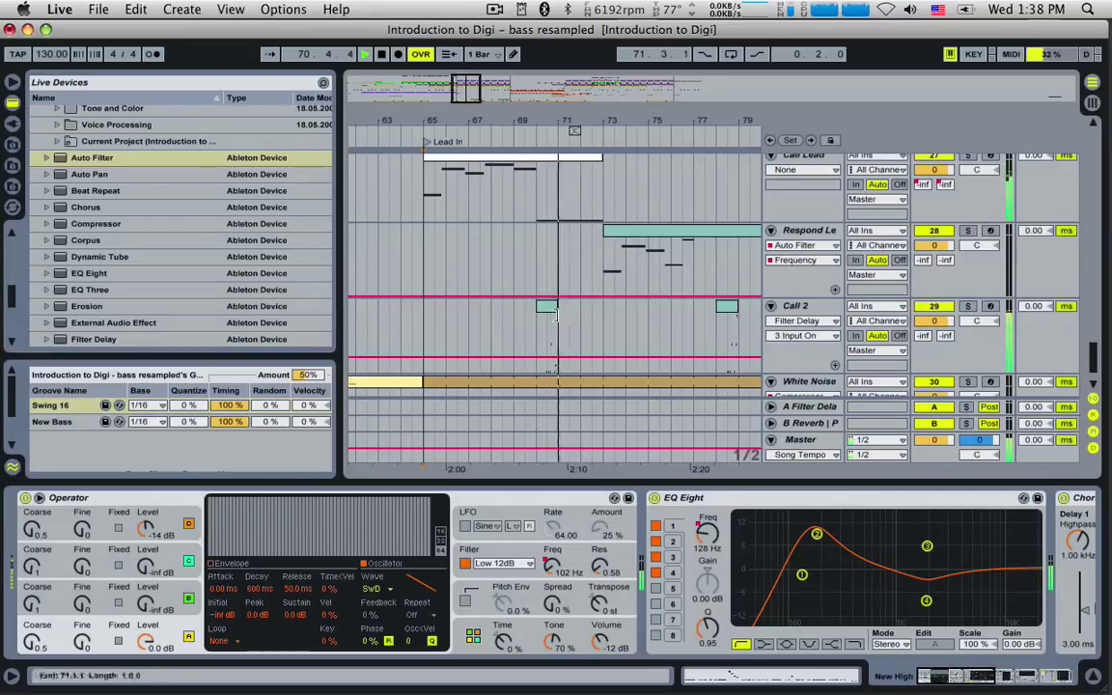
Solo the Call 2 track and play its clip from 70.1.1.
left_click(946, 309)
key("space")
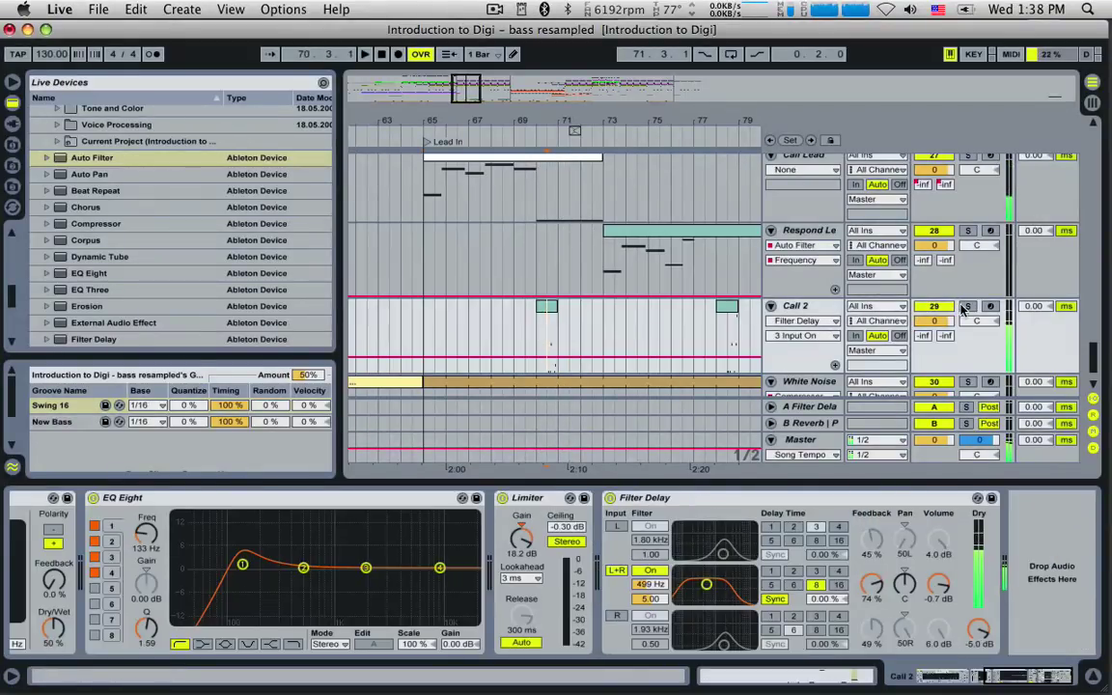
left_click(966, 307)
left_click(554, 341)
key("space")
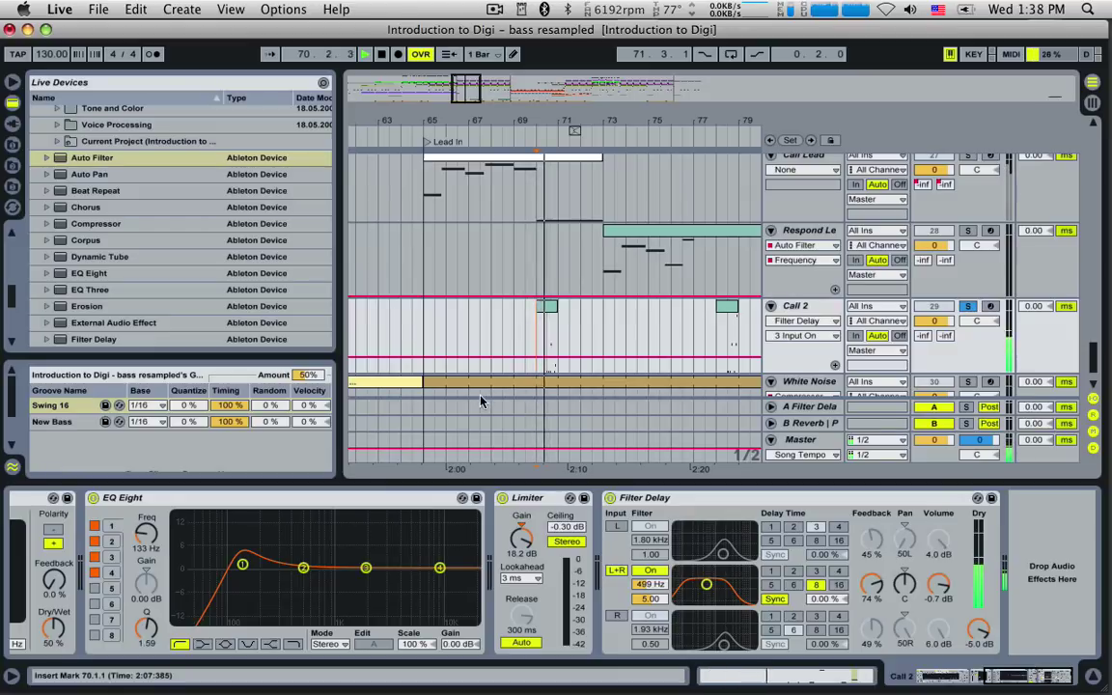
On Call 2's EQ Eight, boost band 2 by 10.6 dB at 534 Hz and raise the band 1 low cut to 240 Hz.
left_click_drag(305, 571, 322, 546)
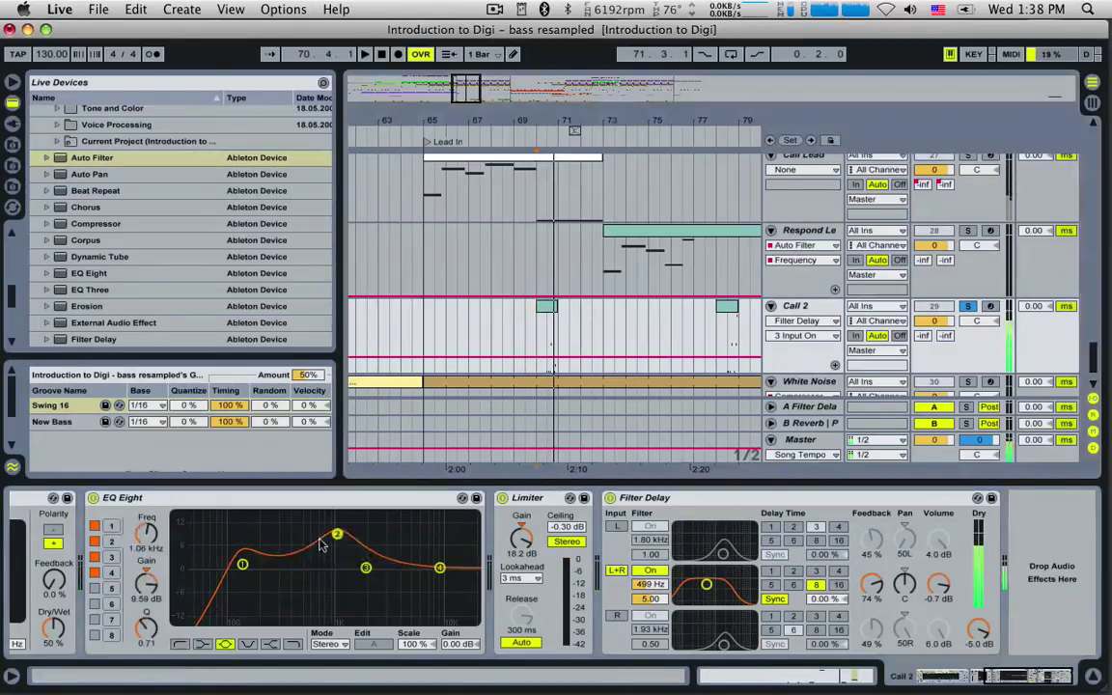
left_click_drag(243, 567, 269, 576)
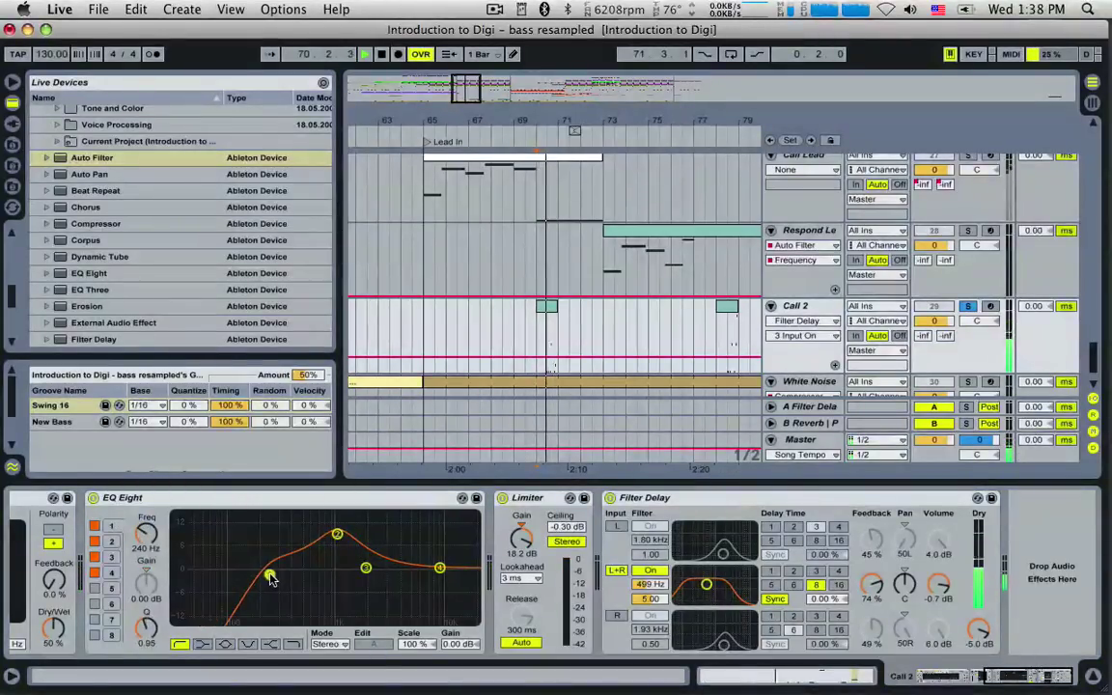
left_click_drag(337, 534, 306, 532)
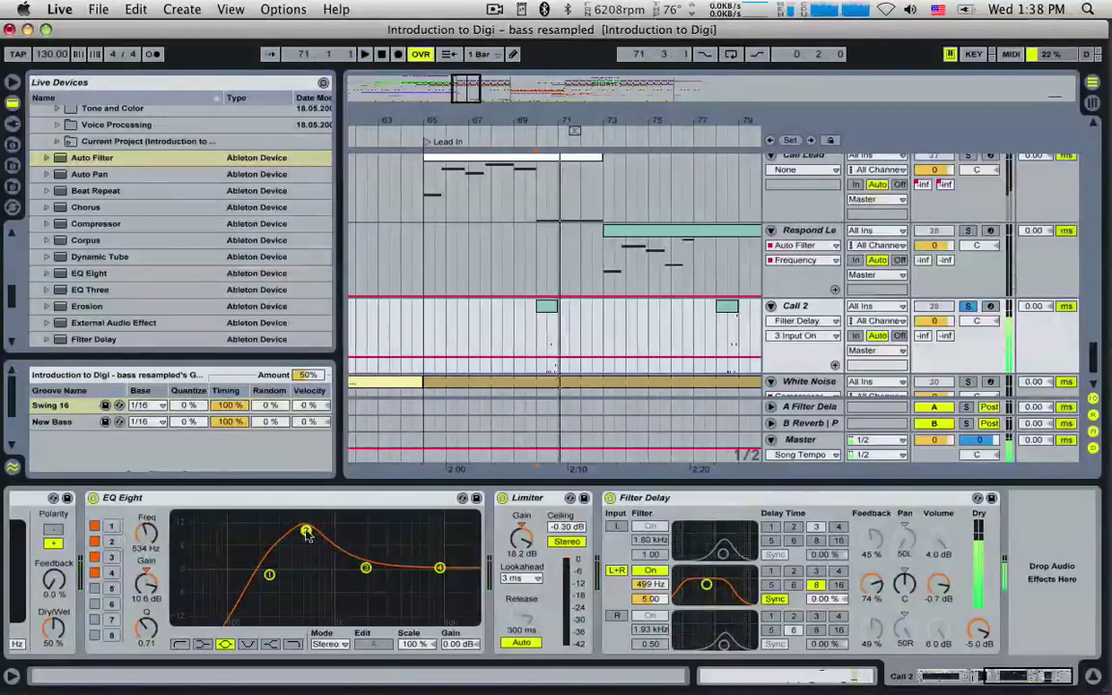
In Call 2's Analog, set the Filter 1 frequency to 750, the Amp 1 decay to 595 ms, and shorten the Amp 1 release.
left_click(922, 679)
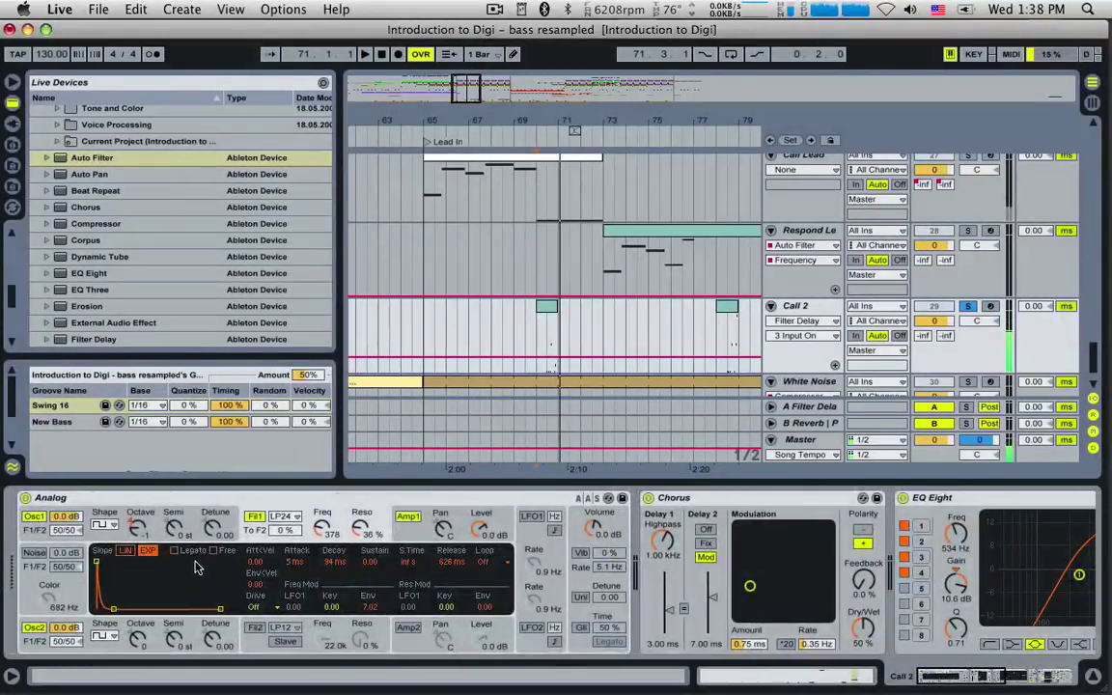
left_click_drag(321, 534, 391, 525)
key("space")
left_click(409, 520)
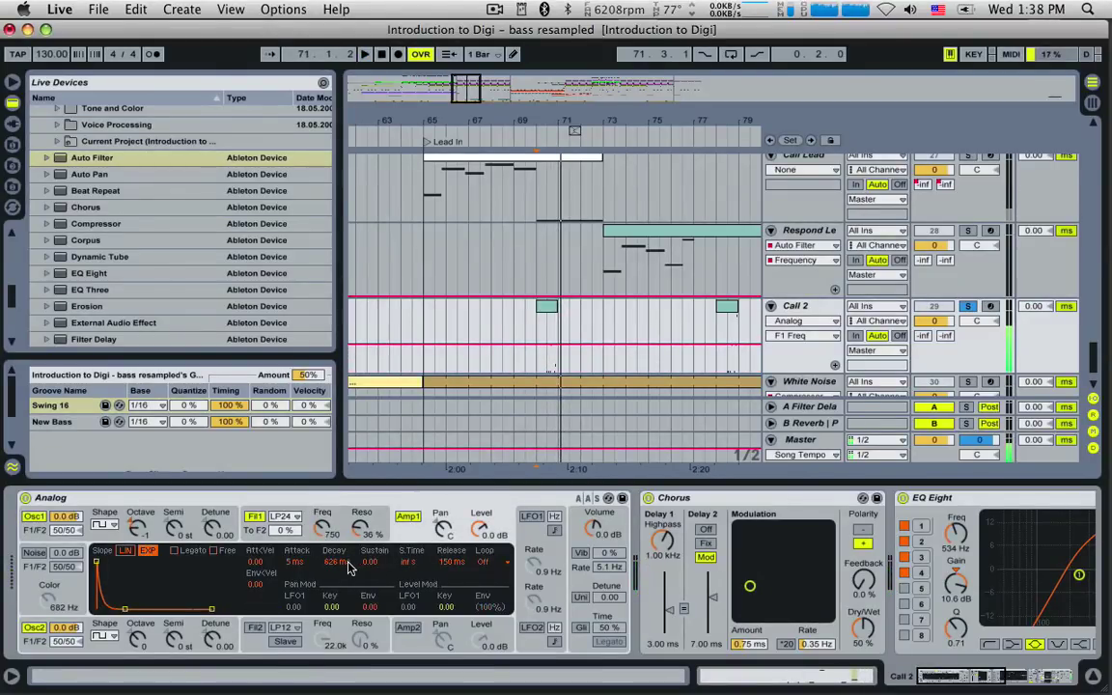
left_click_drag(449, 561, 449, 580)
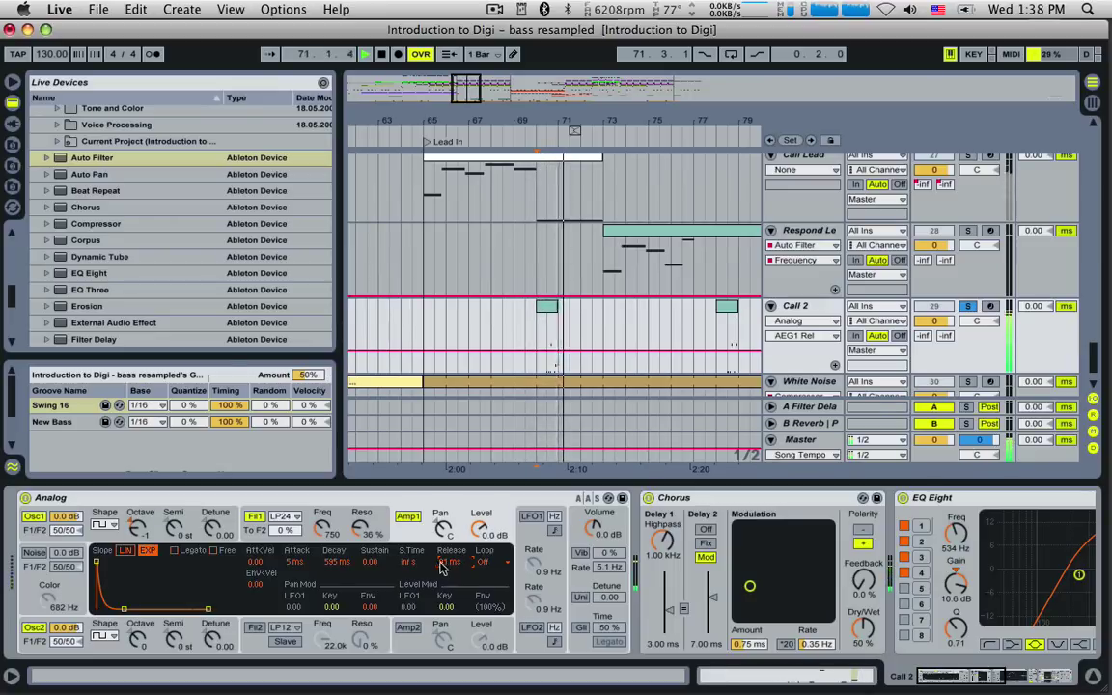
Audition octave settings of 0 and -2 on Analog's Osc1, and return it to -1.
left_click_drag(137, 636, 137, 635)
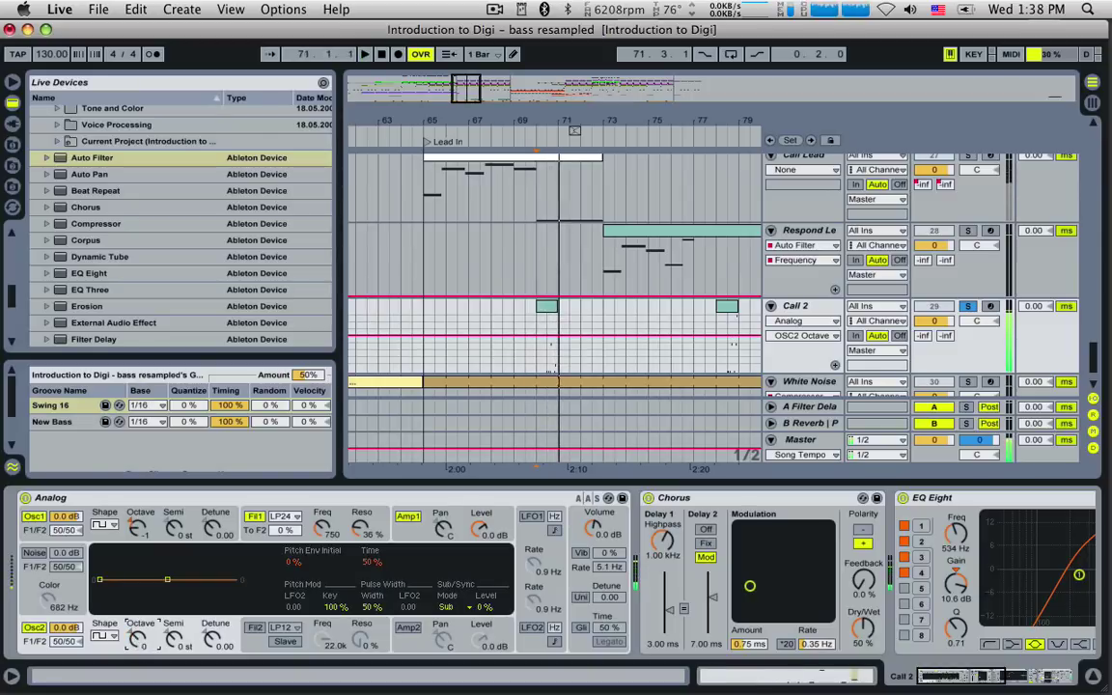
left_click(137, 529)
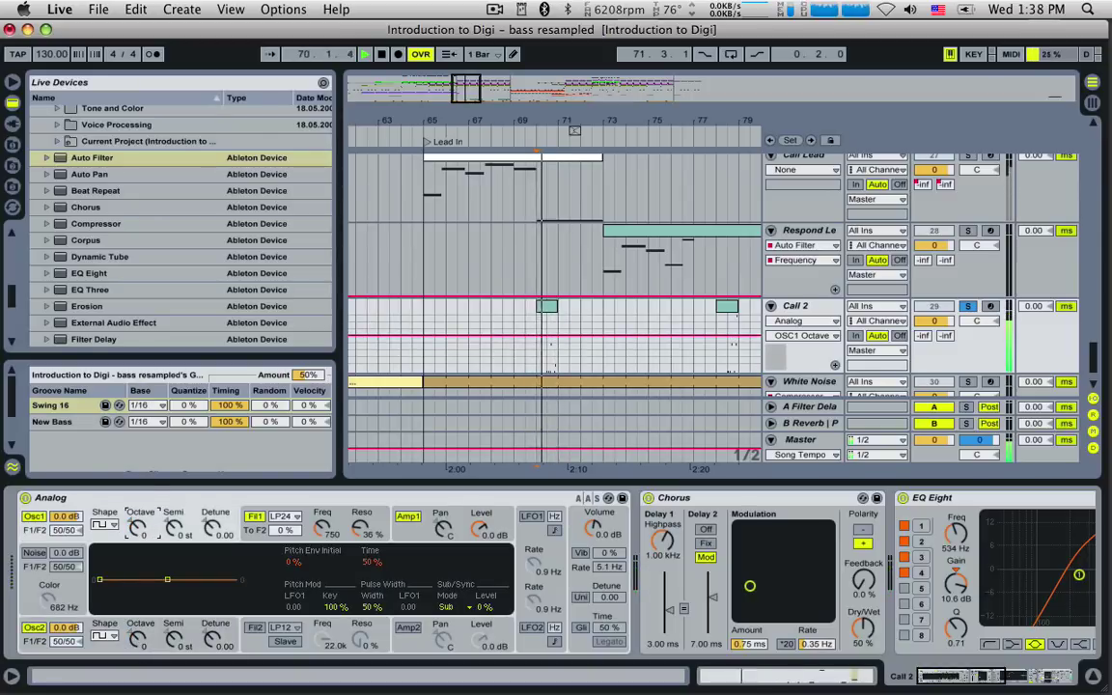
left_click_drag(137, 529, 137, 537)
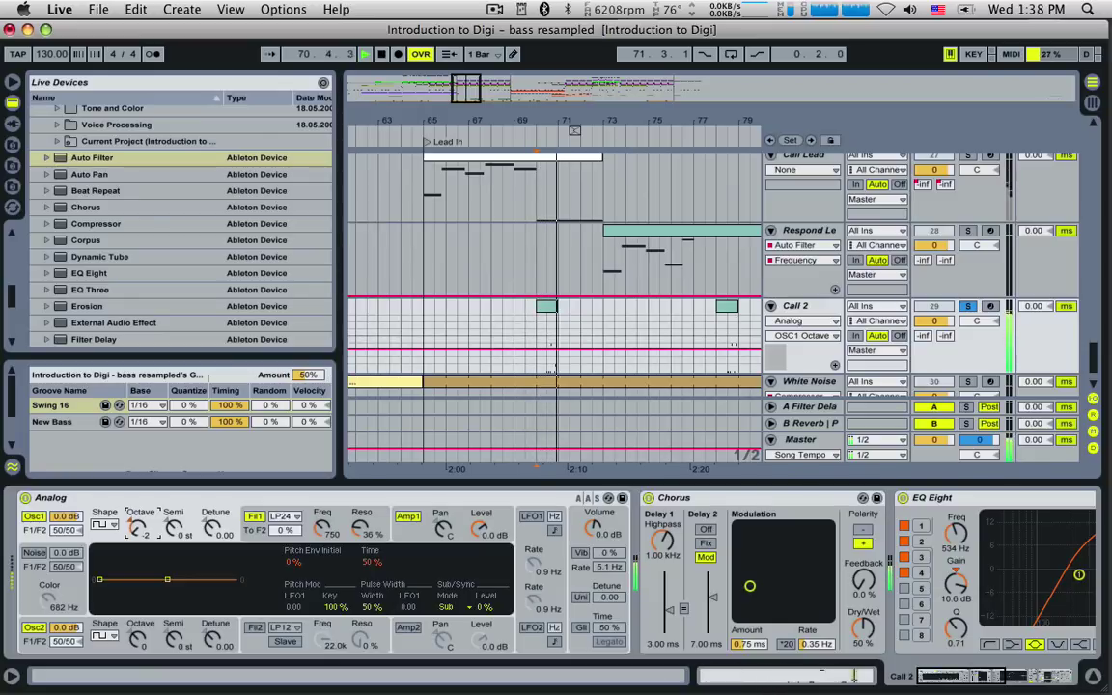
left_click_drag(137, 537, 137, 526)
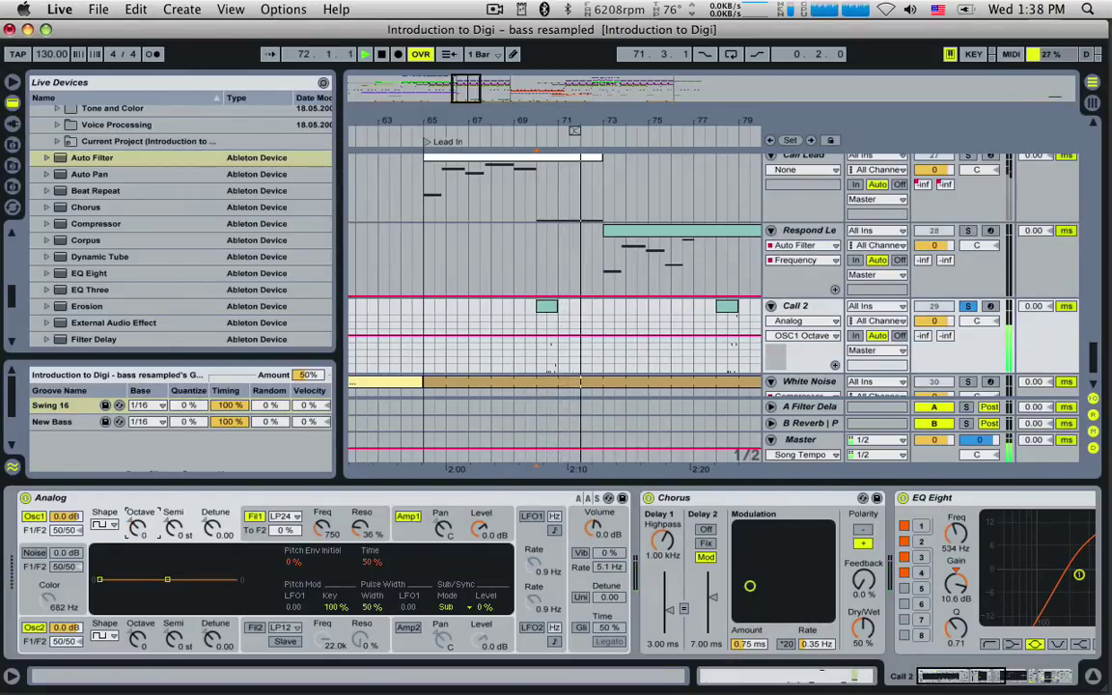
Enable Analog's noise source with a 2.3 kHz color and -8.9 dB level, and switch off Call 2's Filter Delay.
left_click(39, 556)
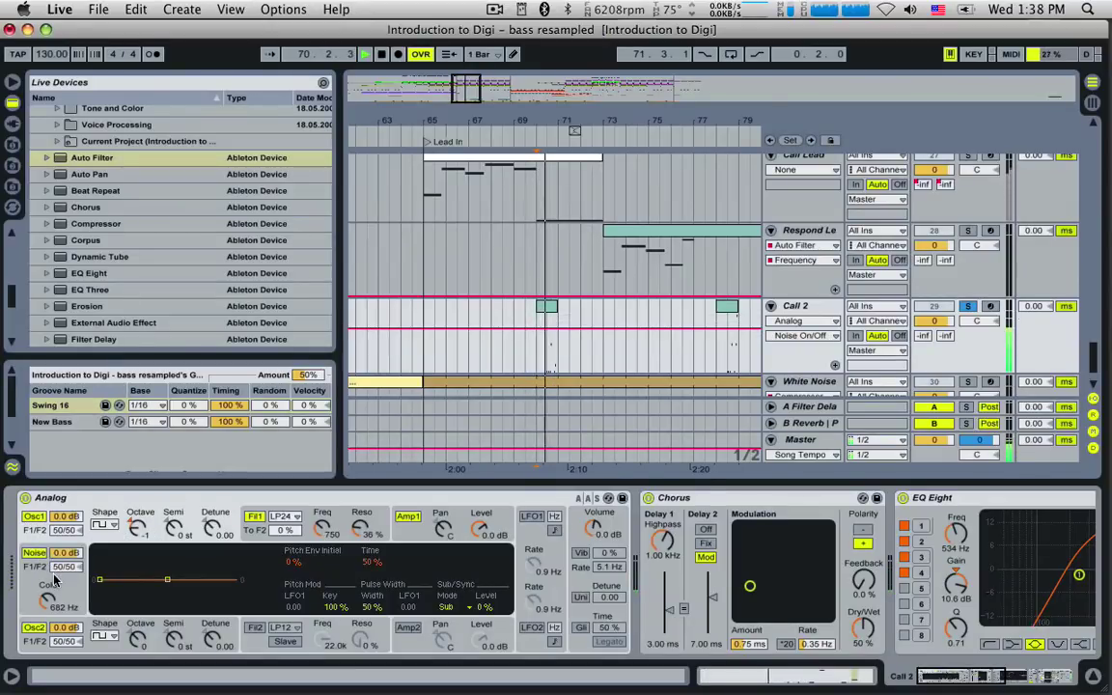
left_click_drag(47, 600, 64, 577)
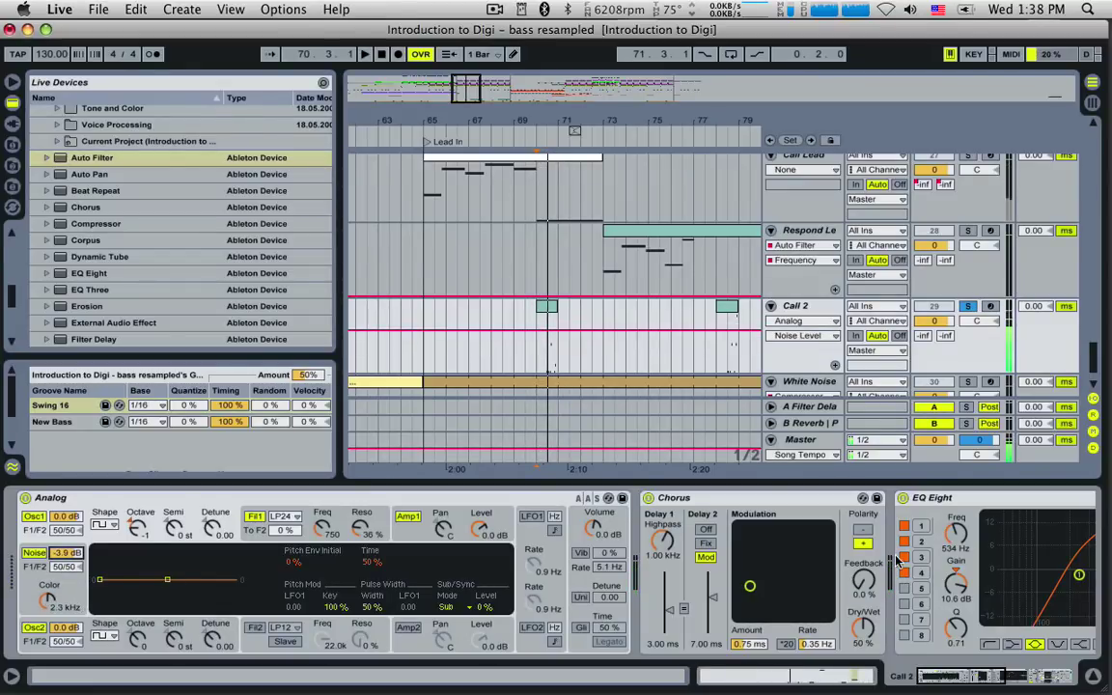
left_click(1052, 675)
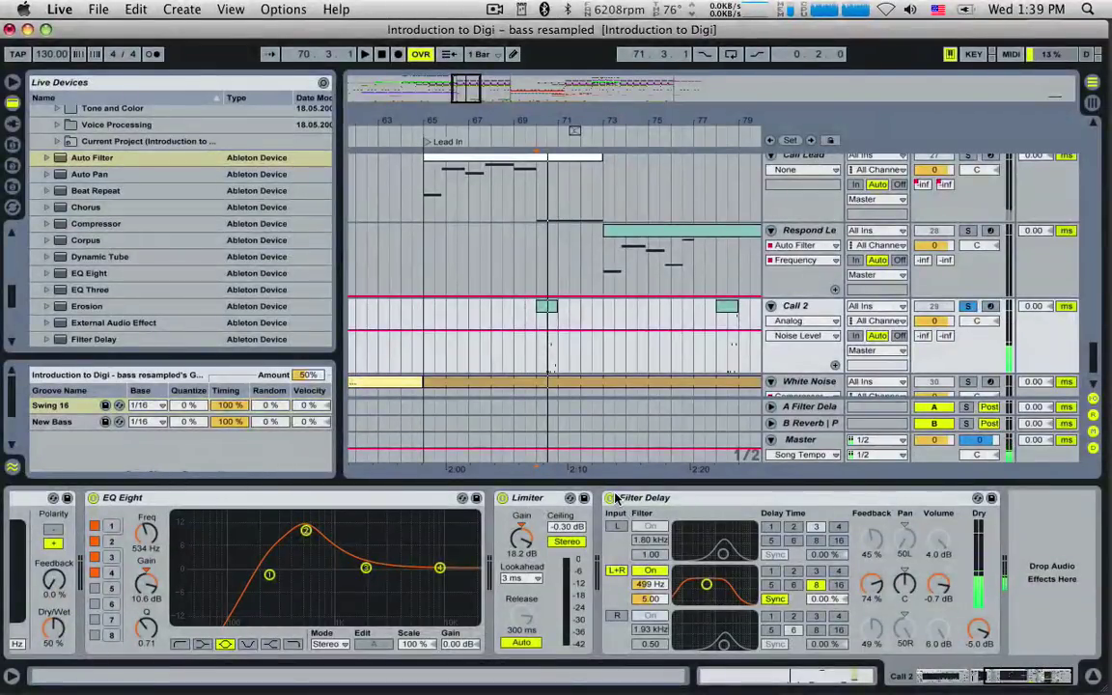
left_click(611, 497)
left_click(951, 677)
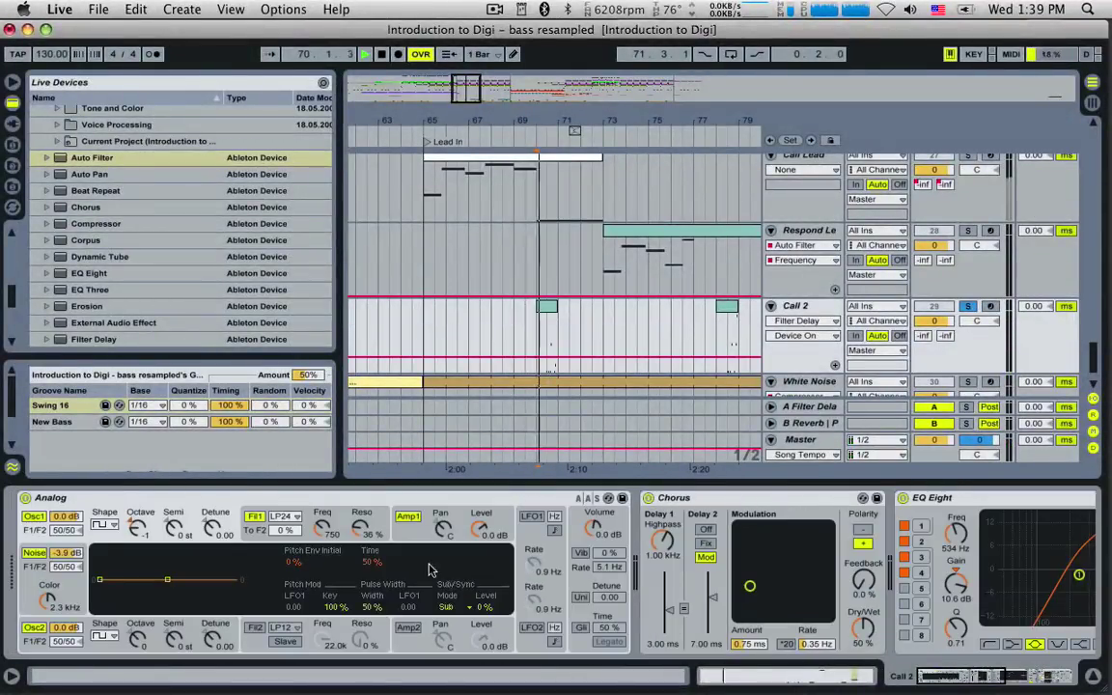
left_click_drag(63, 554, 63, 583)
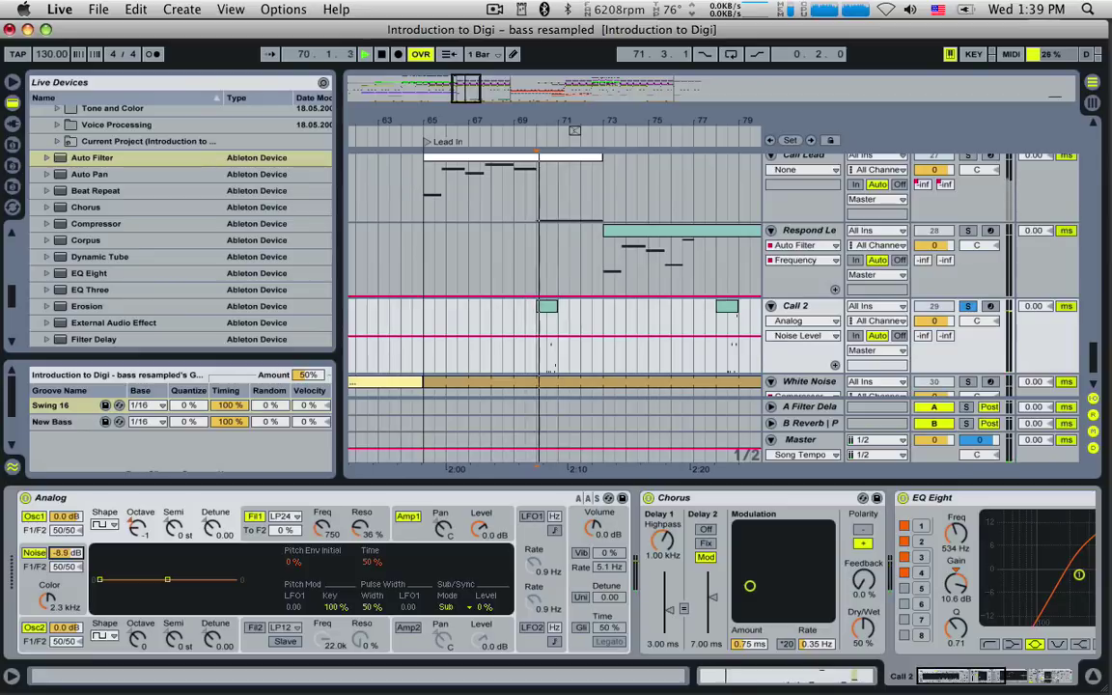
Set Analog's Filter 1 envelope decay to 34 ms and lower the filter frequency to 223.
left_click(339, 527)
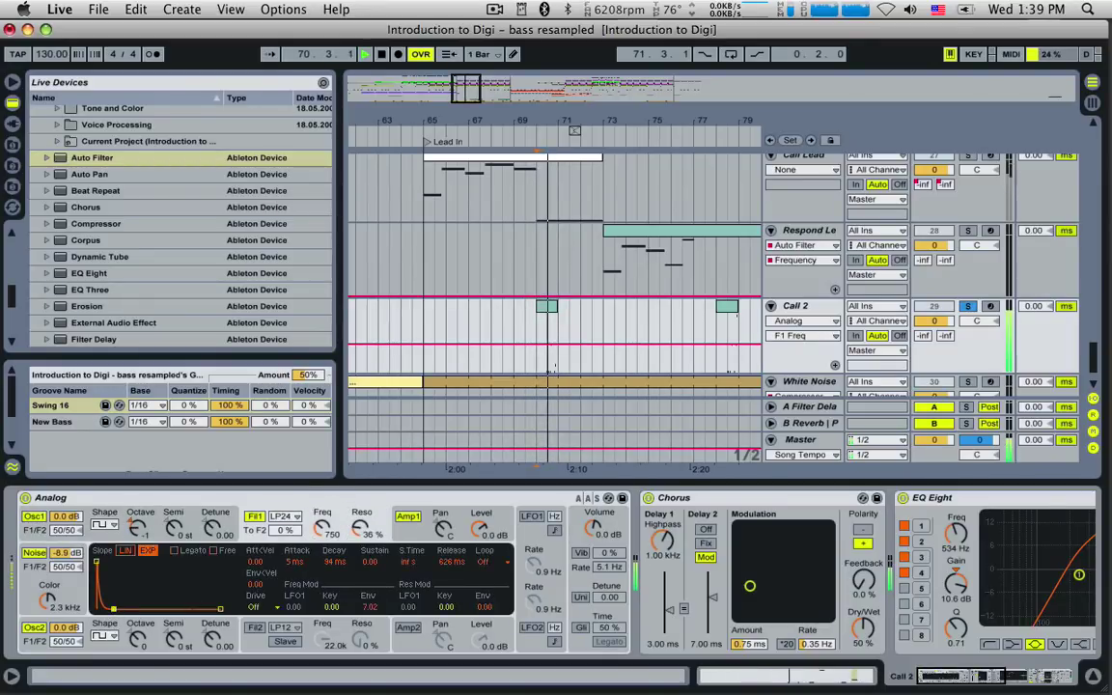
left_click_drag(331, 524, 331, 553)
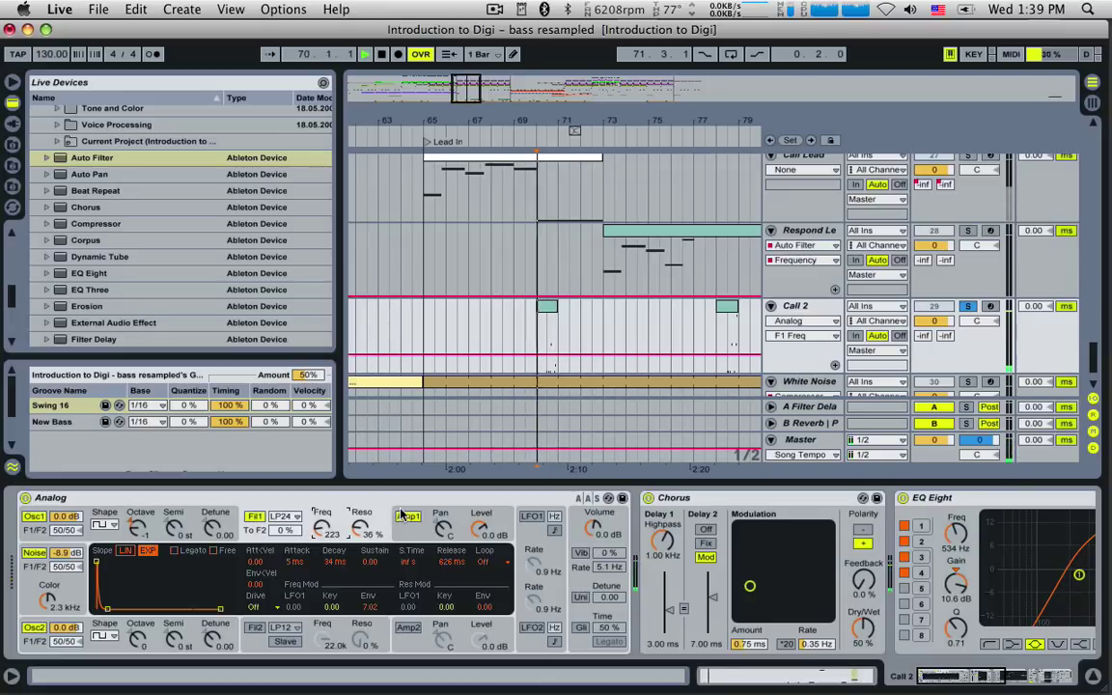
Enable LFO1 synced at 1/4, set its Filter 1 frequency modulation to 0.67, and raise the filter frequency to about 547.
left_click(532, 517)
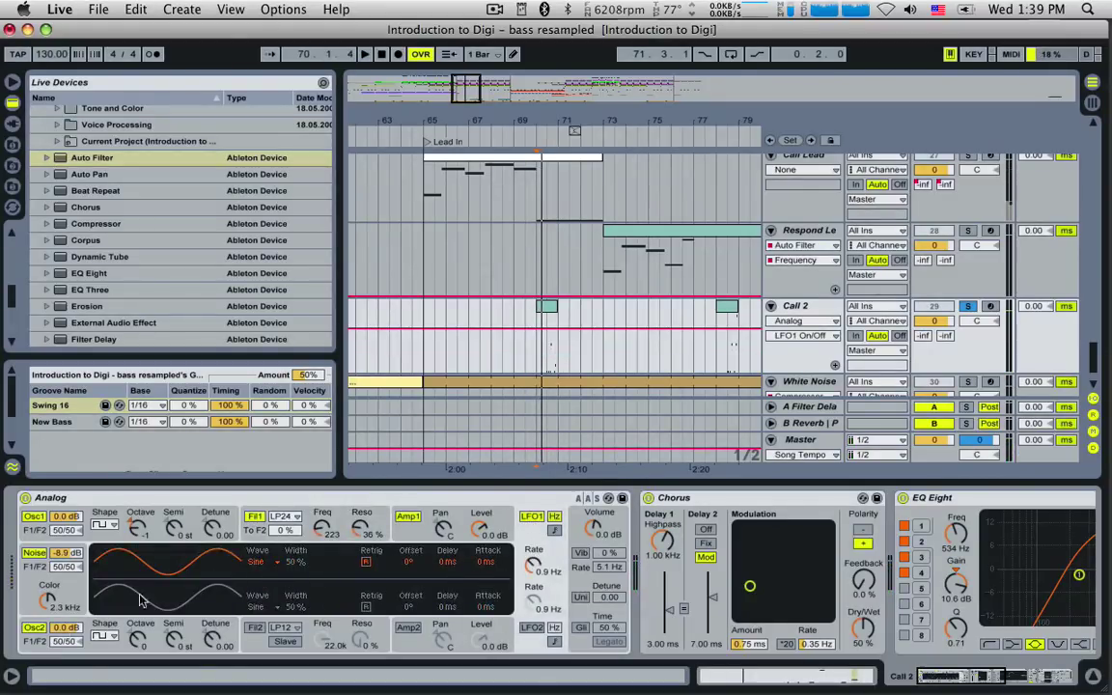
left_click(554, 531)
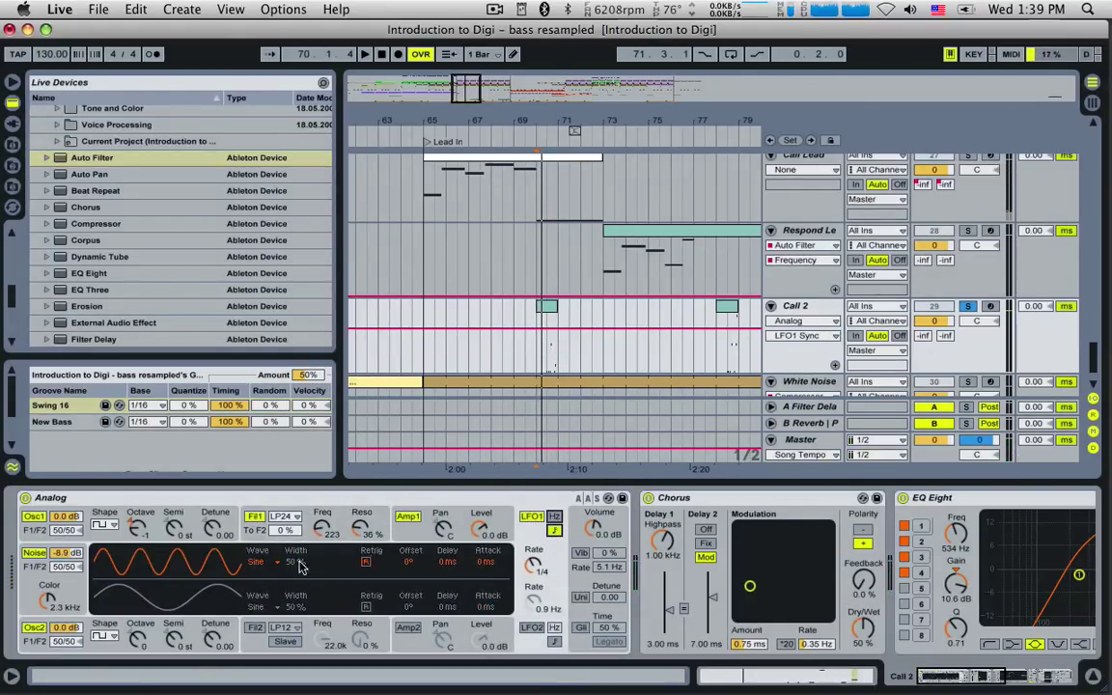
left_click(309, 522)
left_click_drag(292, 608, 291, 608)
left_click_drag(319, 542, 320, 541)
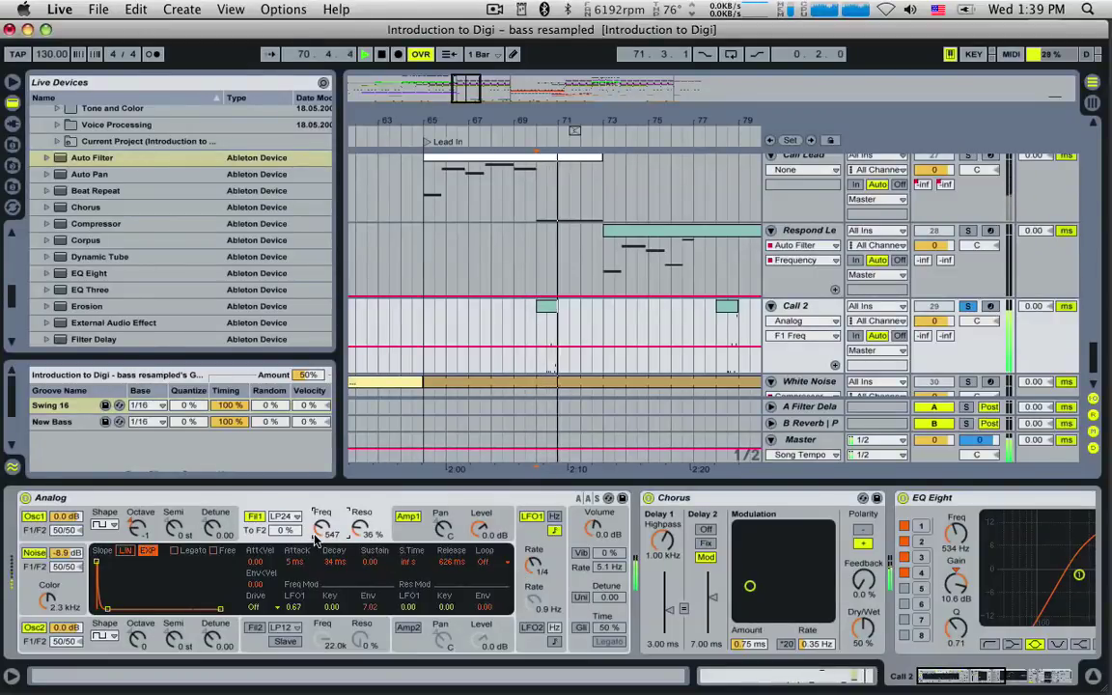
Set Analog's Filter 1 envelope modulation to 16.00, its frequency to 91 and its envelope decay to 81 ms.
left_click_drag(370, 606, 325, 618)
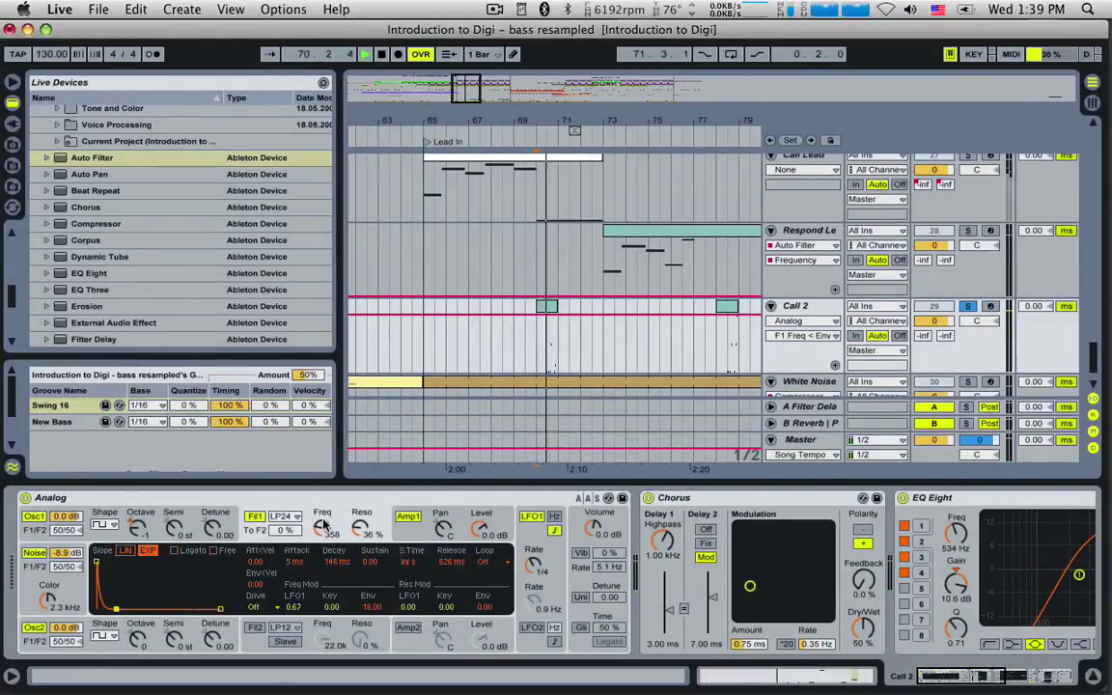
left_click_drag(325, 524, 324, 570)
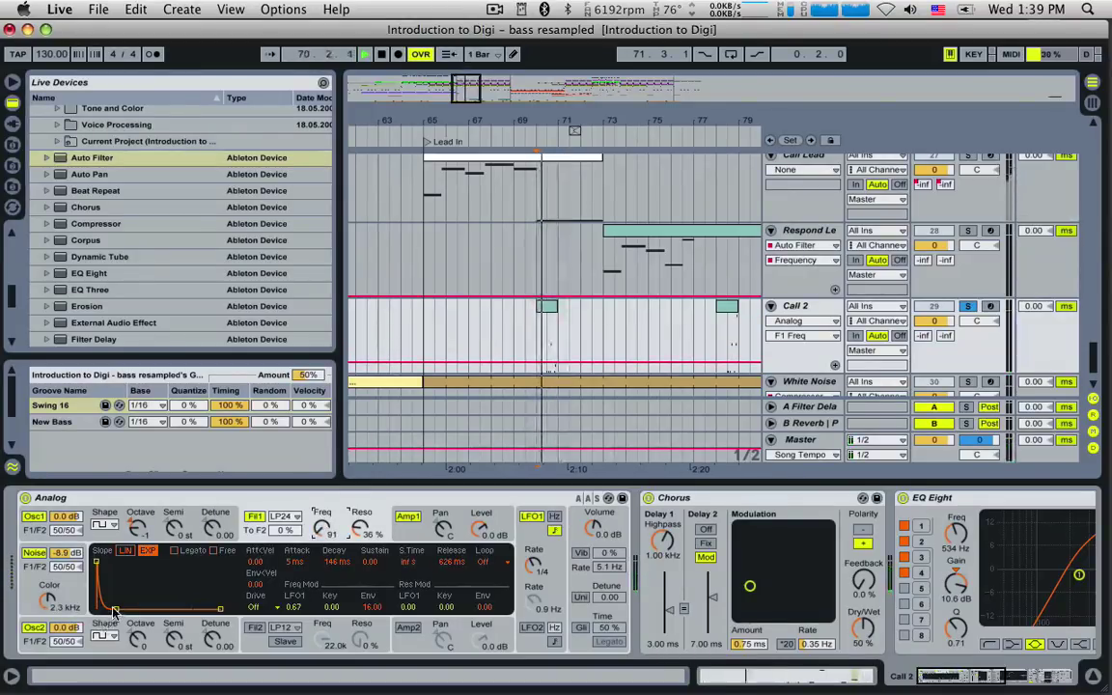
left_click_drag(114, 611, 109, 608)
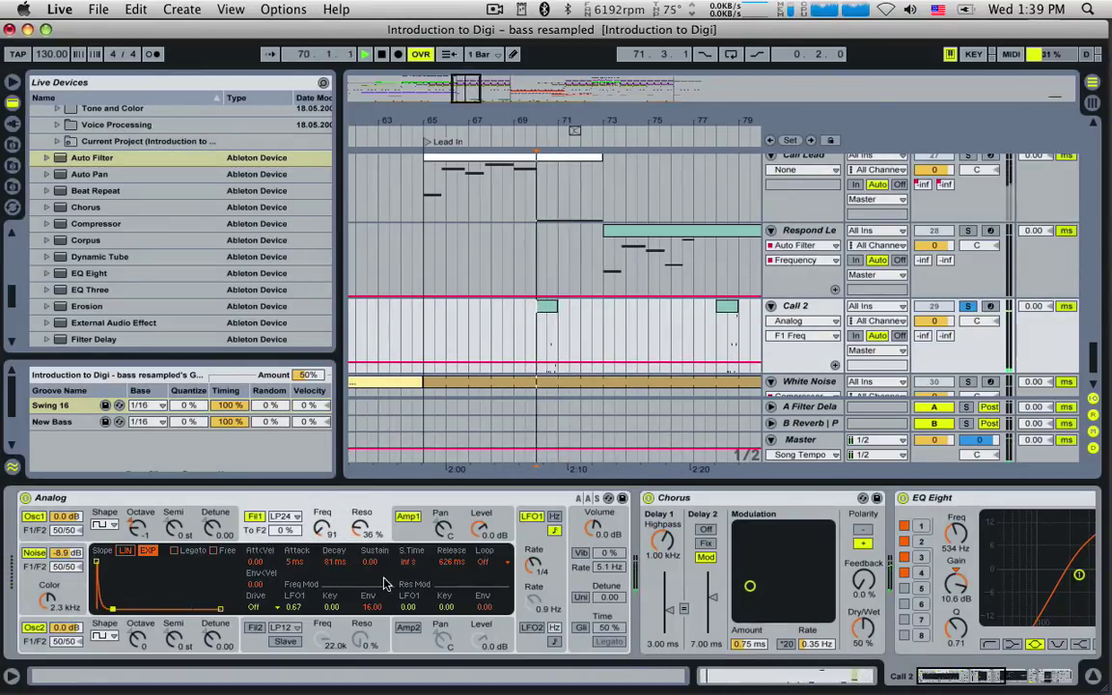
Set LFO1's synced rate to 1/2, the Filter 1 frequency to 185 and its LFO1 frequency modulation to 0.36.
left_click(536, 566)
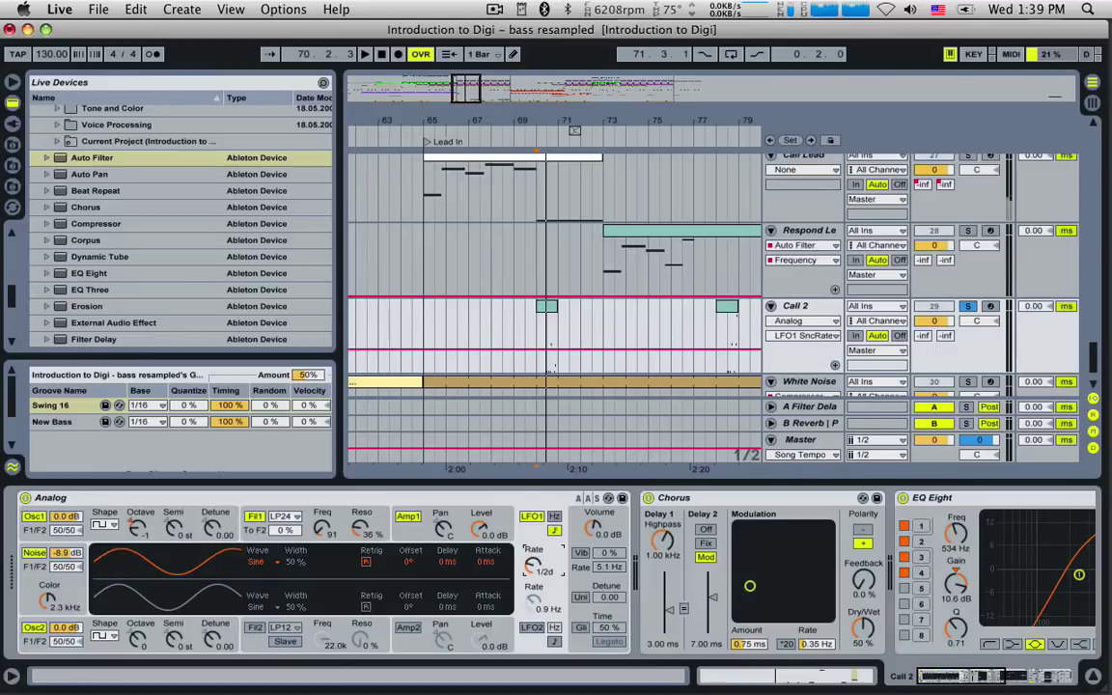
left_click_drag(536, 566, 536, 560)
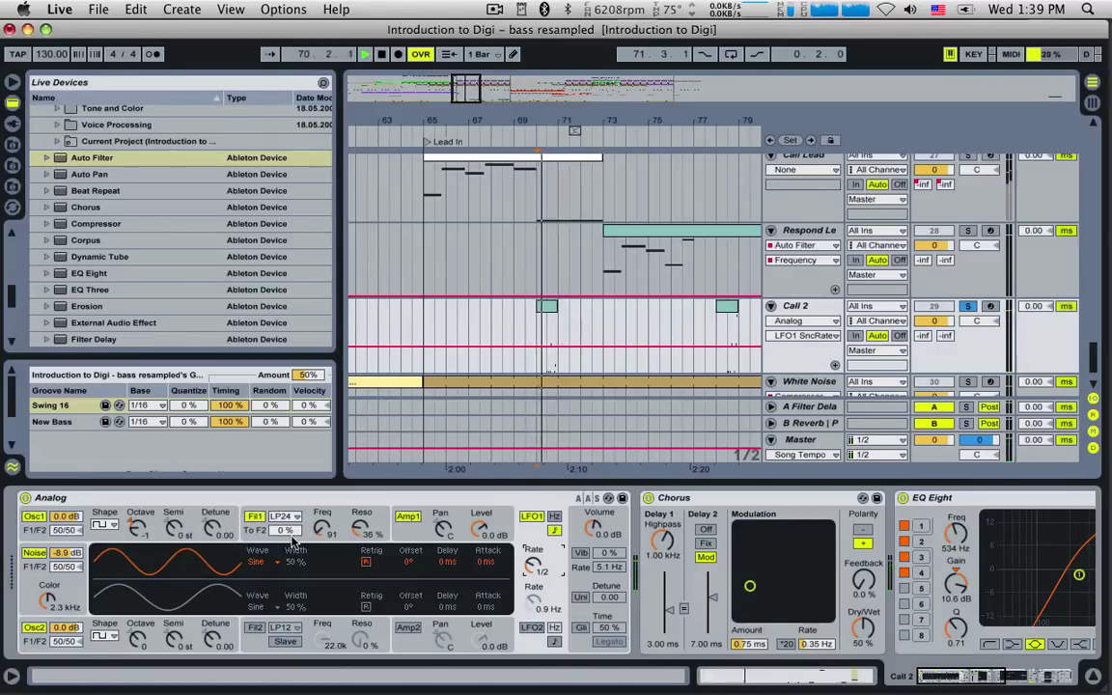
left_click(323, 528)
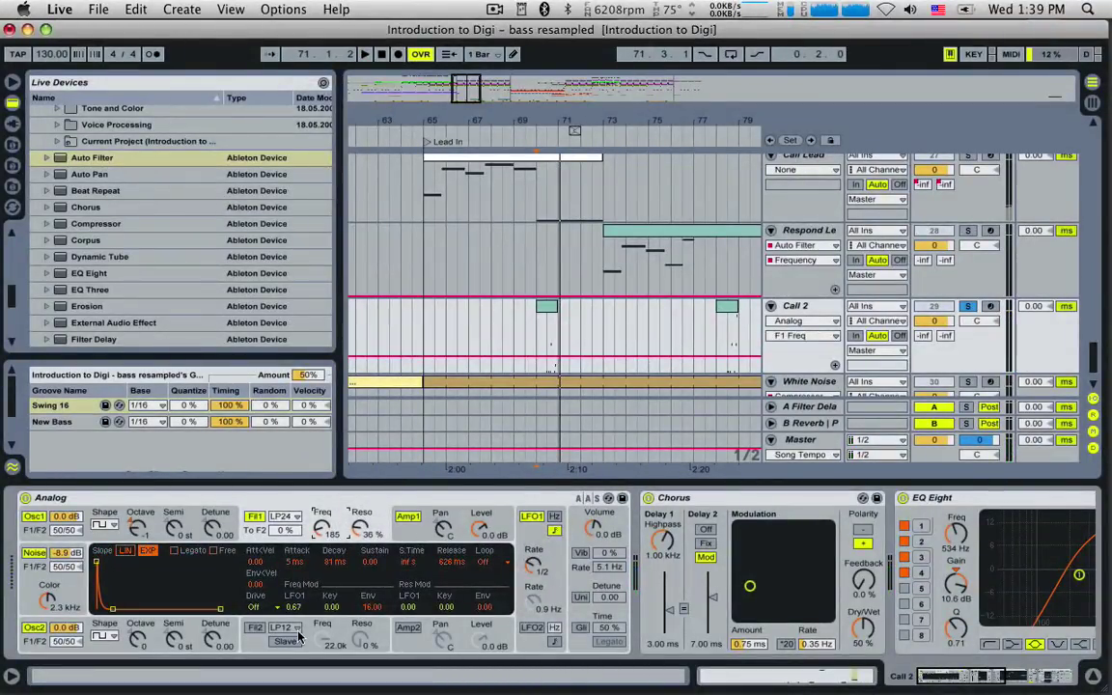
left_click_drag(294, 606, 294, 628)
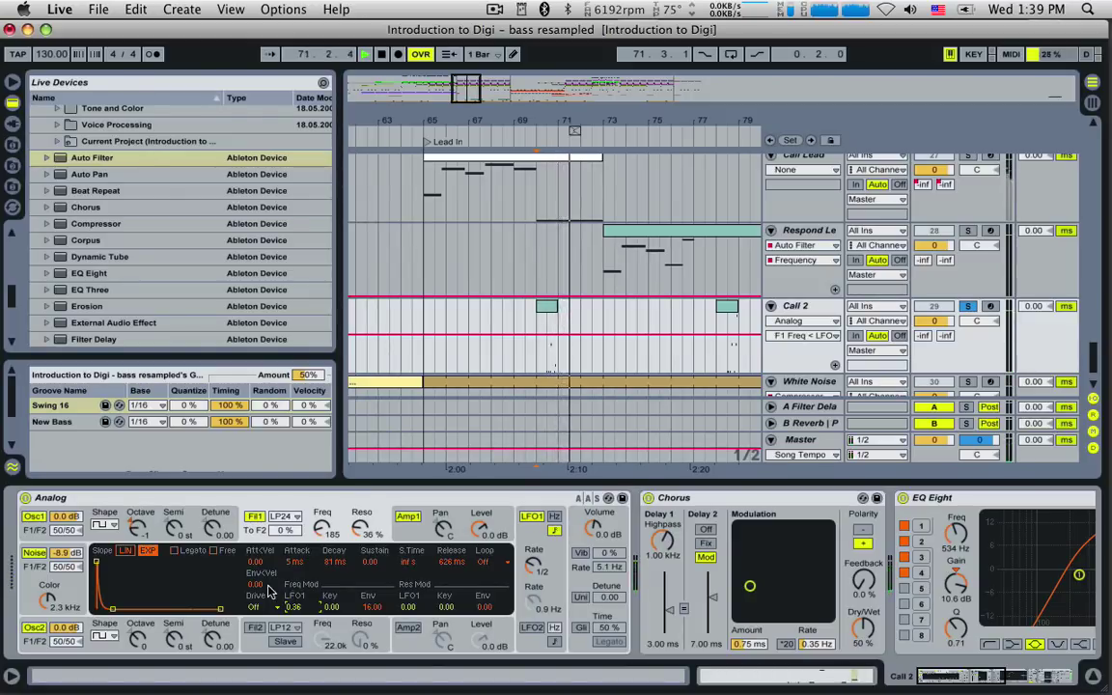
Switch off Analog's second oscillator and noise source.
left_click(30, 629)
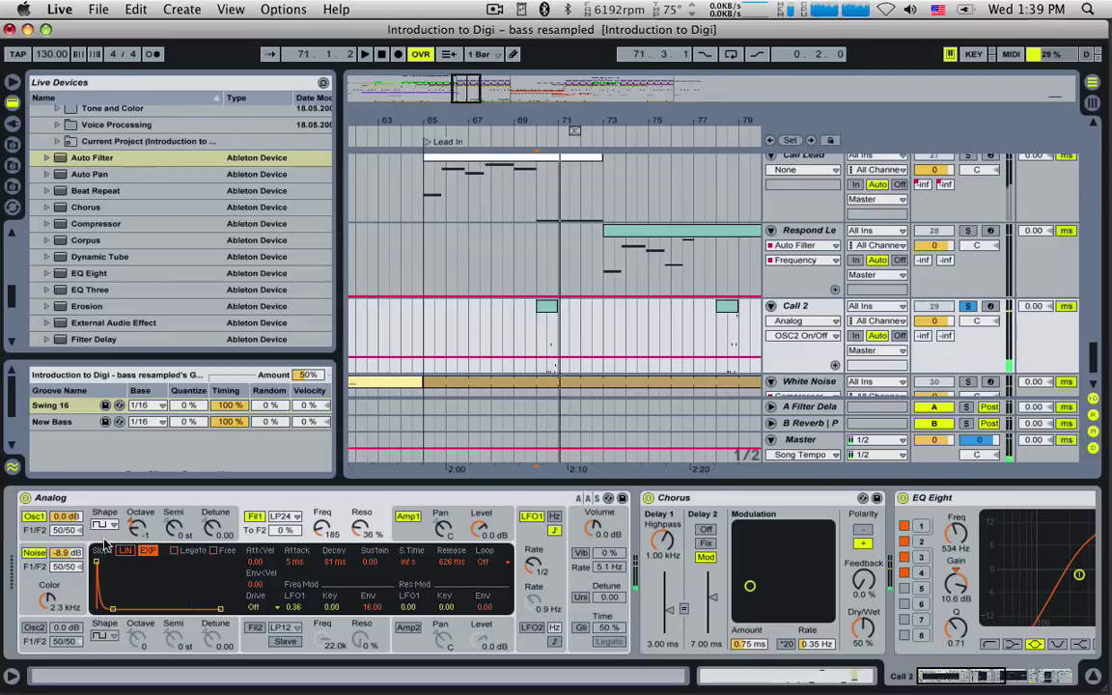
left_click(32, 554)
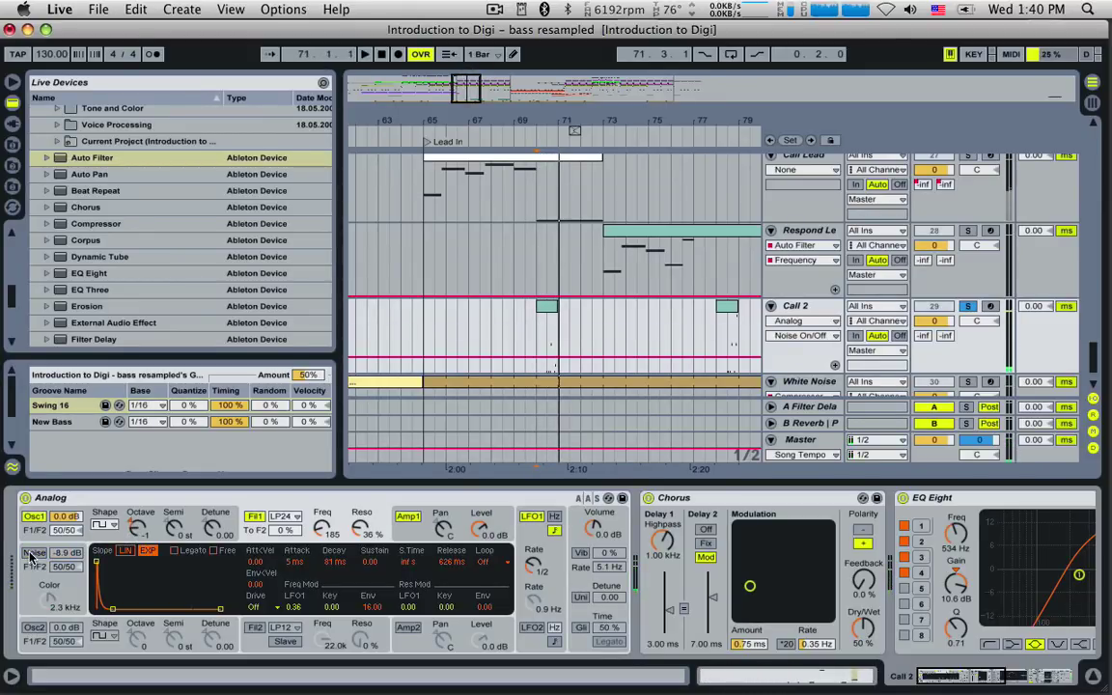
left_click(35, 628)
Audition a sawtooth shape on Analog's Osc1 and return it to the square wave.
left_click(105, 524)
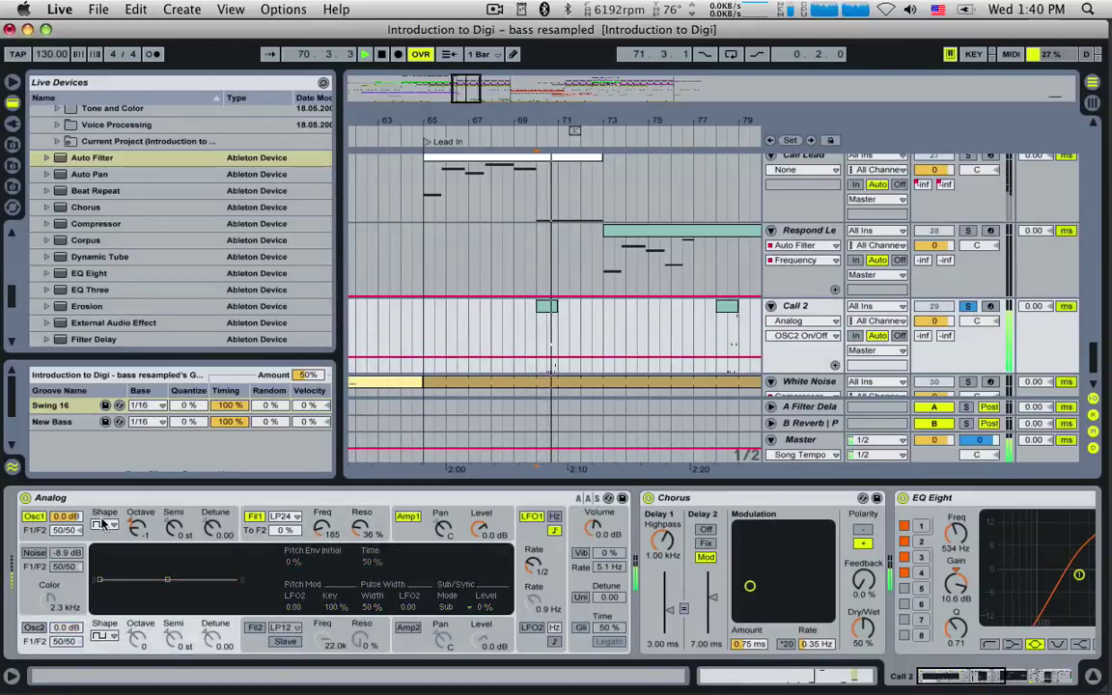
left_click(97, 527)
left_click(100, 556)
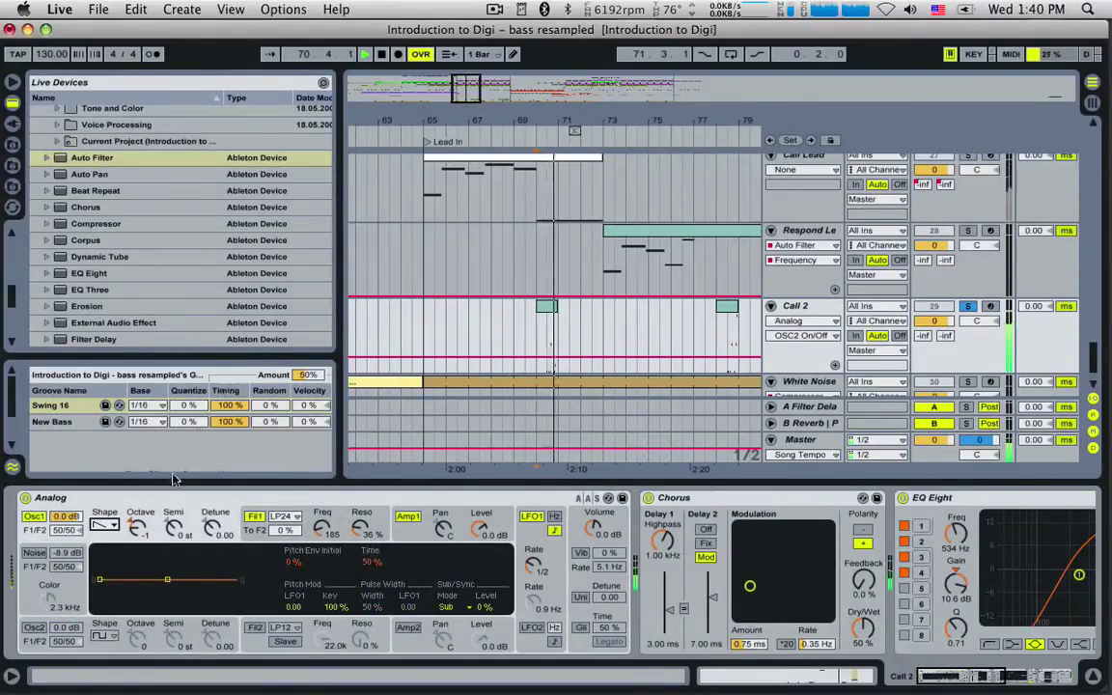
left_click(104, 526)
key("space")
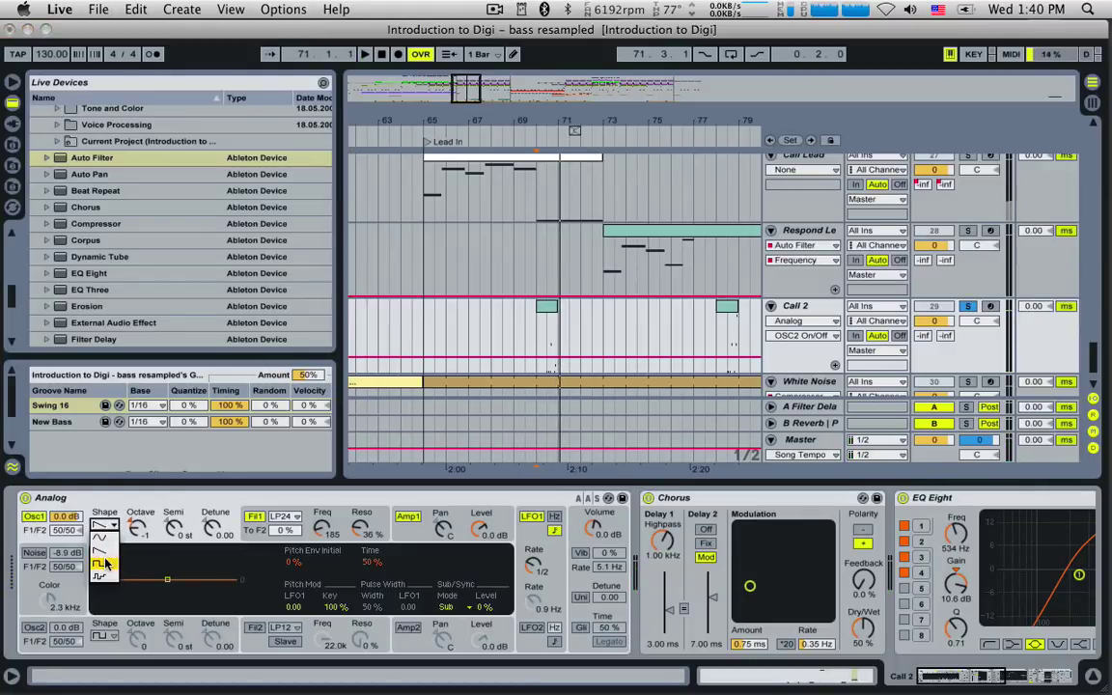
left_click(107, 564)
key("space")
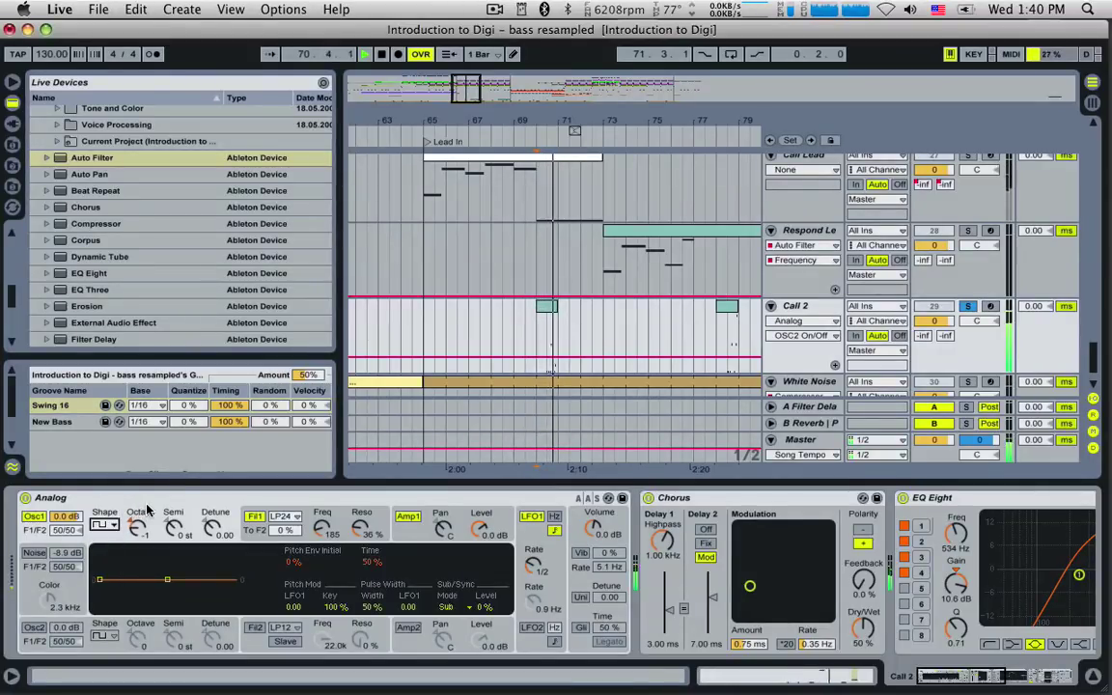
key("space")
key("space")
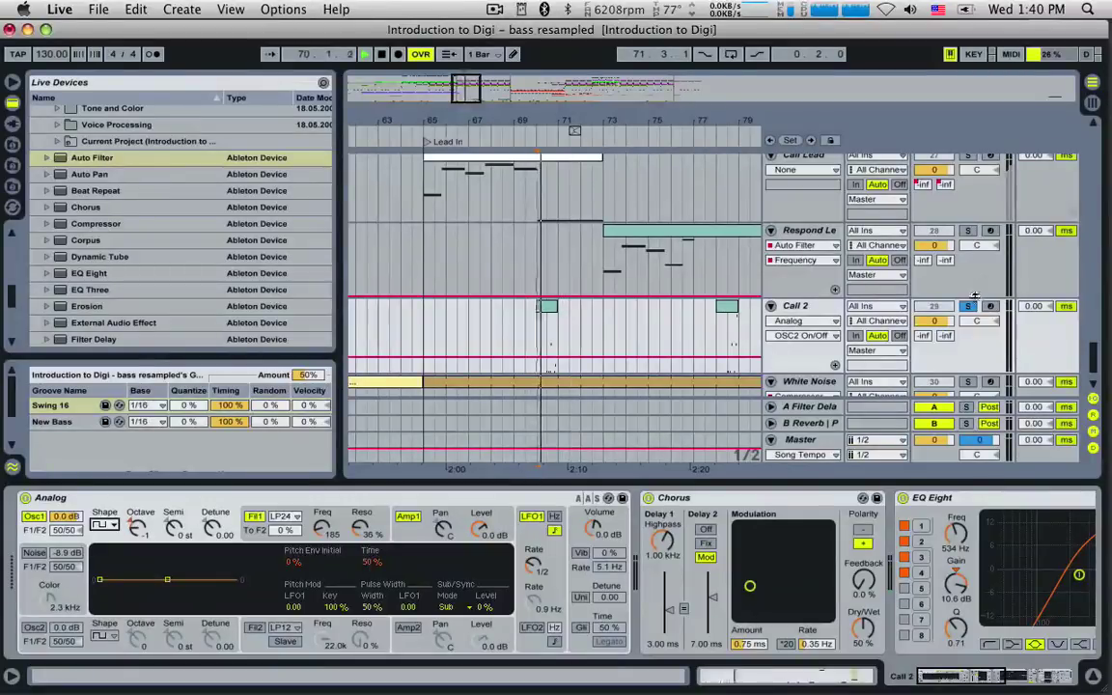
Unsolo Call 2, enable Analog's Osc2 and switch off LFO1.
left_click(975, 297)
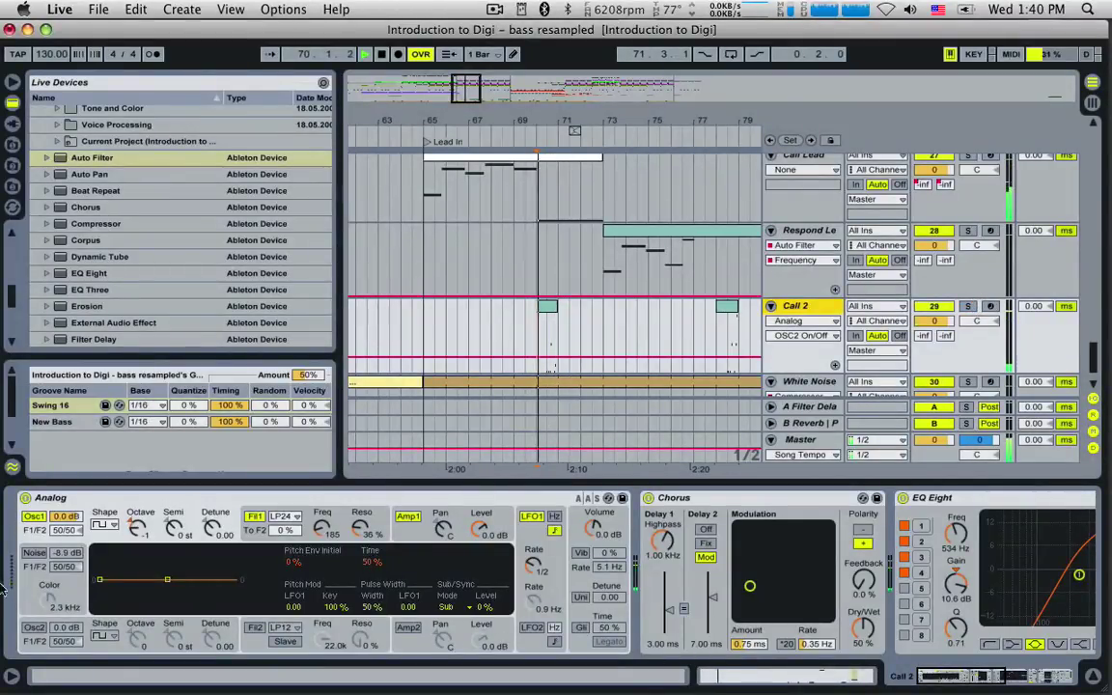
left_click(33, 628)
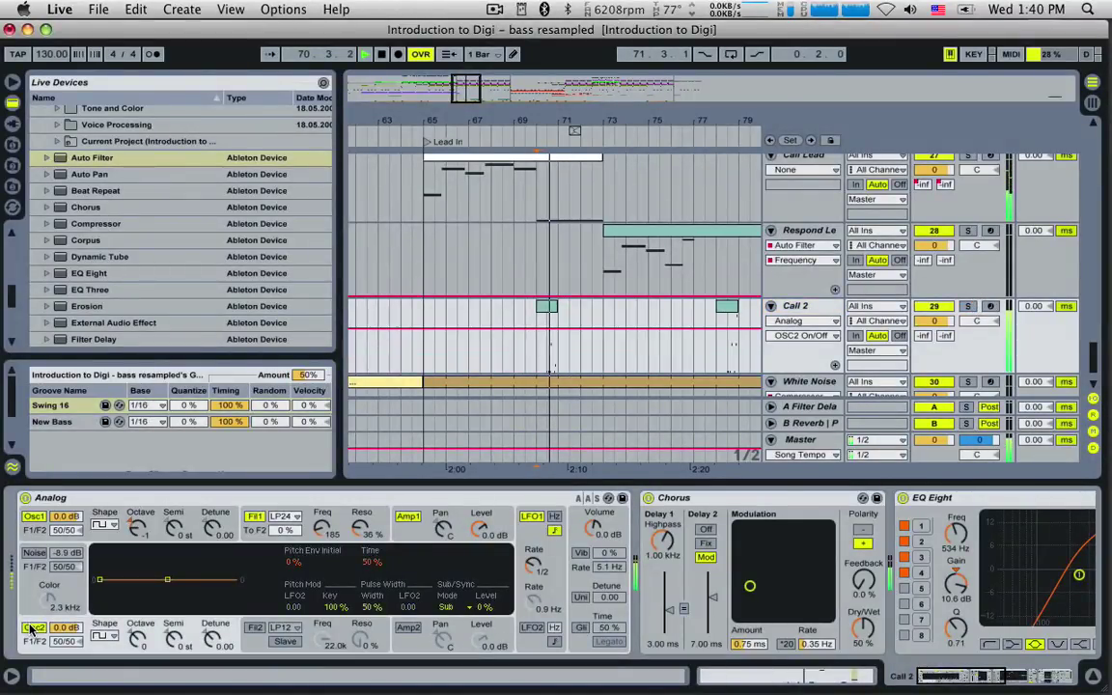
left_click(530, 517)
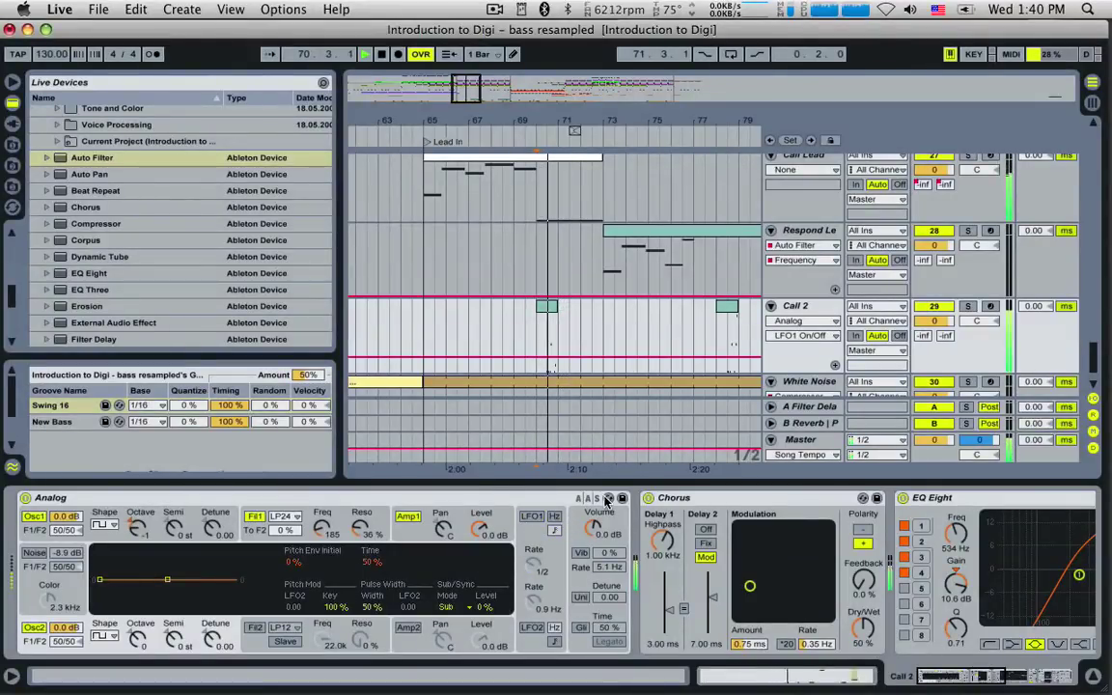
Audition soloed Call 2 from bar 70 with Filter Delay on, and move EQ Eight's boost to band 3 at 1.15 kHz, 10.8 dB.
left_click_drag(959, 682, 1016, 682)
left_click(758, 499)
left_click(545, 346)
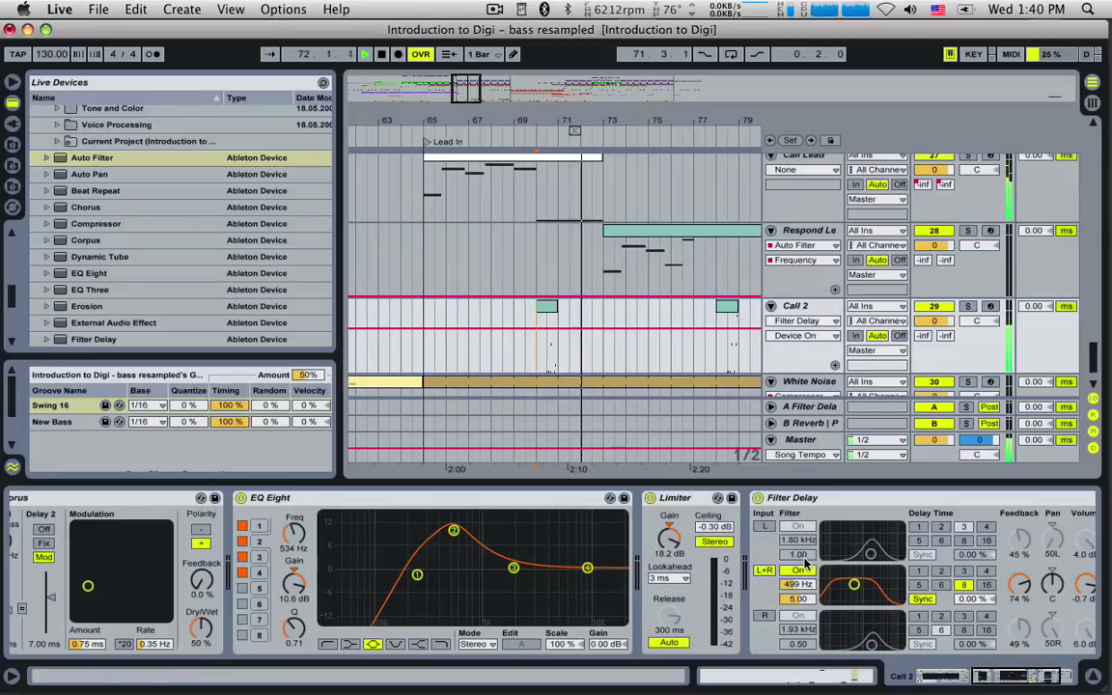
left_click(968, 307)
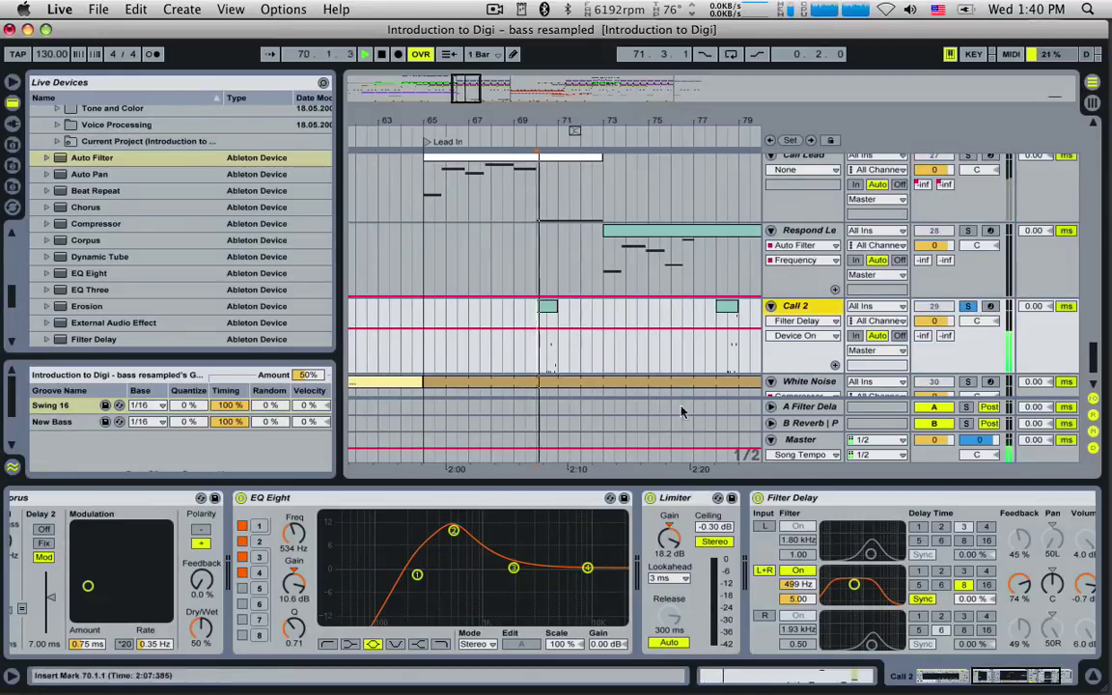
key("space")
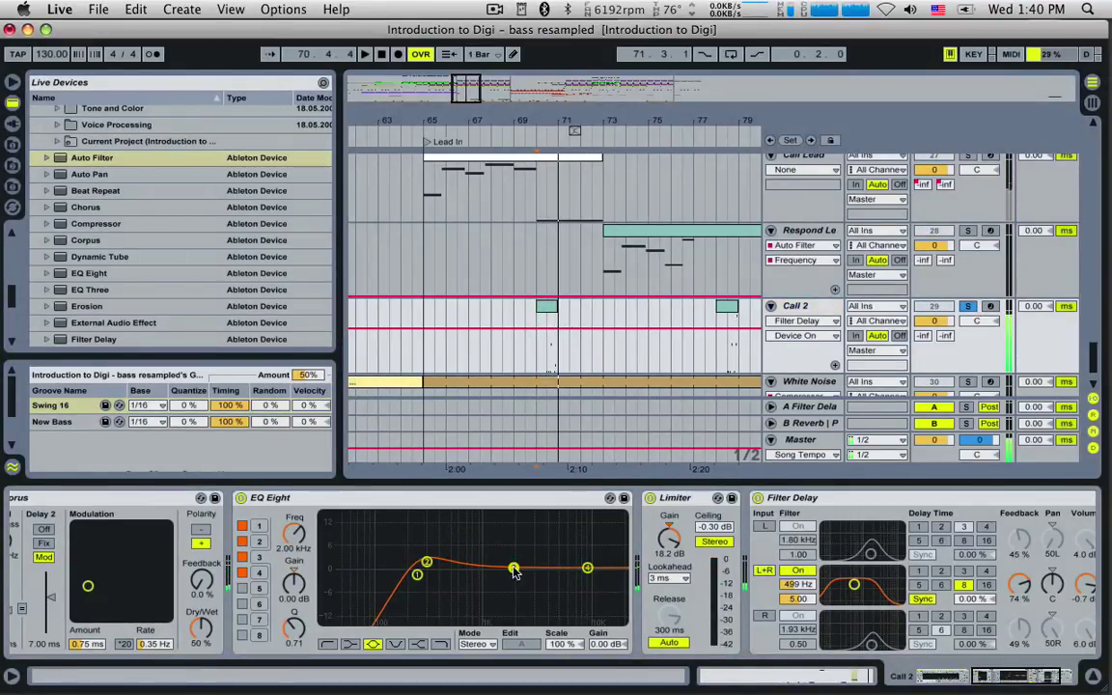
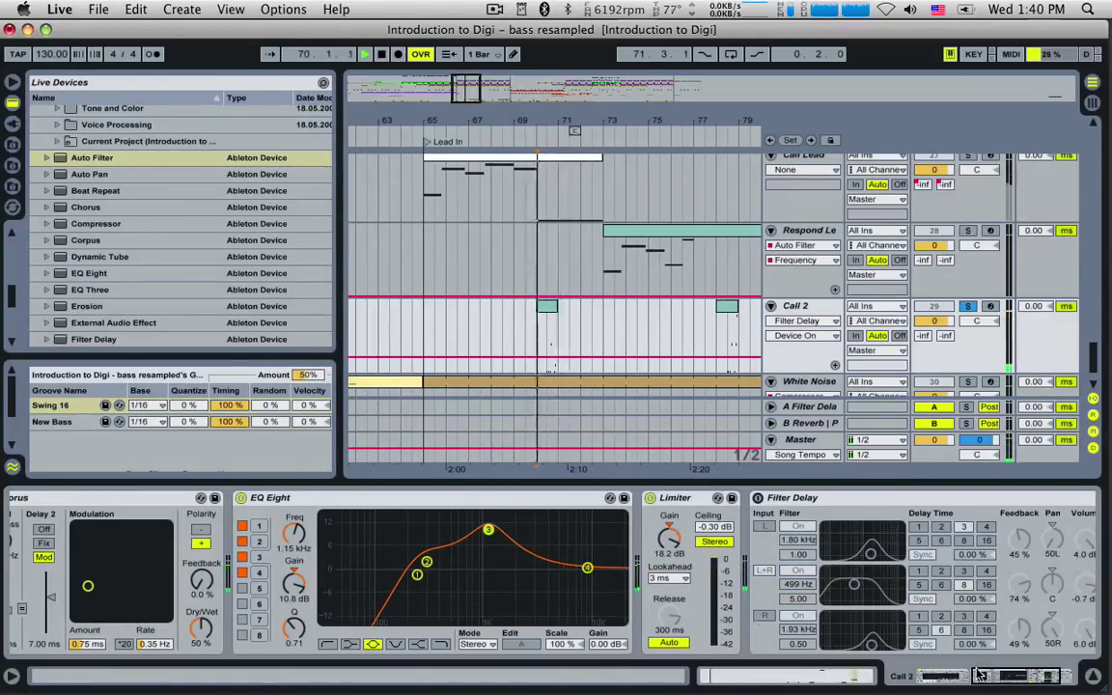
Set Analog's Filter 1 resonance to 25 %, its frequency to 96 and its envelope decay to 45 ms.
left_click_drag(1009, 677, 927, 675)
left_click_drag(361, 527, 361, 536)
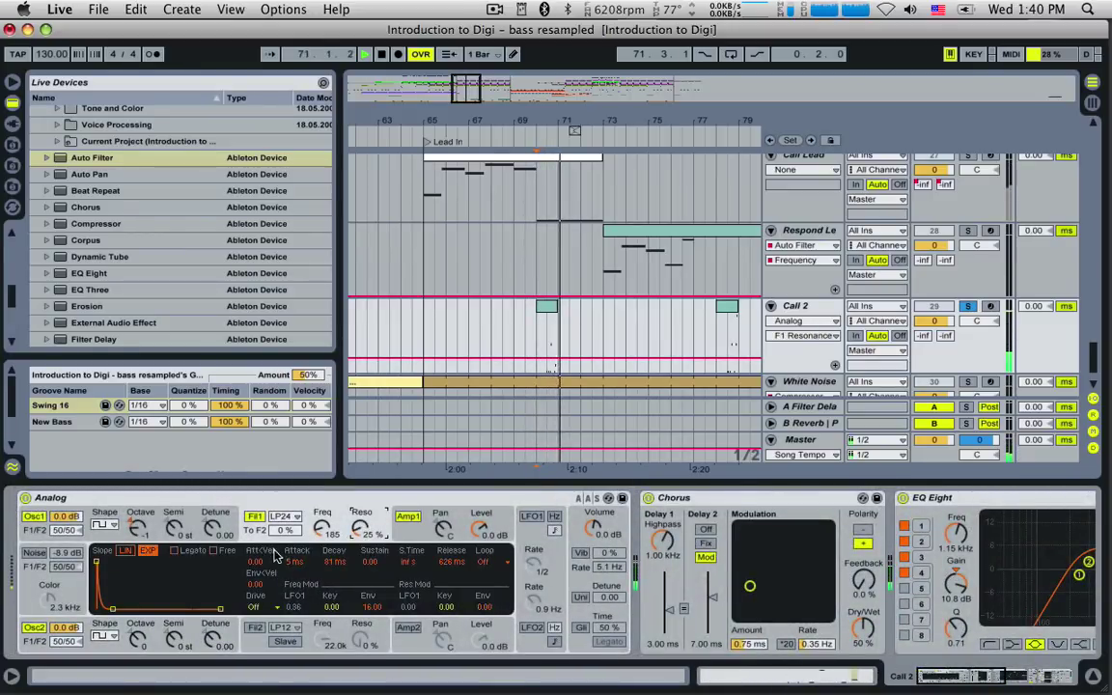
left_click_drag(330, 527, 330, 546)
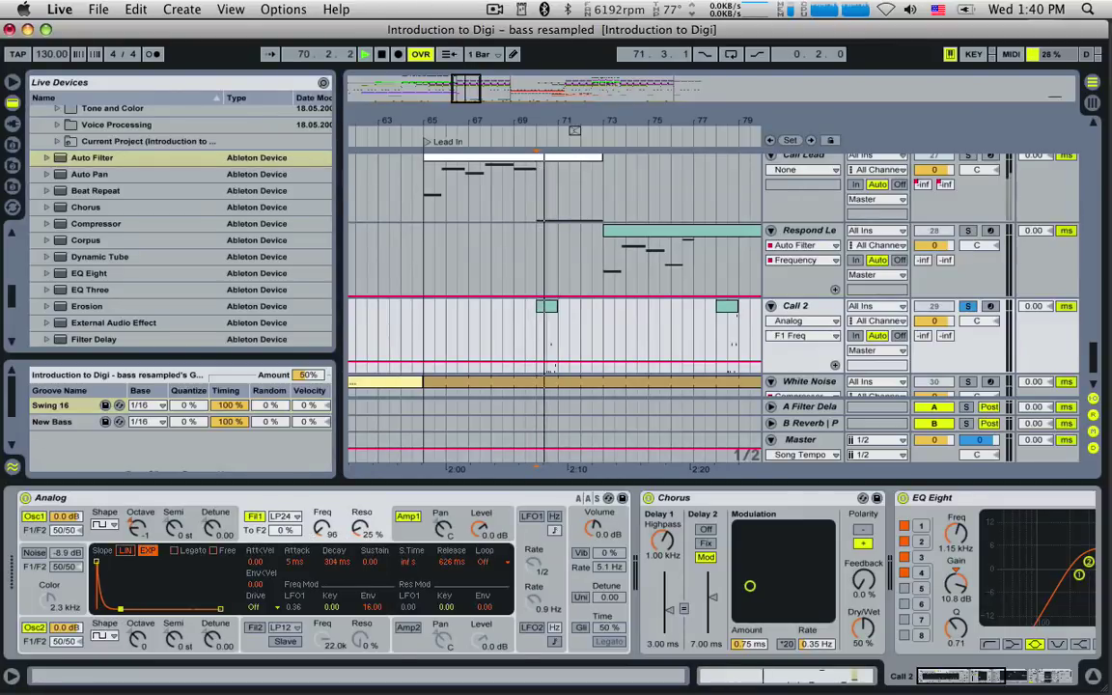
mouse_move(120, 608)
left_mouse_down()
mouse_move(144, 608)
mouse_move(118, 609)
left_mouse_up()
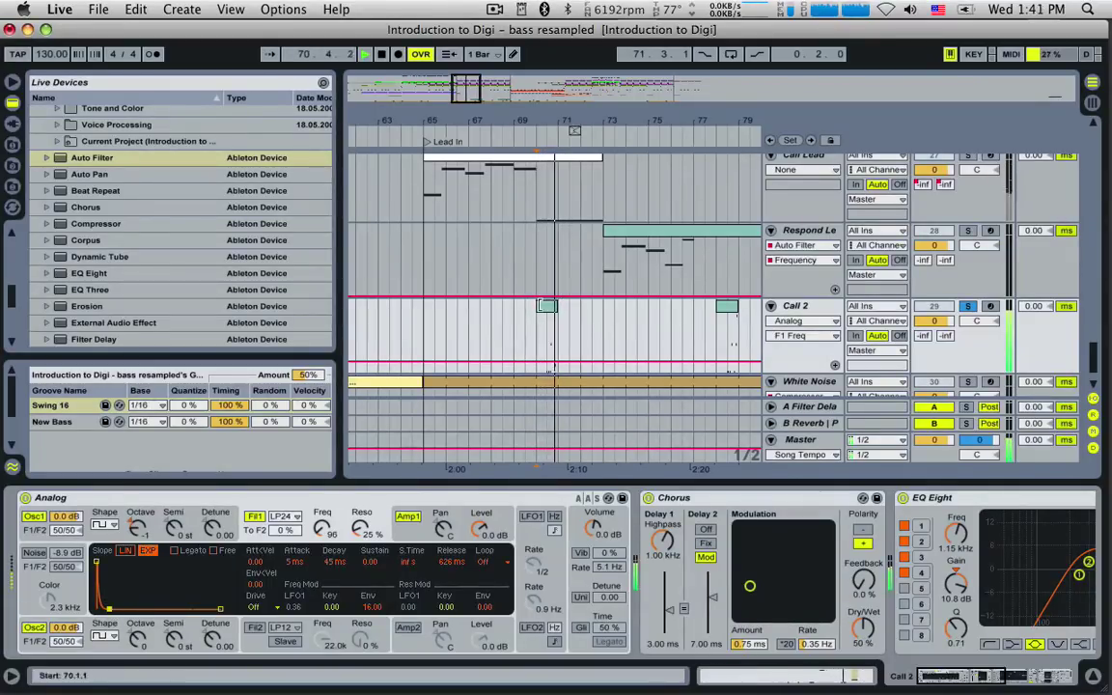
Lengthen the low note at 1.3.3 in the Call 2 clip at bar 70 and audition it.
double_click(543, 307)
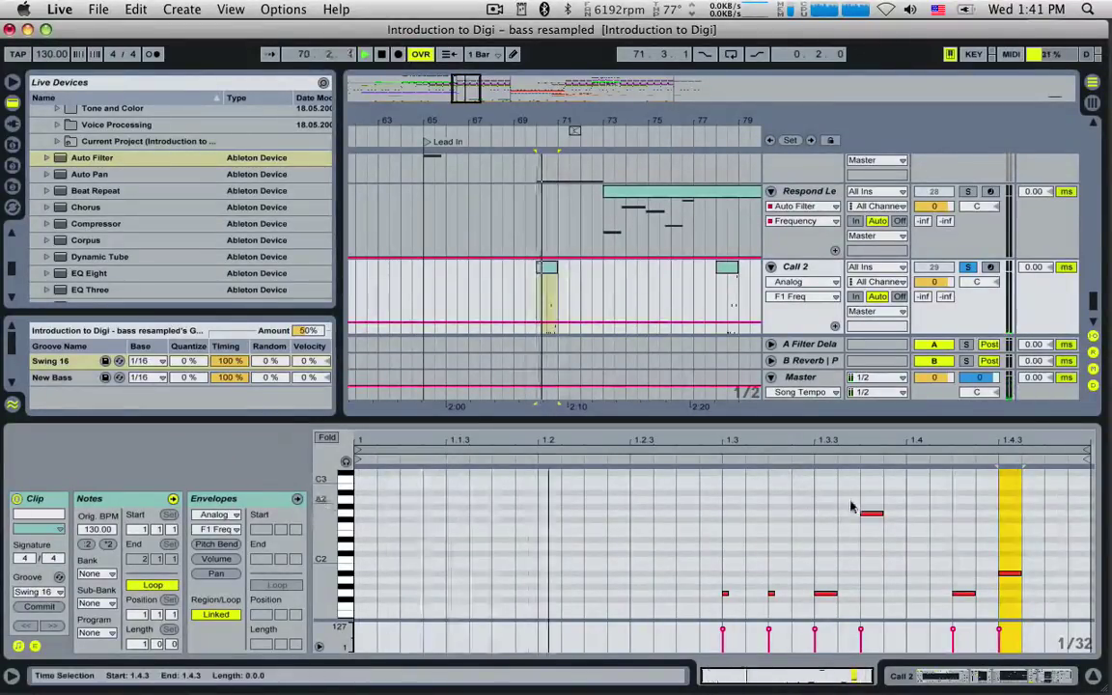
mouse_move(831, 593)
left_mouse_down()
mouse_move(862, 594)
mouse_move(840, 594)
left_mouse_up()
key("space")
key("space")
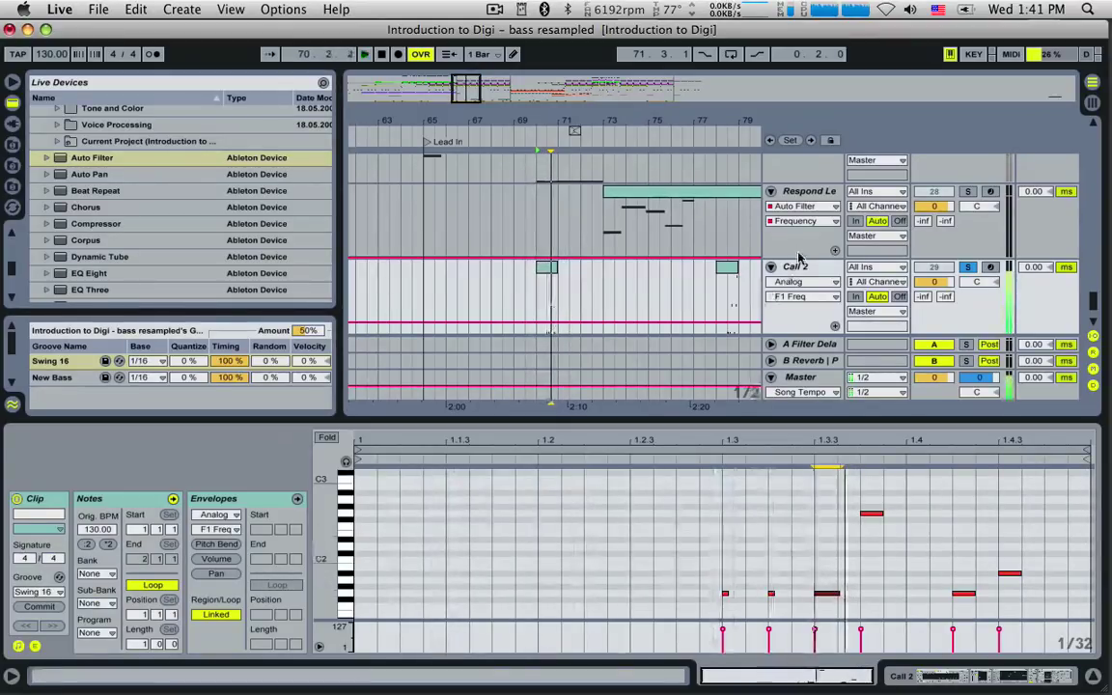
Set Filter 1's envelope release to 5 ms and decay to 560 ms, and raise the filter frequency to 295.
left_click(804, 266)
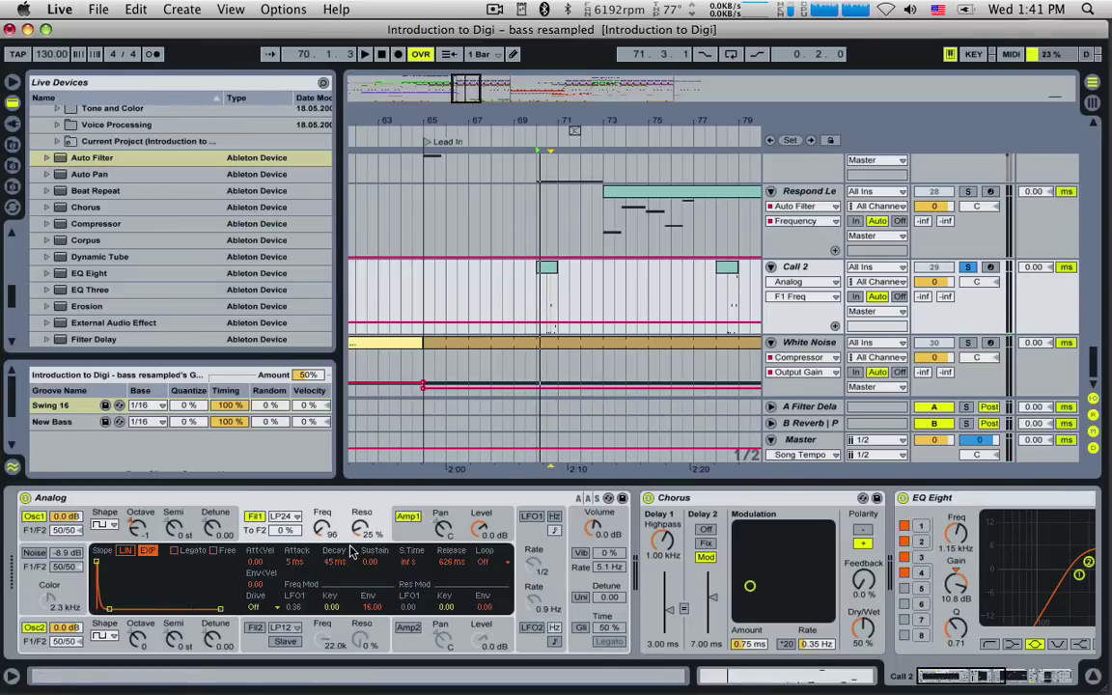
left_click_drag(449, 563, 449, 589)
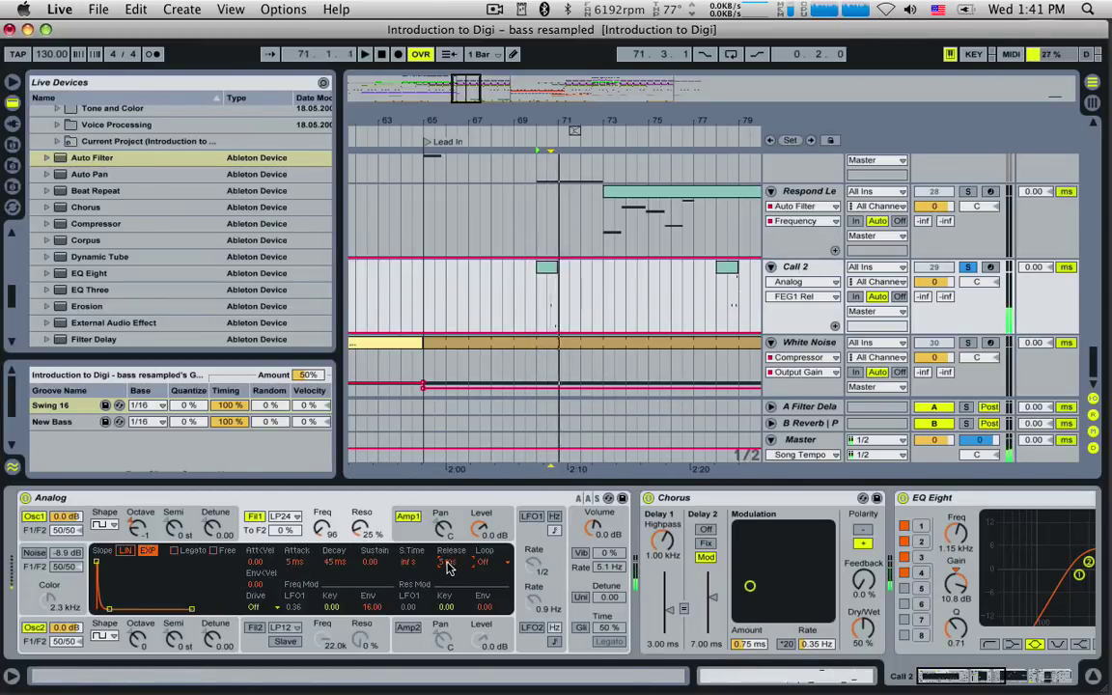
left_click_drag(338, 568, 338, 541)
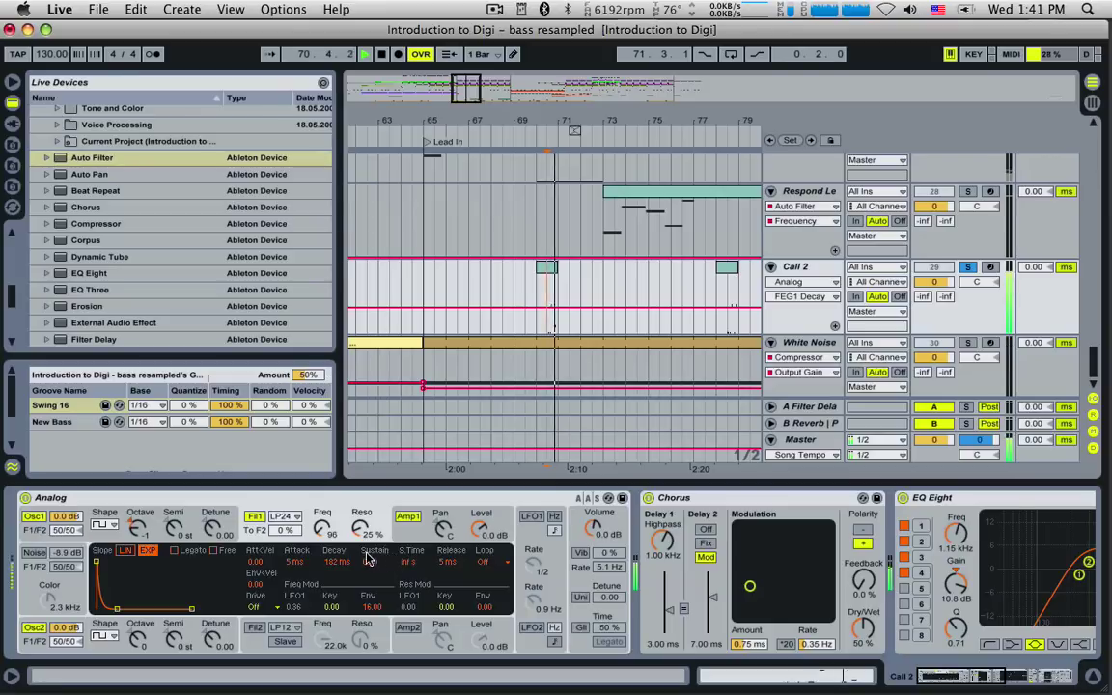
left_click_drag(322, 528, 322, 497)
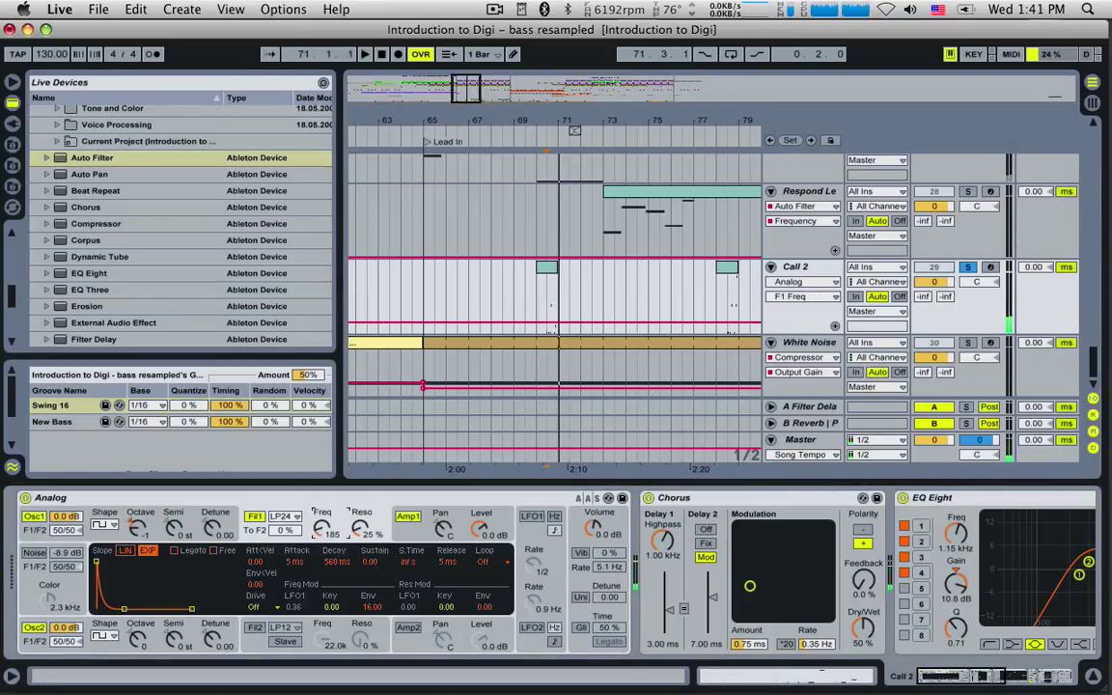
key("space")
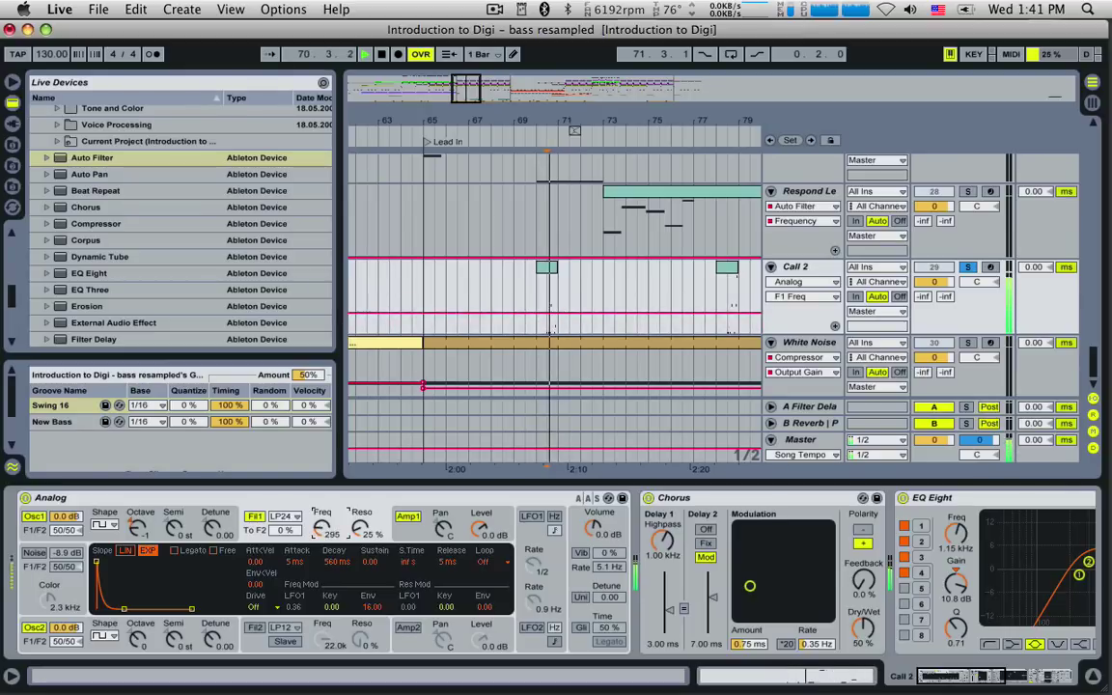
Apply the Analog quick routing that sends Osc1 to Filter 1 and Osc2 to Filter 2, and show Osc2's settings.
left_click(35, 517)
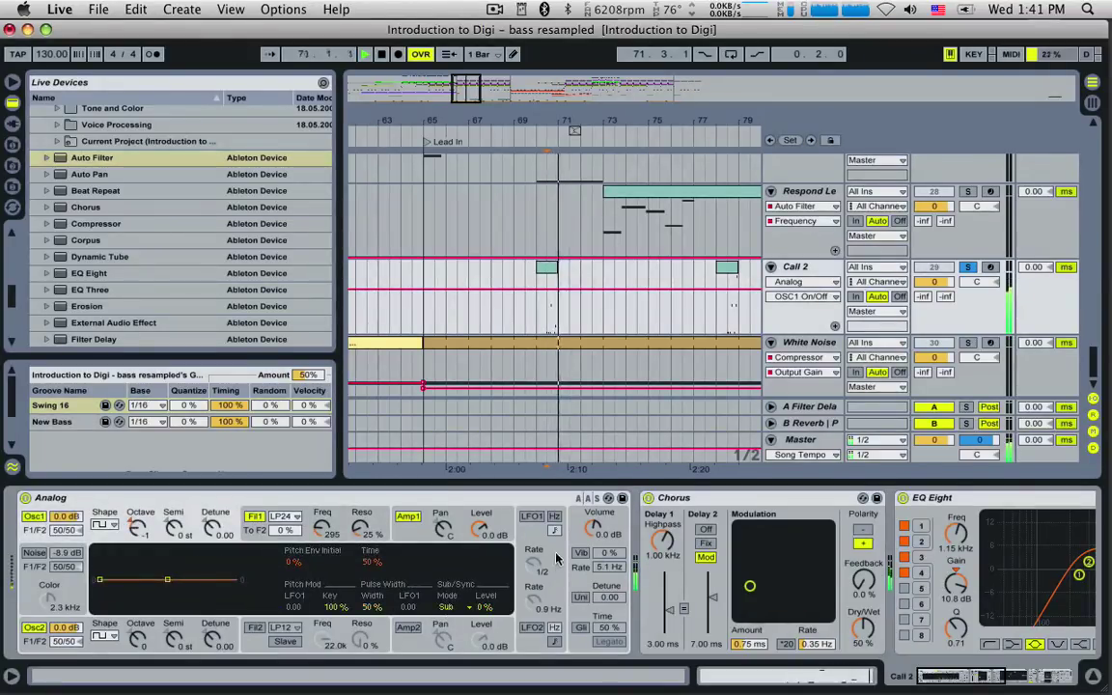
left_click(581, 534)
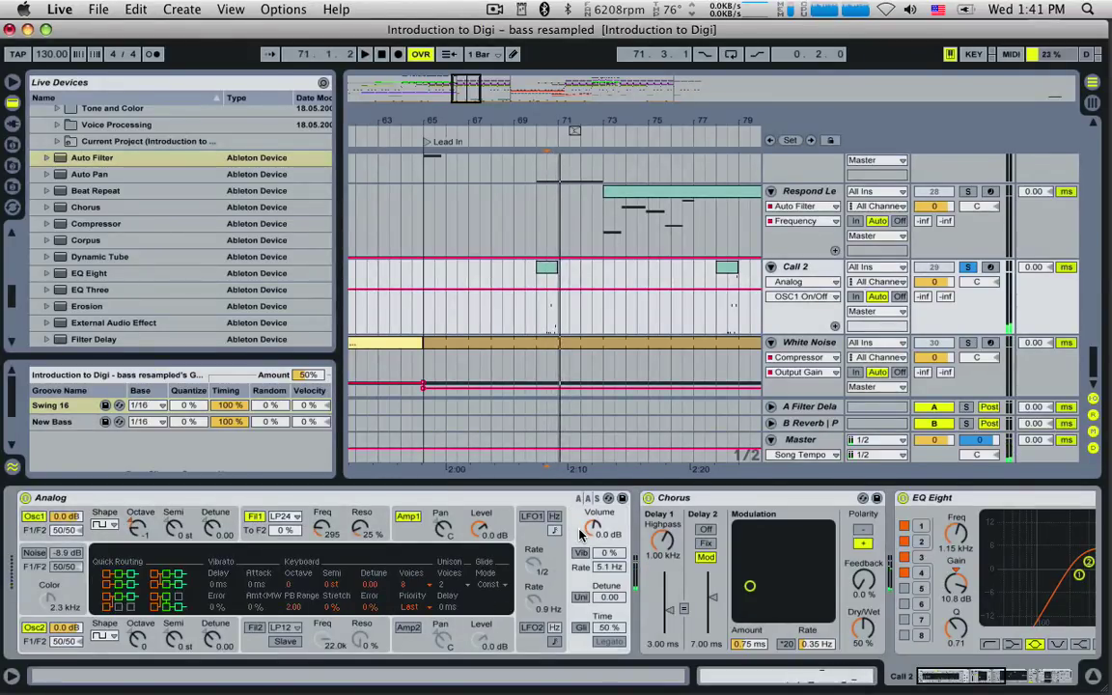
left_click(125, 580)
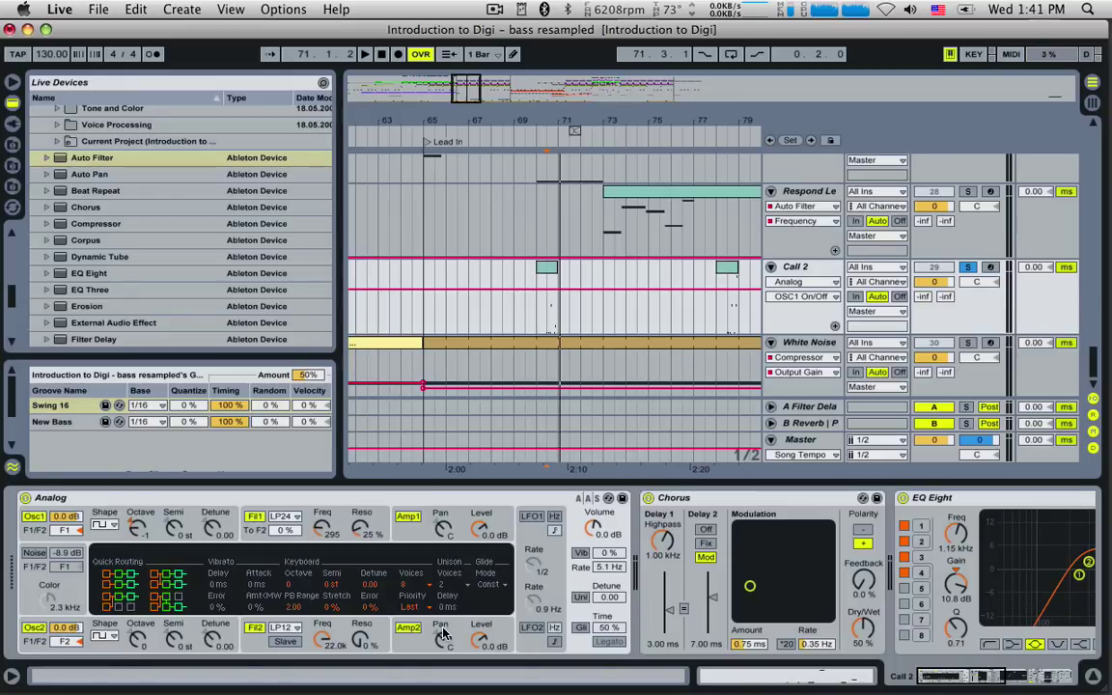
left_click(95, 655)
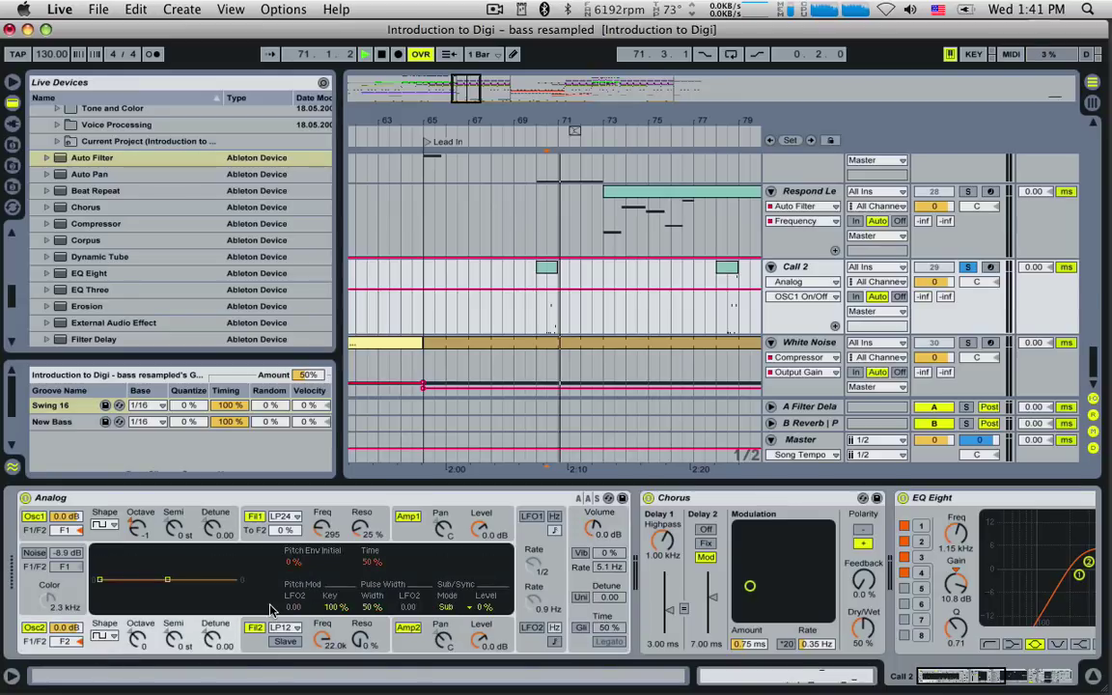
Set Amp2's envelope release to 19 ms and give Filter 2 the F12 type with frequency 275 and resonance 22 %.
left_click(407, 628)
left_click(447, 557)
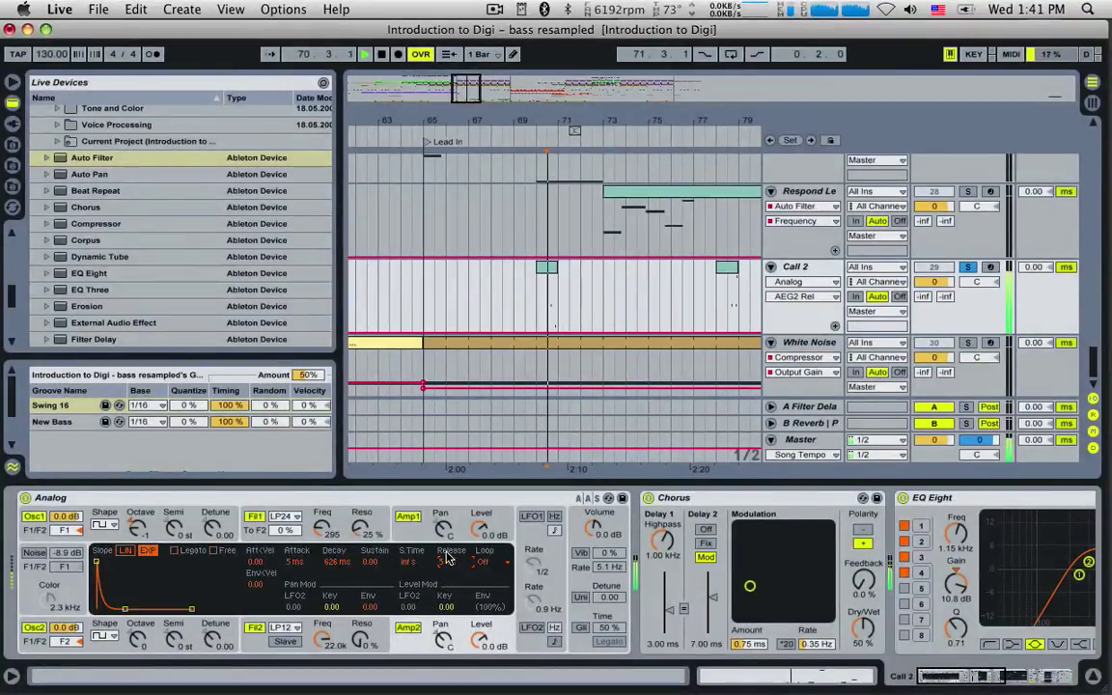
left_click(293, 632)
left_click(290, 614)
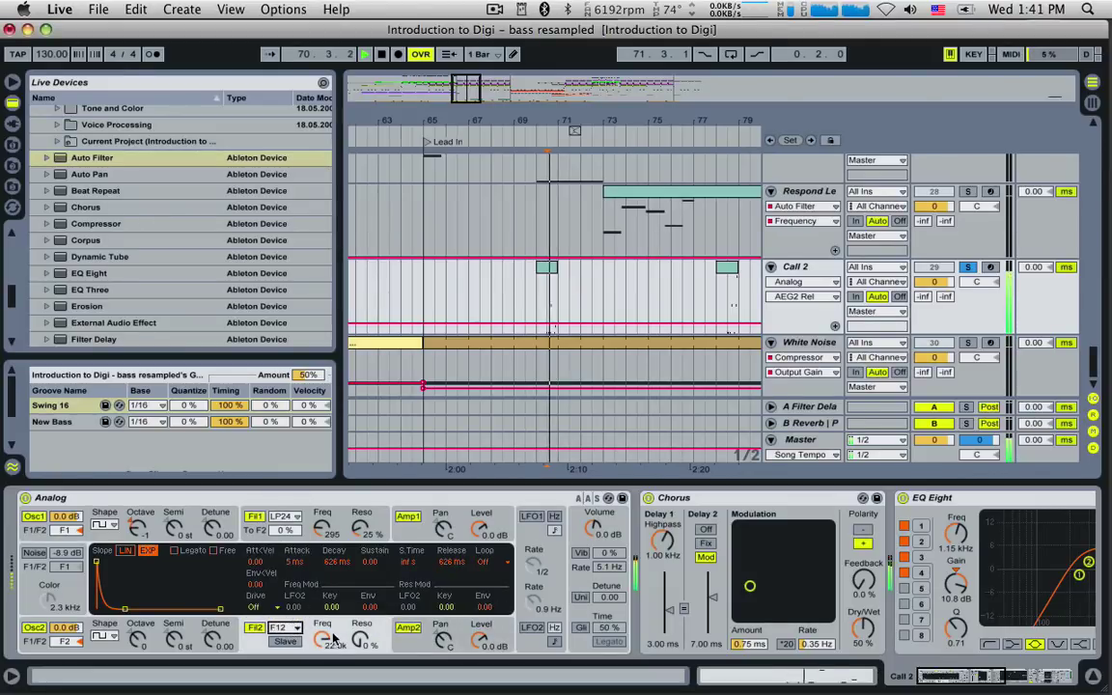
left_click(359, 639)
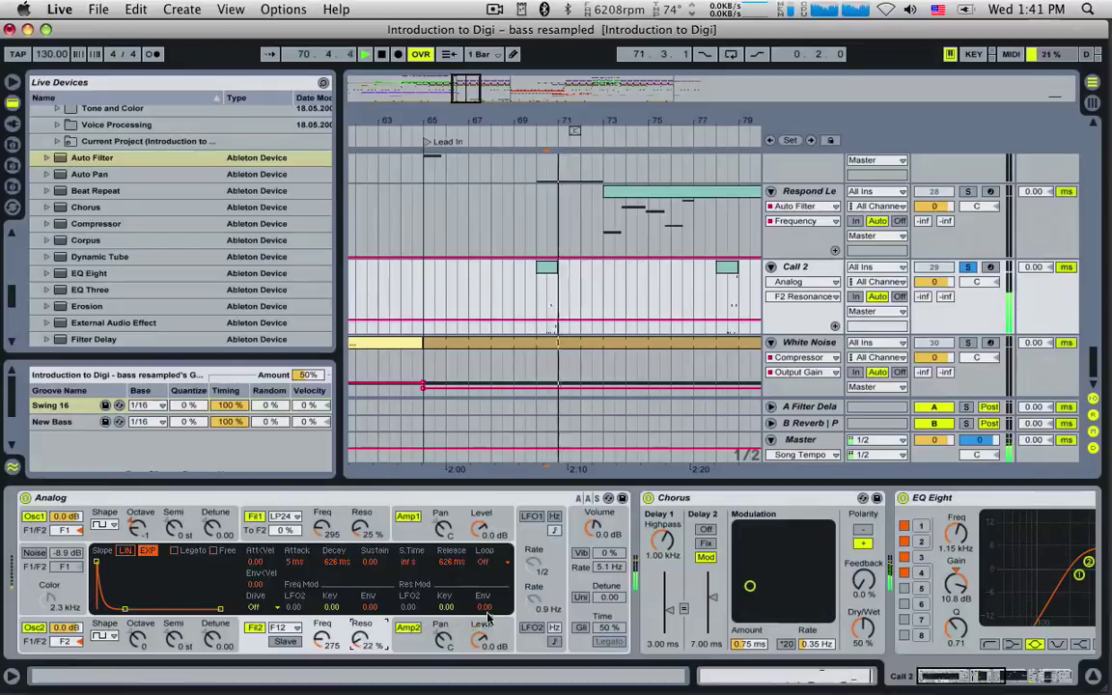
Enable LFO2, modulate Filter 2's frequency by 0.89 and resonance by -1.74, and set the filter to 228 and 20 %.
left_click(532, 629)
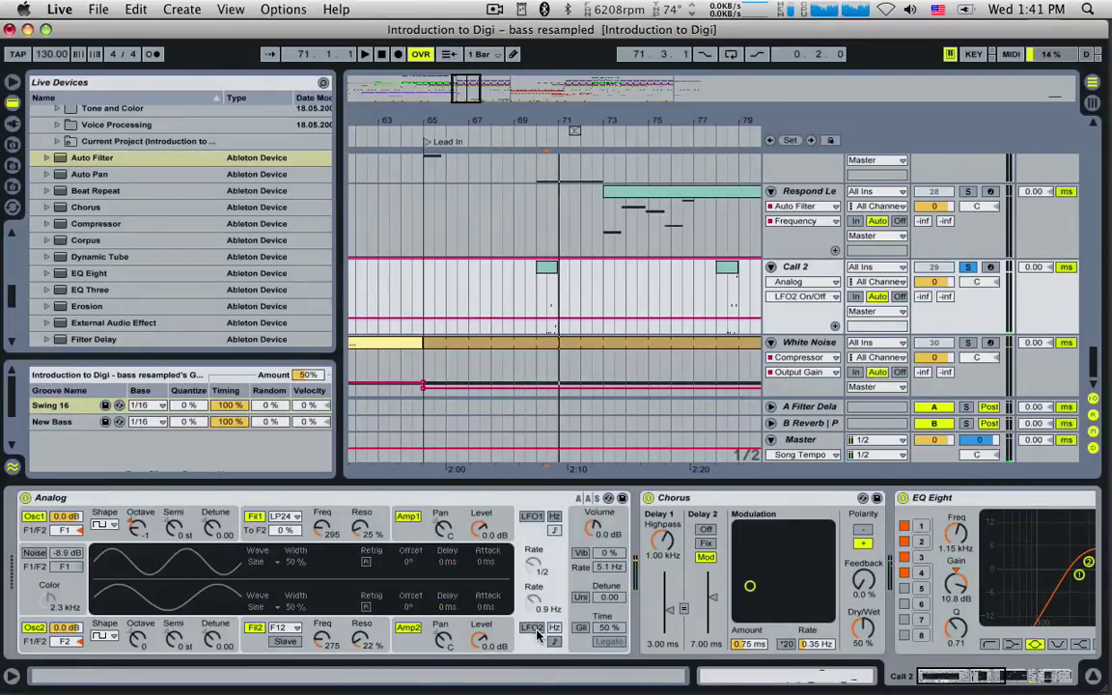
left_click(255, 650)
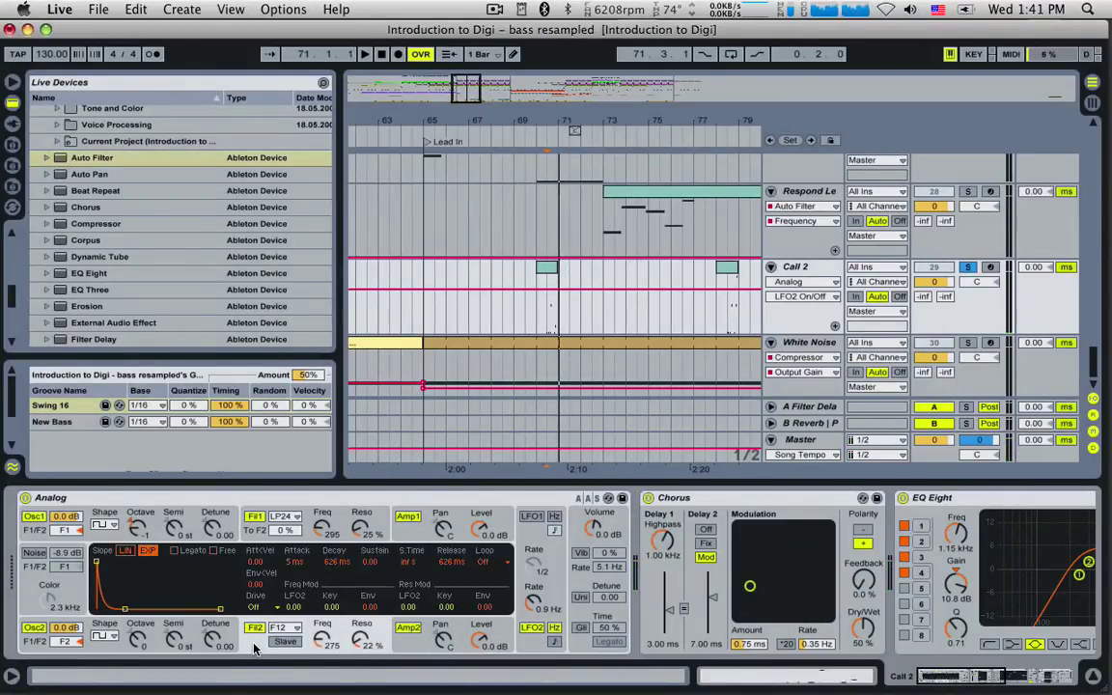
left_click_drag(291, 607, 293, 596)
key("space")
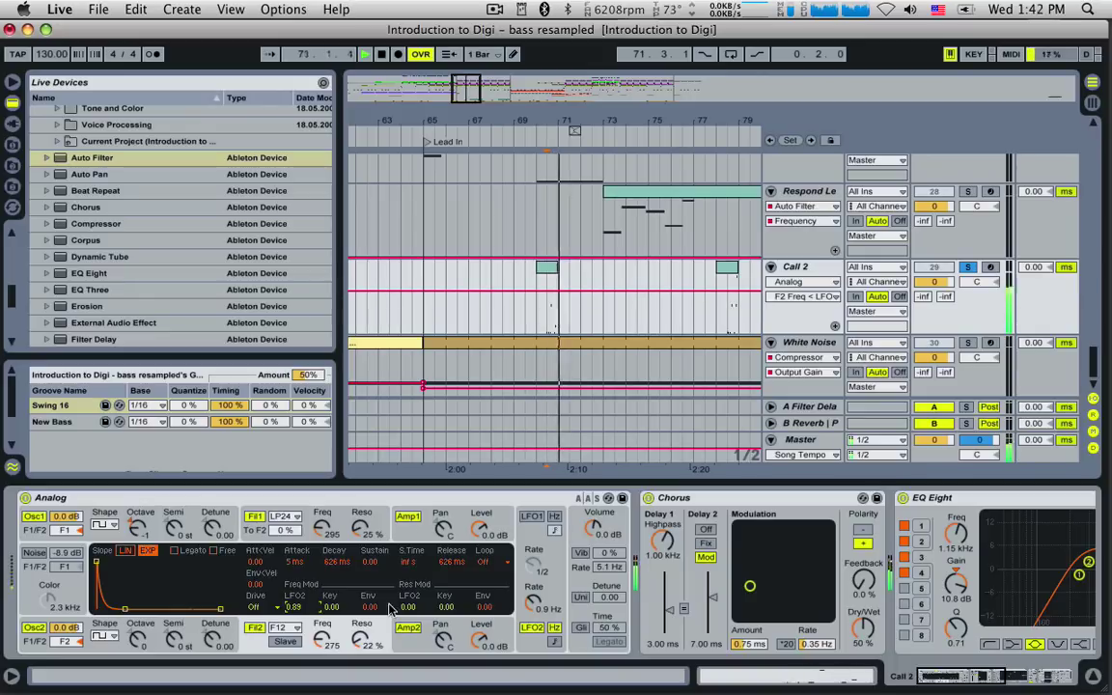
left_click_drag(399, 606, 399, 637)
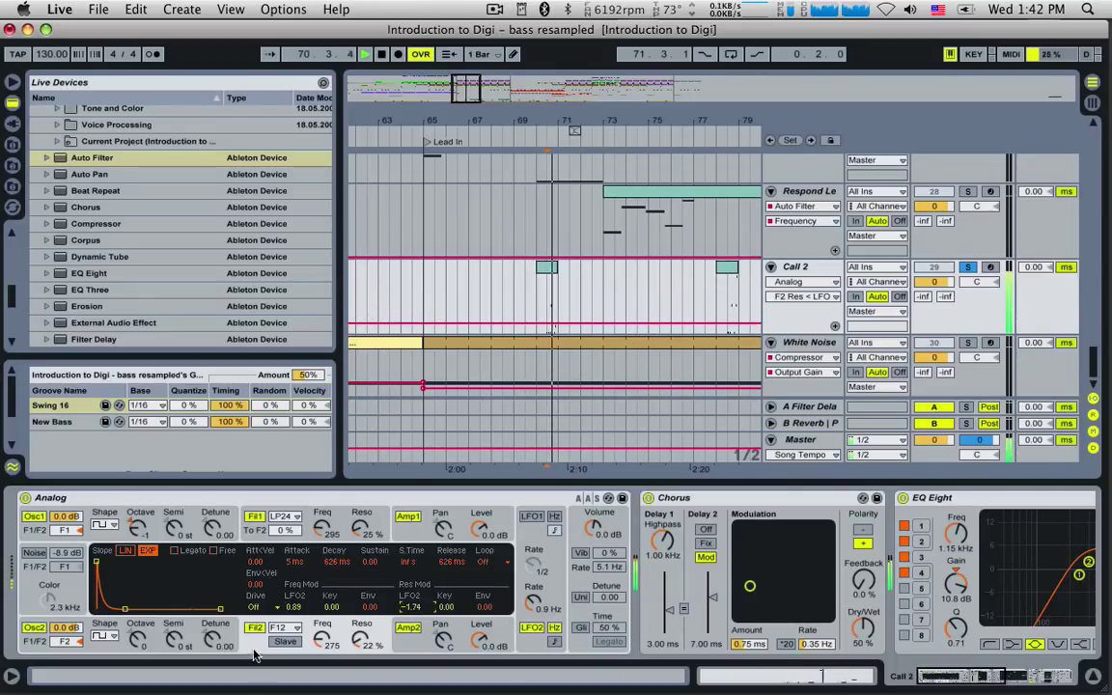
left_click(361, 643)
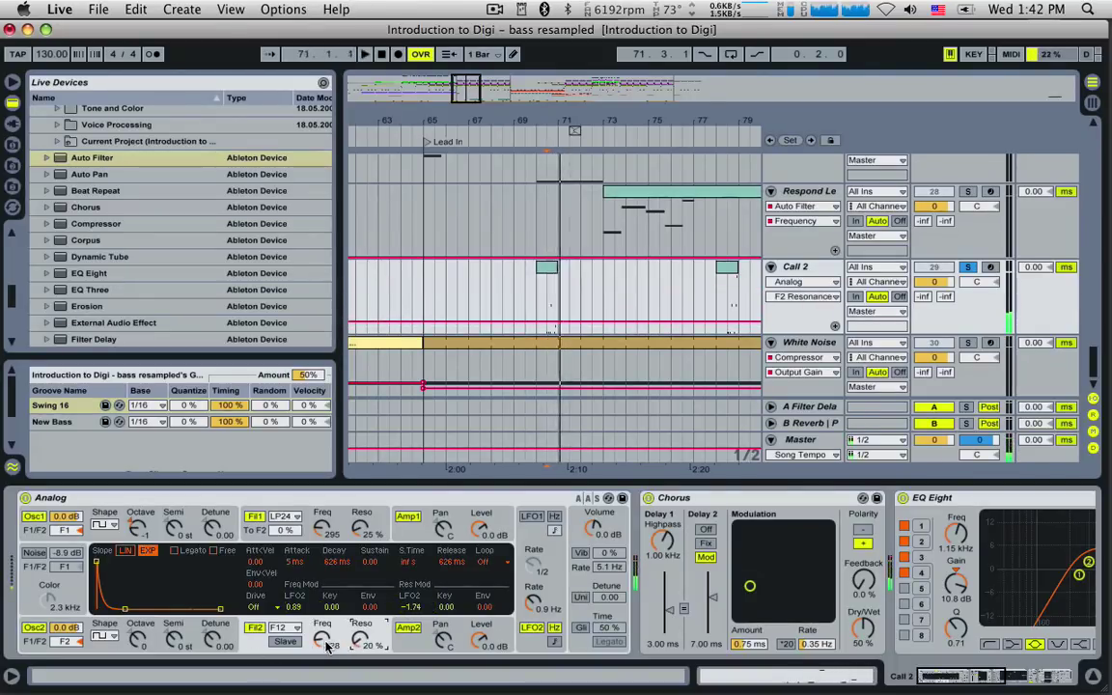
Balance Analog's levels with Amp1 at 4.6 dB, Amp2 at -2.0 dB and Osc2 at -9.3 dB.
left_click_drag(480, 530, 480, 569)
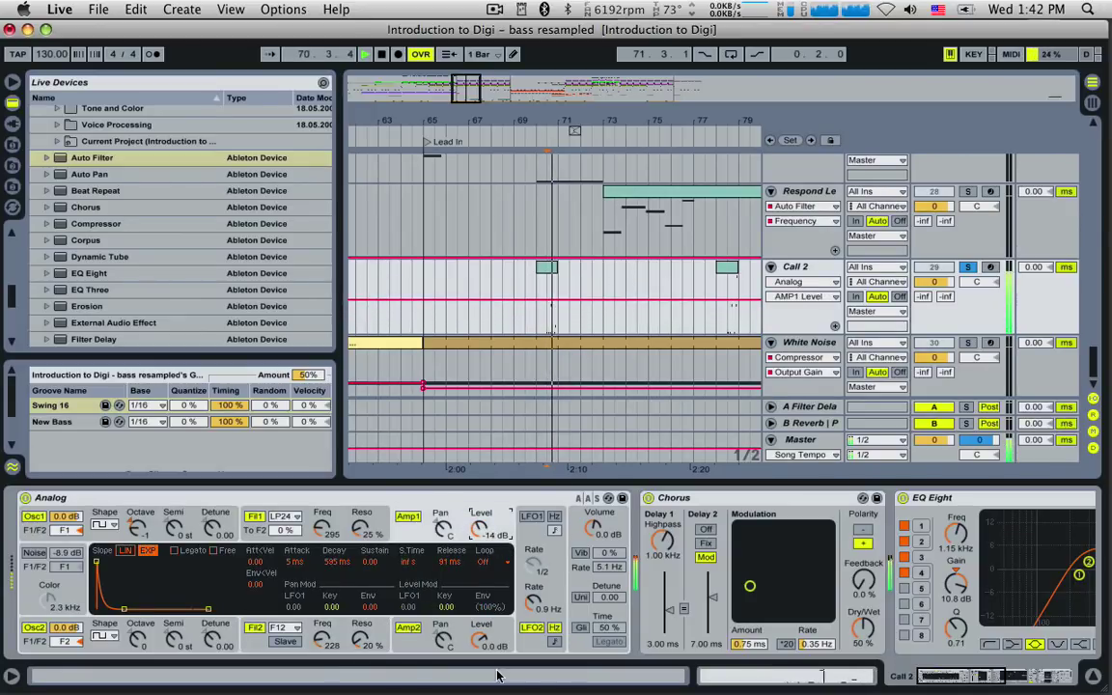
left_click_drag(479, 639, 479, 676)
key("space")
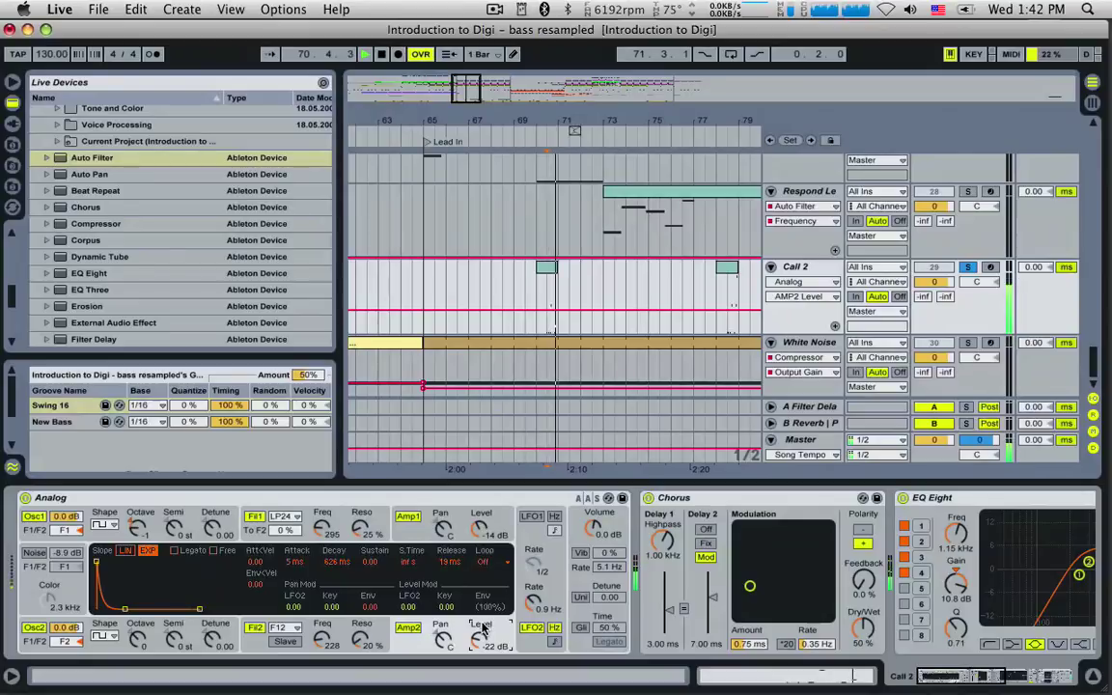
mouse_move(483, 628)
left_mouse_down()
mouse_move(483, 676)
mouse_move(483, 640)
left_mouse_up()
left_click_drag(64, 628, 63, 647)
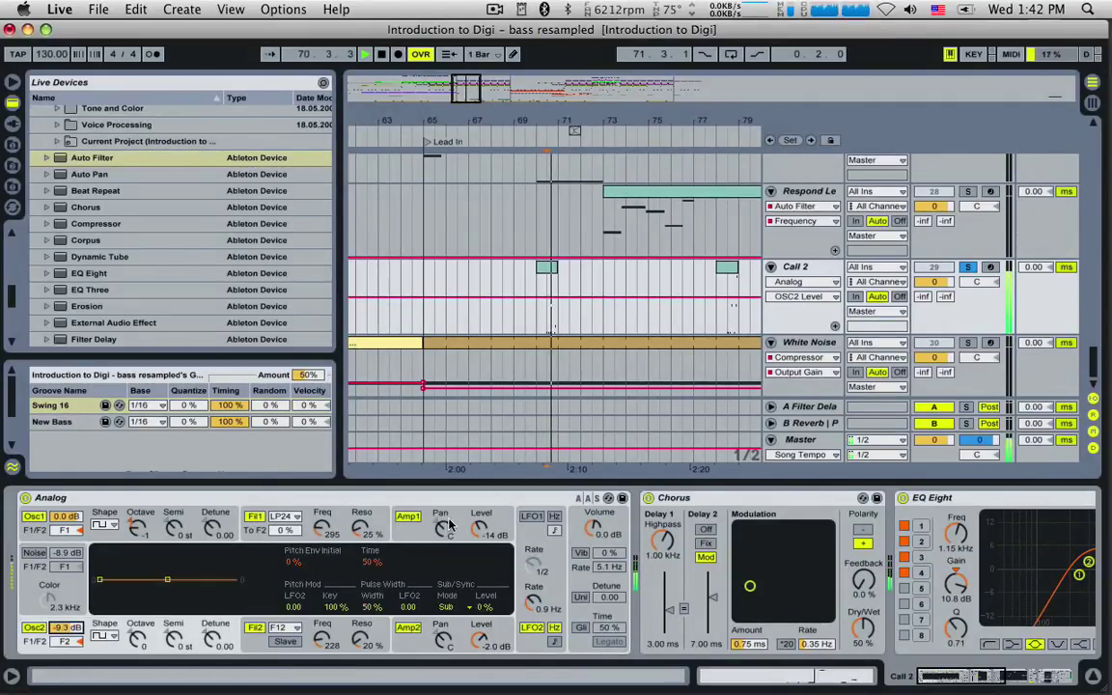
left_click_drag(477, 531, 477, 506)
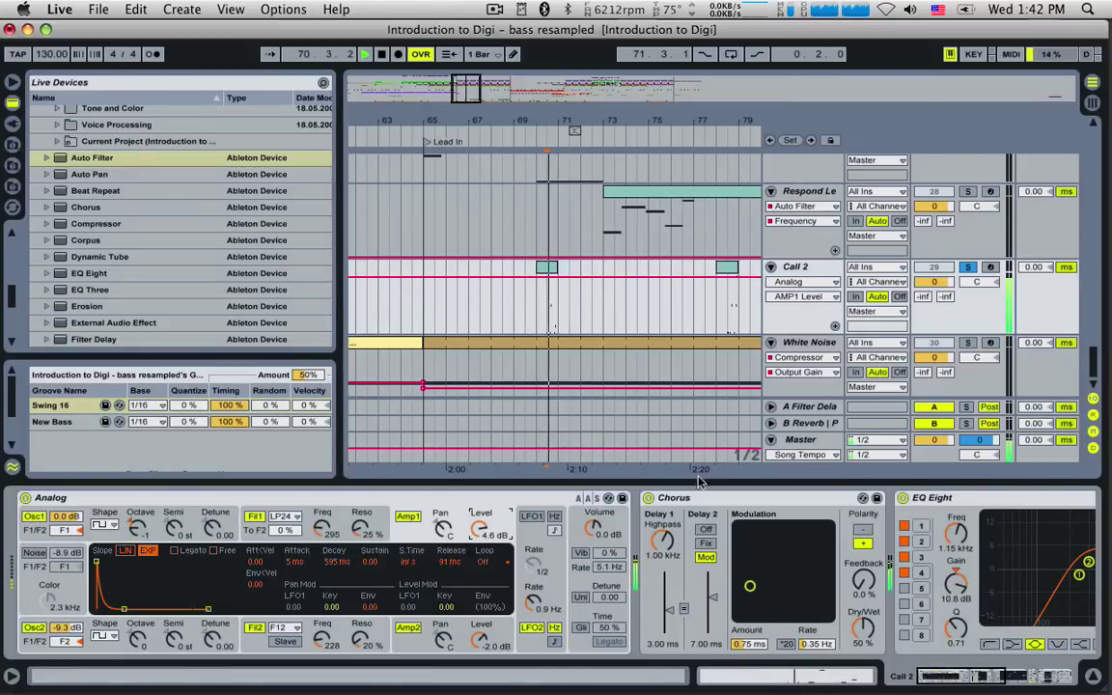
Raise Filter 2's frequency to 791 and resonance to 51 %, and set Osc2's octave to -2.
left_click_drag(359, 639, 359, 601)
left_click(328, 638)
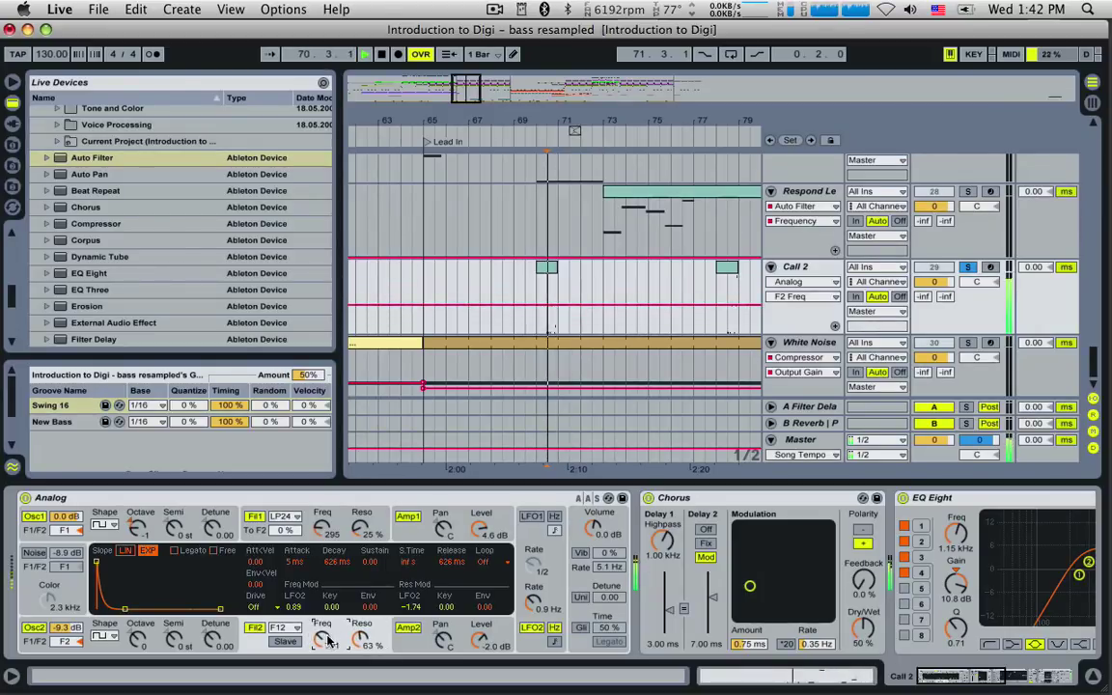
left_click(368, 644)
key("space")
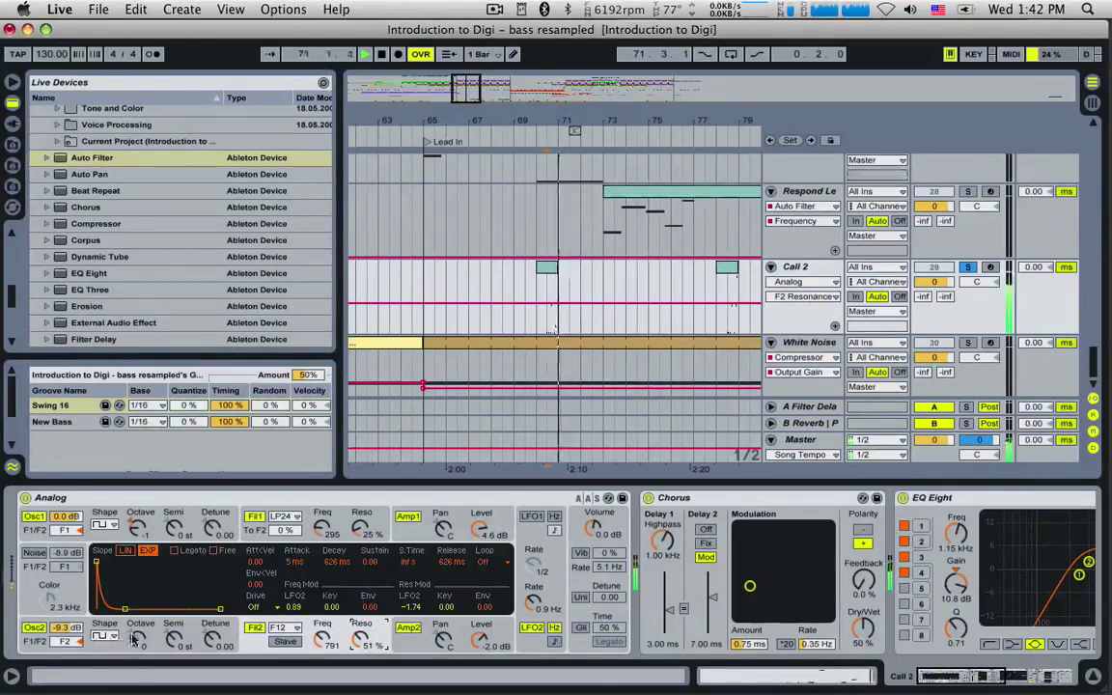
left_click(137, 639)
left_click_drag(136, 638, 136, 645)
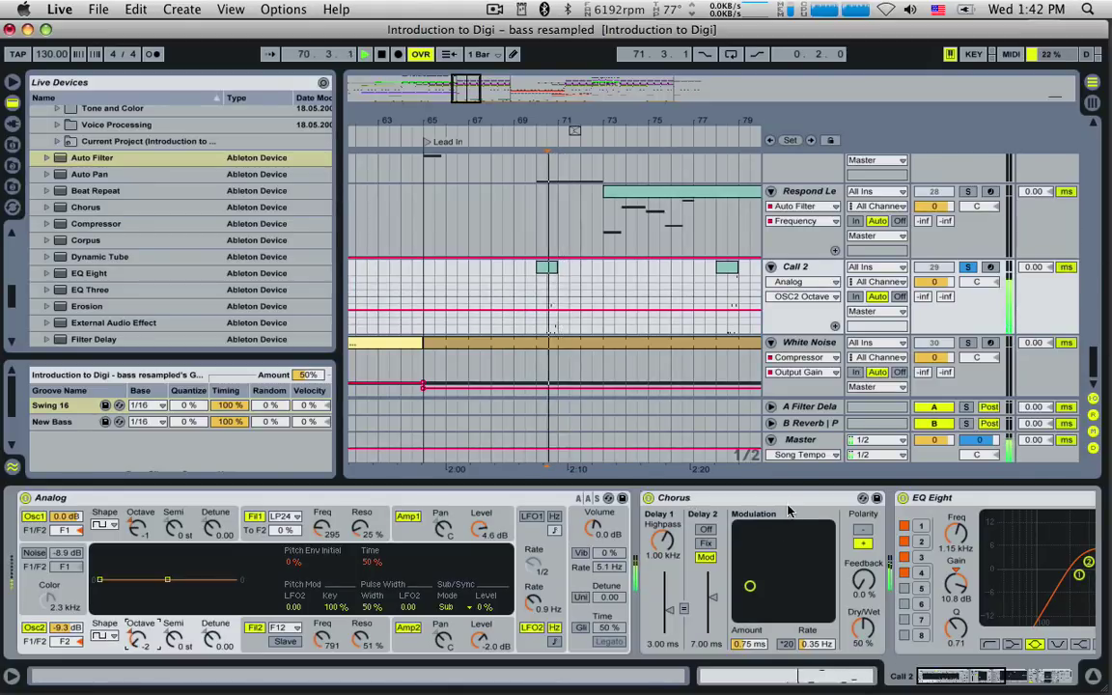
Lower the Limiter's gain to 7.40 dB, and in EQ Eight flatten band 3's peak and place band 1 at 264 Hz.
left_click(1028, 676)
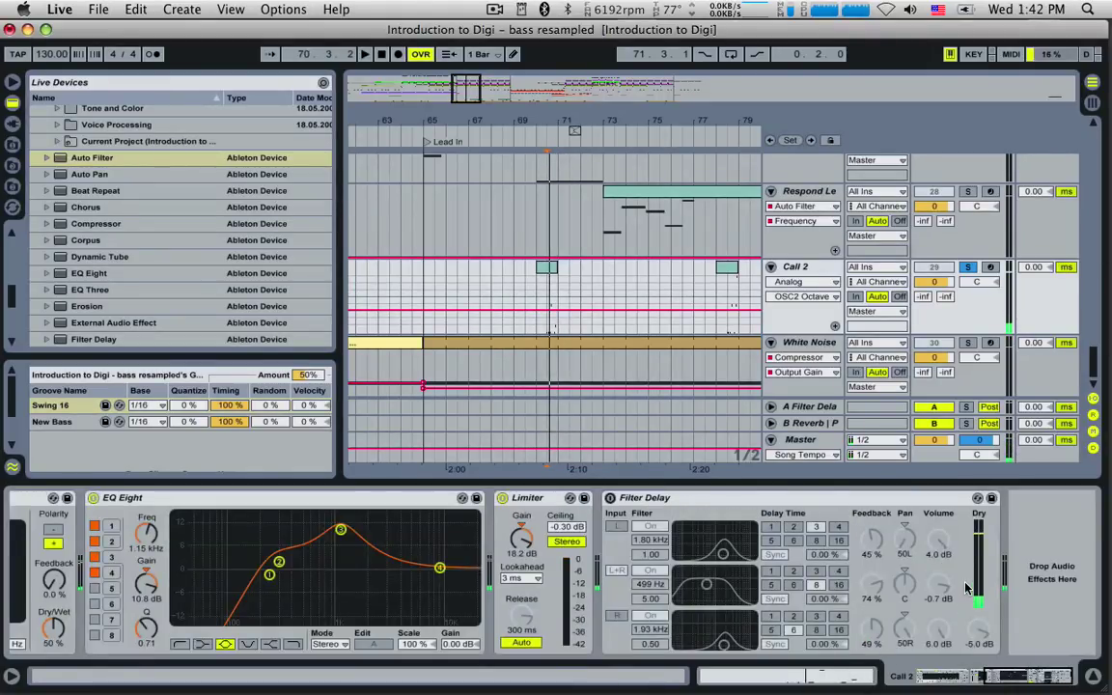
key("space")
left_click_drag(527, 539, 526, 577)
key("space")
key("space")
key("space")
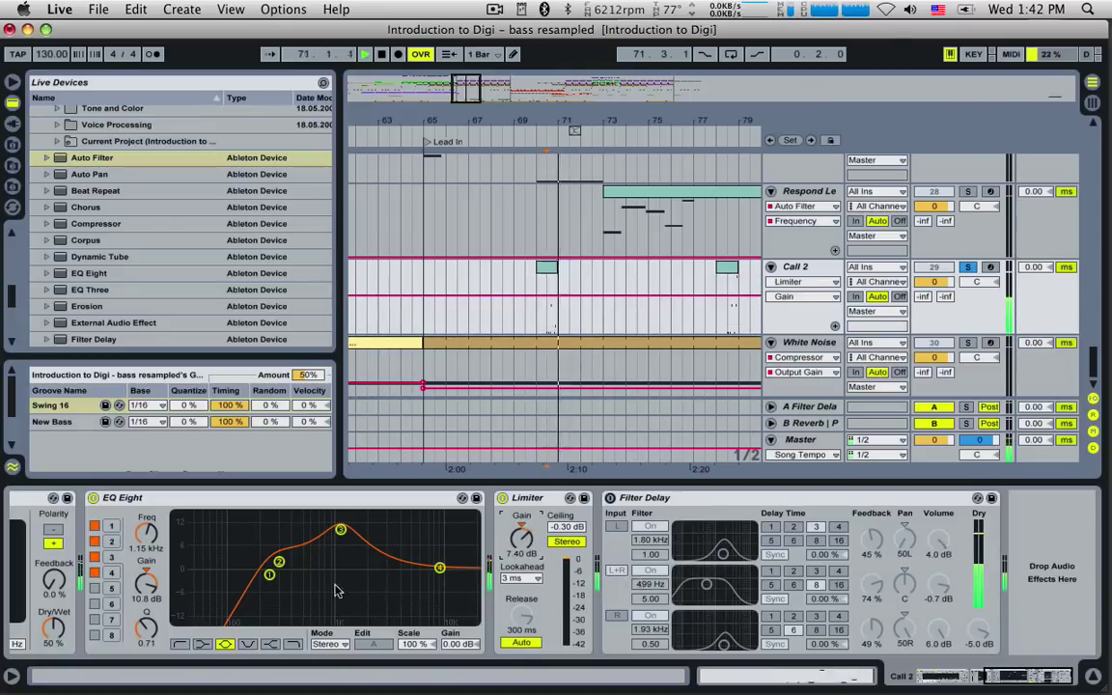
key("space")
left_click_drag(341, 531, 273, 576)
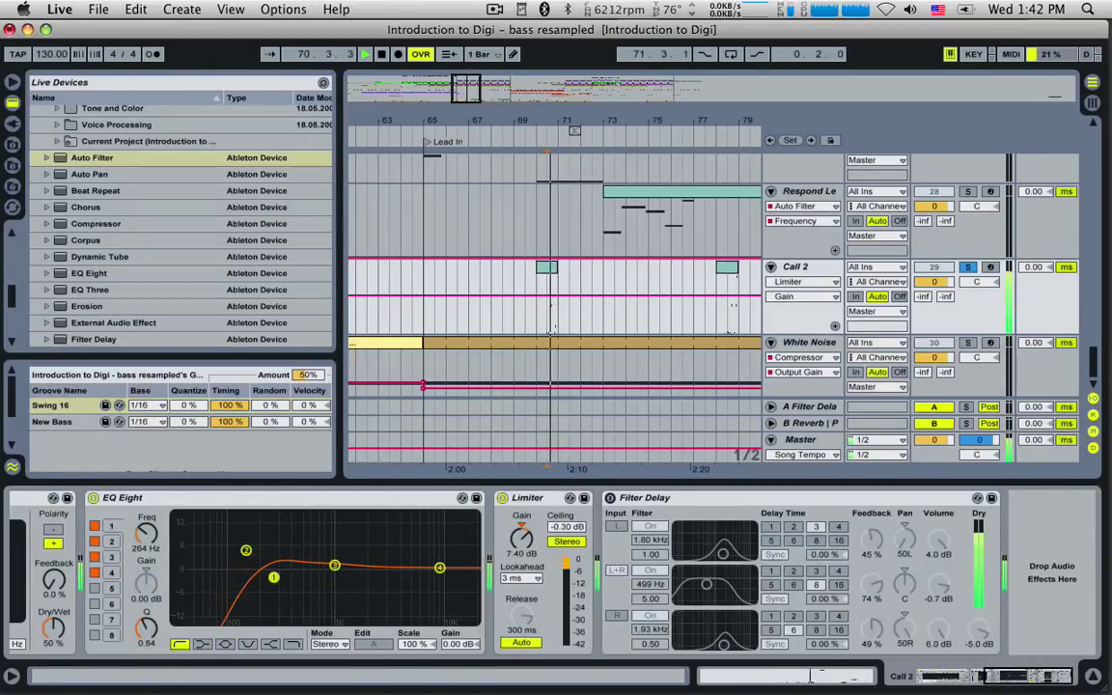
Lower Analog's Filter 1 frequency to 171.
left_click_drag(964, 680, 922, 679)
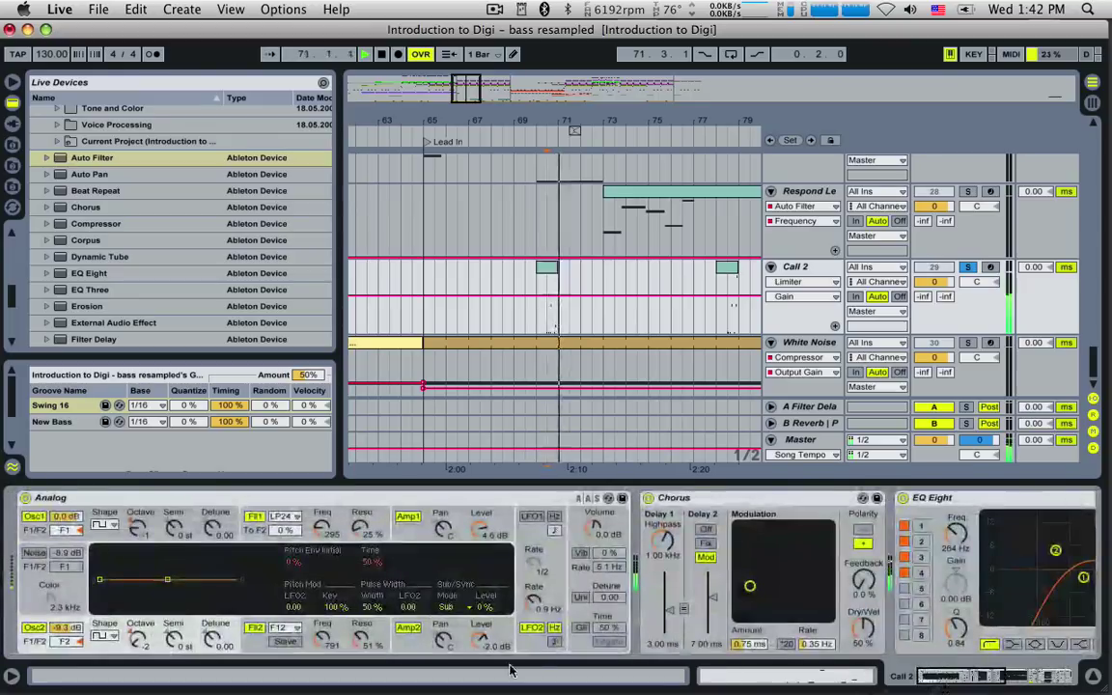
left_click_drag(327, 521, 327, 570)
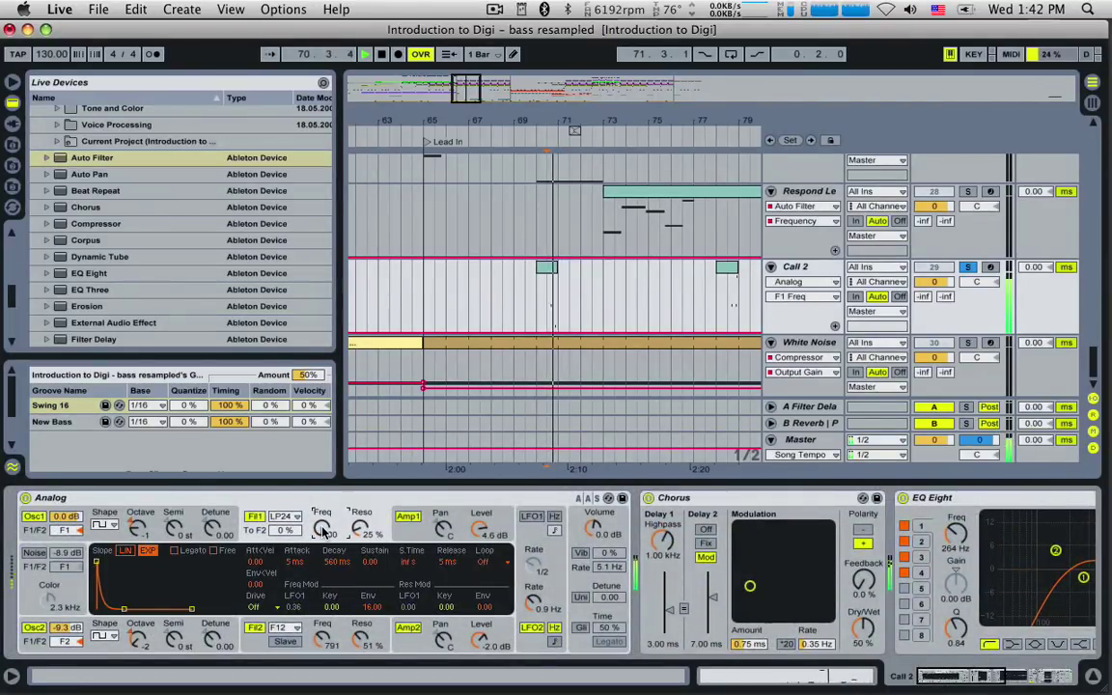
left_click_drag(325, 529, 325, 510)
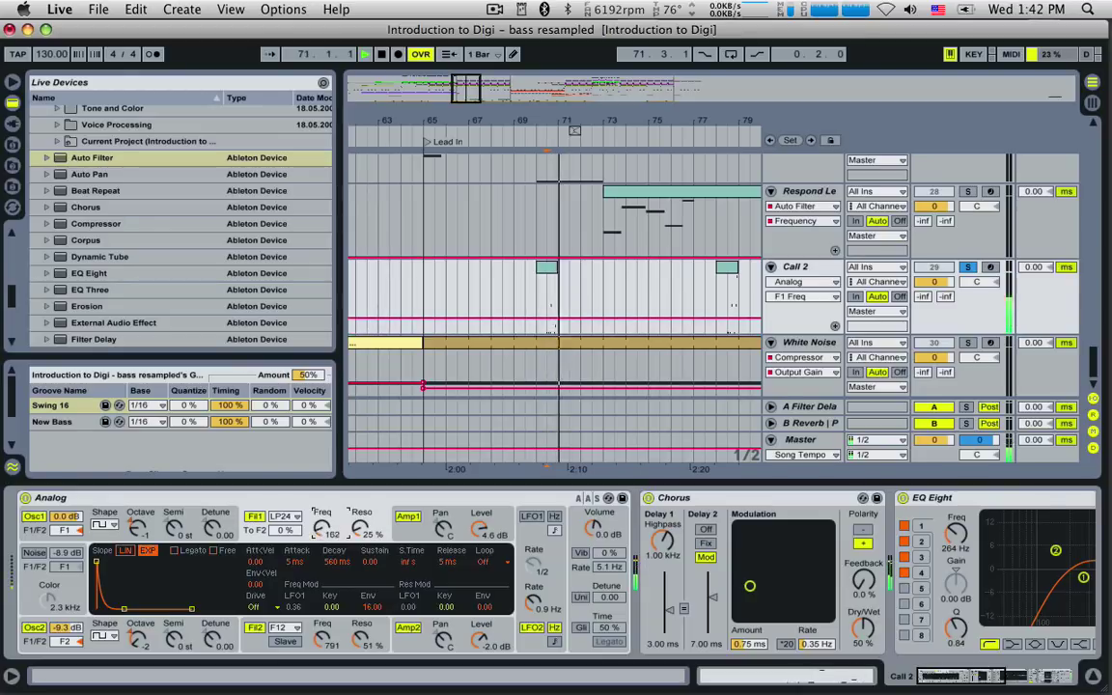
Compare the two oscillators by switching Osc2 and Osc1 off and back on in turn.
left_click(33, 628)
left_click(29, 628)
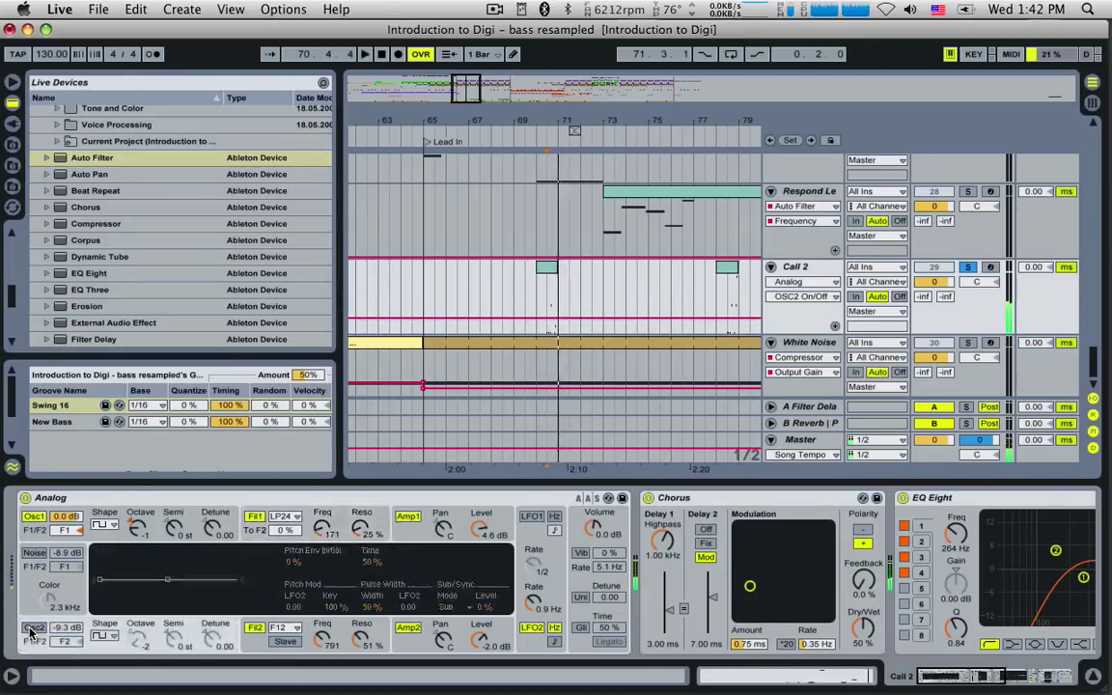
left_click(35, 518)
left_click(34, 518)
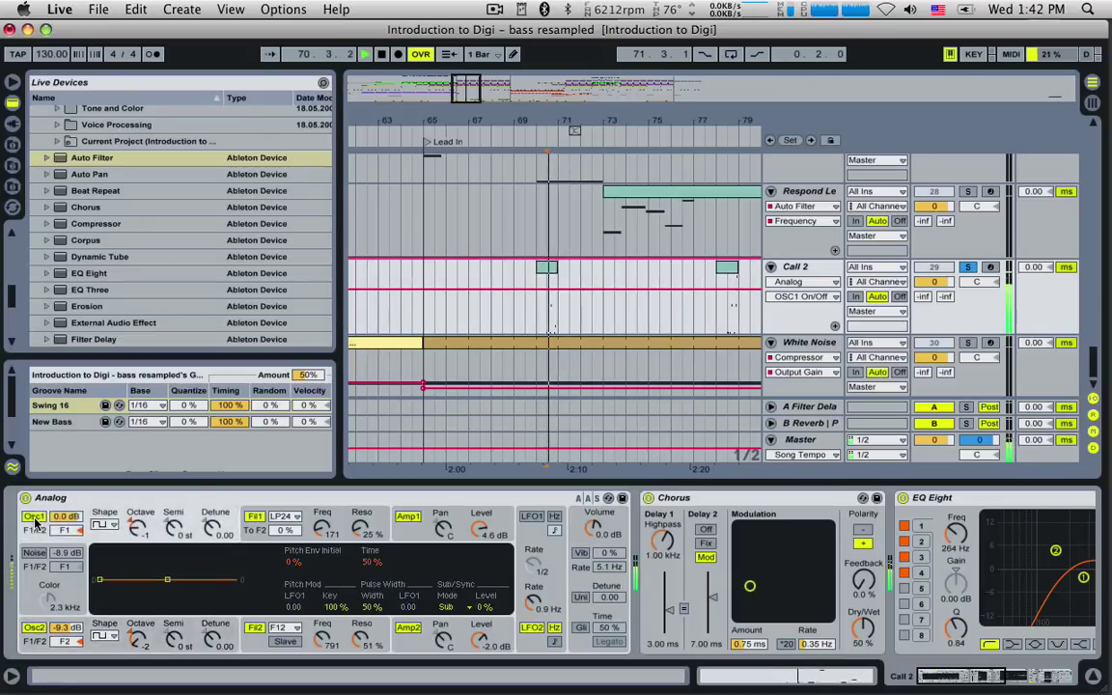
Set Filter 1's envelope modulation of frequency to 5.12 and its base frequency to 106.
left_click(290, 524)
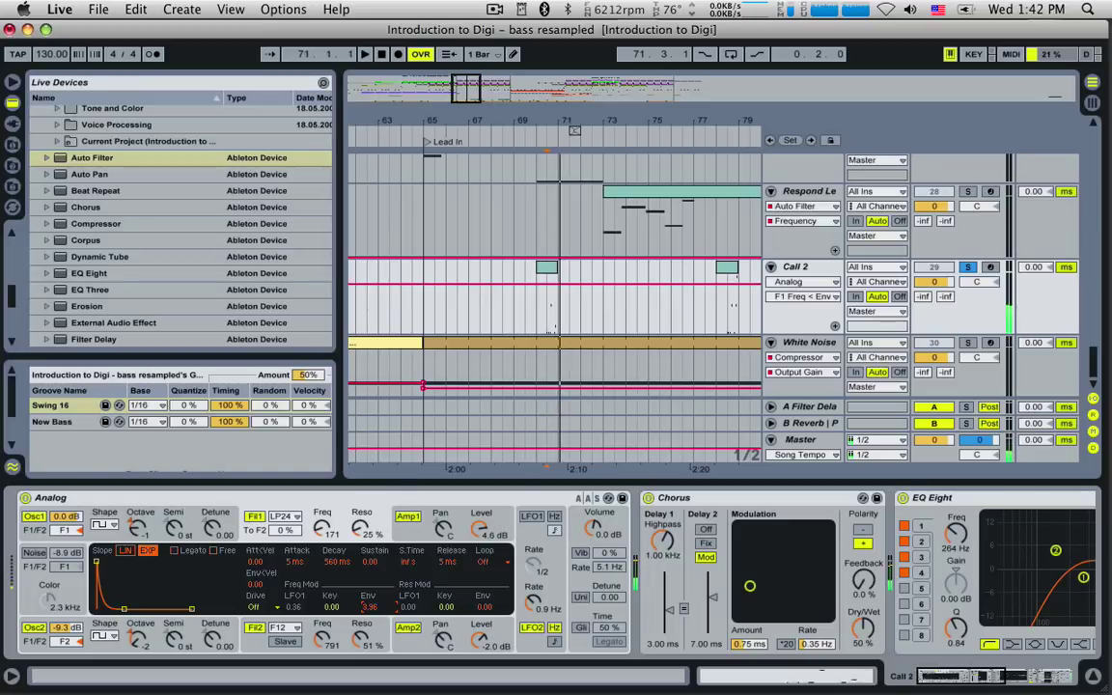
left_click(316, 512)
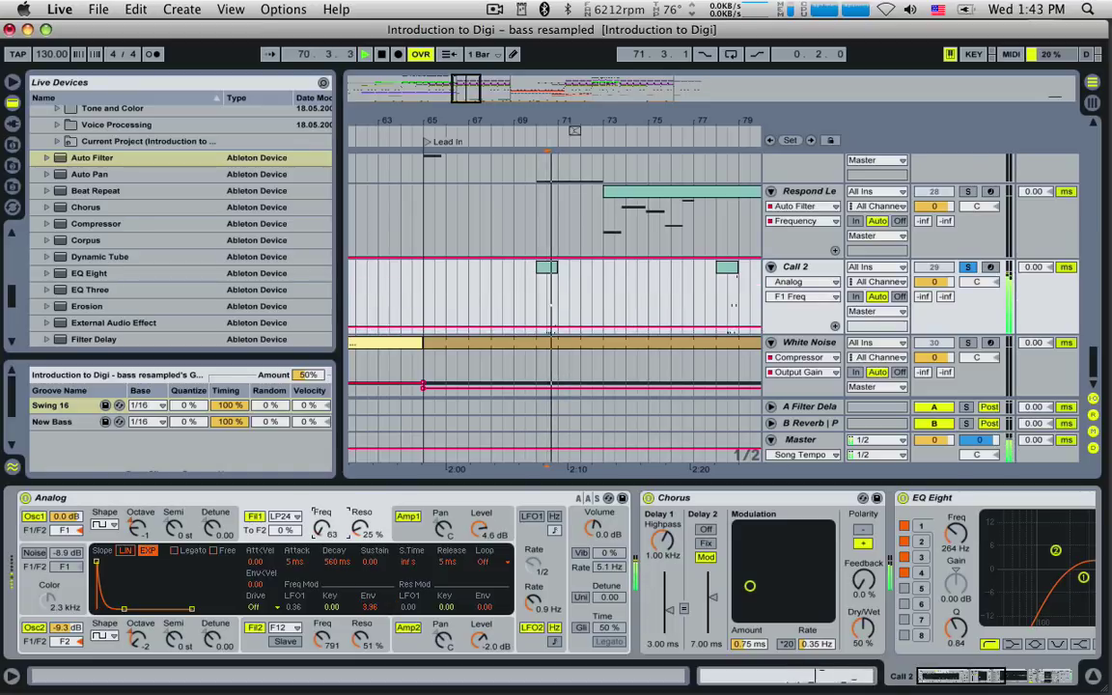
left_click(369, 606)
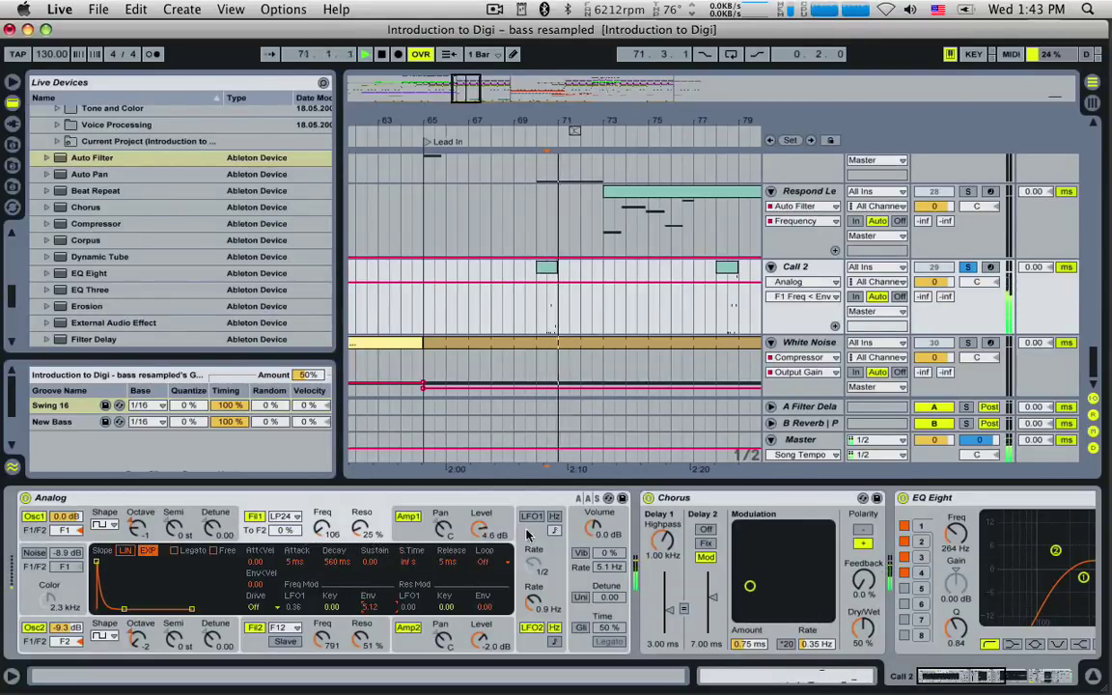
Unsolo Call 2, turn on its Filter Delay and play the full mix from bar 69.
key("space")
left_click(968, 268)
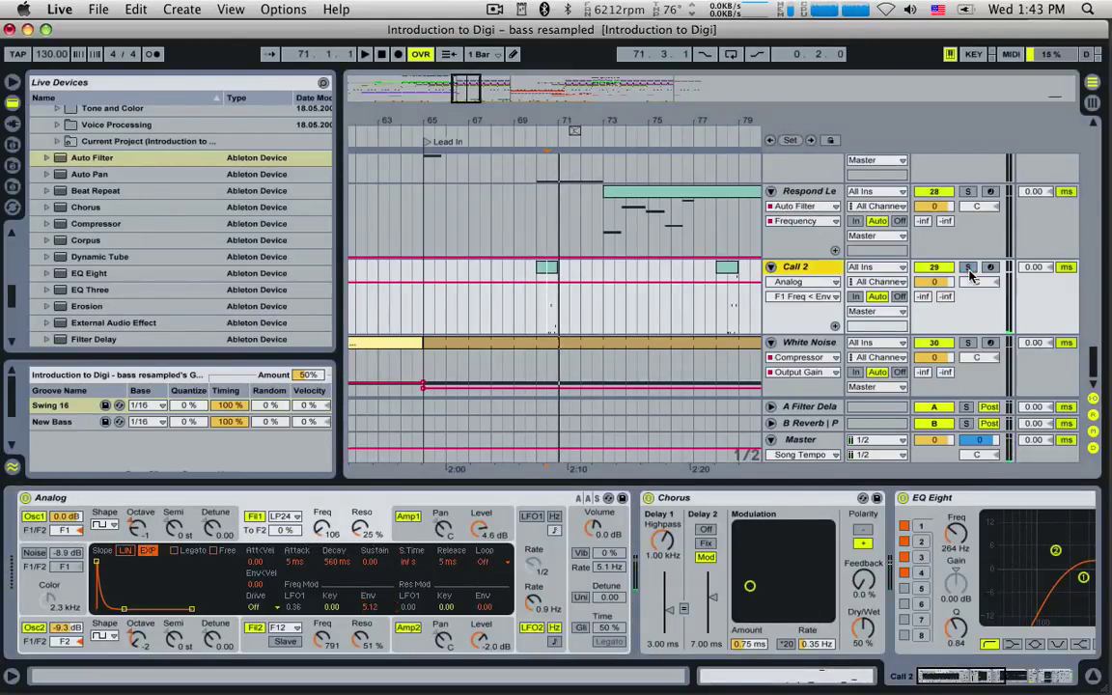
scroll(932, 510, "right", 5)
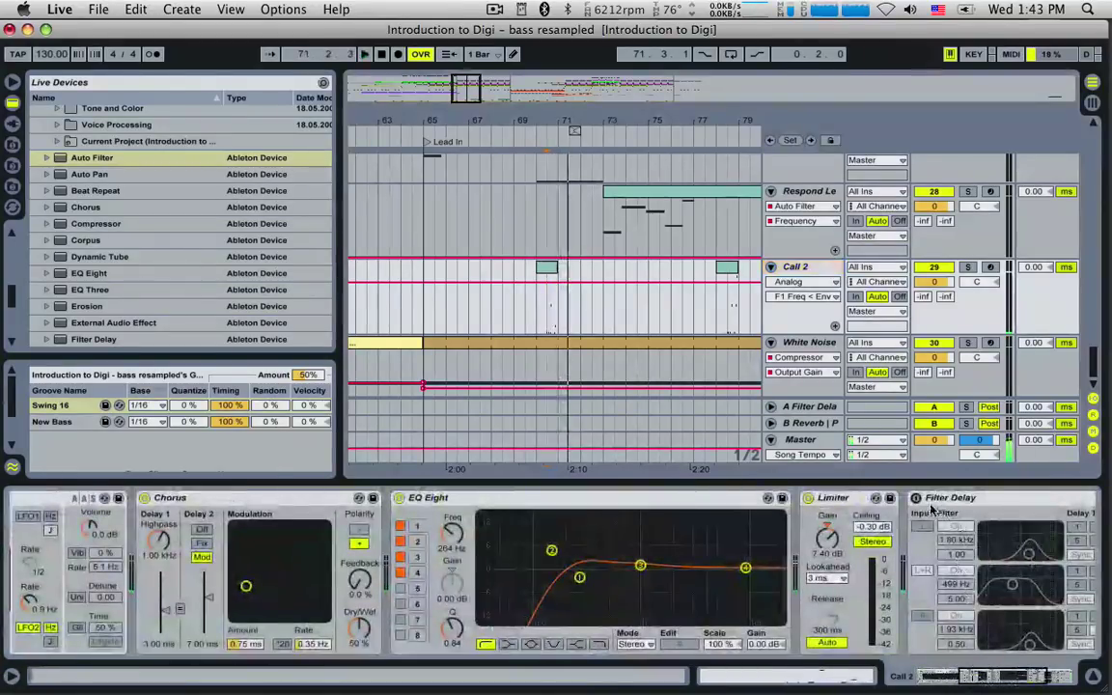
left_click(931, 498)
left_click(514, 280)
key("space")
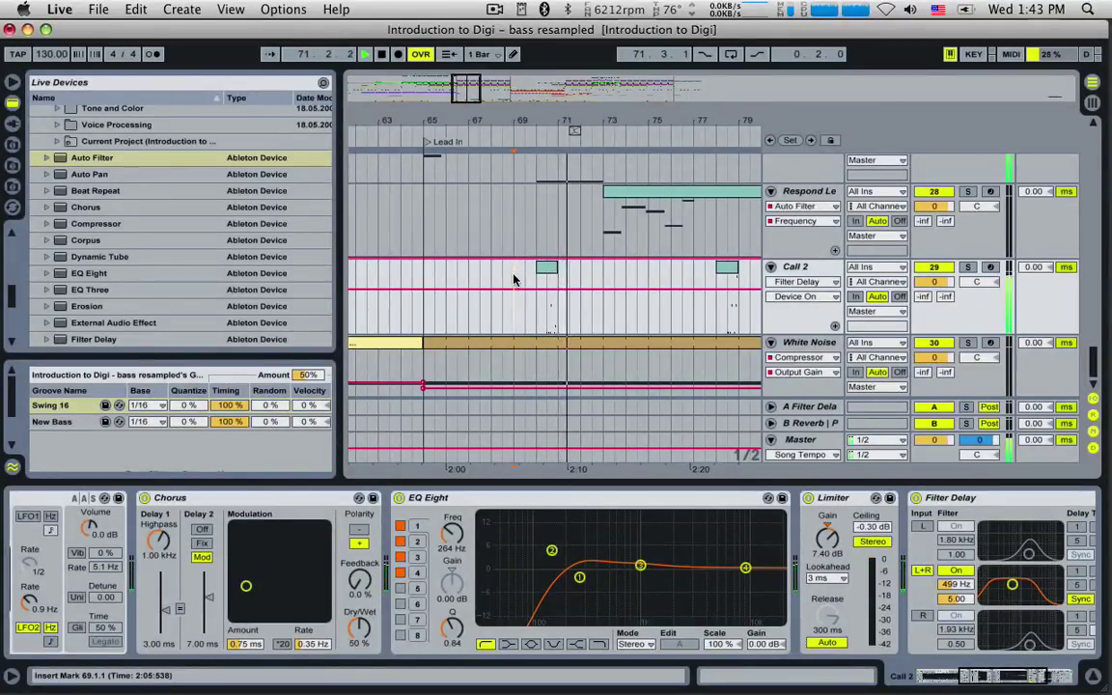
Move the playback start to 70.3.1 and listen to Call 2 soloed.
key("space")
left_click(544, 307)
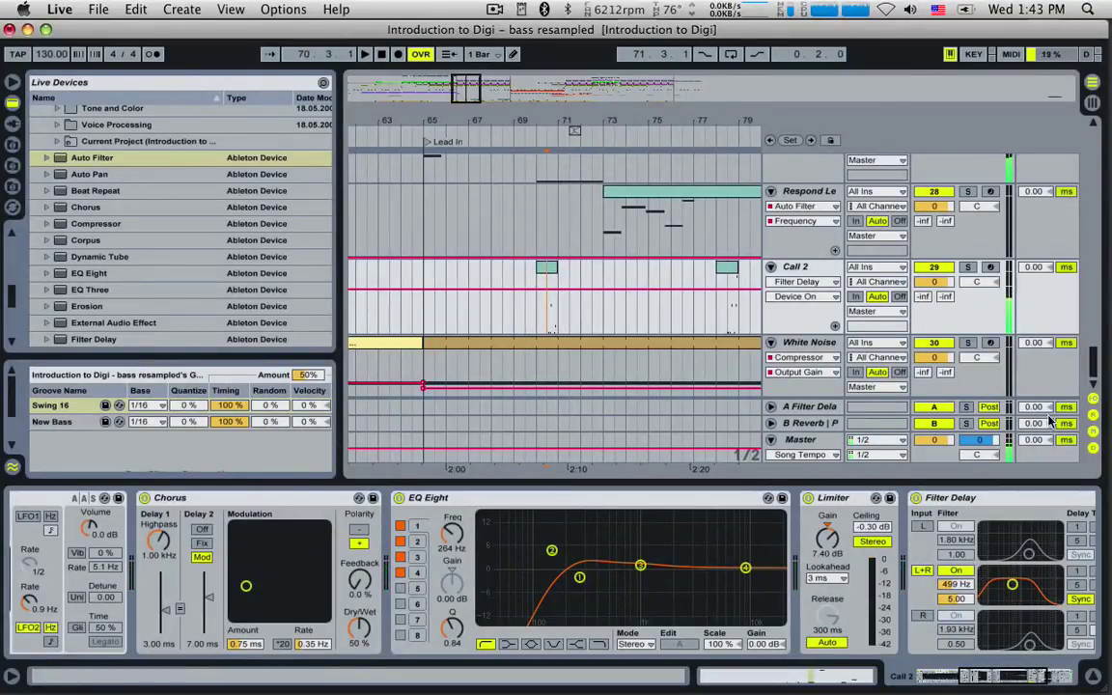
scroll(999, 681, "left", 5)
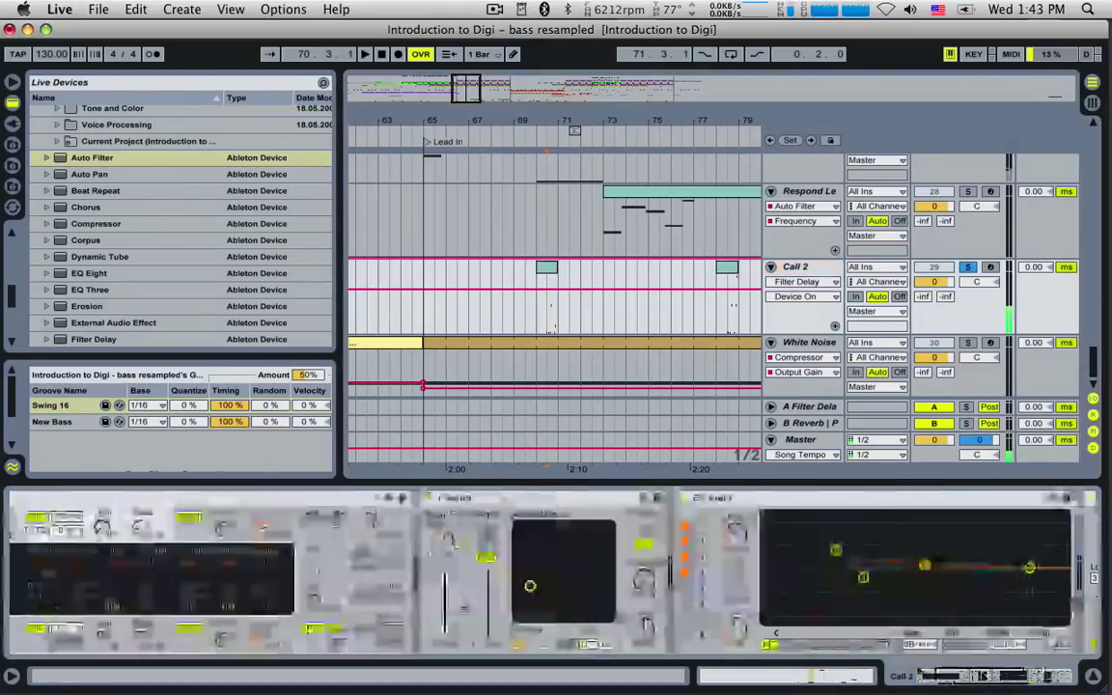
Replace the Analog instrument on Call 2 with Operator.
scroll(154, 301, "up", 5)
scroll(154, 301, "up", 5)
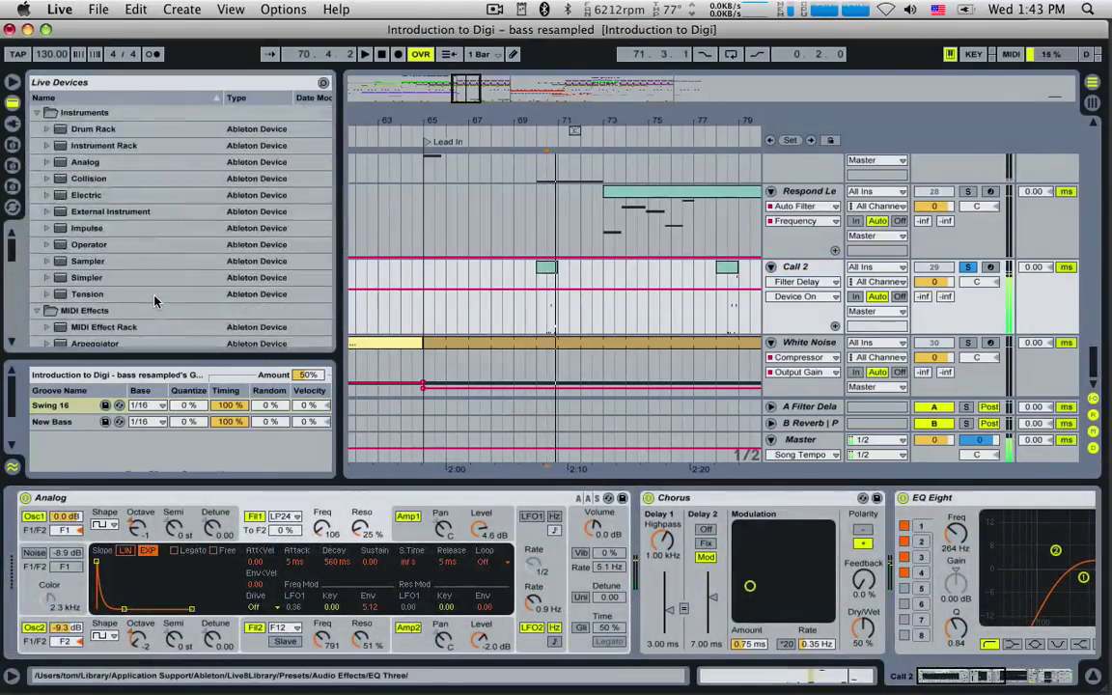
left_click(91, 247)
left_click_drag(93, 249, 83, 500)
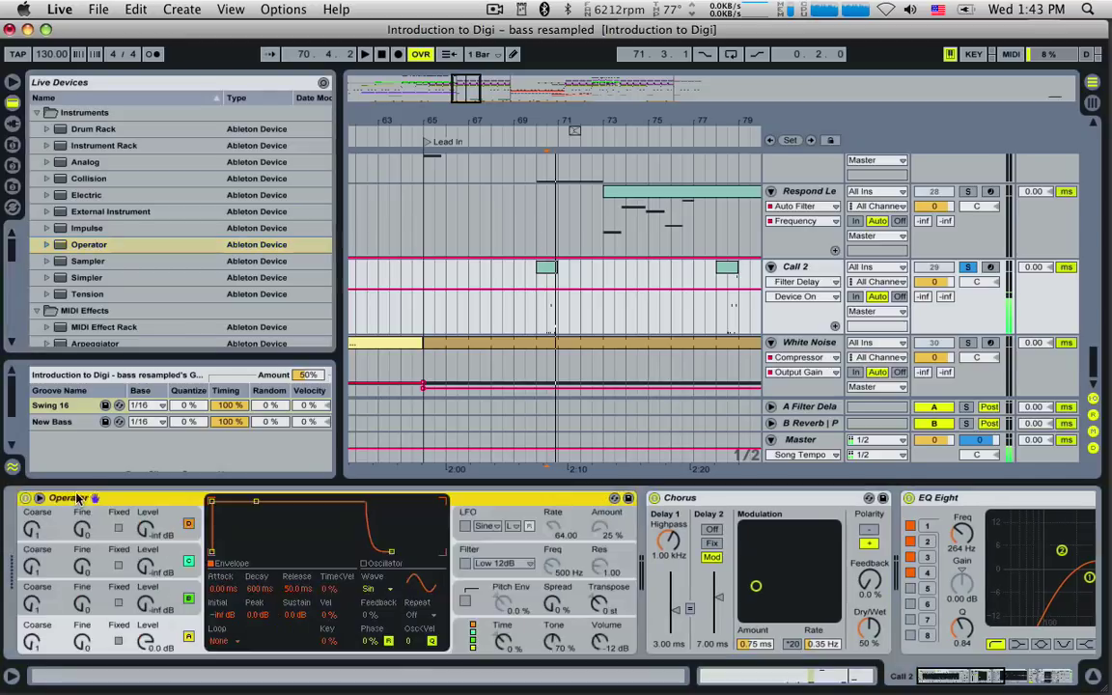
Set Operator's oscillator A to the Square 64 waveform and raise oscillator B's level to -24 dB.
left_click(162, 629)
left_click(373, 590)
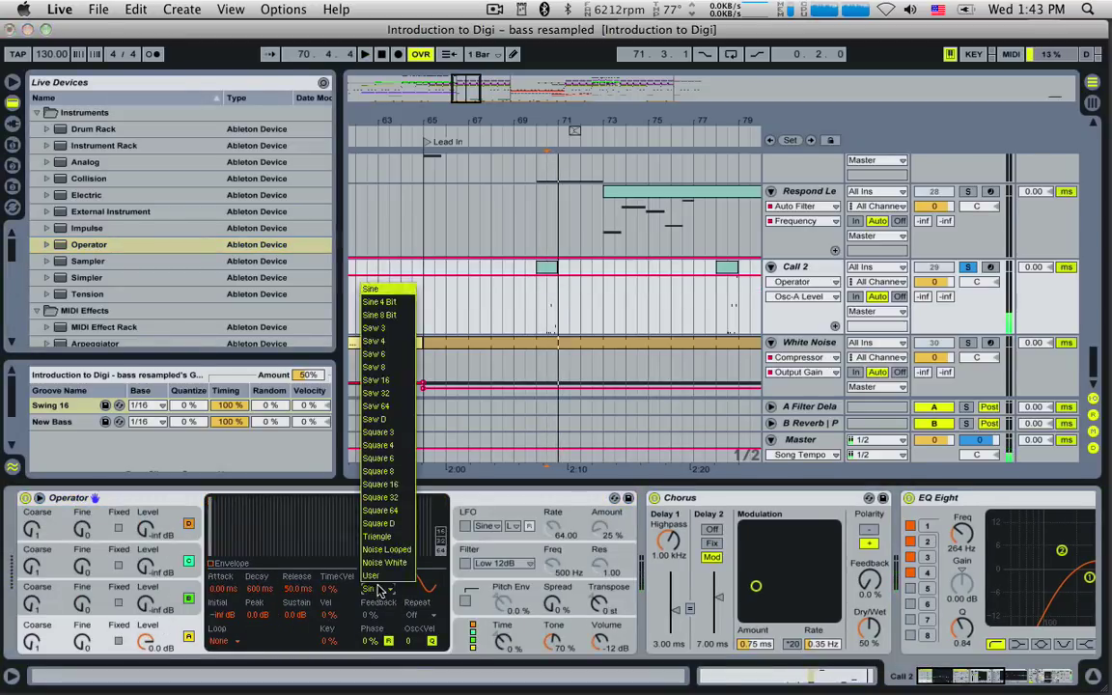
left_click(384, 509)
left_click(147, 605)
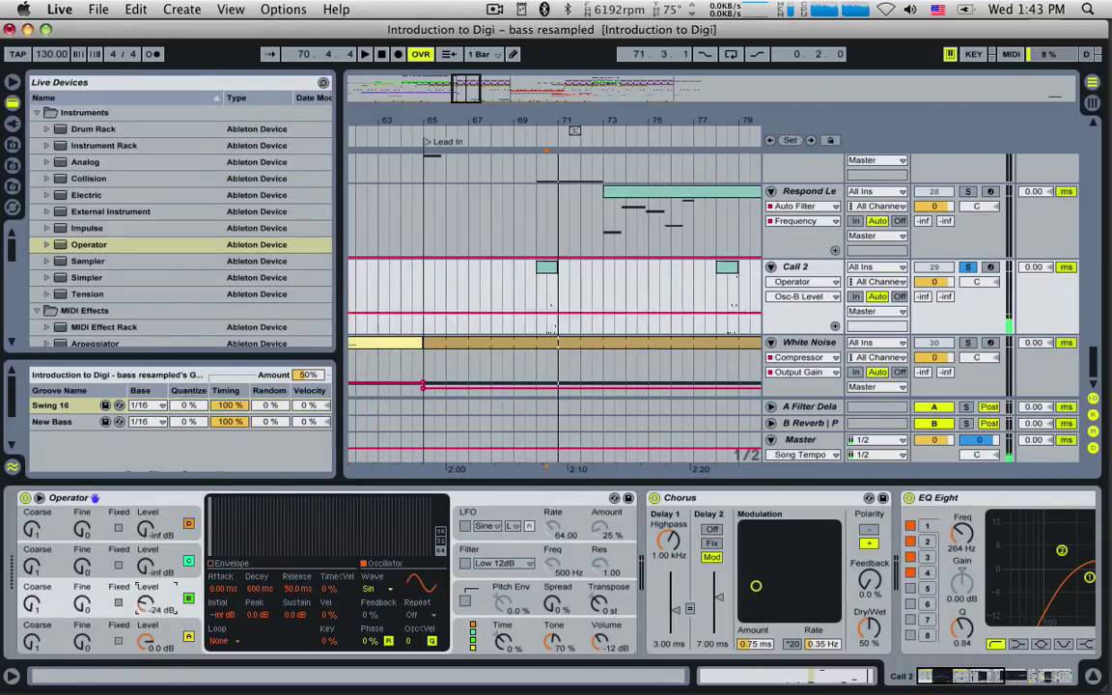
Turn off the Filter Delay on the Call 2 track.
key("space")
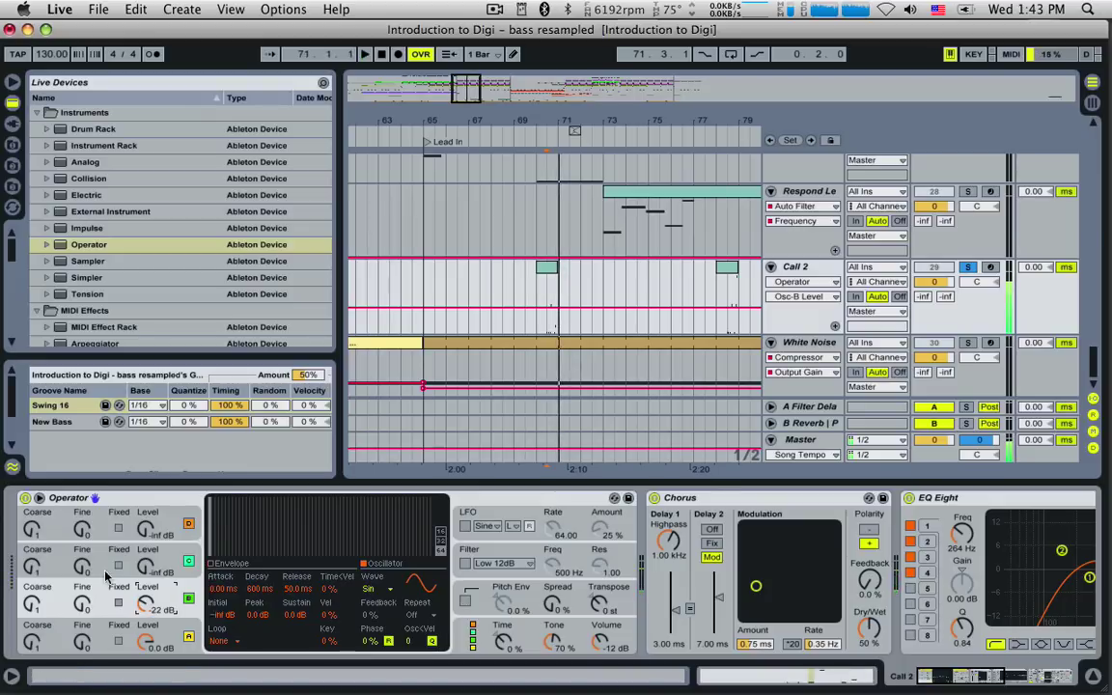
left_click(1023, 677)
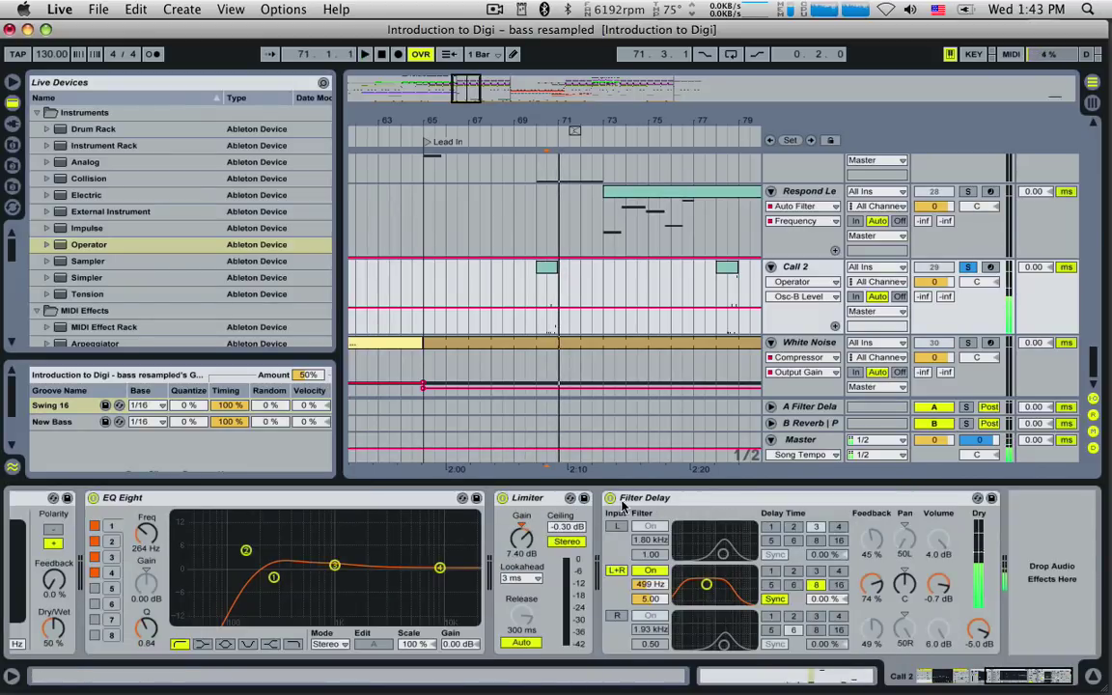
left_click(622, 500)
scroll(60, 618, "left", 10)
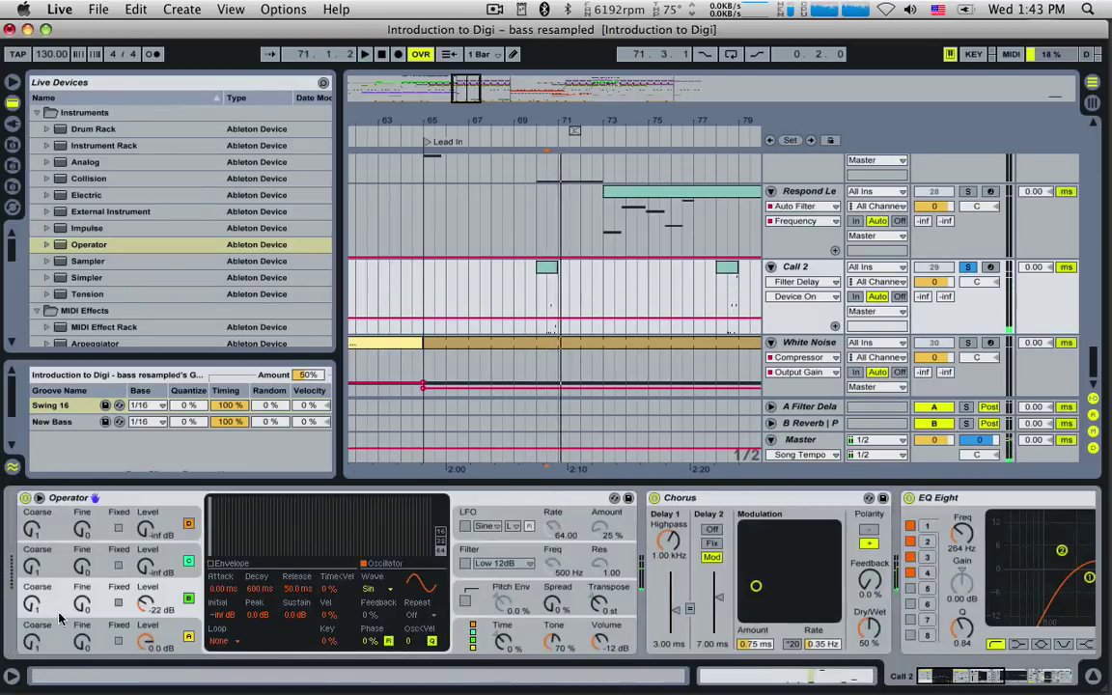
Set the coarse tuning of Operator's oscillators A and B to 0.5 and raise oscillator B's level to -13 dB.
key("space")
left_click_drag(33, 641, 34, 650)
key("space")
key("space")
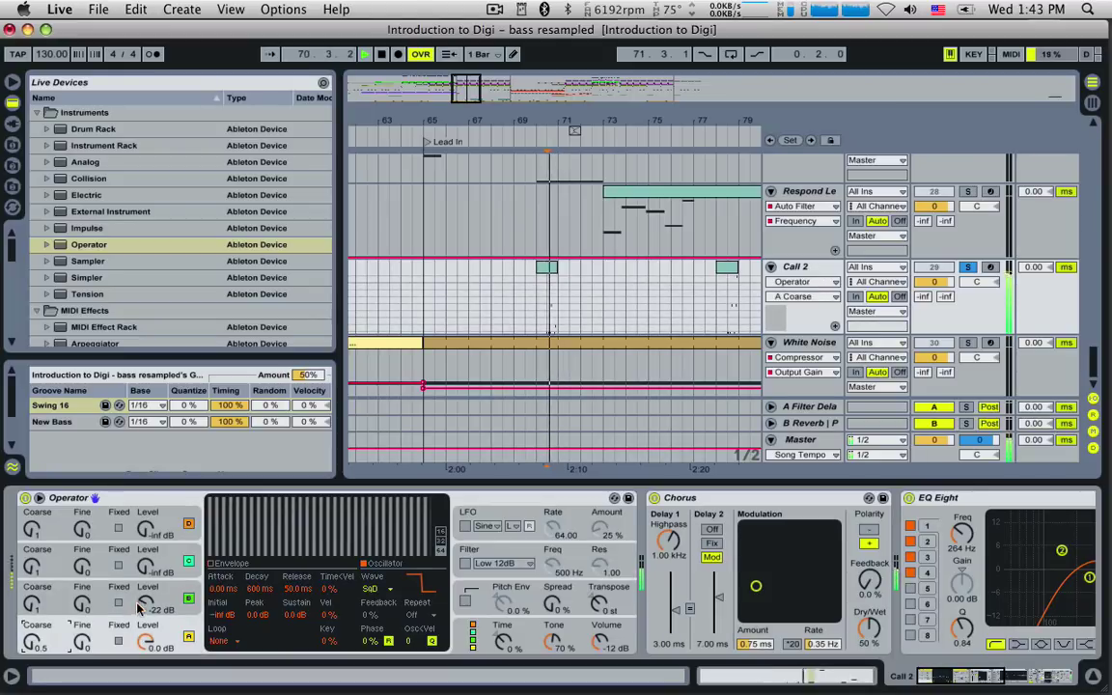
mouse_move(140, 606)
left_mouse_down()
mouse_move(140, 569)
mouse_move(140, 587)
left_mouse_up()
left_click_drag(32, 604, 32, 615)
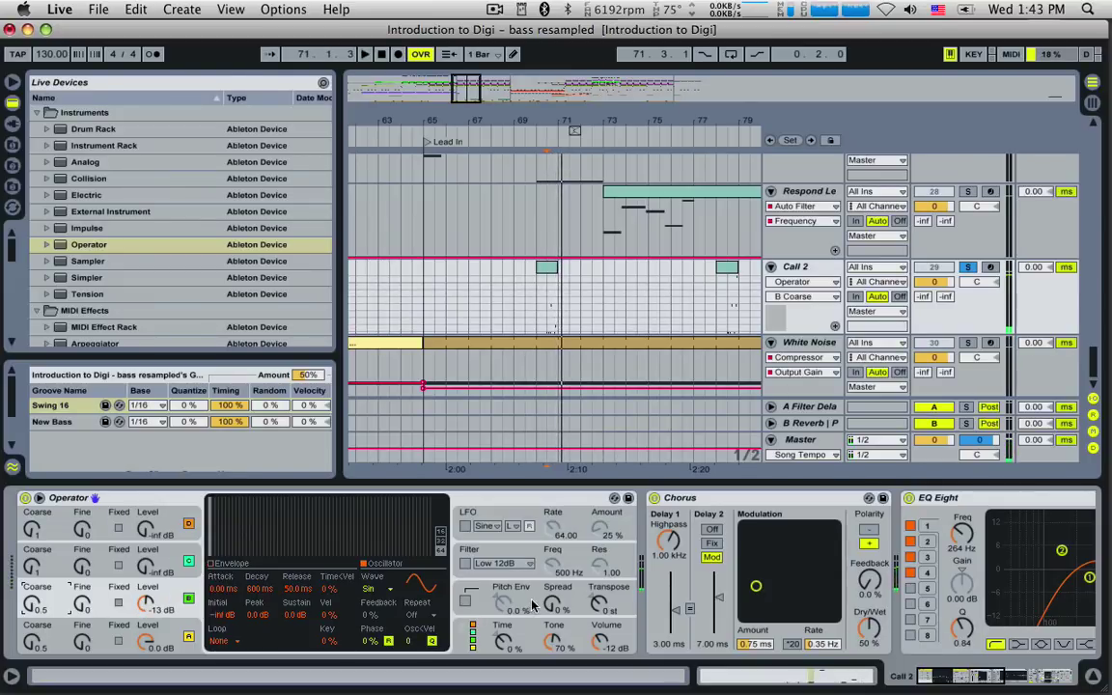
Try Operator's Spread at 95% with the Chorus deleted, and undo both changes.
left_click_drag(552, 605, 552, 575)
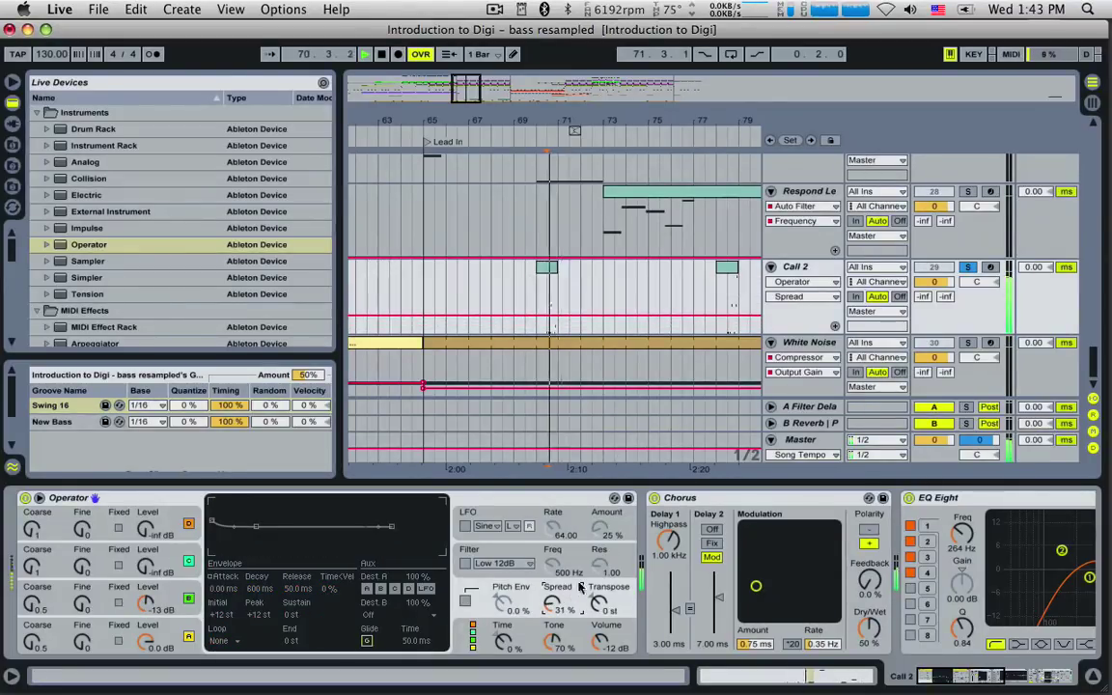
left_click(708, 500)
key("Delete")
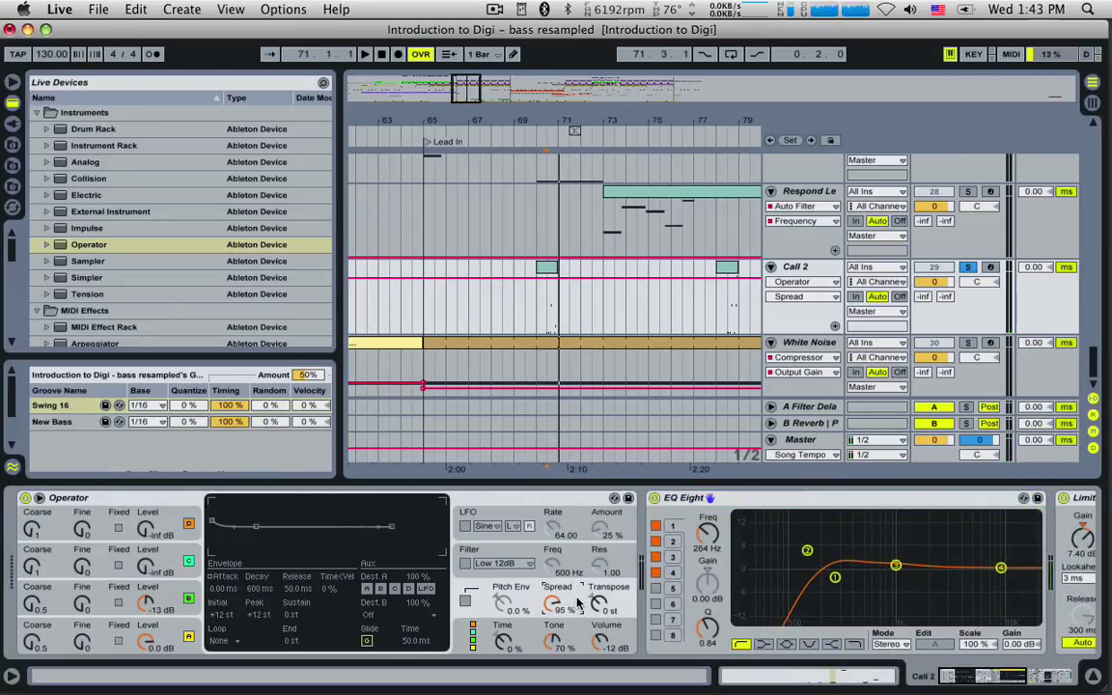
key("super+z")
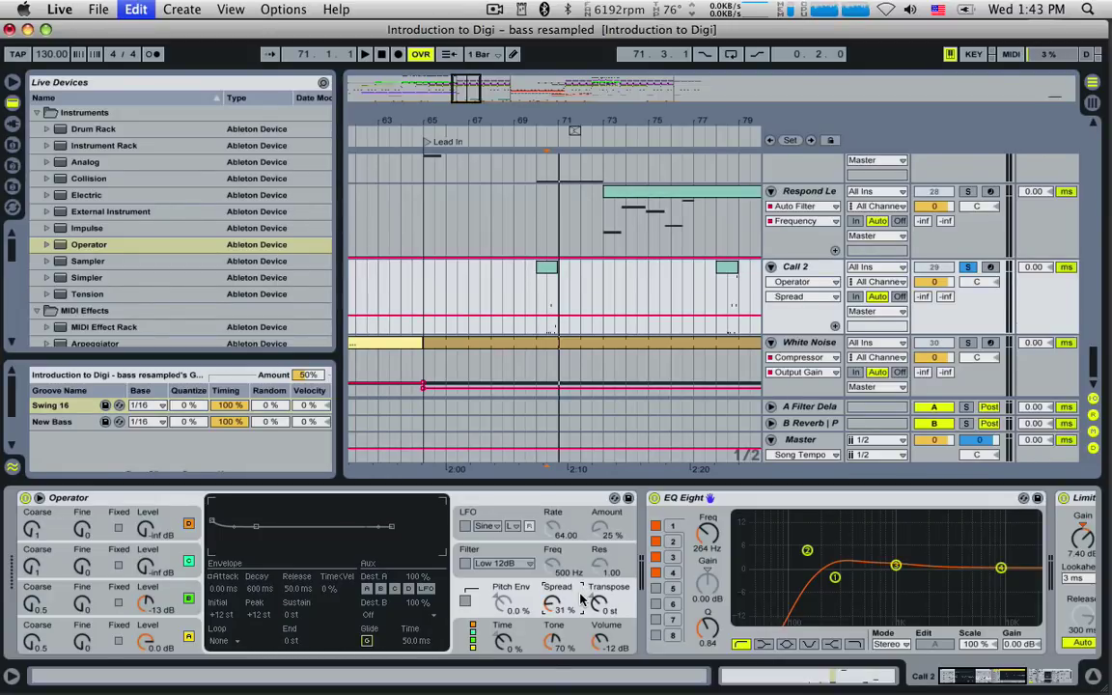
key("super+z")
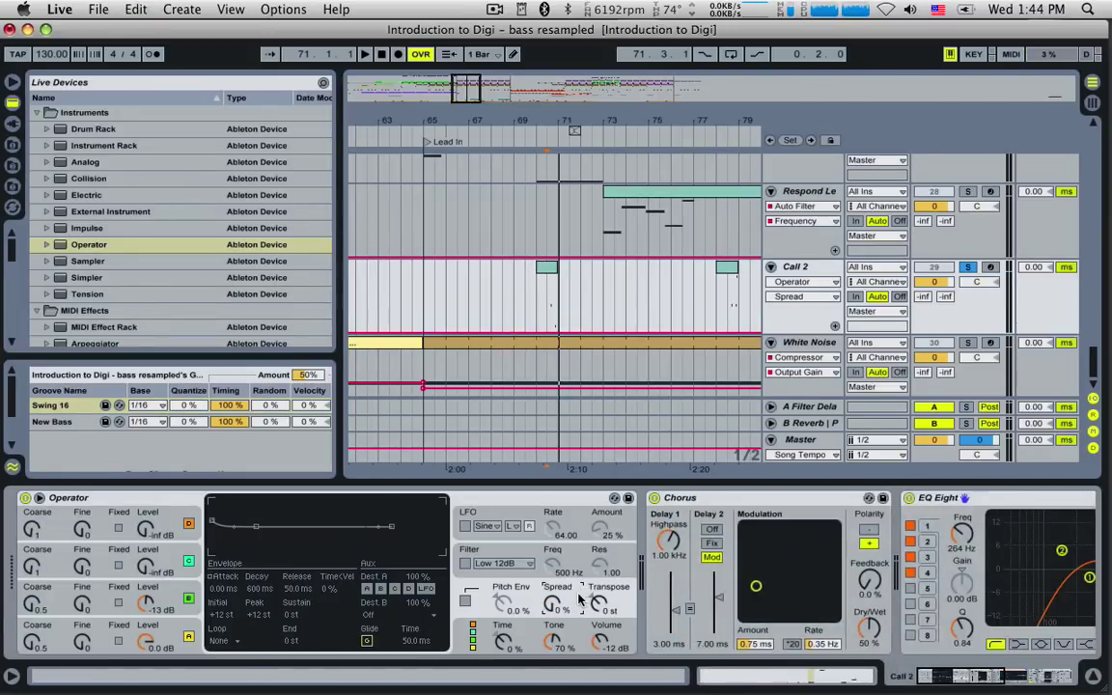
Set Operator's Spread to 4%, turn on its filter and listen to the result.
left_click(138, 503)
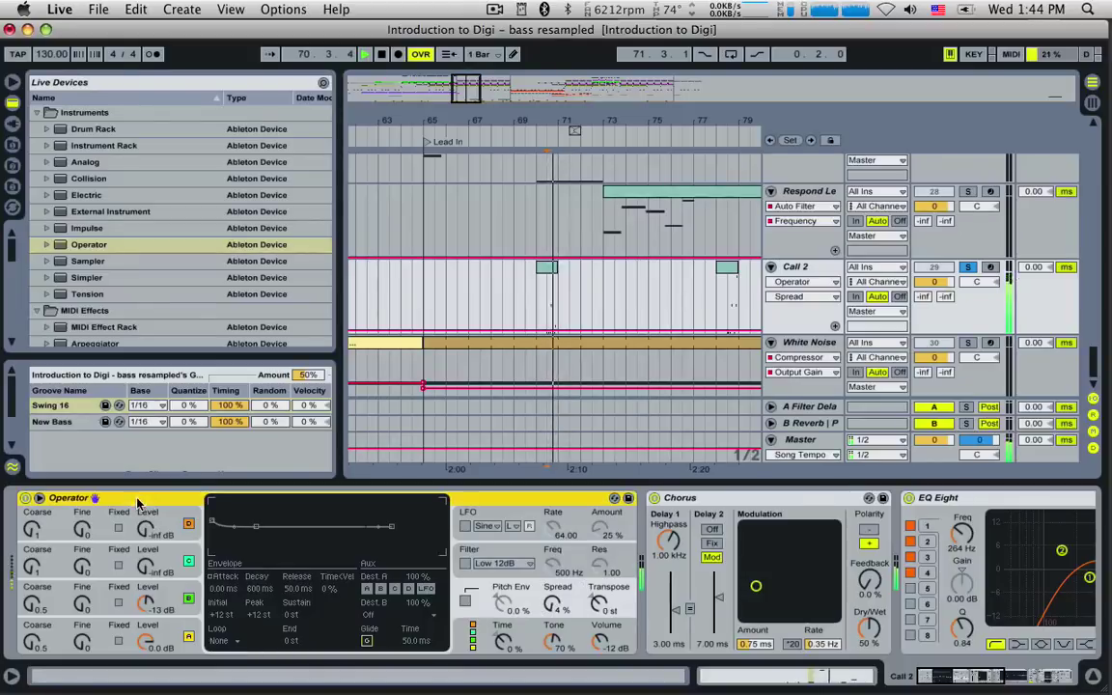
left_click(465, 563)
key("space")
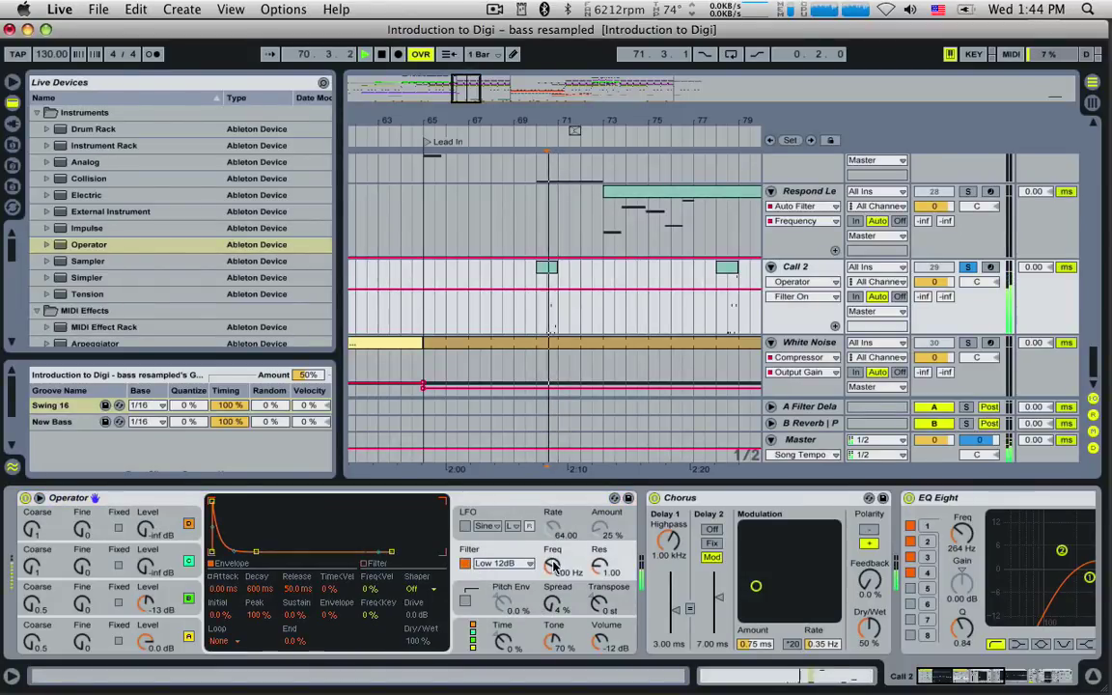
Set Operator's filter envelope amount to 100%, its decay to 666 ms and the filter resonance to 1.78.
left_click_drag(321, 615, 320, 581)
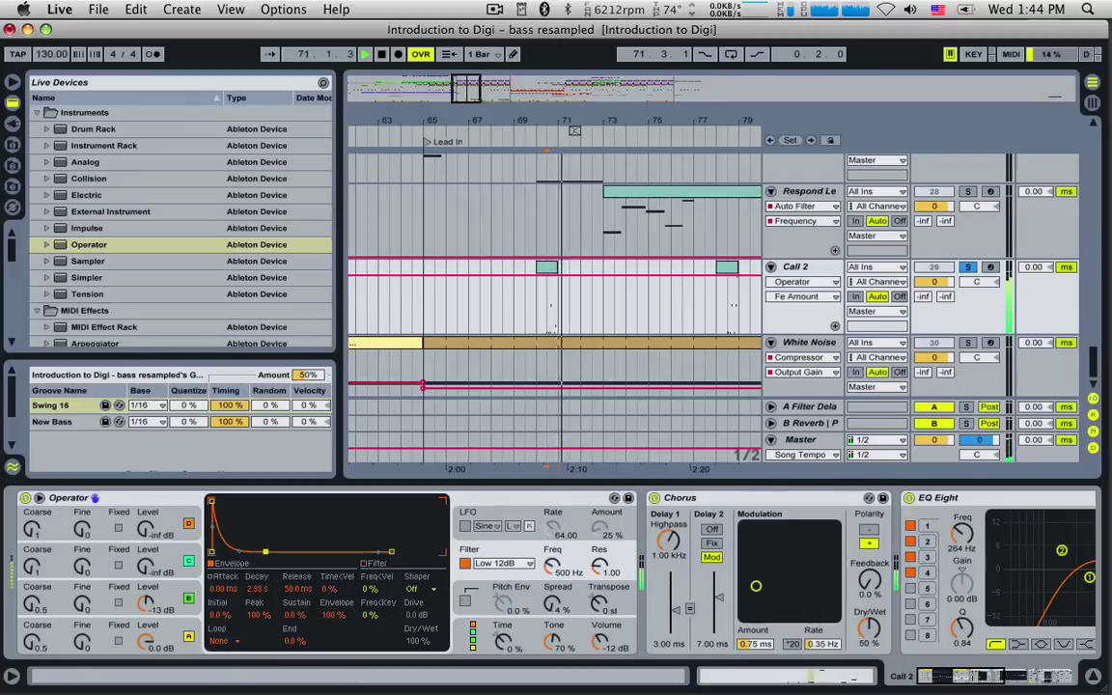
left_click(599, 568)
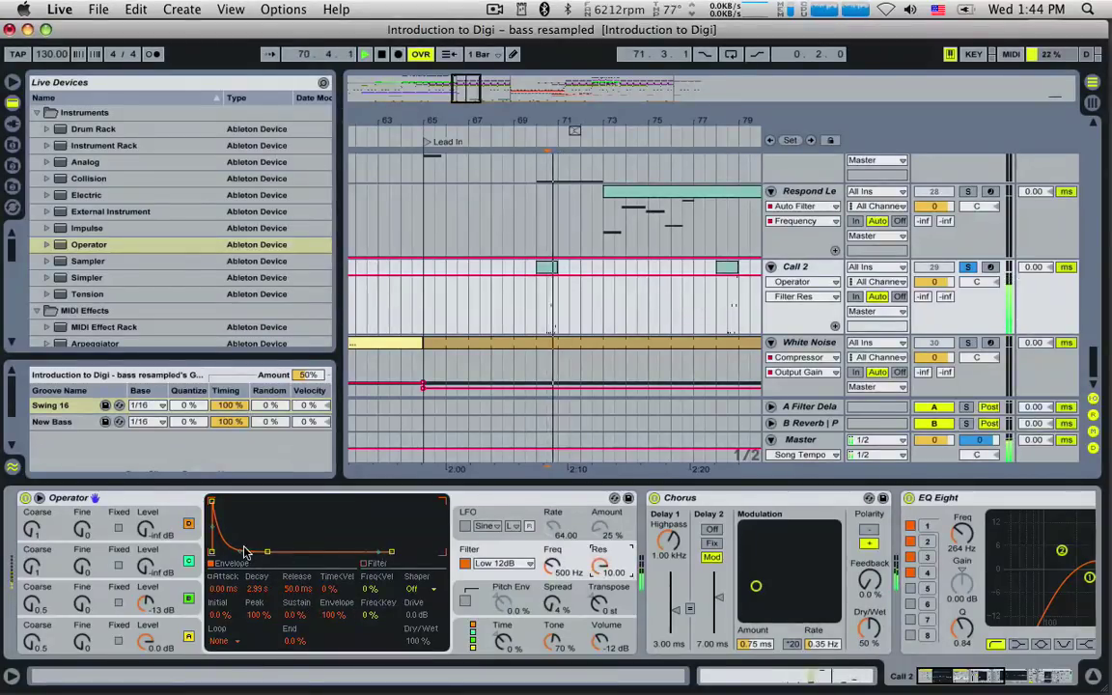
left_click_drag(257, 588, 257, 618)
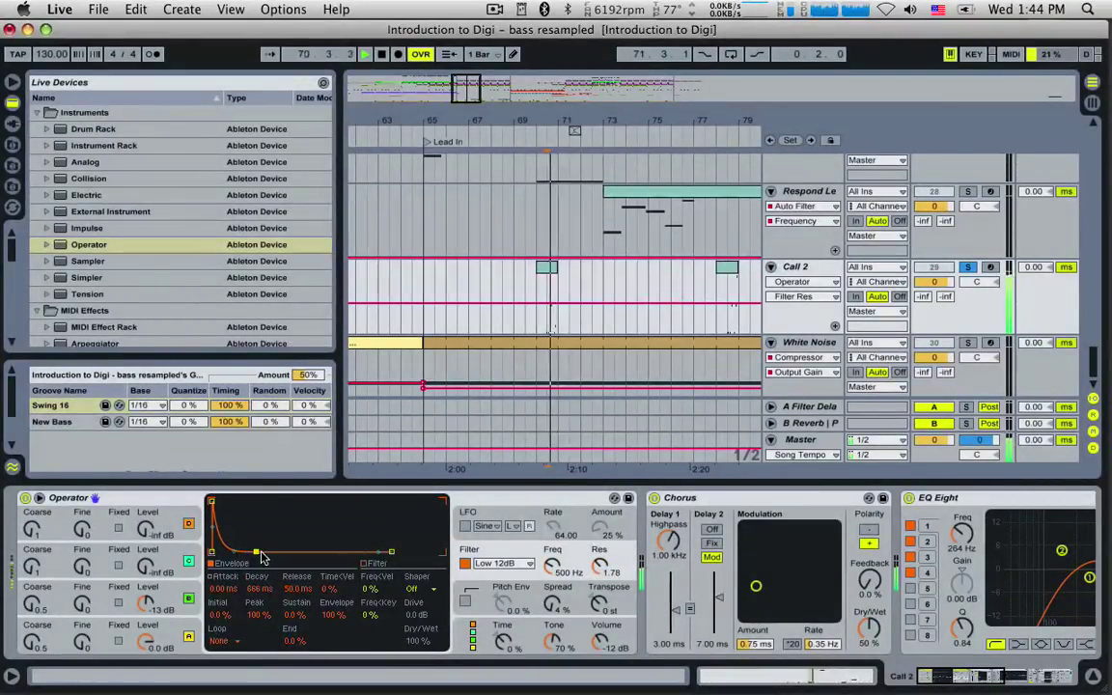
Bring in Operator's oscillator C at a level of -21 dB with coarse tuning 1, auditioning a coarse tuning of 3 on the way.
left_click(109, 556)
key("space")
mouse_move(147, 570)
left_mouse_down()
mouse_move(147, 553)
mouse_move(147, 571)
left_mouse_up()
key("space")
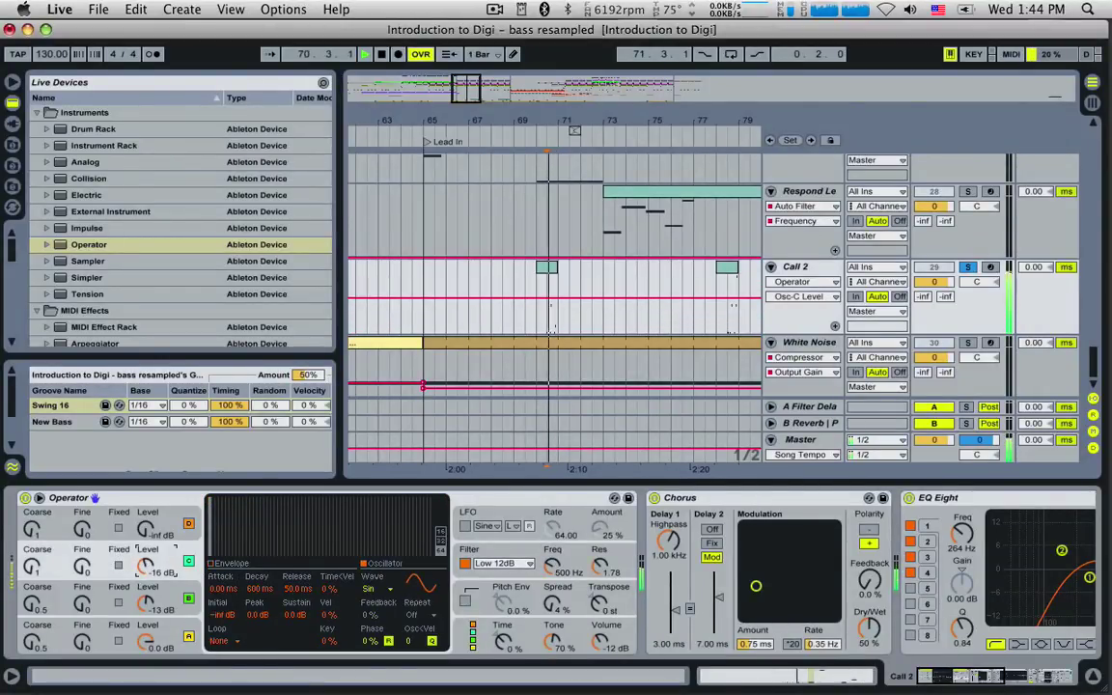
left_click(68, 549)
key("space")
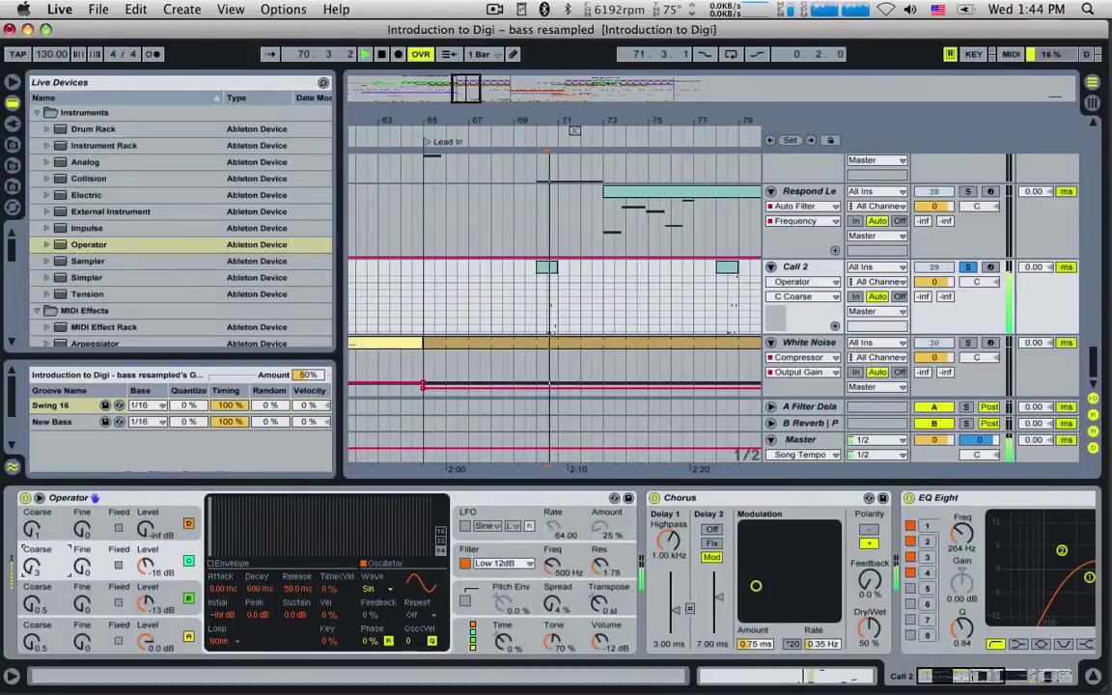
left_click_drag(32, 567, 32, 571)
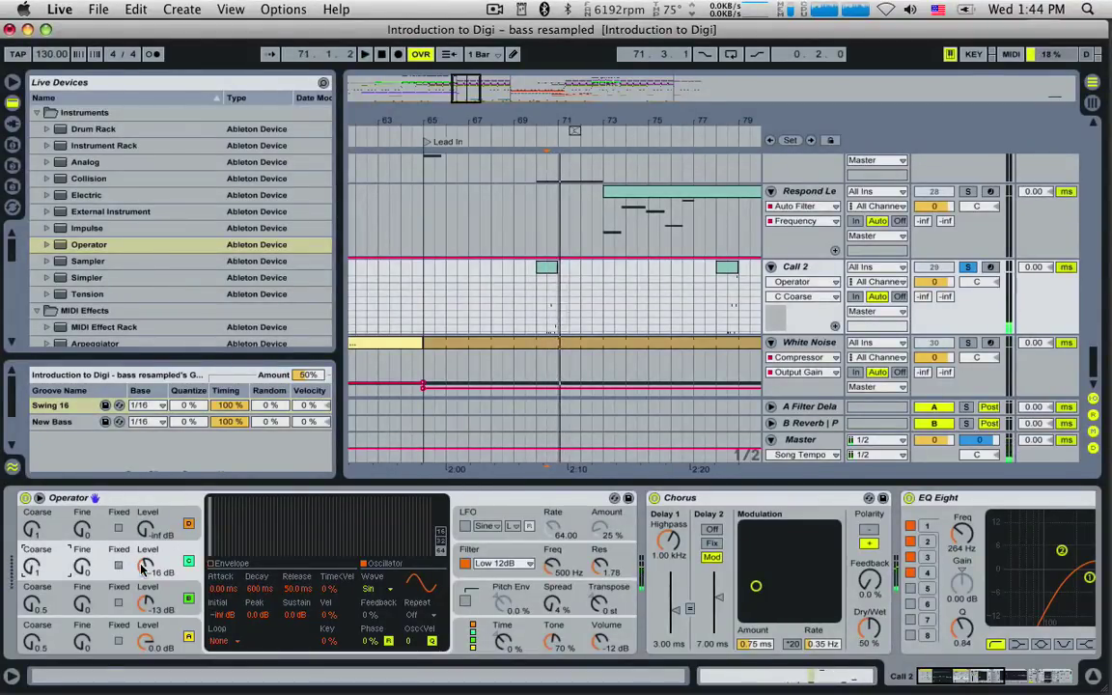
left_click_drag(142, 570, 141, 577)
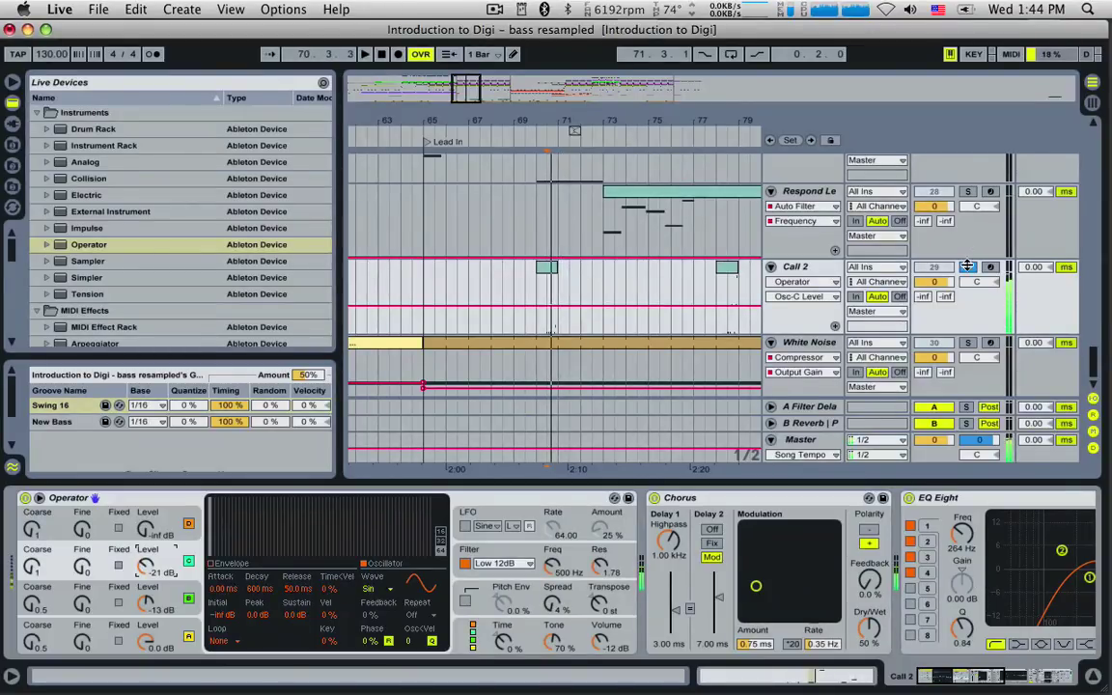
Unsolo Call 2, turn its Filter Delay back on and play the whole arrangement from bar 69.
left_click_drag(981, 670, 1015, 664)
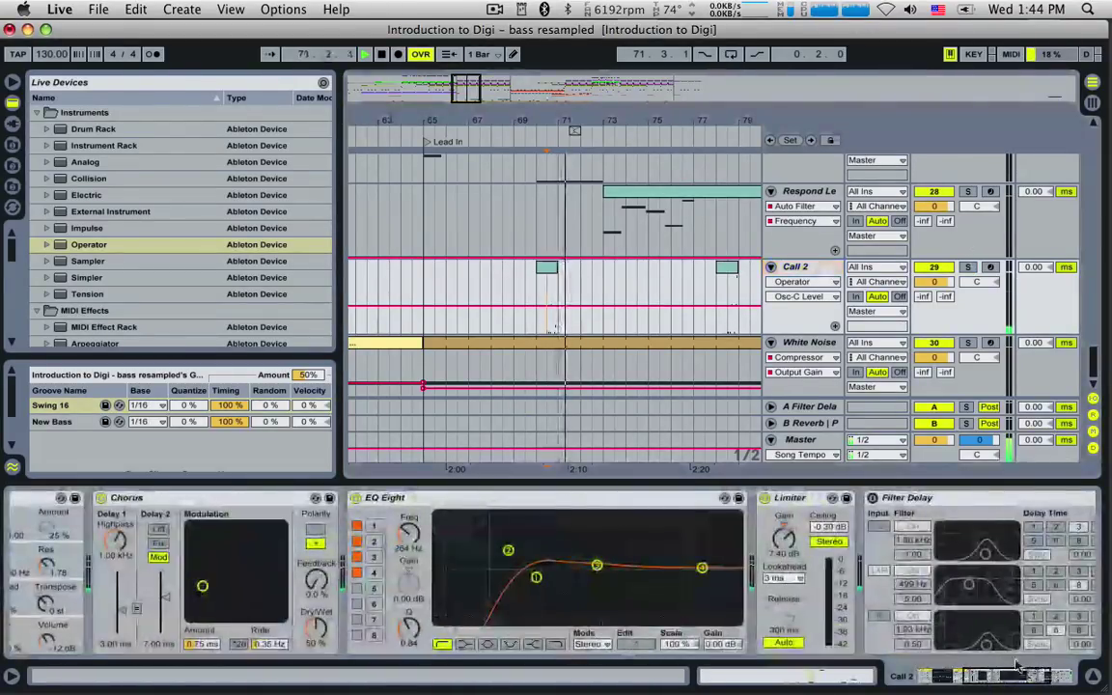
left_click(871, 498)
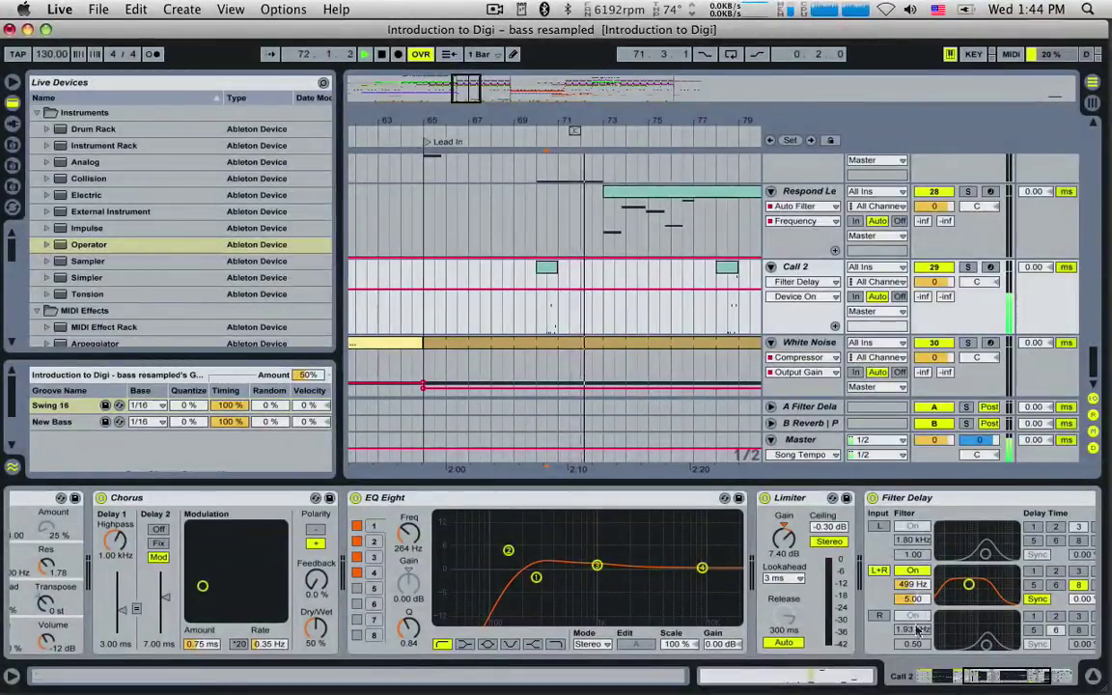
left_click(522, 286)
key("space")
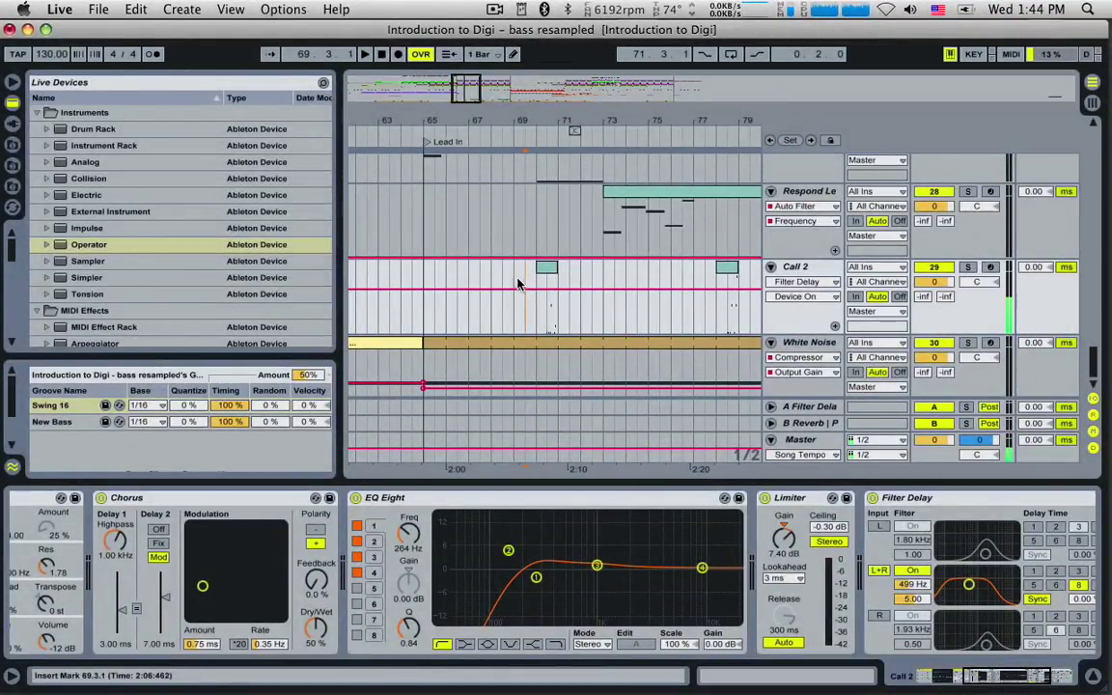
key("space")
Add a Reverb at the end of Call 2's device chain and raise the Limiter's gain to 15.3 dB.
scroll(184, 280, "down", 5)
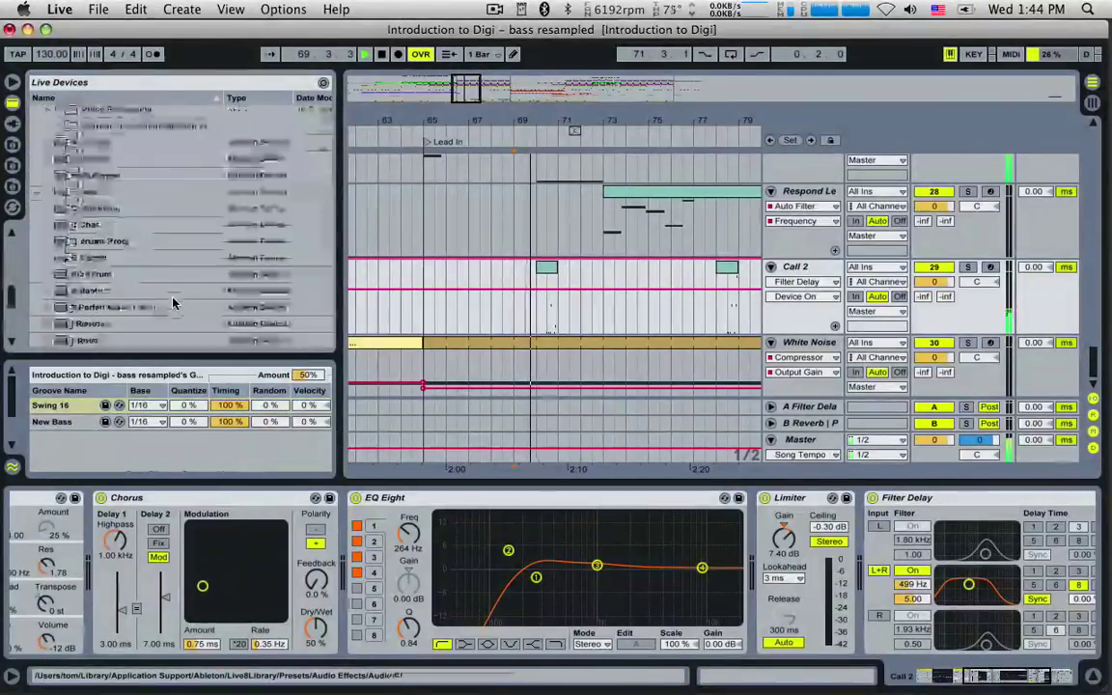
left_click(85, 239)
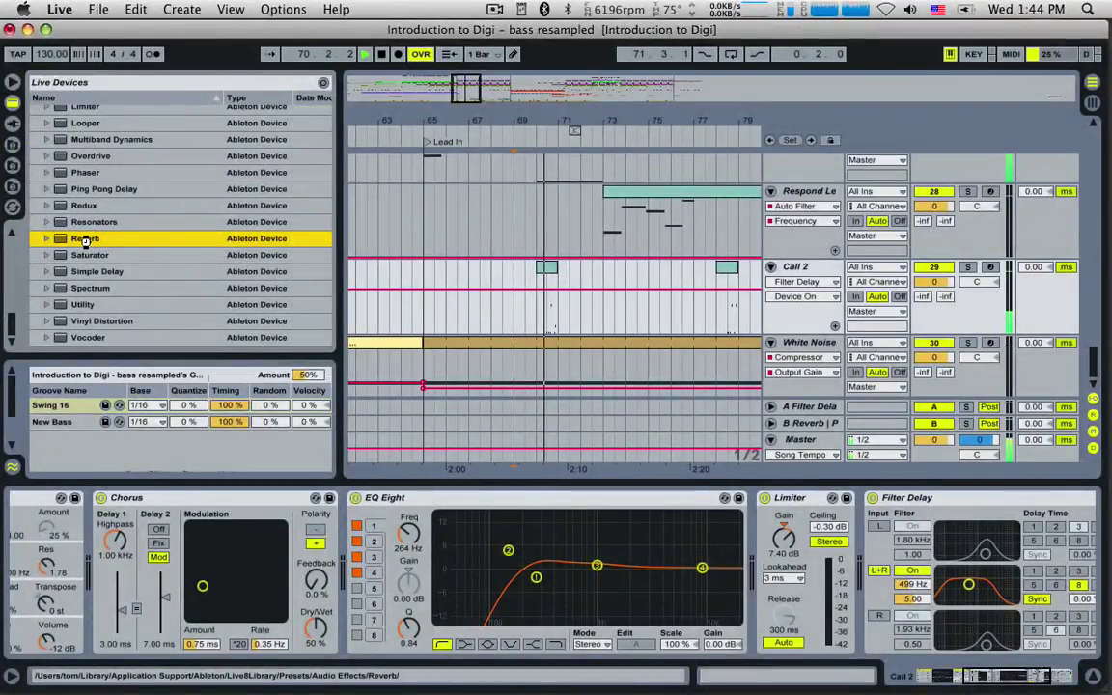
double_click(85, 240)
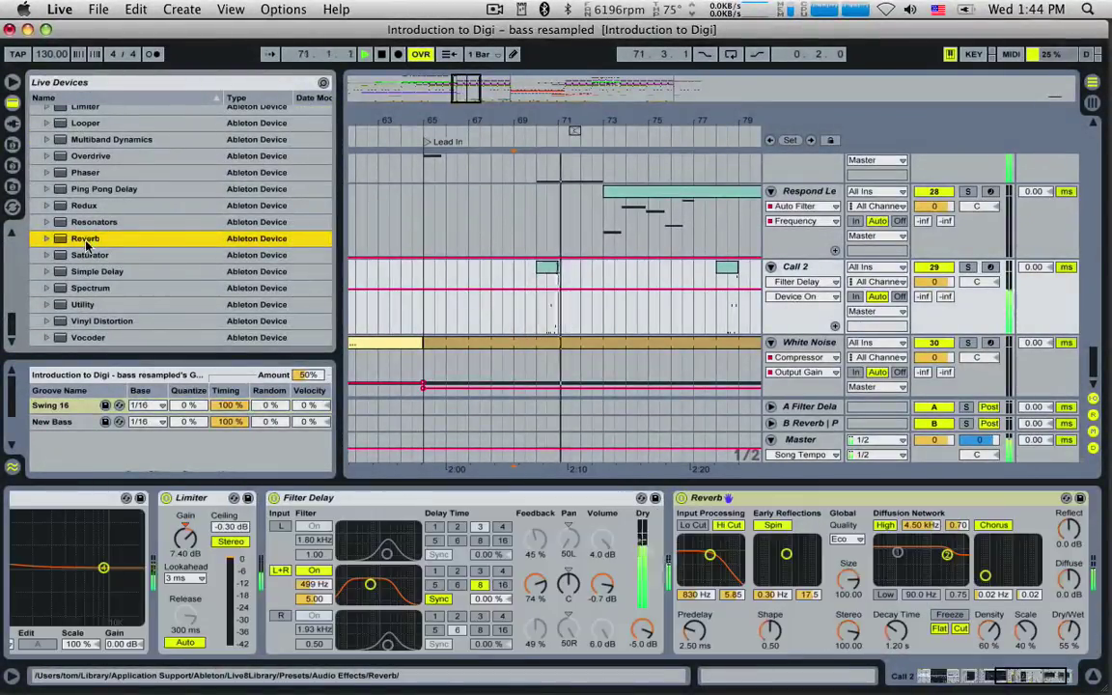
left_click(465, 121)
left_click_drag(185, 544, 185, 521)
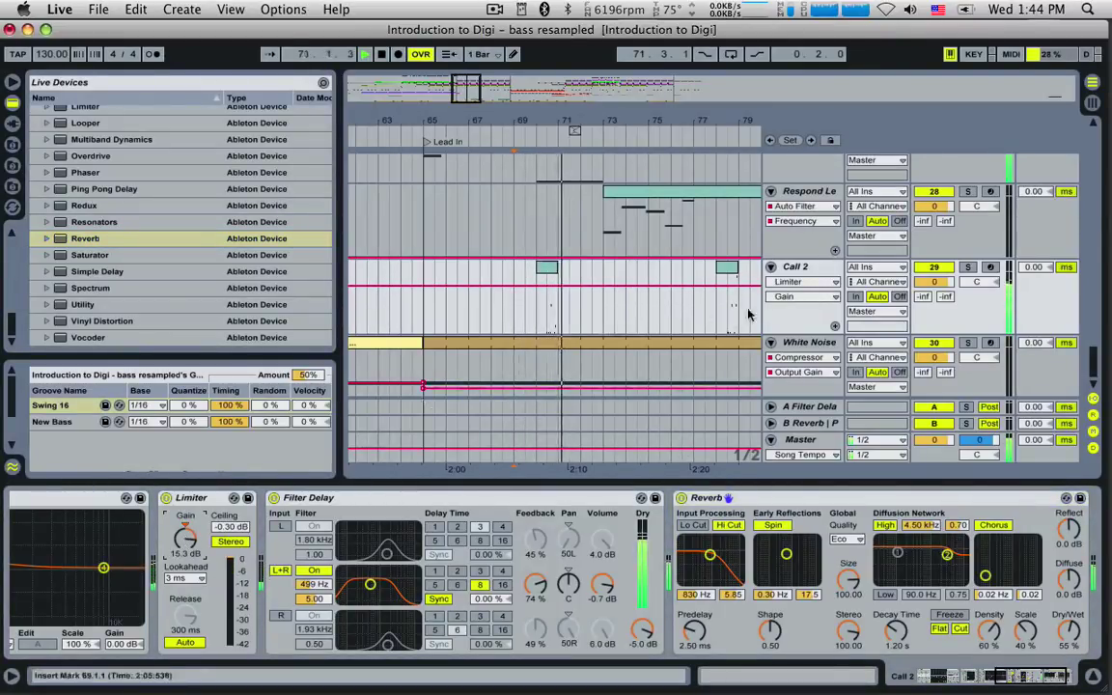
Solo Call 2 and lengthen the G1 note at 1.3.3 in its first clip so that it ends at 1.4.
left_click(548, 321)
key("space")
left_click(967, 267)
key("space")
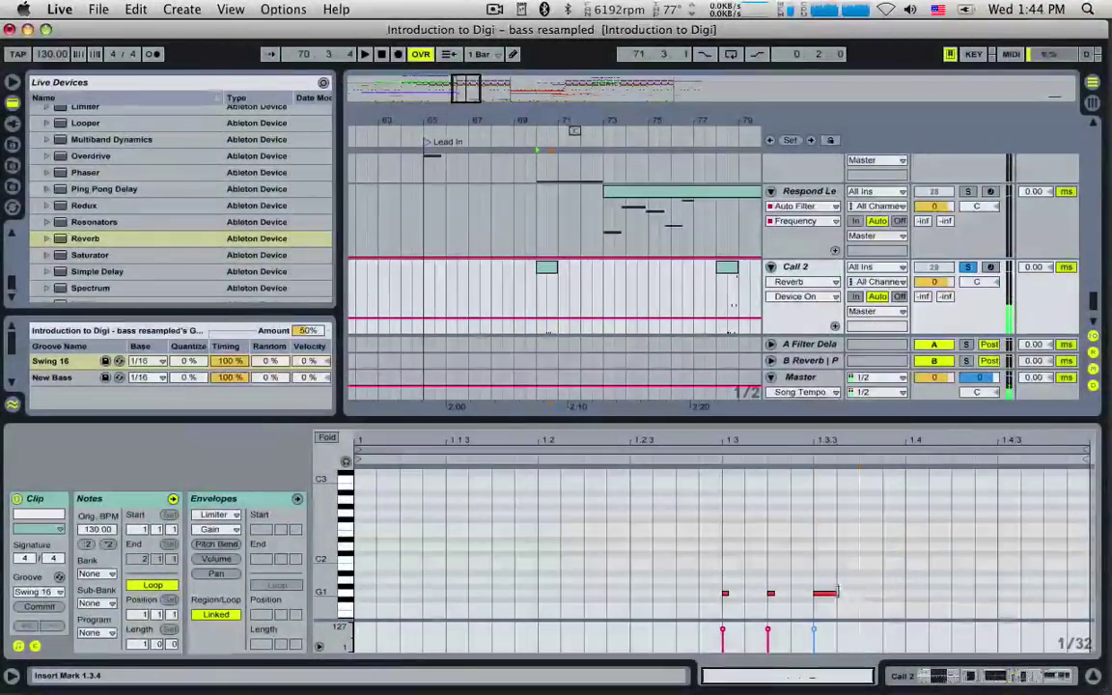
left_click_drag(844, 593, 906, 593)
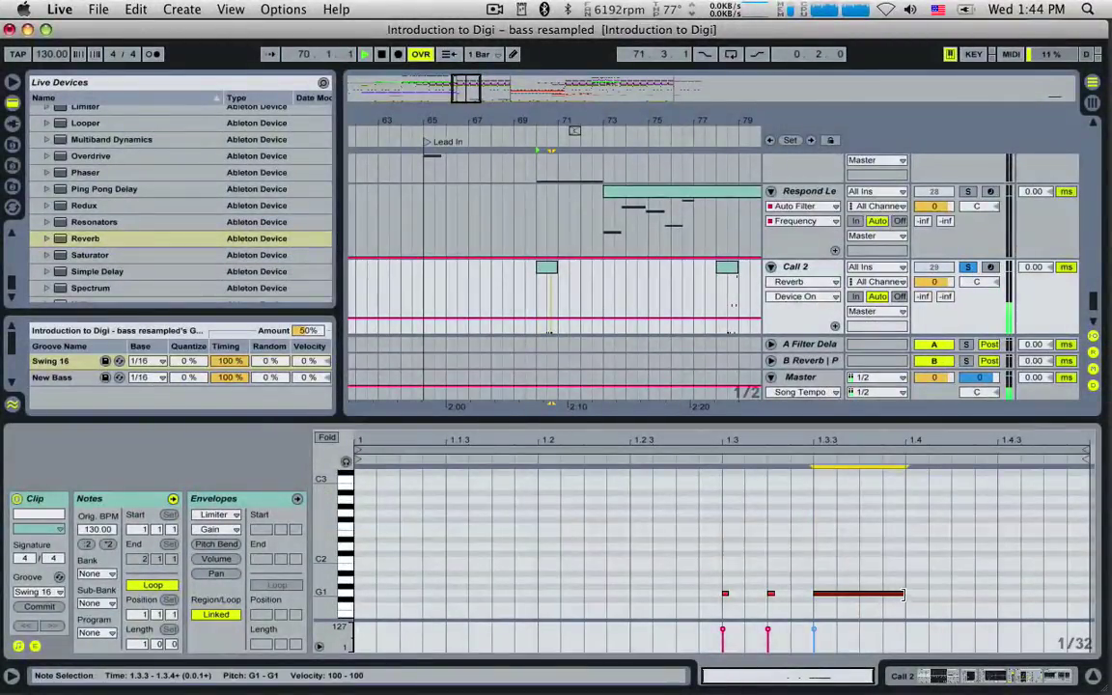
key("space")
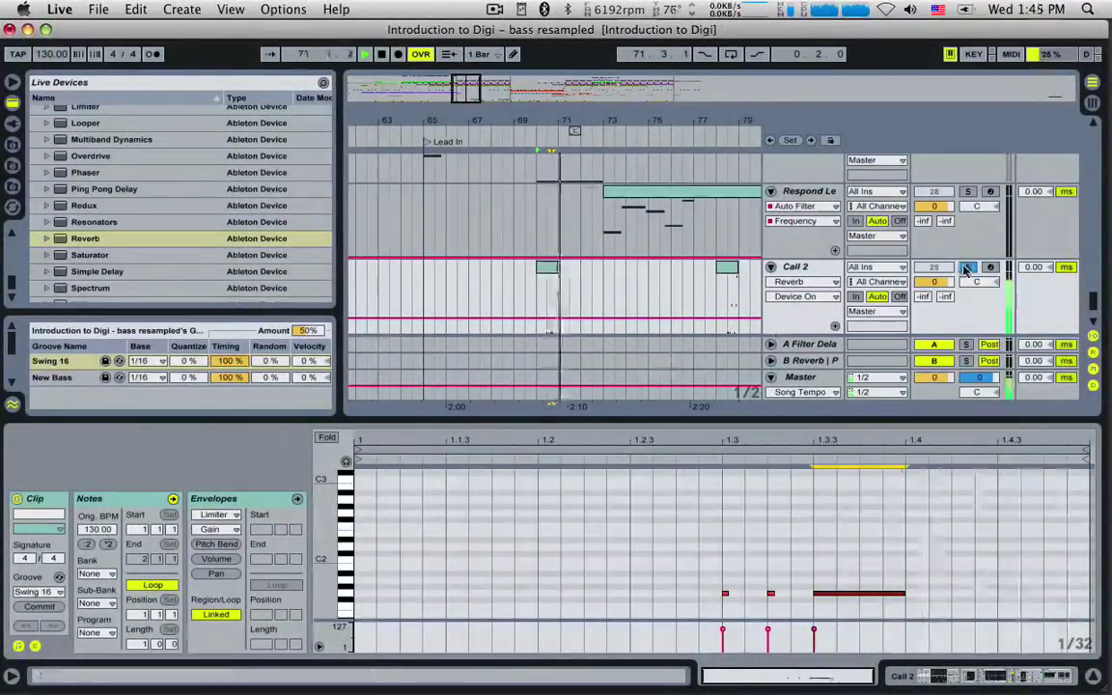
Copy the long G1 note to 1.4.2 in the Call 2 clip and play it back.
key("space")
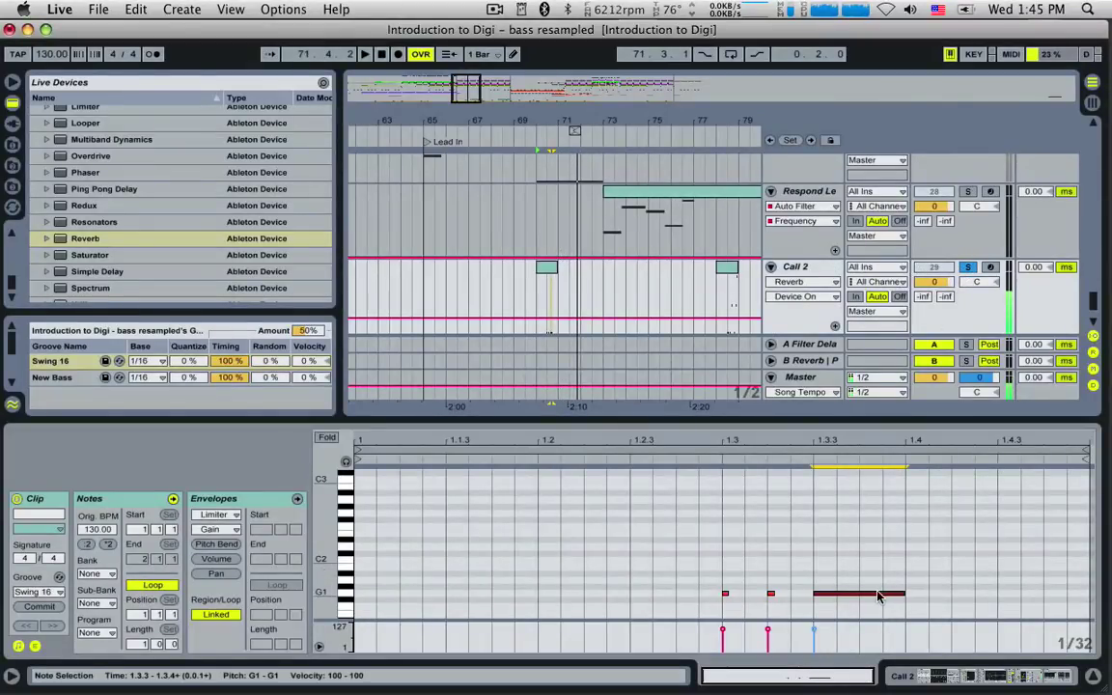
left_click_drag(879, 596, 1003, 599)
key("space")
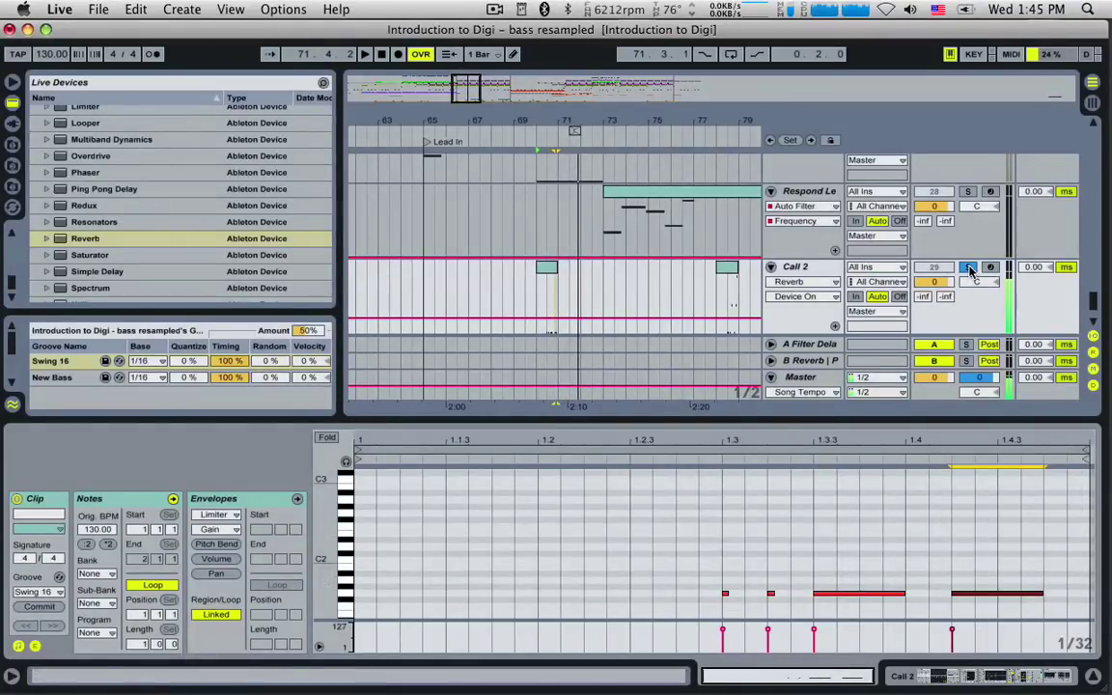
Unsolo Call 2 and play the full mix from just before bar 69.
left_click(565, 305)
left_click(503, 297)
key("space")
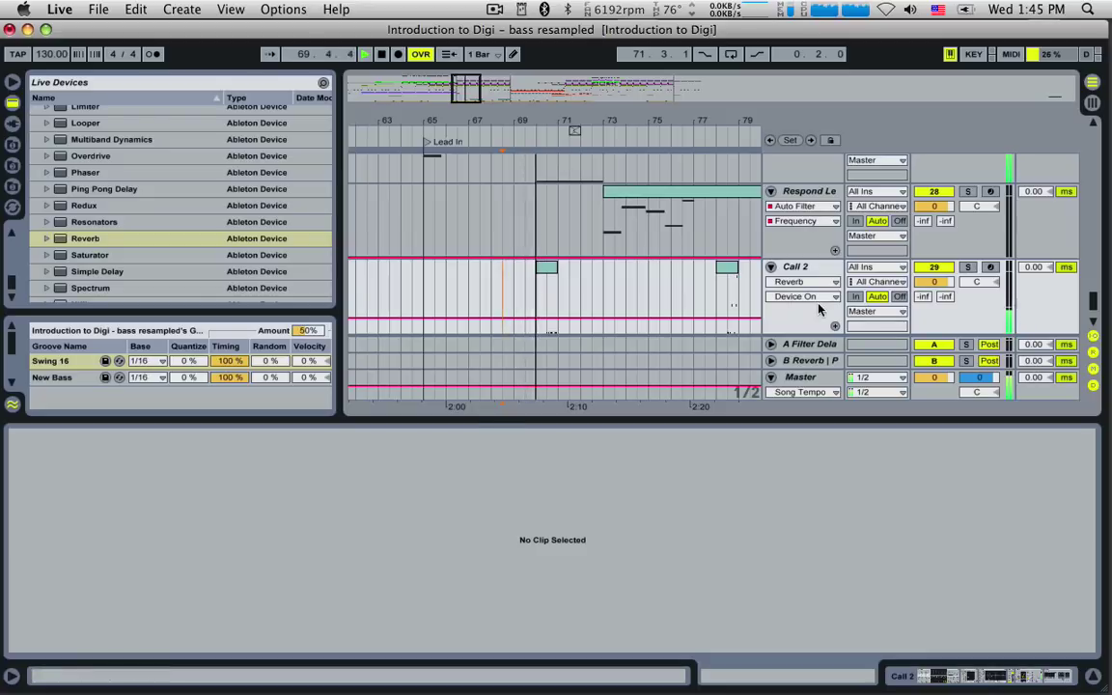
Boost band 3 of Call 2's EQ Eight to 8.11 dB at 844 Hz and play the mix to check it.
left_click(798, 270)
double_click(797, 269)
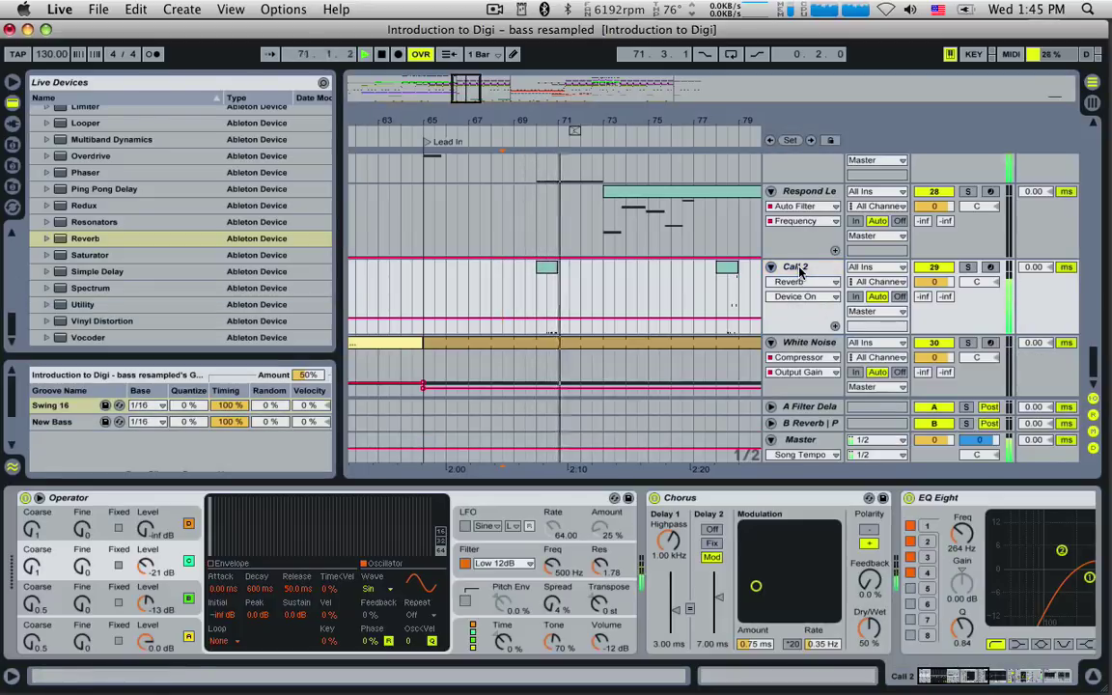
left_click(932, 676)
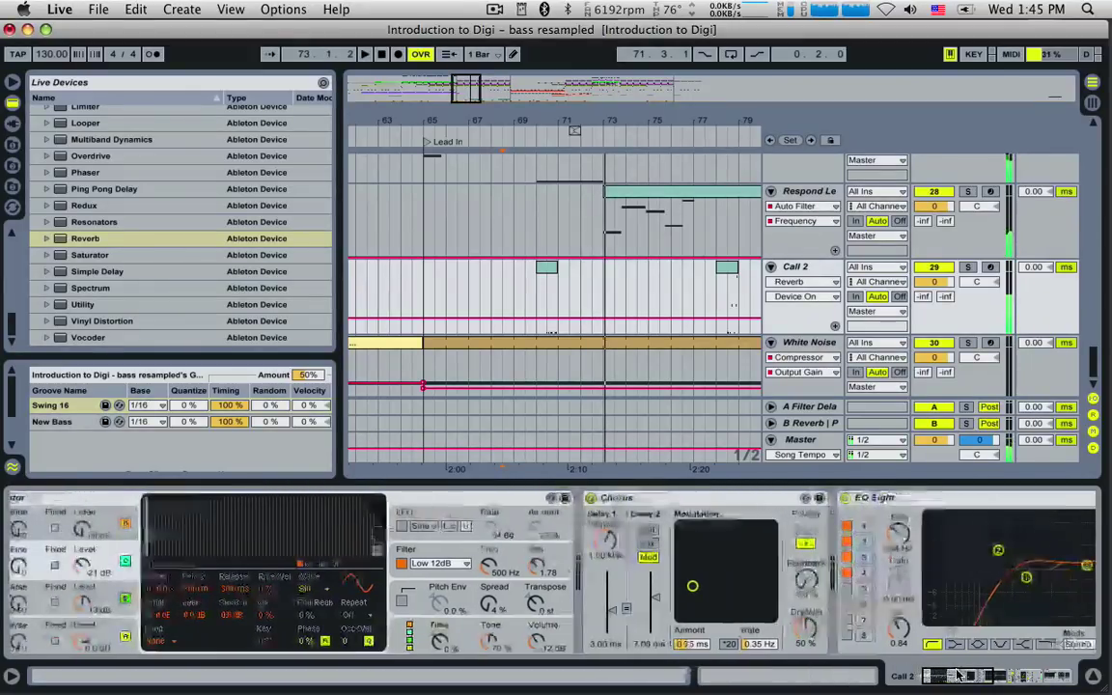
left_click_drag(828, 567, 820, 539)
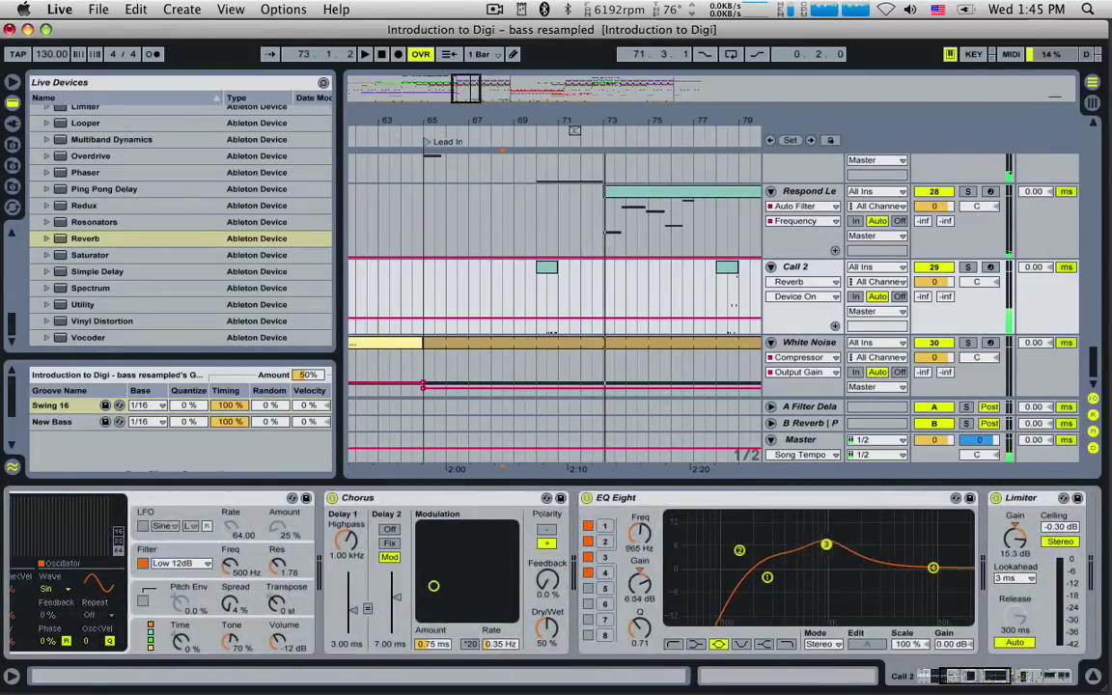
left_click(510, 290)
key("space")
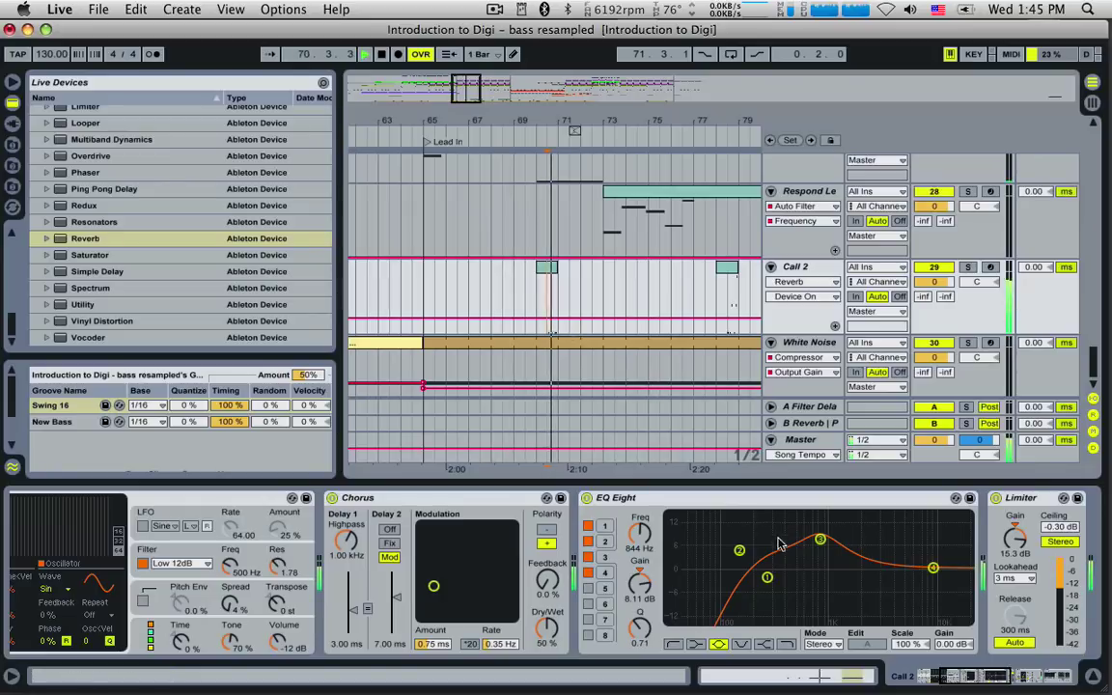
Set band 3 of Call 2's EQ Eight to -0.49 dB at 2.19 kHz, lower Operator's oscillator B level to -18 dB, and play from 64.3.1.
left_click_drag(819, 539, 864, 553)
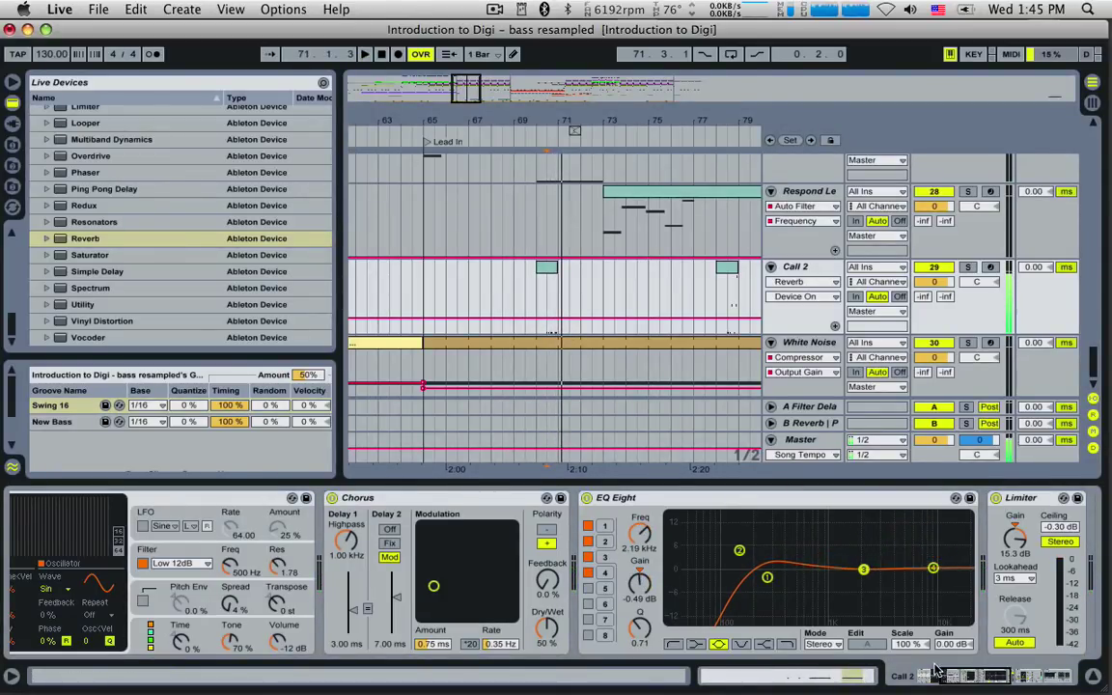
scroll(850, 609, "left", 5)
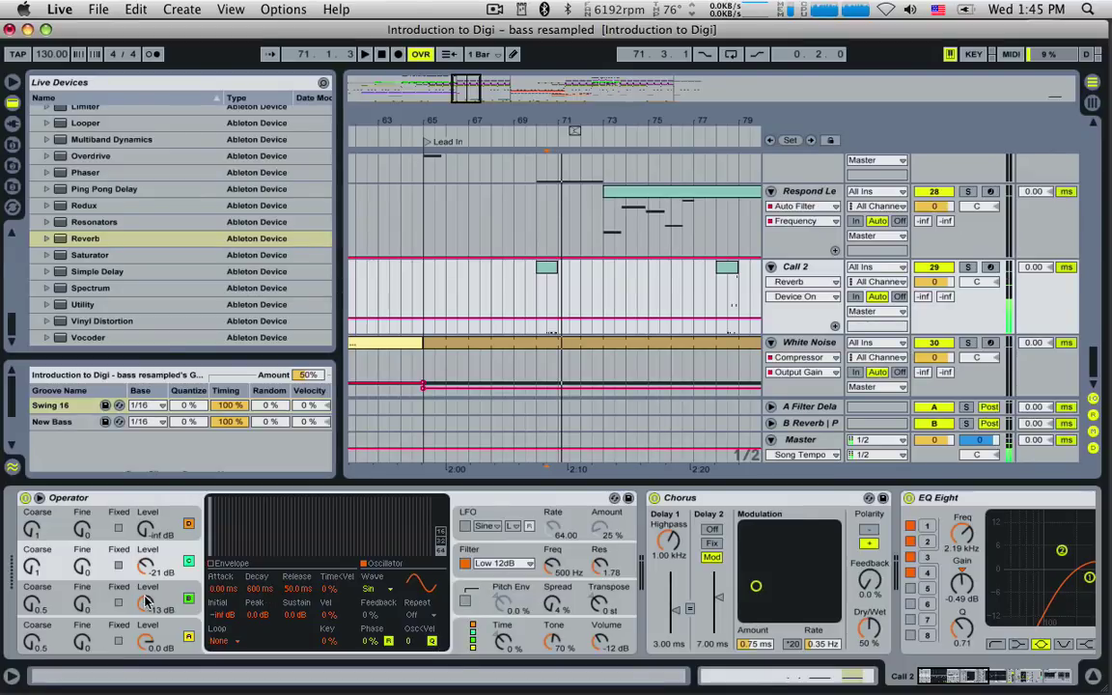
left_click_drag(147, 603, 147, 610)
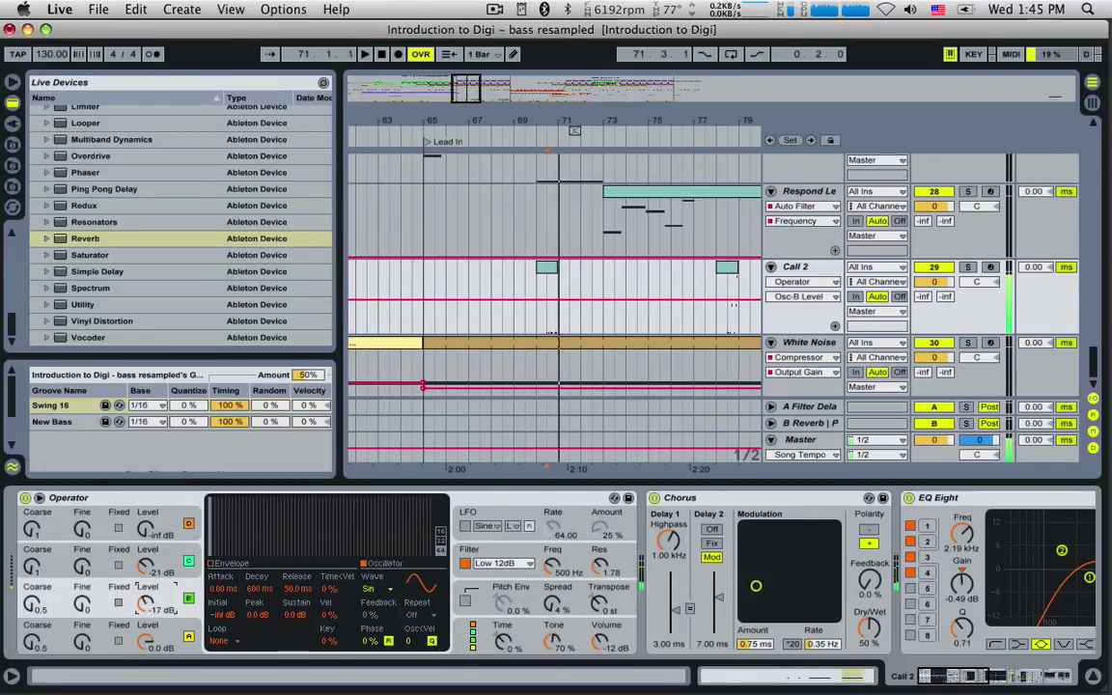
key("space")
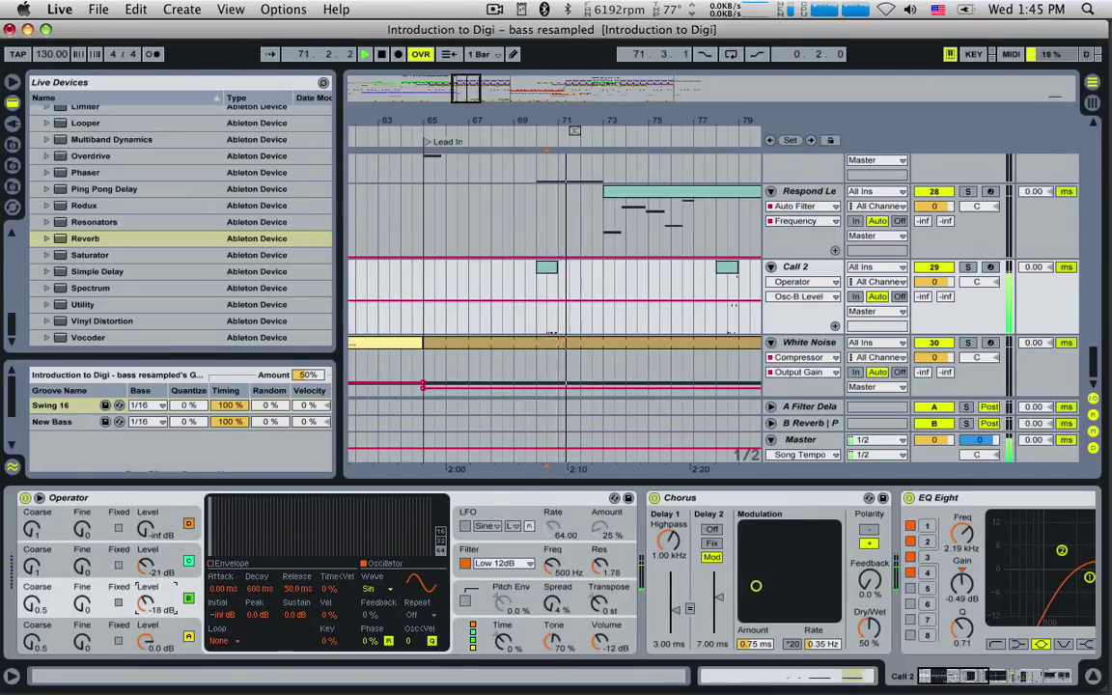
key("space")
left_click(408, 287)
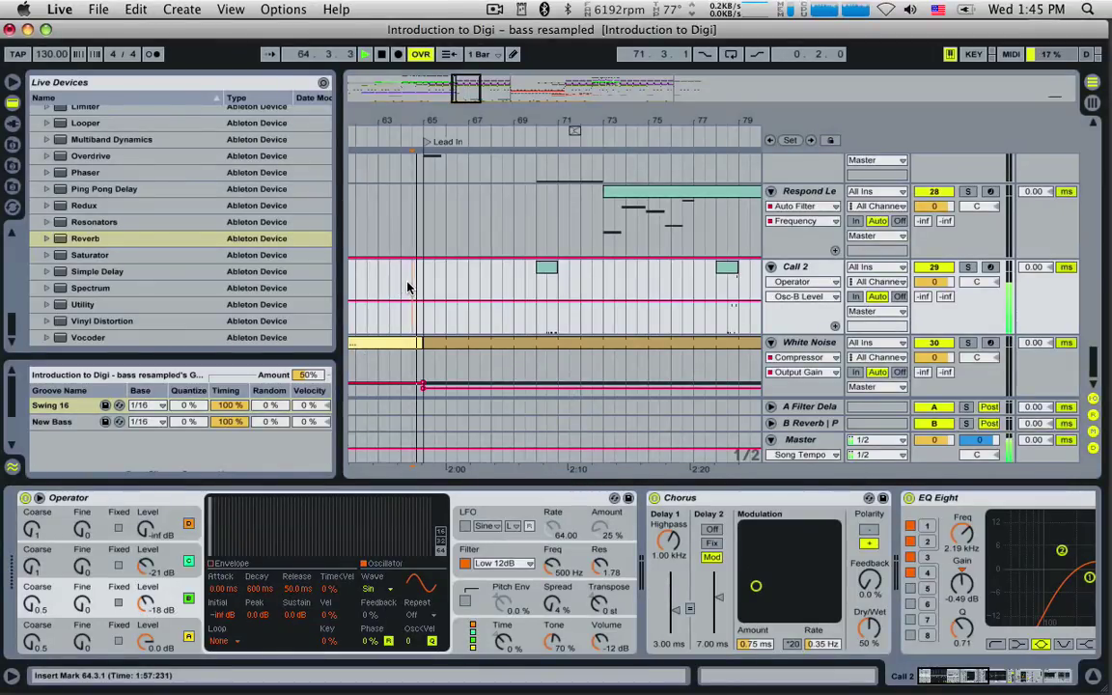
key("space")
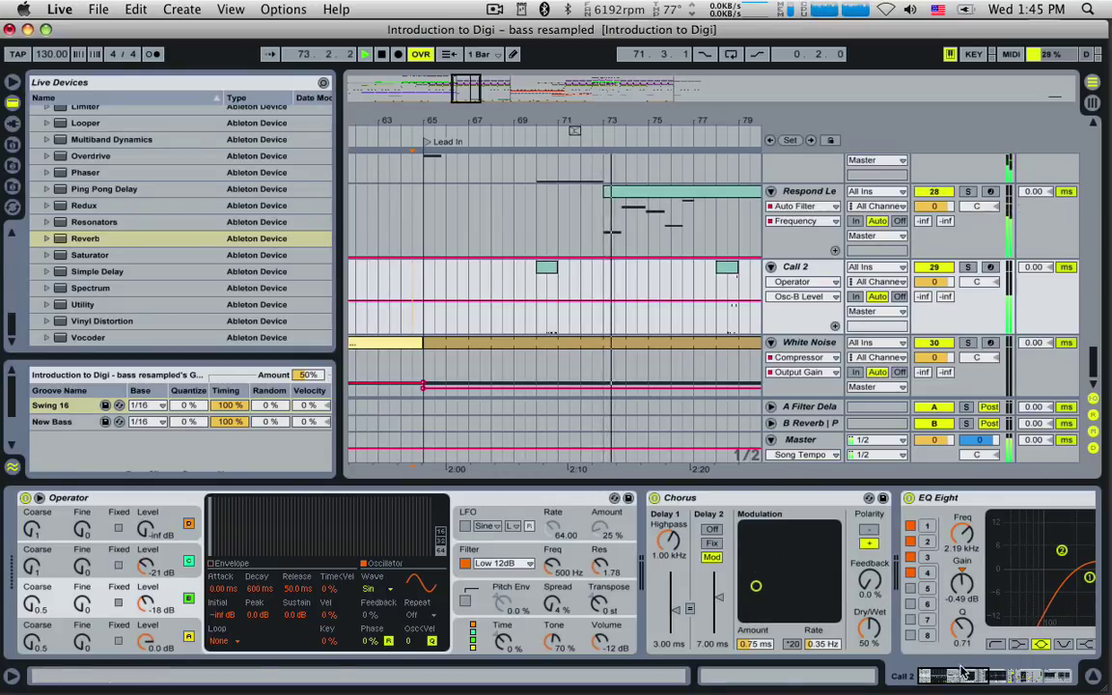
Enable Call 2's Reverb with size 0.91, decay time 891 ms and dry/wet 17%.
left_click(1031, 679)
left_click(1037, 679)
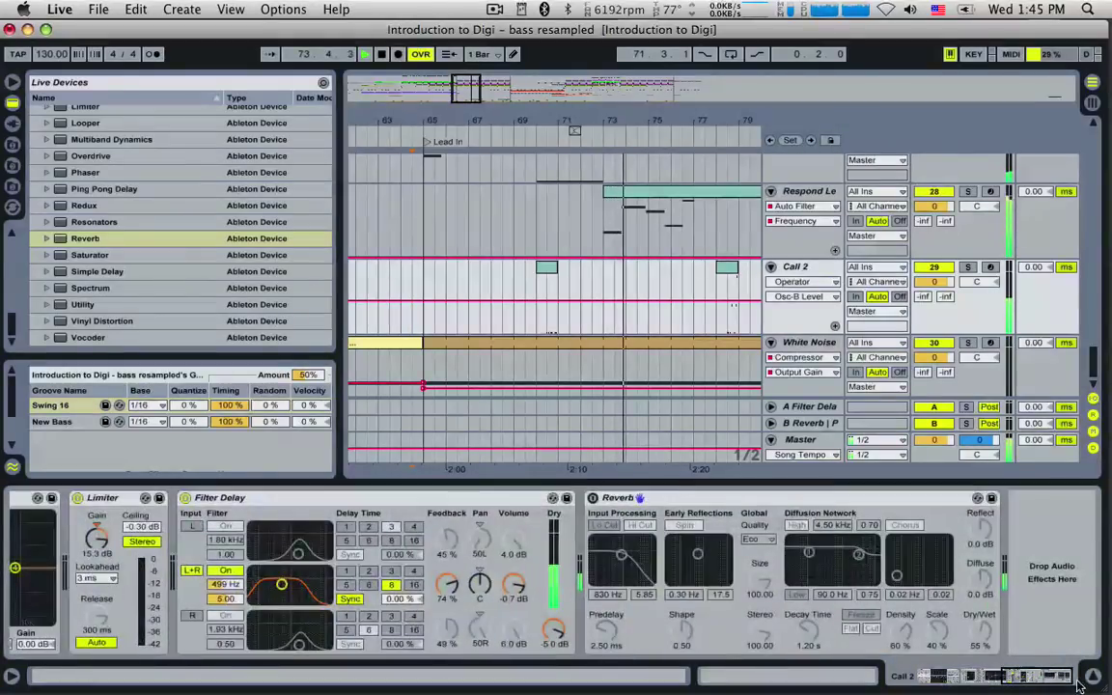
left_click(601, 500)
left_click(759, 580)
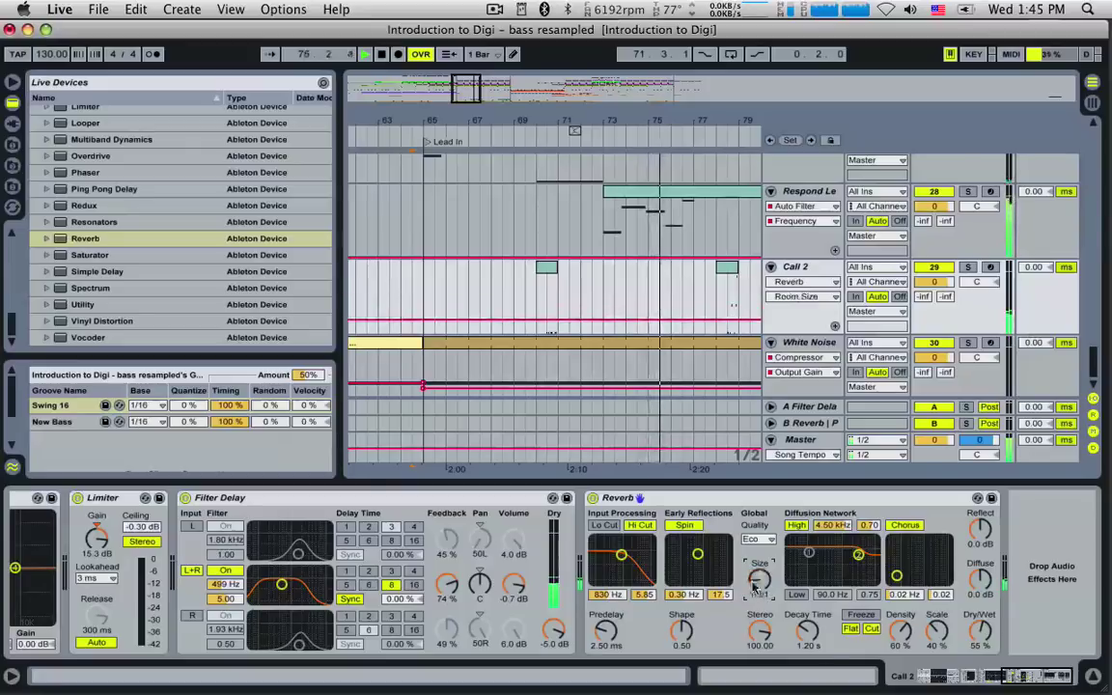
left_click(805, 633)
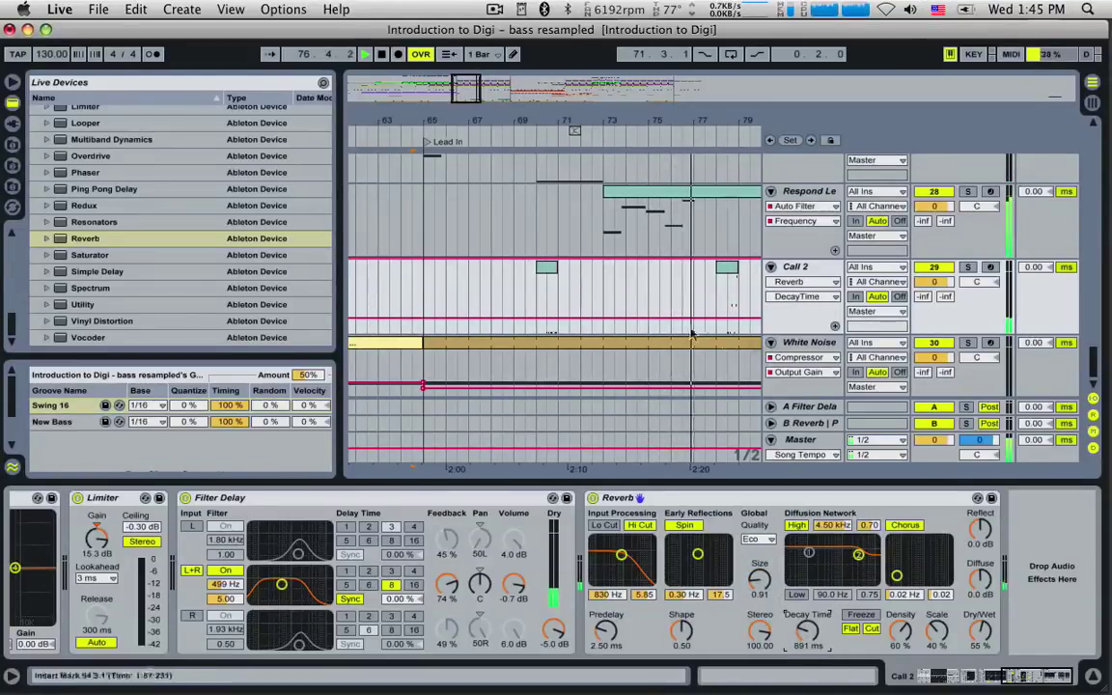
left_click(464, 87)
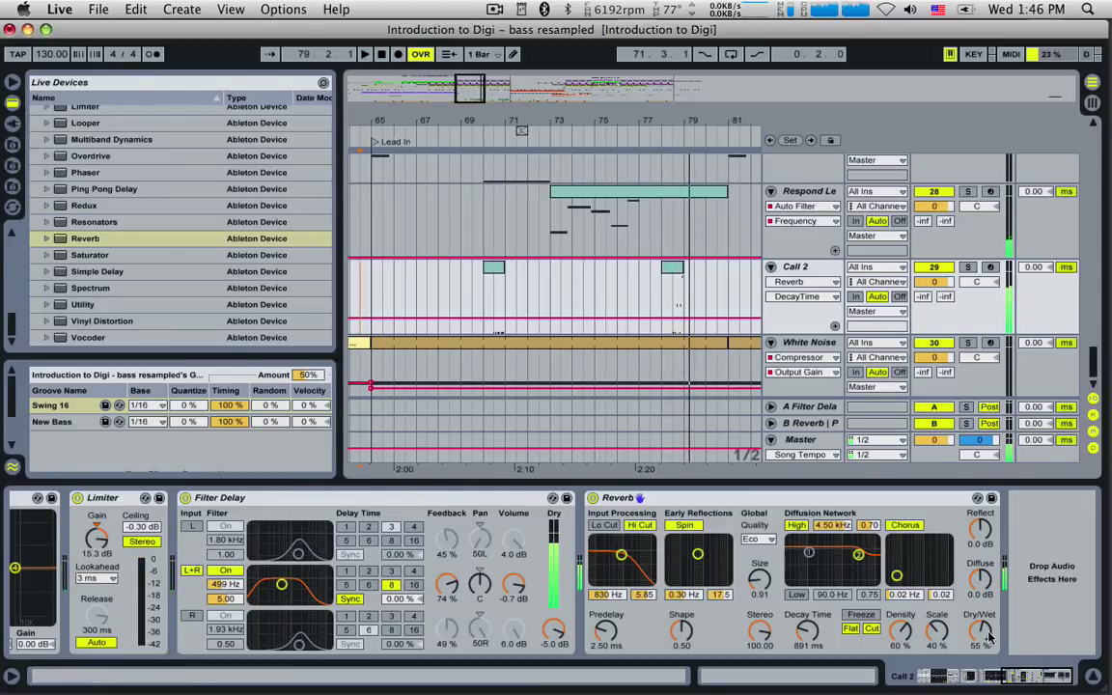
left_click_drag(981, 633, 981, 681)
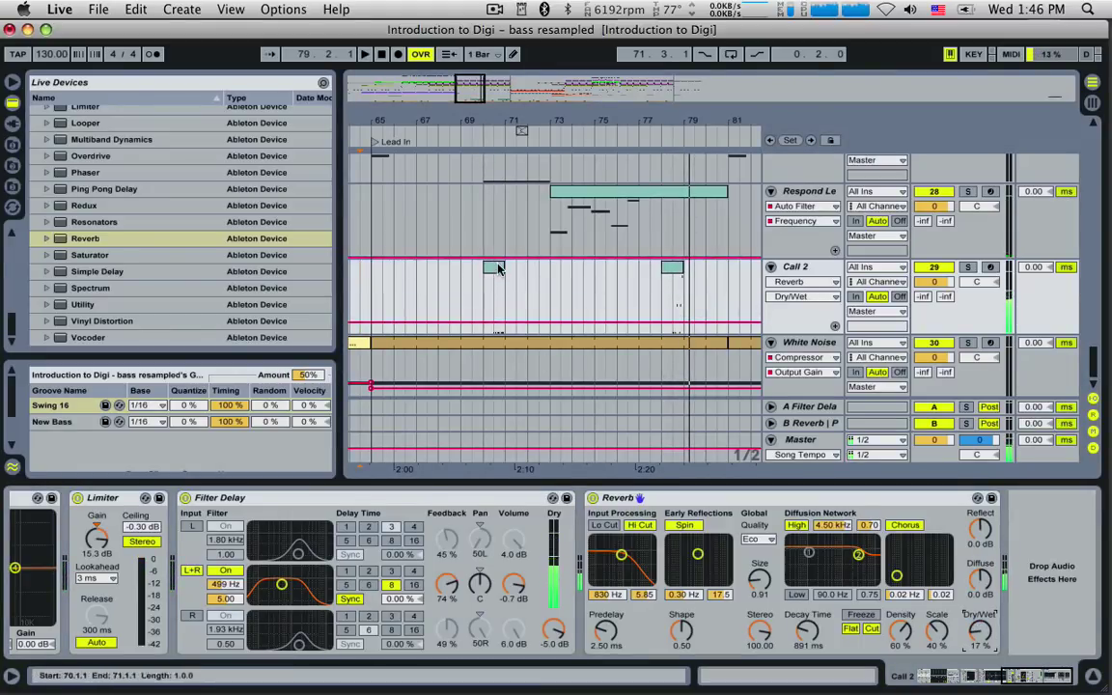
Copy Call 2's clip at bar 70 over its second clip at bar 78 and play the mix from bar 73.
left_click(449, 275)
left_click(672, 282)
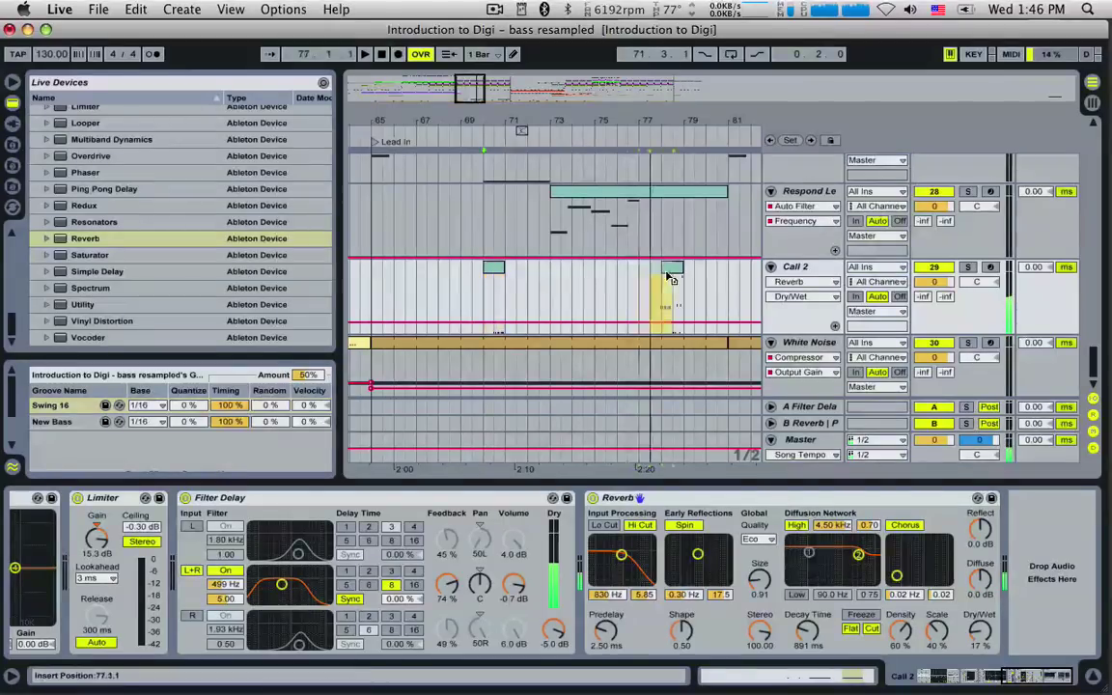
left_click(546, 278)
key("space")
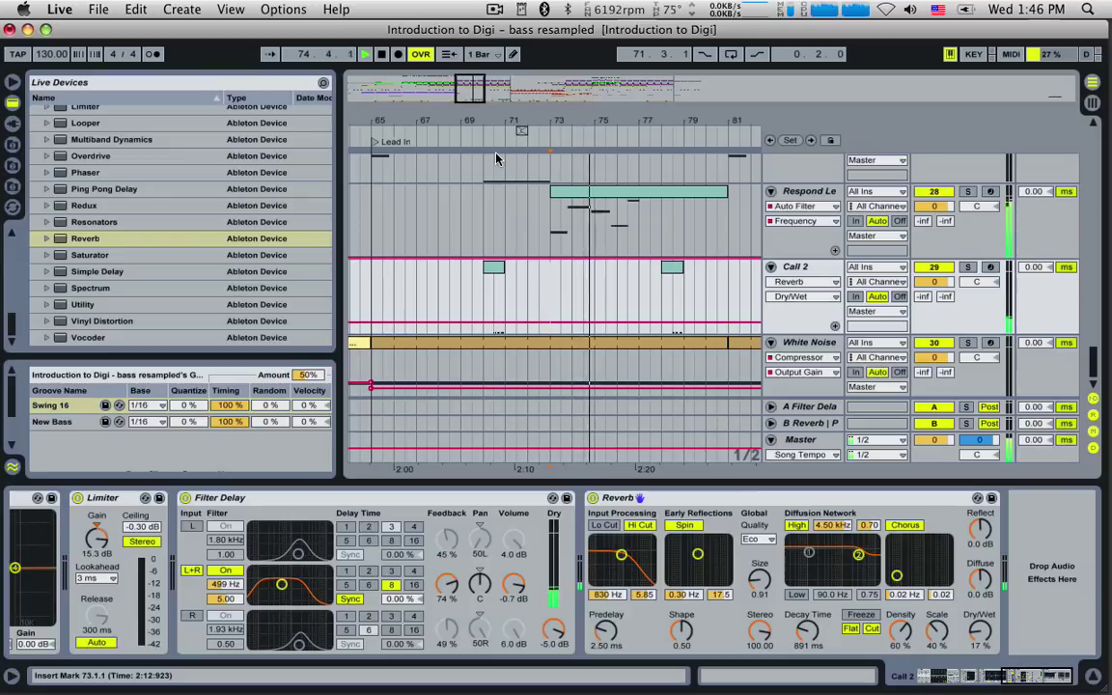
Duplicate bars 65 to 81 of Call 2 repeatedly through the Breakdown and delete the excess from bar 125 to 135.
left_click_drag(472, 91, 479, 81)
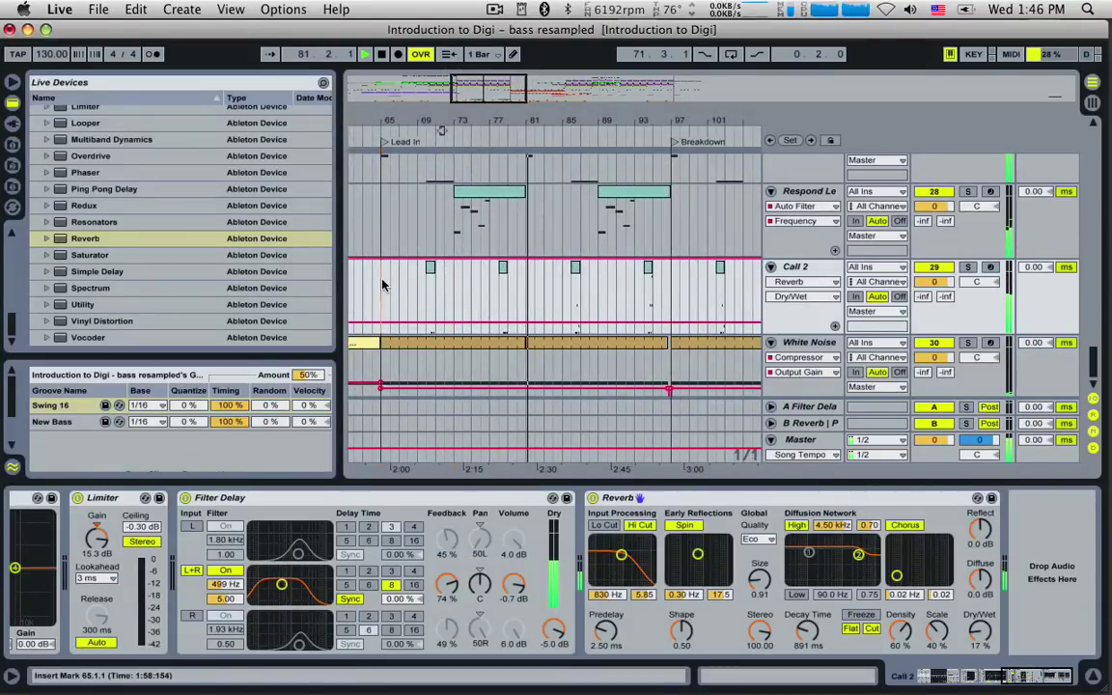
left_click_drag(383, 285, 527, 280)
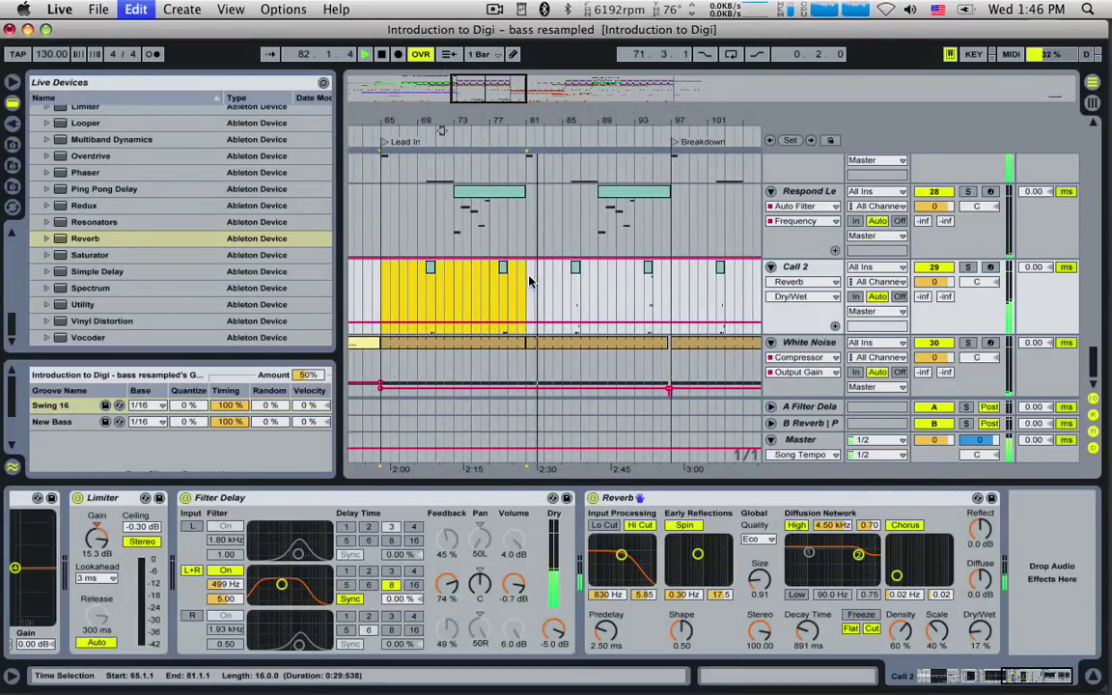
left_click_drag(496, 90, 526, 89)
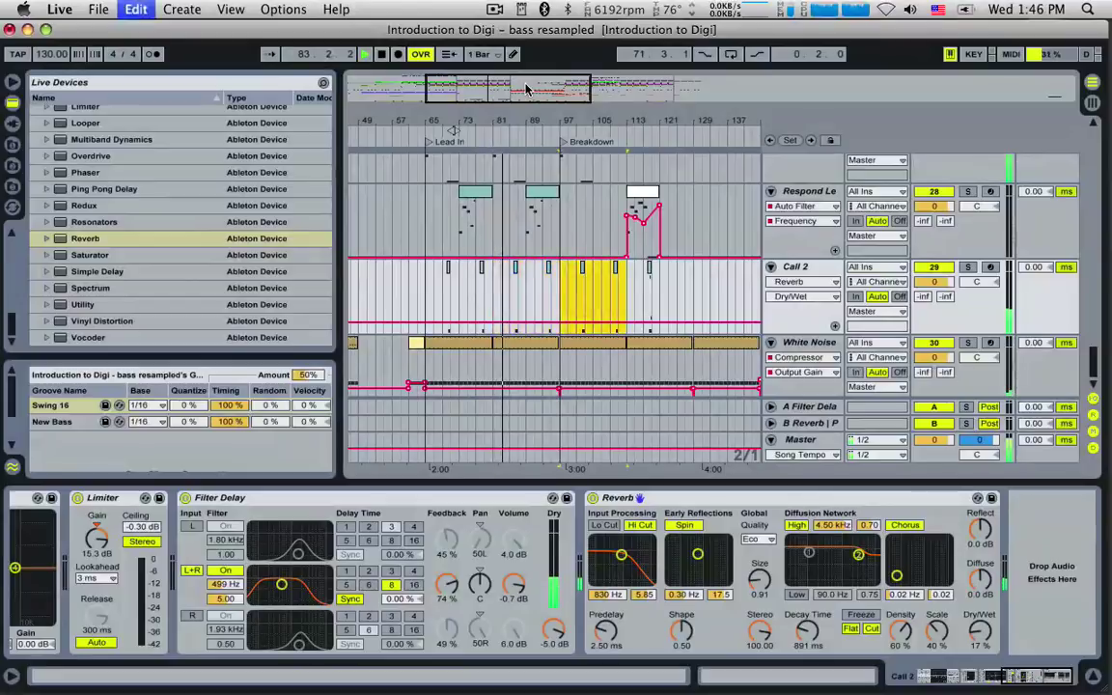
left_click_drag(719, 290, 649, 303)
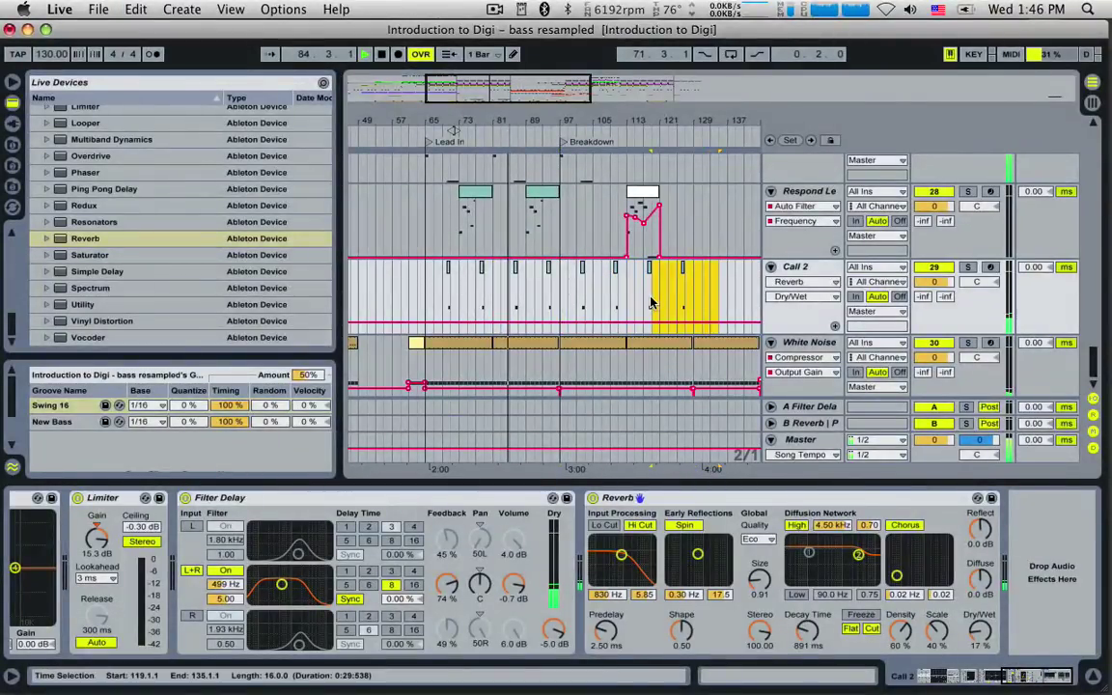
left_click(680, 304, "shift")
key("Delete")
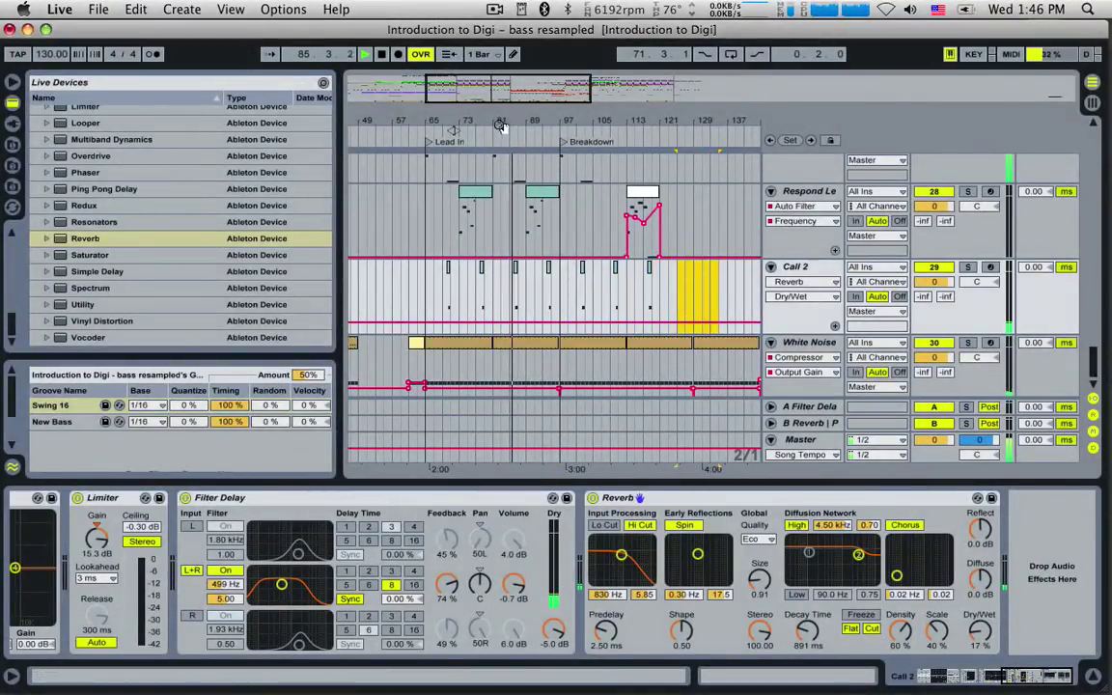
Insert a one-bar MIDI clip on the Kick track at bar 97 with one long C3 note from its start, and play from bar 93.
left_click_drag(499, 109, 501, 90)
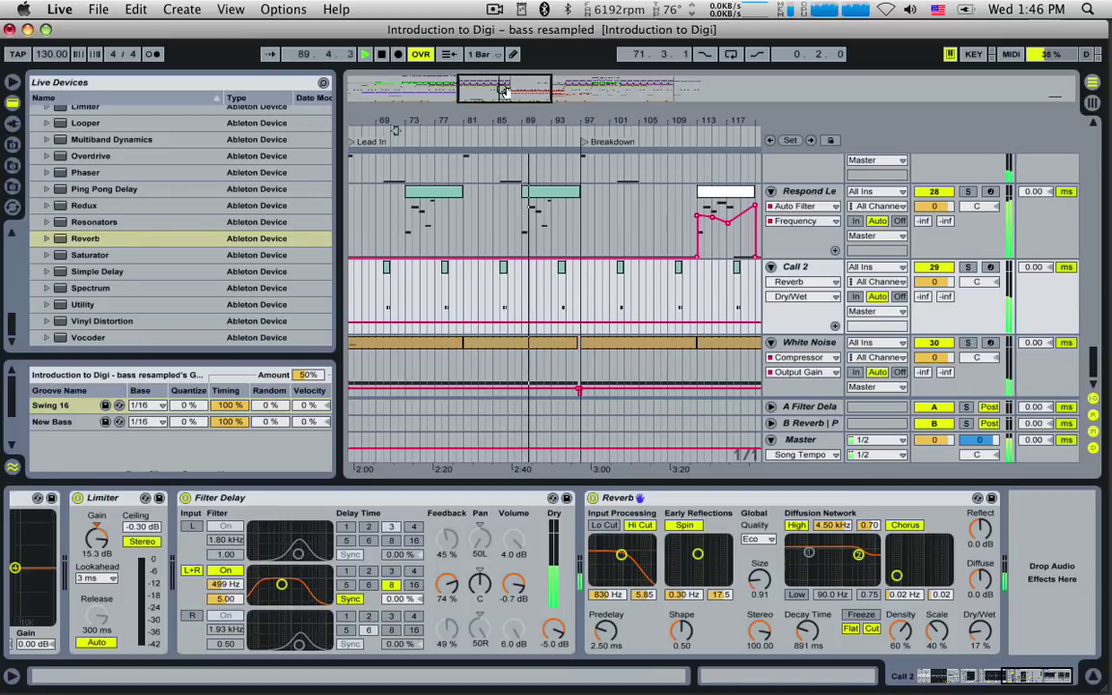
scroll(572, 253, "up", 5)
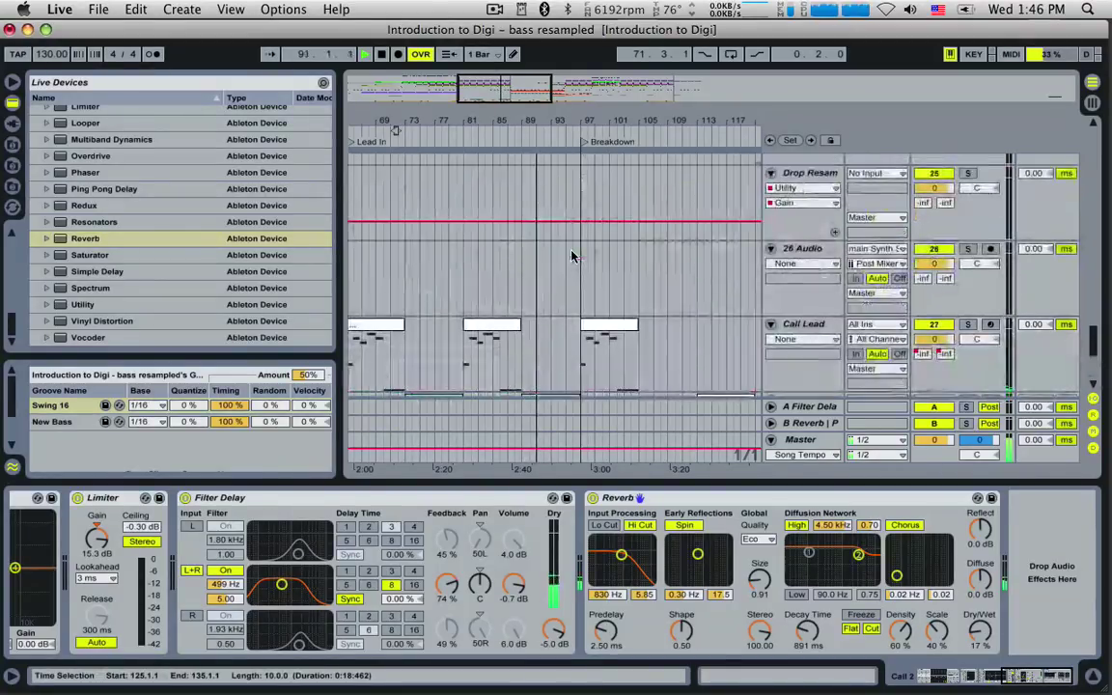
scroll(572, 254, "down", 3)
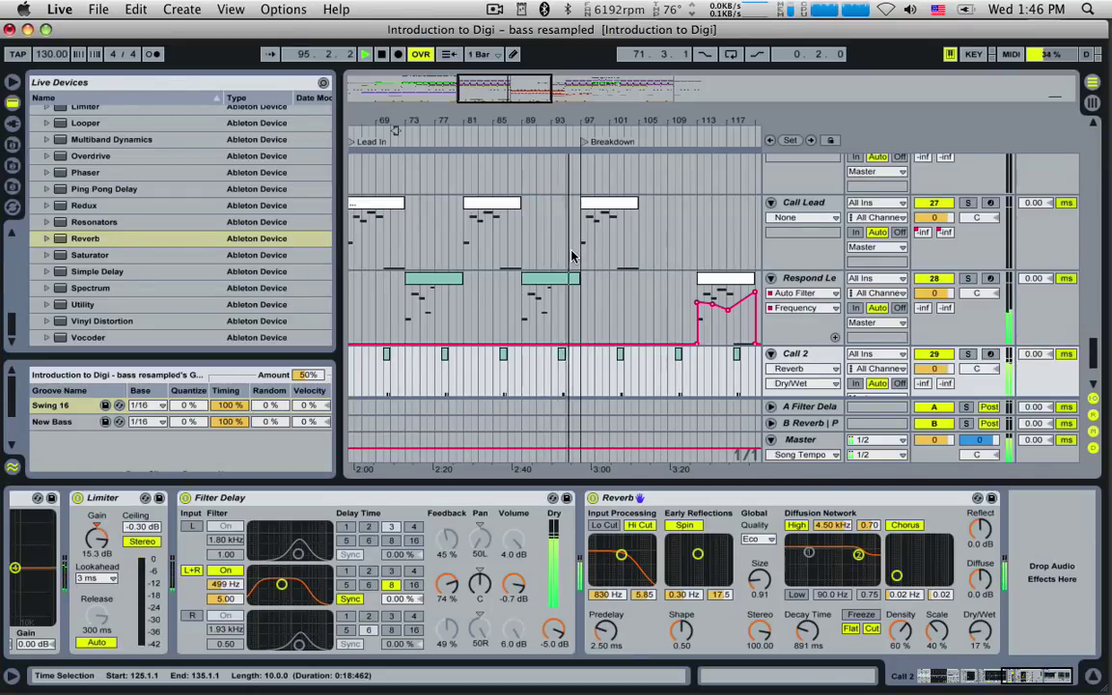
left_click_drag(504, 82, 517, 79)
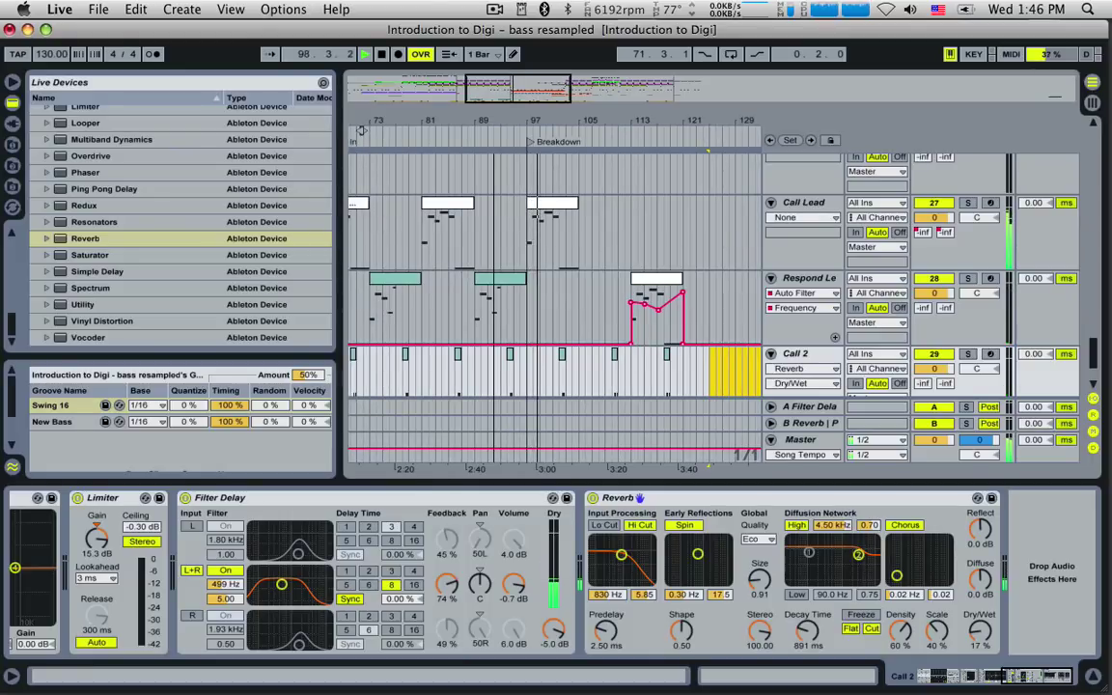
scroll(550, 229, "up", 10)
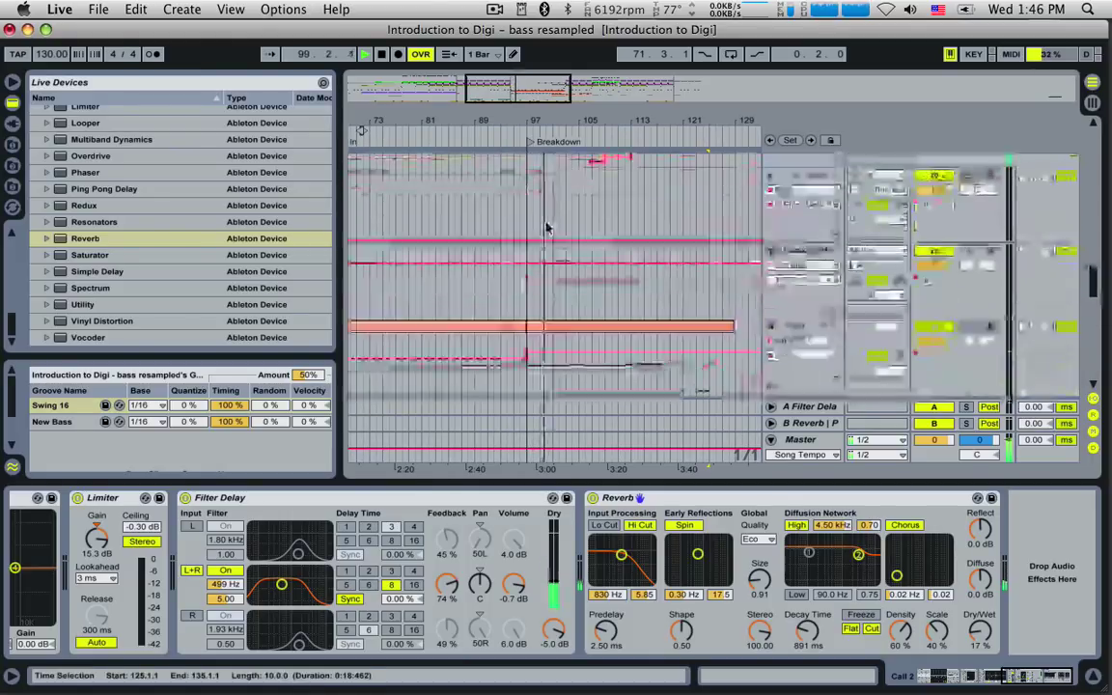
scroll(551, 229, "up", 3)
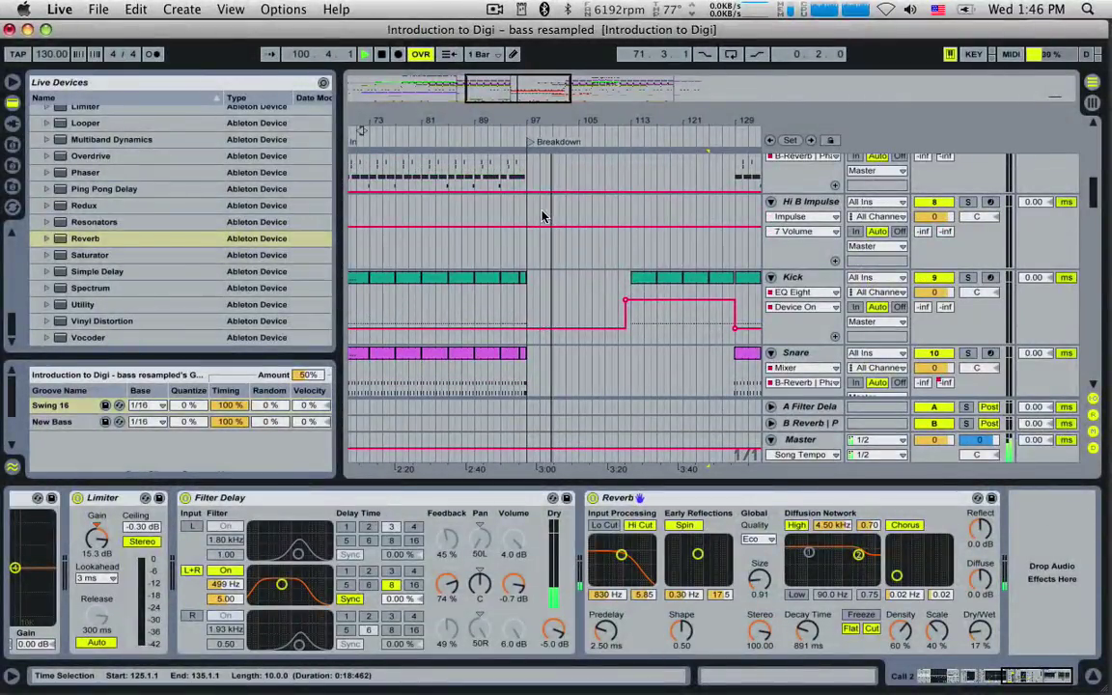
scroll(494, 244, "up", 2)
left_click_drag(505, 309, 521, 280)
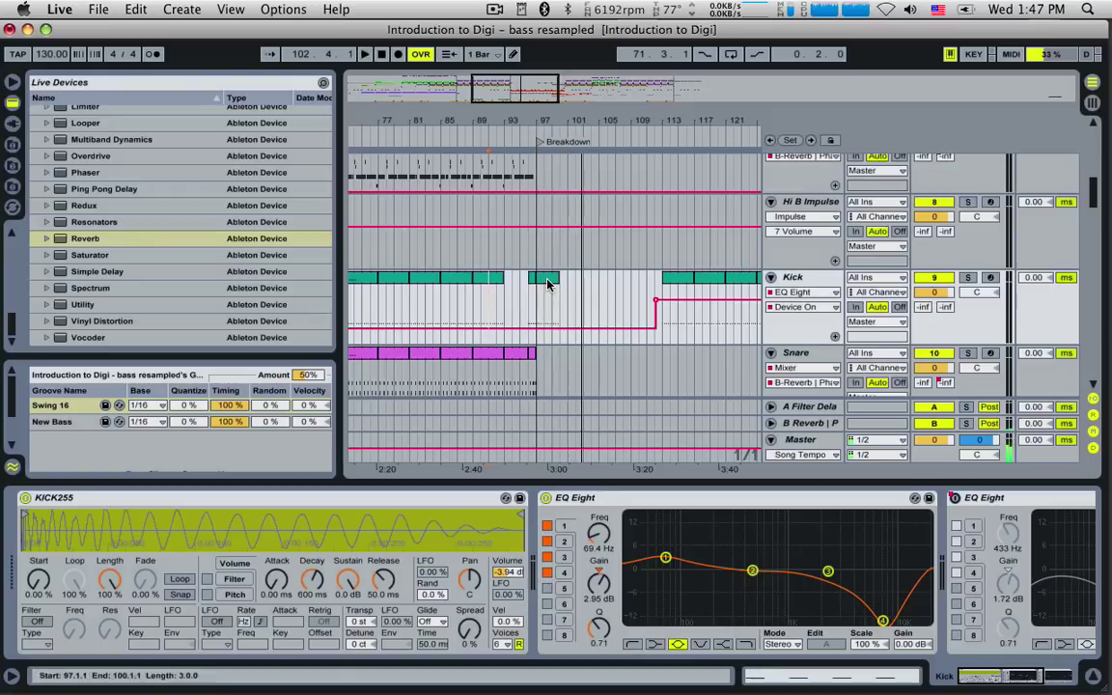
key("space")
key("Right")
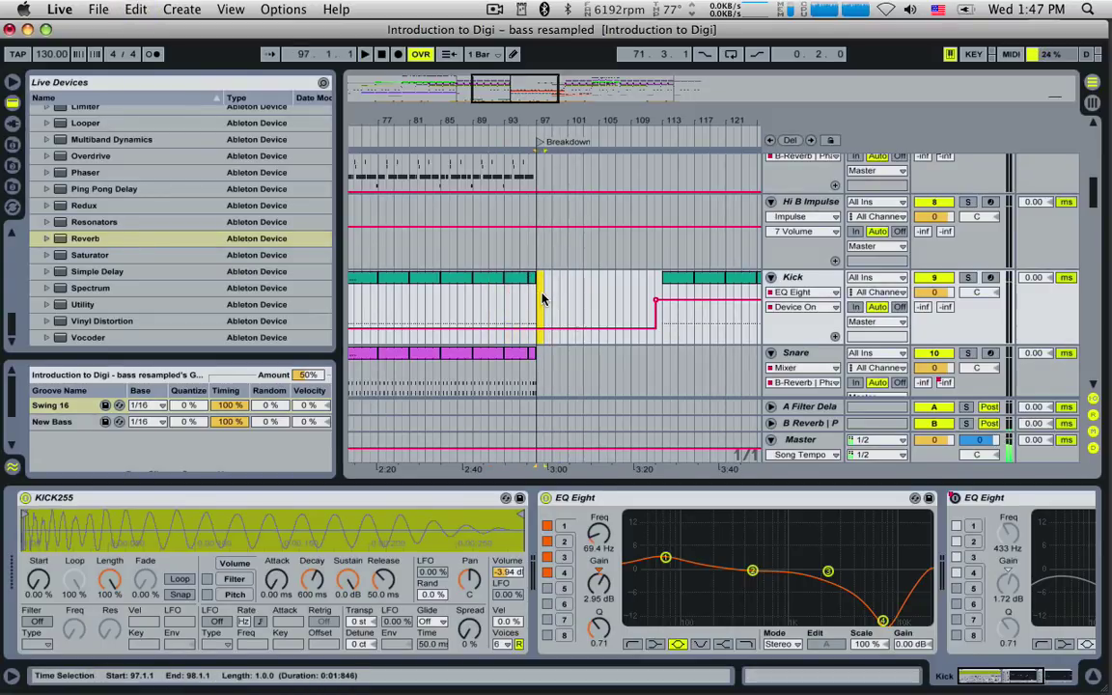
key("super+shift+m")
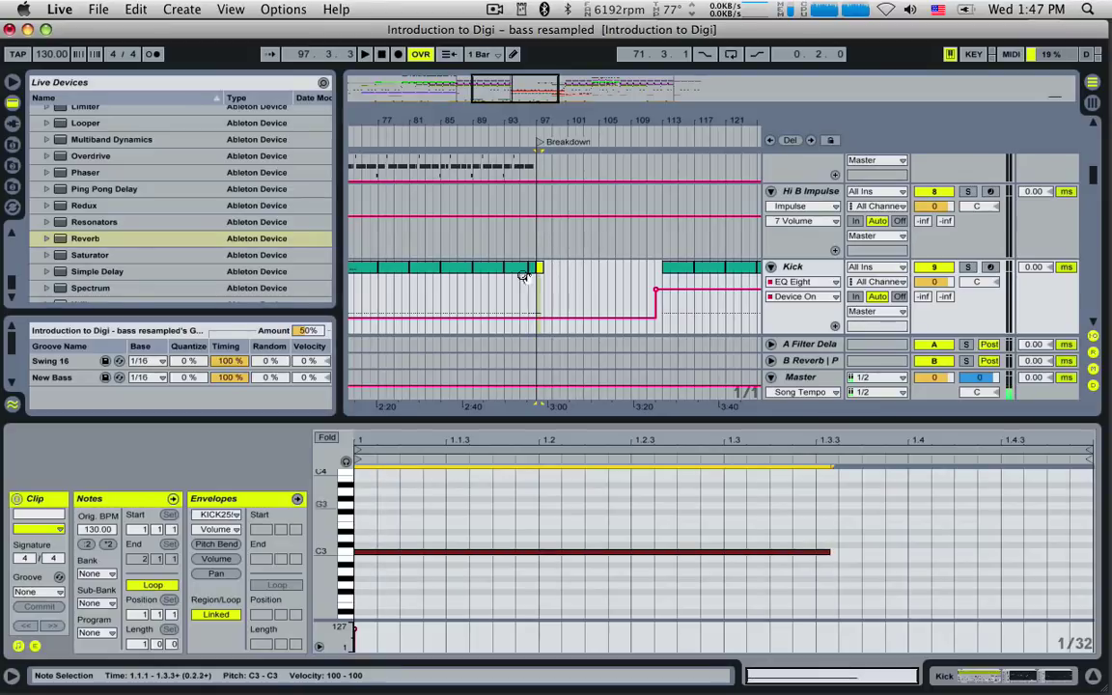
left_click(523, 290)
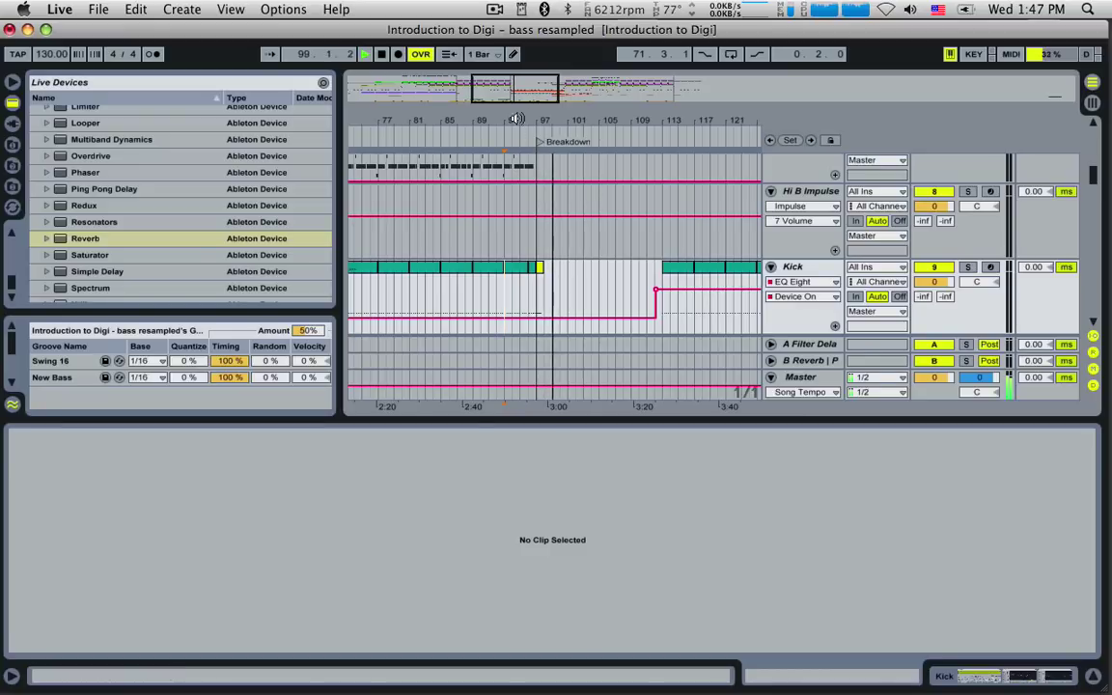
Examine the tracks playing in the Breakdown from bar 97 and open the Pad Break track's devices.
left_click_drag(511, 89, 541, 85)
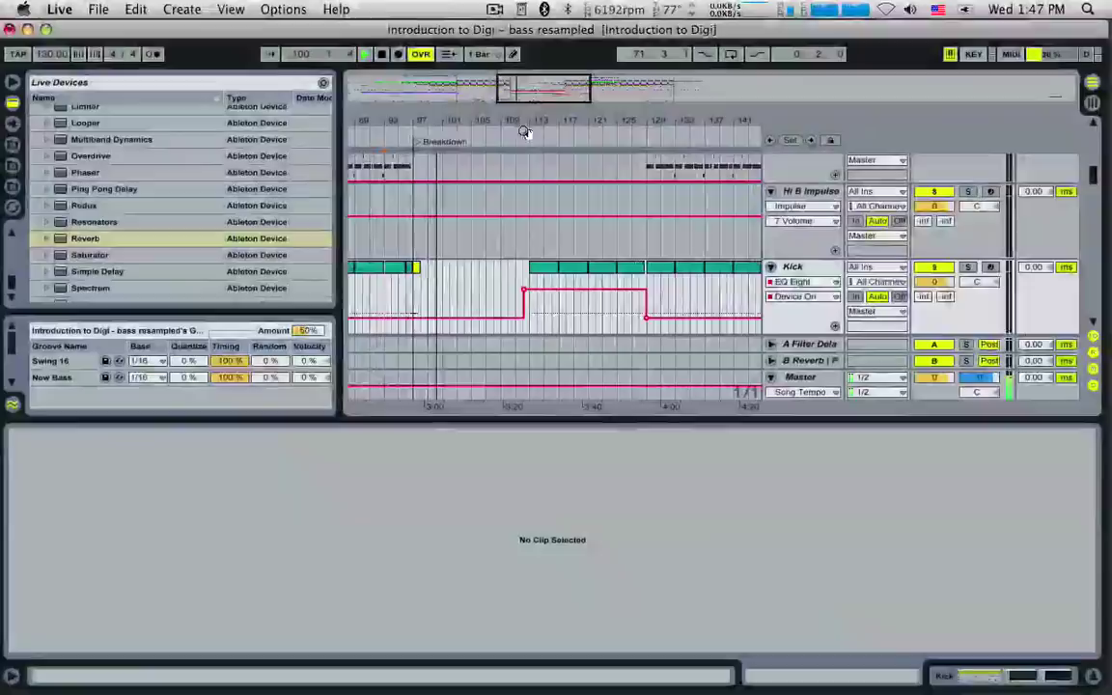
scroll(459, 307, "down", 5)
scroll(460, 307, "down", 3)
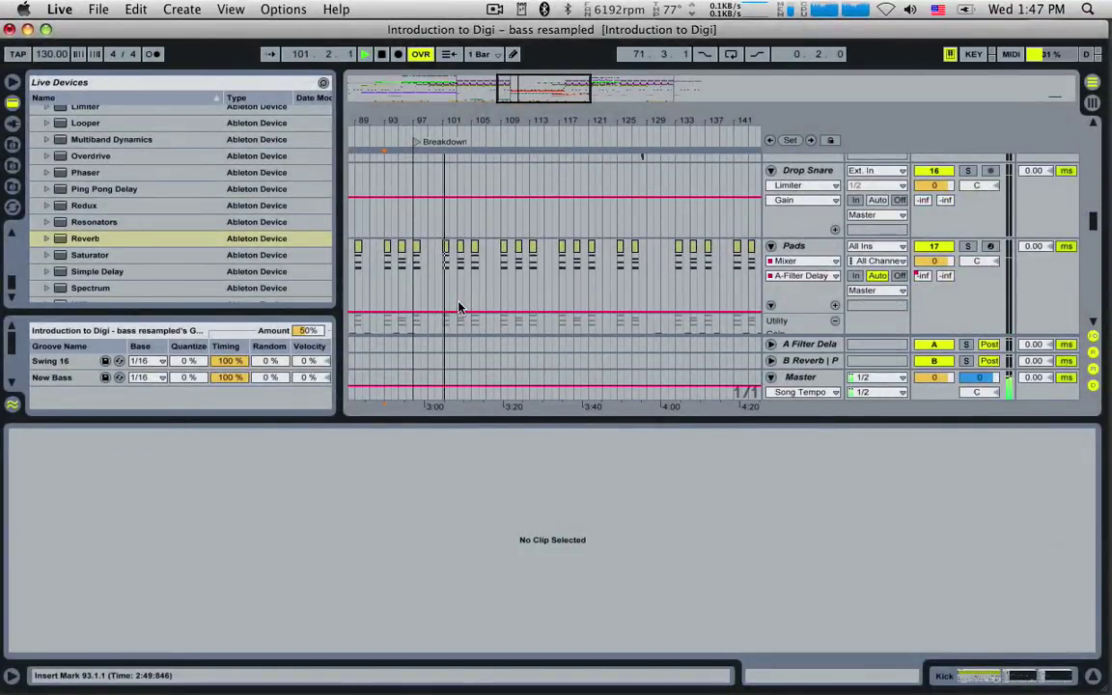
scroll(460, 307, "down", 2)
scroll(459, 307, "down", 3)
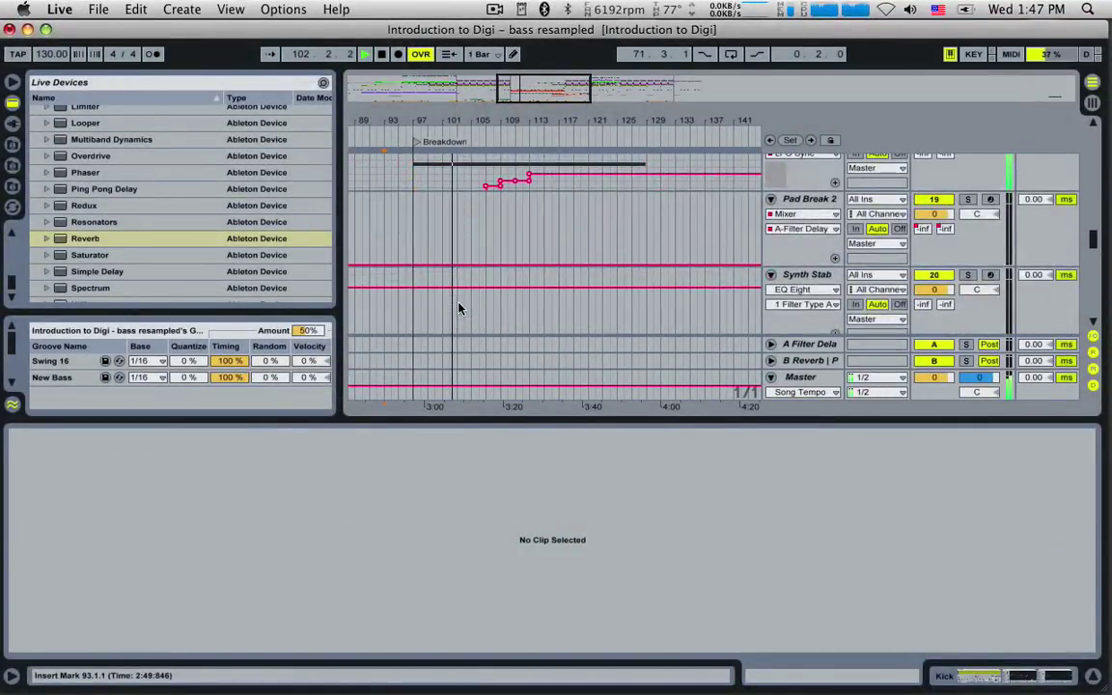
scroll(460, 307, "down", 2)
scroll(460, 307, "down", 5)
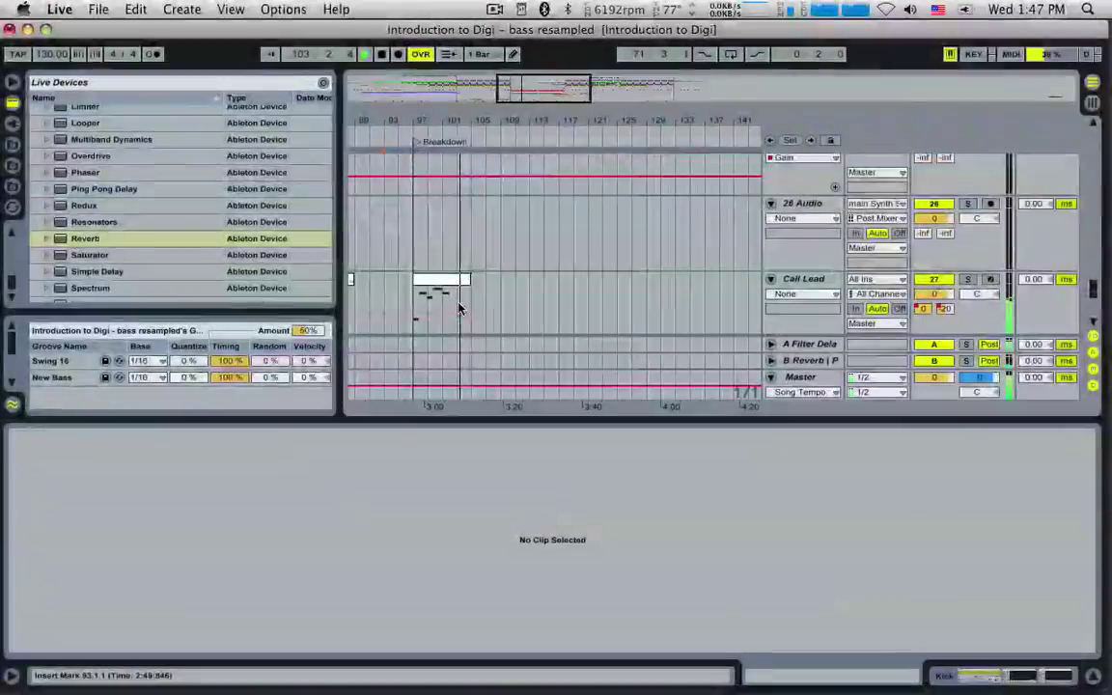
scroll(459, 307, "down", 1)
scroll(458, 308, "up", 3)
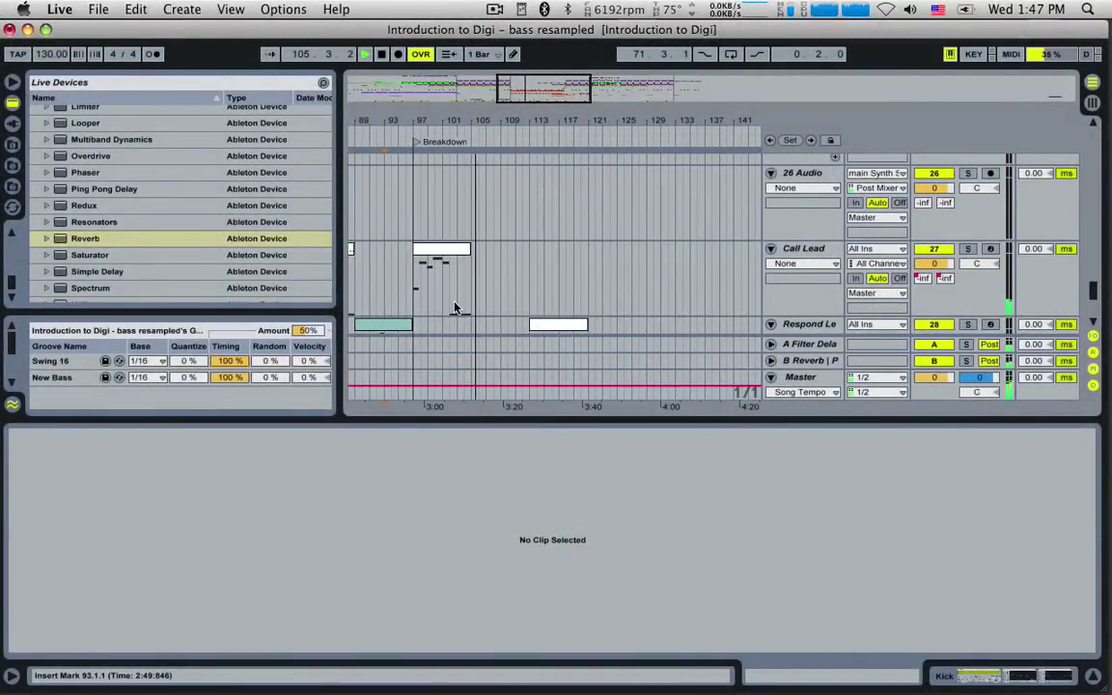
scroll(456, 307, "up", 3)
scroll(455, 307, "up", 6)
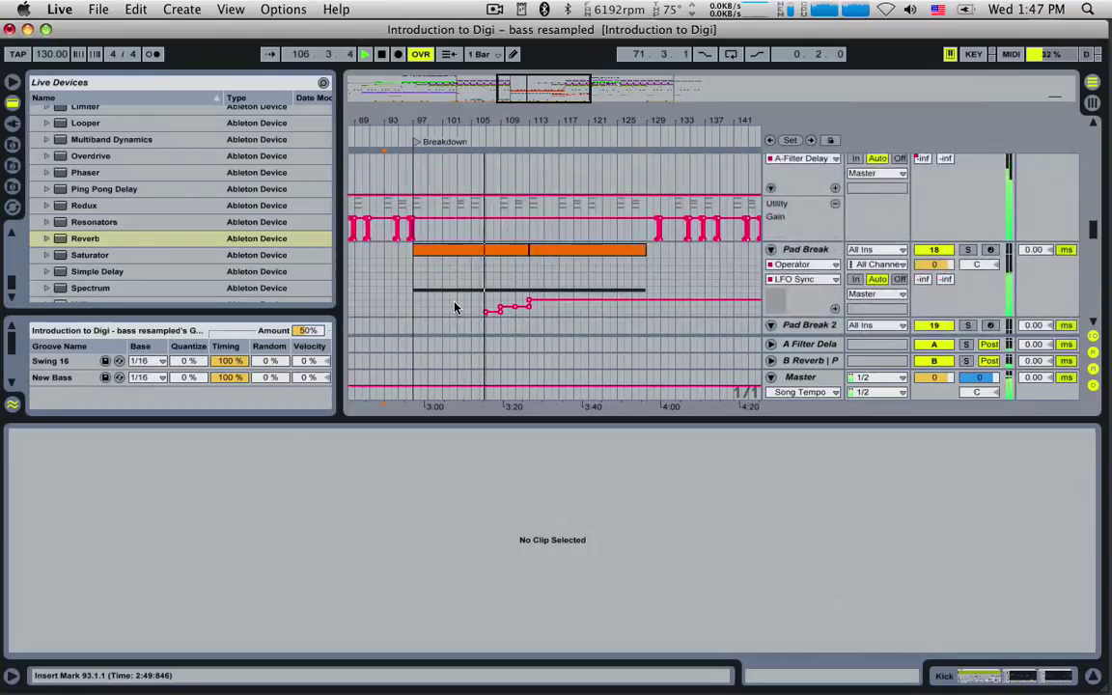
scroll(483, 310, "down", 2)
double_click(789, 233)
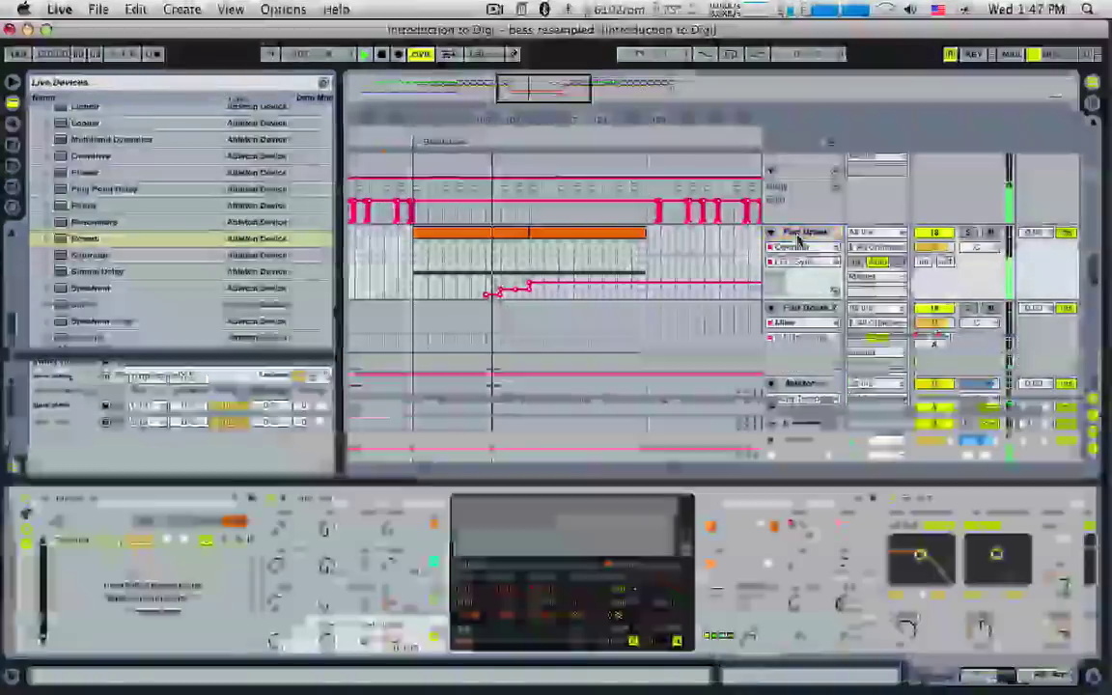
Automate the Pad Break reverb's Decay Time with a rise from bar 101 to 11.6 s near bar 105, falling back by bar 112.
left_click(999, 667)
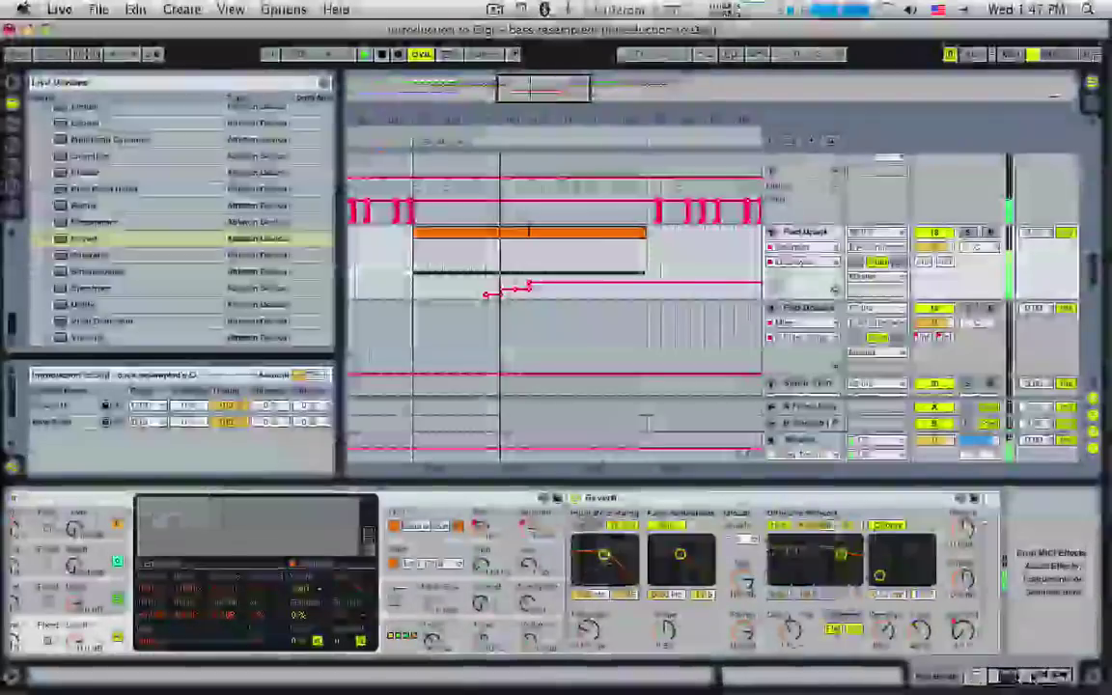
left_click(790, 633)
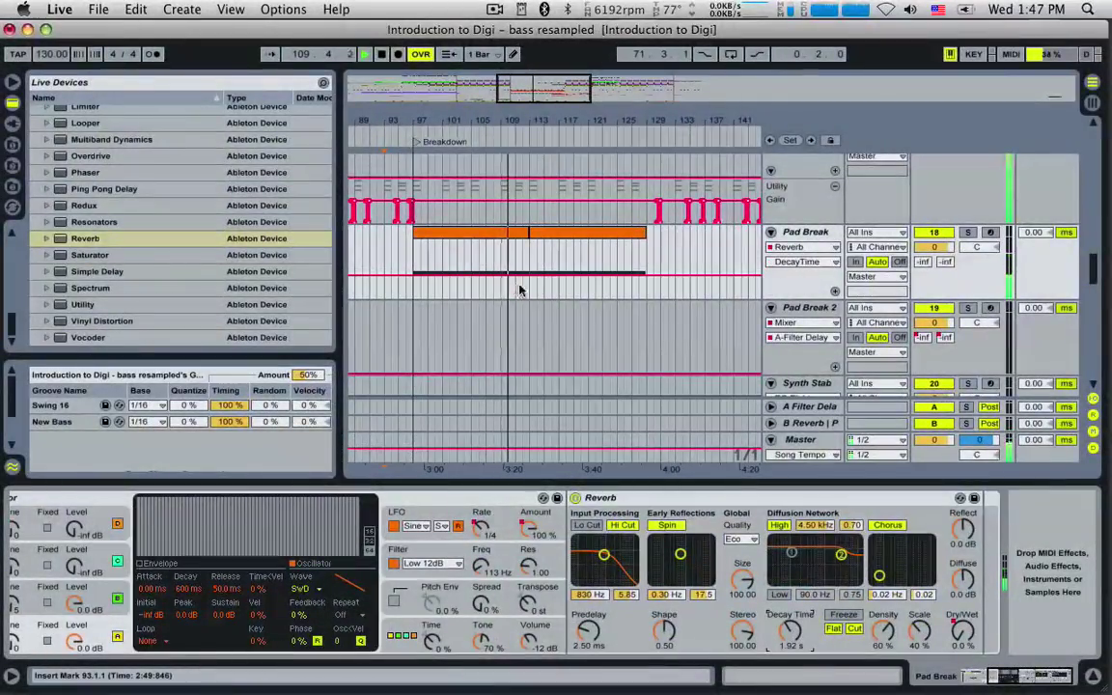
left_click_drag(511, 291, 467, 263)
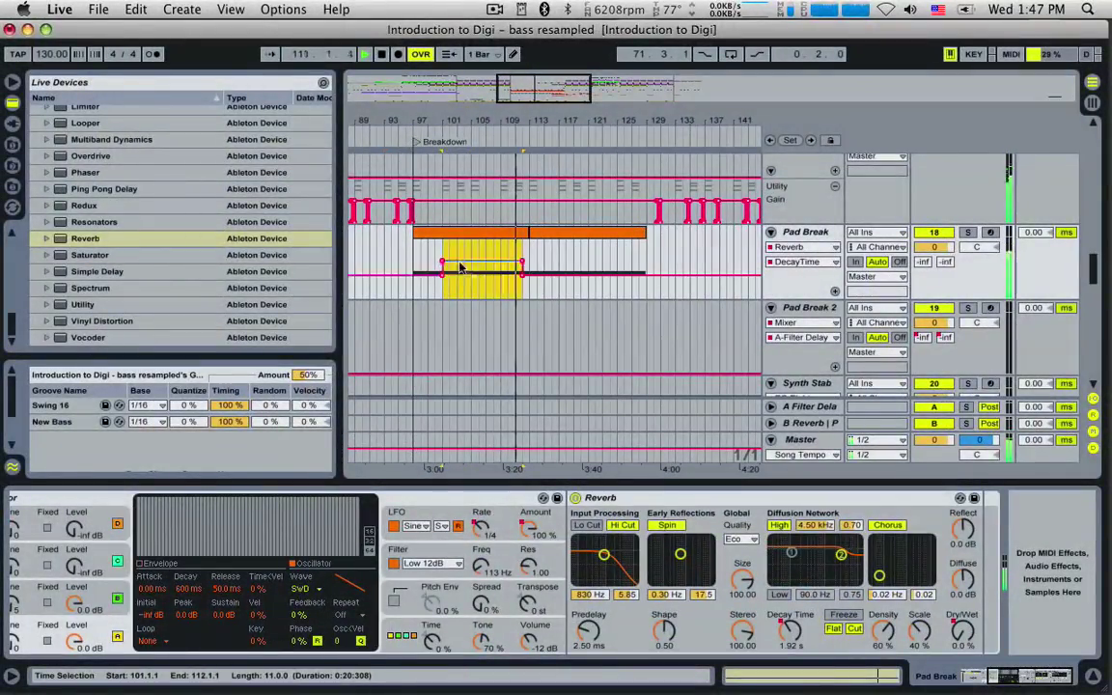
left_click(422, 267)
key("space")
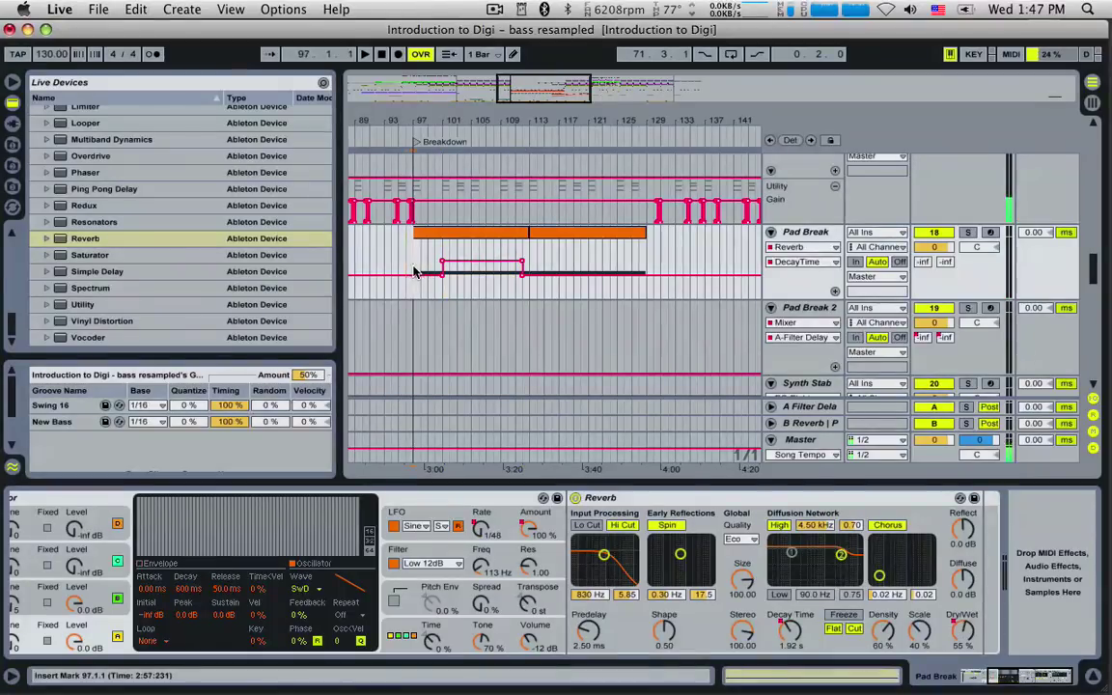
left_click(443, 263)
left_click_drag(471, 273, 468, 259)
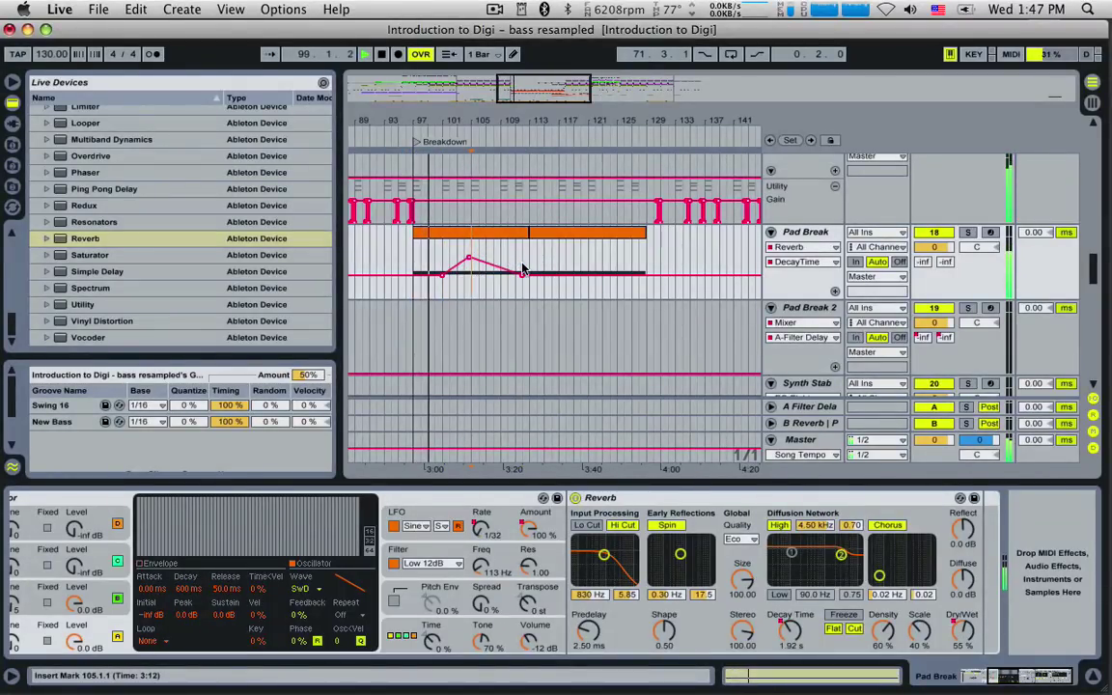
Shift the Pad Break reverb's Decay Time peak to about bar 107, raise it to about 19.5 s and steepen the rise before it.
mouse_move(467, 259)
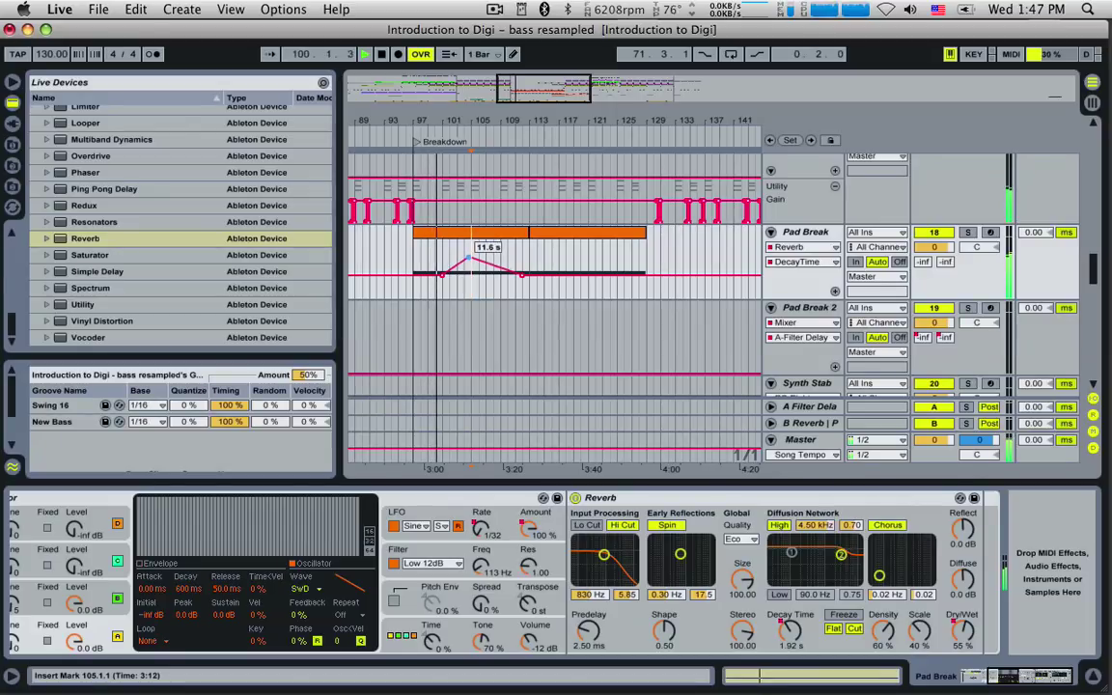
left_click_drag(469, 259, 477, 260)
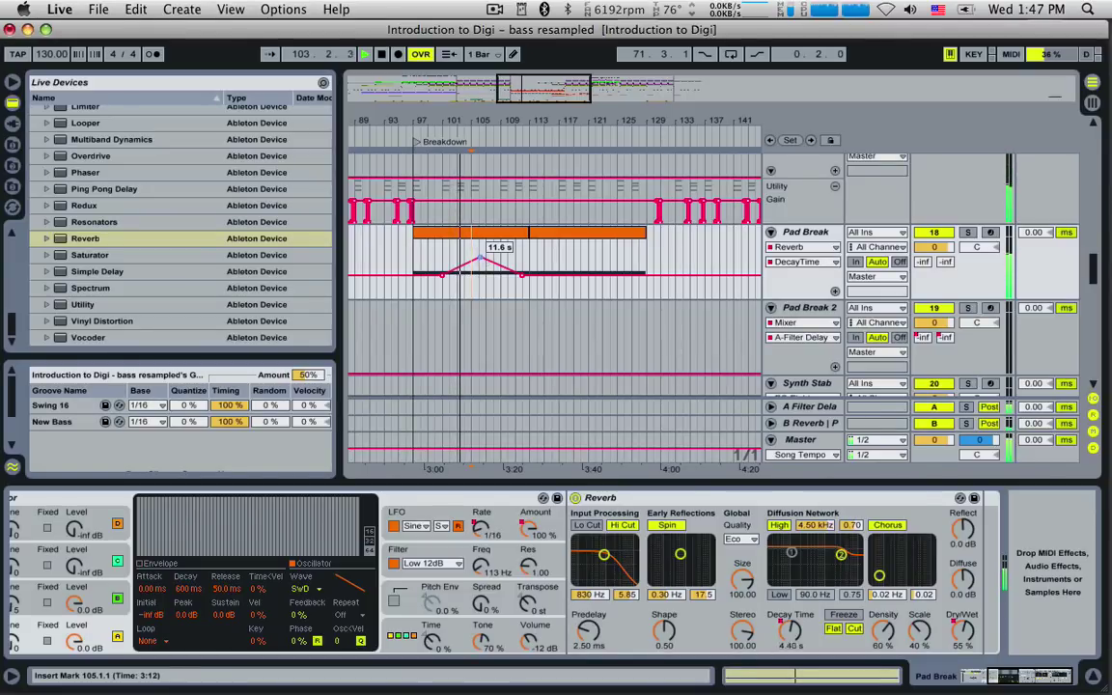
mouse_move(481, 257)
left_mouse_down()
mouse_move(474, 274)
mouse_move(487, 266)
left_mouse_up()
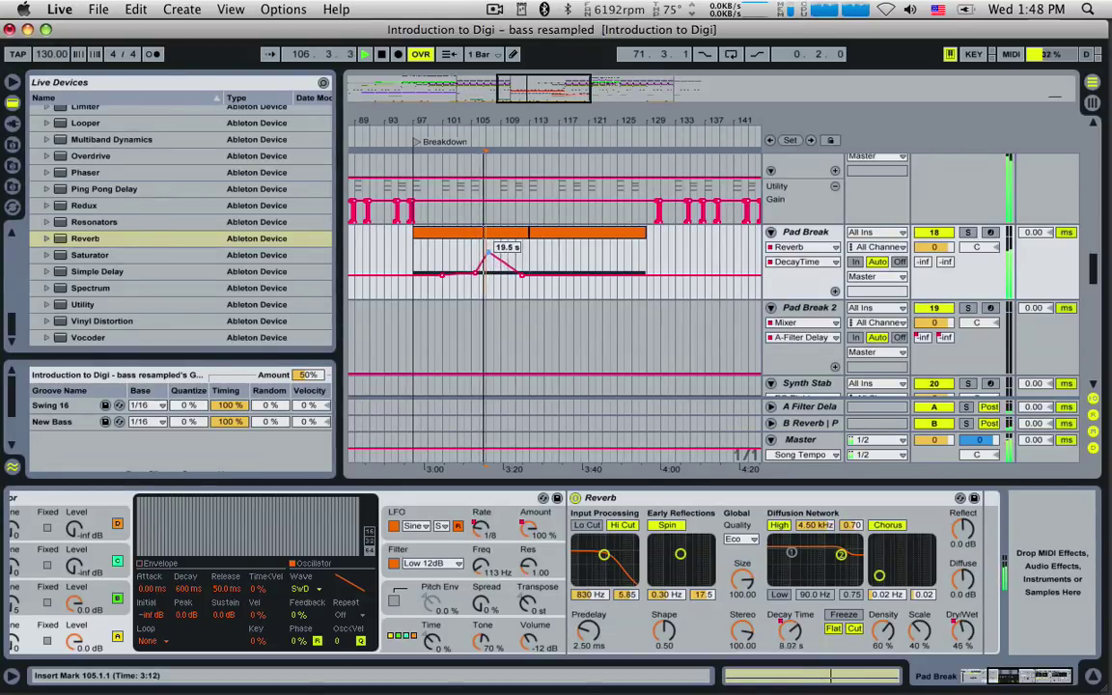
left_click_drag(491, 248, 492, 253)
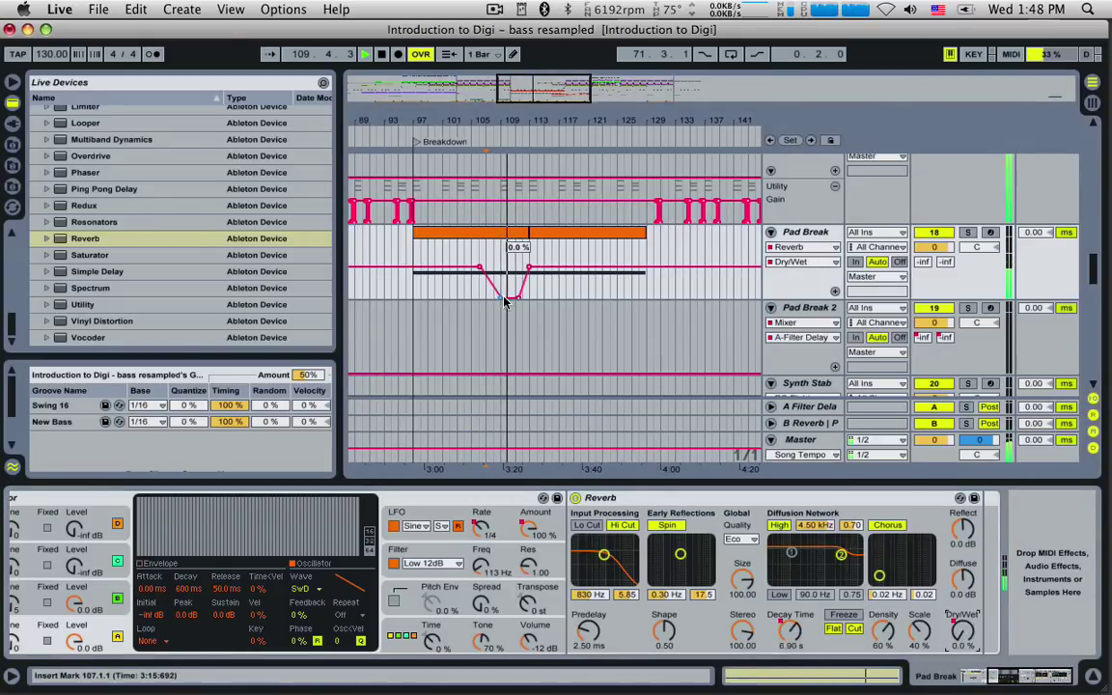
Shape the Pad Break reverb's Dry/Wet automation to peak at about 59% near bar 111 and drop to 33% from bar 113.
left_click_drag(504, 299, 516, 243)
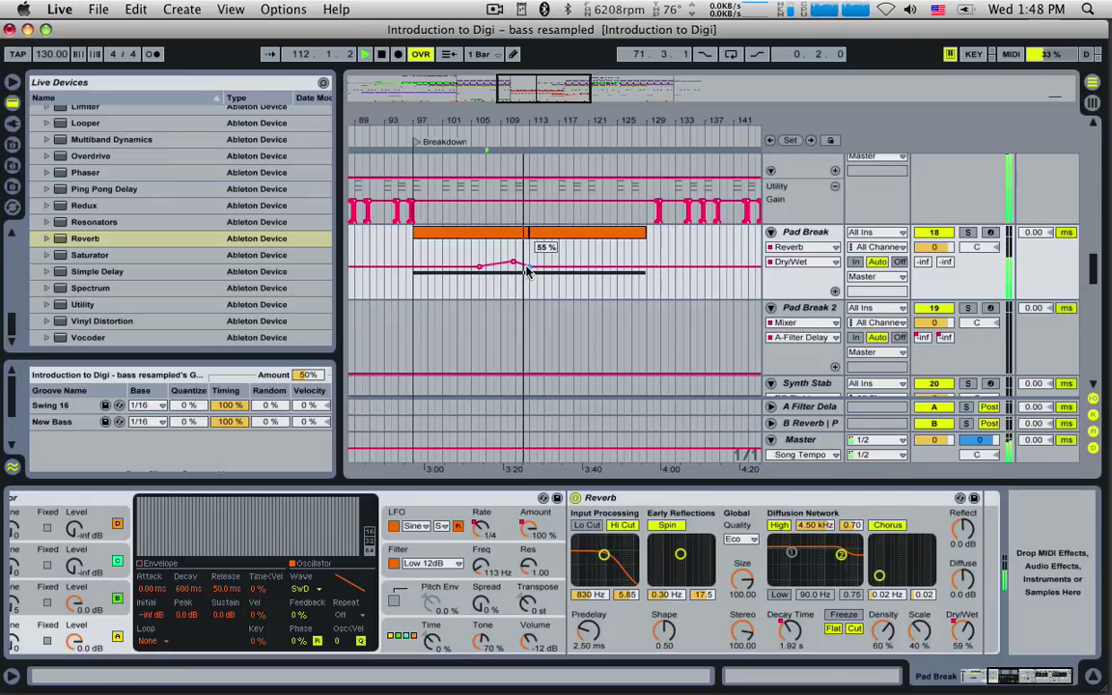
left_click_drag(527, 271, 530, 283)
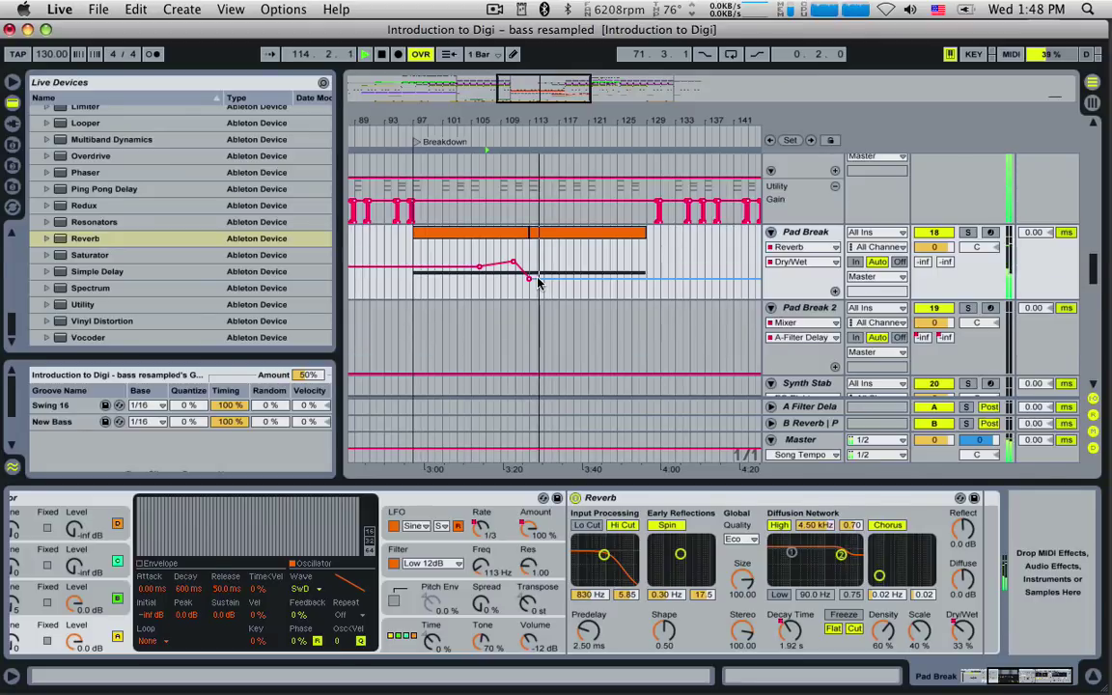
Lower the Auto Filter Frequency breakpoint at bar 113 on the Respond Lead track and play from there.
scroll(537, 282, "down", 10)
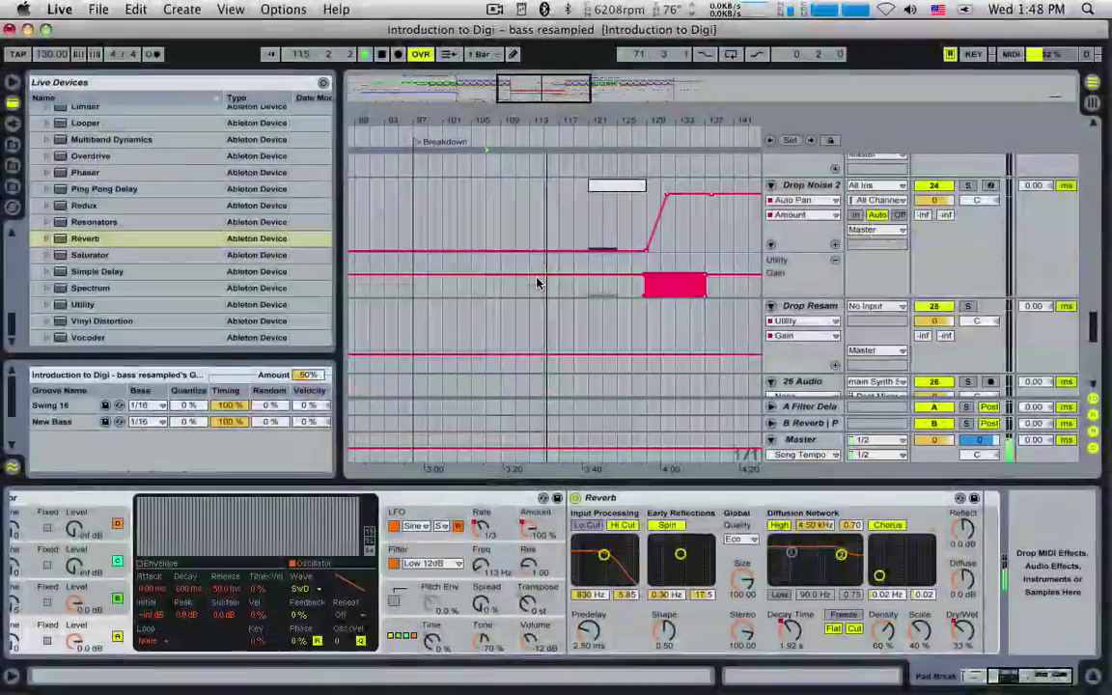
scroll(538, 282, "down", 5)
left_click(533, 339)
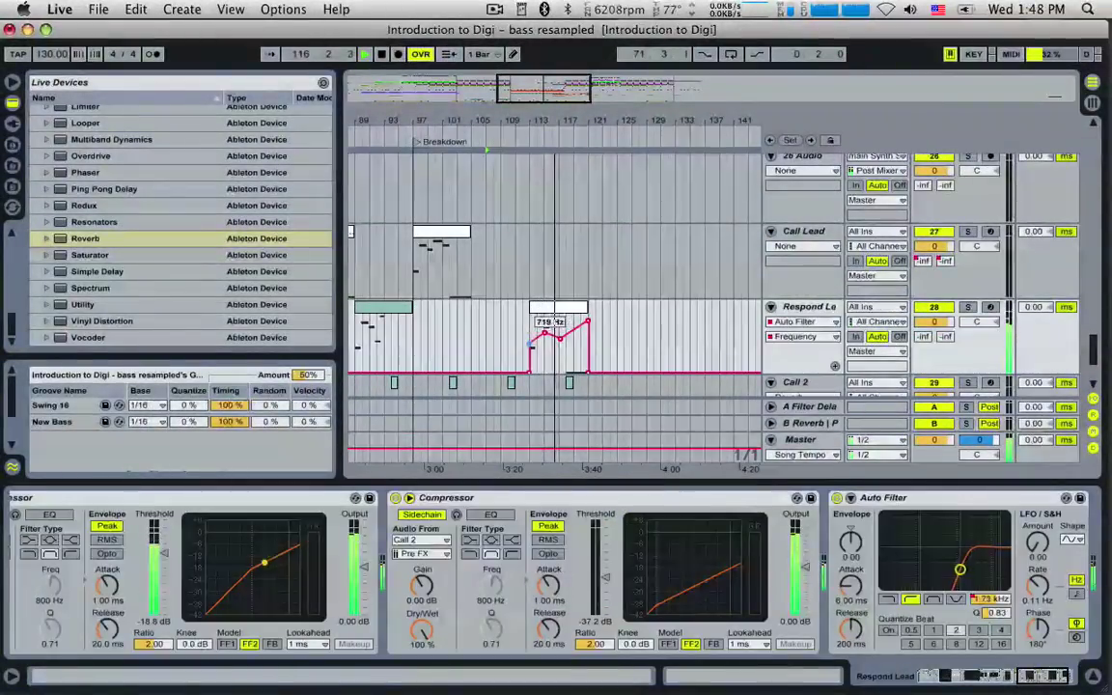
left_click(530, 351)
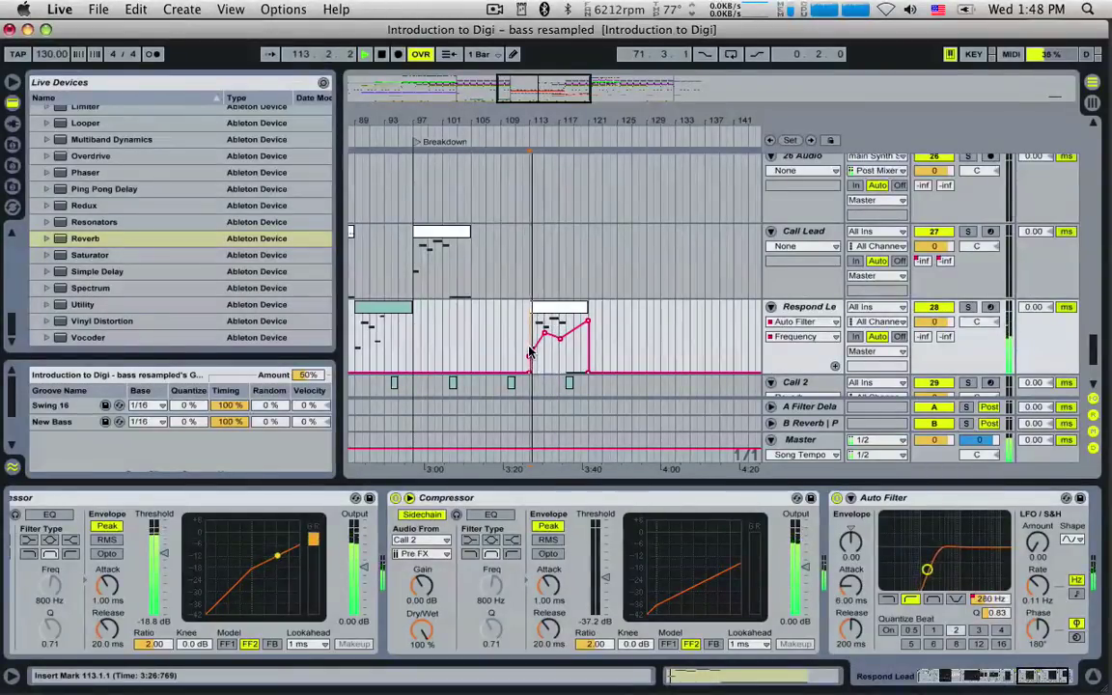
Move the reversed crash clip on the Rev Crsah track from bar 128 to bar 112 and play from there.
scroll(530, 351, "down", 10)
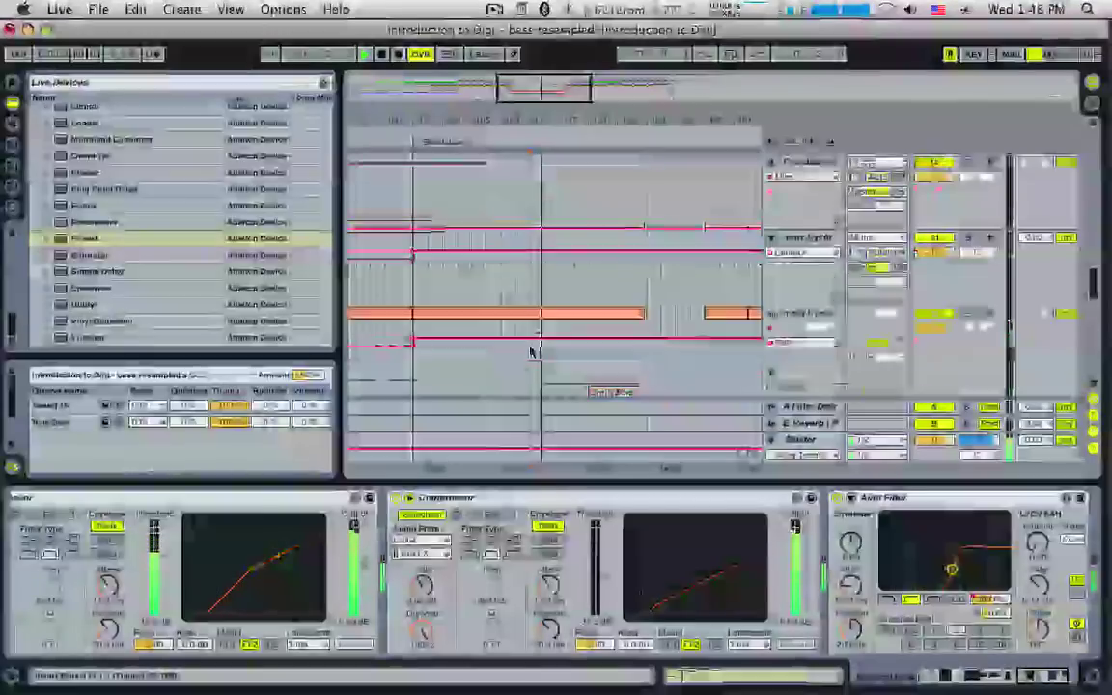
scroll(530, 351, "down", 10)
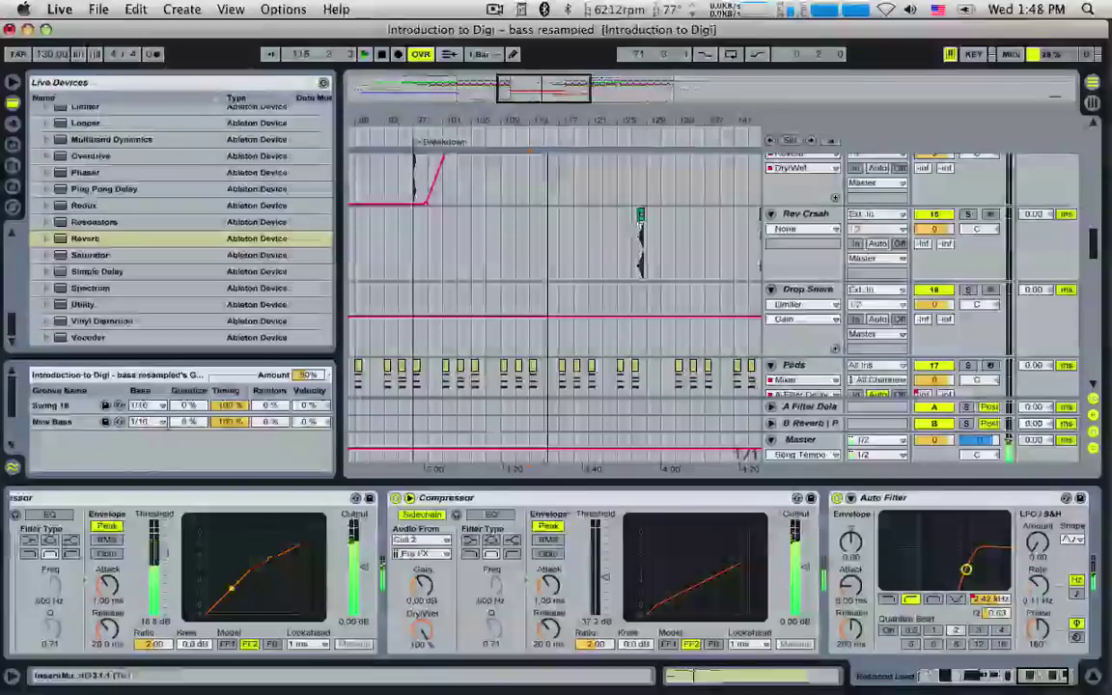
left_click_drag(640, 217, 526, 226)
left_click(526, 227)
key("space")
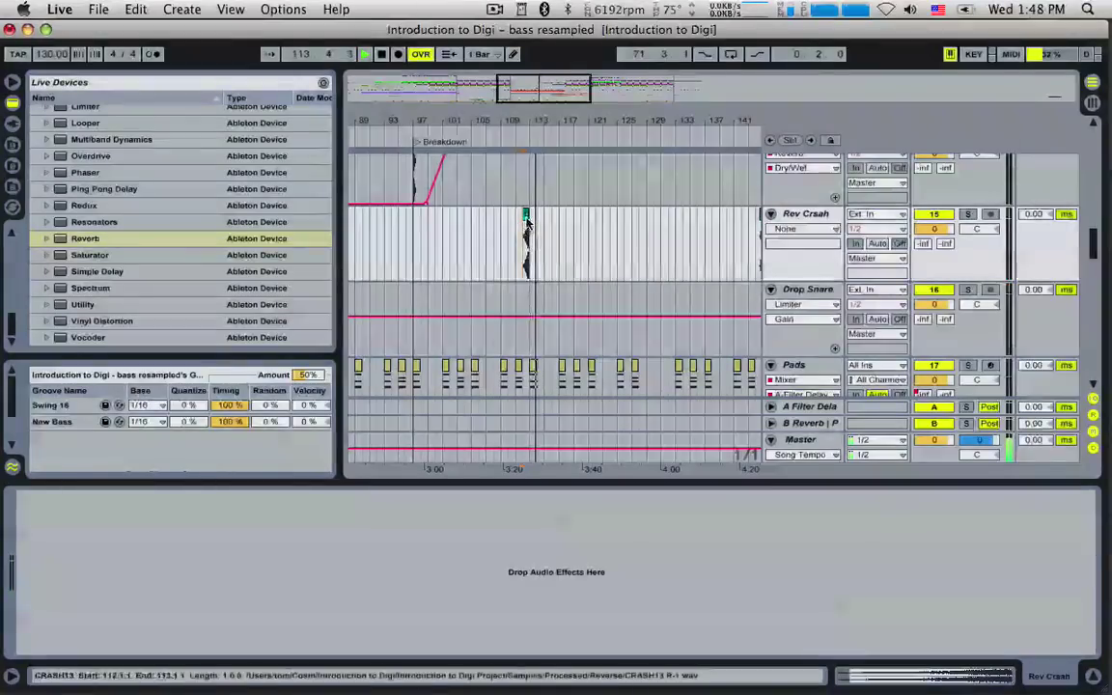
Move the reversed crash clip at bar 112 onto the Crash 2 track, play from bar 111 and open the clip's sample settings.
scroll(613, 221, "up", 2)
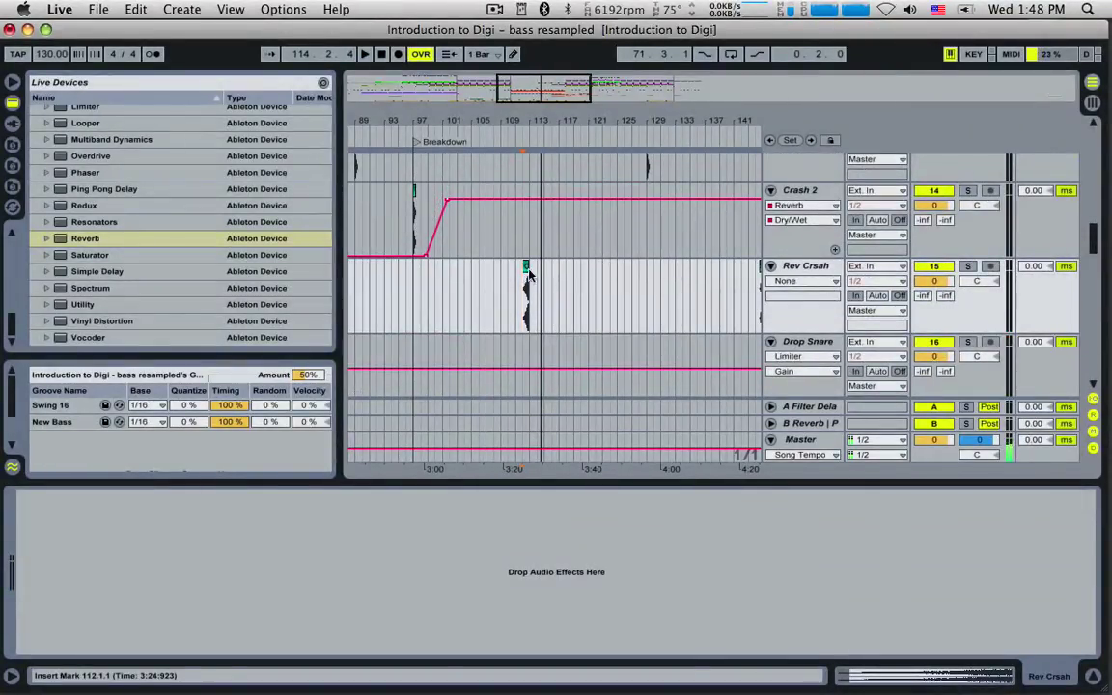
key("space")
left_click_drag(529, 220, 527, 207)
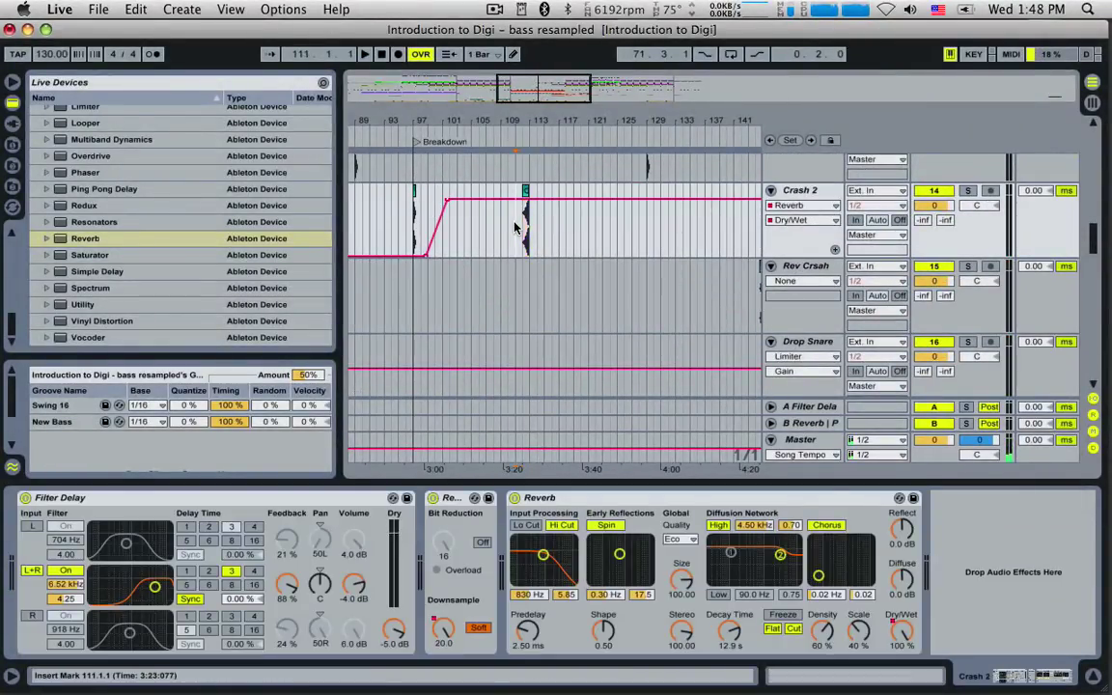
key("space")
double_click(528, 193)
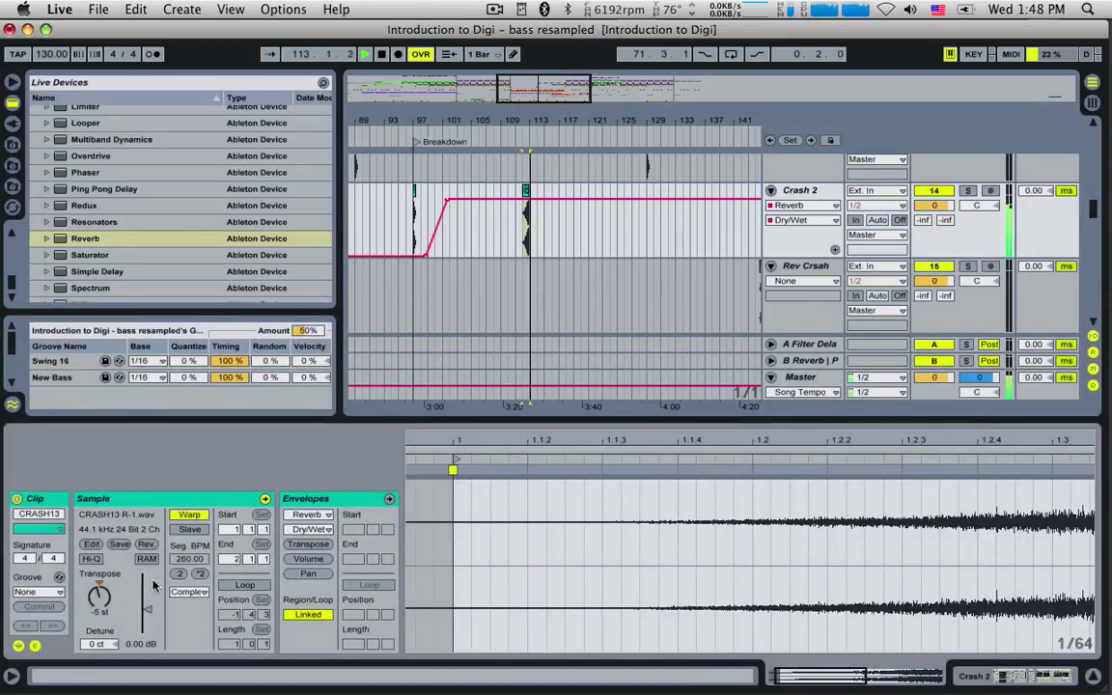
key("space")
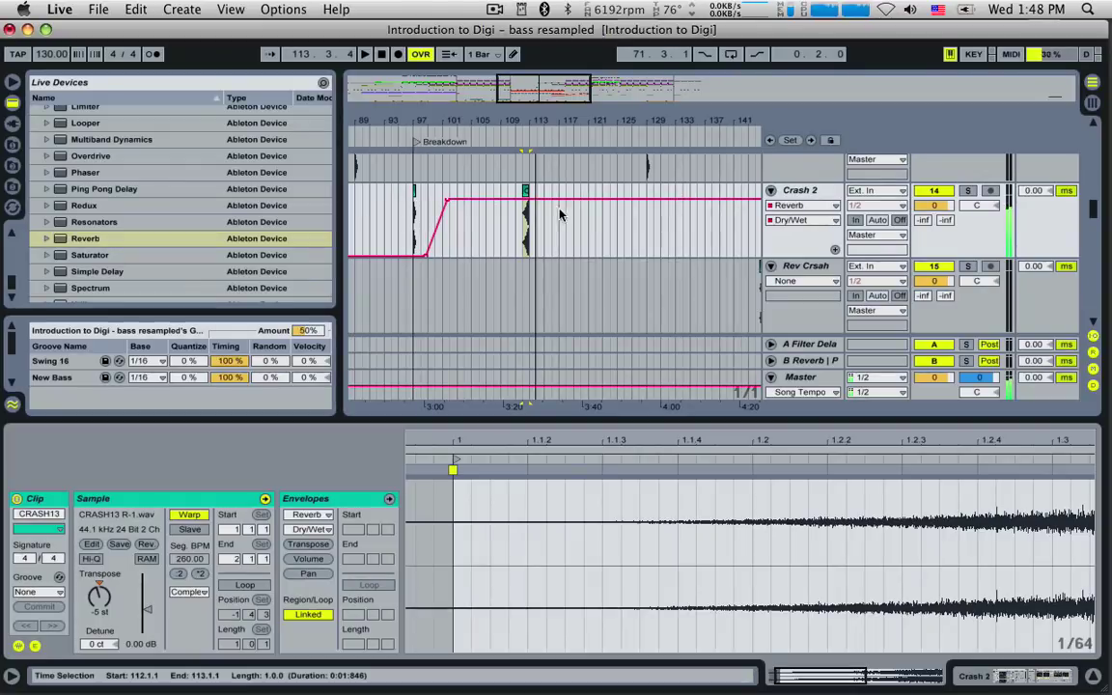
Drop Crash 2's reverb Dry/Wet automation to 0% between bars 113 and 124 and play from bar 112.
left_click_drag(531, 218, 585, 206)
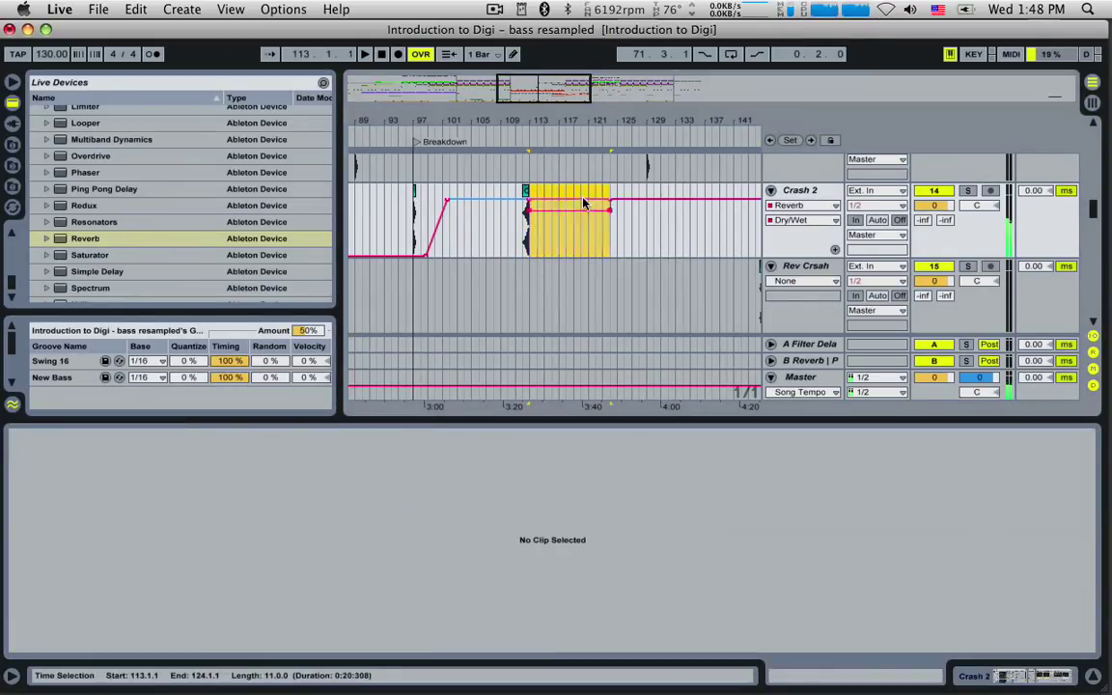
key("space")
left_click(523, 229)
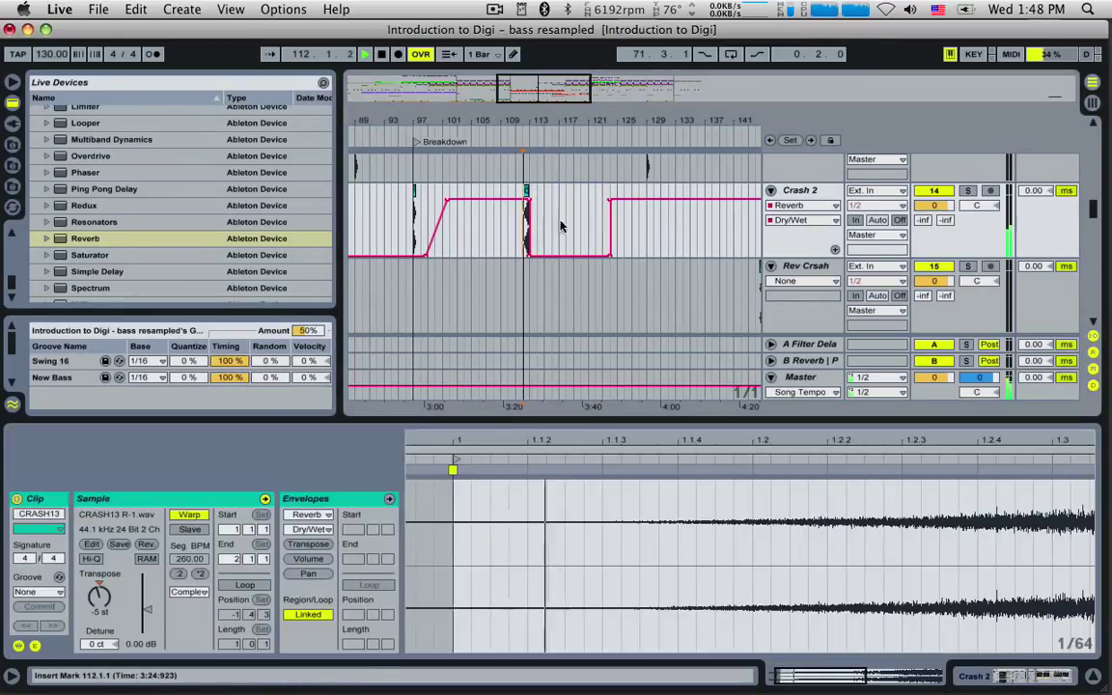
Drop Crash 2's Redux Sample Soft automation to 1.00 from bar 112 onwards and play from bar 111.
left_click(803, 190)
key("space")
left_click(482, 628)
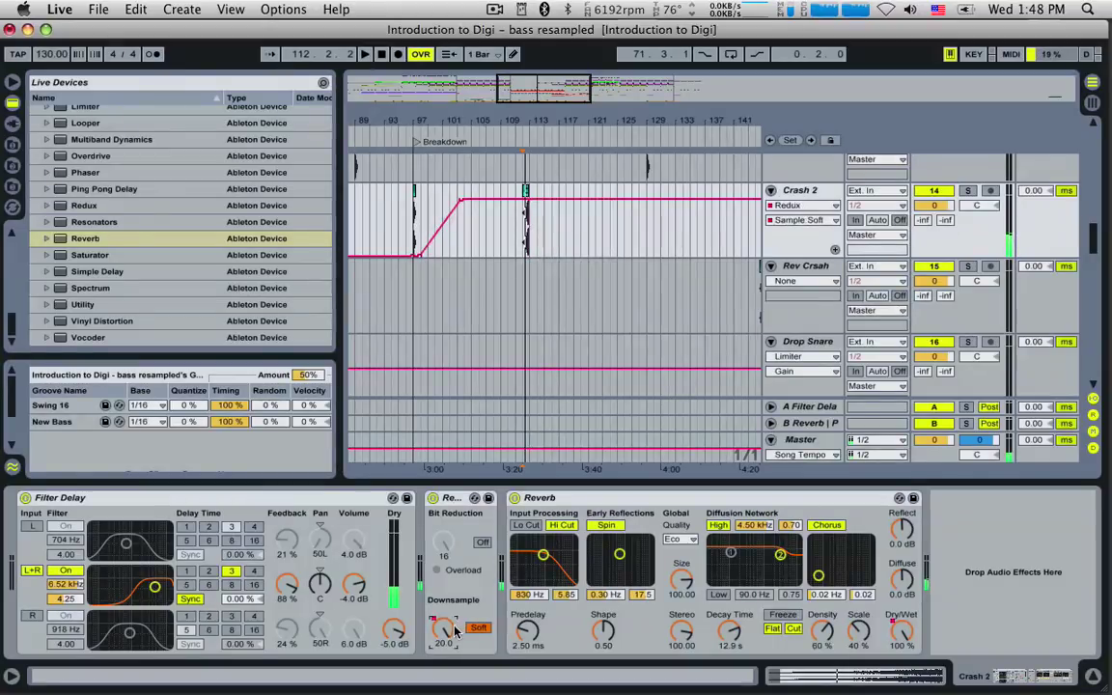
left_click(525, 213)
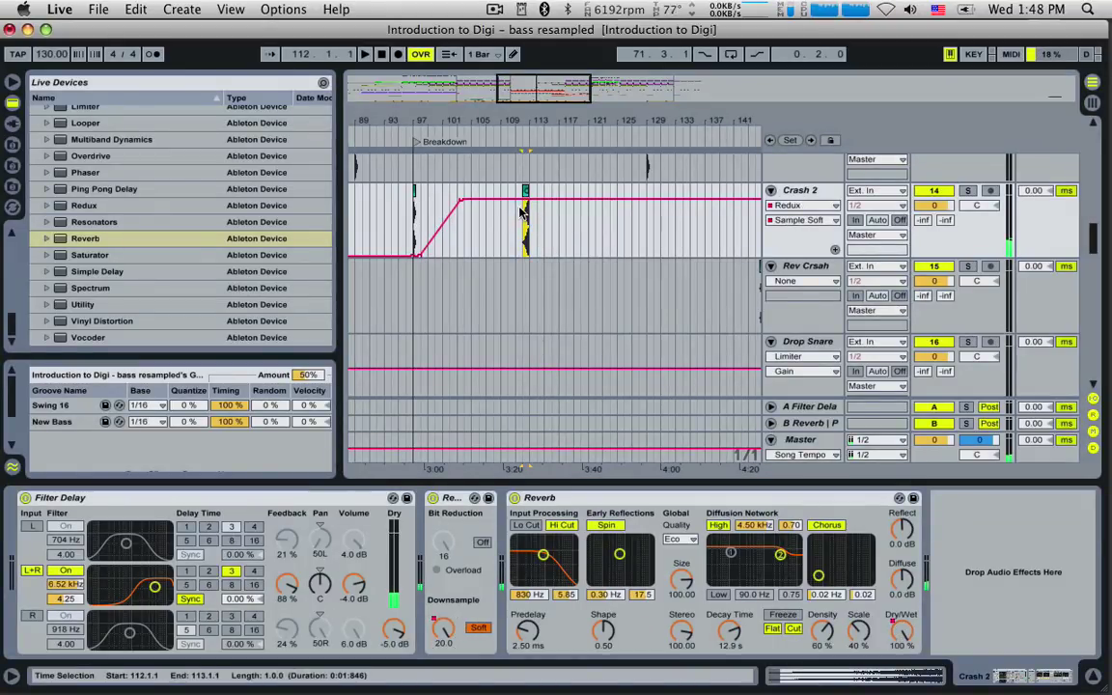
left_click_drag(526, 203, 530, 229)
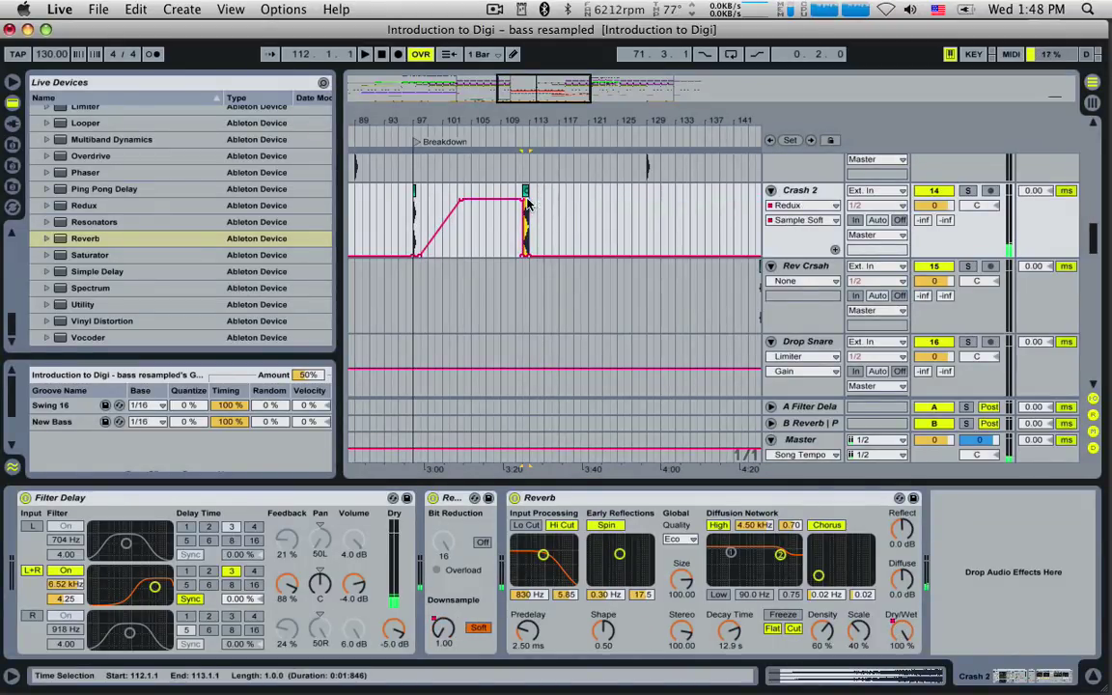
left_click(517, 224)
key("space")
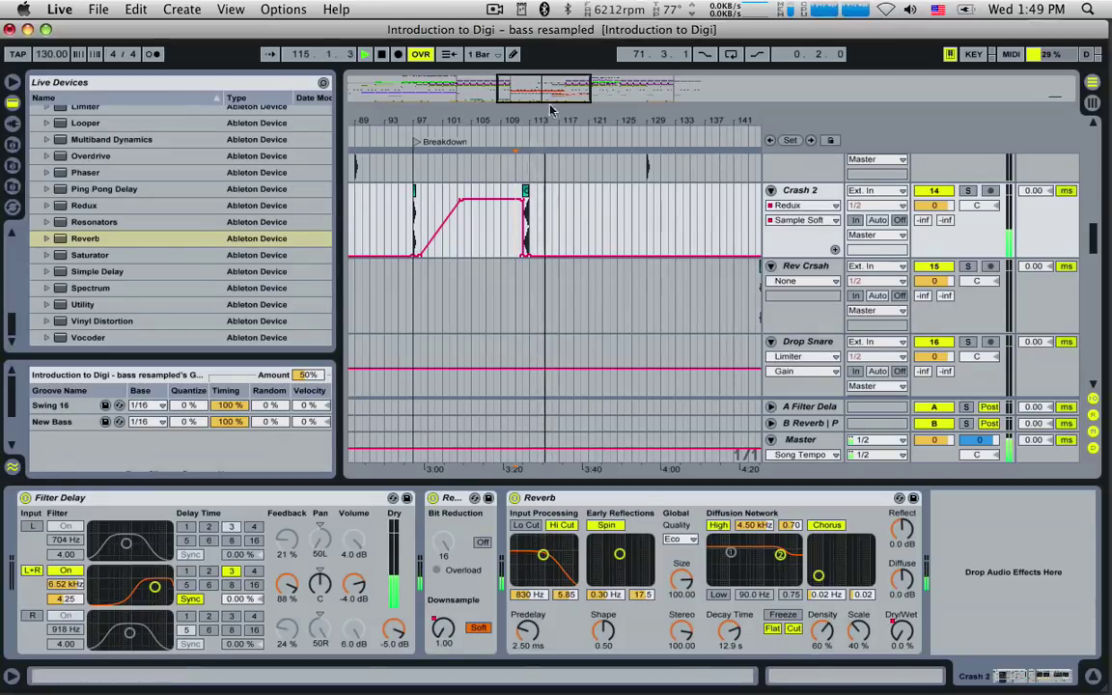
Level the Respond Lead's Auto Filter Frequency at 355 Hz between about bars 115 and 118, and play from bar 113.
scroll(564, 193, "down", 10)
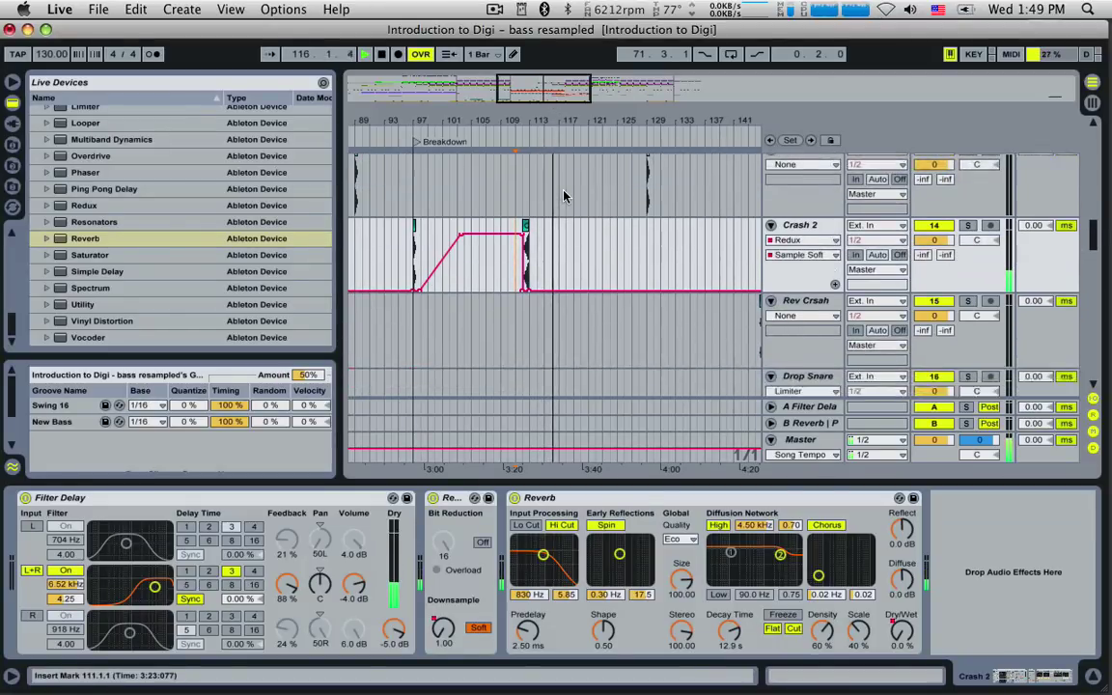
scroll(596, 273, "down", 12)
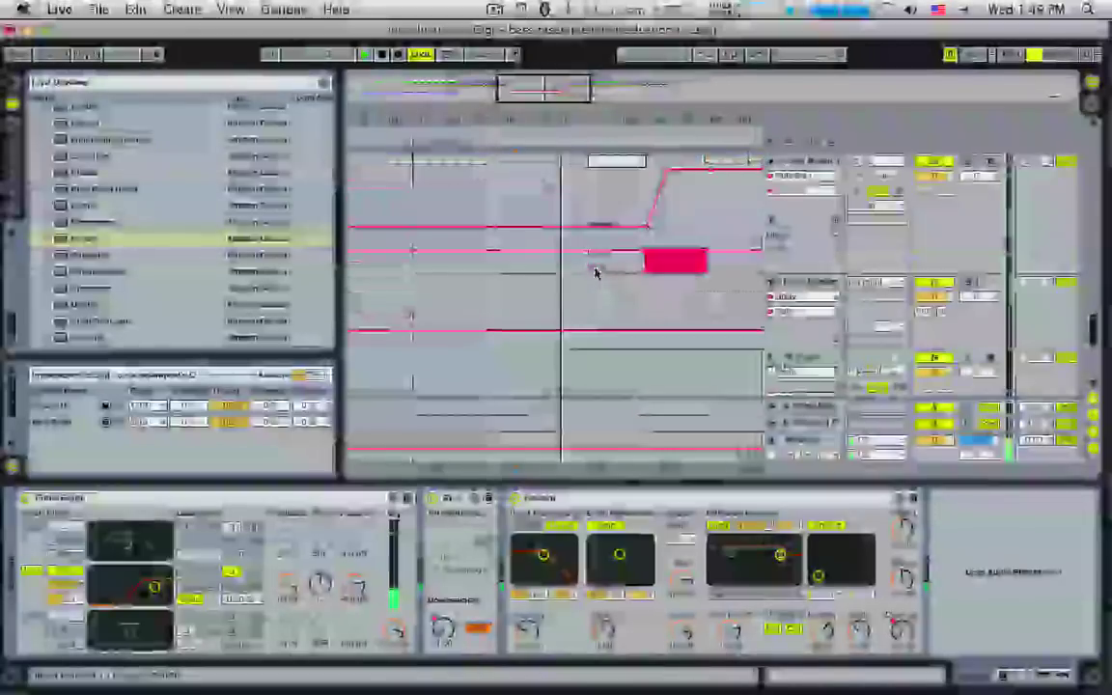
scroll(569, 290, "up", 5)
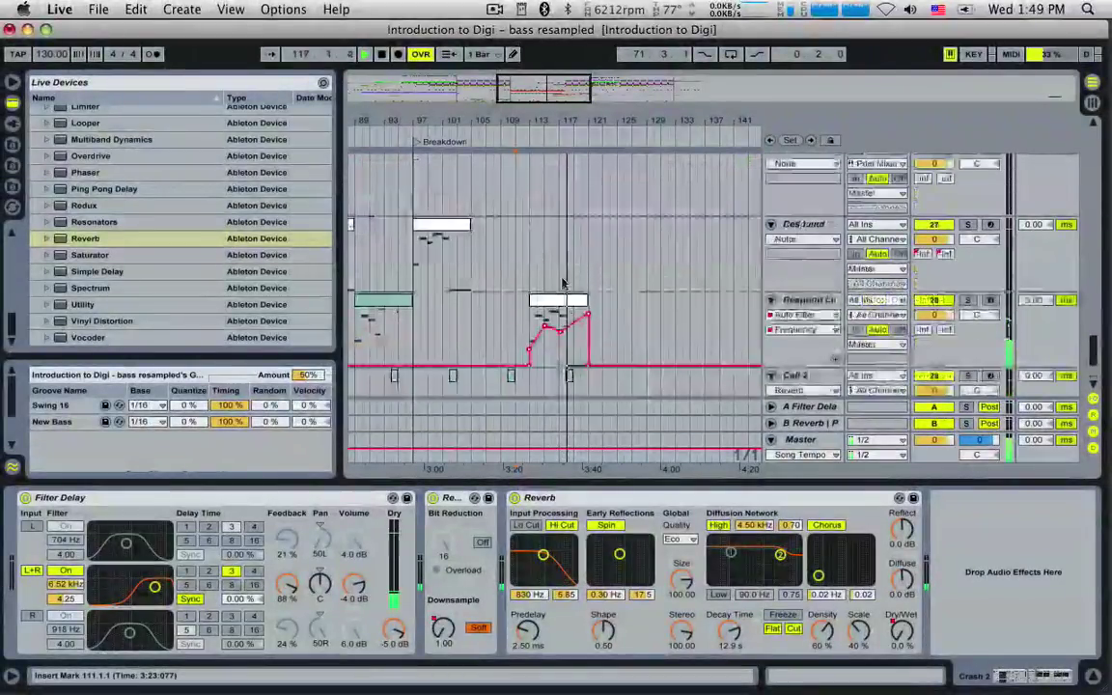
left_click(548, 346)
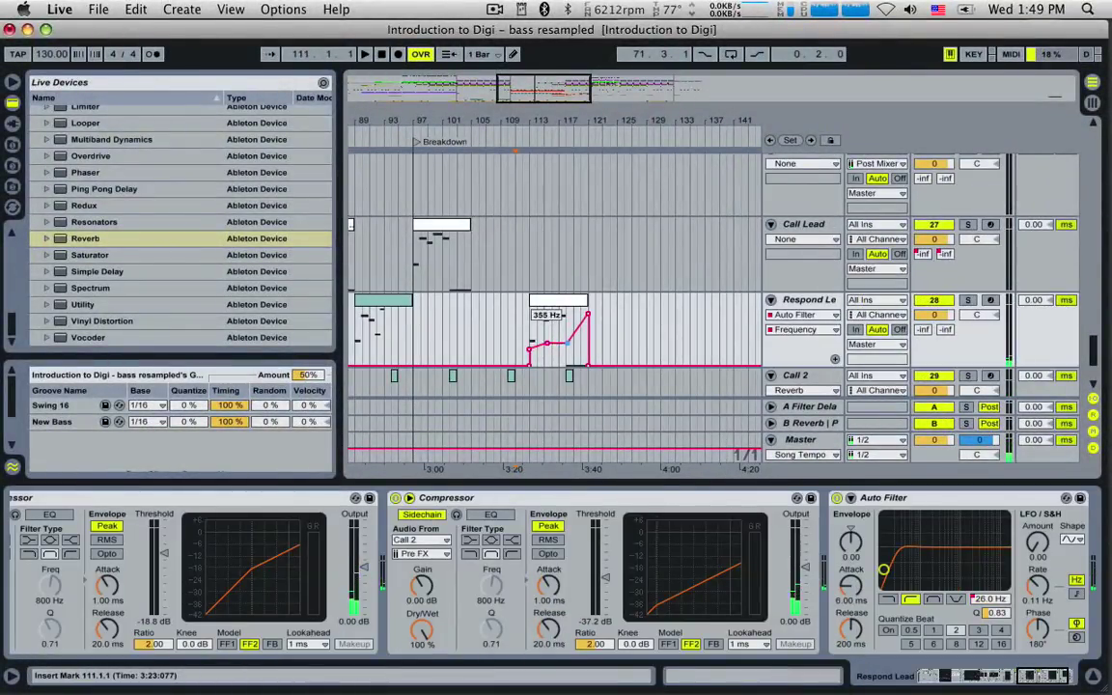
left_click(530, 335)
key("space")
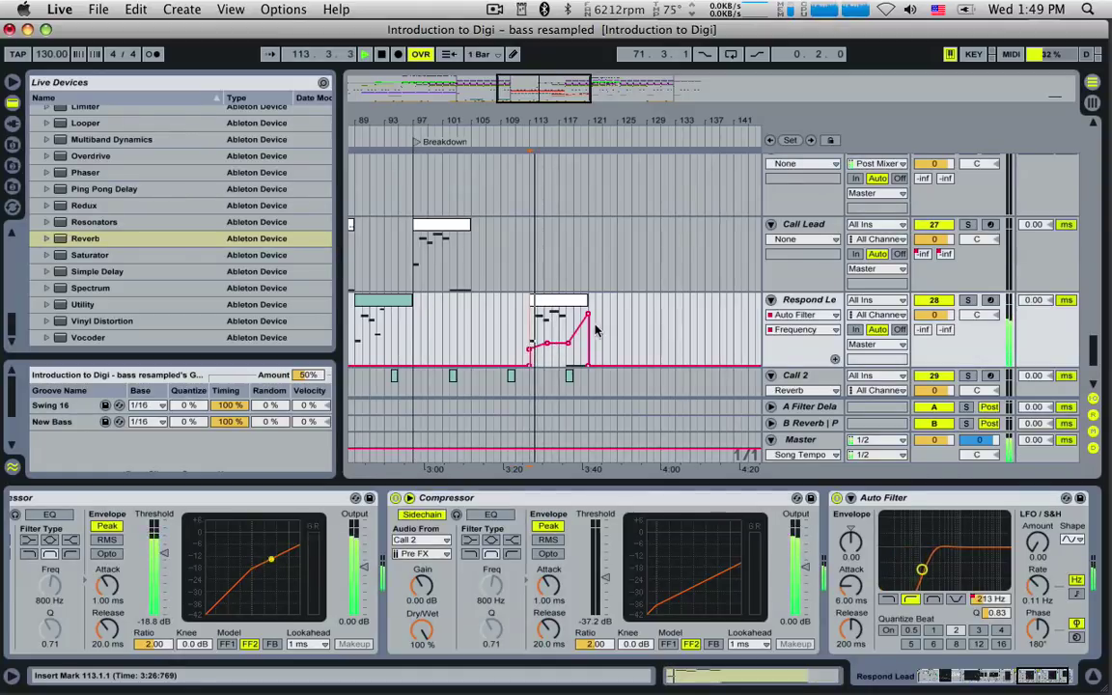
Reshape the Respond Lead's Auto Filter Frequency with a peak near bar 117 and a dip near bar 119, and select Call 2's clip at bar 118.
left_click(576, 338)
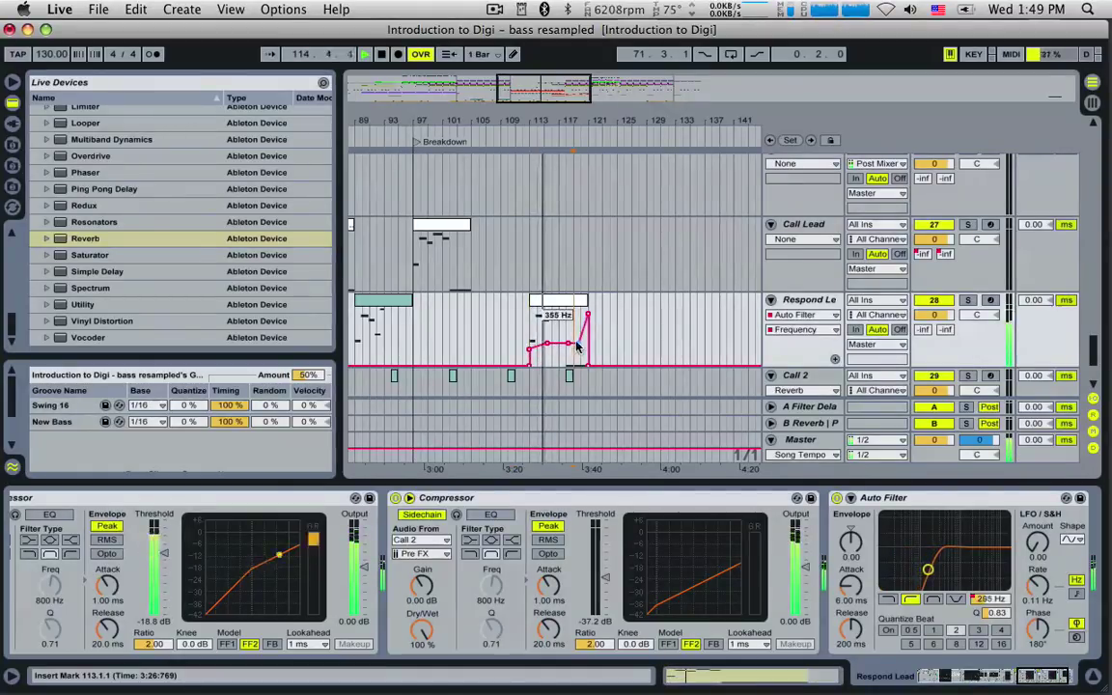
mouse_move(573, 346)
left_mouse_down()
mouse_move(559, 317)
mouse_move(562, 341)
left_mouse_up()
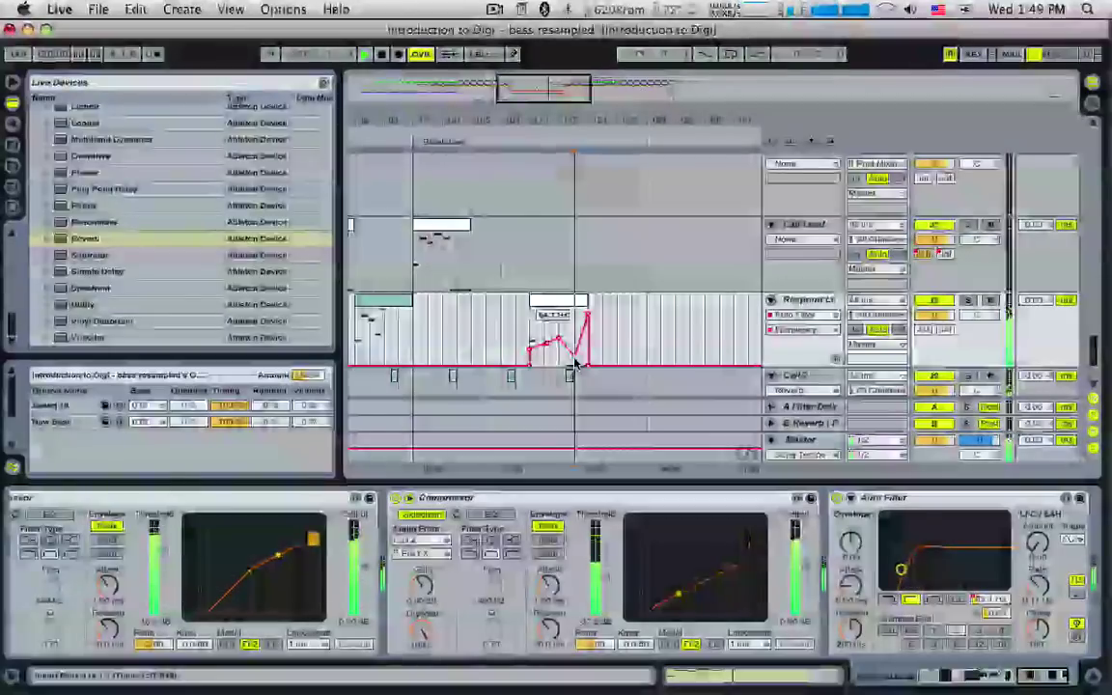
left_click(566, 382)
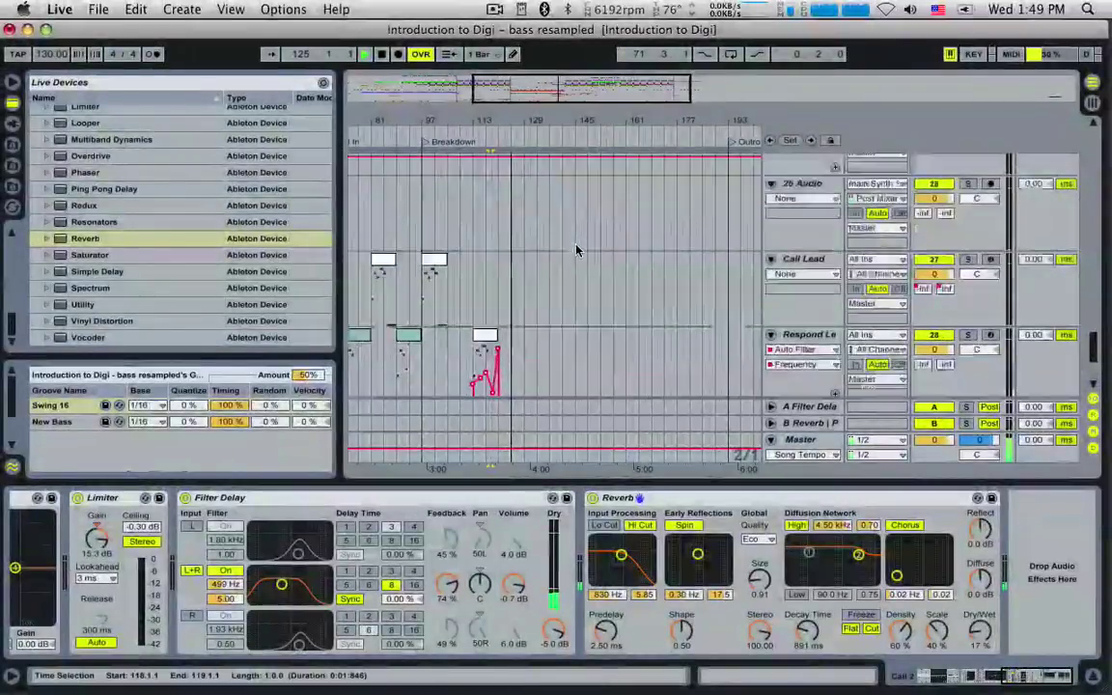
Play on through the drop from bar 125 and review the clips and automation across the synth, pad, noise and drum tracks.
scroll(576, 251, "up", 5)
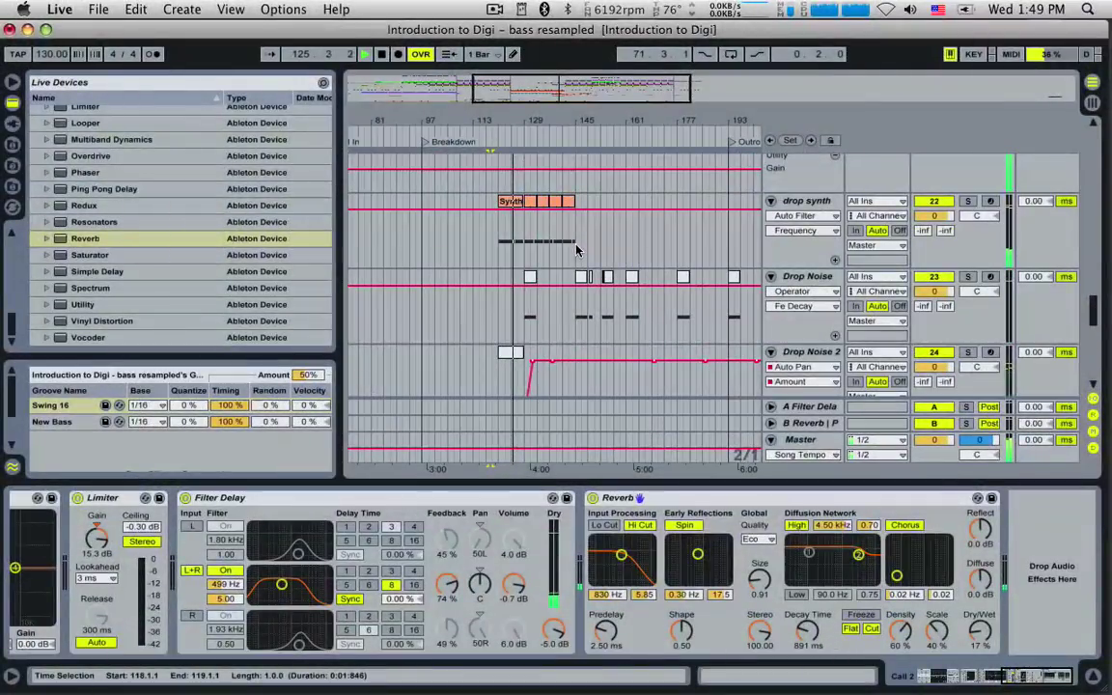
scroll(577, 251, "up", 8)
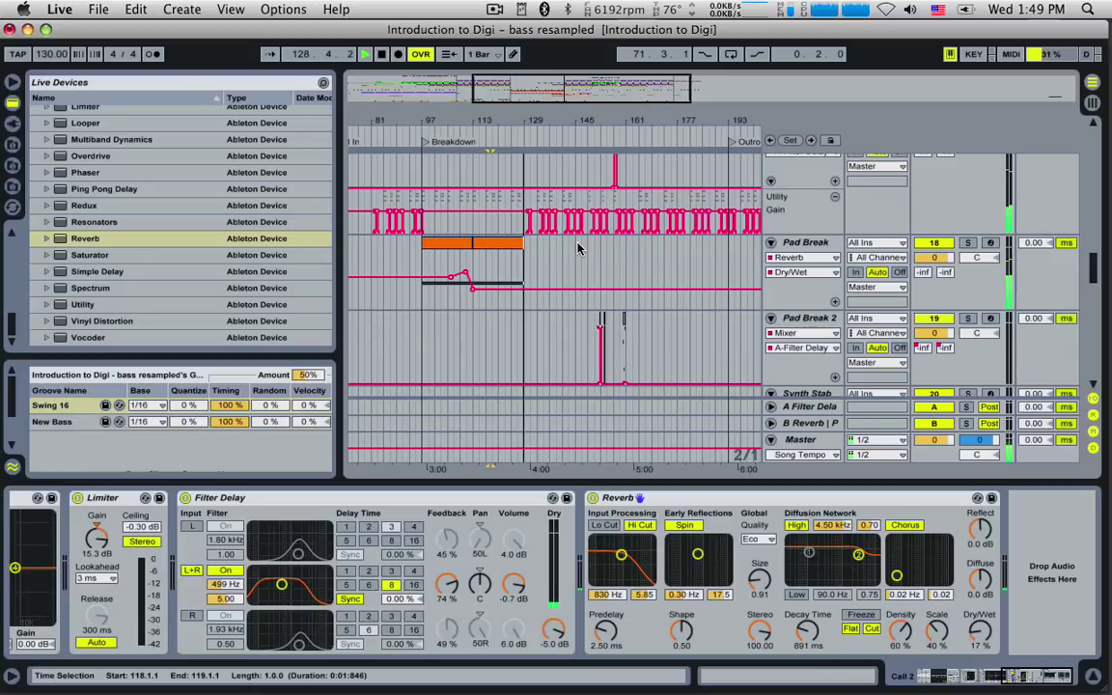
scroll(576, 248, "down", 5)
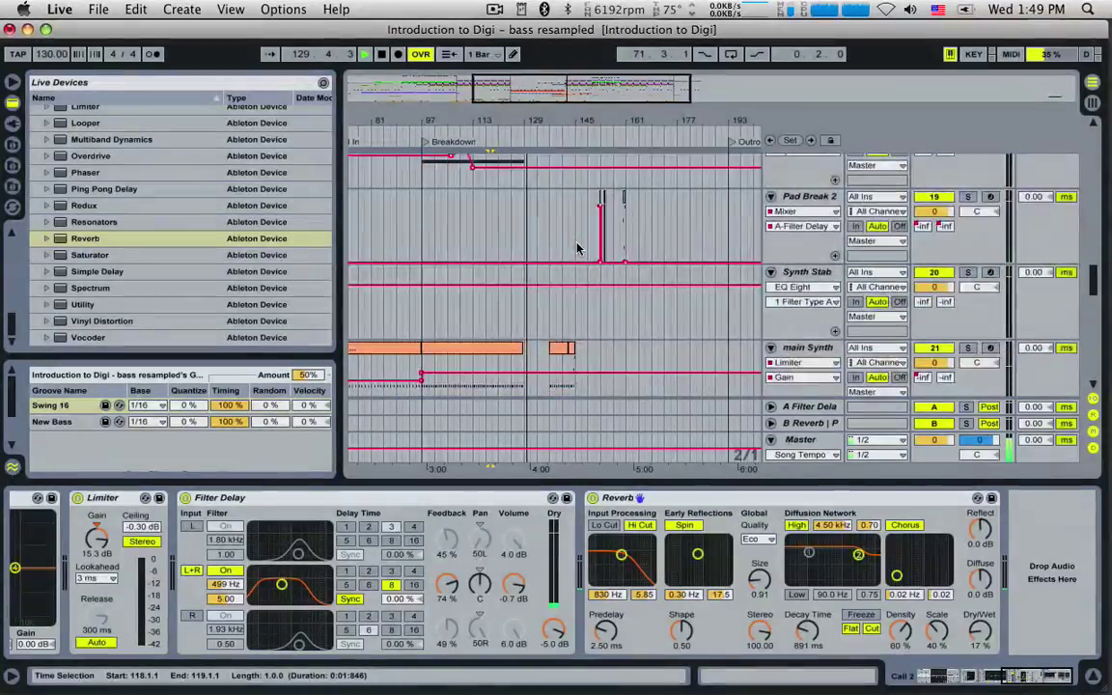
scroll(577, 248, "up", 4)
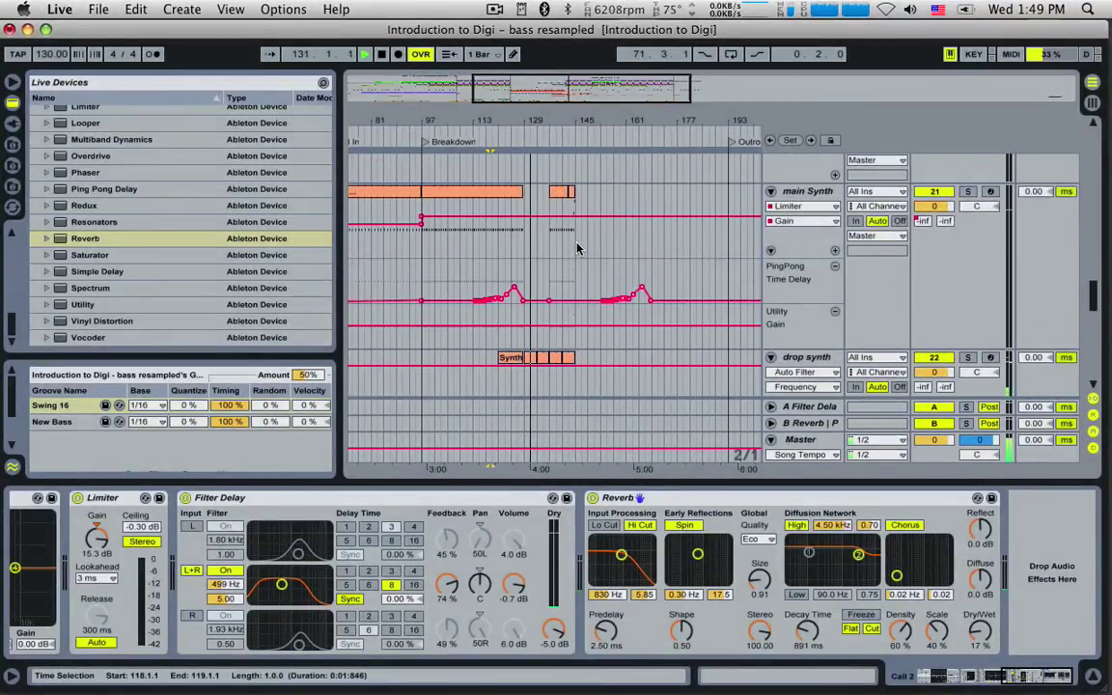
scroll(576, 248, "down", 6)
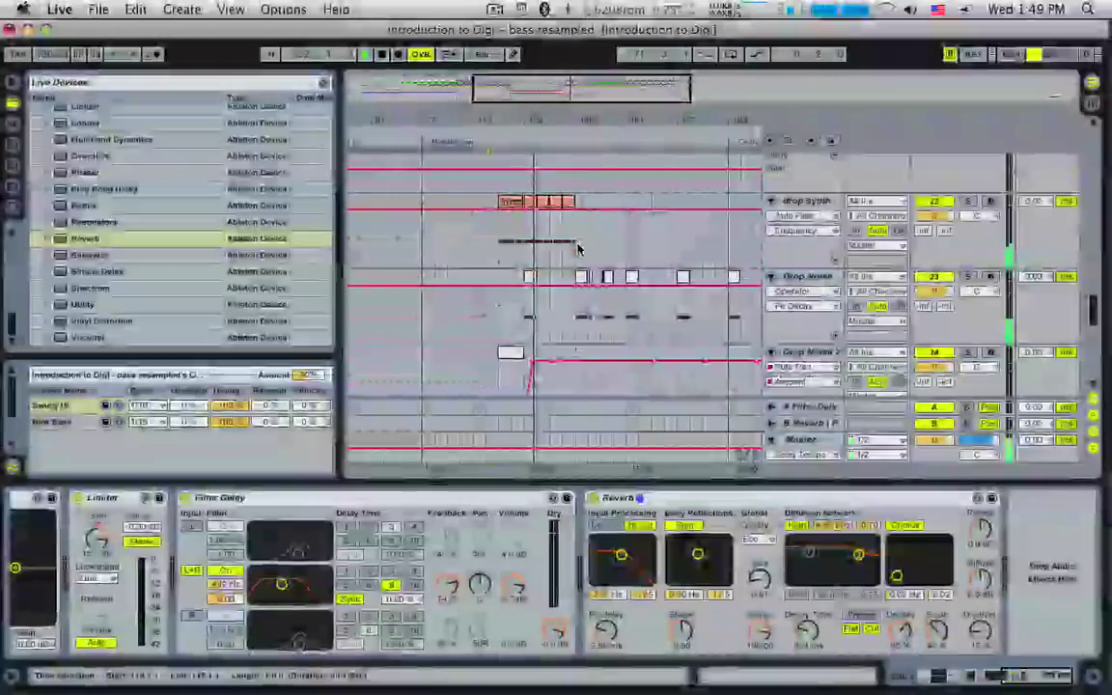
scroll(577, 249, "up", 3)
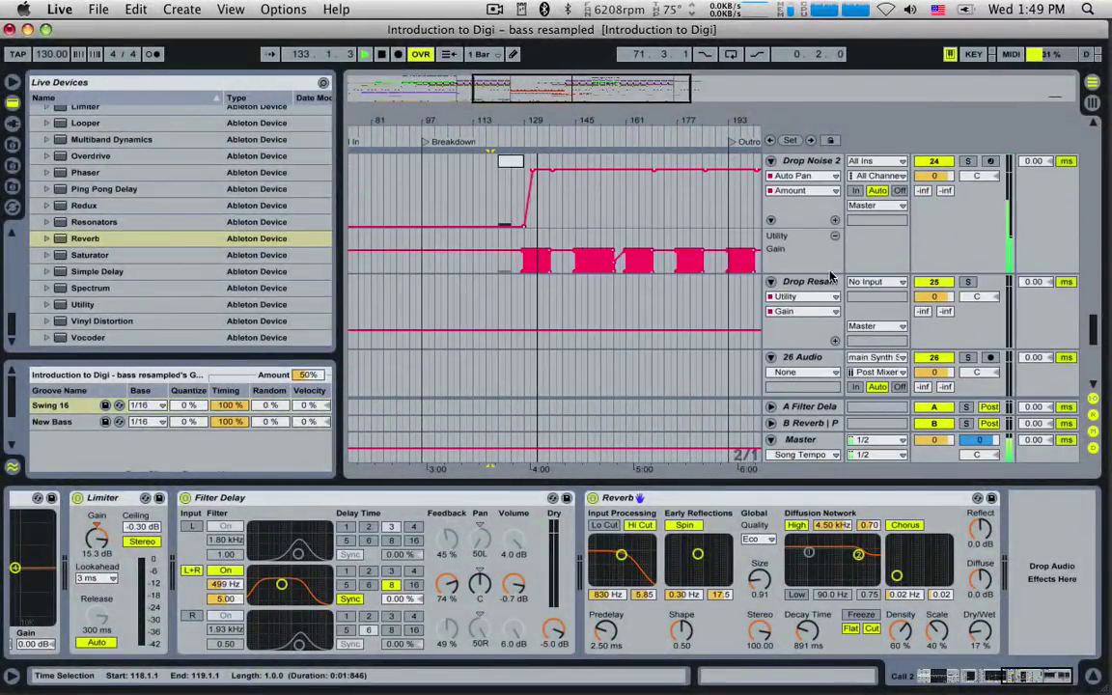
left_click(828, 239)
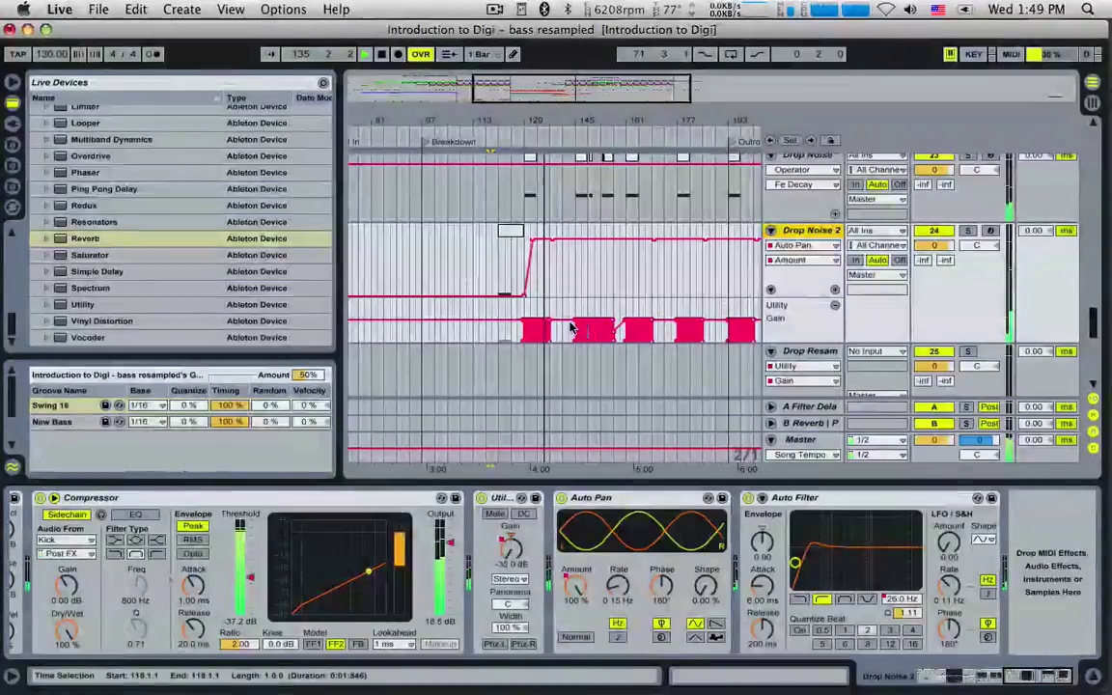
scroll(571, 319, "up", 5)
scroll(571, 323, "up", 2)
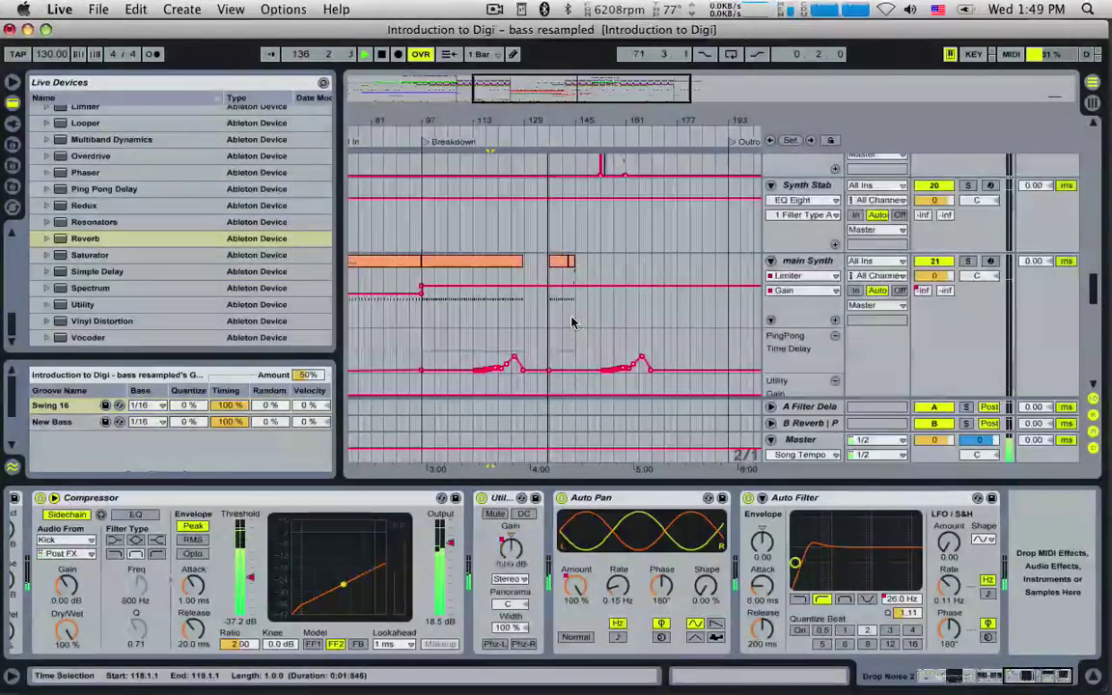
scroll(571, 323, "up", 2)
scroll(572, 323, "down", 4)
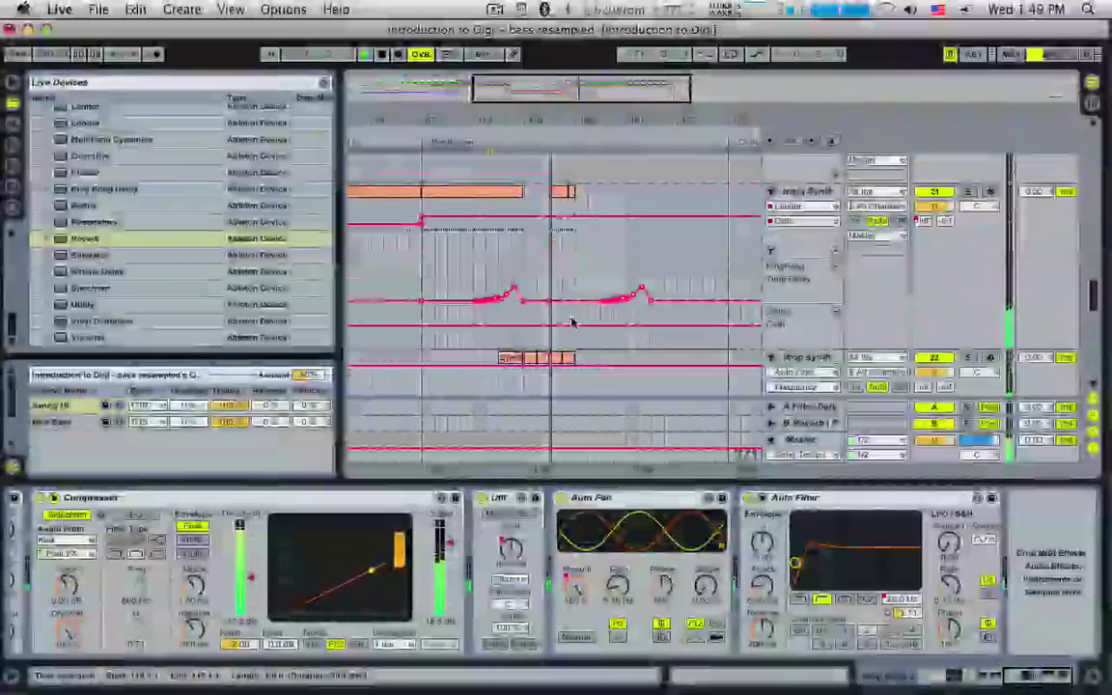
scroll(572, 321, "down", 2)
scroll(571, 323, "down", 6)
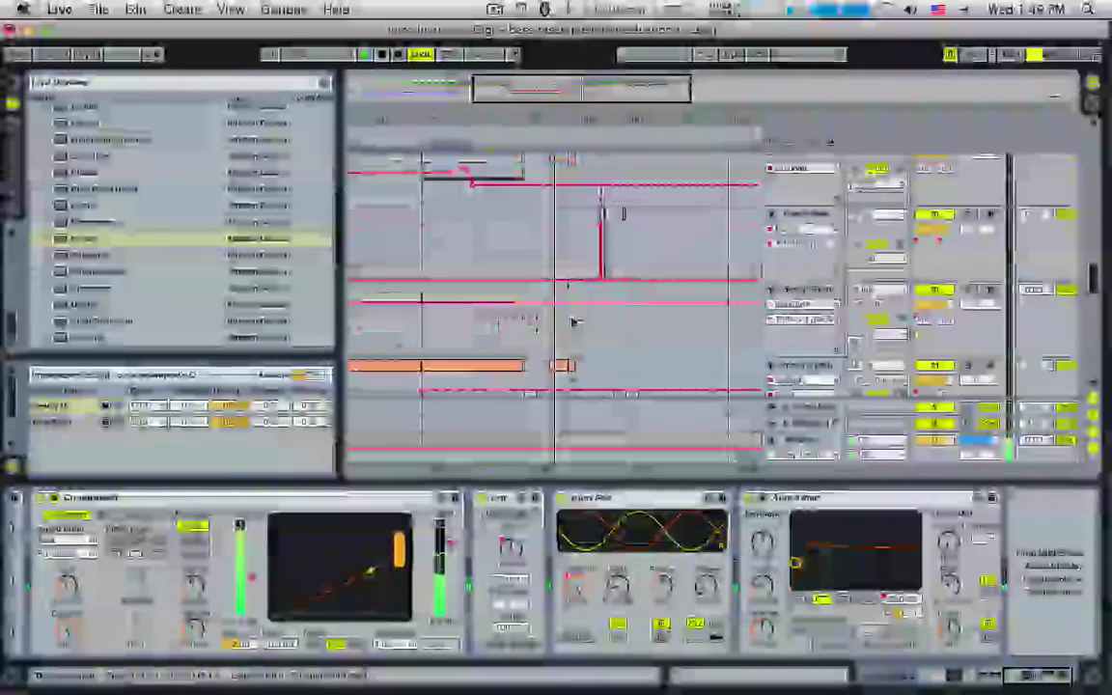
scroll(572, 324, "down", 1)
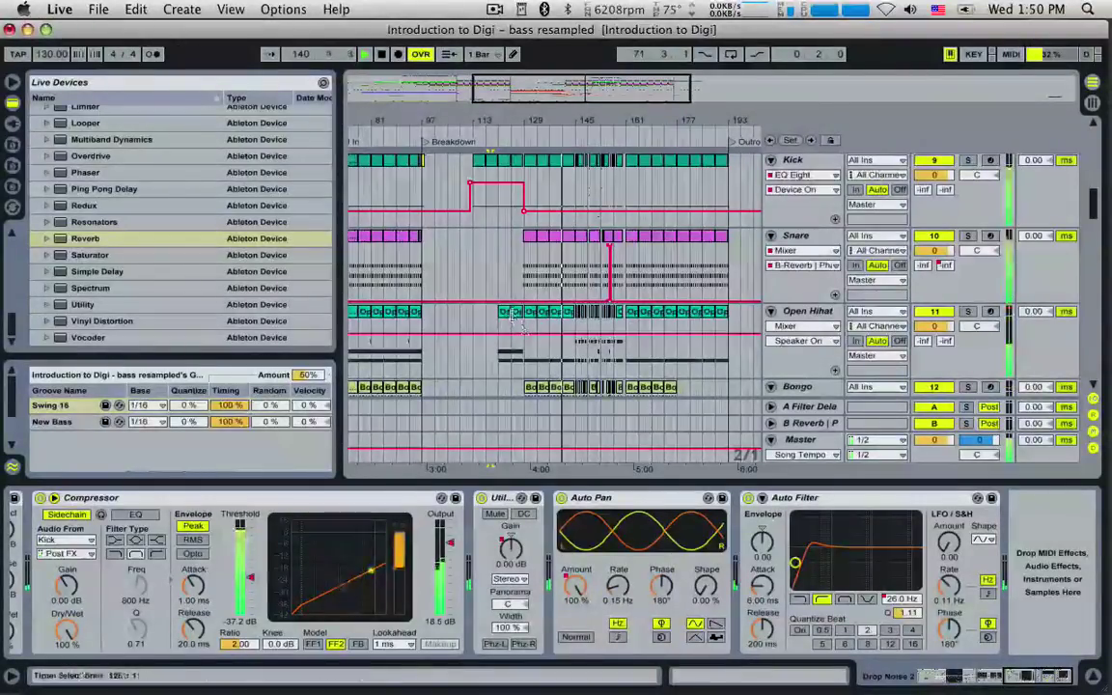
Shorten the Kick, Snare, Bongo and Open Hihat clips before the bar 145 section so they all end at bar 144.
left_click_drag(611, 92, 576, 133)
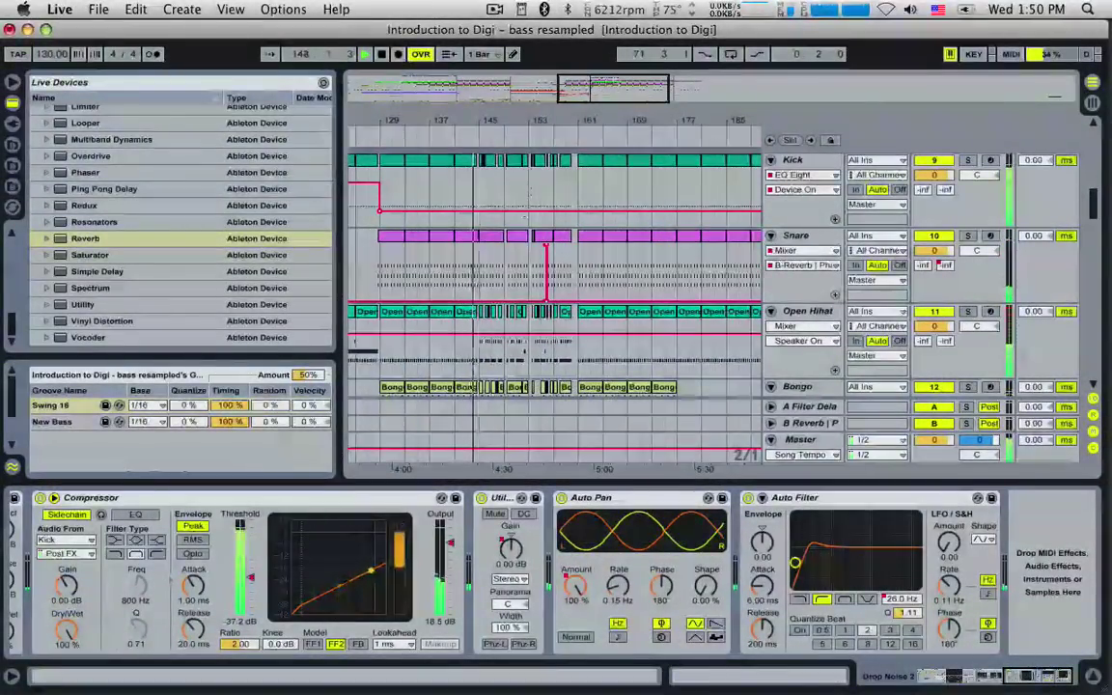
left_click_drag(610, 89, 614, 102)
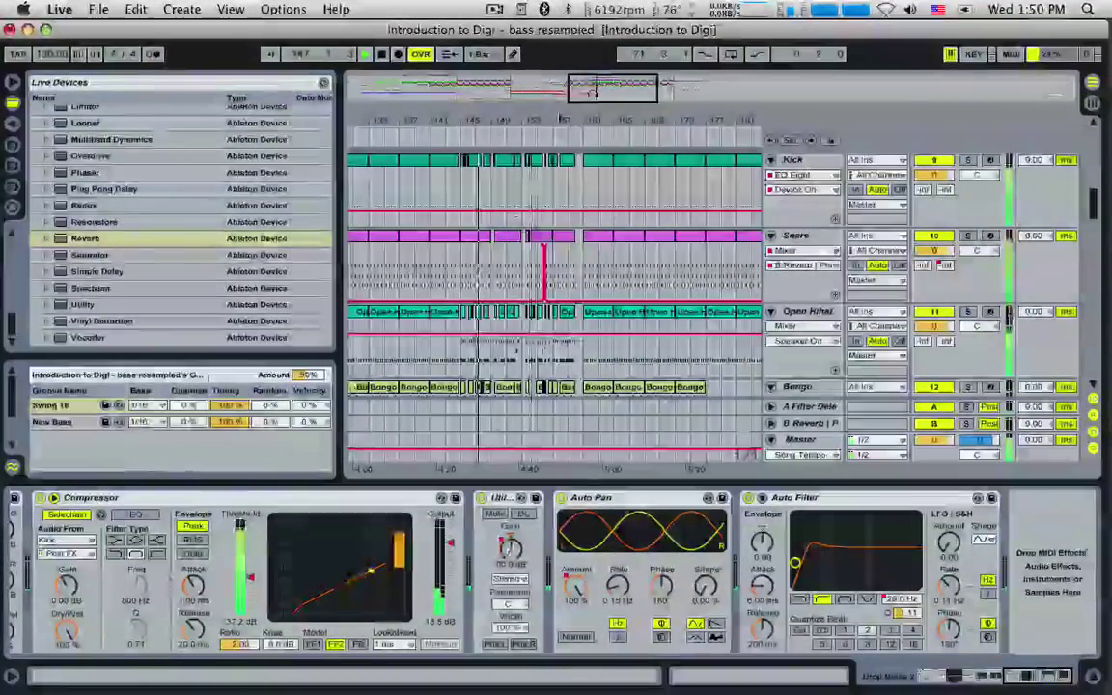
left_click(458, 200)
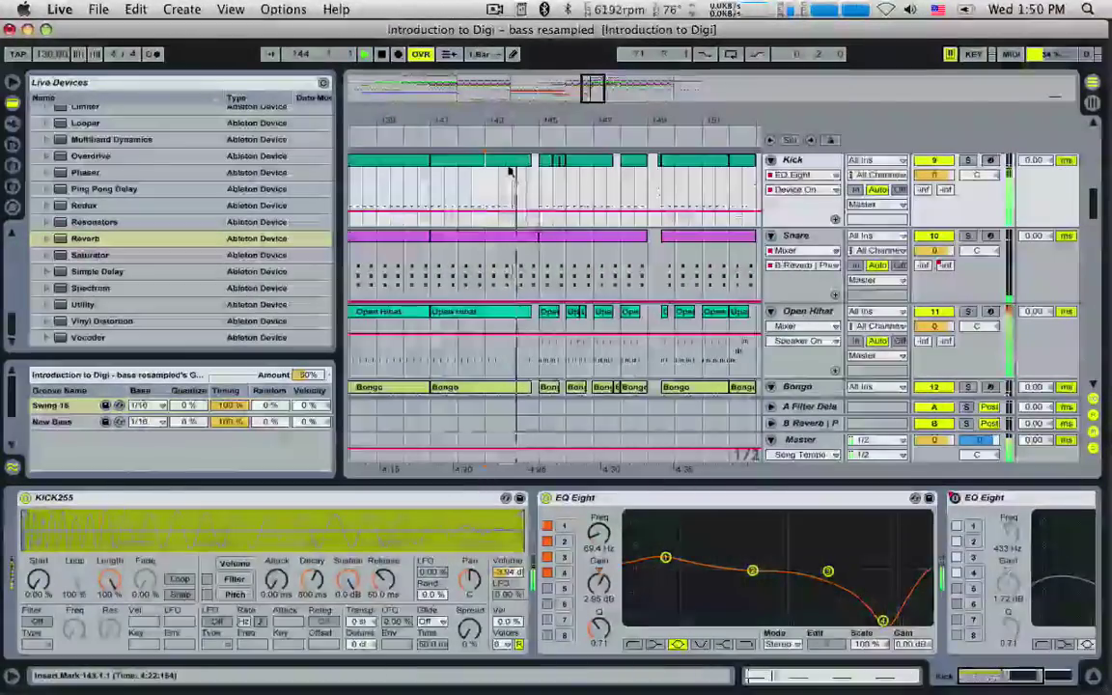
left_click(514, 192)
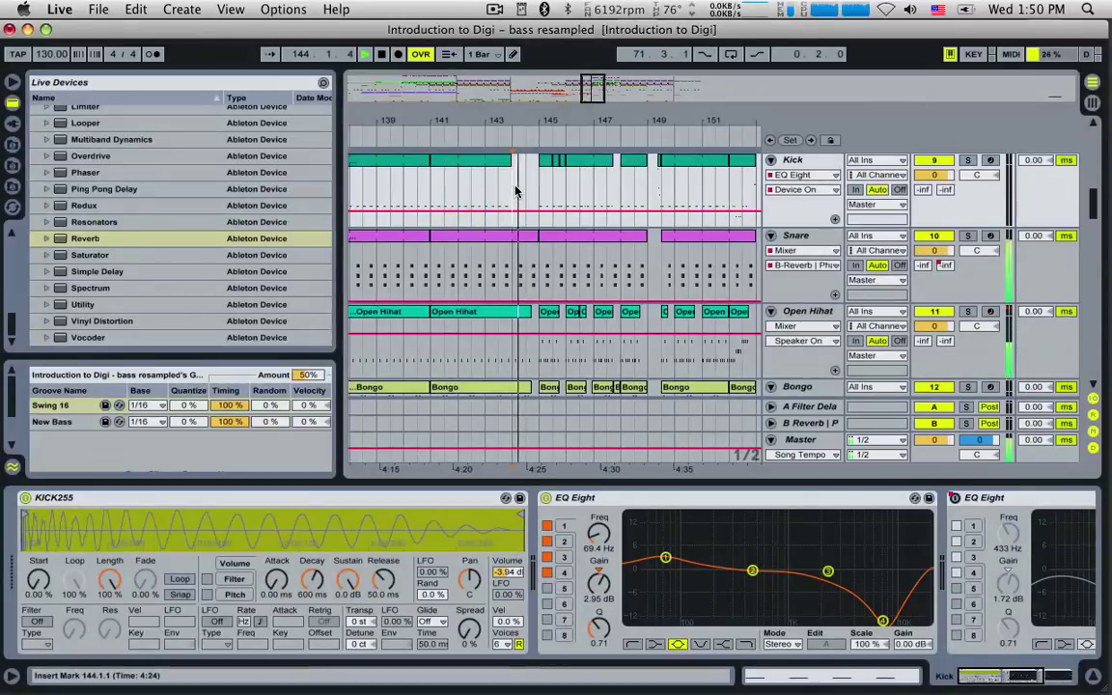
left_click(522, 235)
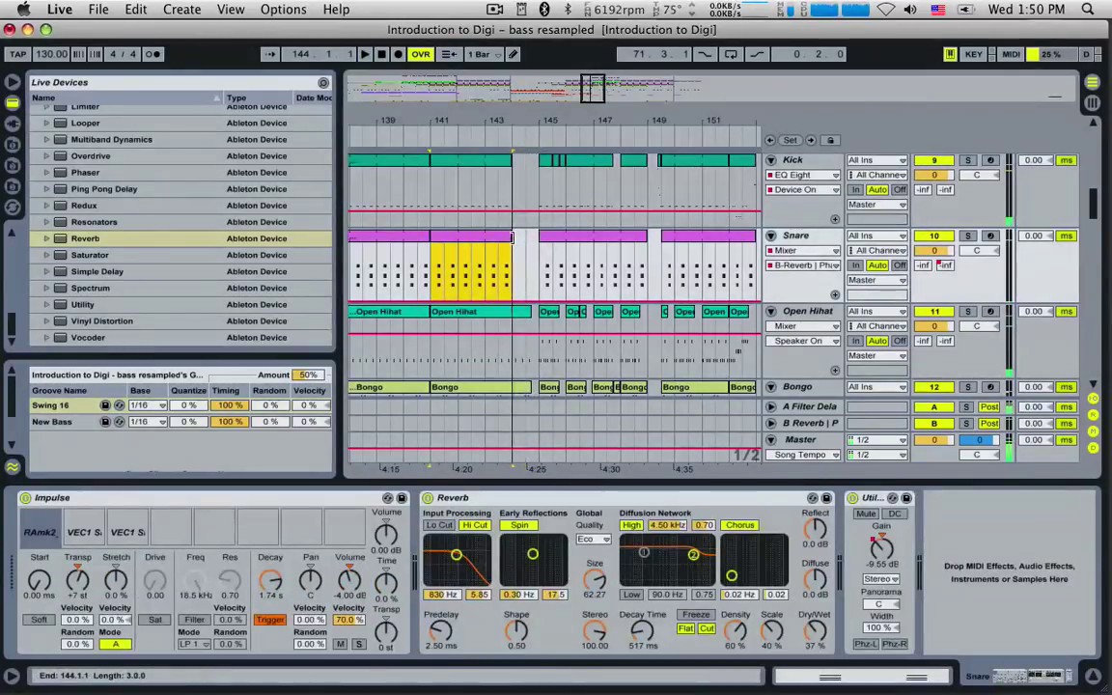
scroll(531, 253, "down", 3)
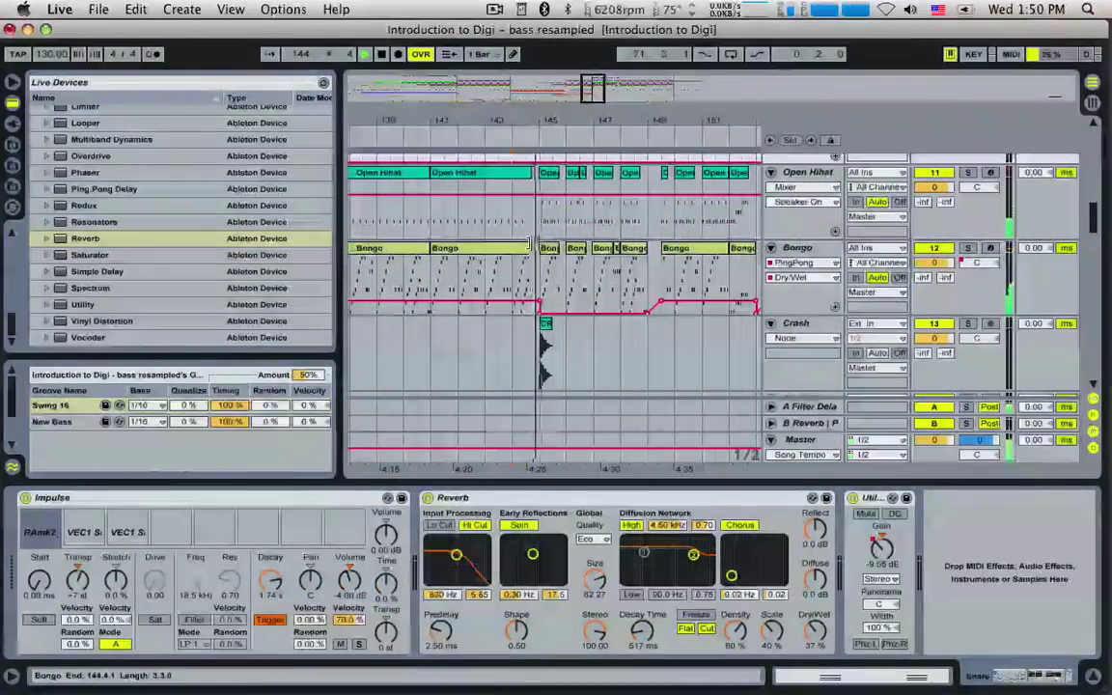
left_click_drag(530, 248, 514, 248)
left_click_drag(526, 172, 512, 172)
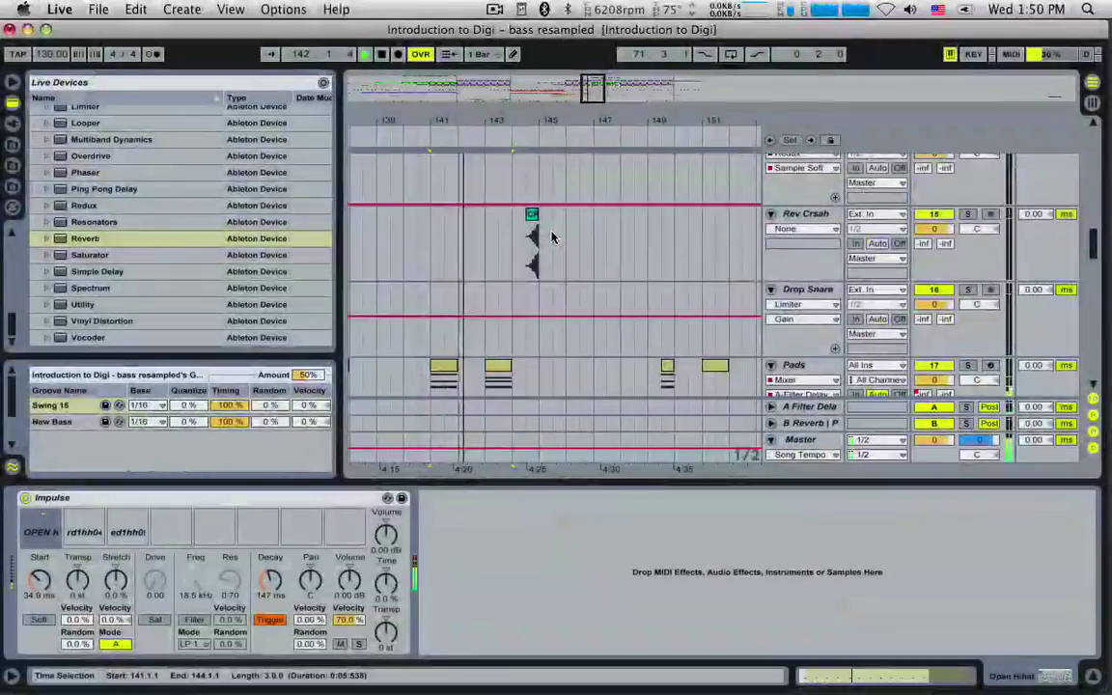
Replace the repeated G1 notes in New Sub's clip at bar 144 with one sustained G1 note reaching just past 4.4, and play it.
scroll(551, 235, "down", 3)
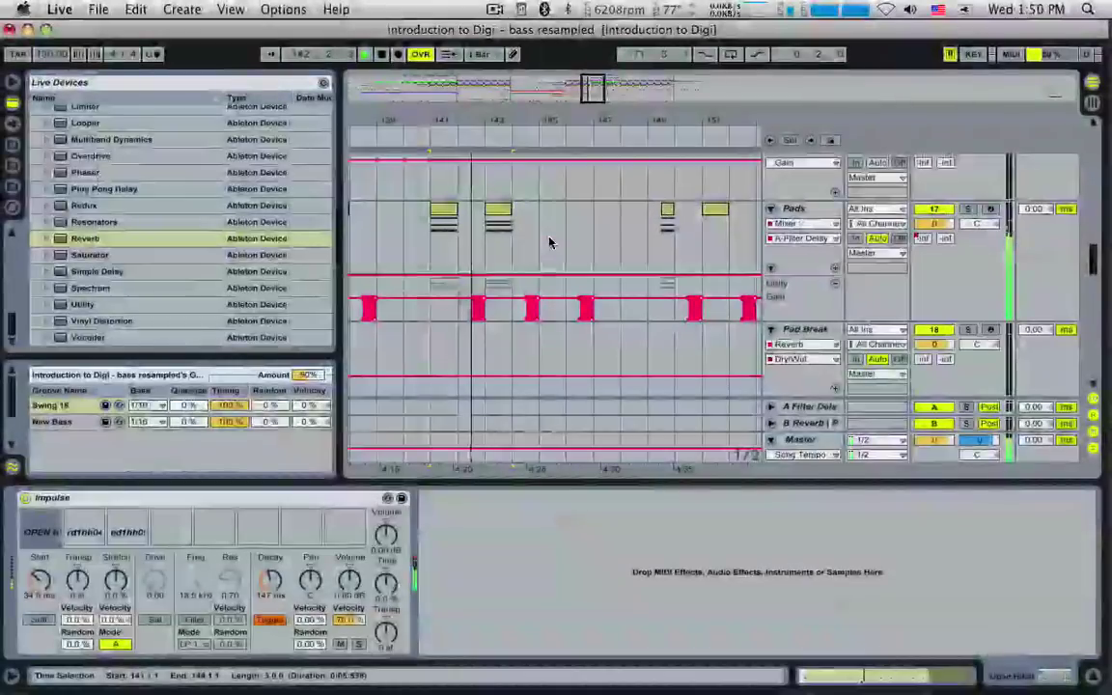
left_click(505, 211)
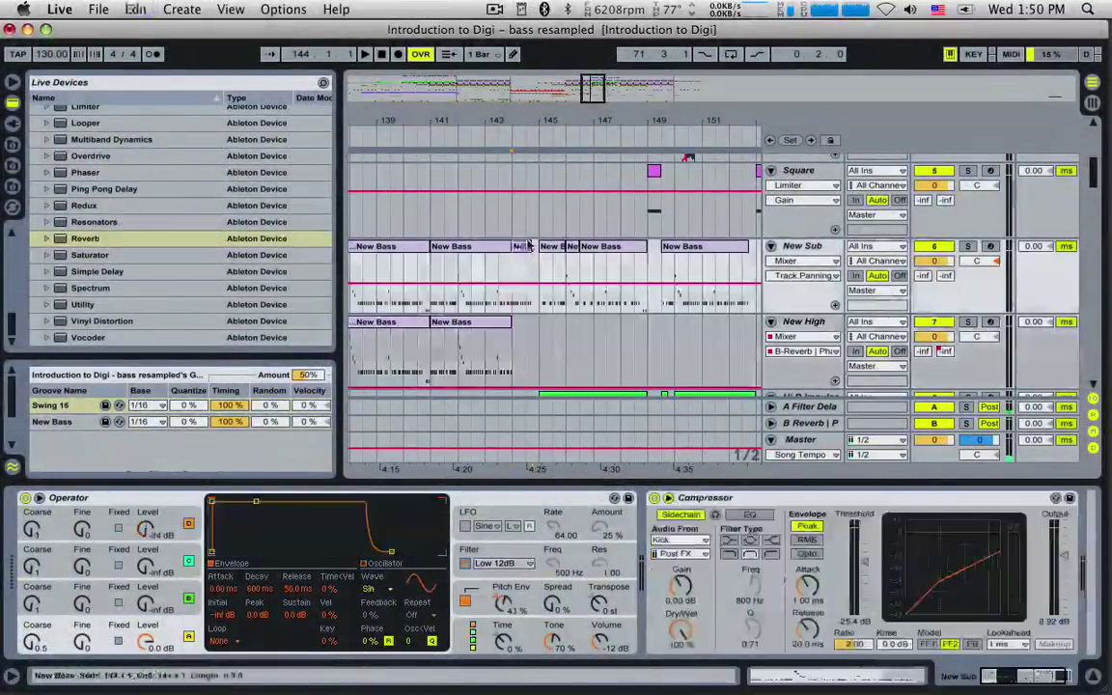
double_click(527, 246)
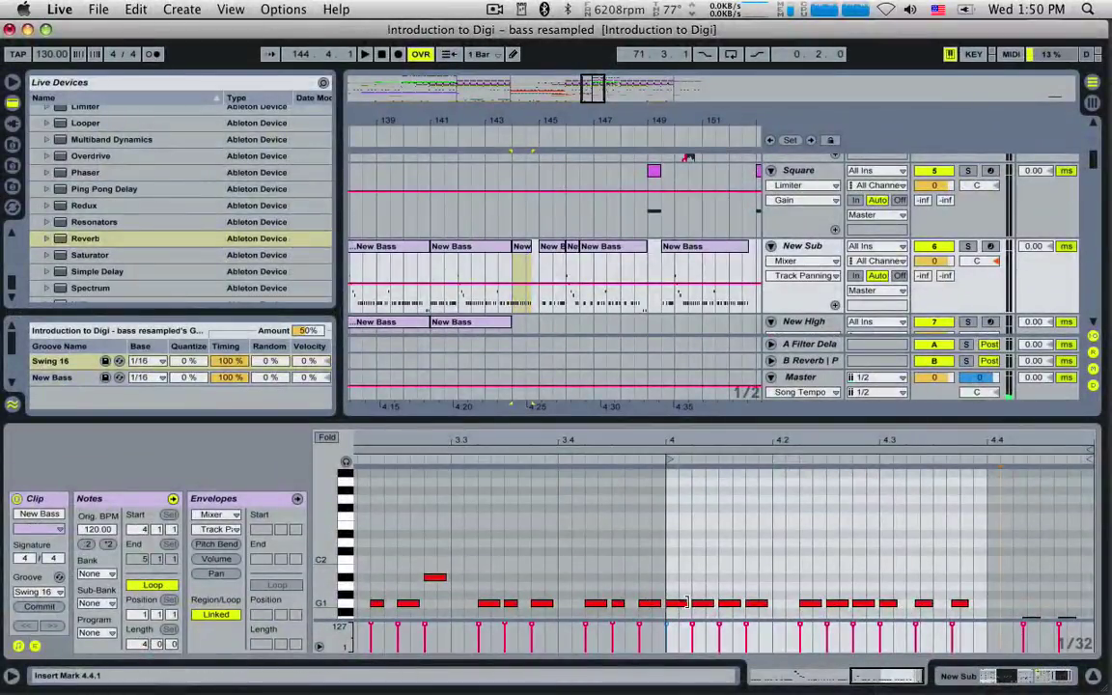
left_click_drag(686, 602, 1031, 603)
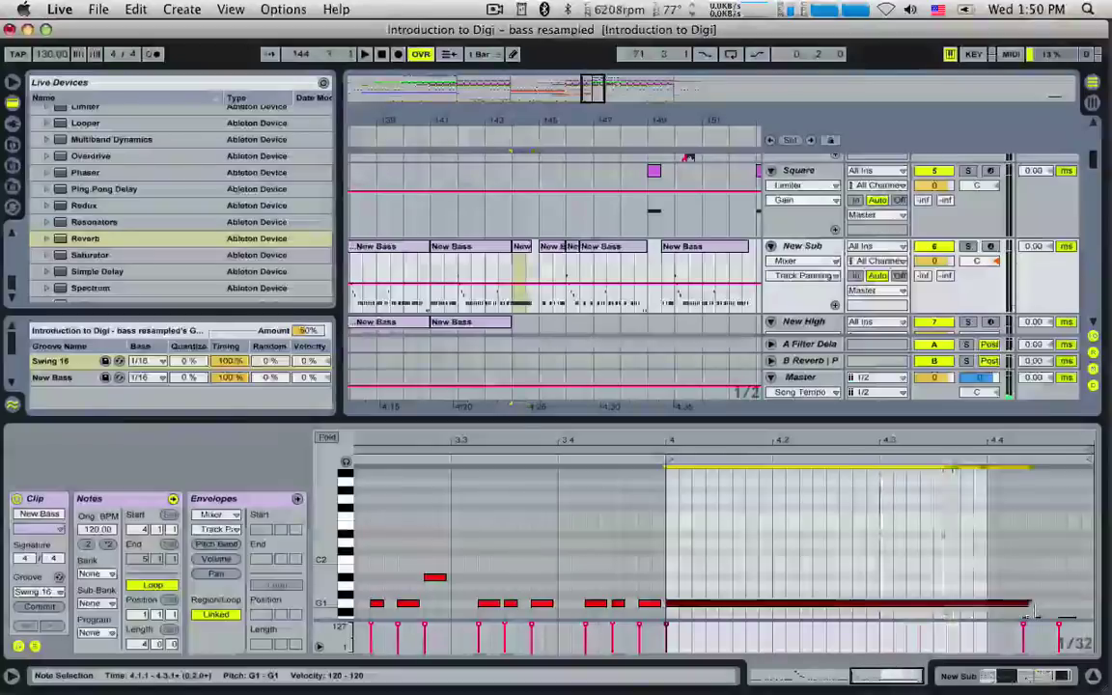
key("space")
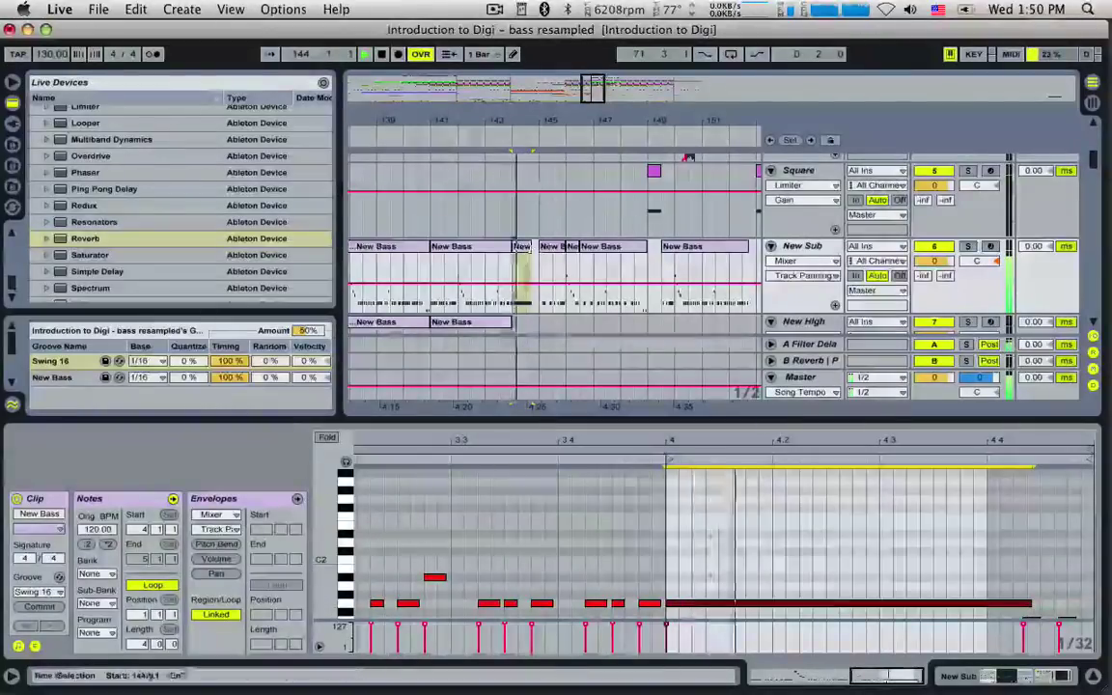
Lengthen New Sub's clip to bar 145, remove its two low closing notes, and extend the sustained G1 note to the clip's end.
left_click(534, 253)
scroll(1029, 588, "down", 3)
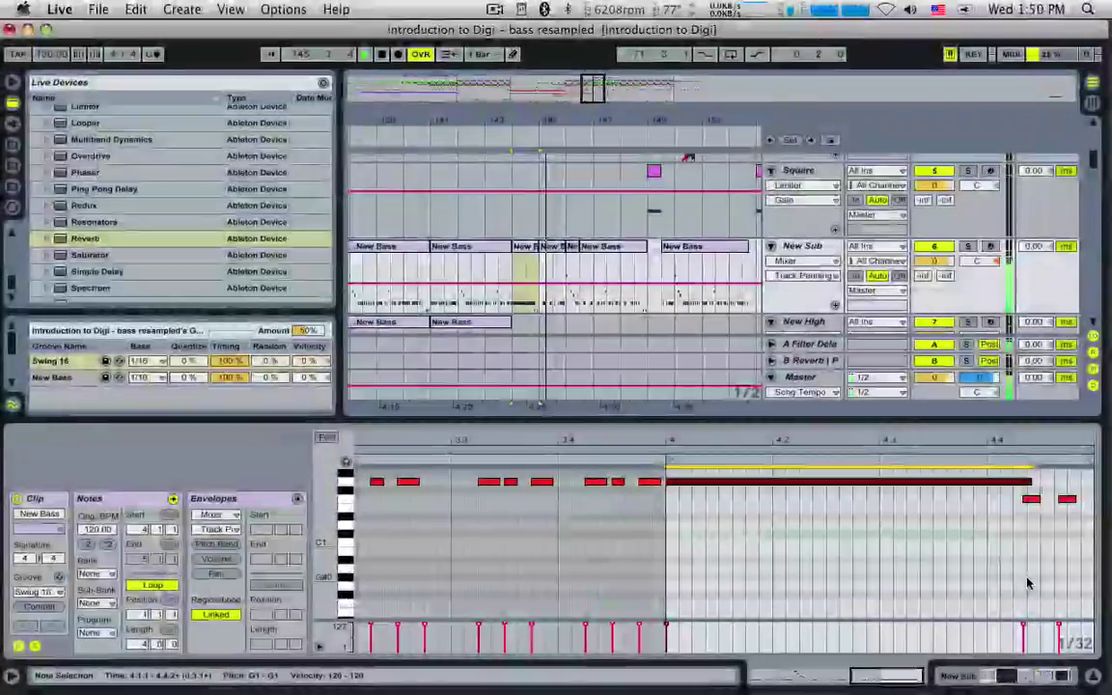
left_click(1038, 504)
scroll(1053, 525, "up", 1)
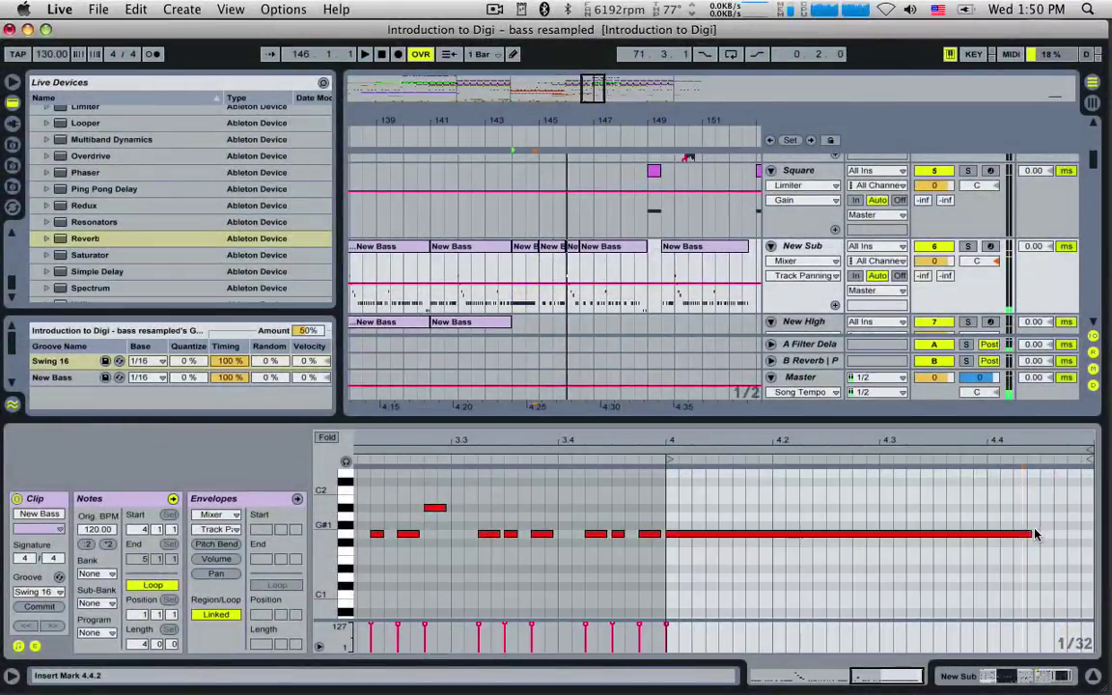
left_click_drag(1031, 533, 1092, 533)
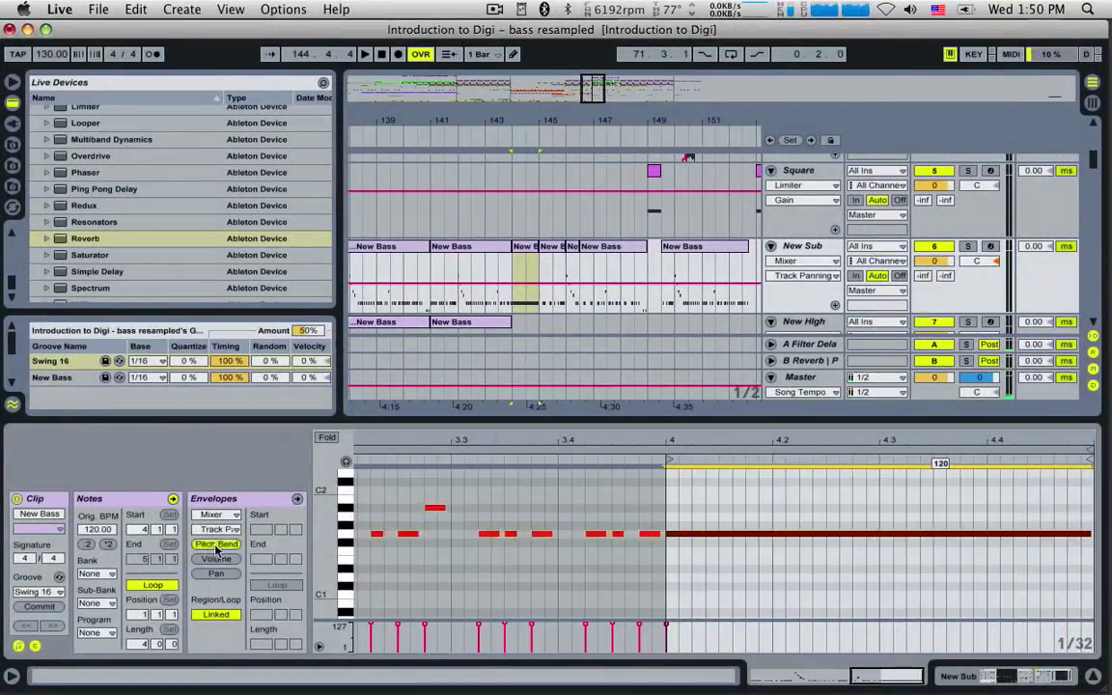
Shape the clip's Pitch Bend envelope to fall to minimum near 4.4 and return to centre at the clip's end, and play from bar 144.
left_click(216, 543)
left_click(645, 562)
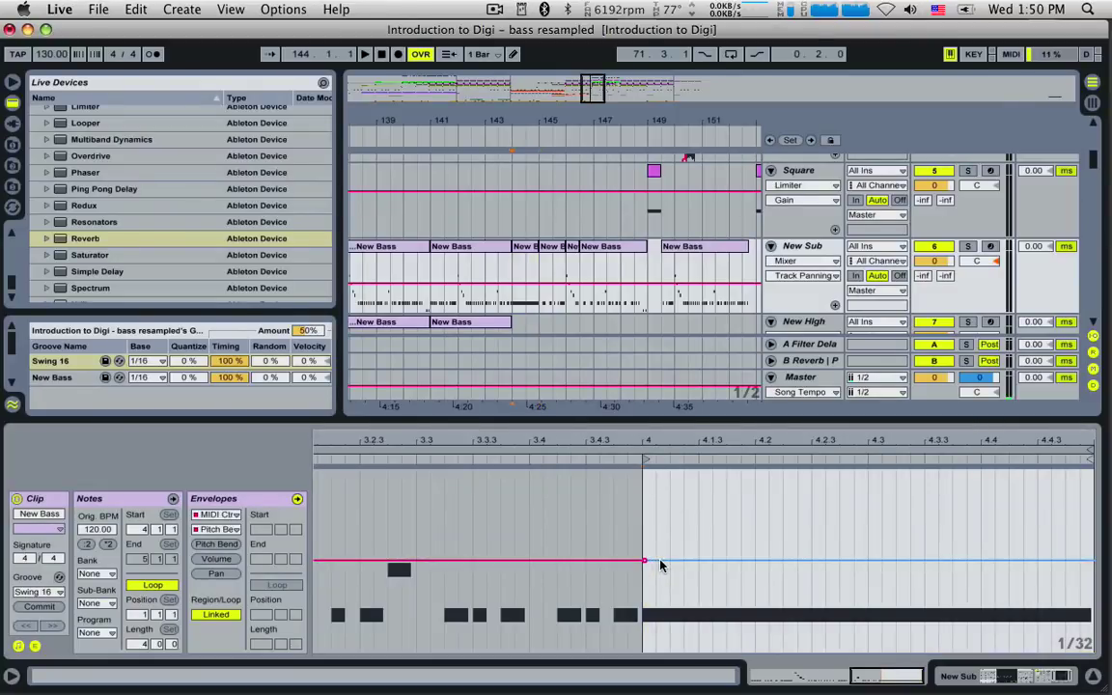
left_click_drag(724, 564, 1009, 652)
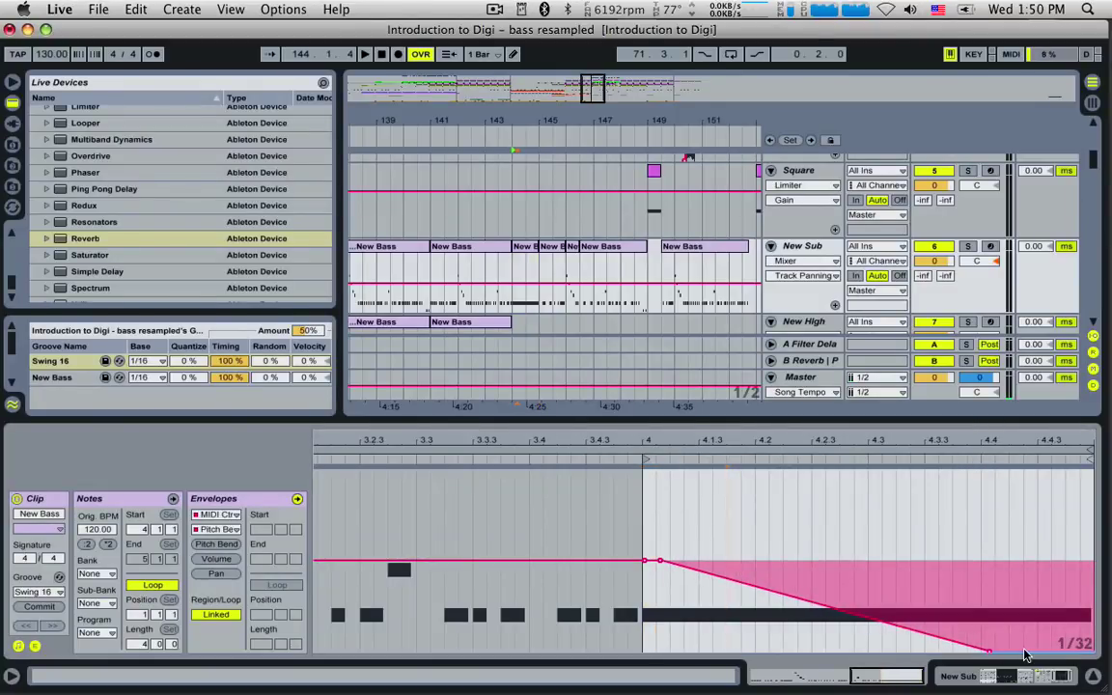
left_click_drag(1089, 651, 1086, 562)
key("space")
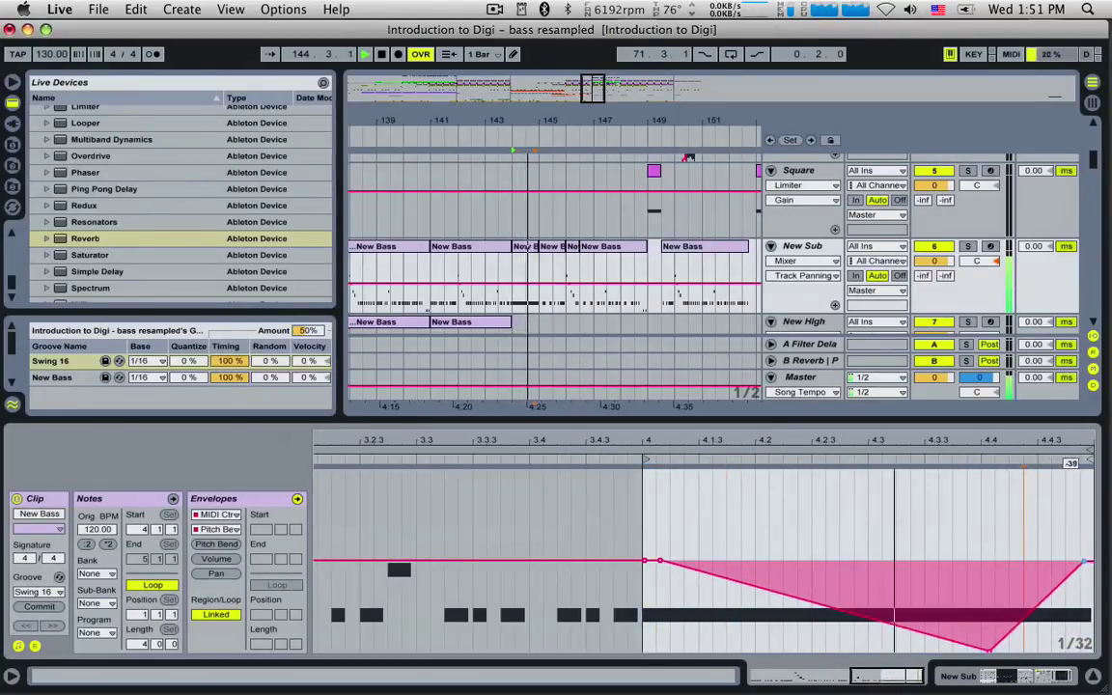
mouse_move(1086, 568)
left_mouse_down()
mouse_move(1089, 471)
mouse_move(1089, 560)
left_mouse_up()
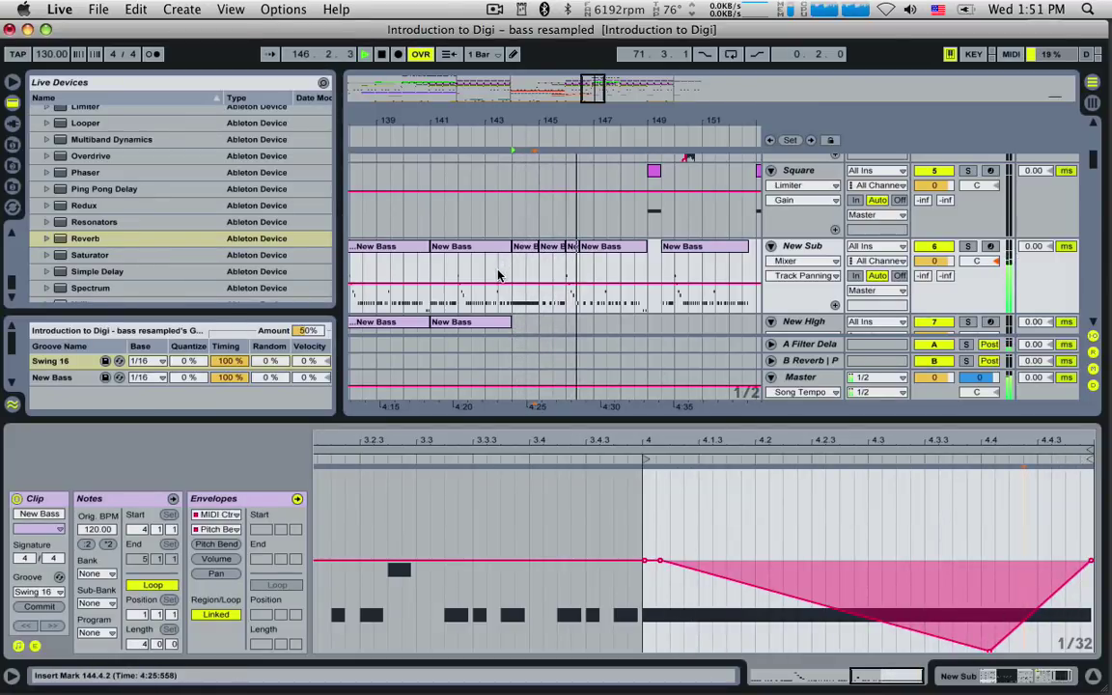
Play on past bar 147 and review the resampled bass, 4 Audio and Square tracks up to bar 163.
key("minus")
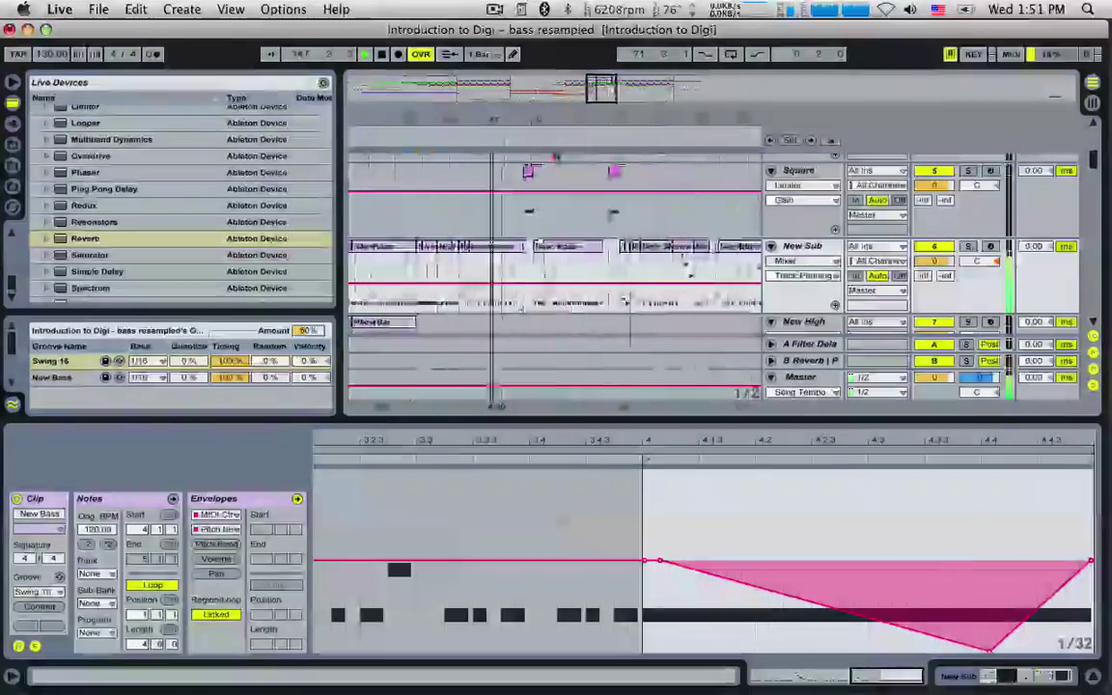
scroll(589, 249, "up", 5)
scroll(615, 261, "down", 4)
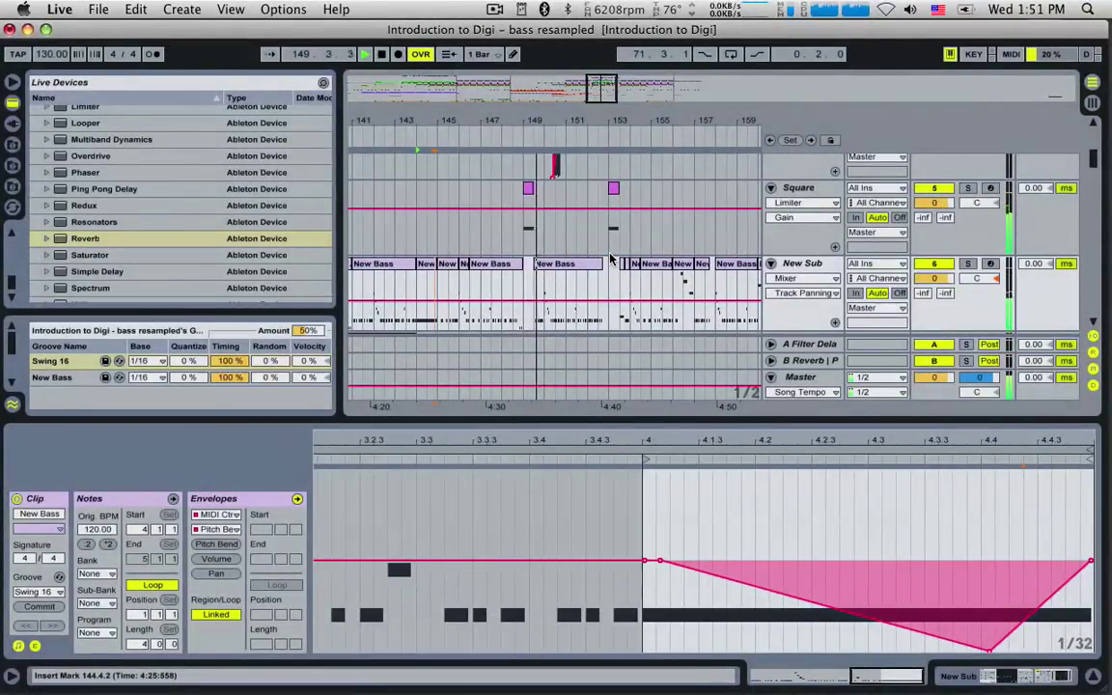
scroll(608, 207, "up", 3)
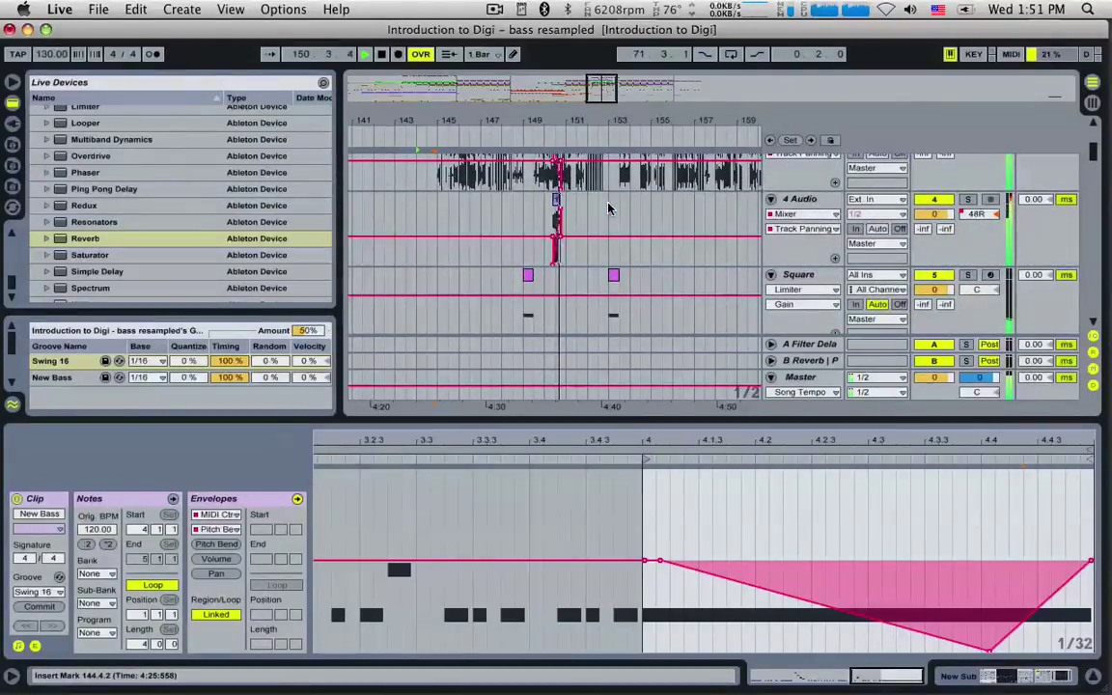
scroll(583, 236, "up", 2)
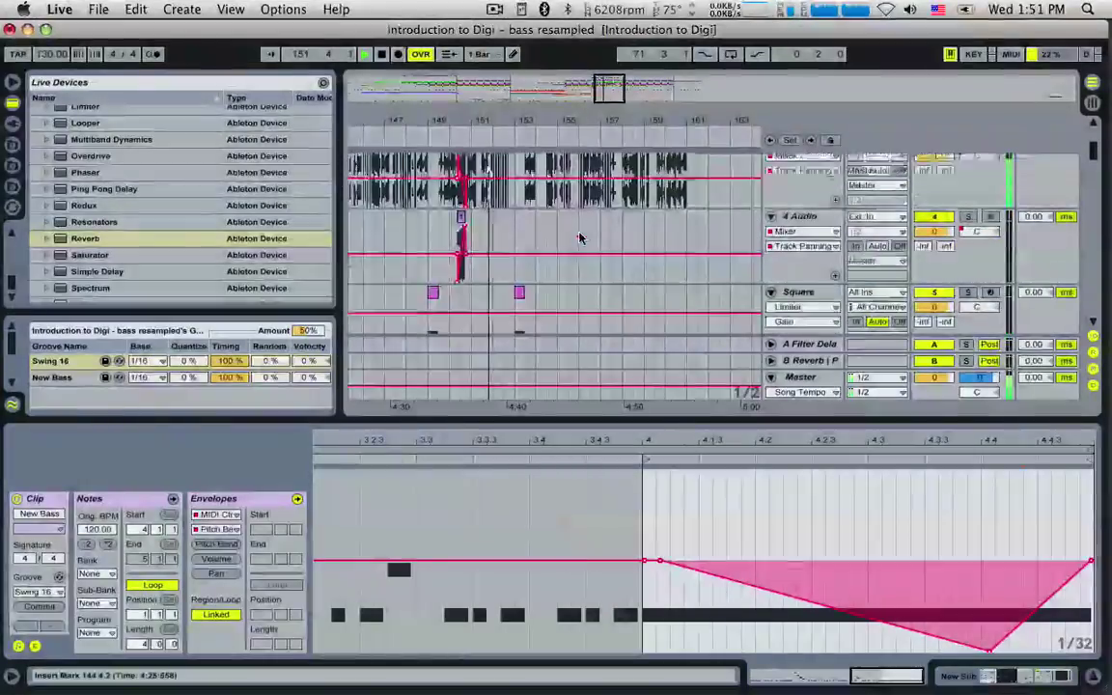
scroll(583, 238, "down", 2)
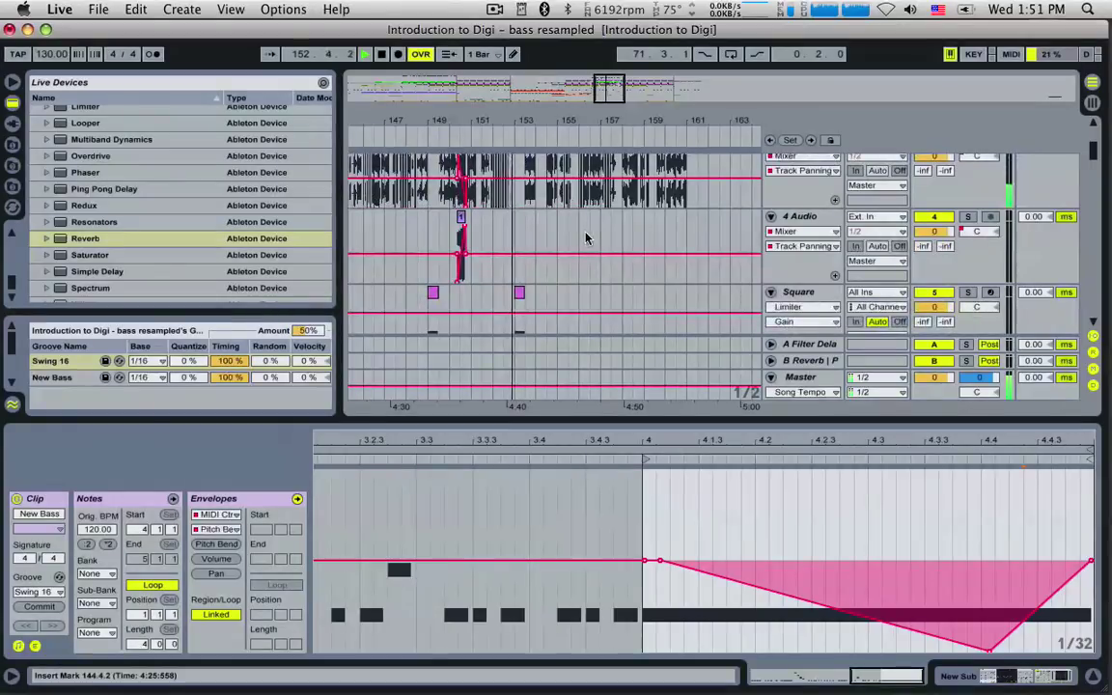
Play on from bar 152 to about bar 160 while reviewing the drum, pad and synth tracks between bars 145 and 169.
left_click_drag(618, 97, 618, 87)
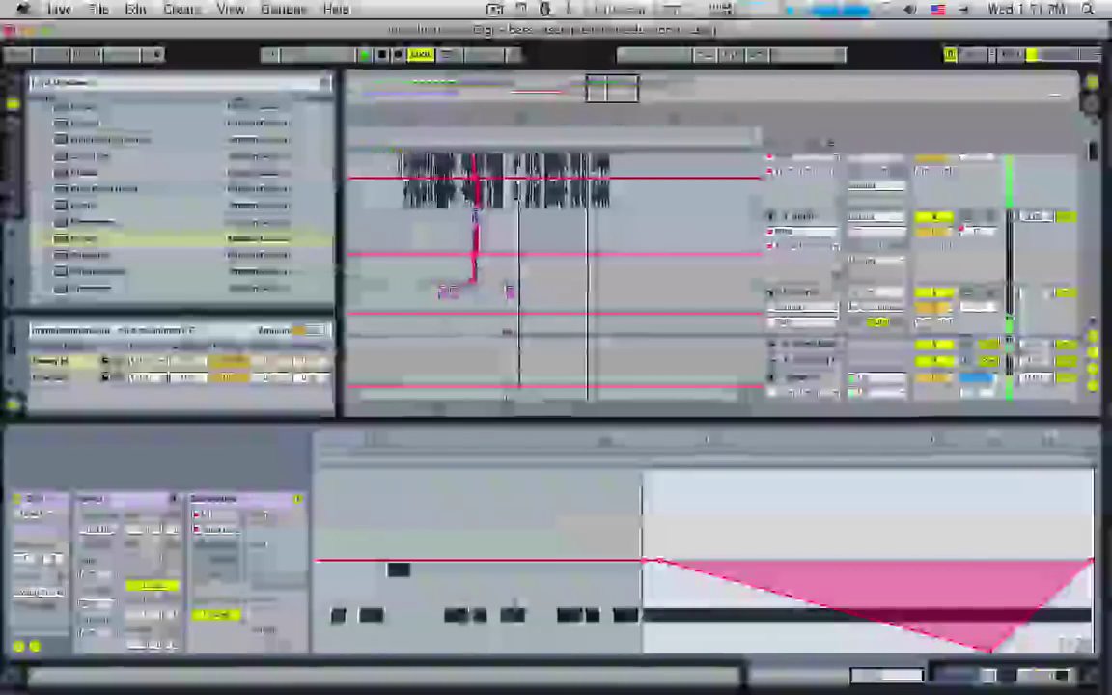
scroll(634, 155, "up", 10)
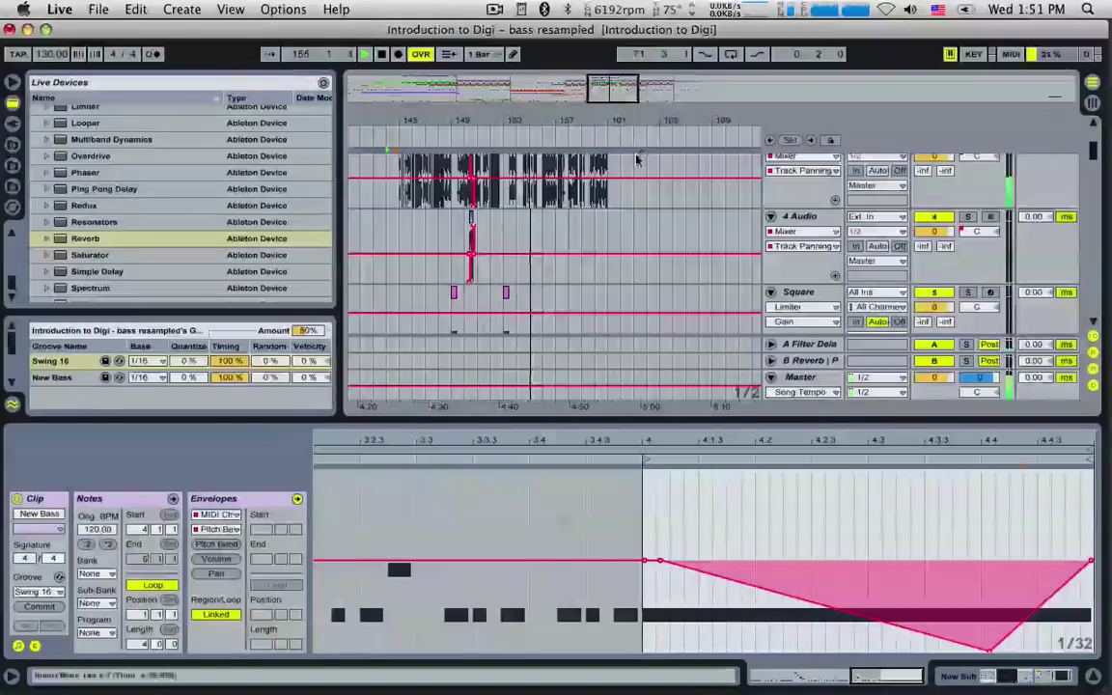
scroll(634, 161, "up", 10)
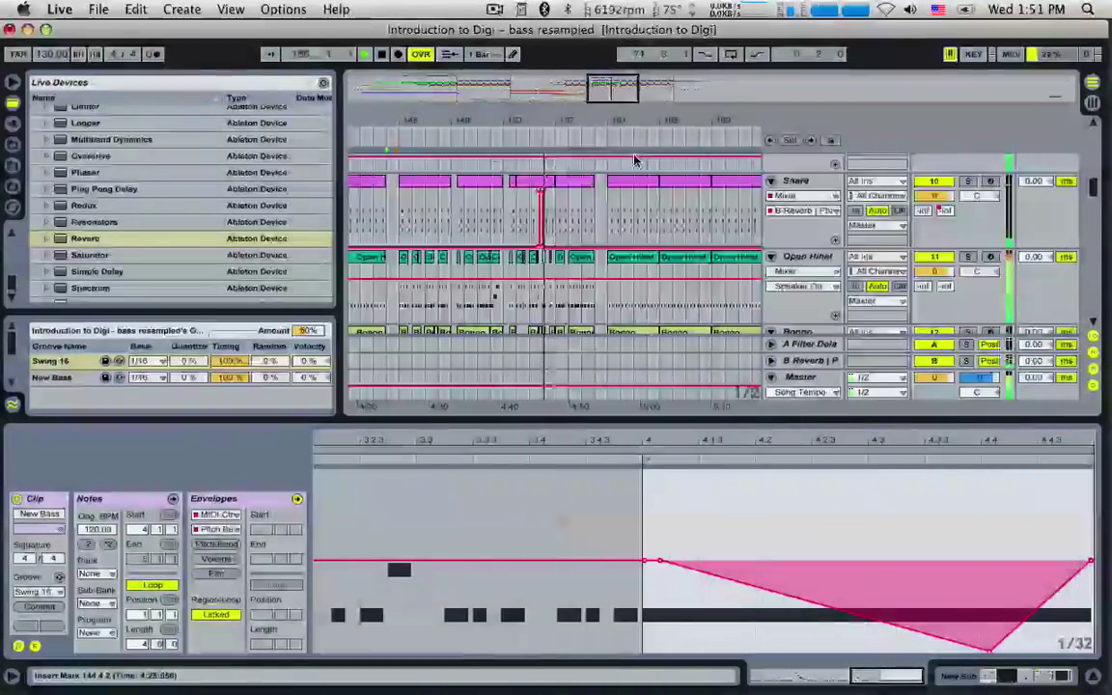
scroll(635, 161, "down", 10)
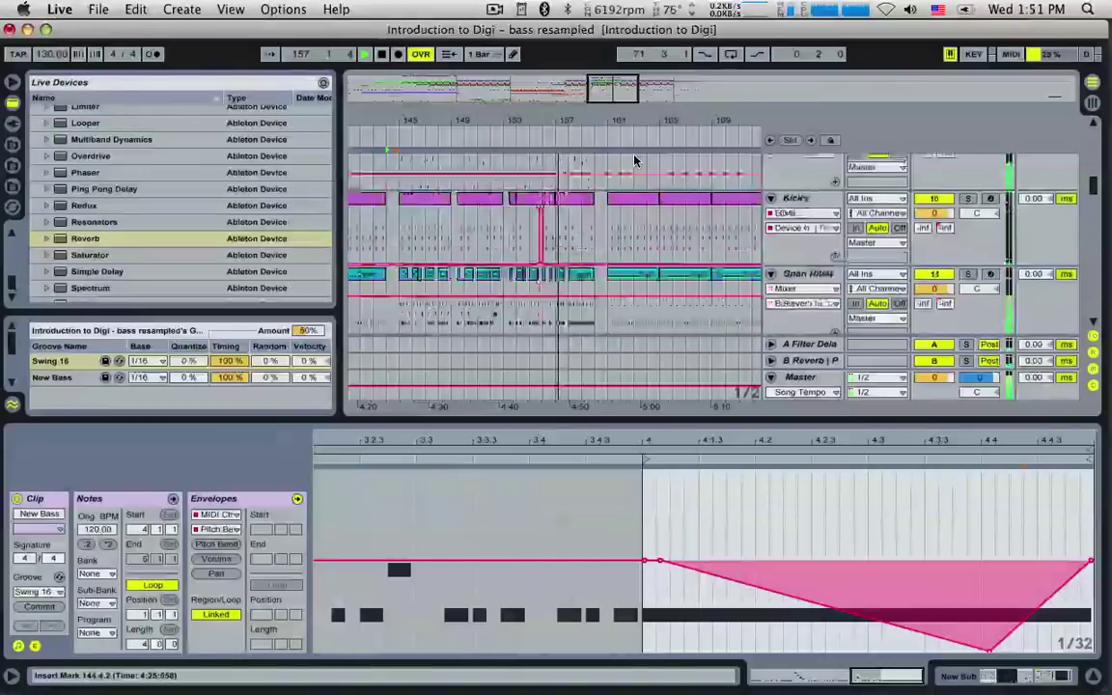
scroll(634, 161, "down", 5)
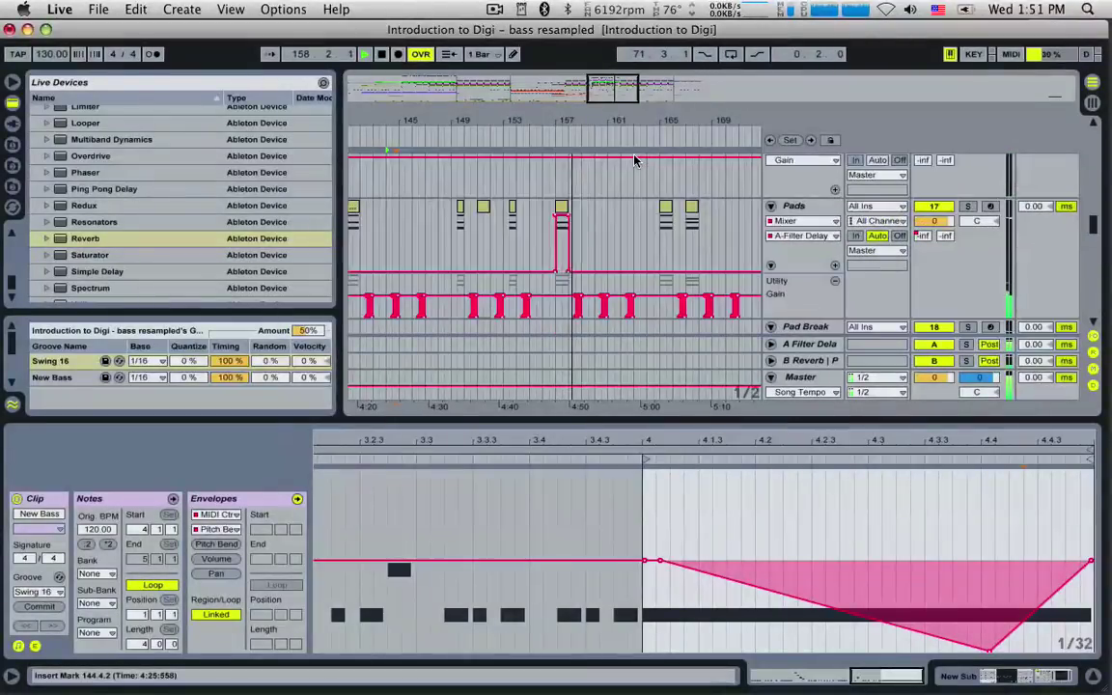
scroll(635, 161, "up", 8)
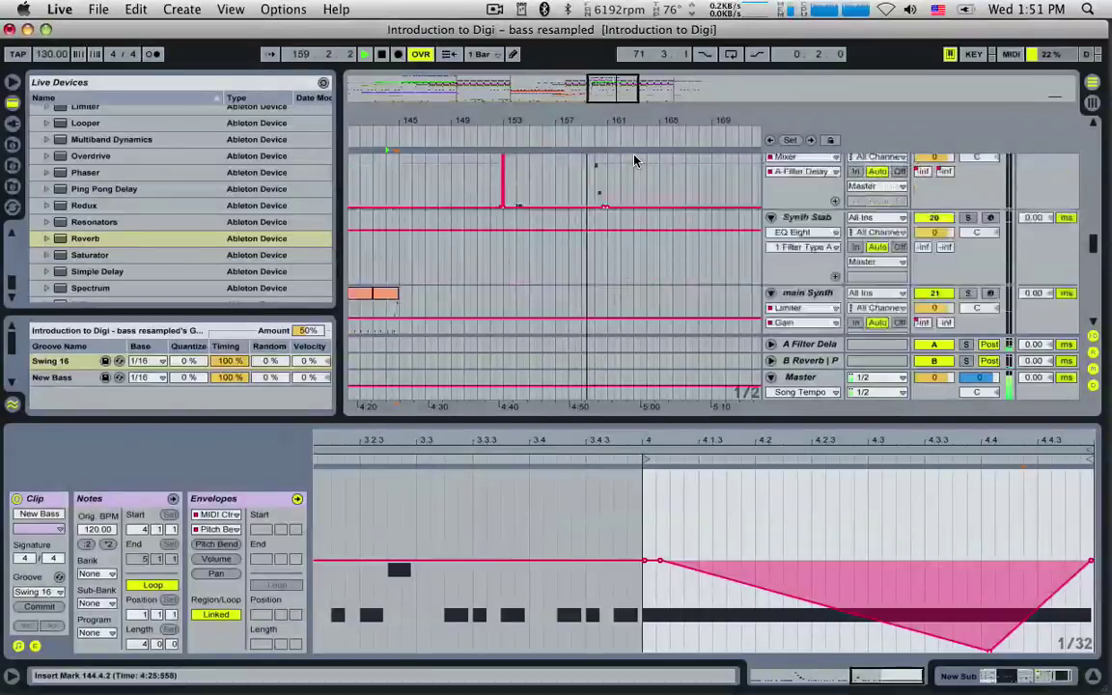
scroll(635, 160, "up", 10)
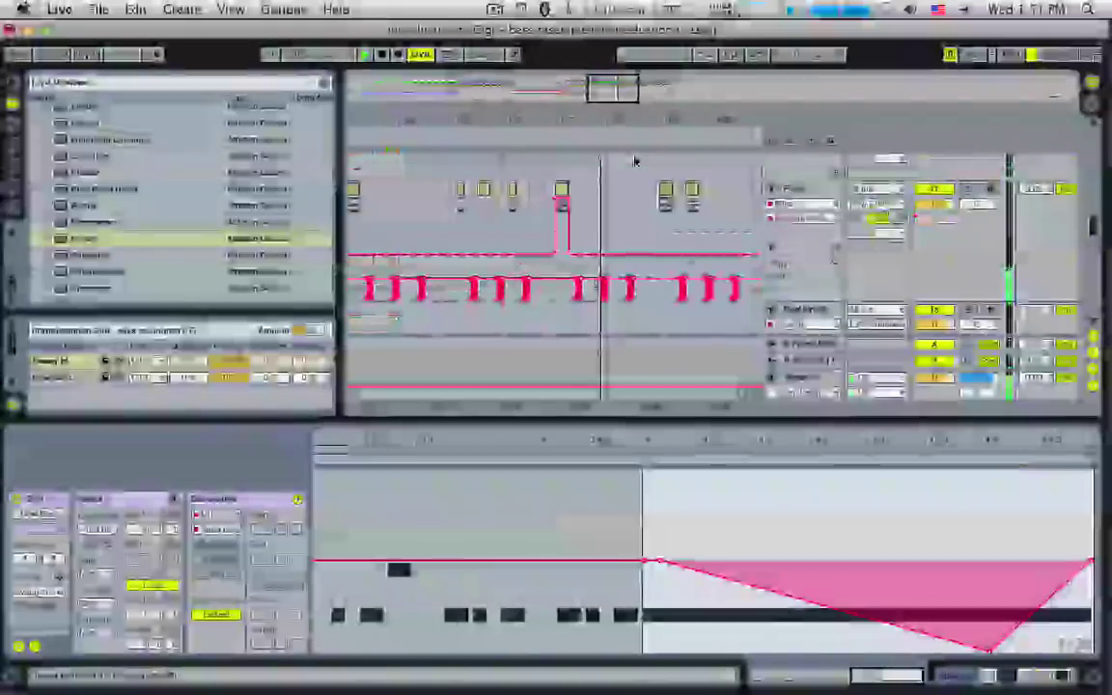
Review the whole arrangement from the first bar past the Outro, checking the tracks from New Sub through White Noise.
left_click_drag(630, 87, 674, 94)
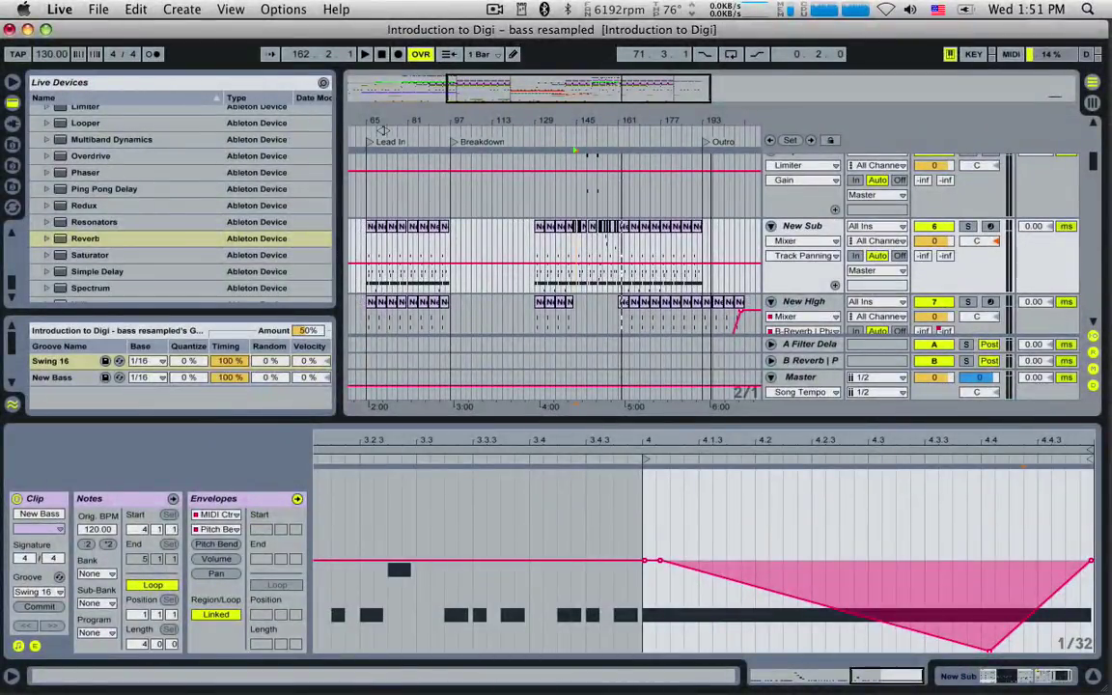
left_click_drag(382, 129, 471, 131)
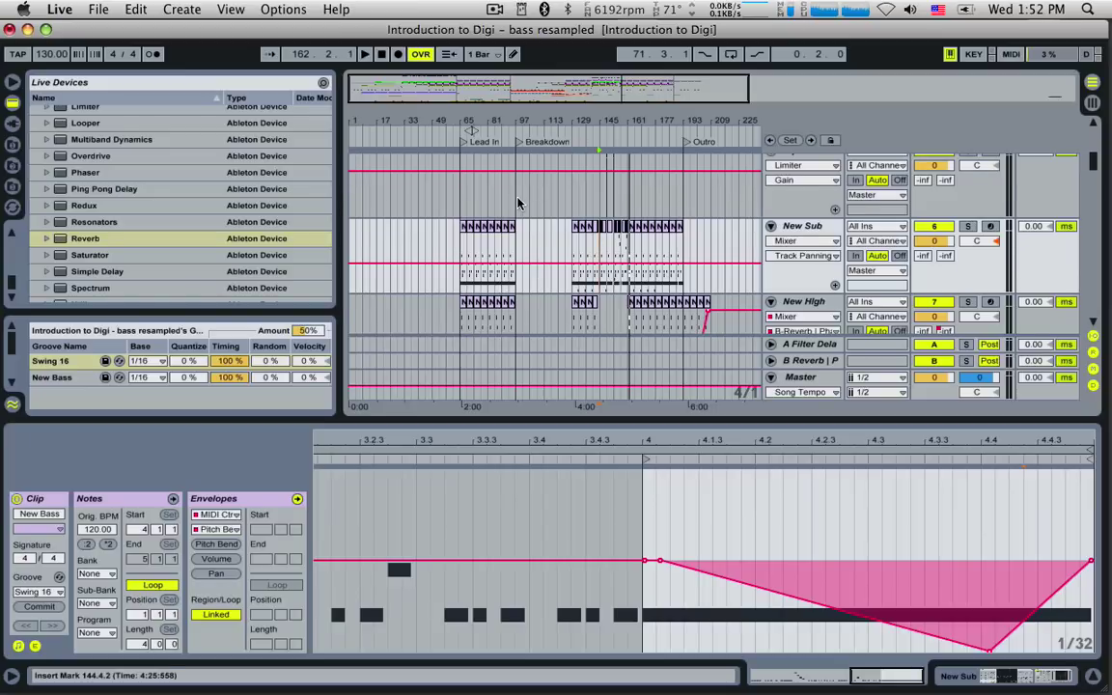
scroll(518, 203, "up", 5)
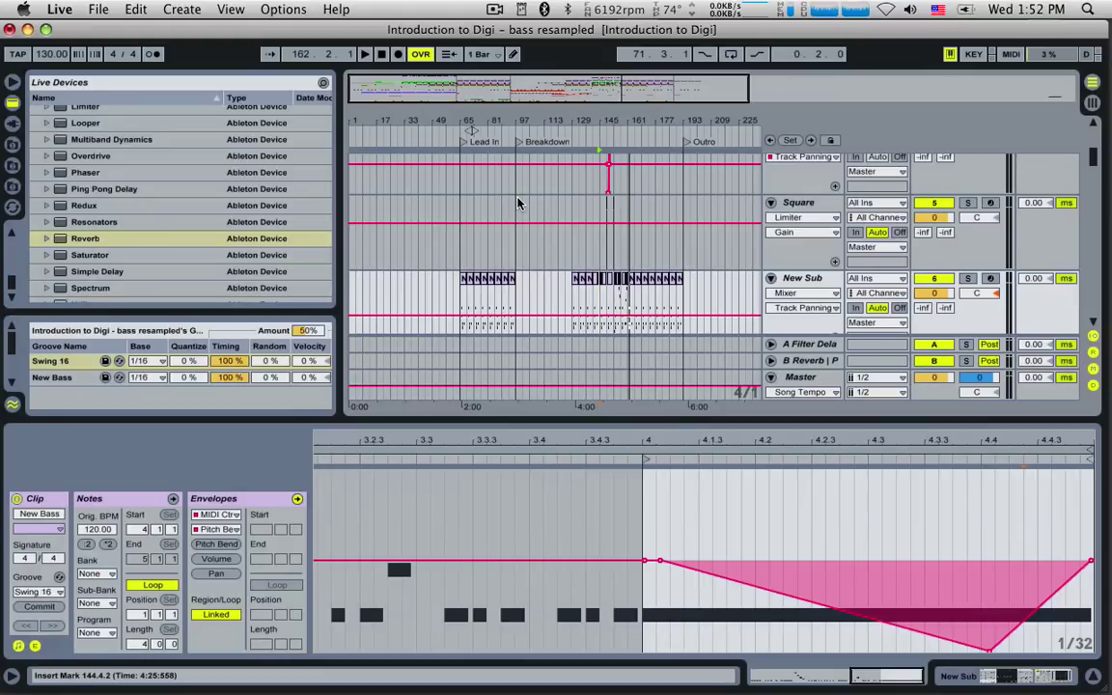
scroll(519, 203, "up", 5)
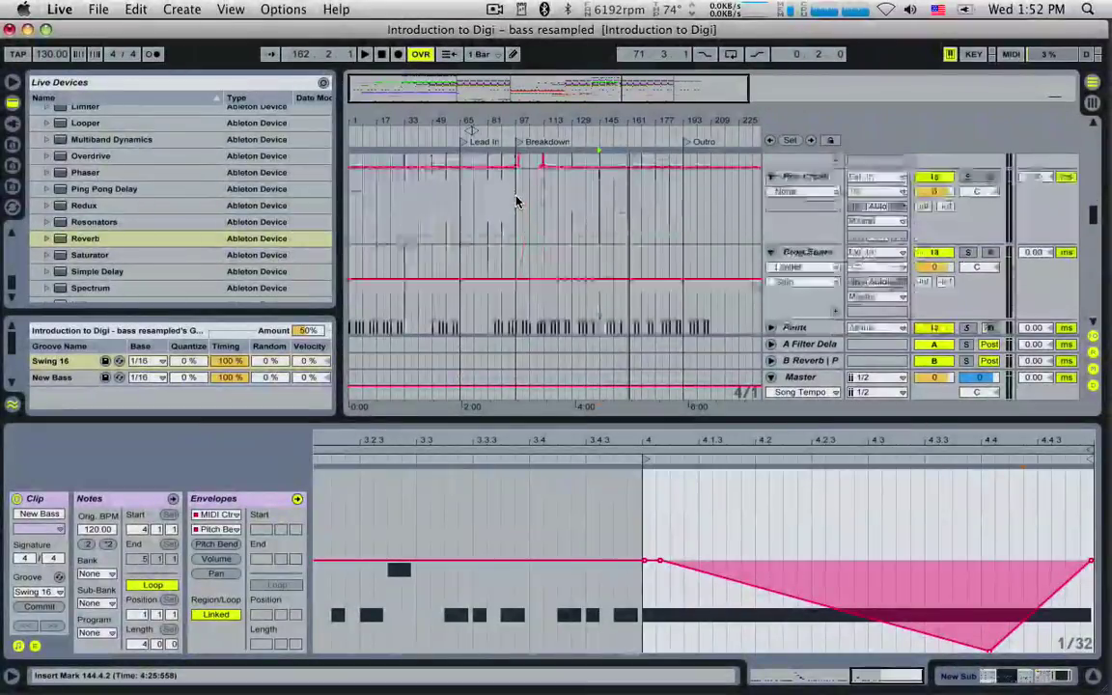
scroll(516, 201, "down", 6)
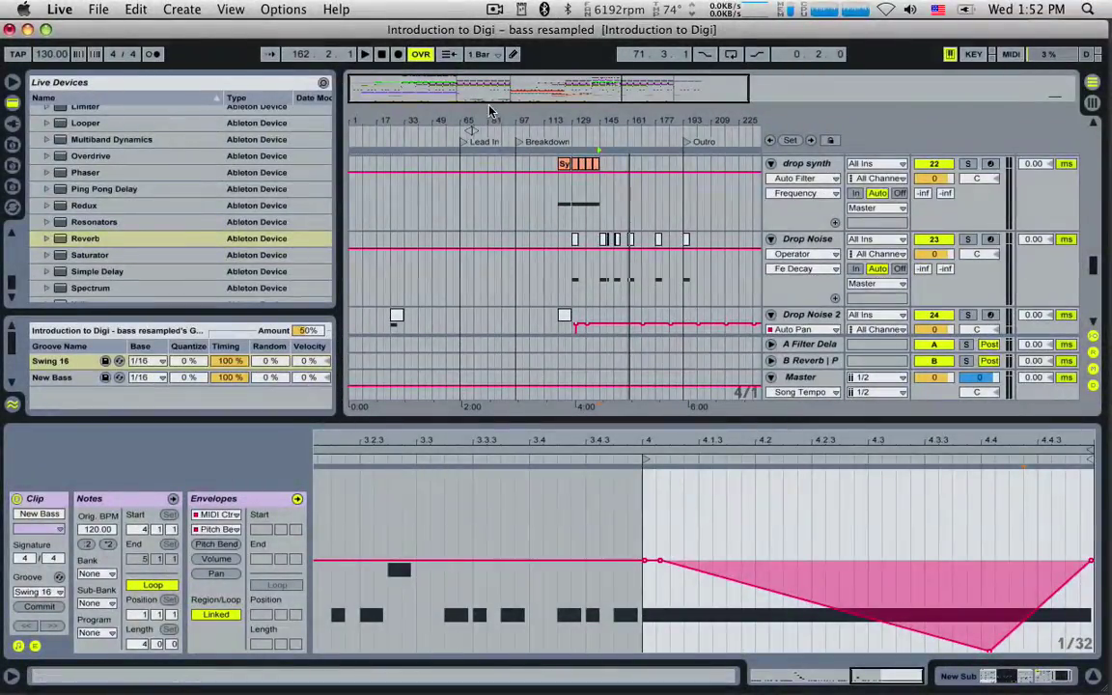
scroll(496, 203, "up", 5)
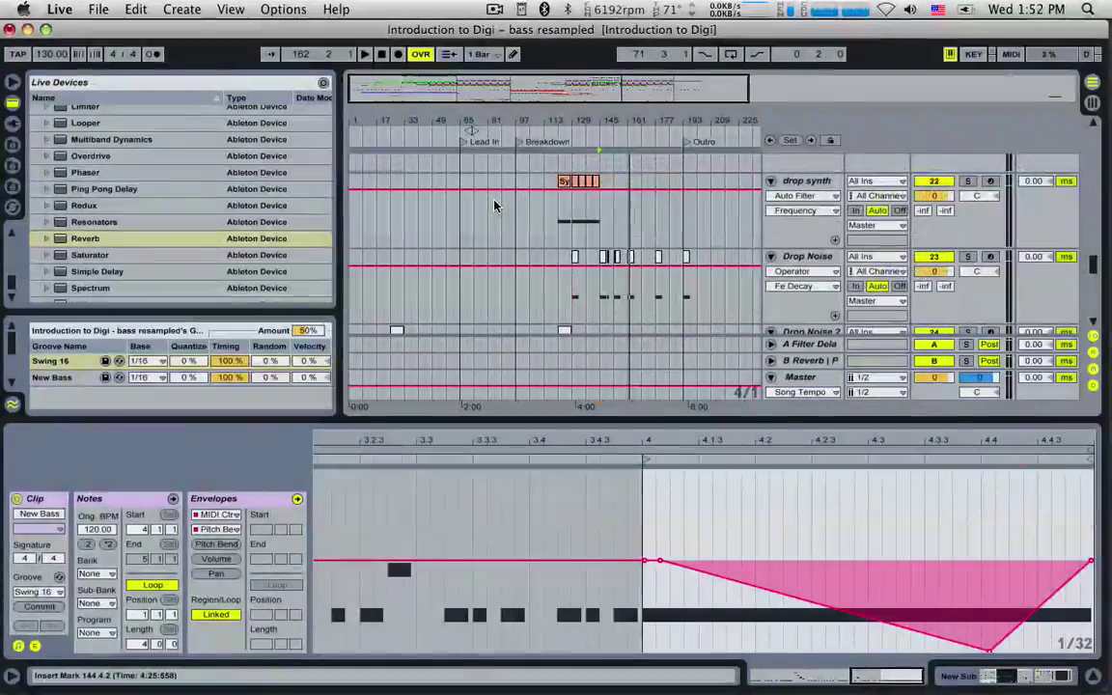
scroll(560, 261, "up", 4)
scroll(626, 248, "down", 12)
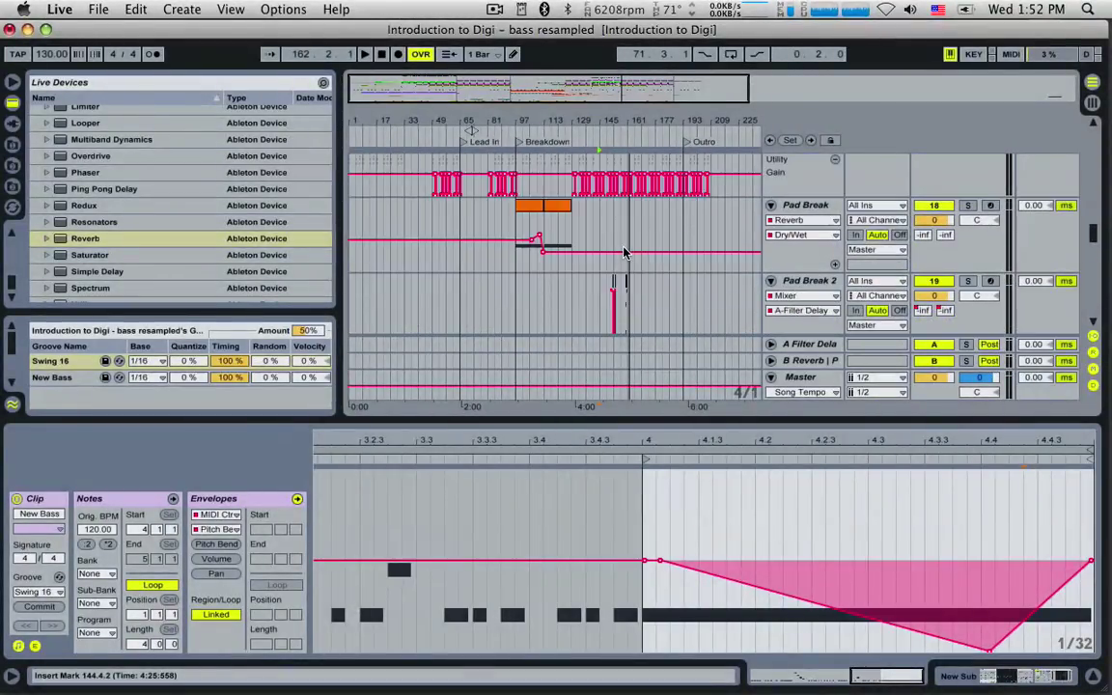
mouse_move(470, 119)
left_mouse_down()
mouse_move(469, 135)
mouse_move(470, 118)
left_mouse_up()
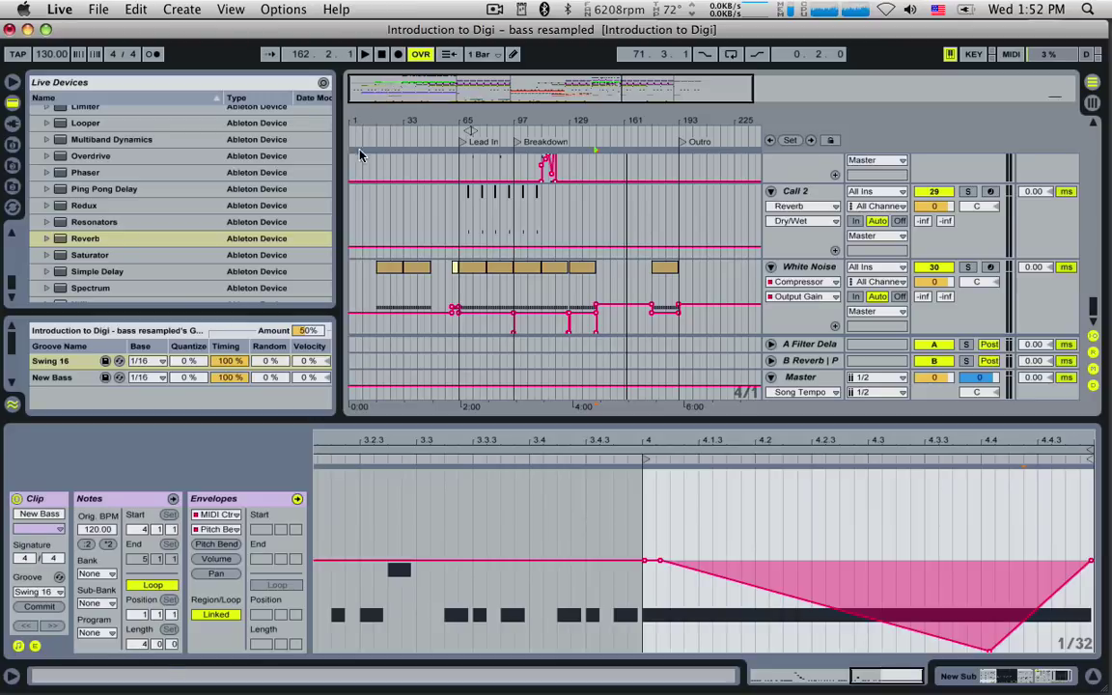
Play the song from bar 1, and hide the device browser and the clip detail view.
left_click(351, 175)
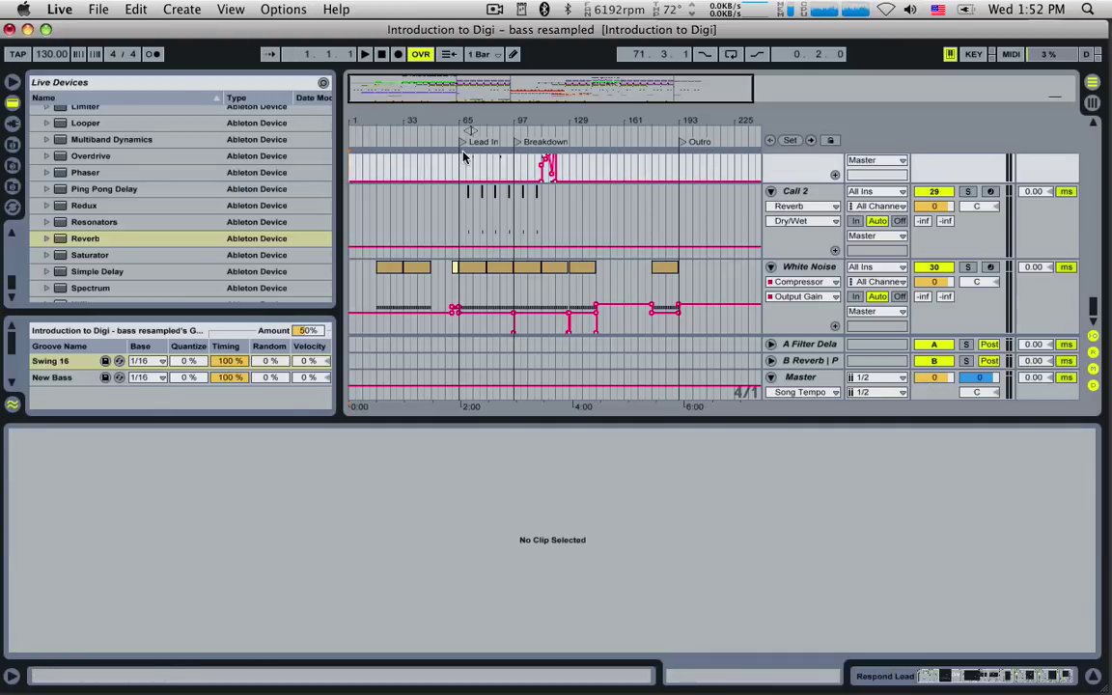
key("space")
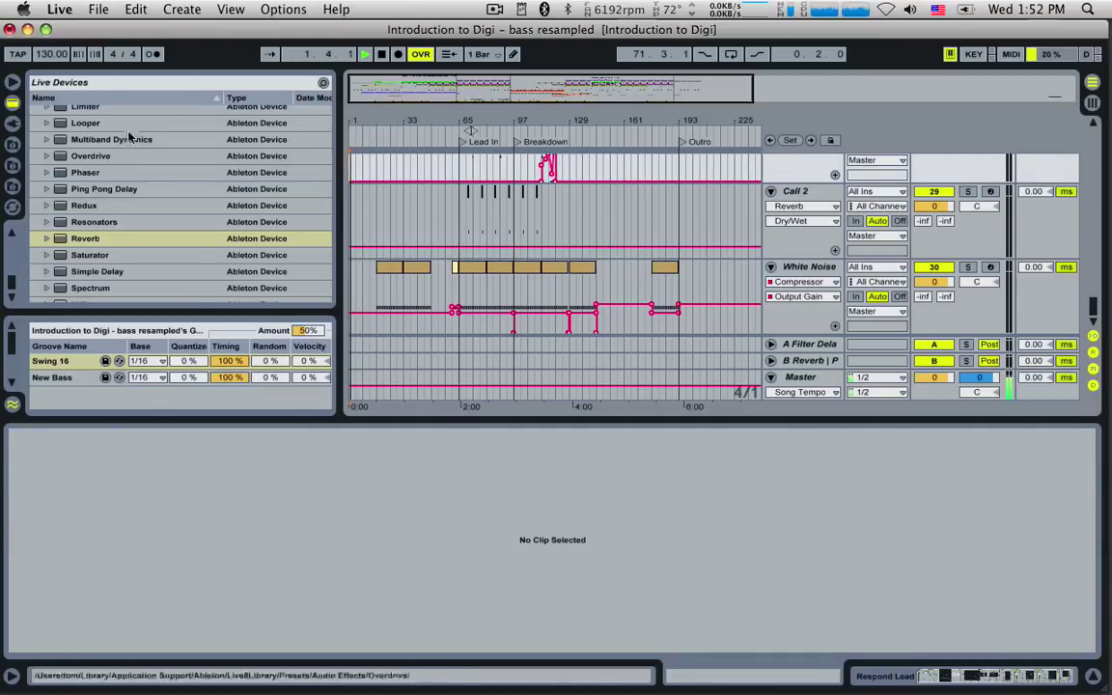
left_click(13, 82)
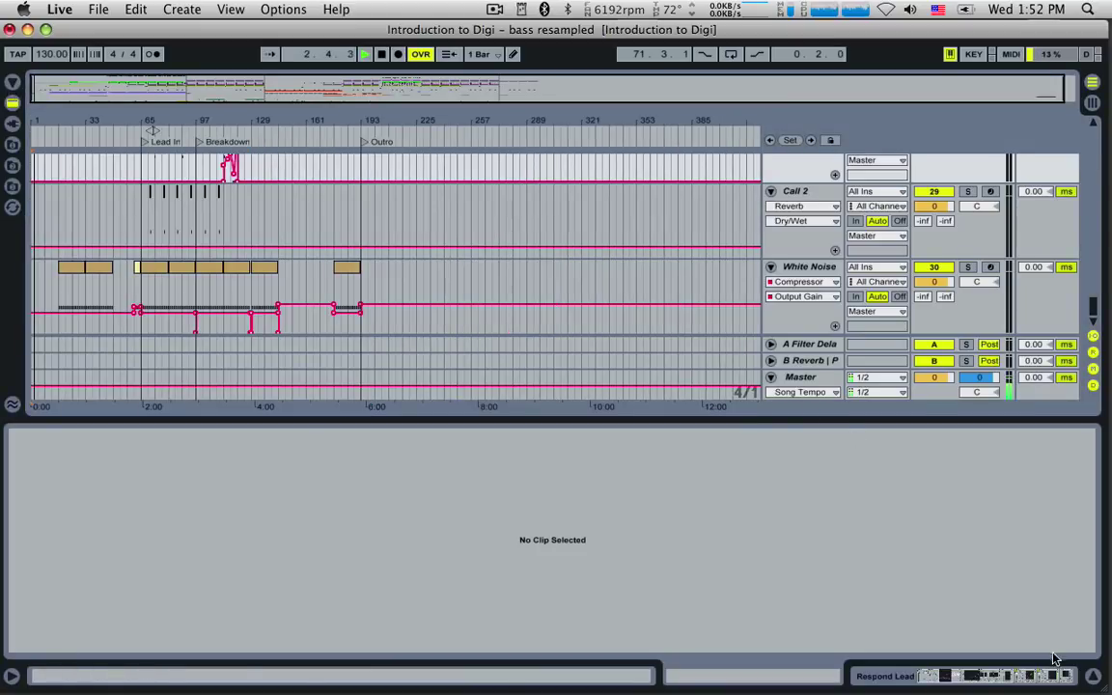
left_click(1094, 678)
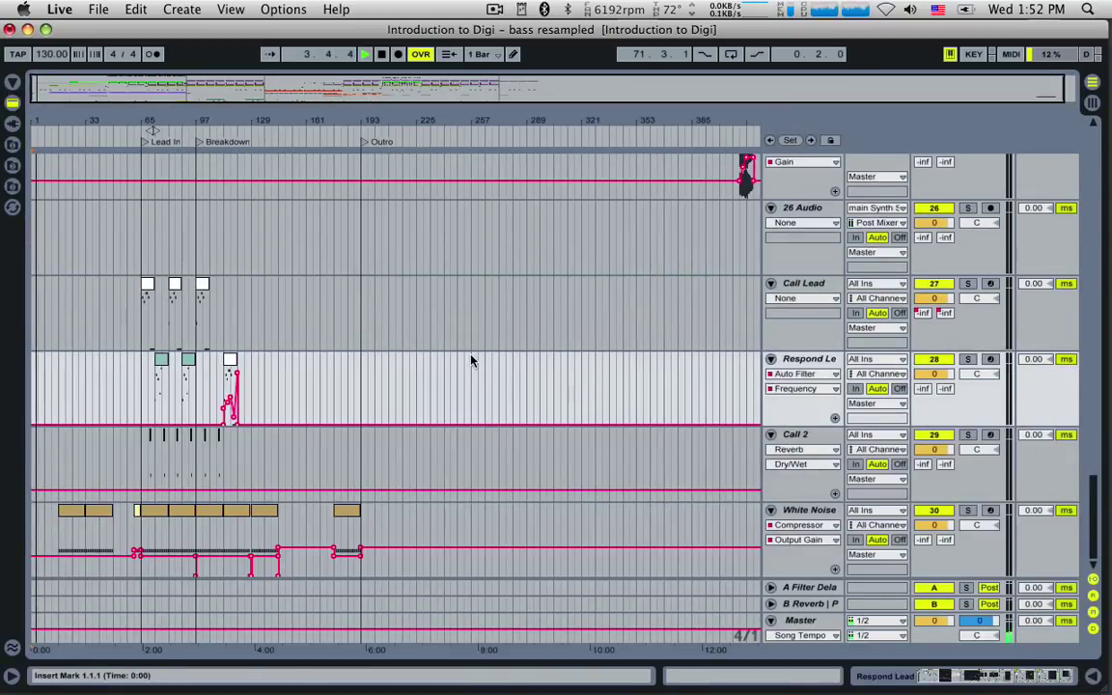
Collapse all arrangement tracks and bring the full track list from the Bass Resam track downward into view.
scroll(471, 360, "up", 3)
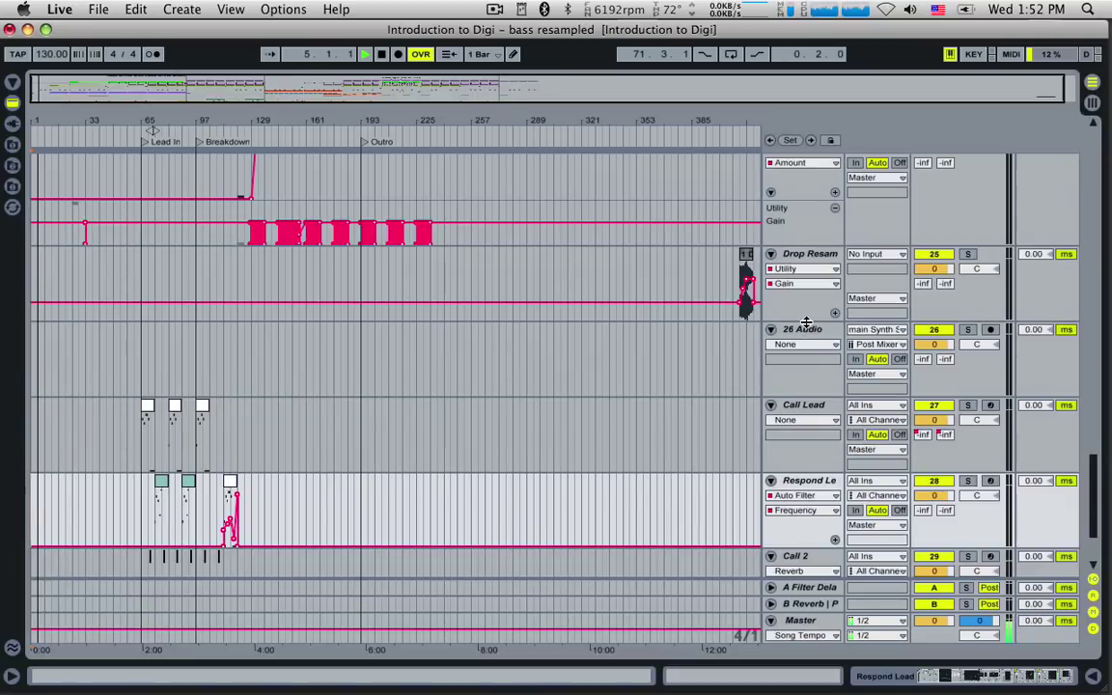
key("super+alt+u")
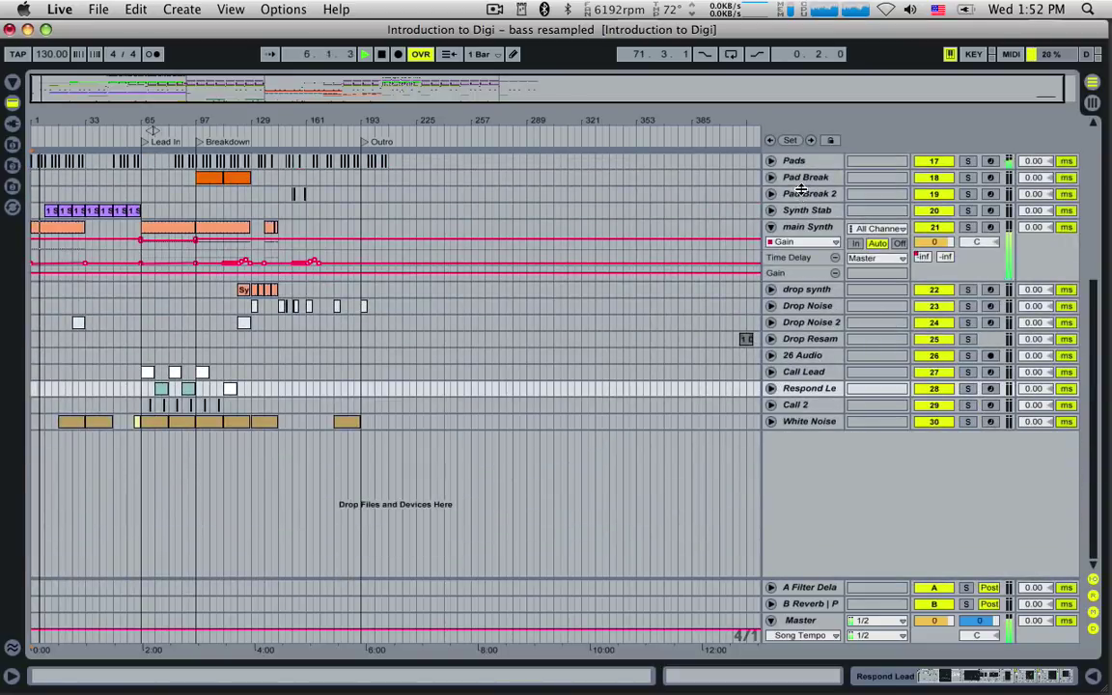
scroll(661, 251, "up", 8)
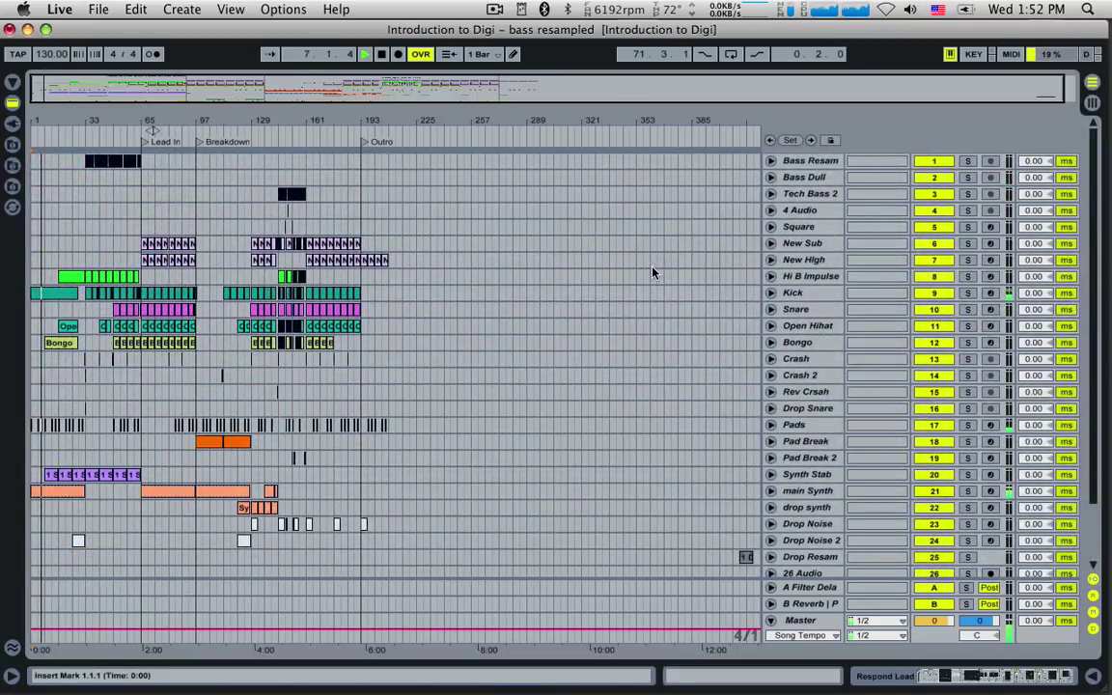
Listen through the arrangement from the opening bars past the Breakdown with the view zoomed in and following playback.
left_click_drag(121, 83, 41, 88)
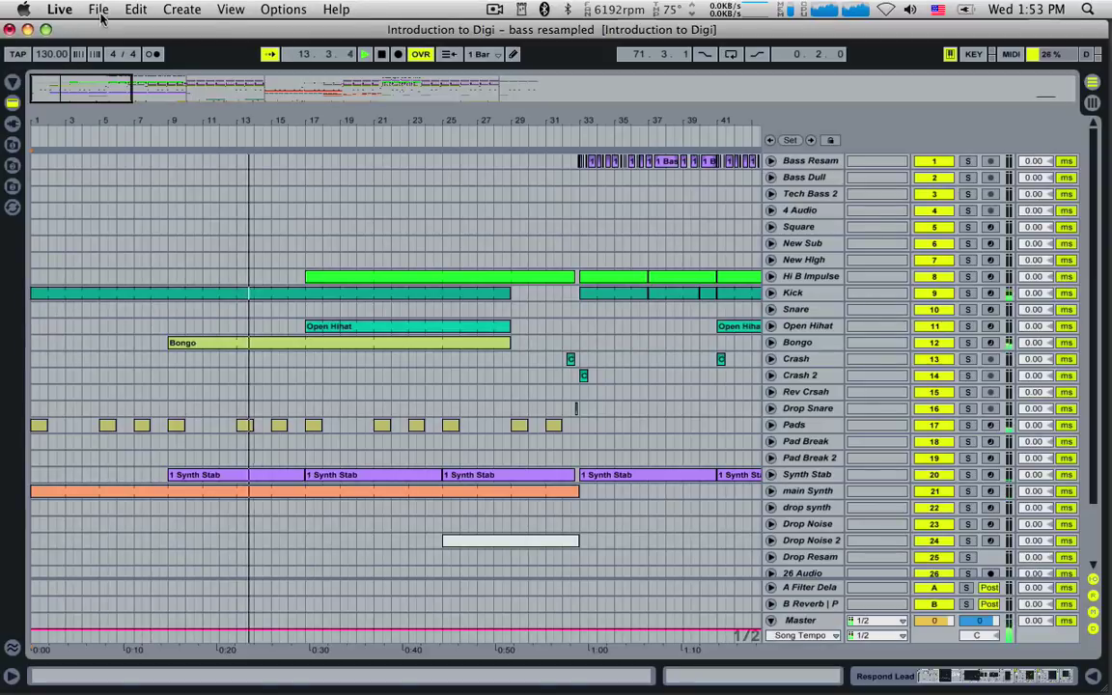
left_click(229, 9)
left_click(273, 343)
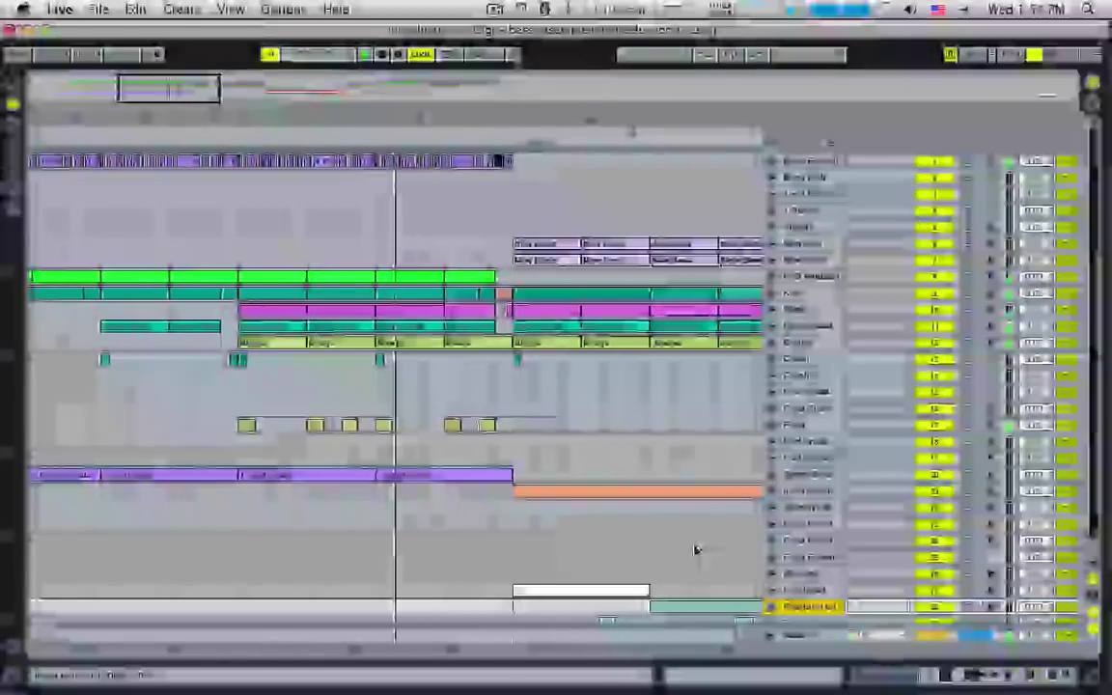
scroll(695, 551, "down", 1)
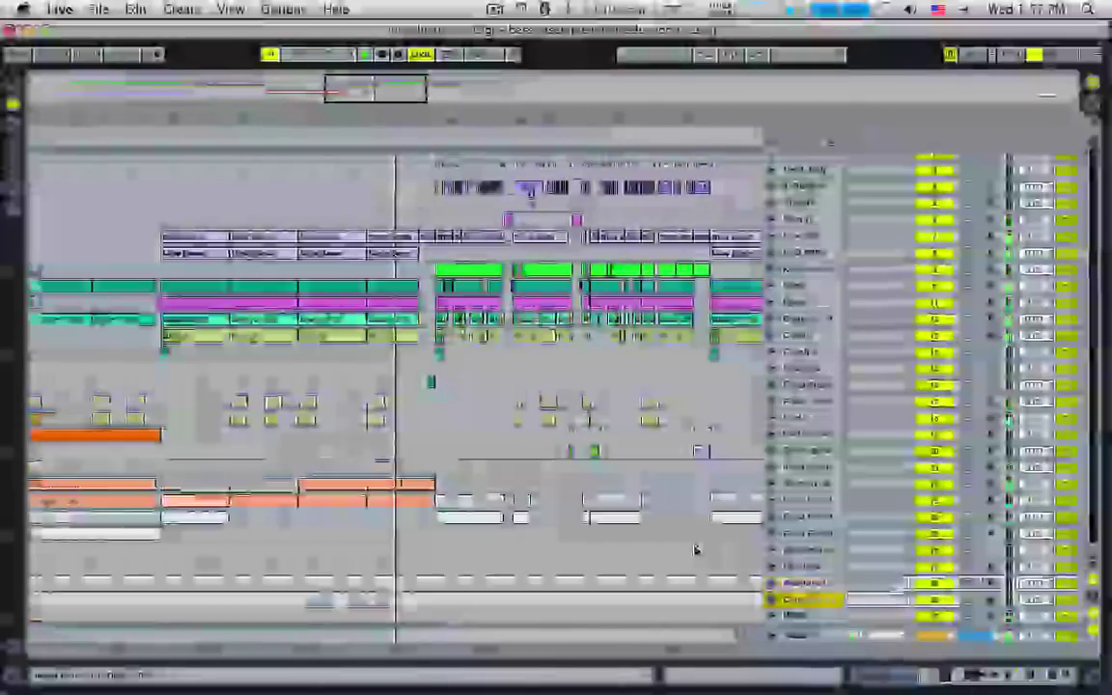
scroll(693, 551, "up", 2)
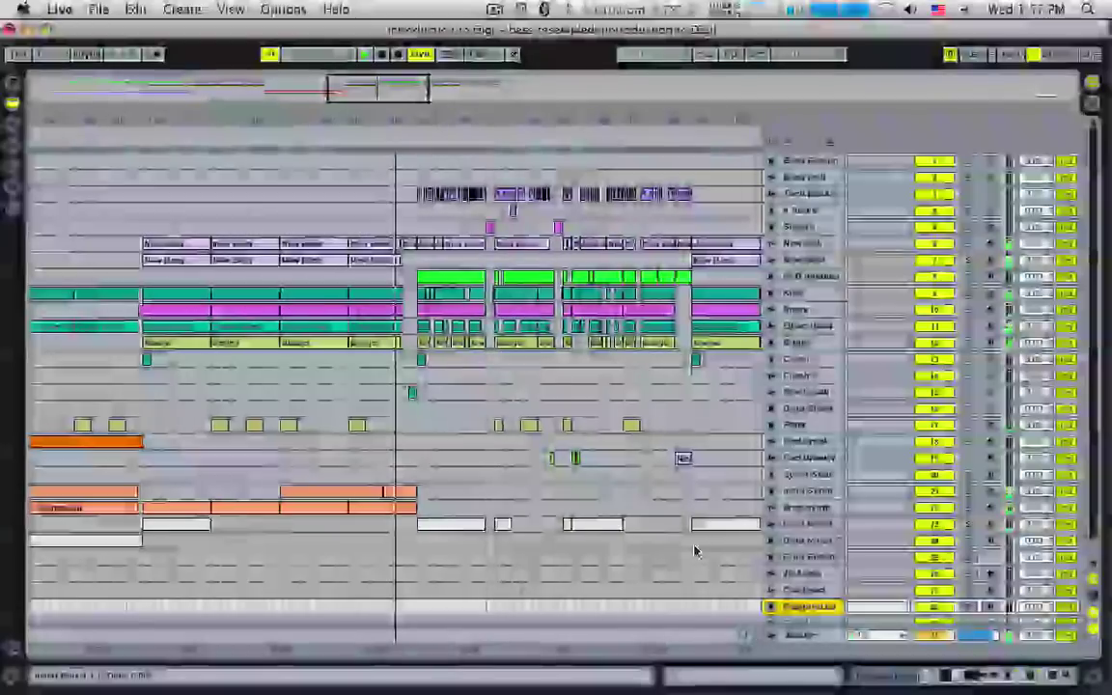